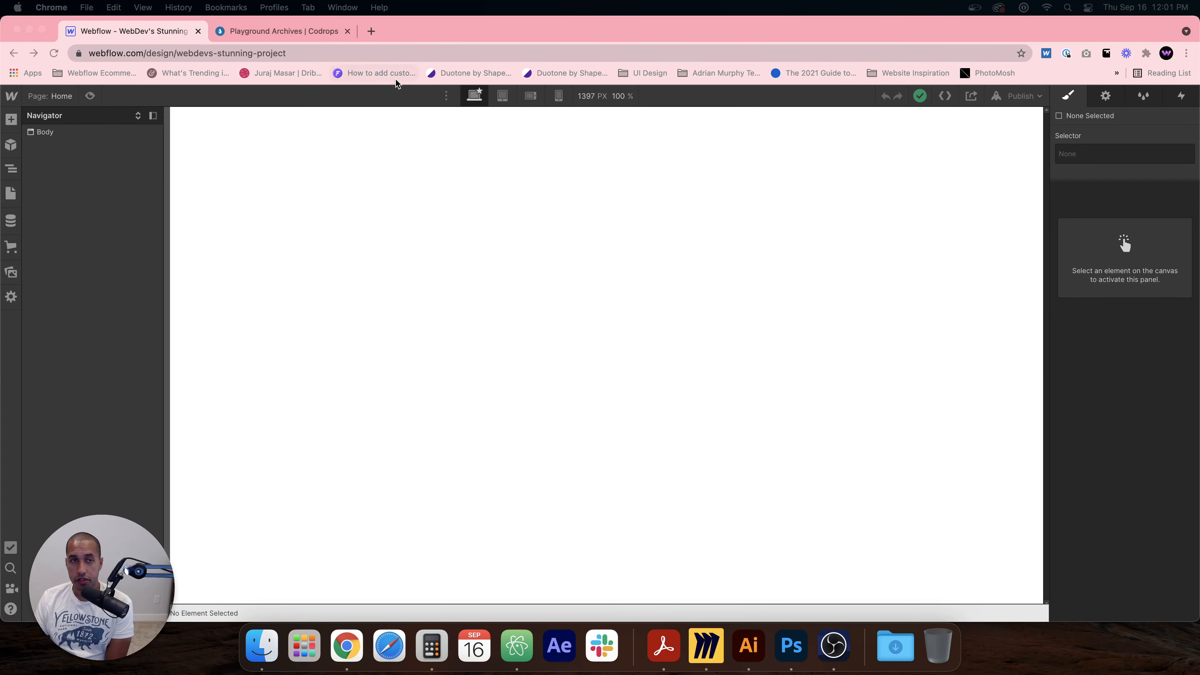
Step: Open the finished demo site and scroll through its hero and content sections
click(366, 32)
key(super+w)
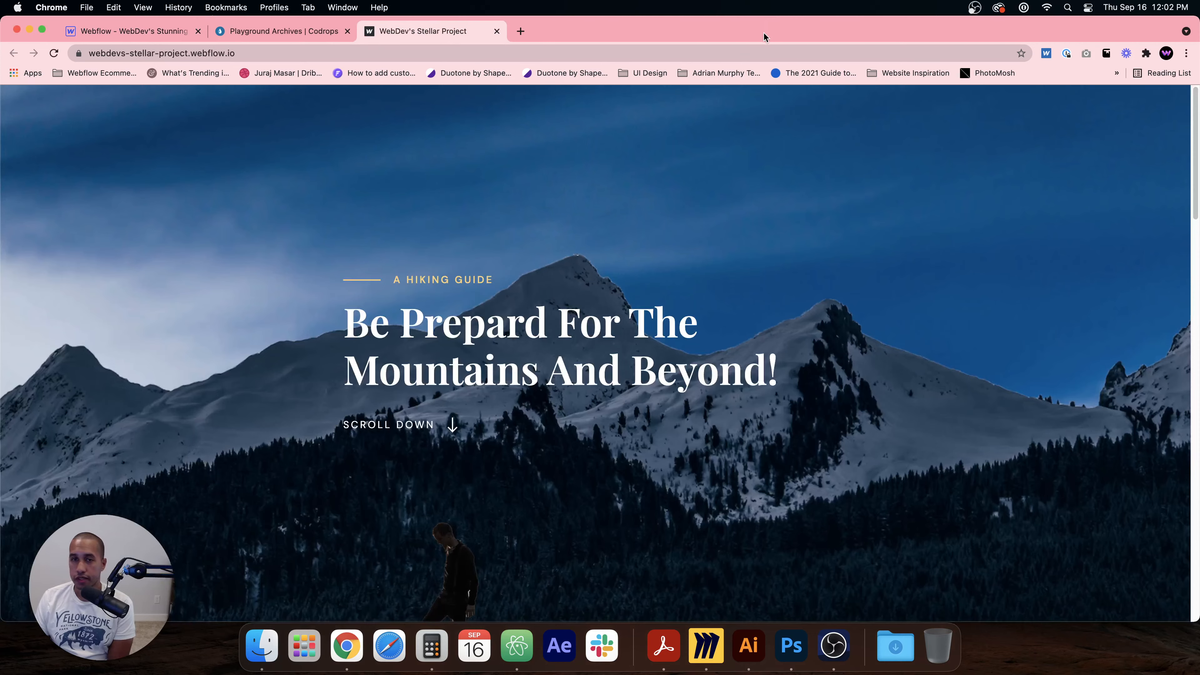
scroll(777, 278, down, 10)
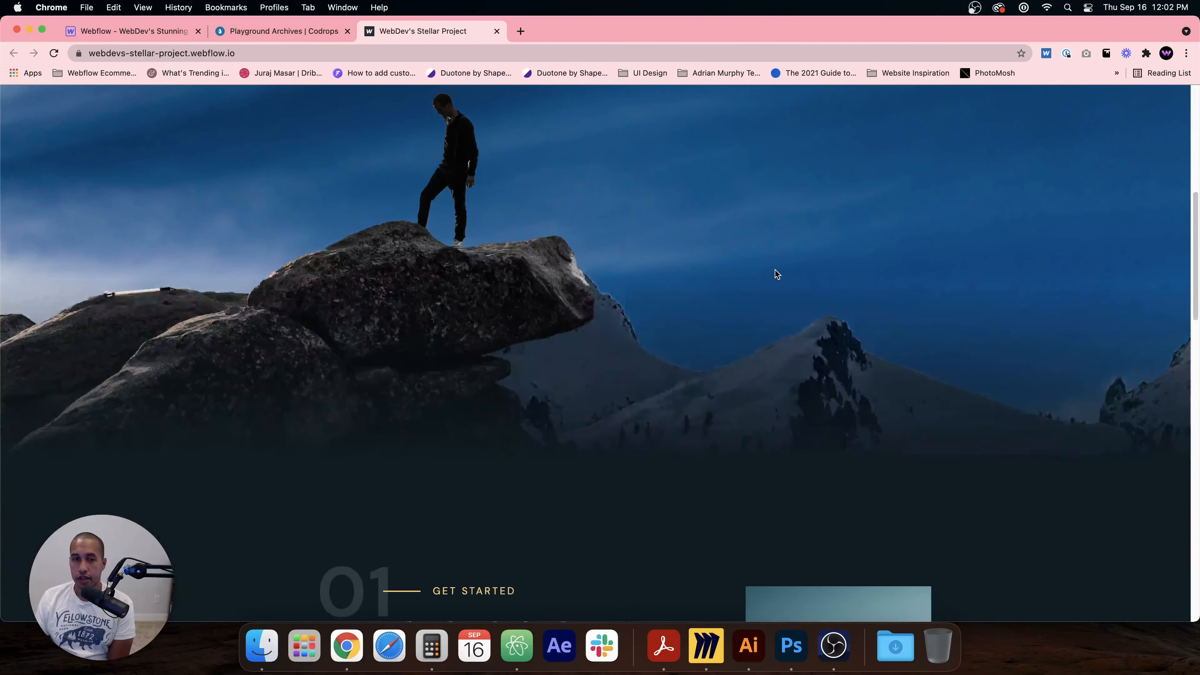
scroll(775, 270, down, 15)
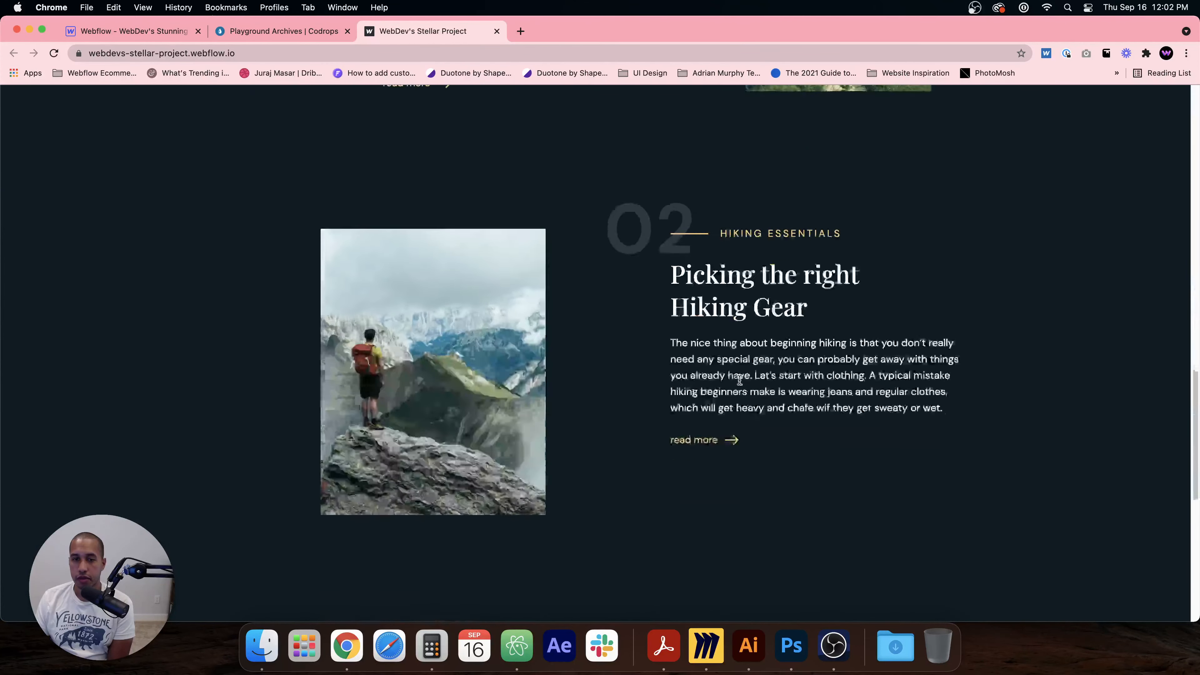
scroll(740, 380, down, 3)
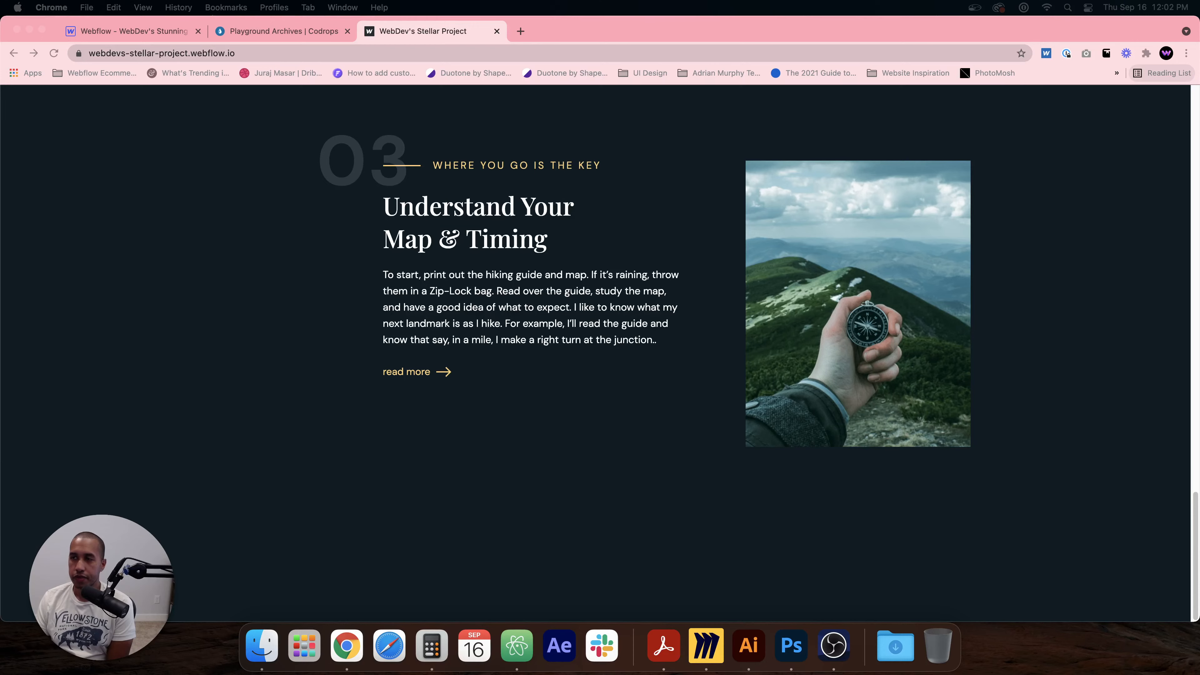
Step: Open the finished project in the Designer and inspect the hero heading and the first content section's elements
drag(782, 48, 756, 55)
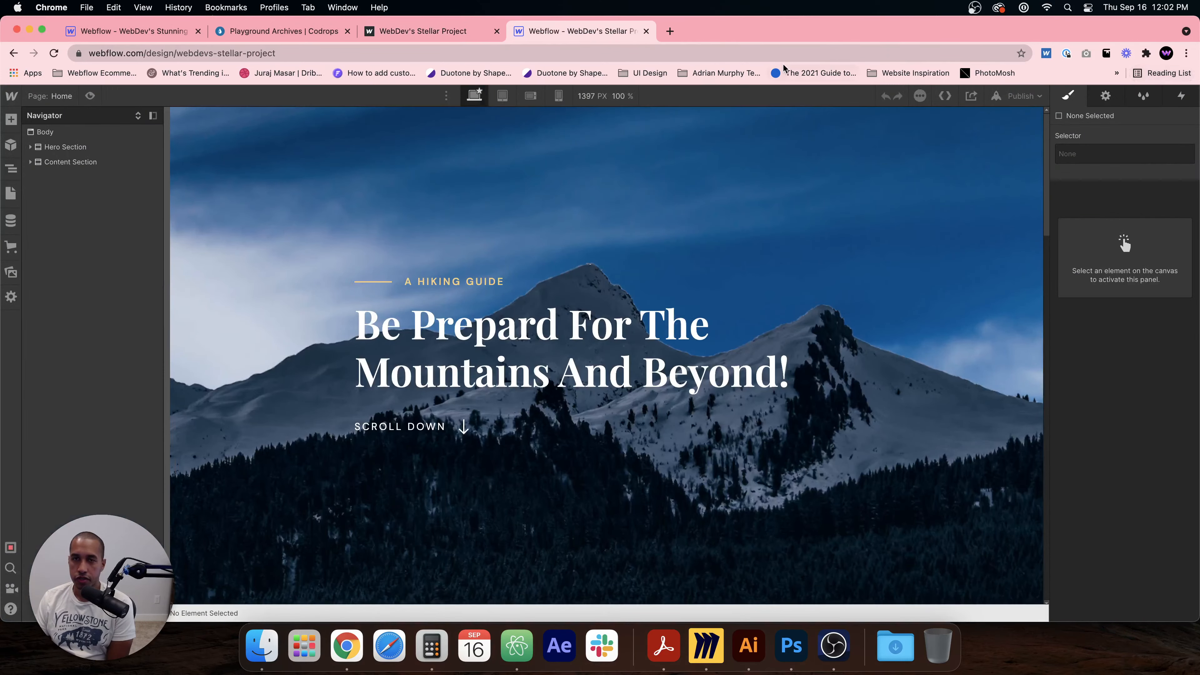
click(798, 313)
scroll(805, 314, down, 15)
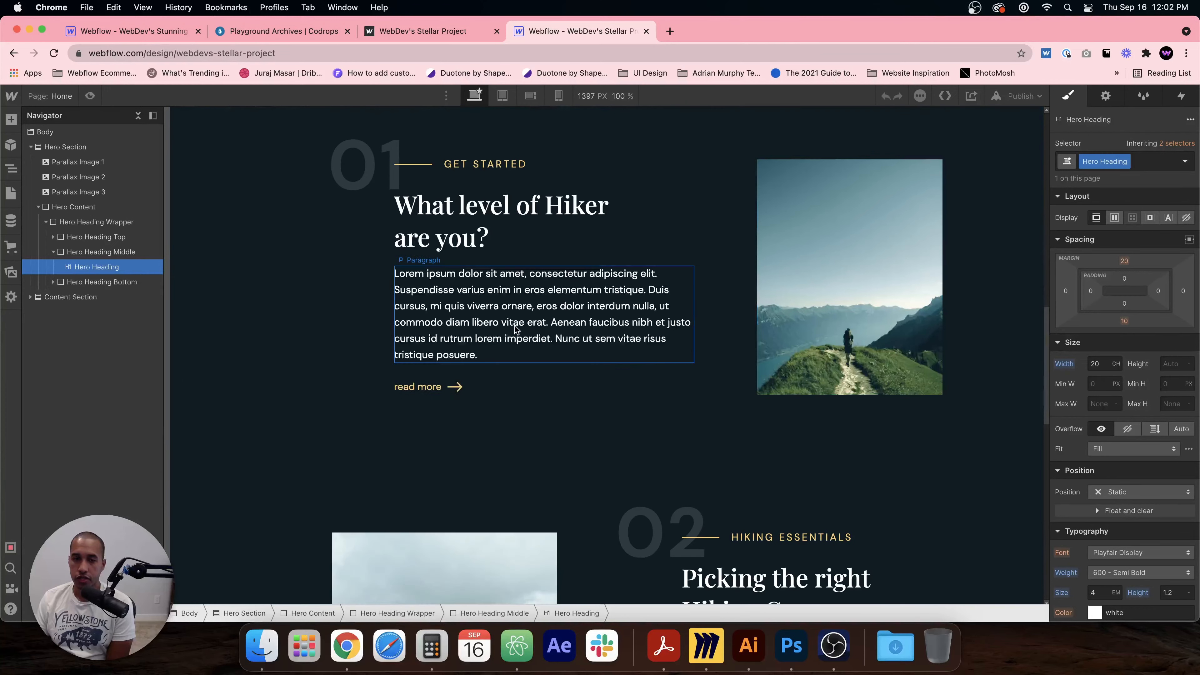
click(632, 241)
scroll(733, 251, up, 3)
click(732, 330)
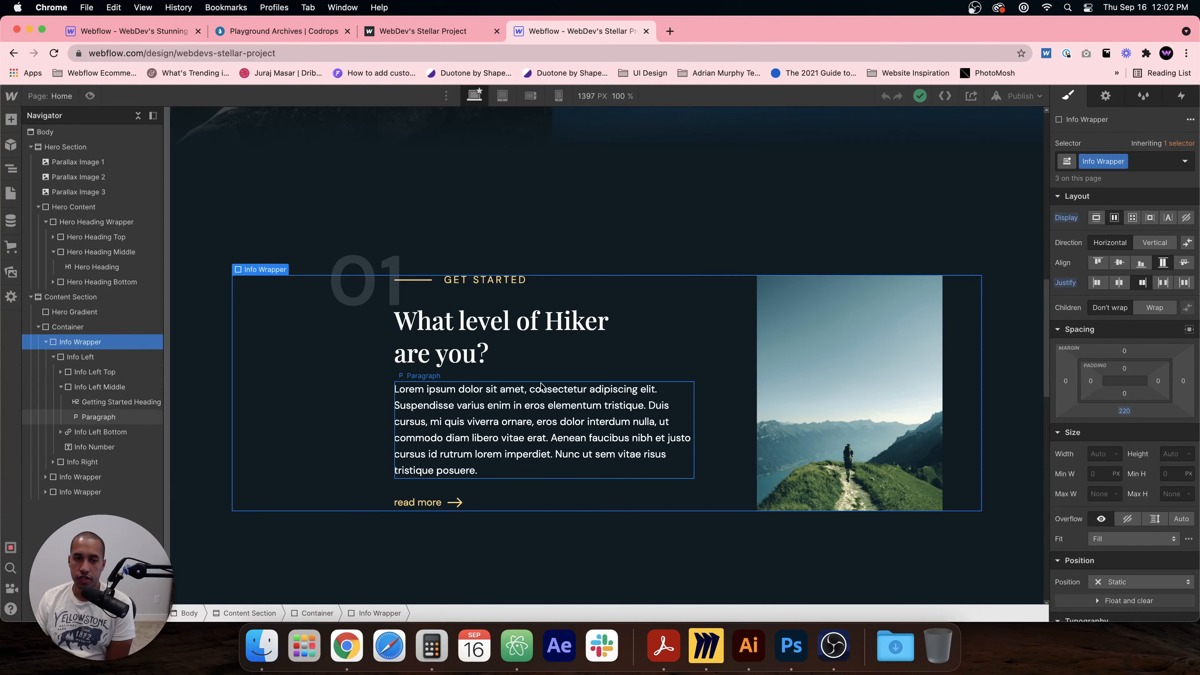
click(487, 316)
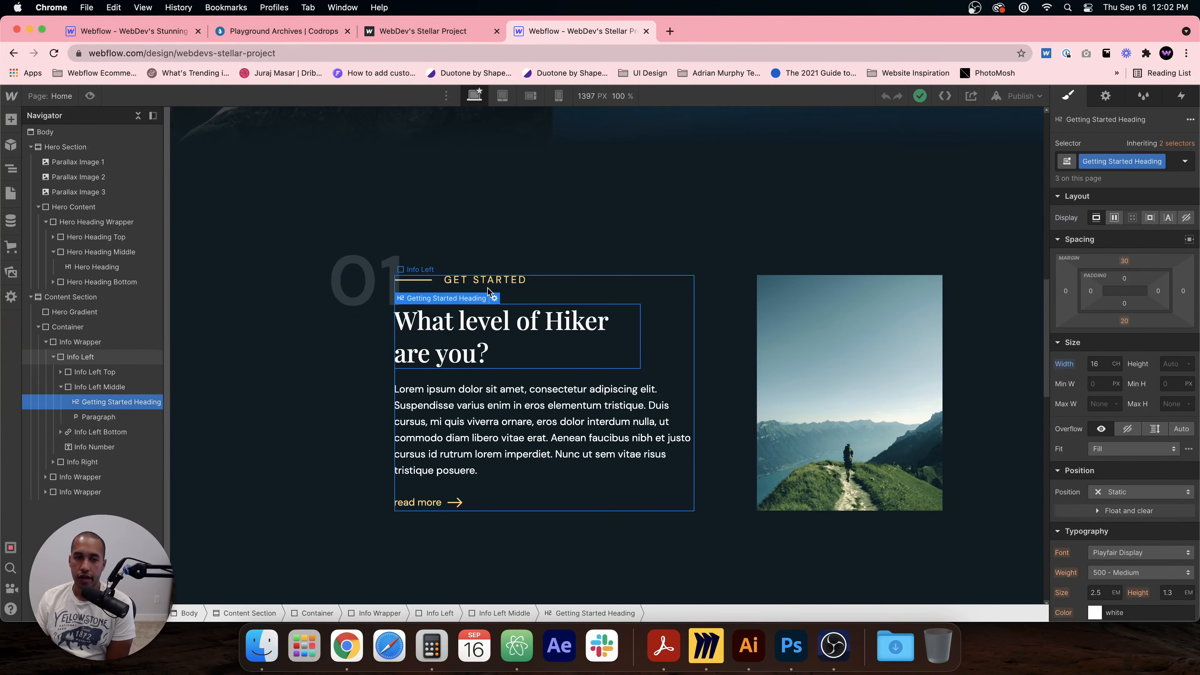
click(485, 280)
click(505, 345)
click(491, 472)
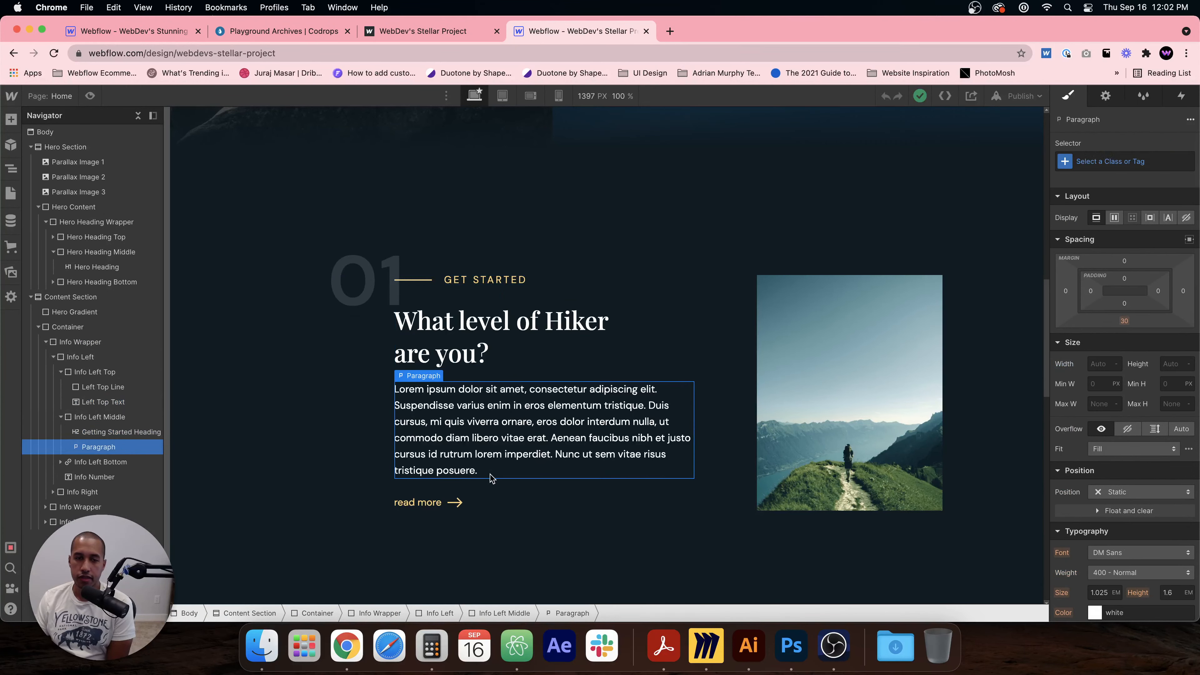
click(622, 501)
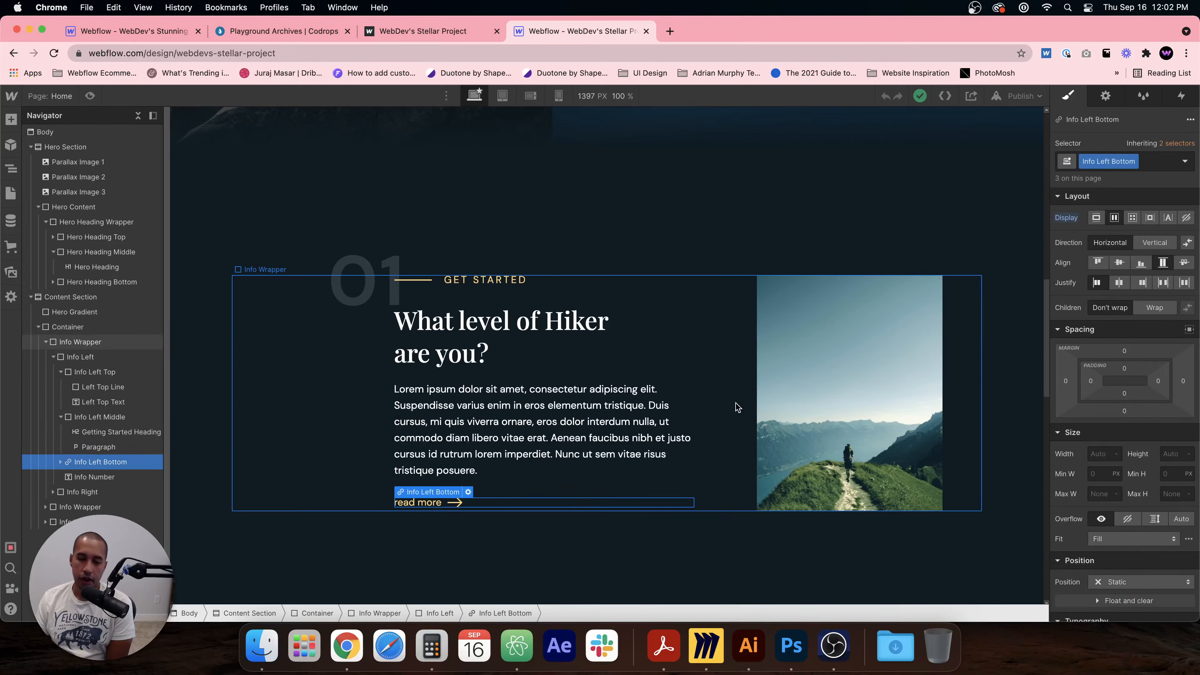
scroll(564, 210, down, 1)
scroll(564, 210, down, 5)
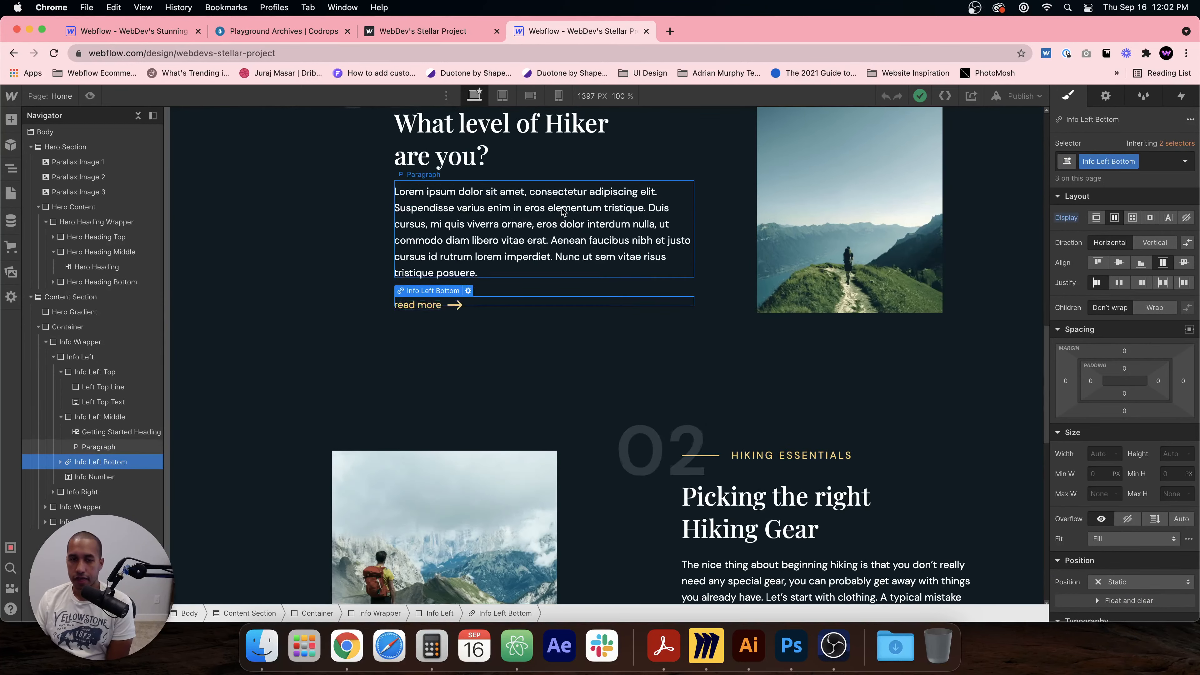
scroll(520, 166, up, 3)
Step: Preview the page at the tablet breakpoint, scrolling through the stacked content sections and checking the info image
click(502, 95)
scroll(582, 251, down, 7)
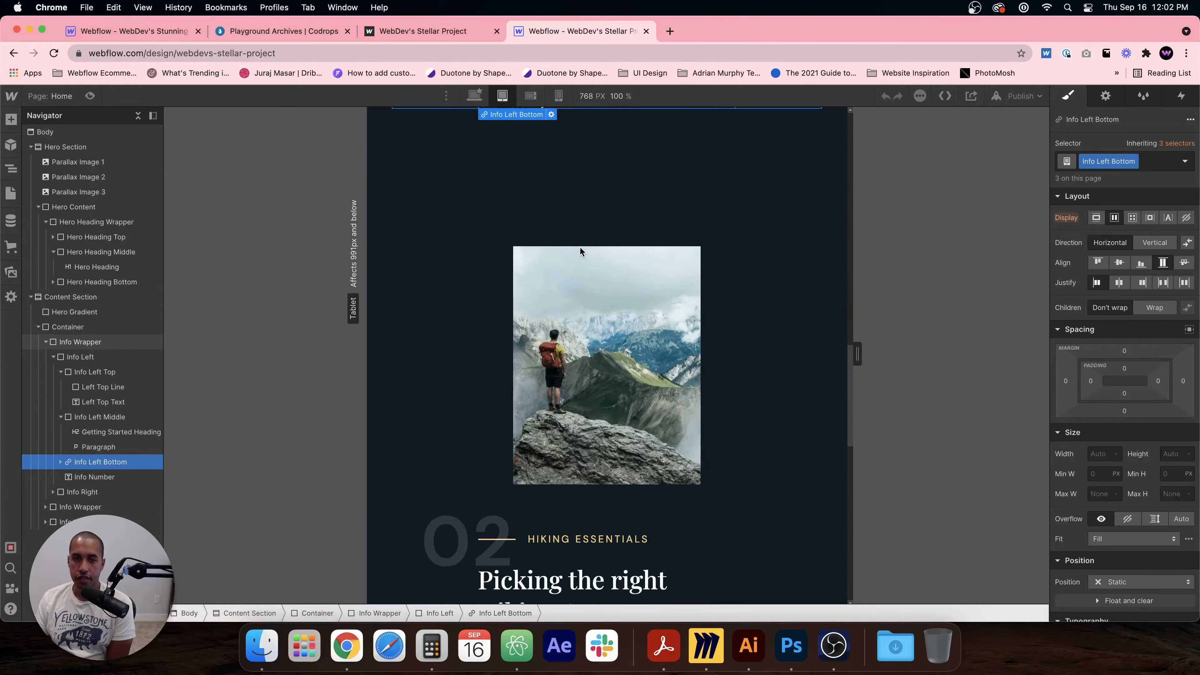
scroll(581, 250, up, 10)
scroll(585, 256, down, 3)
scroll(588, 260, up, 2)
scroll(587, 257, up, 2)
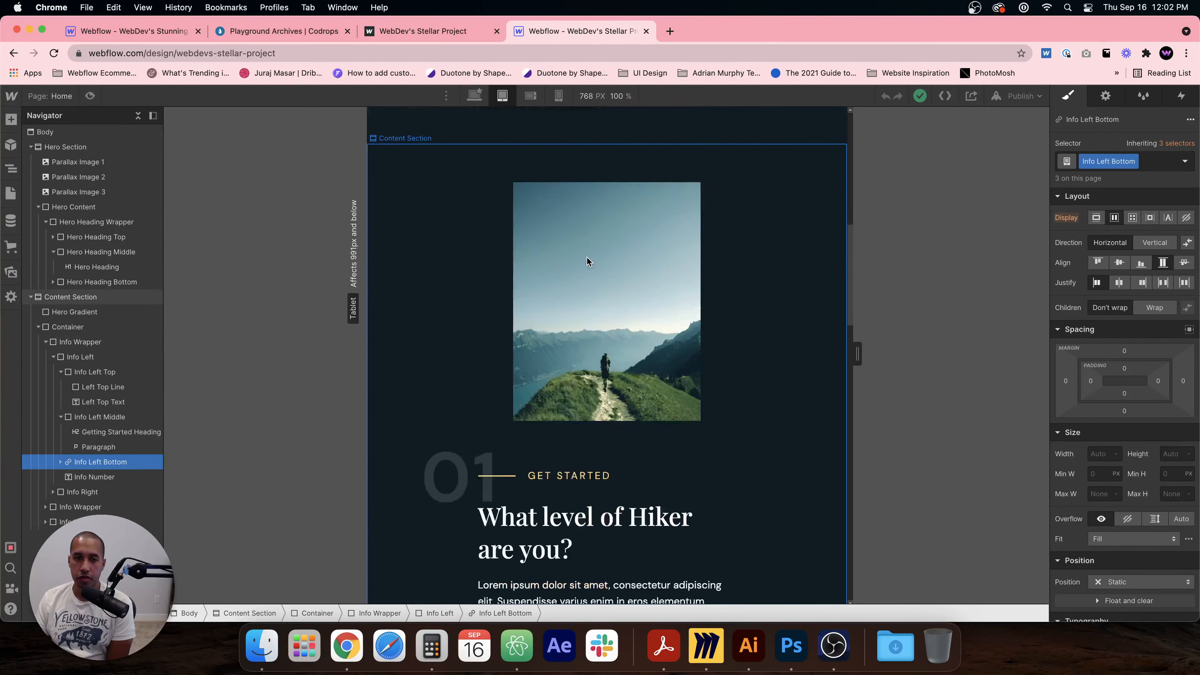
scroll(588, 262, down, 10)
scroll(590, 268, down, 12)
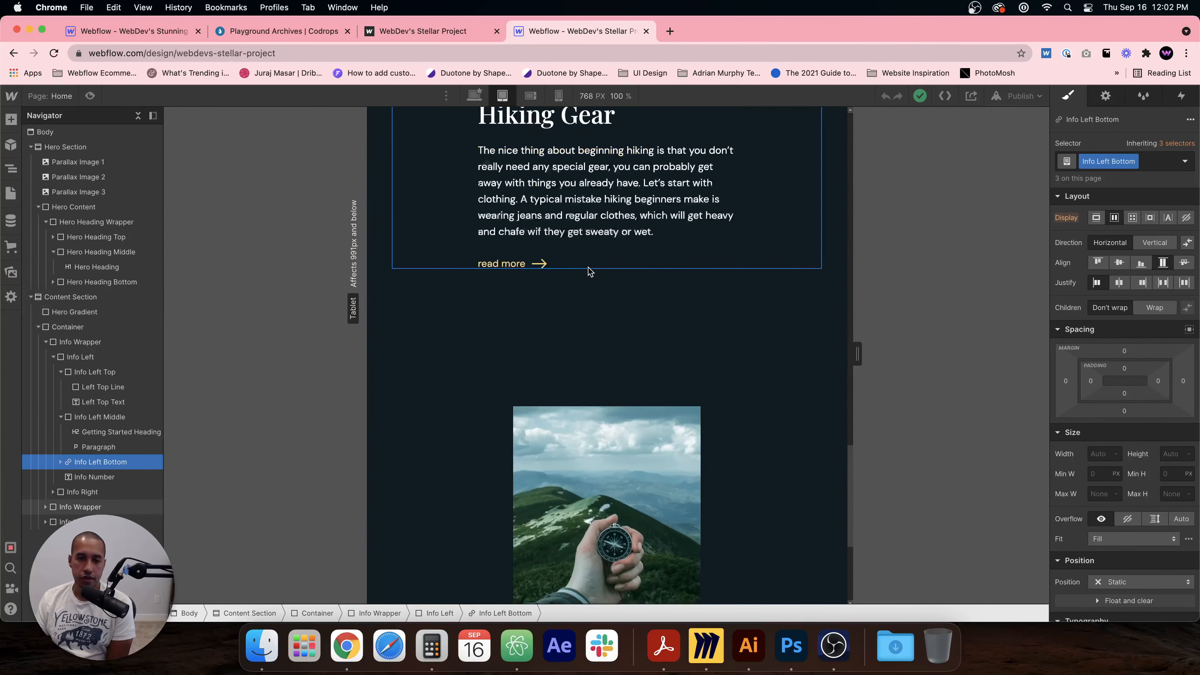
scroll(547, 138, up, 1)
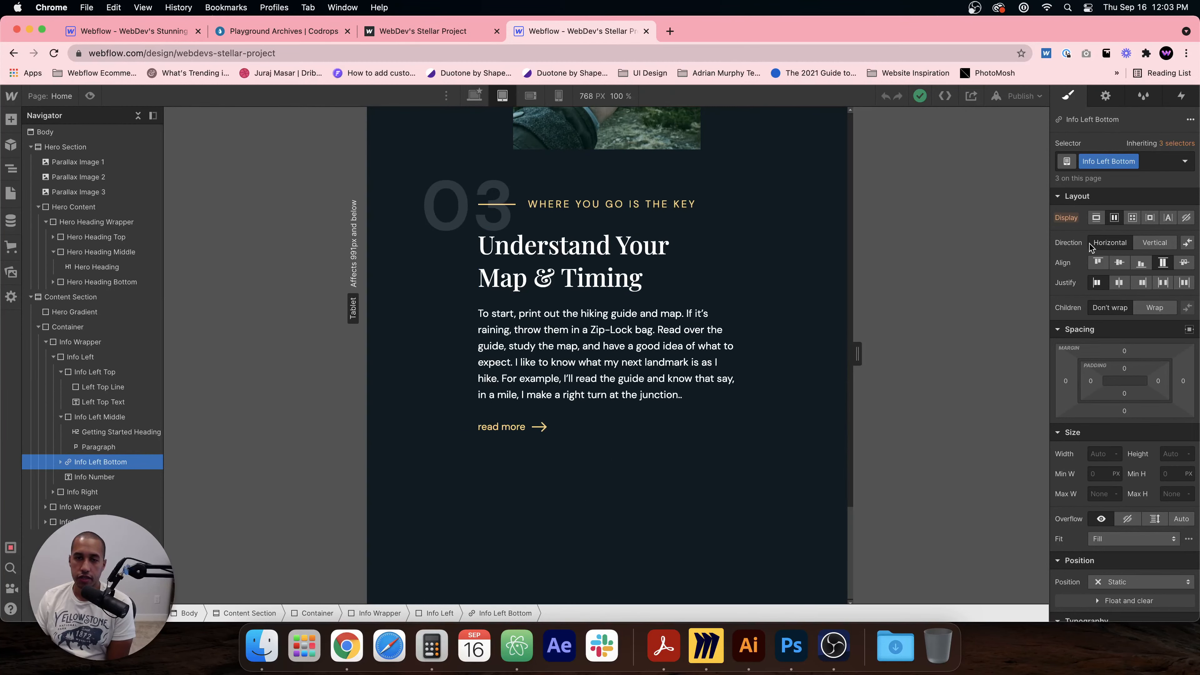
scroll(737, 222, up, 3)
scroll(726, 221, up, 8)
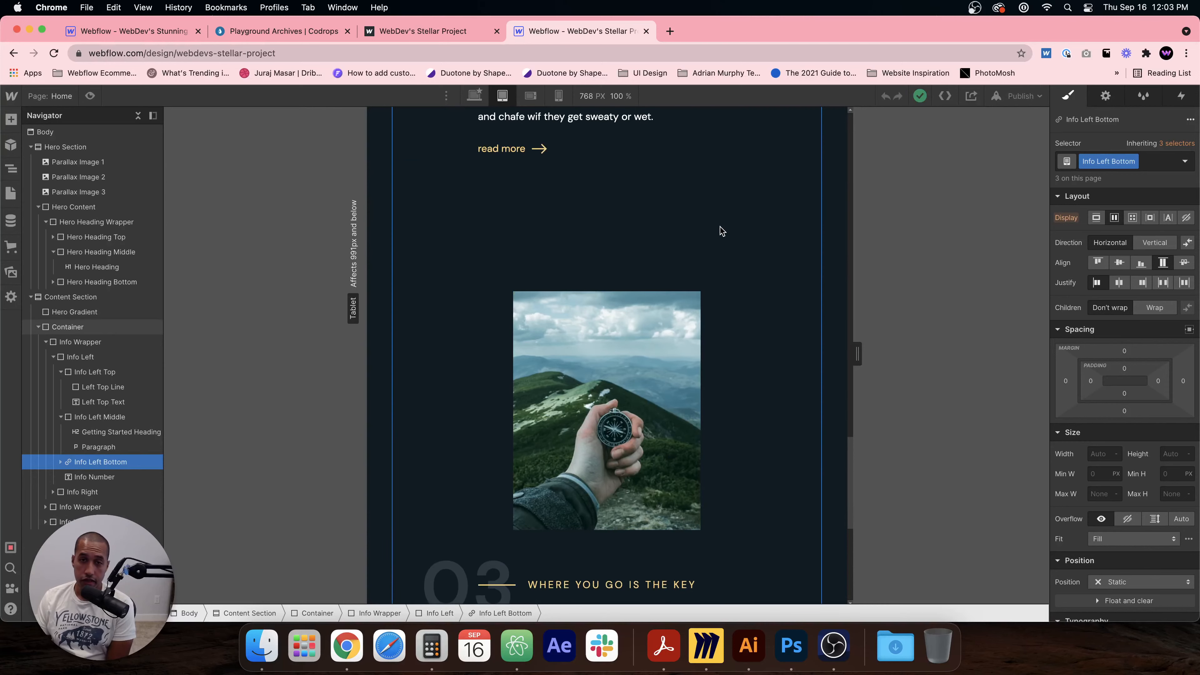
click(601, 386)
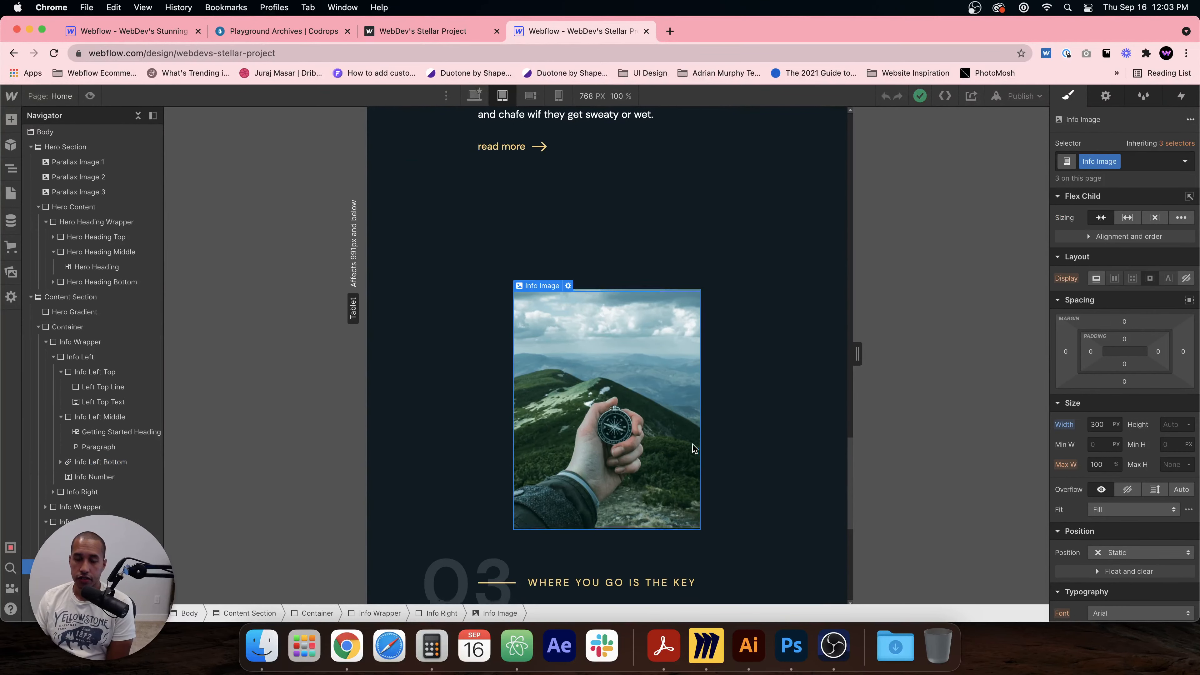
scroll(614, 473, down, 3)
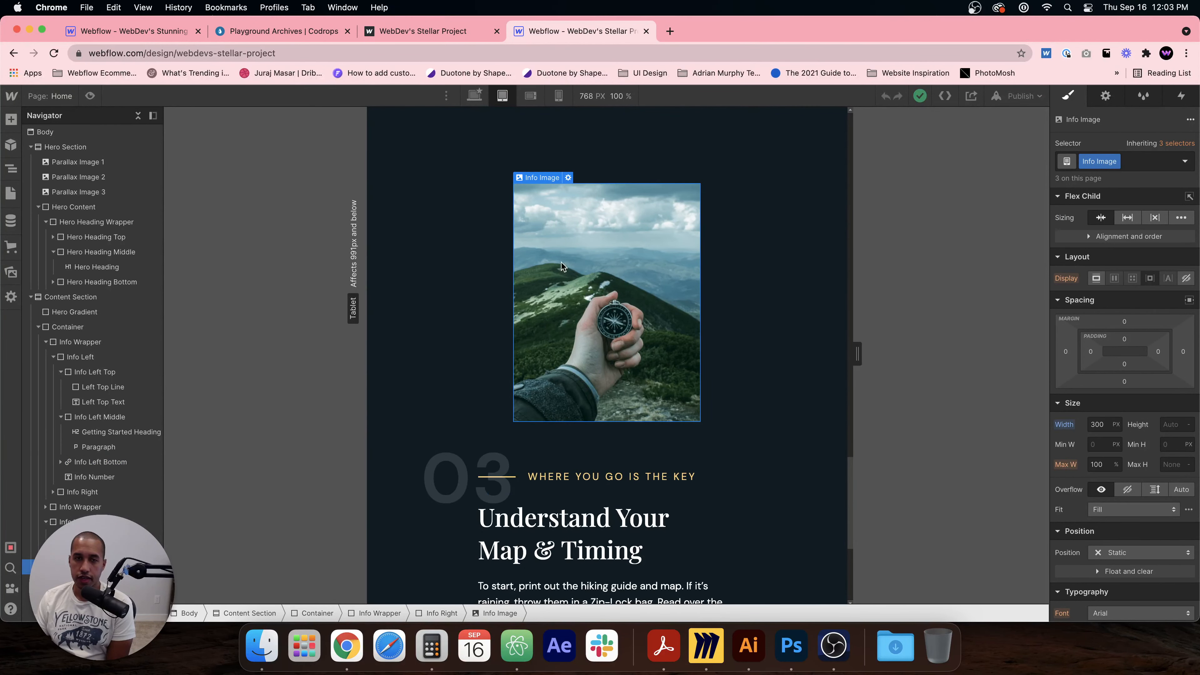
scroll(591, 331, down, 2)
Step: Preview the page at the mobile landscape and mobile portrait breakpoints, then return to the desktop view
click(531, 96)
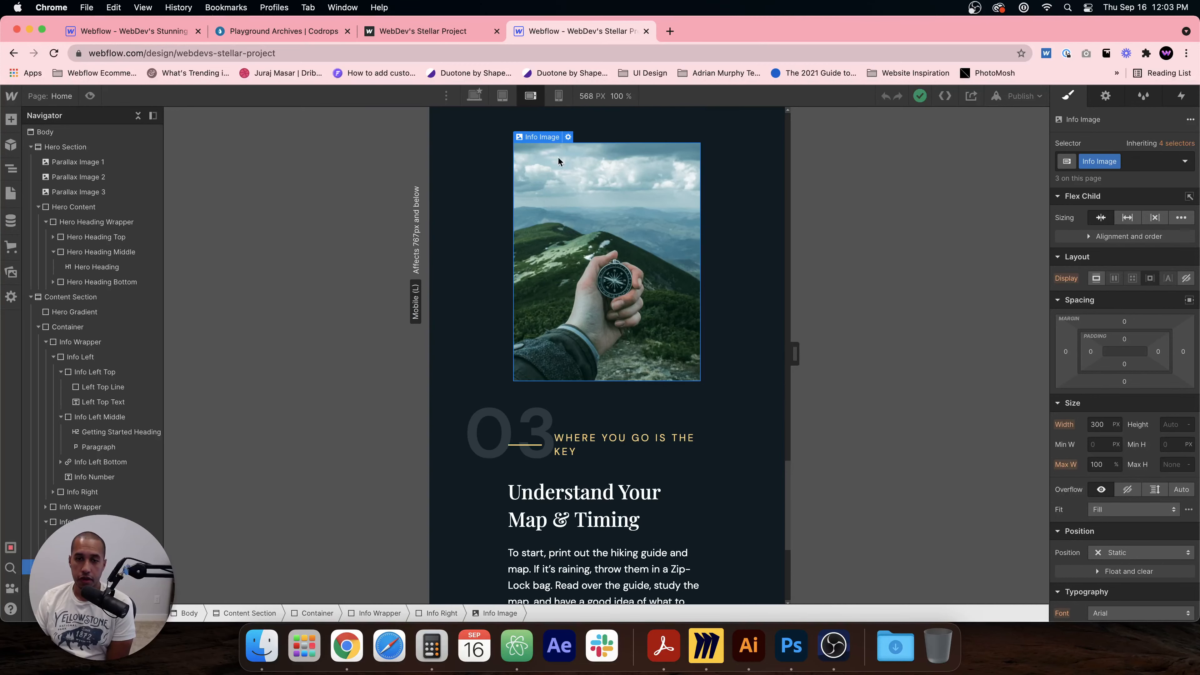
scroll(600, 326, down, 7)
scroll(596, 321, up, 20)
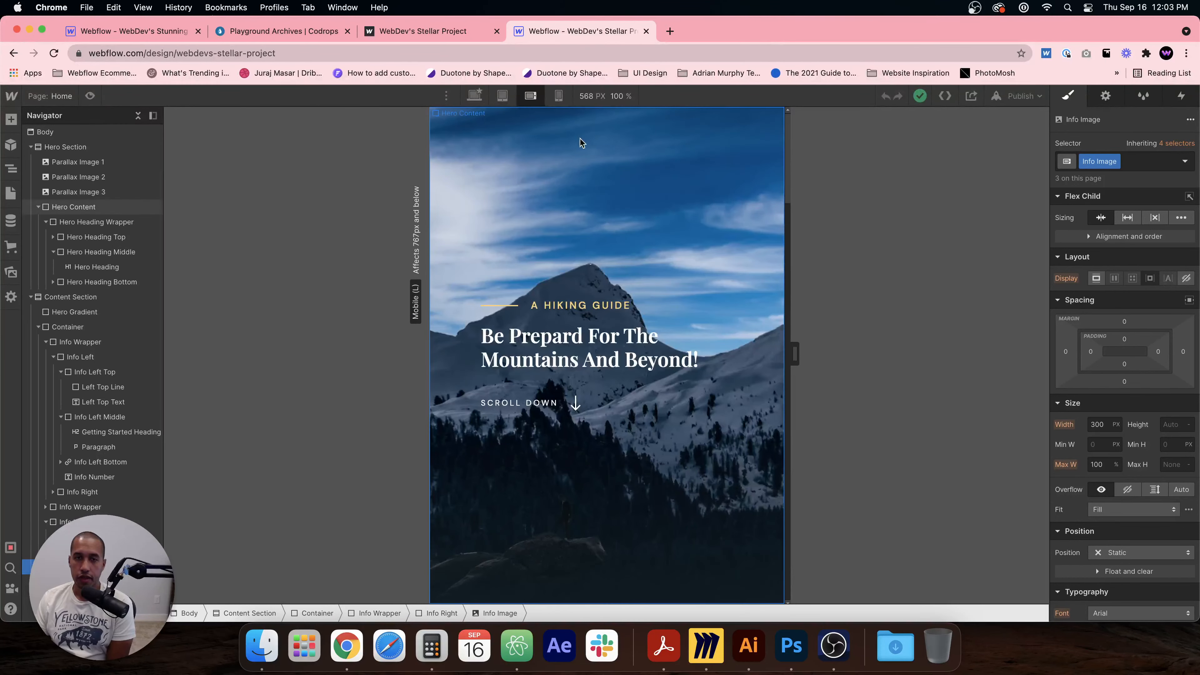
click(558, 96)
scroll(603, 189, down, 10)
scroll(603, 232, down, 20)
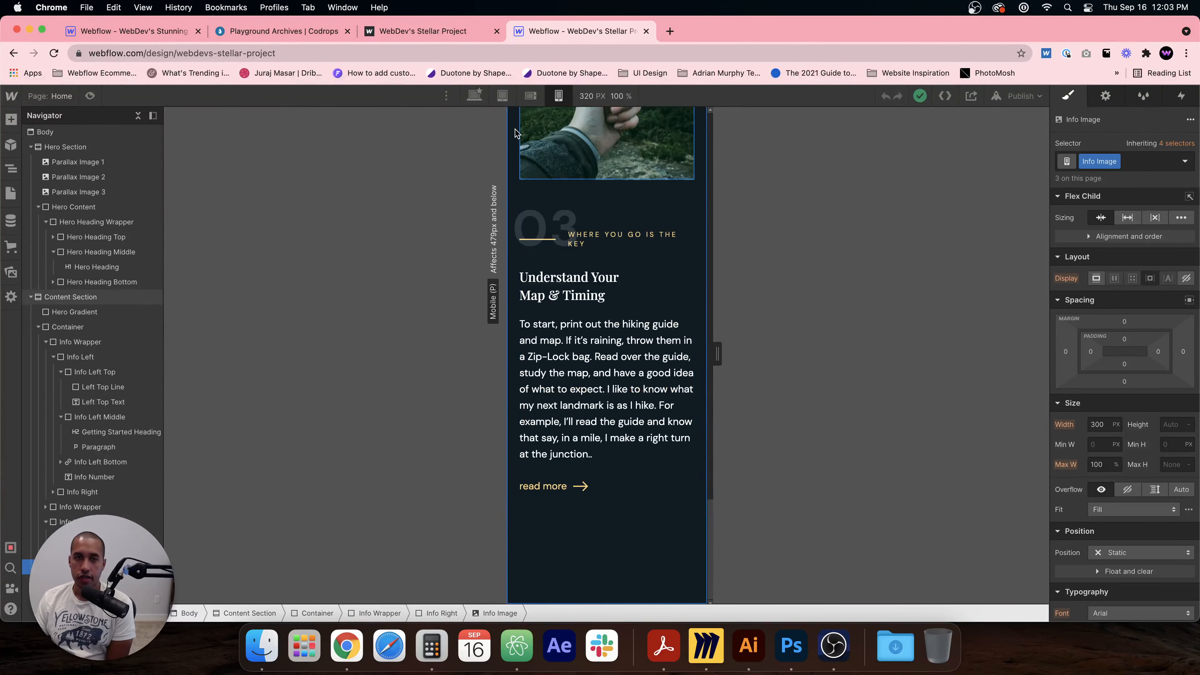
click(474, 96)
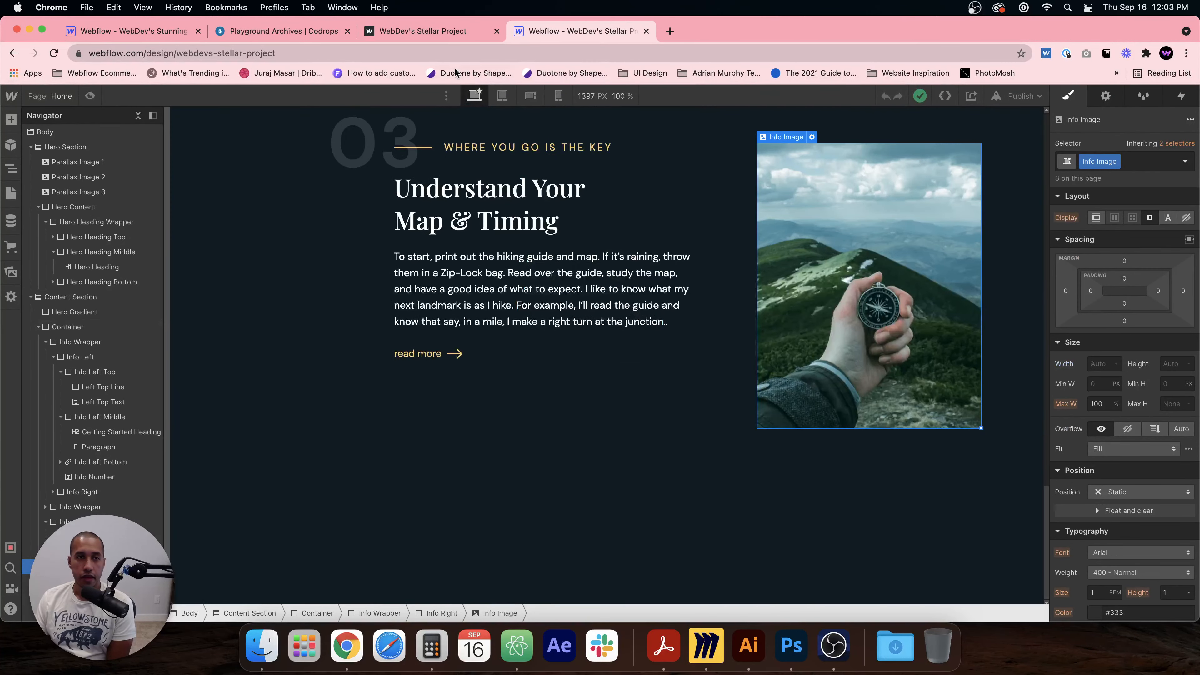
Step: Switch back to the live site tab and close the finished project's Designer tab
click(455, 30)
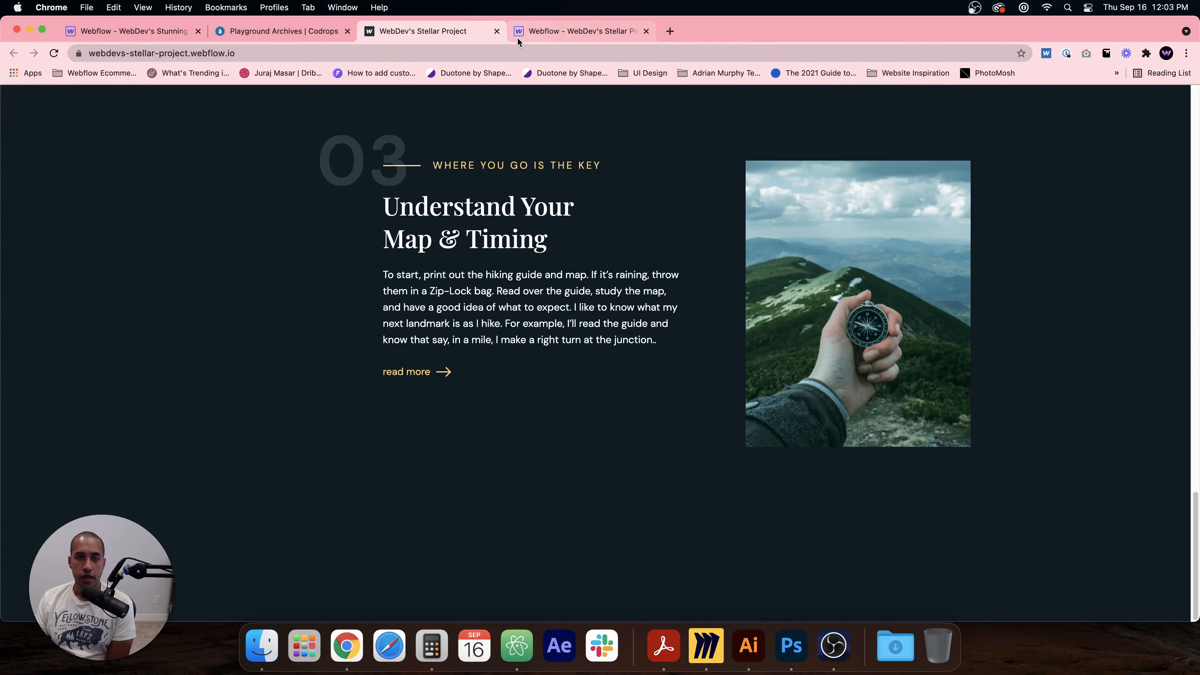
scroll(545, 203, up, 20)
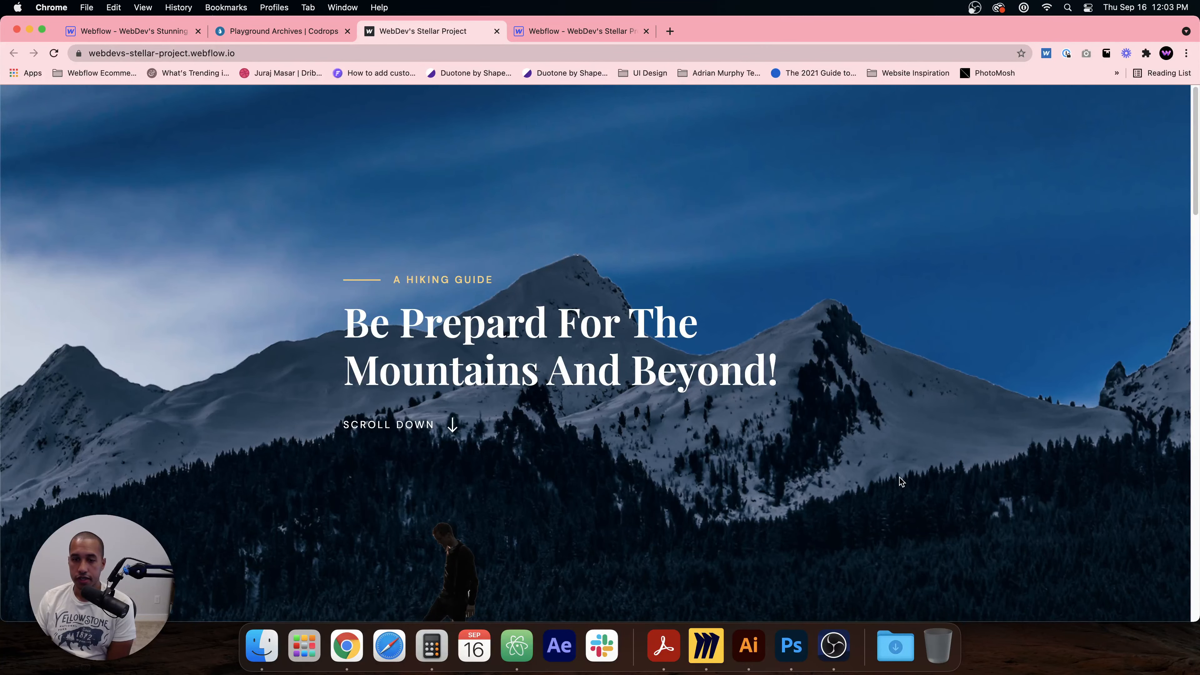
click(546, 31)
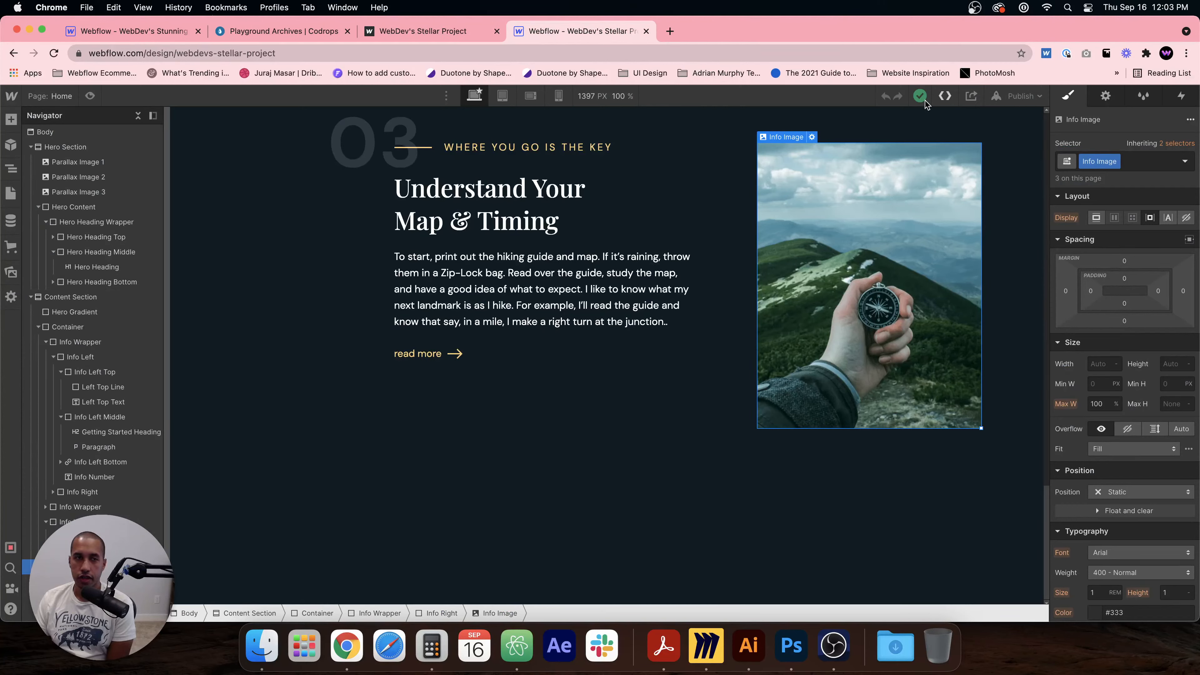
drag(554, 28, 1199, 52)
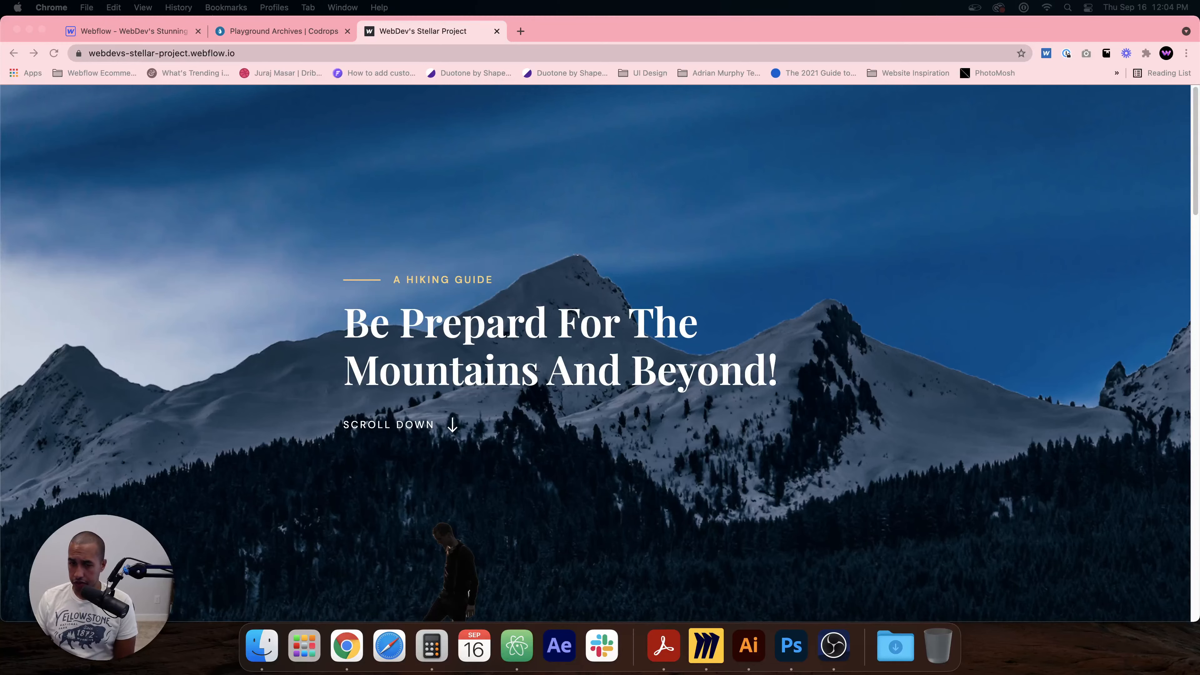
Step: Turn on Dock hiding and stretch the browser window to the full screen height
right_click(866, 639)
click(877, 539)
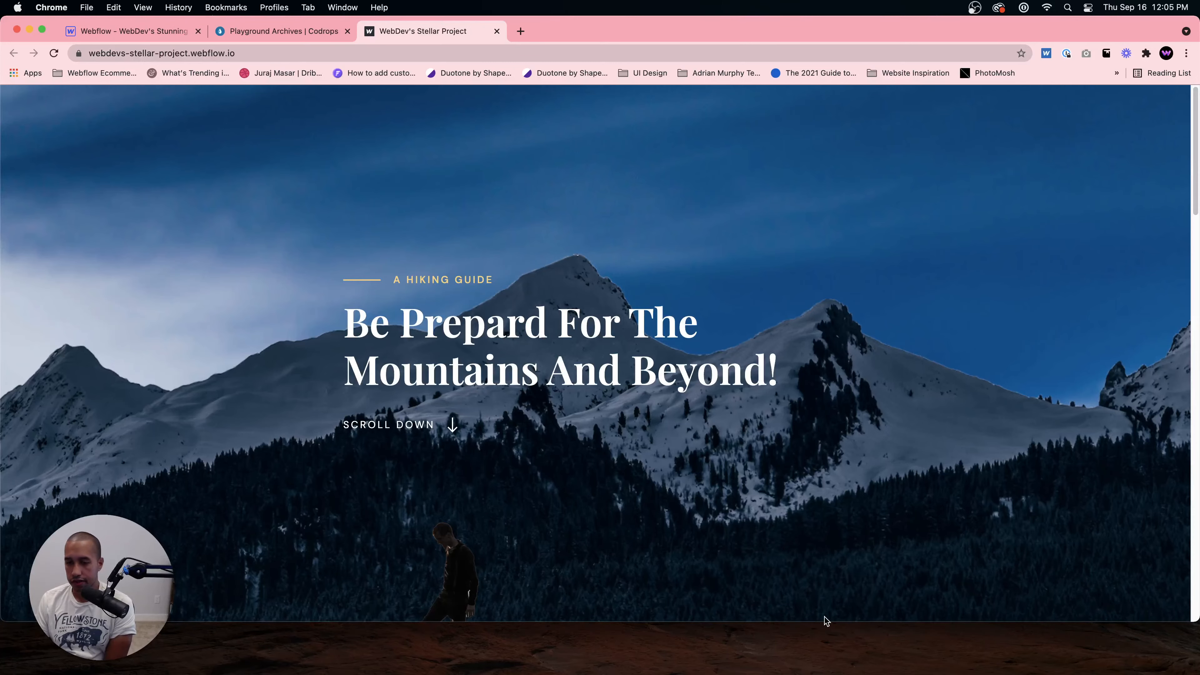
drag(823, 622, 826, 674)
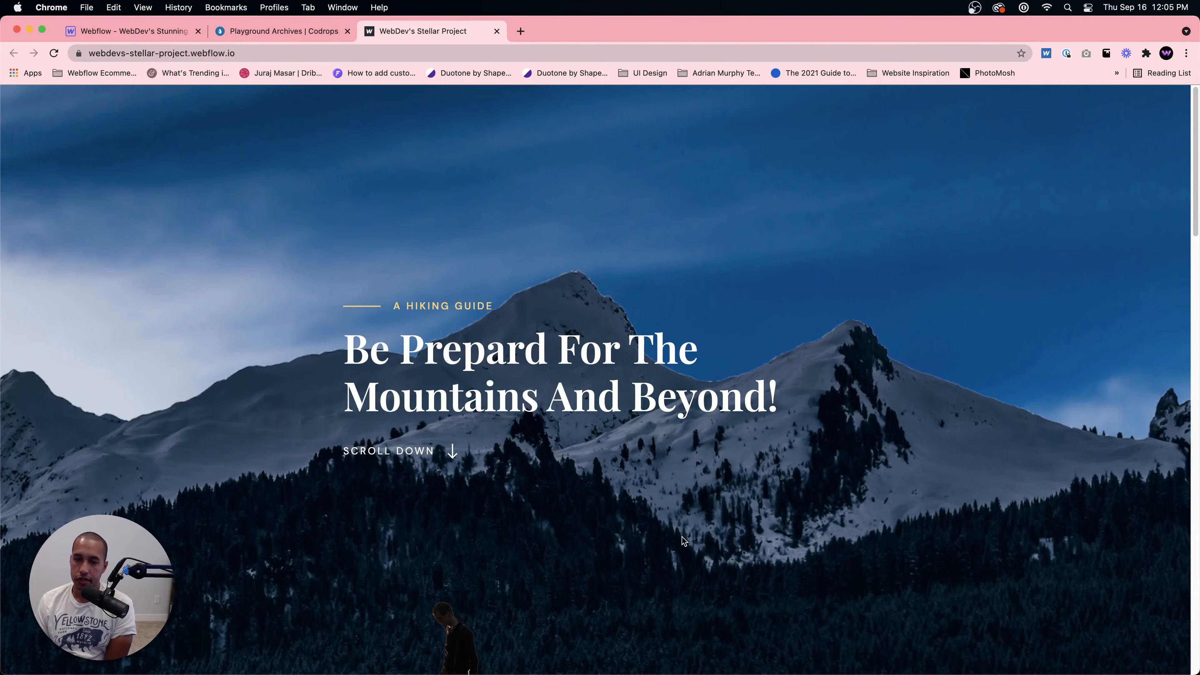
Step: Scroll down the live site through its three content sections
scroll(682, 536, down, 10)
scroll(682, 535, down, 15)
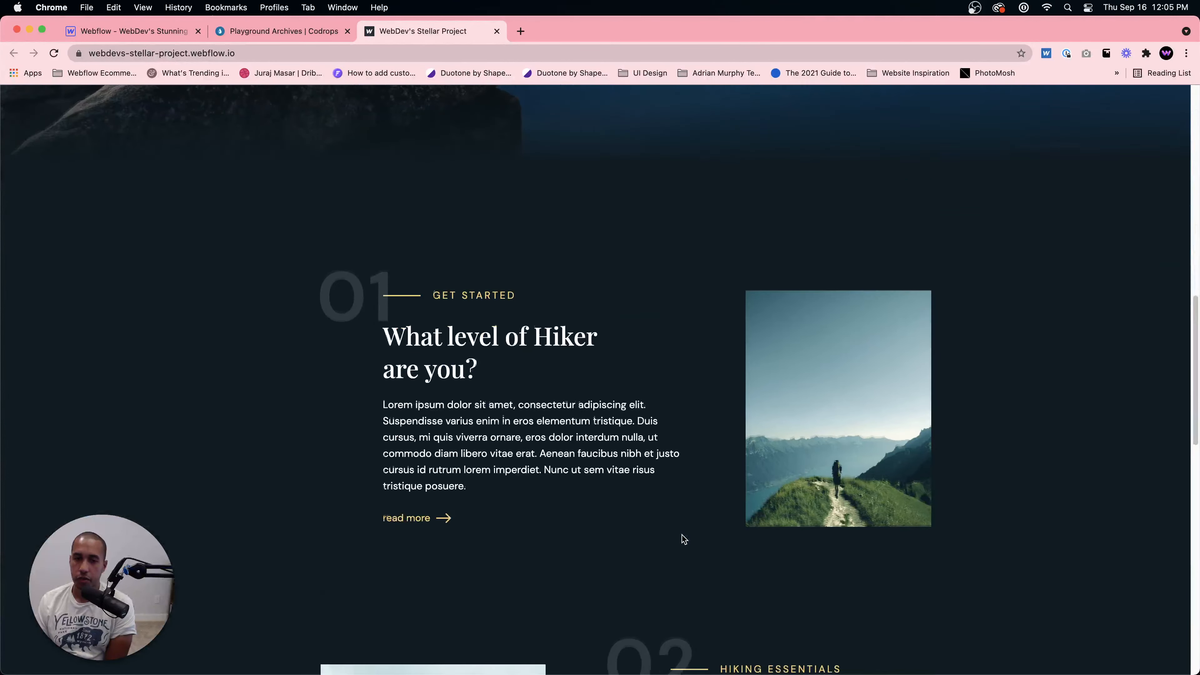
scroll(682, 536, down, 10)
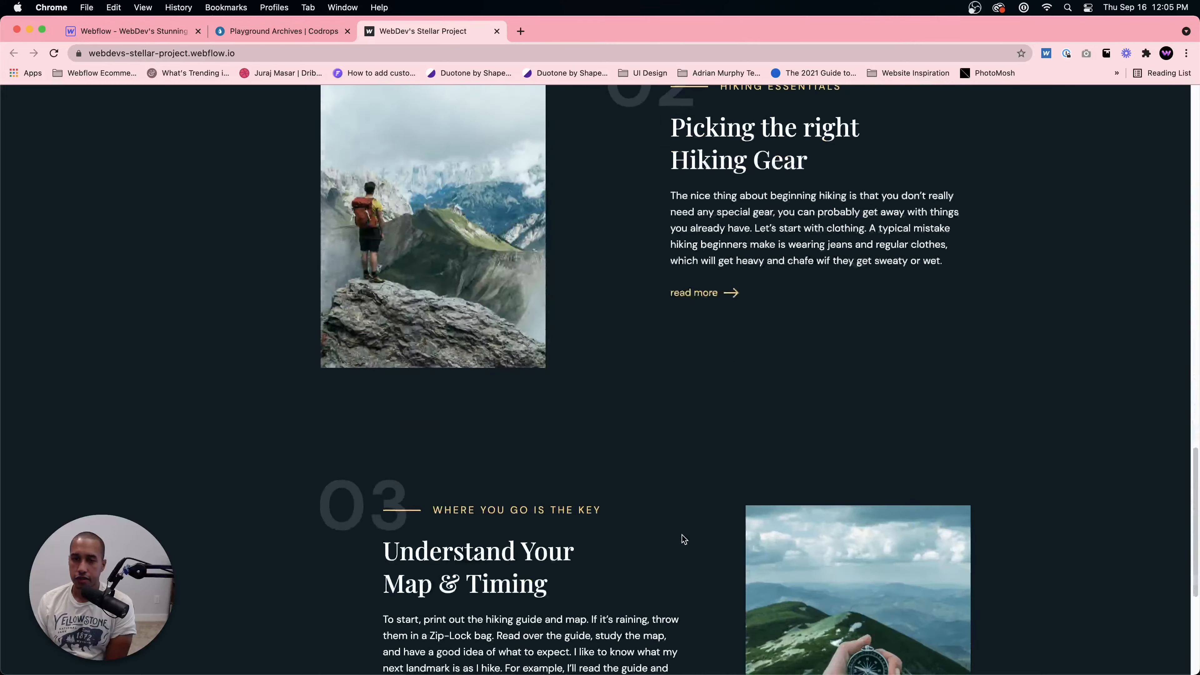
Step: Narrow the browser window to preview the live site's mobile layout, then restore its full width
drag(2, 293, 896, 327)
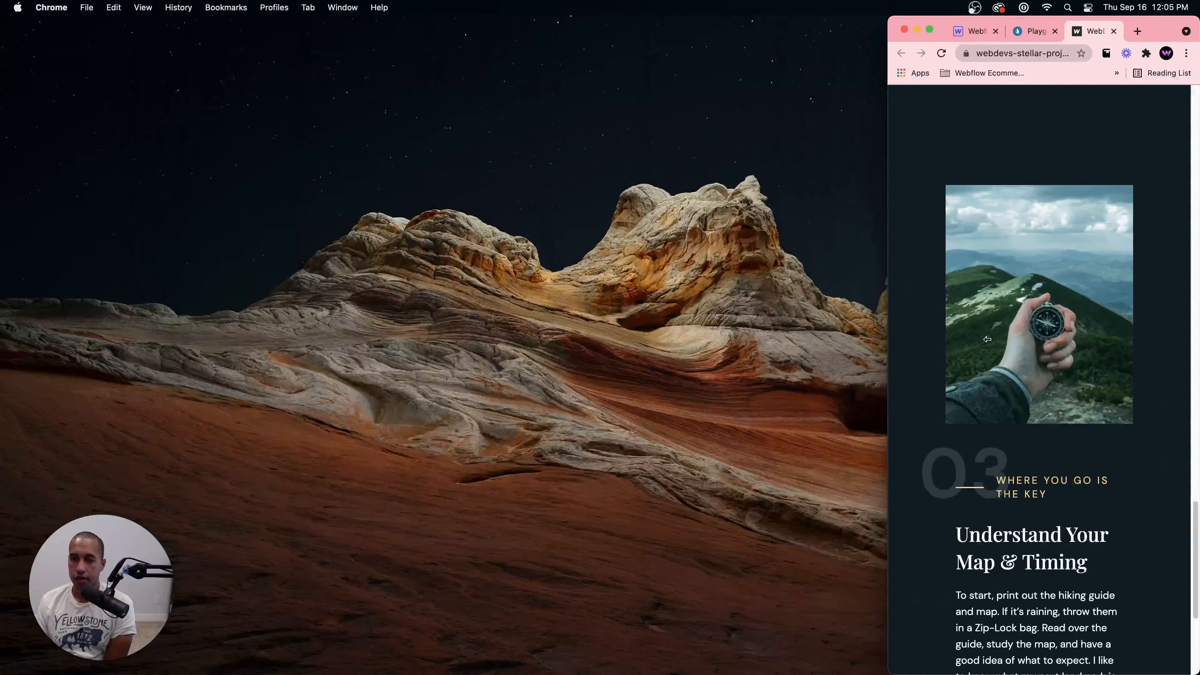
scroll(1002, 349, up, 10)
scroll(1002, 349, up, 10)
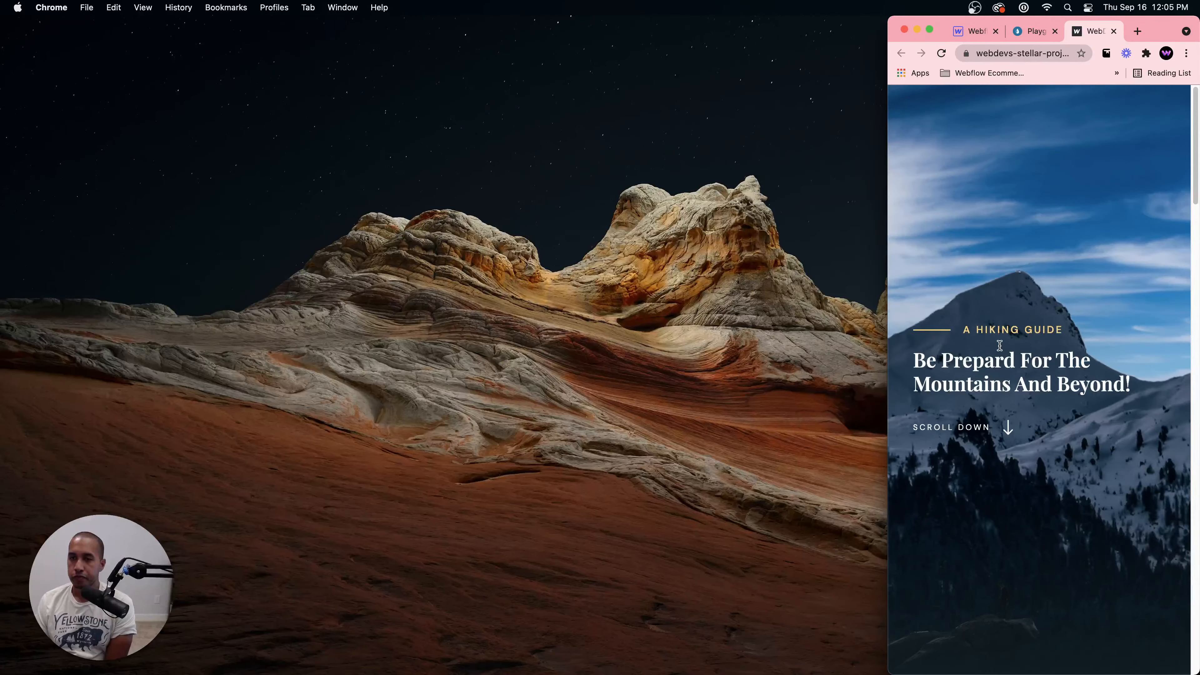
scroll(911, 342, down, 10)
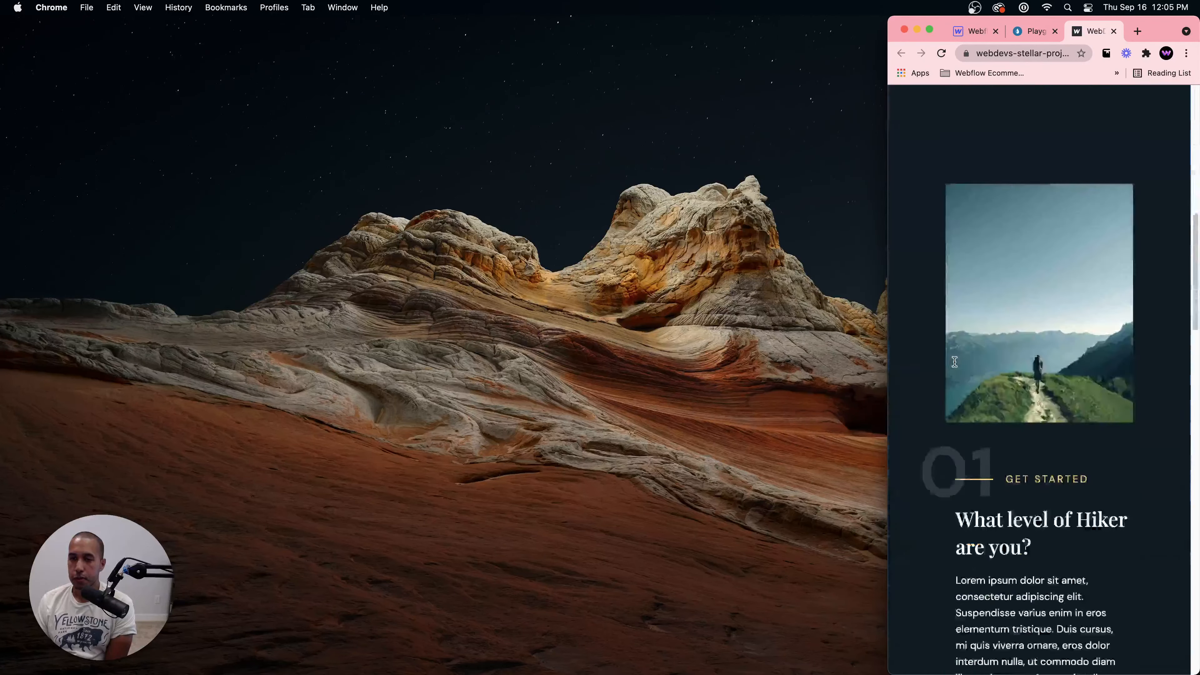
scroll(953, 362, up, 5)
scroll(954, 362, up, 5)
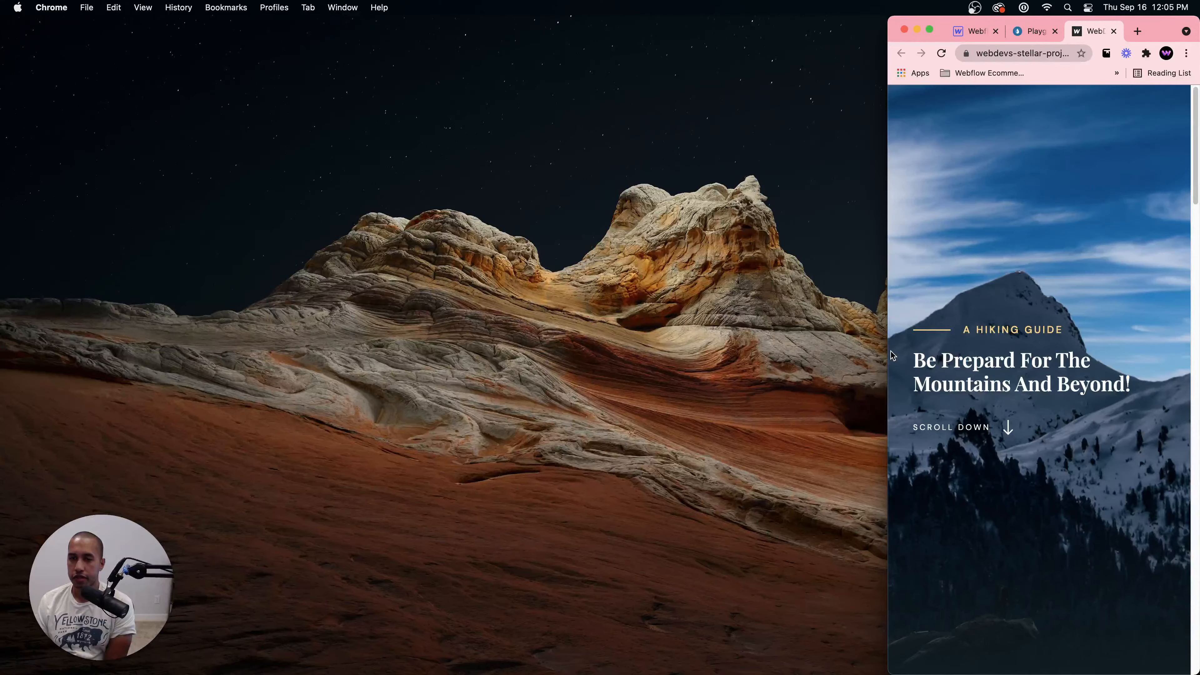
drag(887, 352, 3, 385)
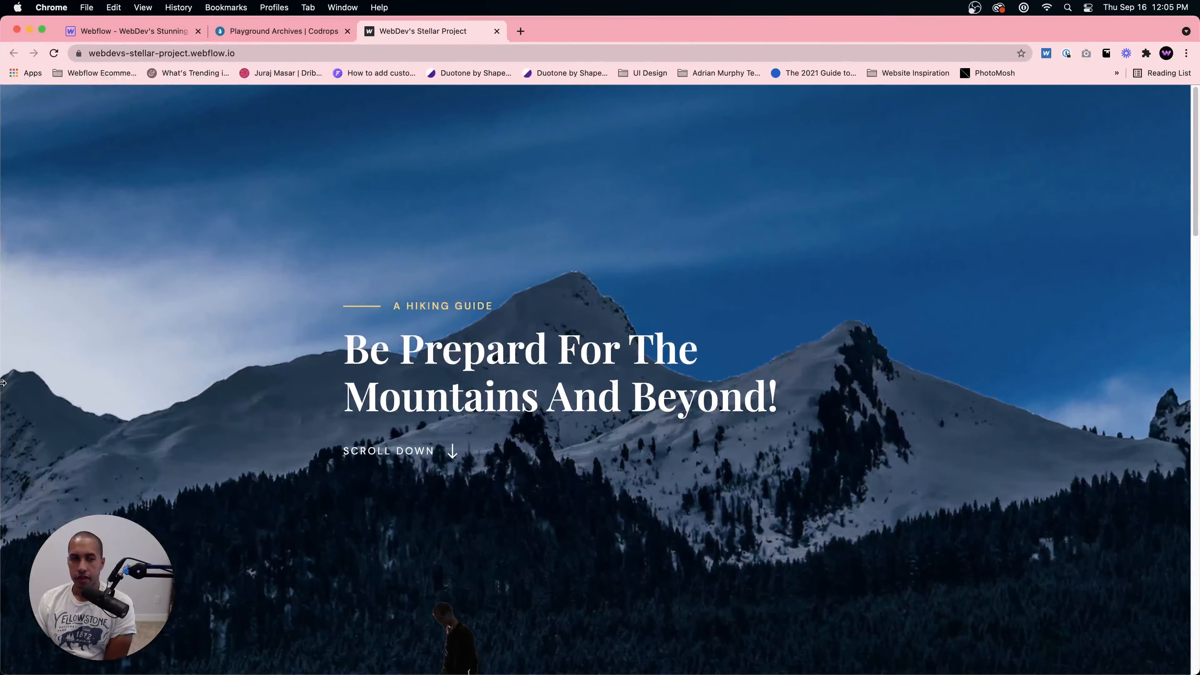
Step: Scroll through the live Stellar Project site from the hero to the third content section and back
scroll(214, 402, down, 10)
scroll(214, 402, down, 10)
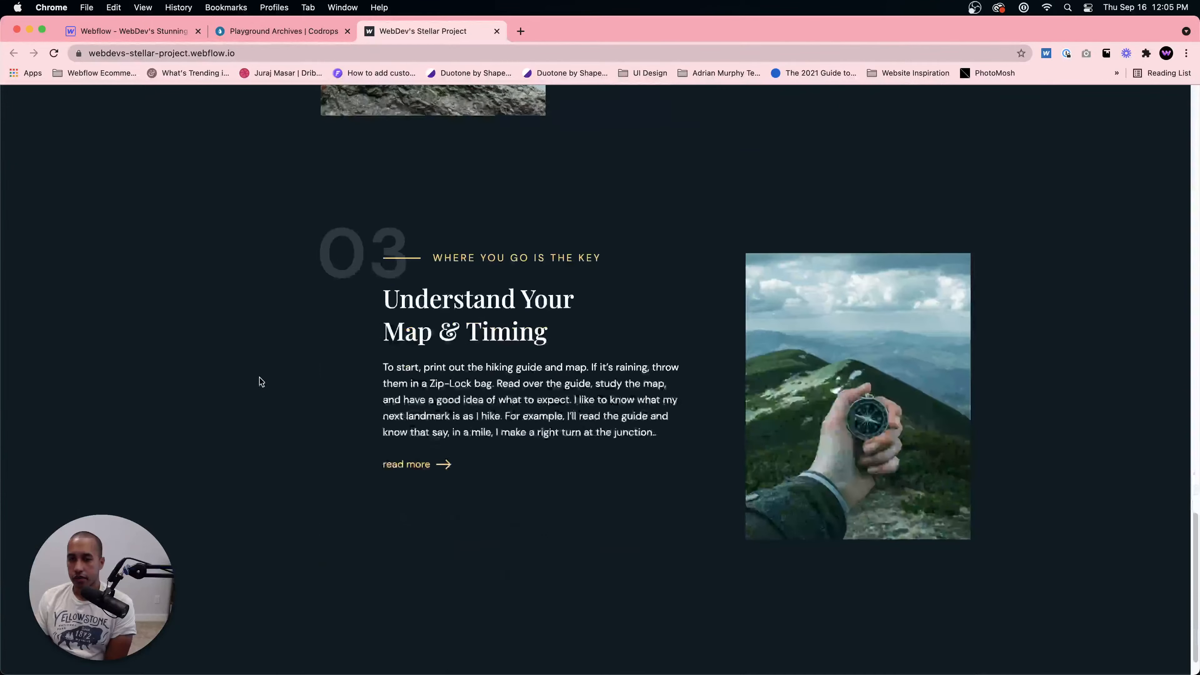
scroll(273, 373, up, 5)
scroll(273, 377, up, 15)
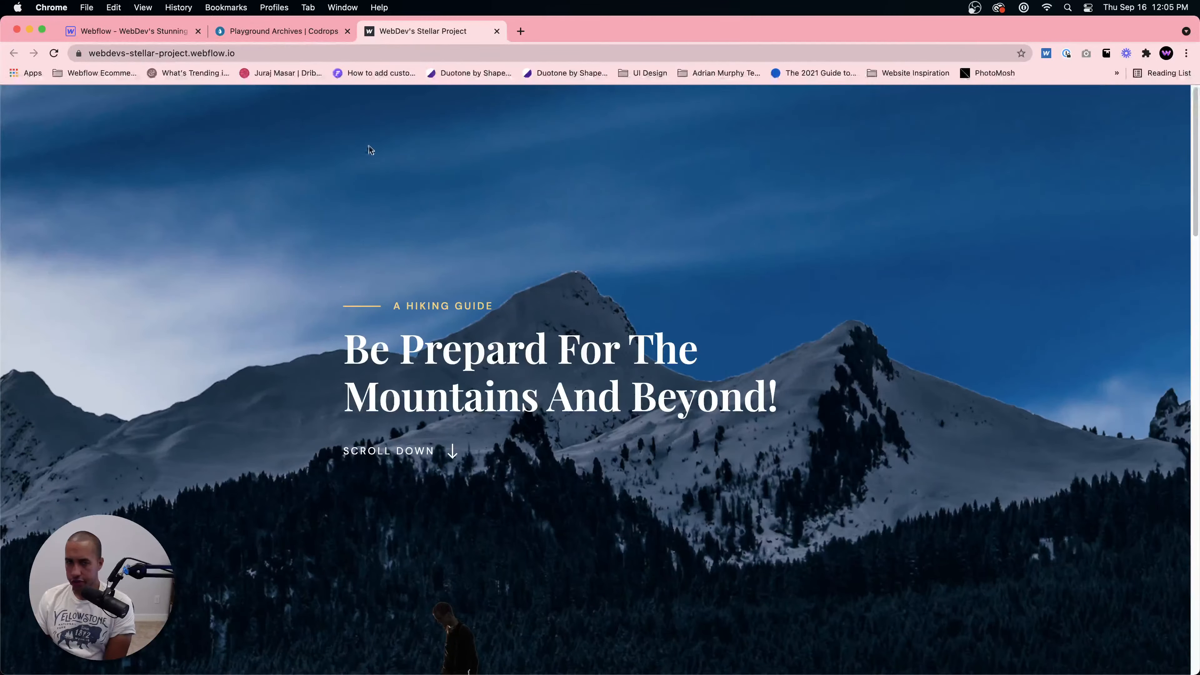
Step: Switch to the Codrops Playground tab and browse its list of animation experiments
click(273, 34)
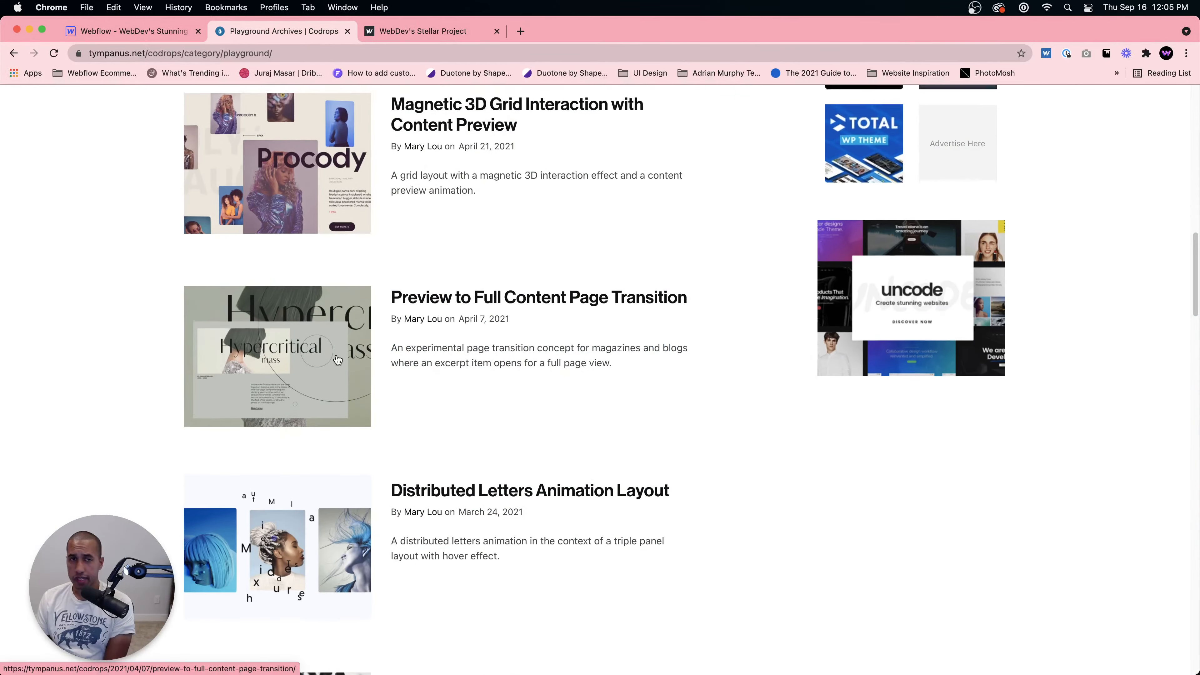
scroll(268, 109, up, 10)
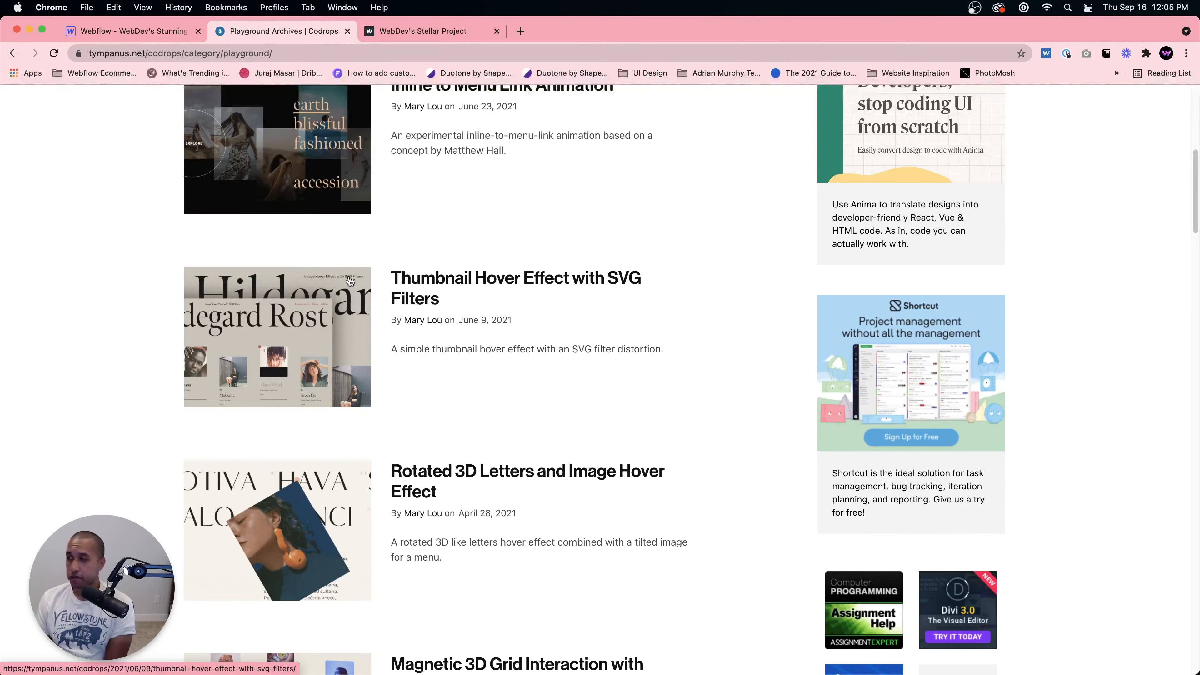
scroll(369, 355, down, 3)
scroll(369, 355, down, 2)
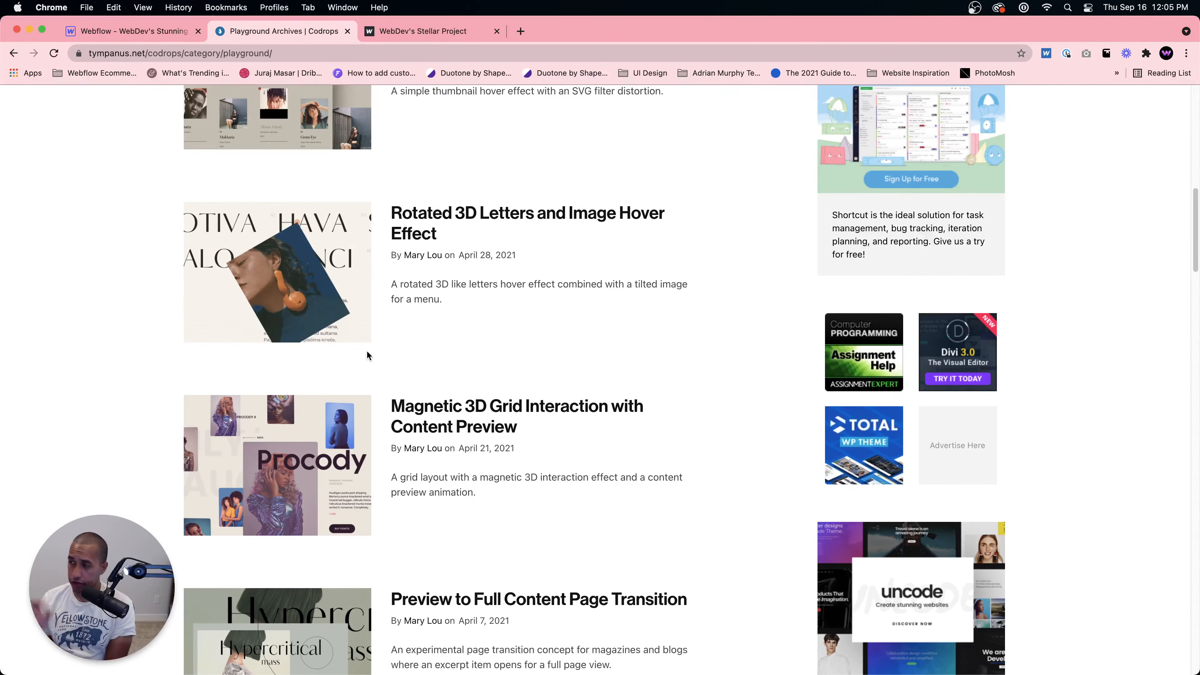
scroll(372, 343, down, 5)
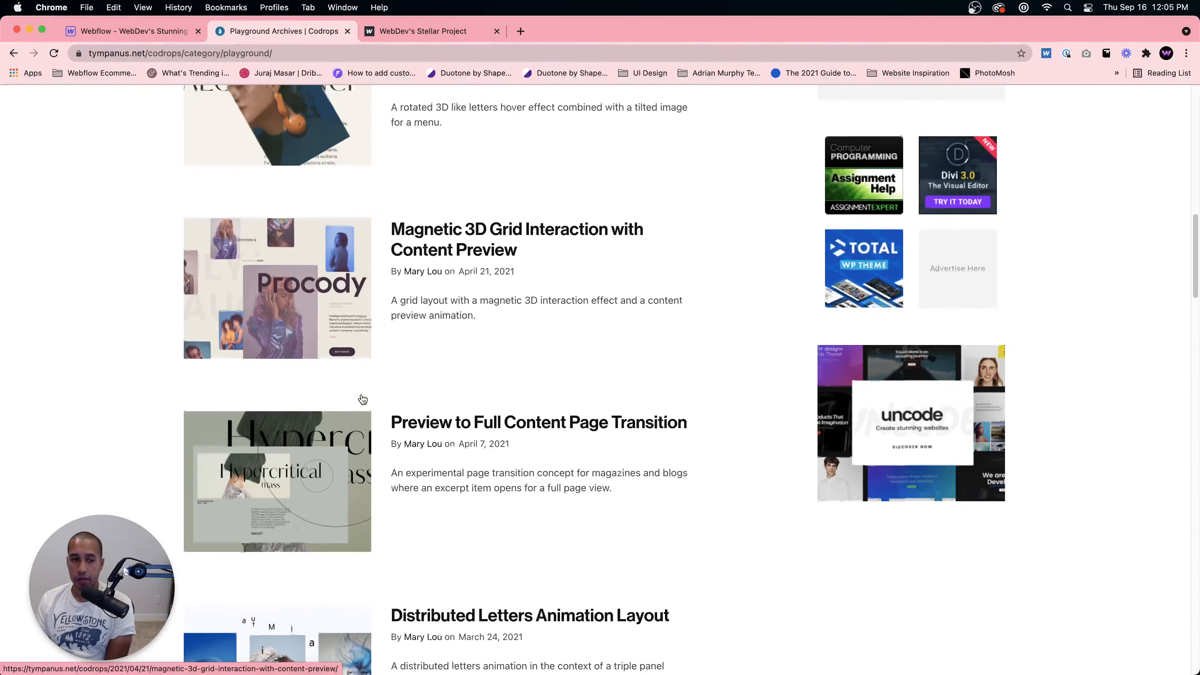
scroll(360, 403, down, 13)
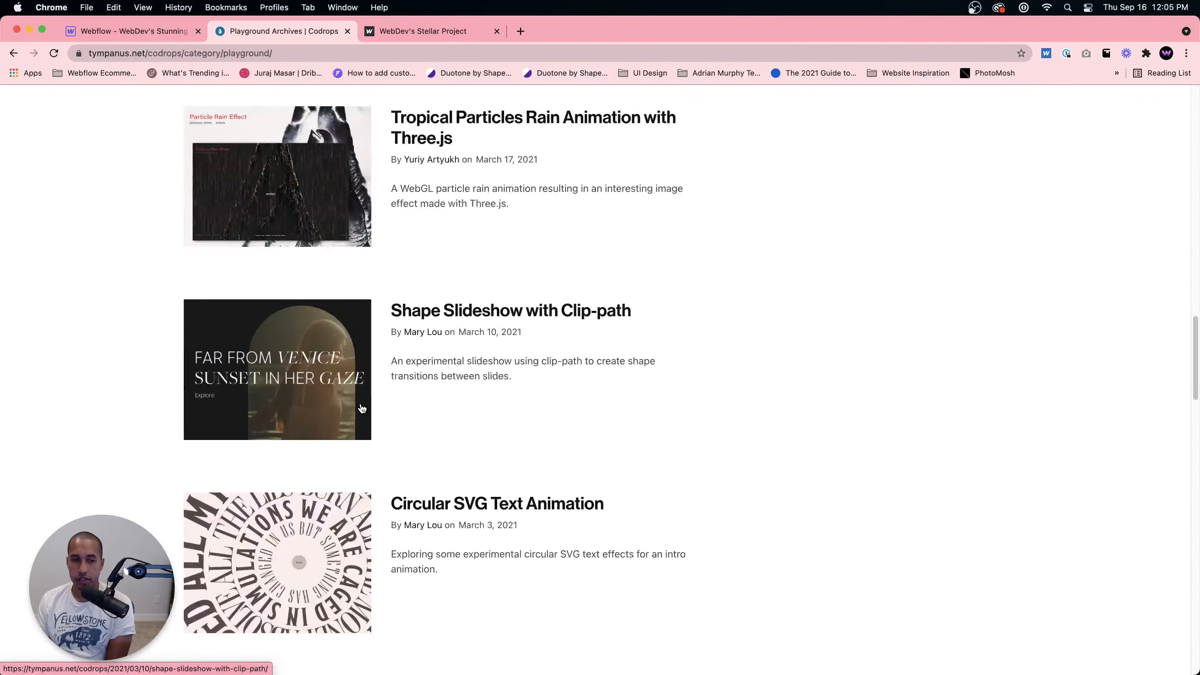
scroll(343, 425, up, 18)
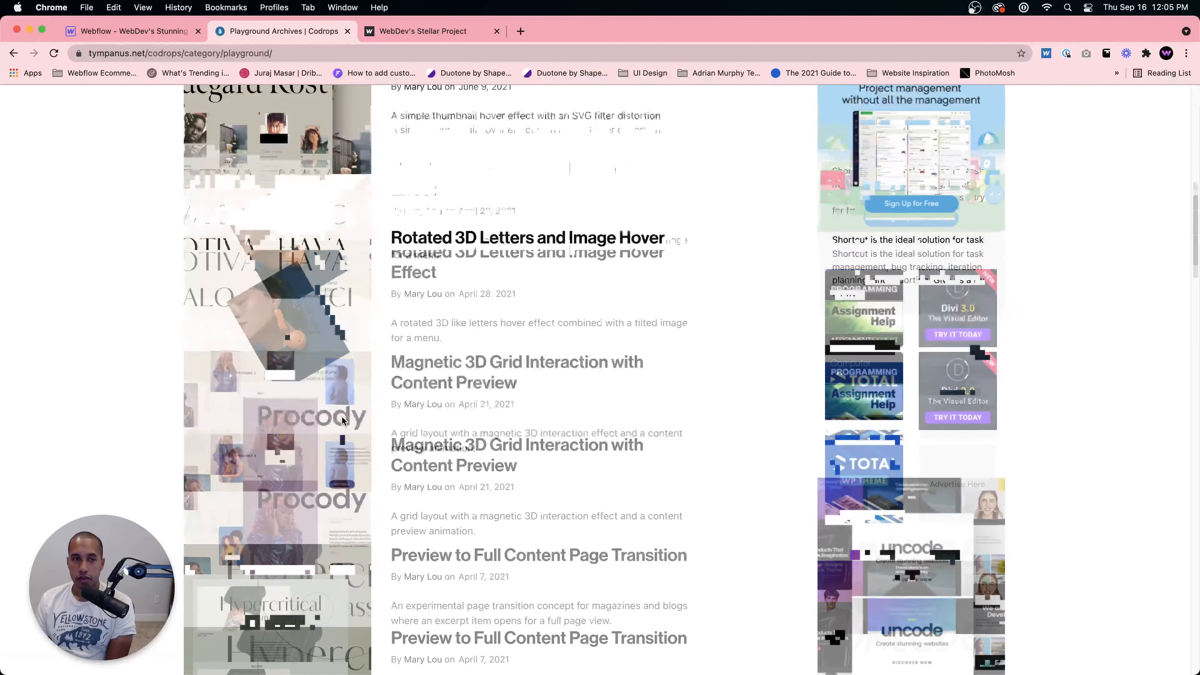
scroll(342, 419, down, 10)
scroll(340, 416, up, 15)
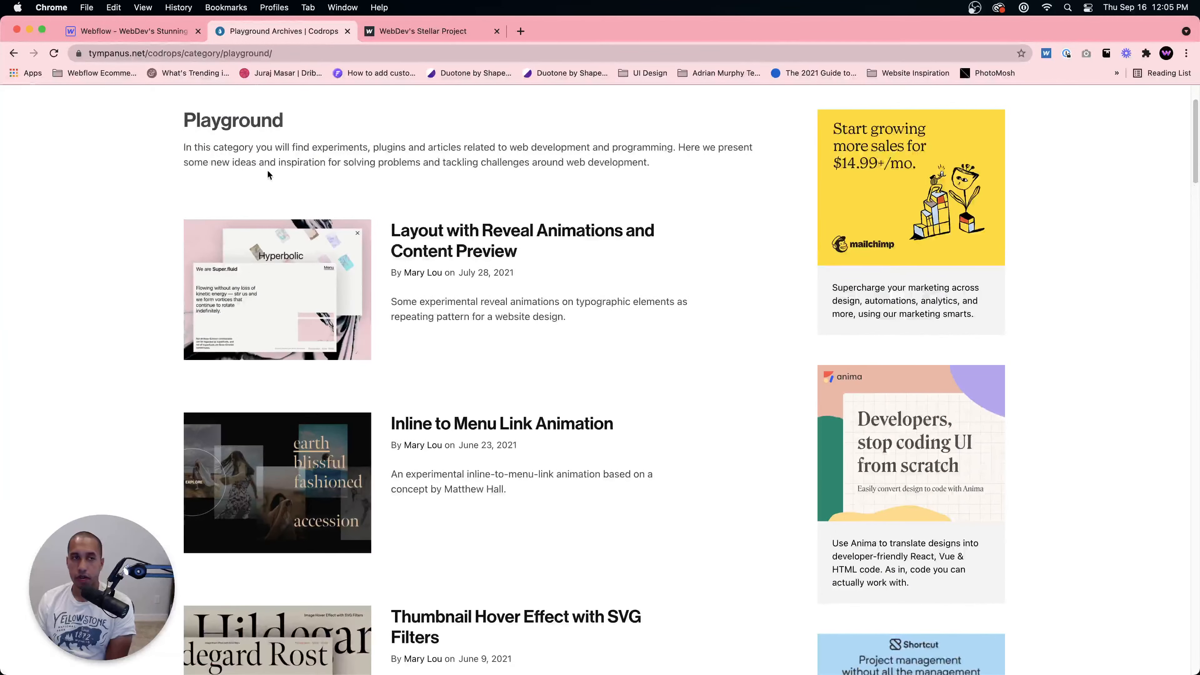
scroll(292, 185, up, 2)
scroll(329, 238, down, 20)
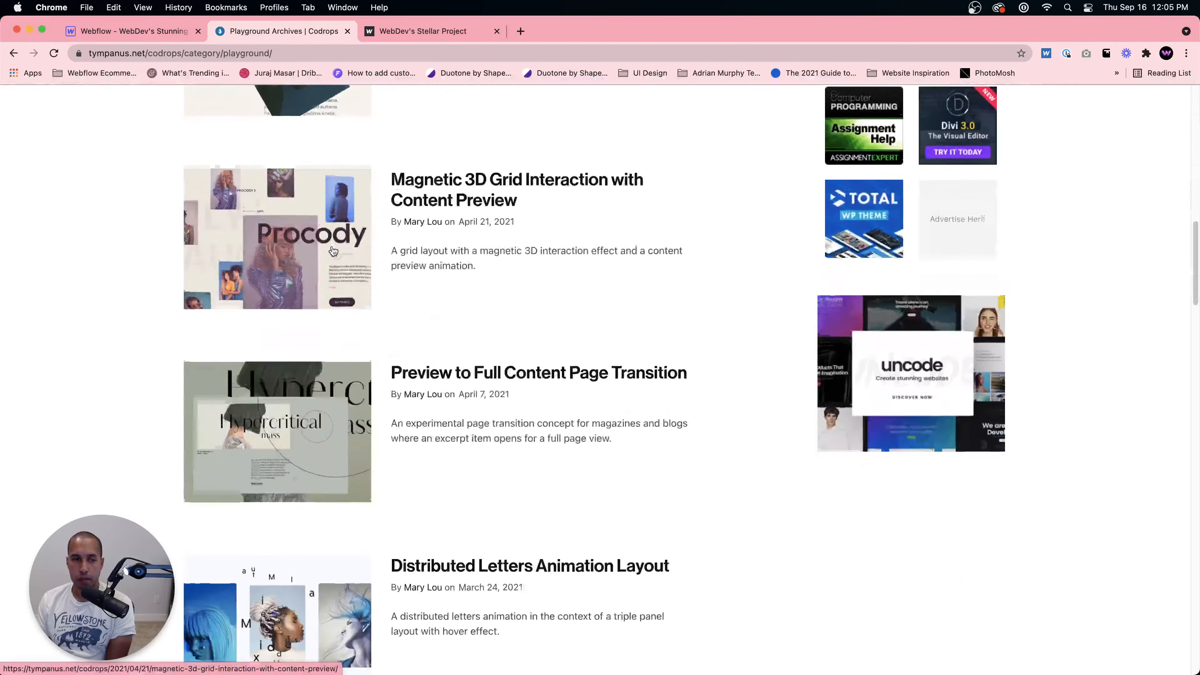
scroll(333, 270, down, 10)
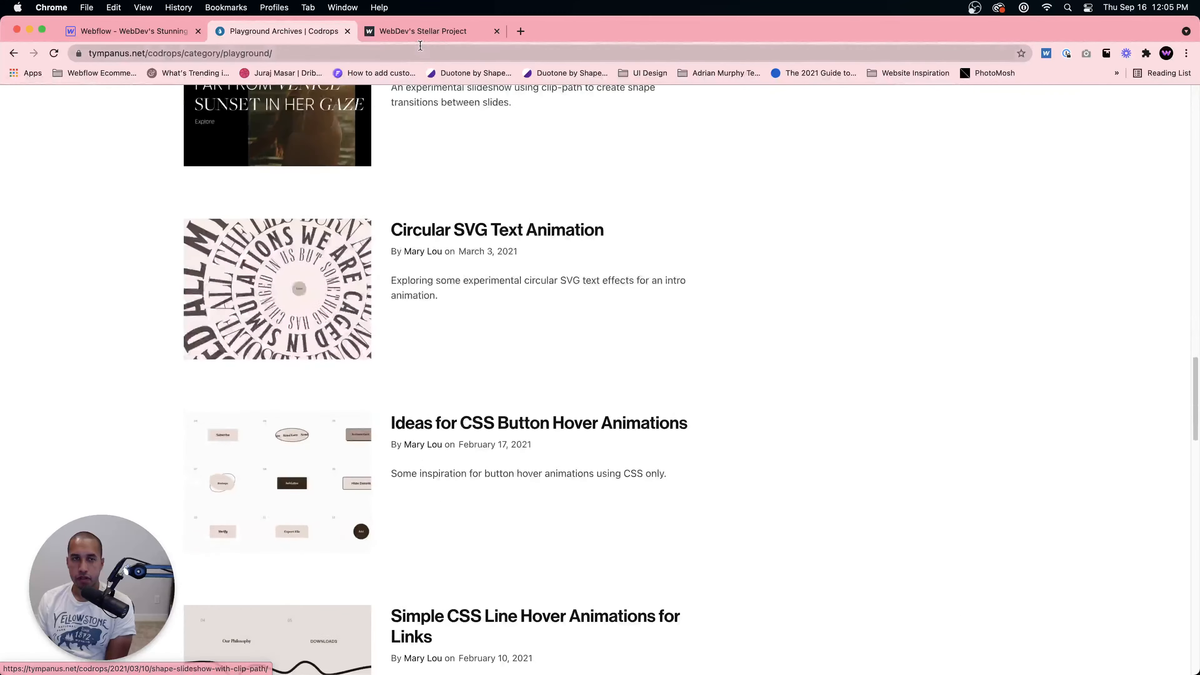
Step: Open the Codrops homepage in a new browser tab
click(520, 31)
text(codr)
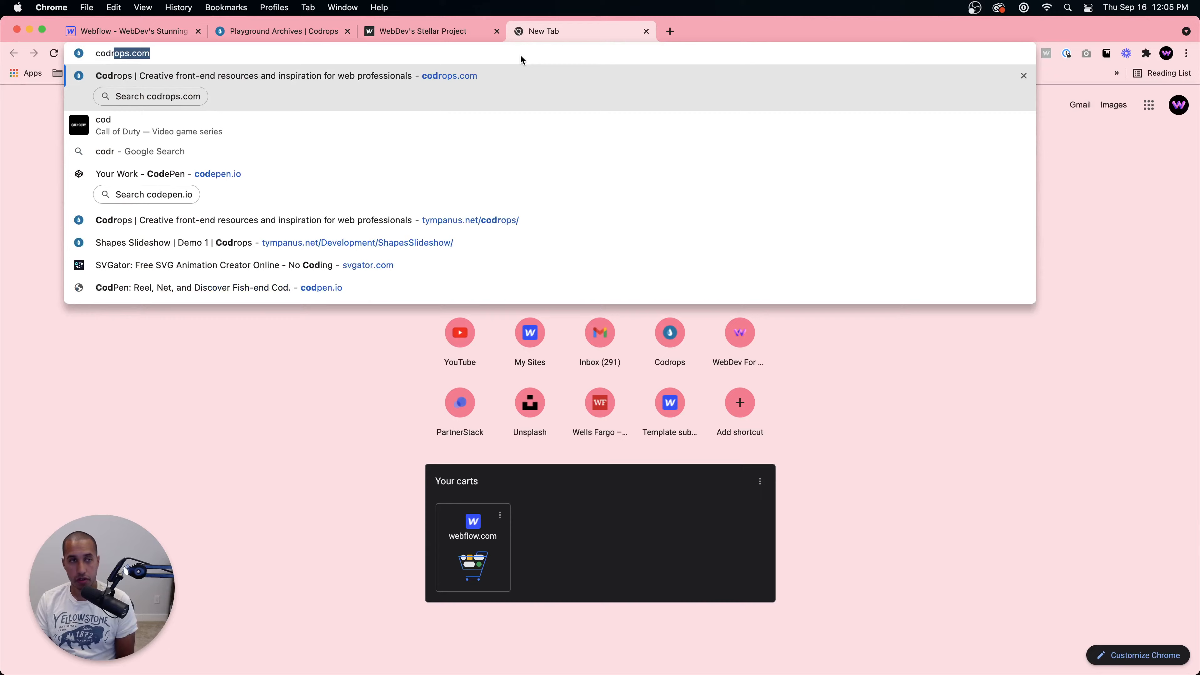
key(Return)
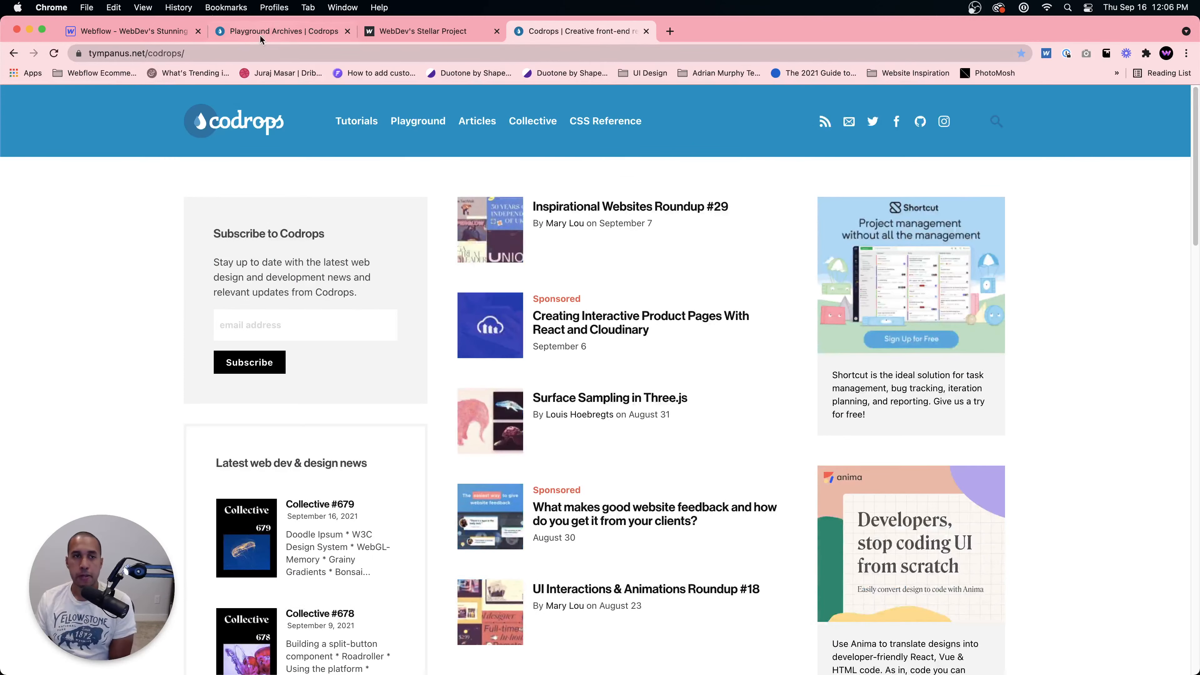
Step: Open the Ideas for CSS Button Hover Animations demo from the Playground list and browse its buttons
click(259, 33)
scroll(531, 334, down, 15)
scroll(530, 334, up, 10)
click(313, 293)
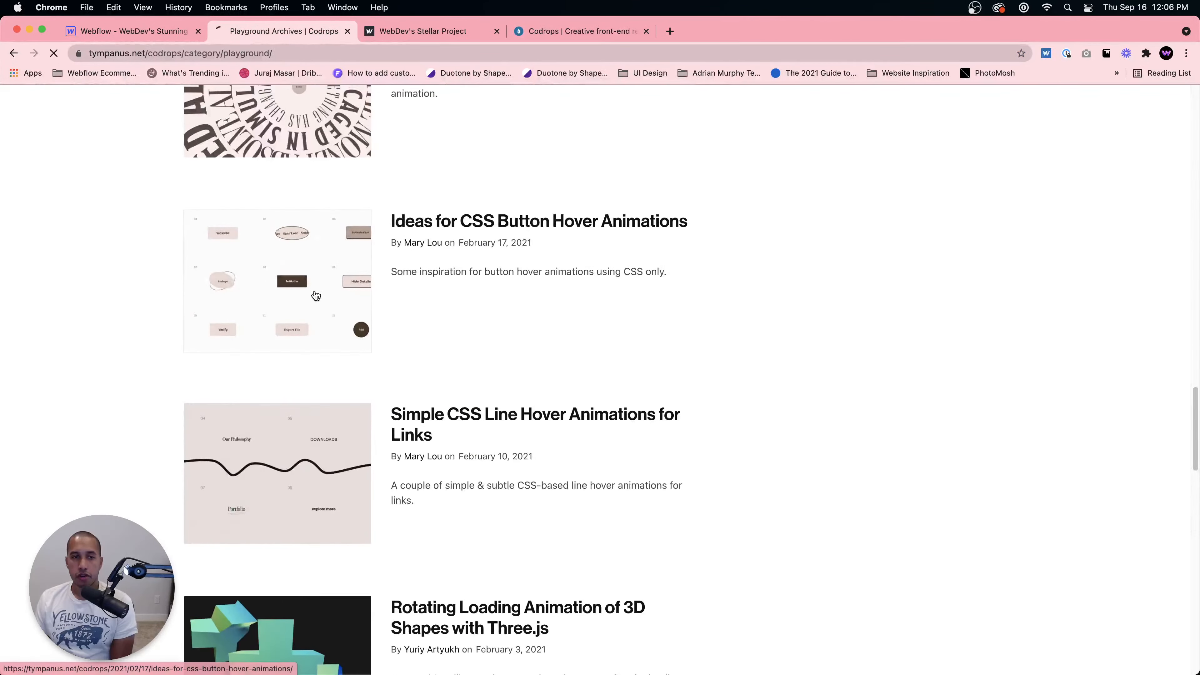
scroll(506, 370, down, 6)
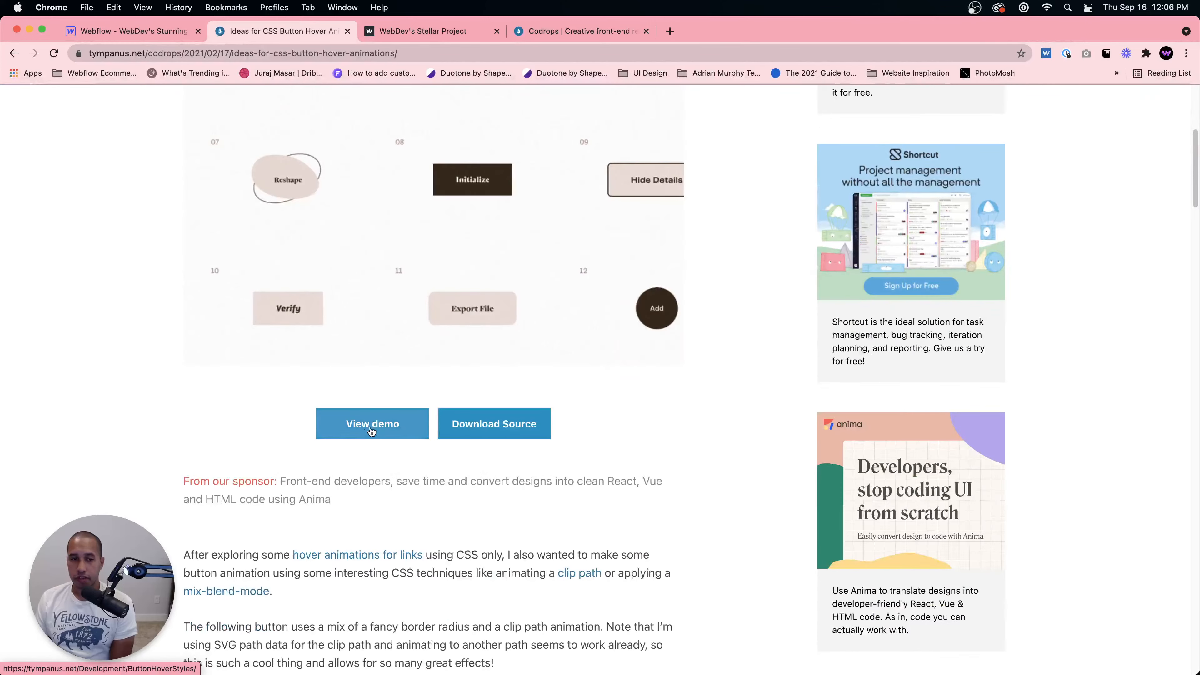
click(371, 422)
scroll(613, 435, down, 20)
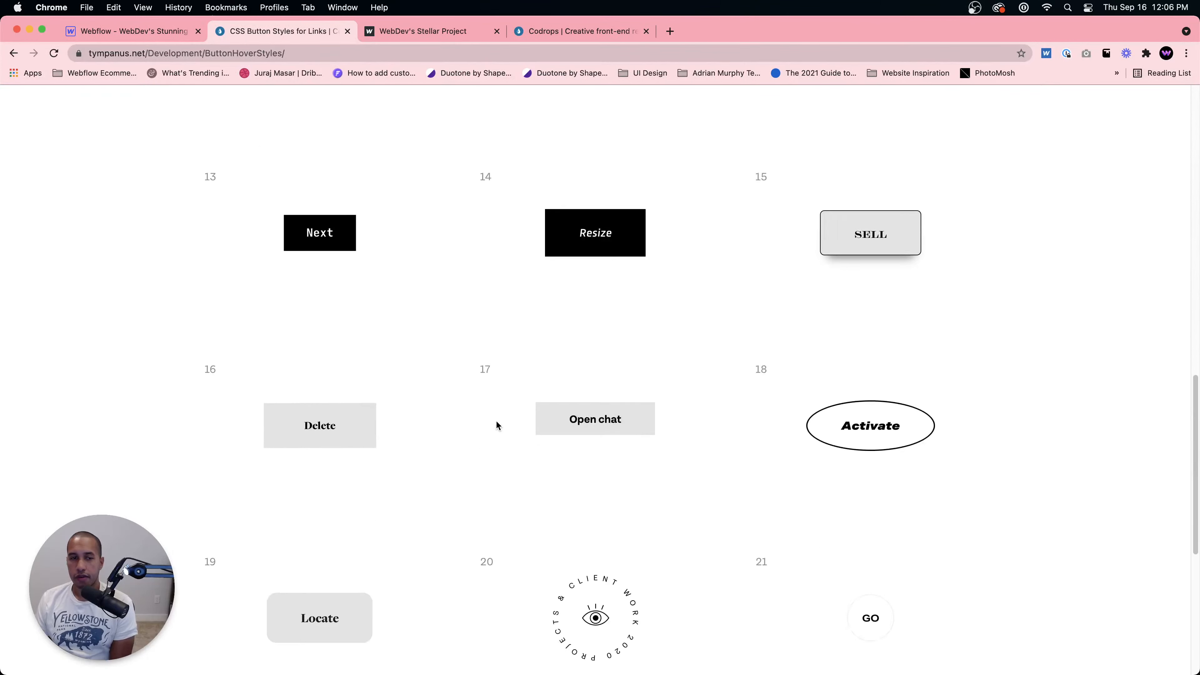
scroll(407, 423, down, 3)
scroll(353, 423, up, 9)
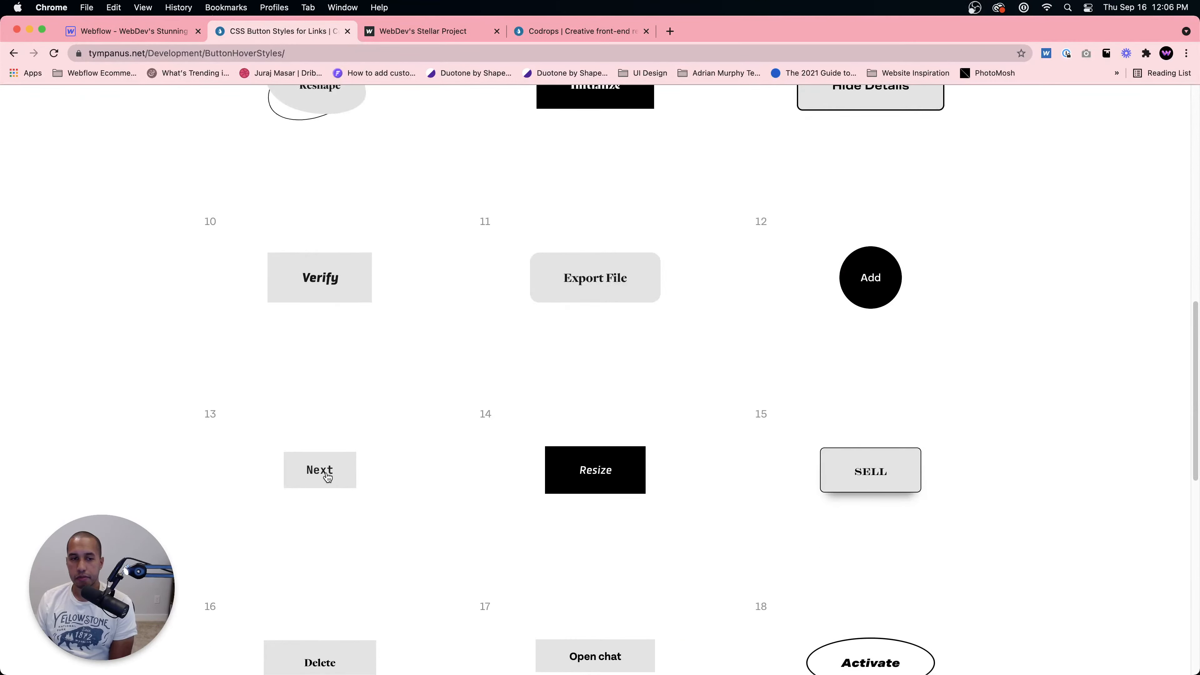
scroll(327, 472, down, 4)
scroll(350, 521, down, 2)
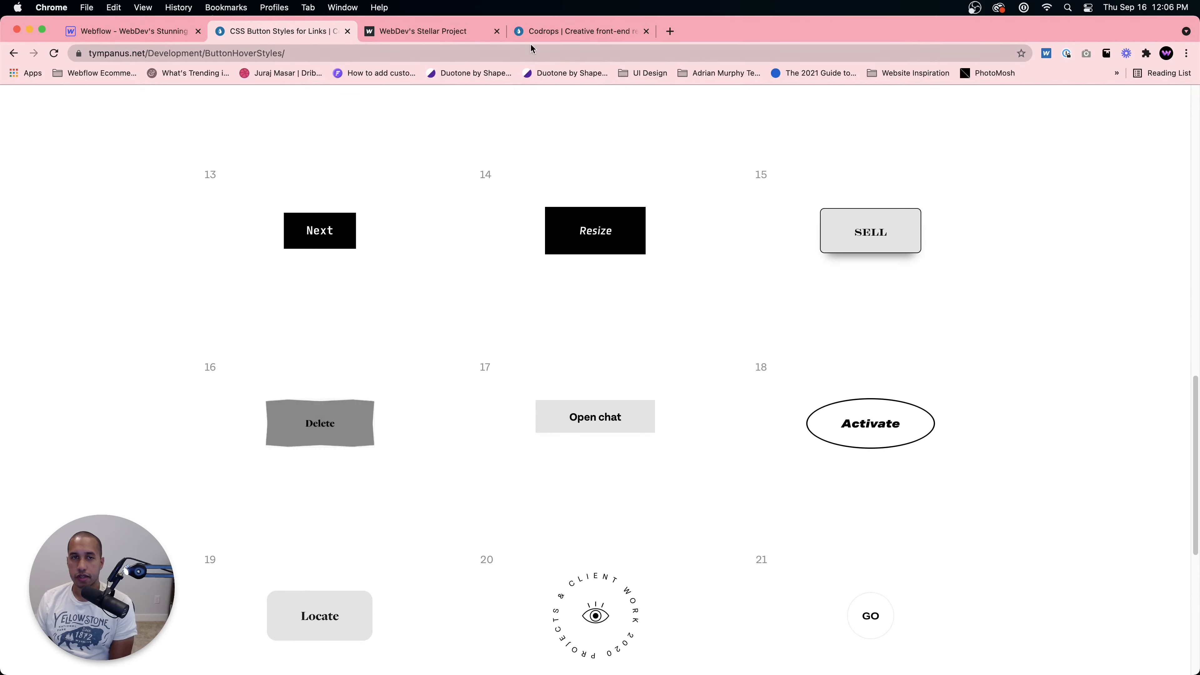
Step: Go to webdevforyou.com, open Interaction #152 from the Interactions page, and try its Menu button hover
click(440, 37)
click(405, 54)
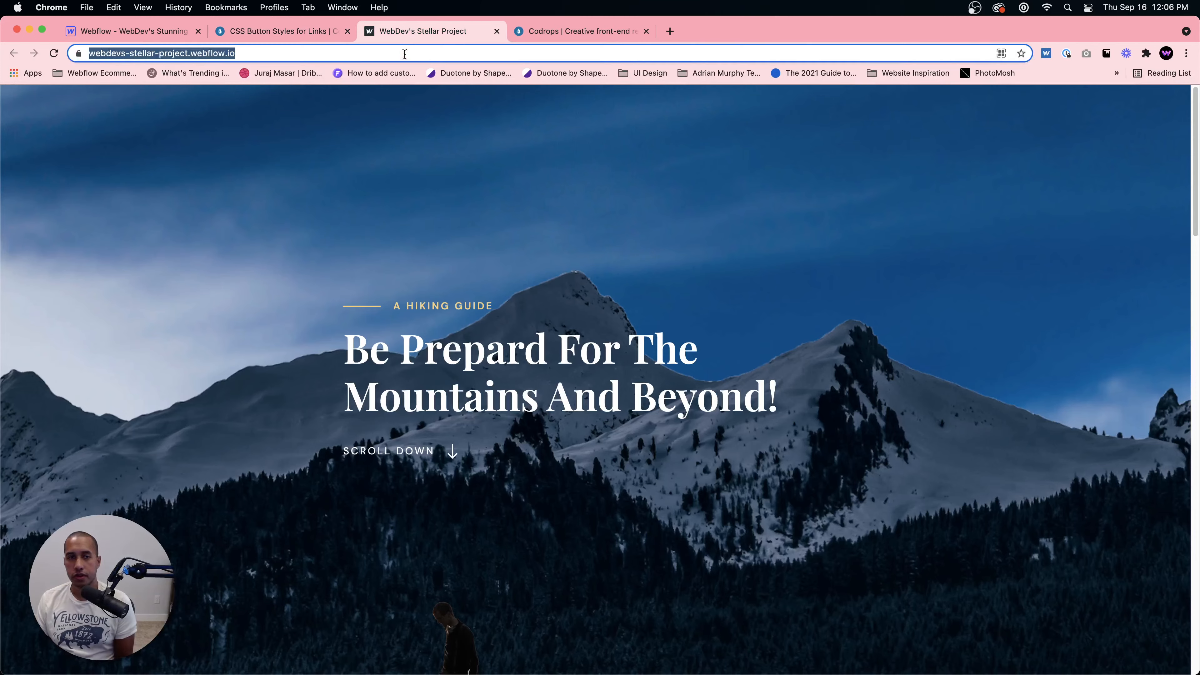
text(webd)
key(Return)
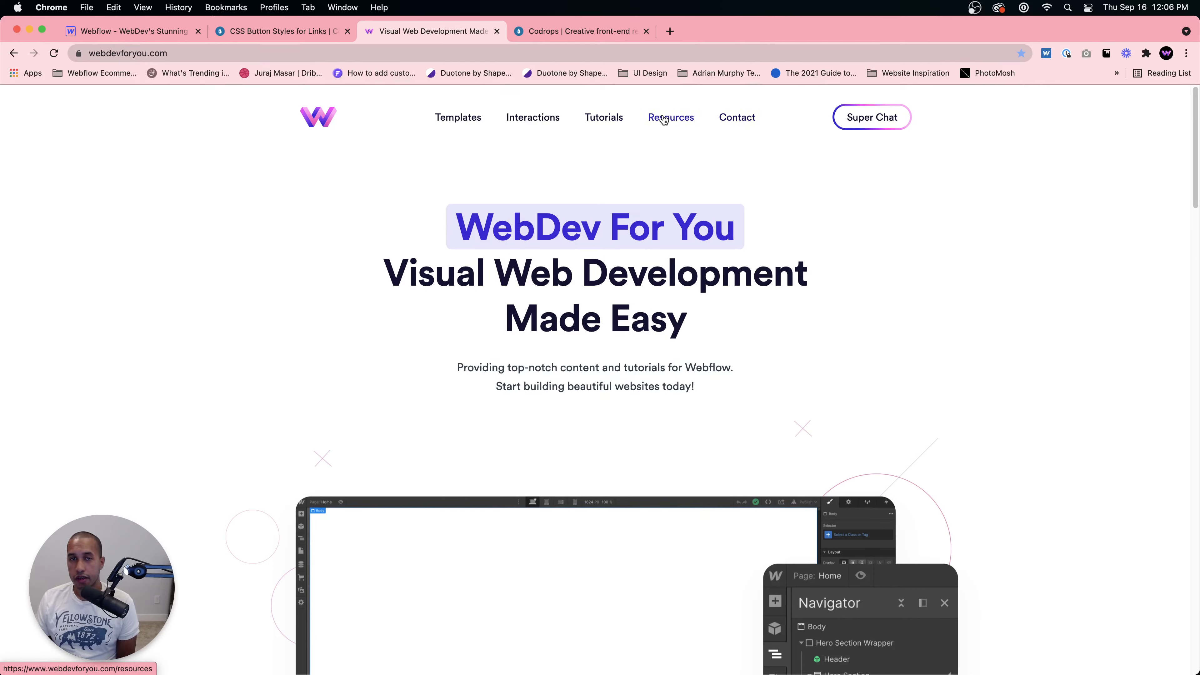
click(523, 118)
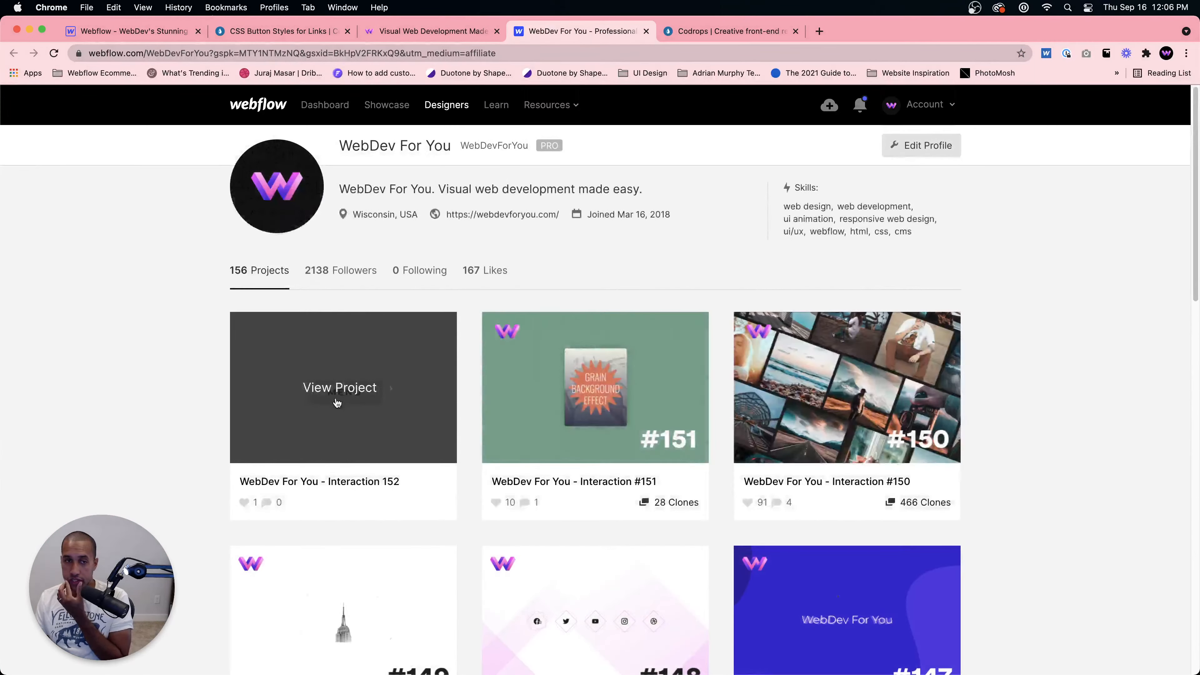
click(337, 403)
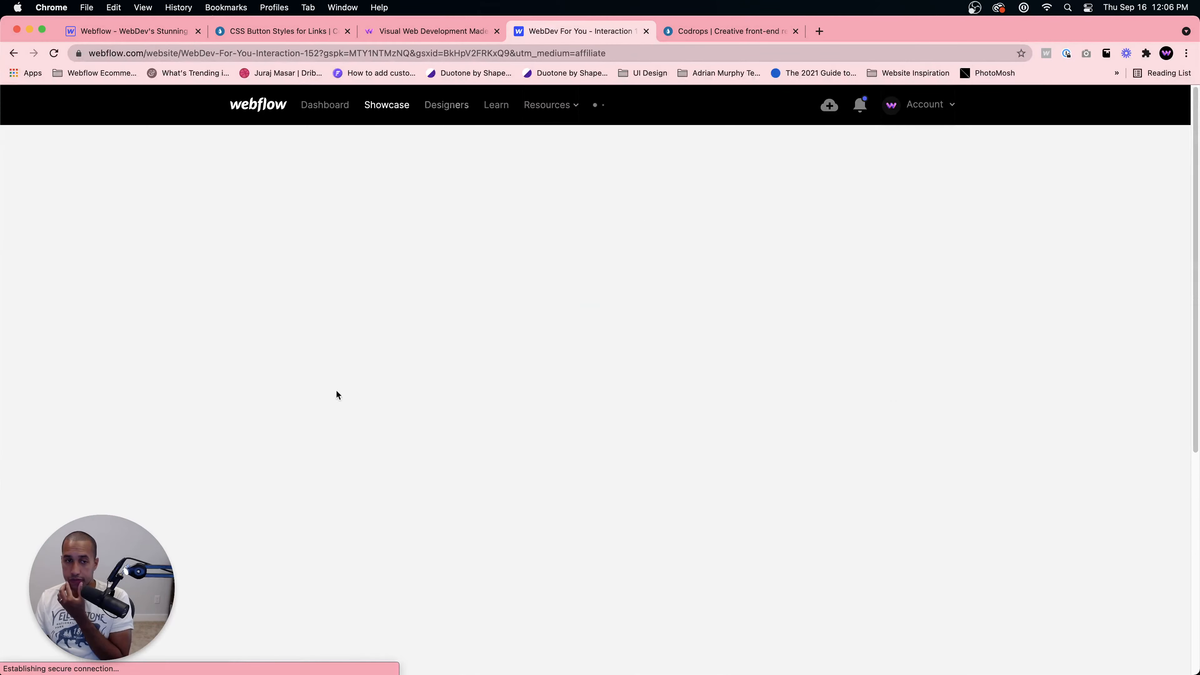
click(409, 474)
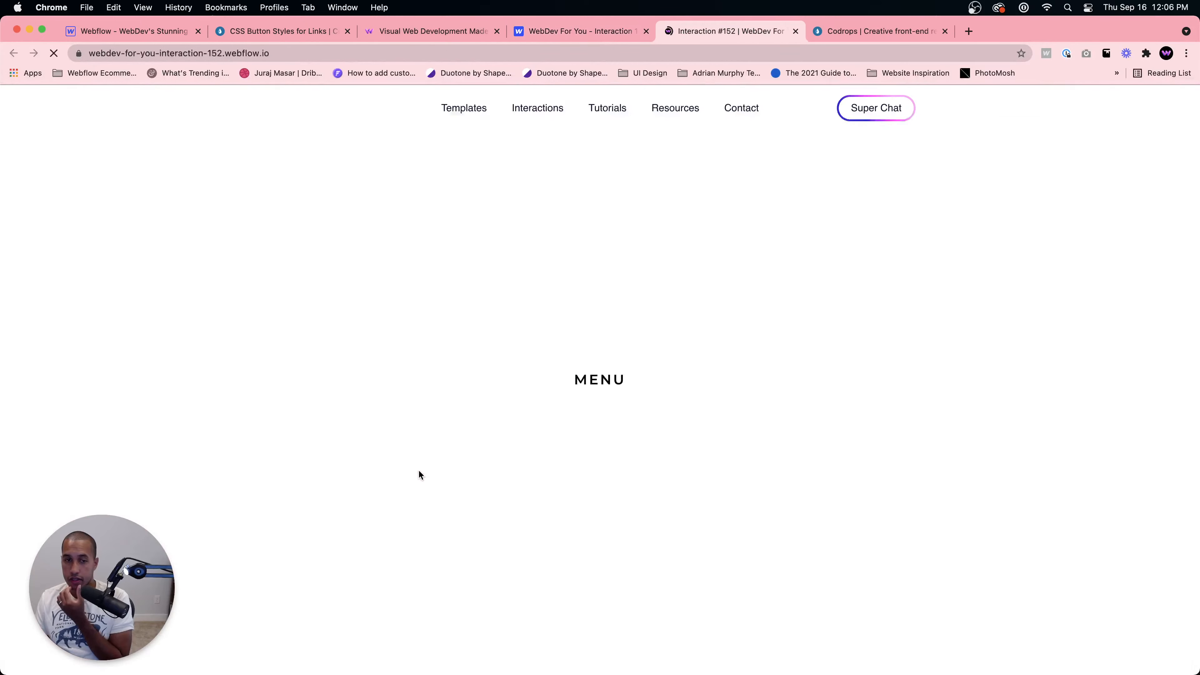
click(603, 380)
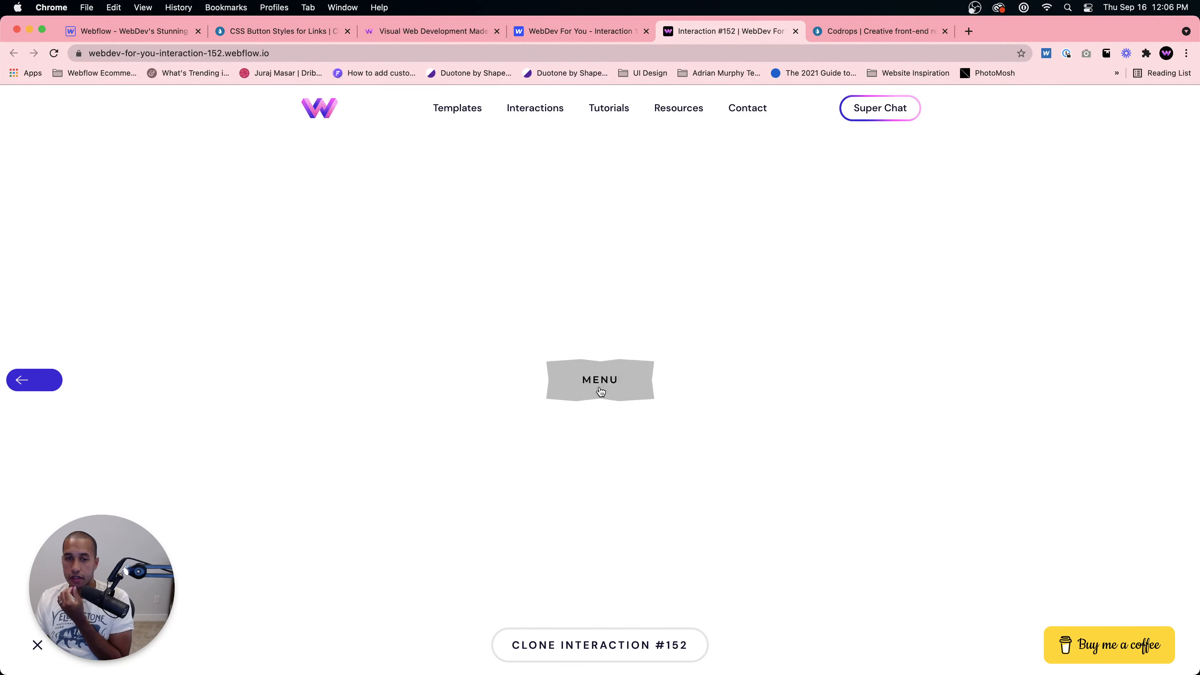
Step: Return to the CSS button hover demo and review the Delete and Add button effects
click(276, 34)
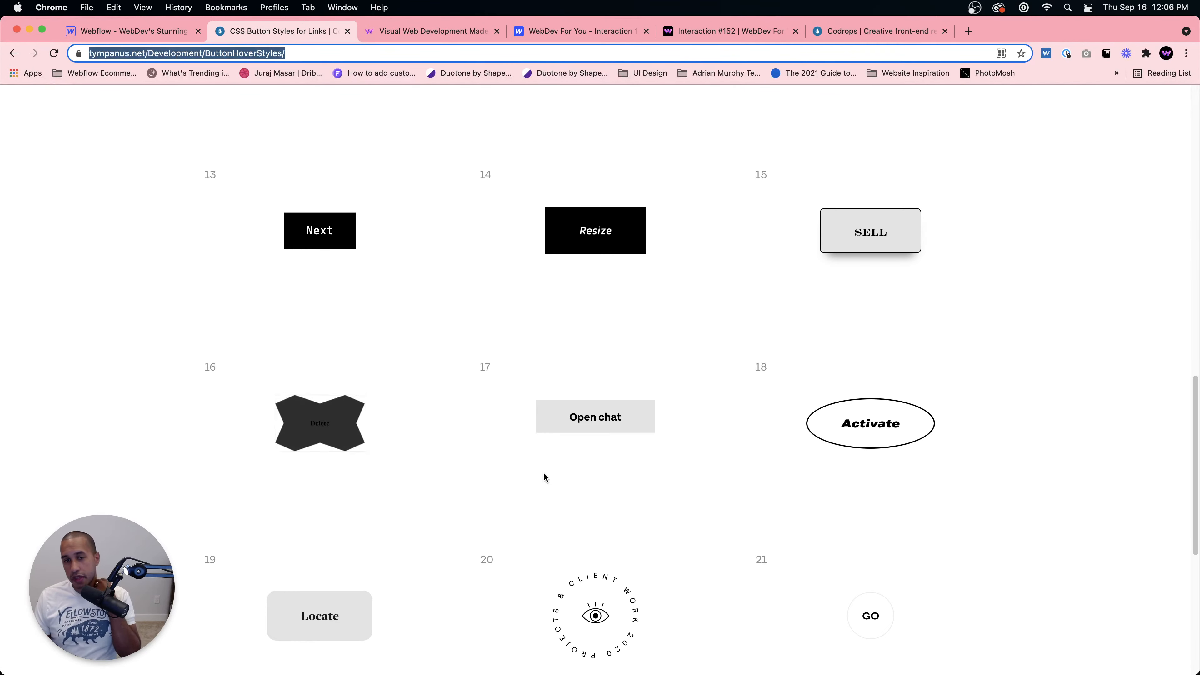
scroll(530, 373, down, 5)
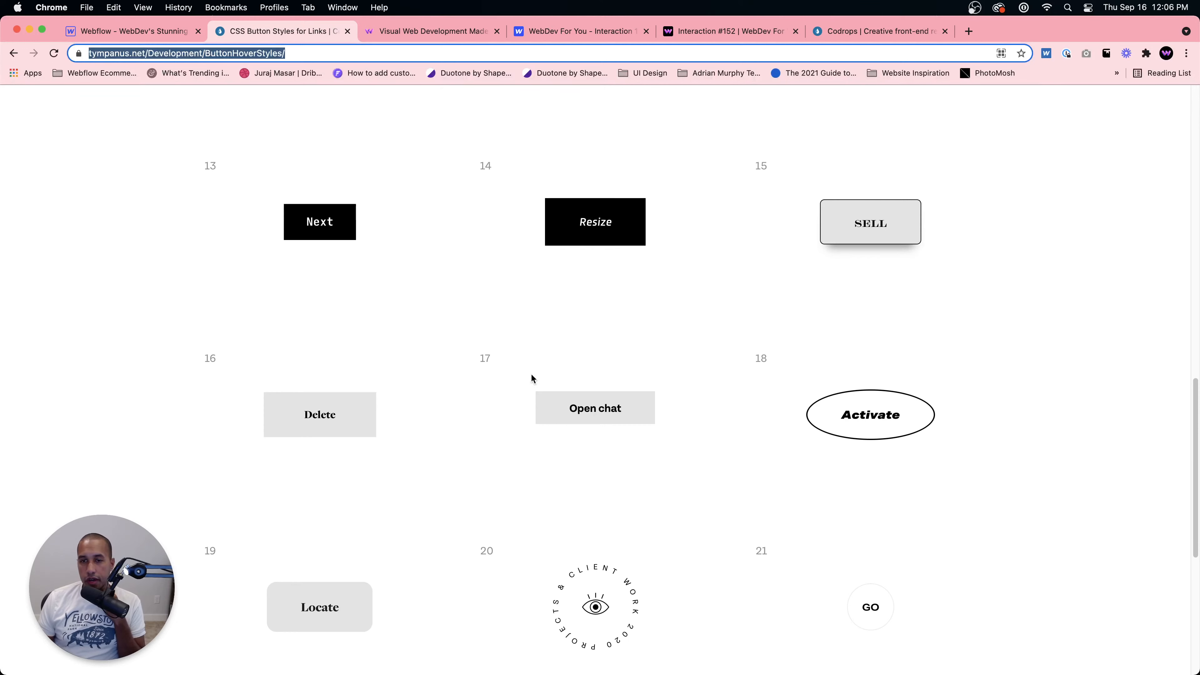
scroll(712, 411, up, 12)
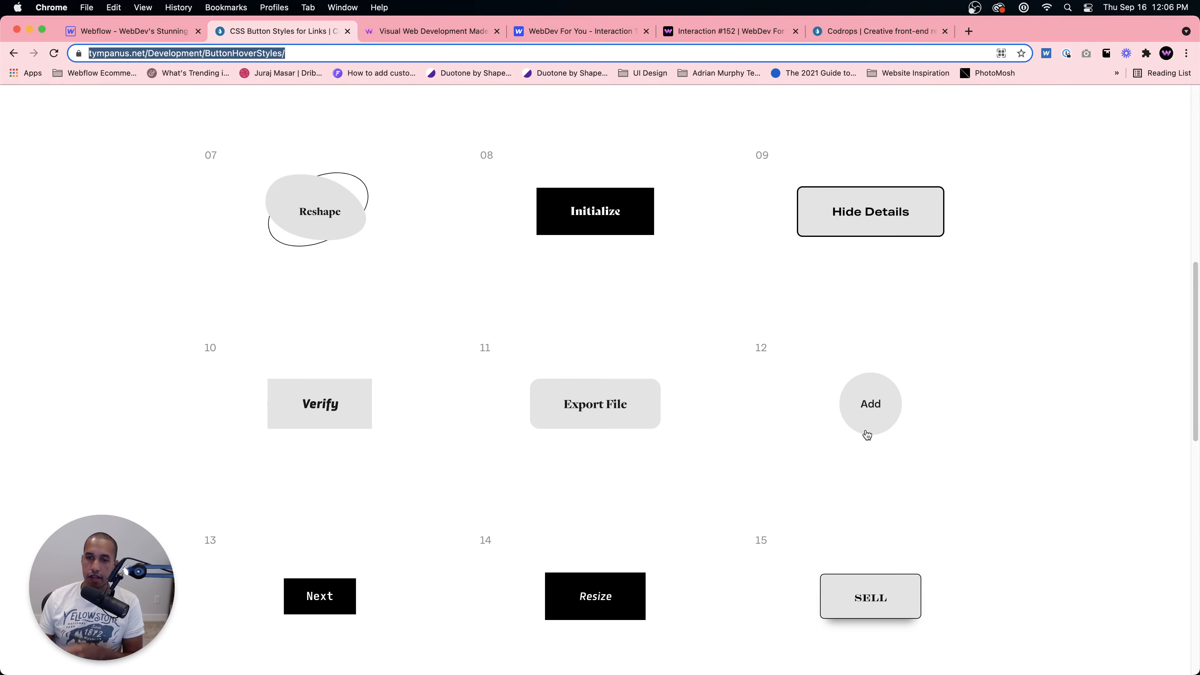
Step: Switch to the Webflow Designer tab of the blank project and select the Body element
click(137, 34)
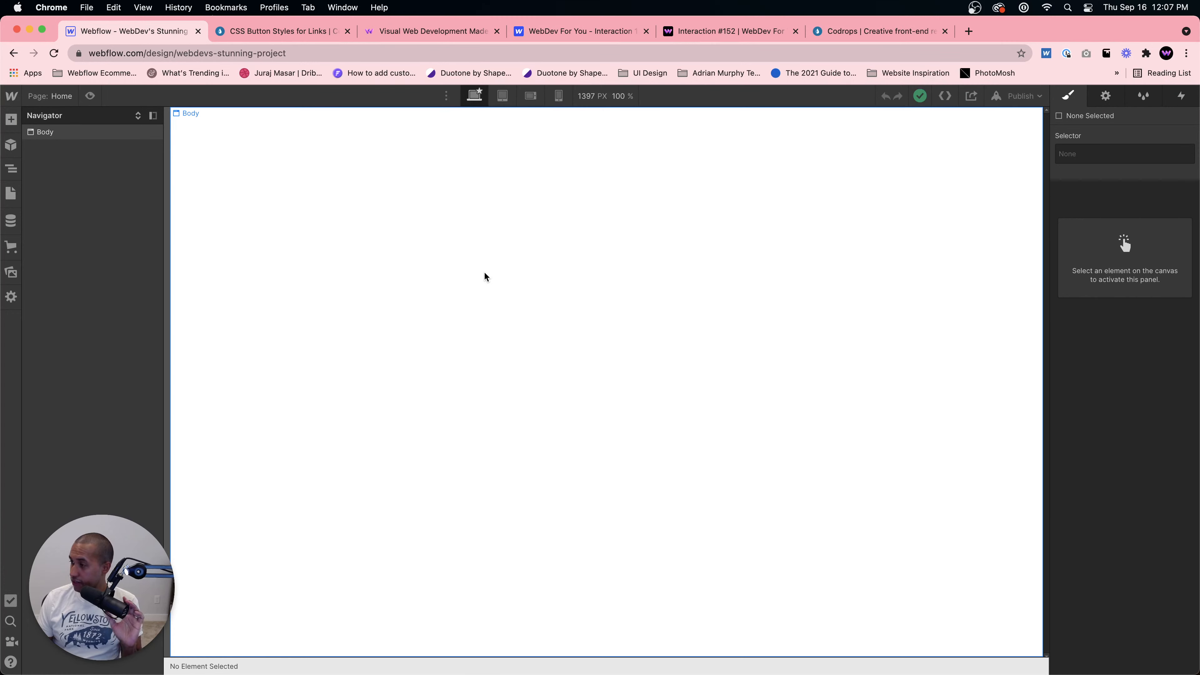
click(687, 279)
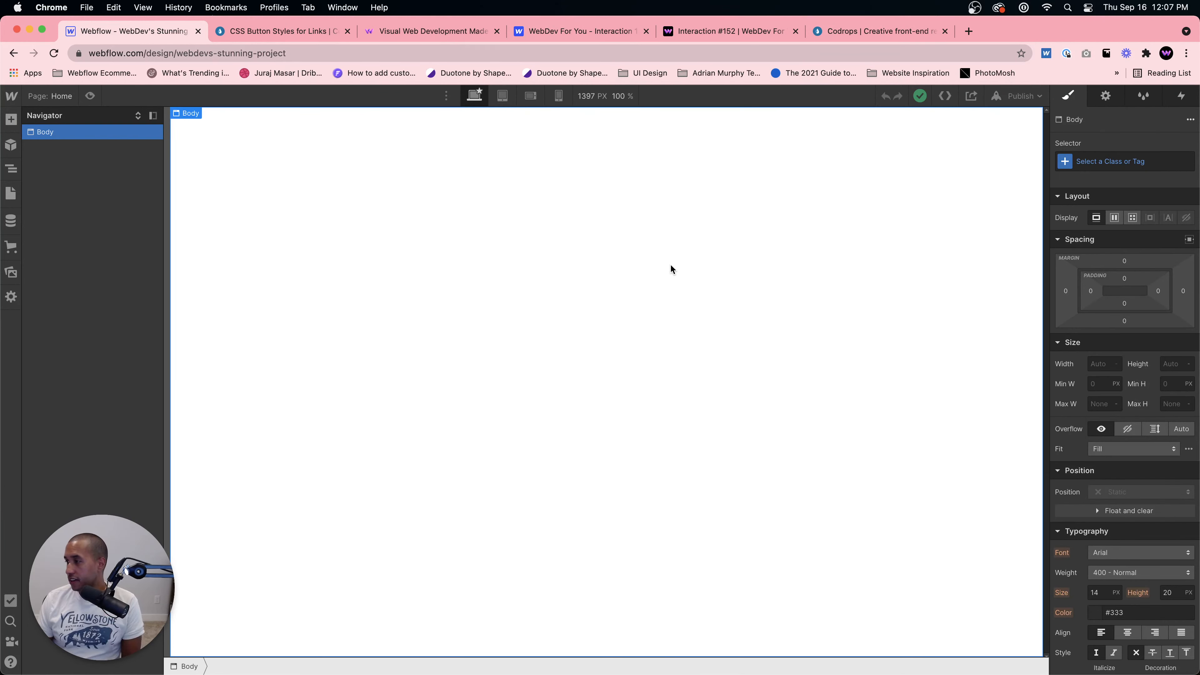
click(11, 193)
click(12, 193)
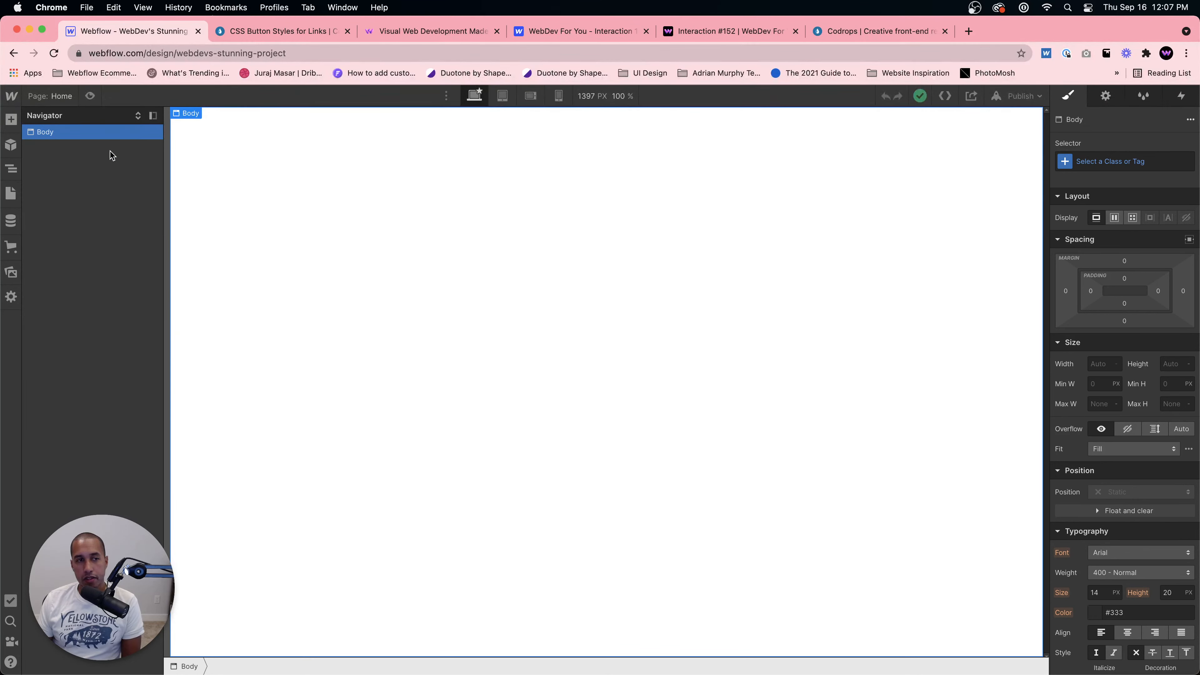
click(1164, 161)
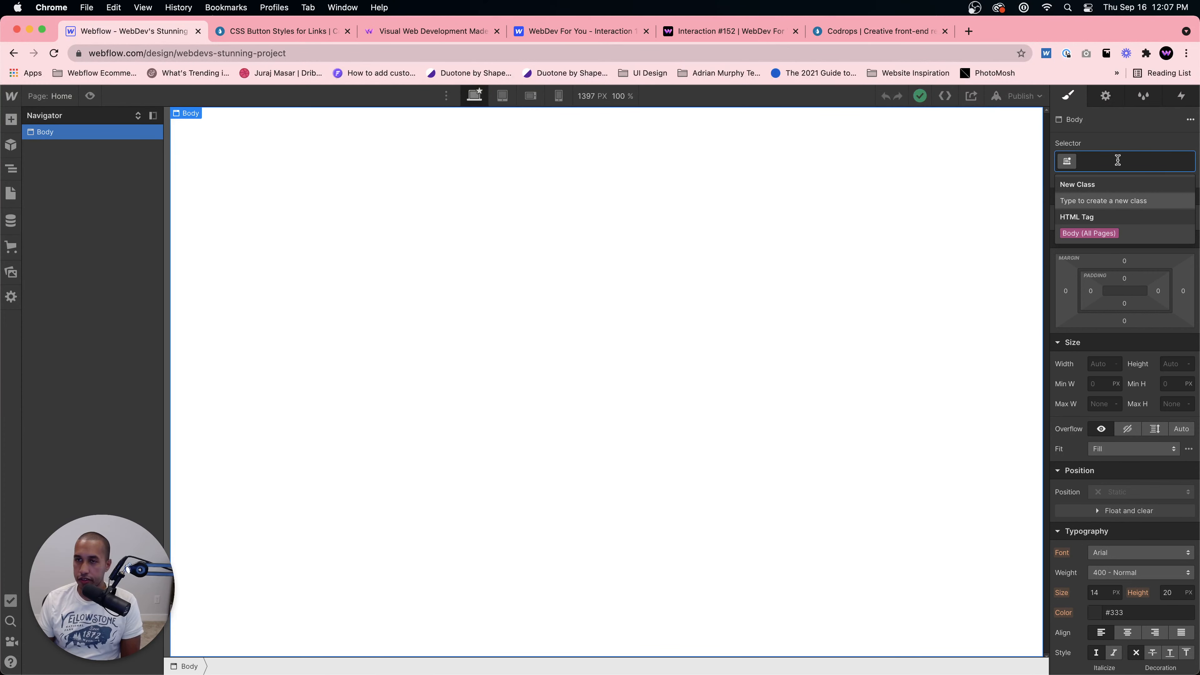
text(Se)
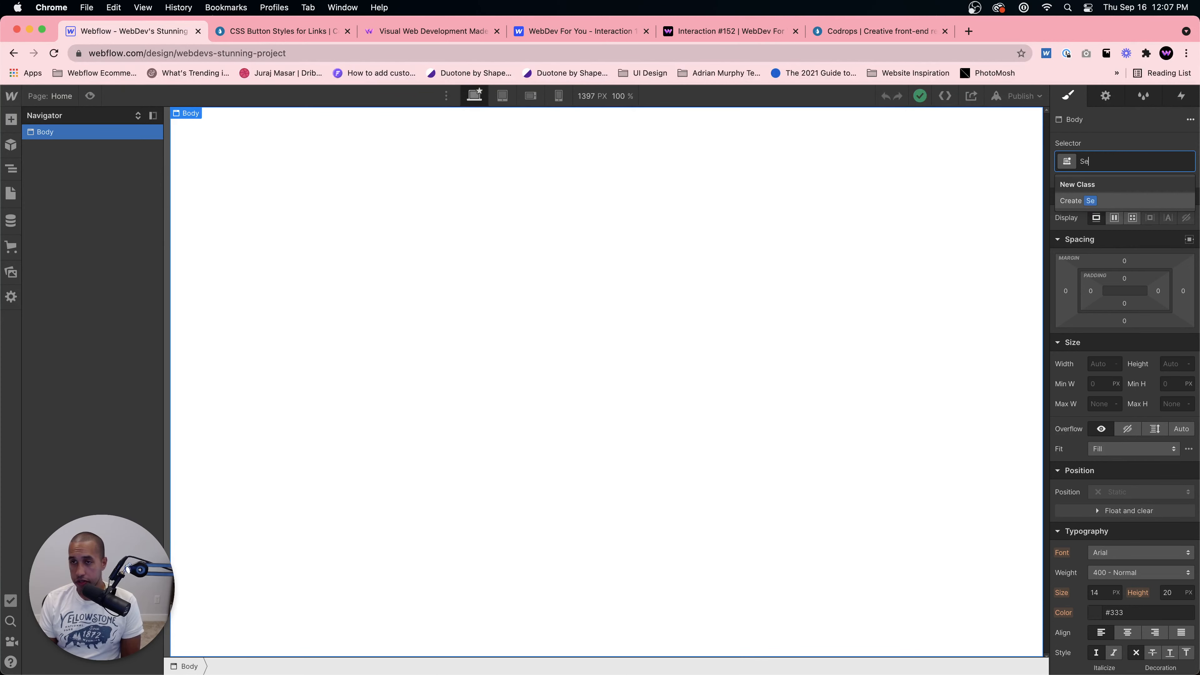
key(BackSpace)
key(BackSpace)
key(Escape)
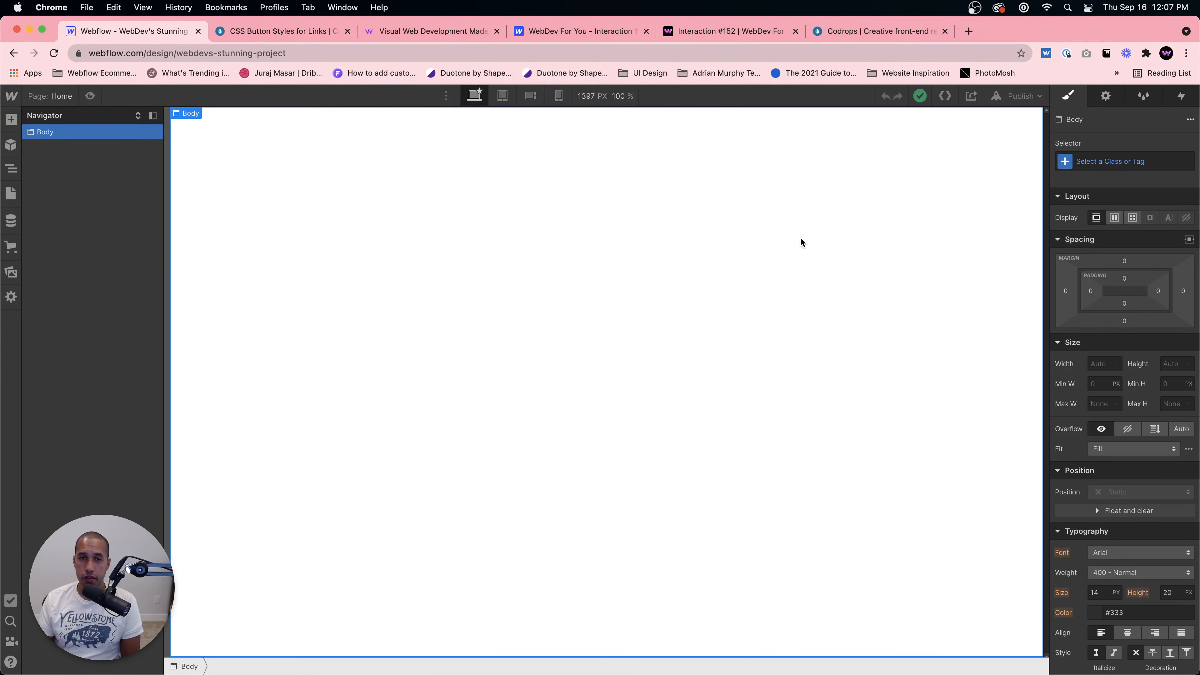
Step: Add a Section element inside the Body using the quick-find search
key(super+e)
text(section)
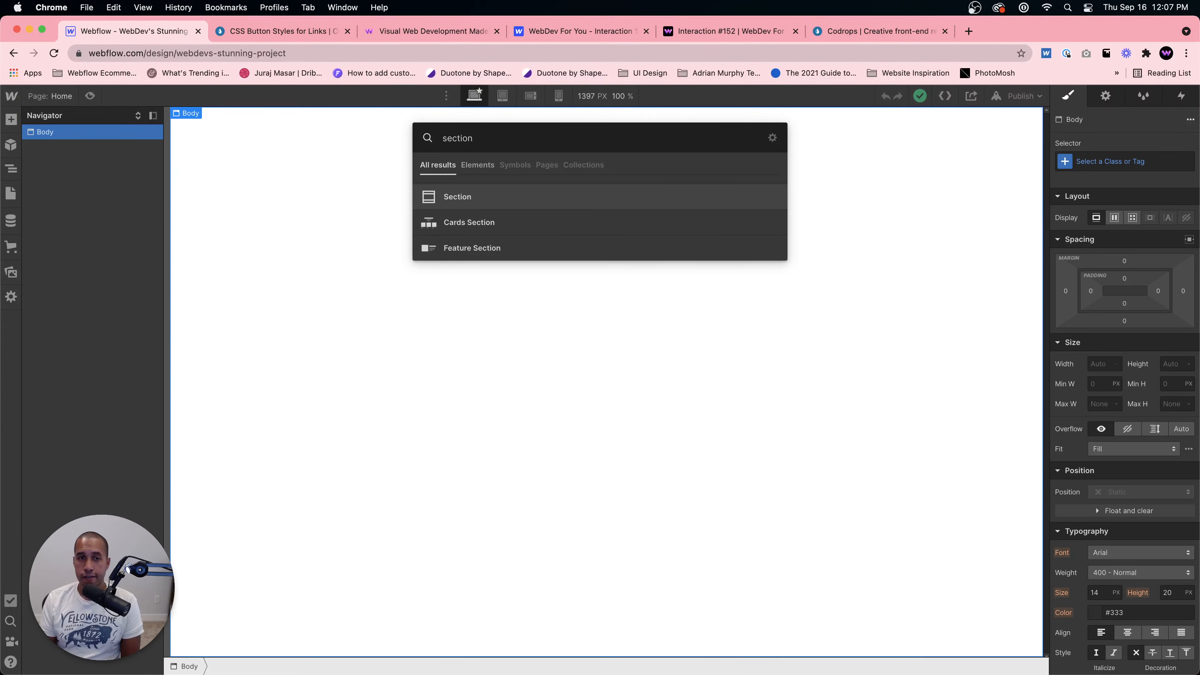
key(Return)
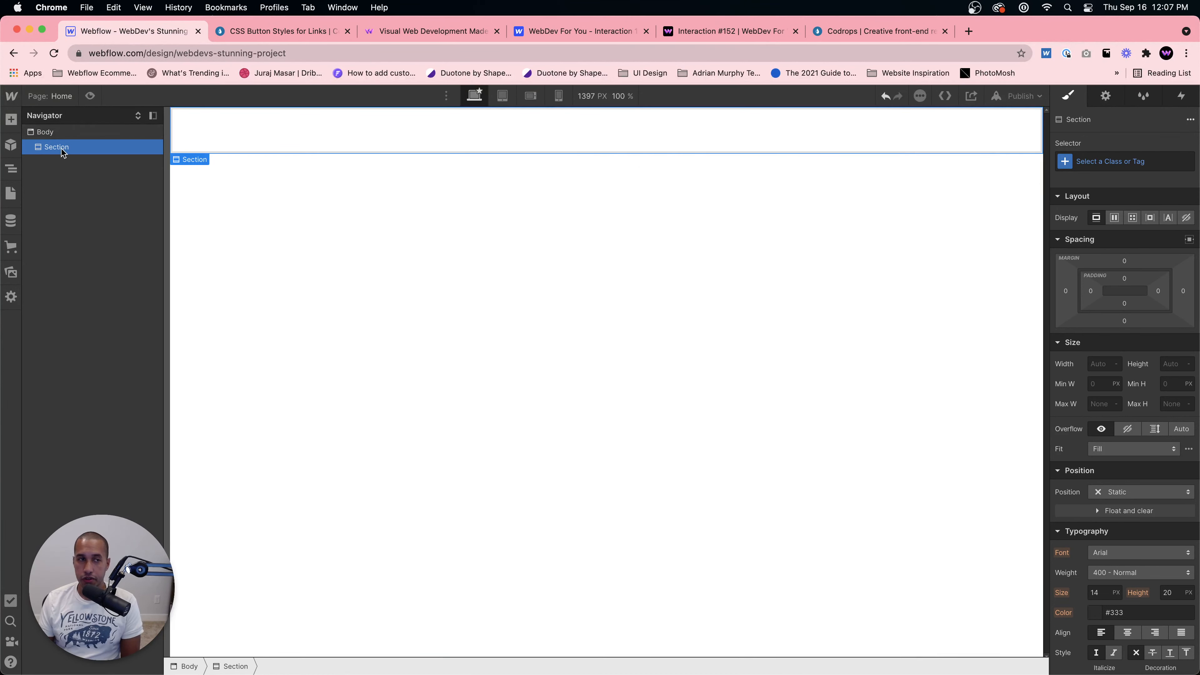
Step: Give the selected Section element the class Section
click(11, 121)
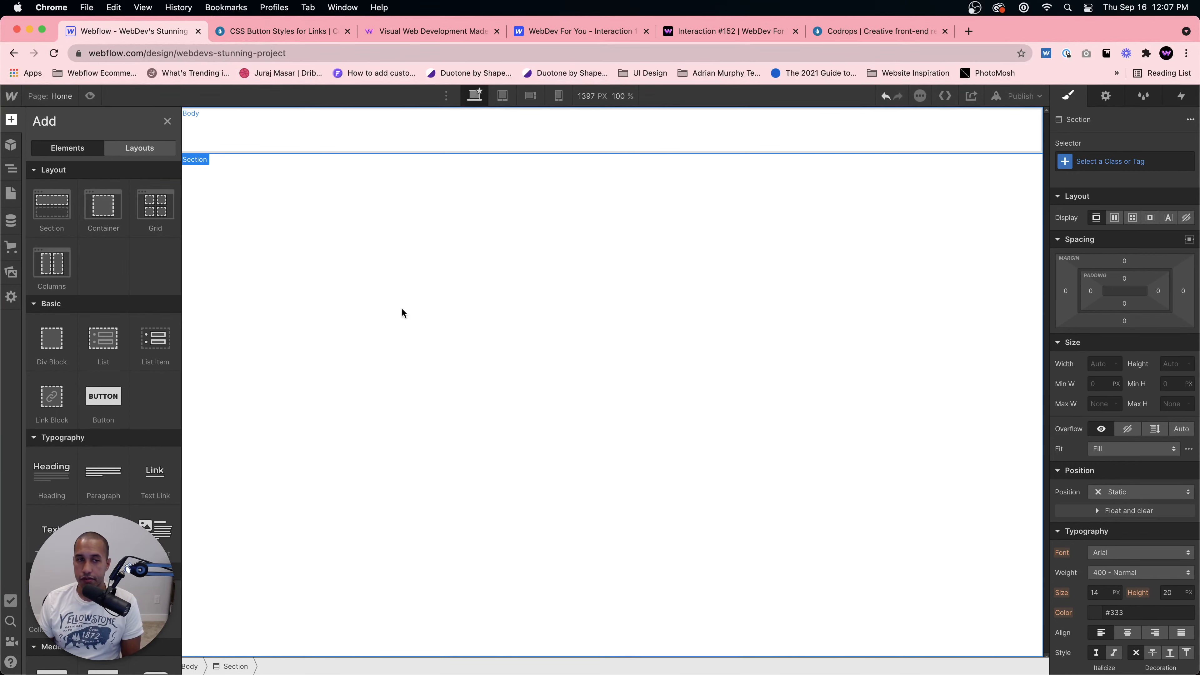
key(z)
click(1132, 160)
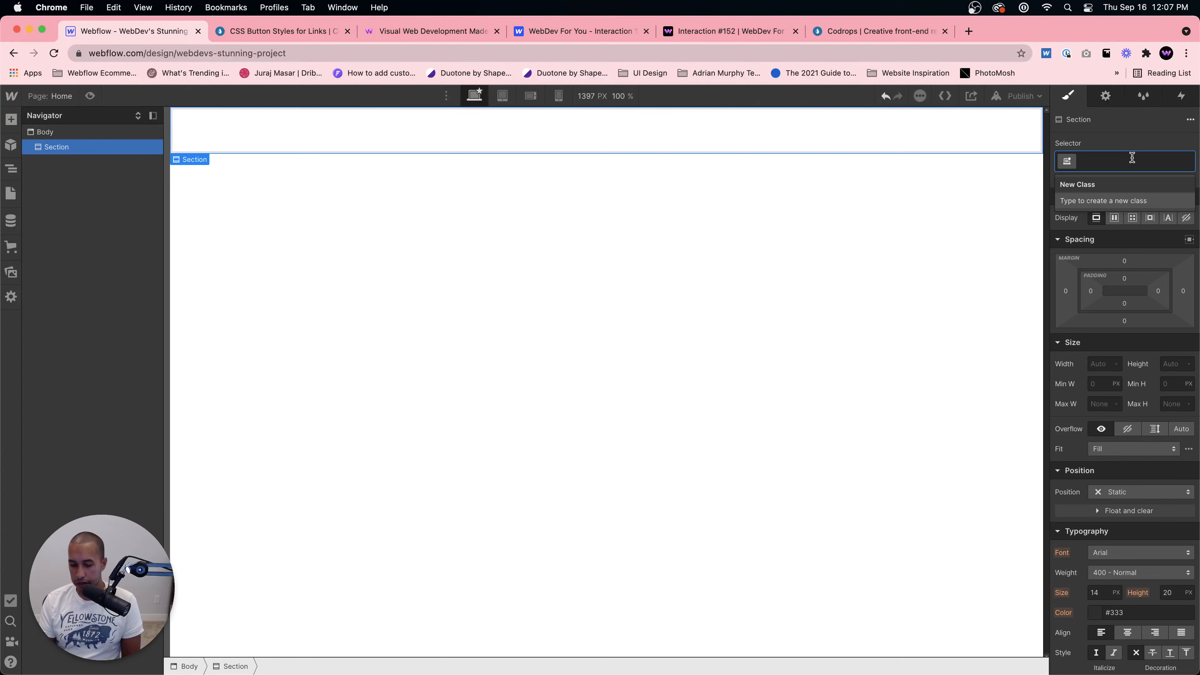
text(Section)
key(Return)
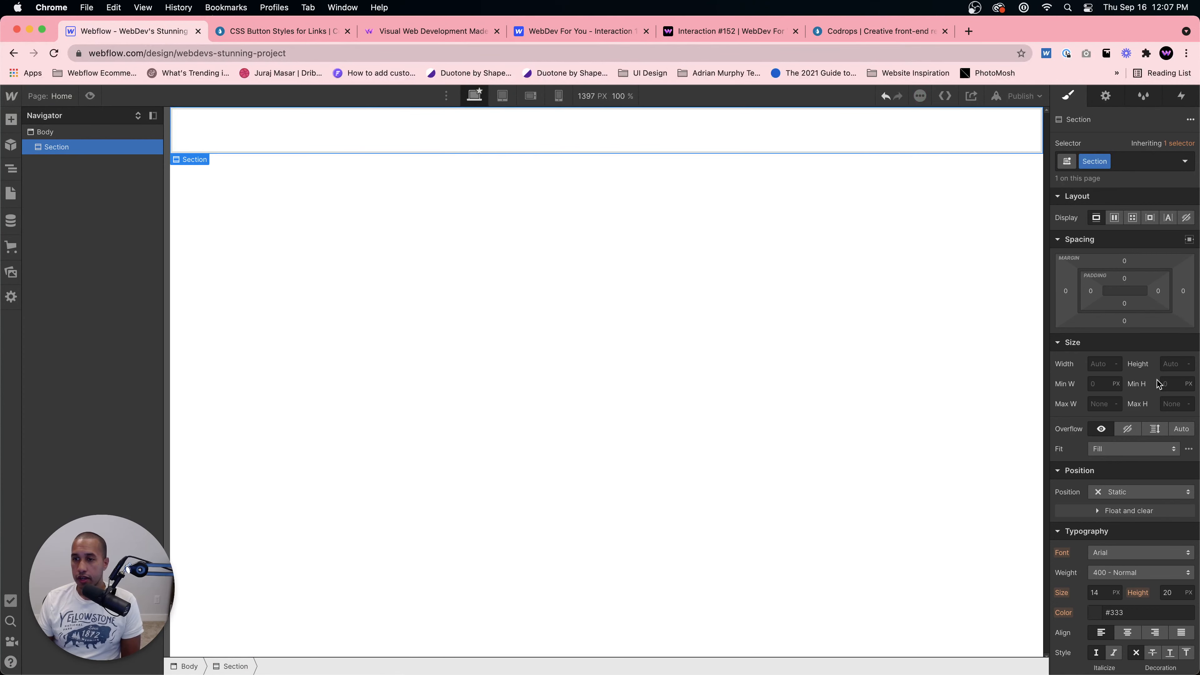
Step: Set the Section's minimum height to 100vh and make it a flex container with children centred both ways
click(1170, 384)
text(100vh)
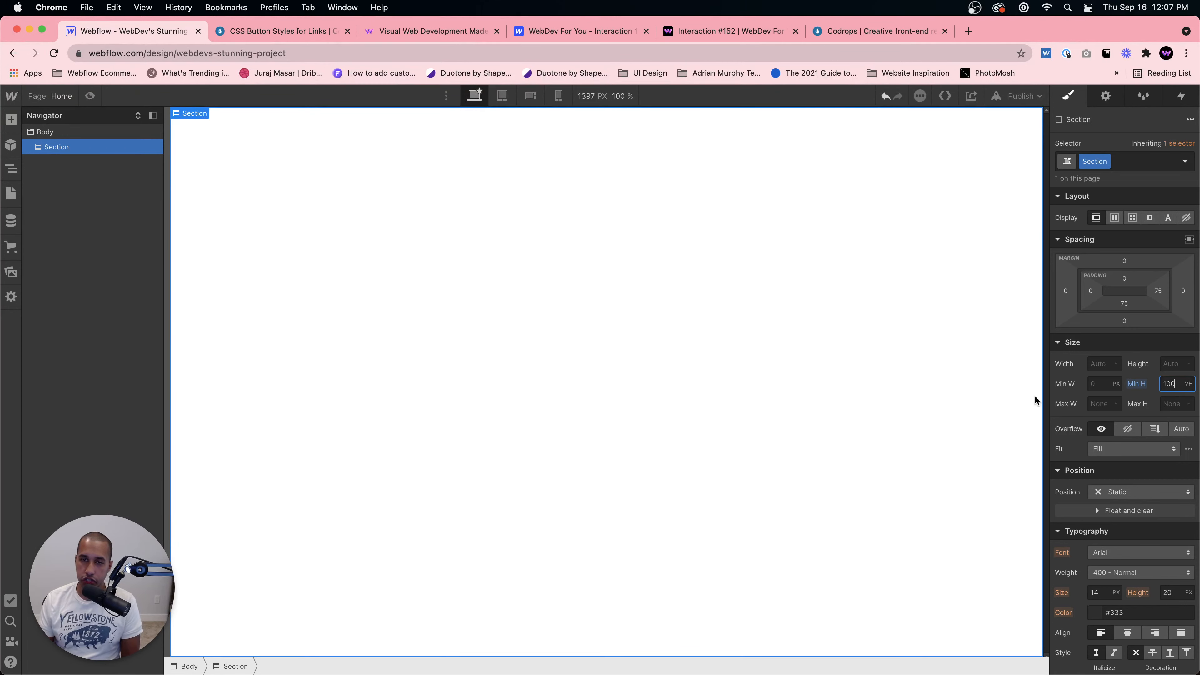
click(663, 371)
click(1113, 218)
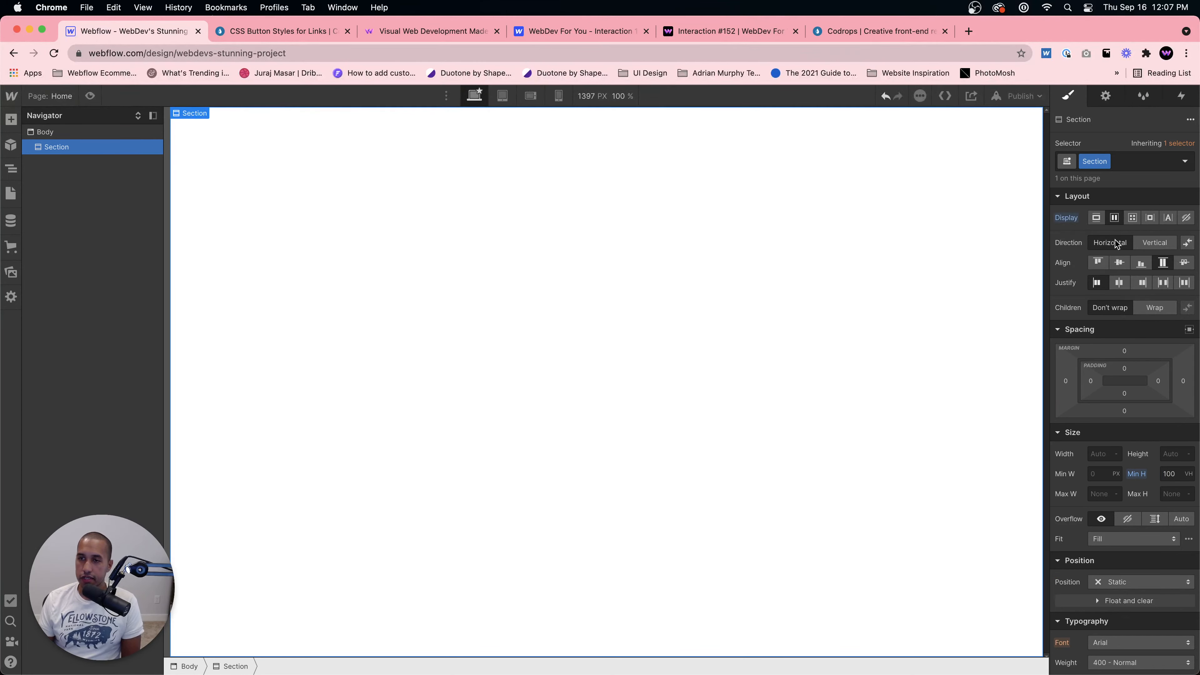
click(1116, 265)
click(1118, 284)
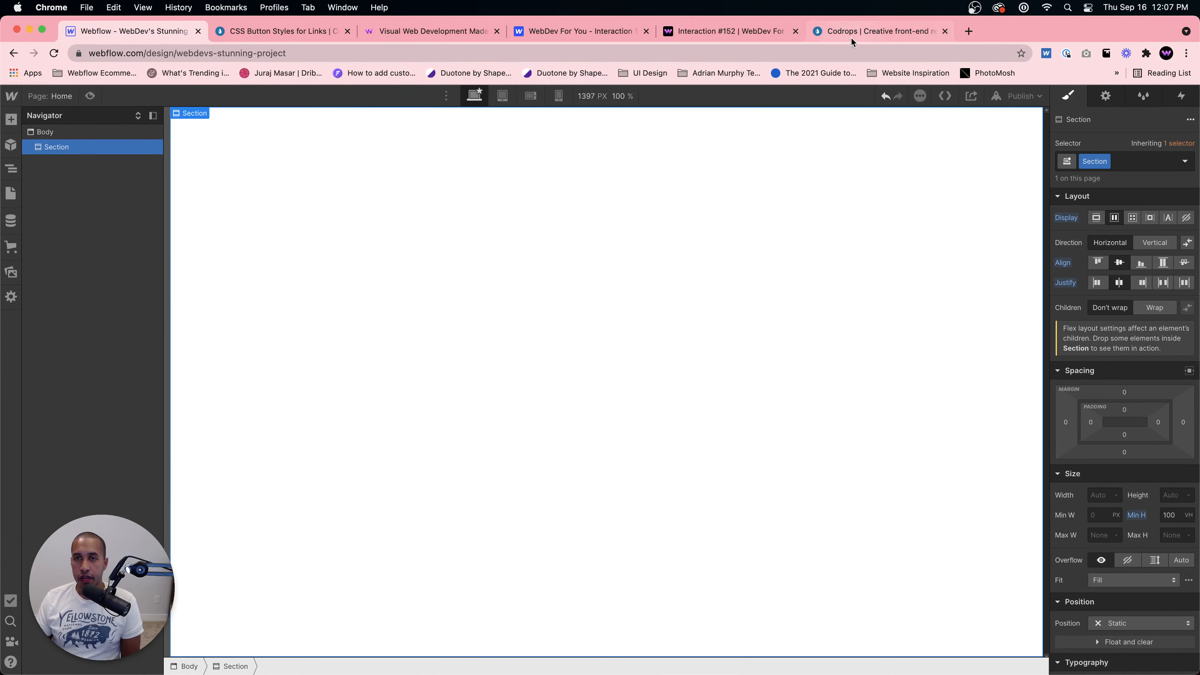
Step: Add a Div Block inside the Section using the quick-find search
click(282, 33)
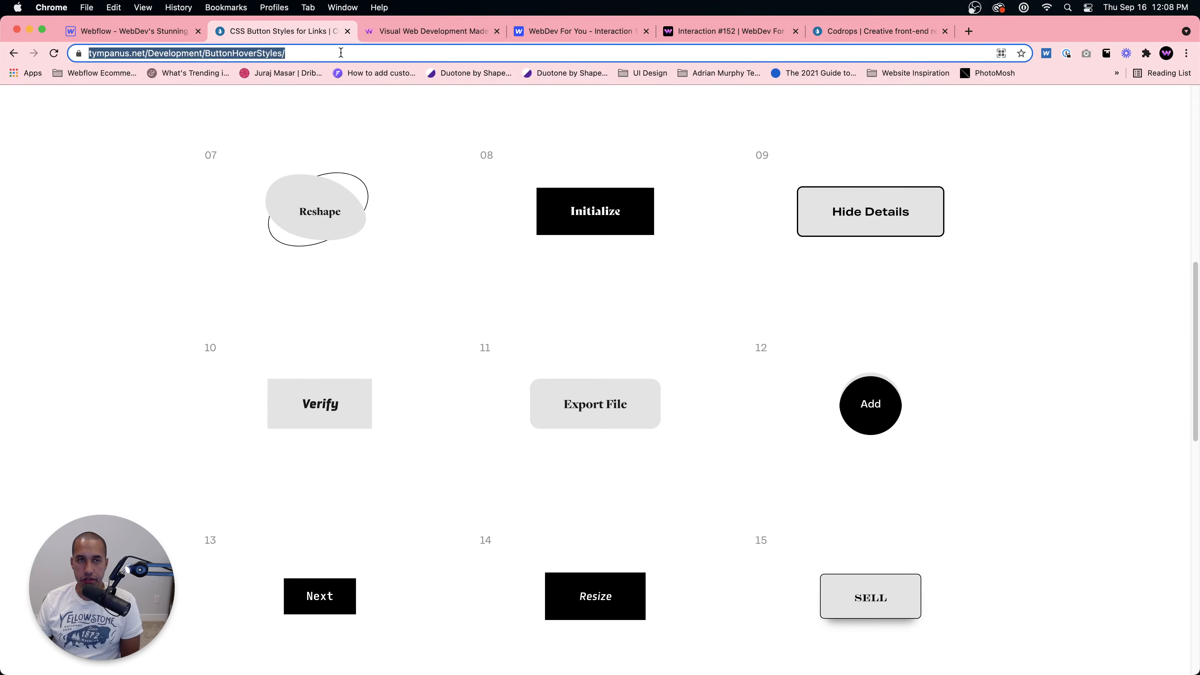
click(105, 34)
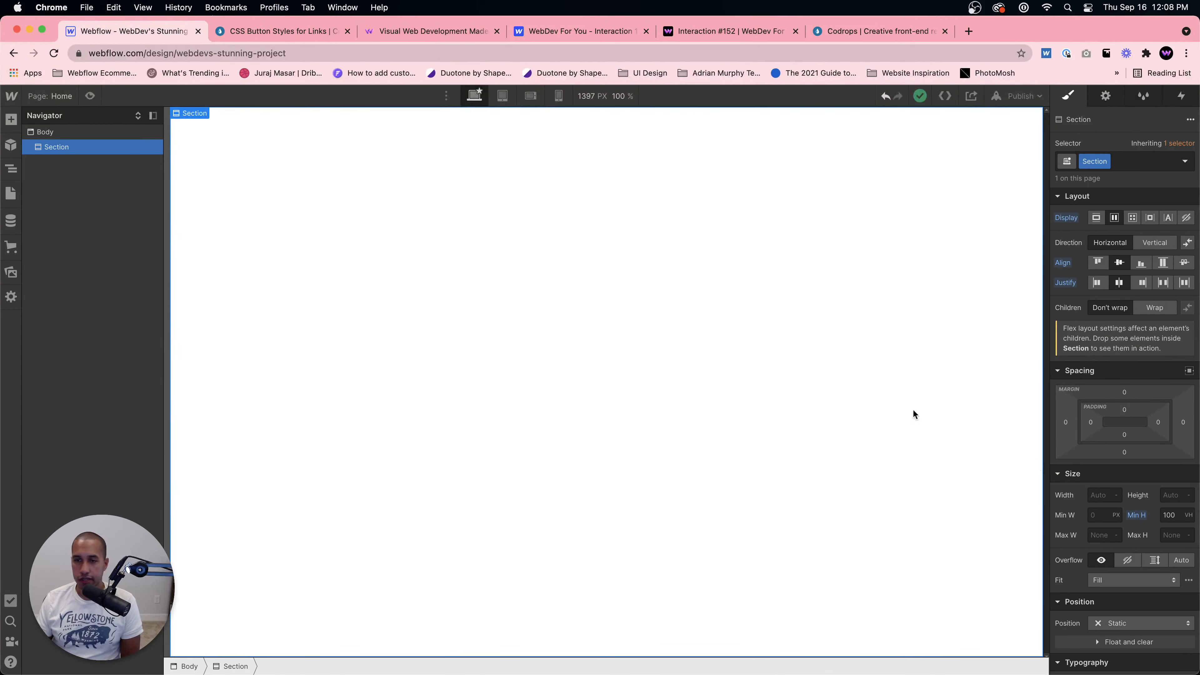
key(super+e)
text(div)
key(Return)
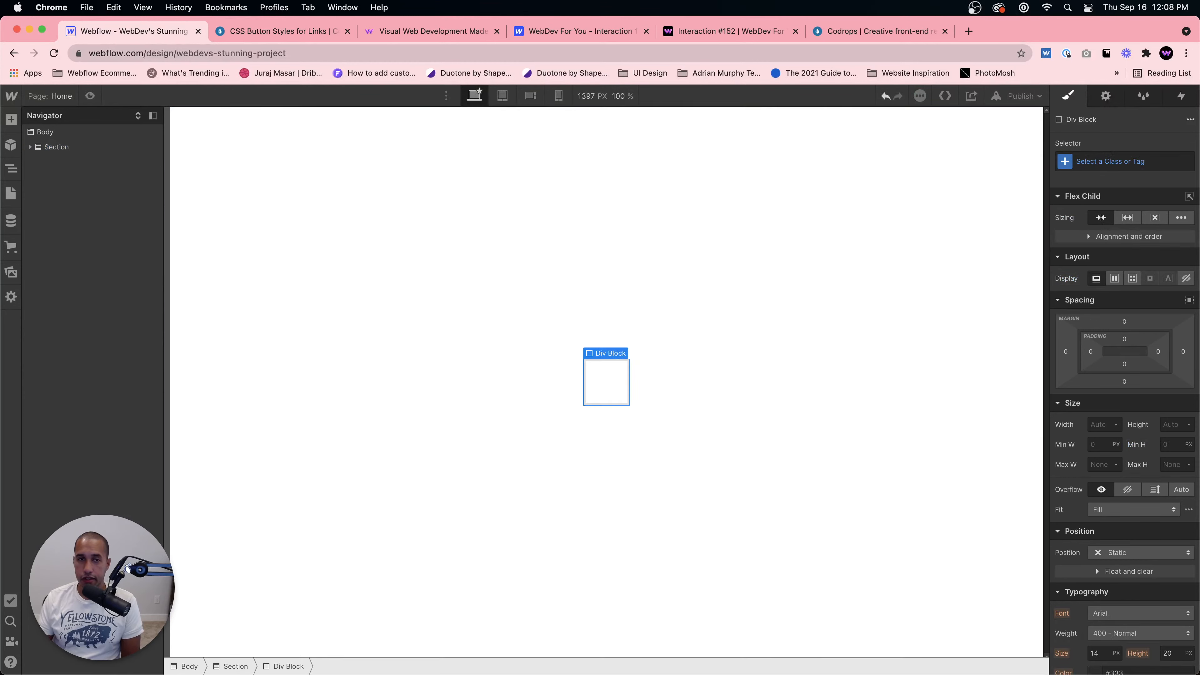
Step: Set the Div Block's width and height to 300 px each
click(1095, 424)
text(300)
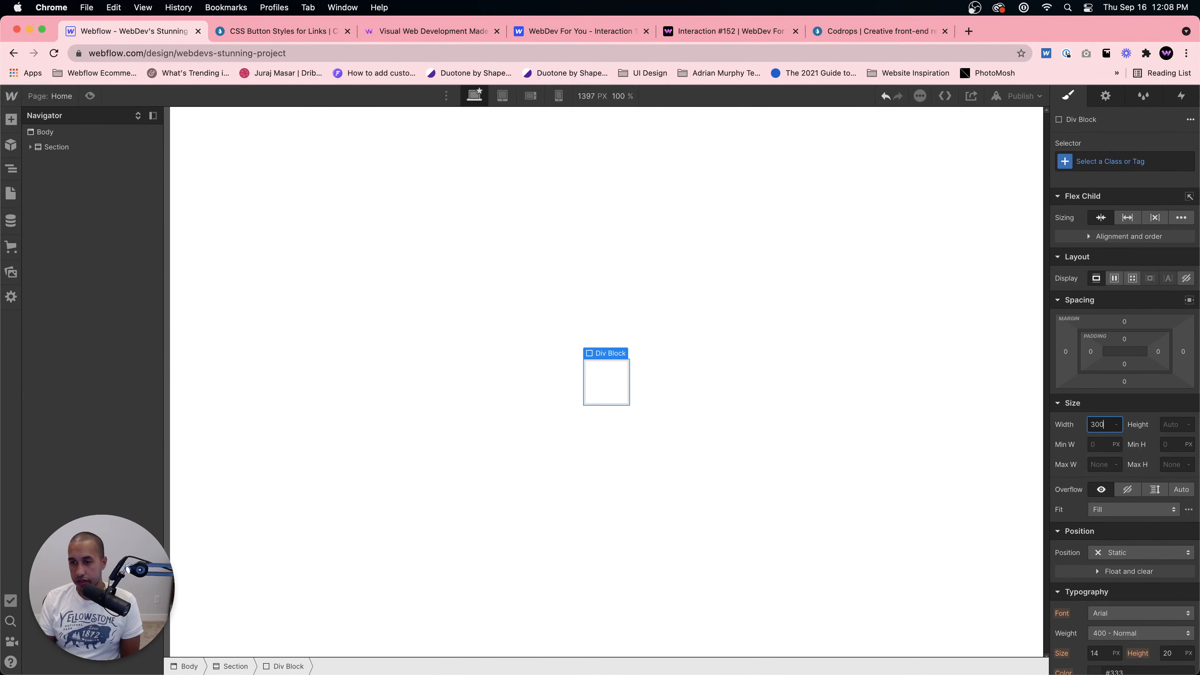
key(Tab)
text(300)
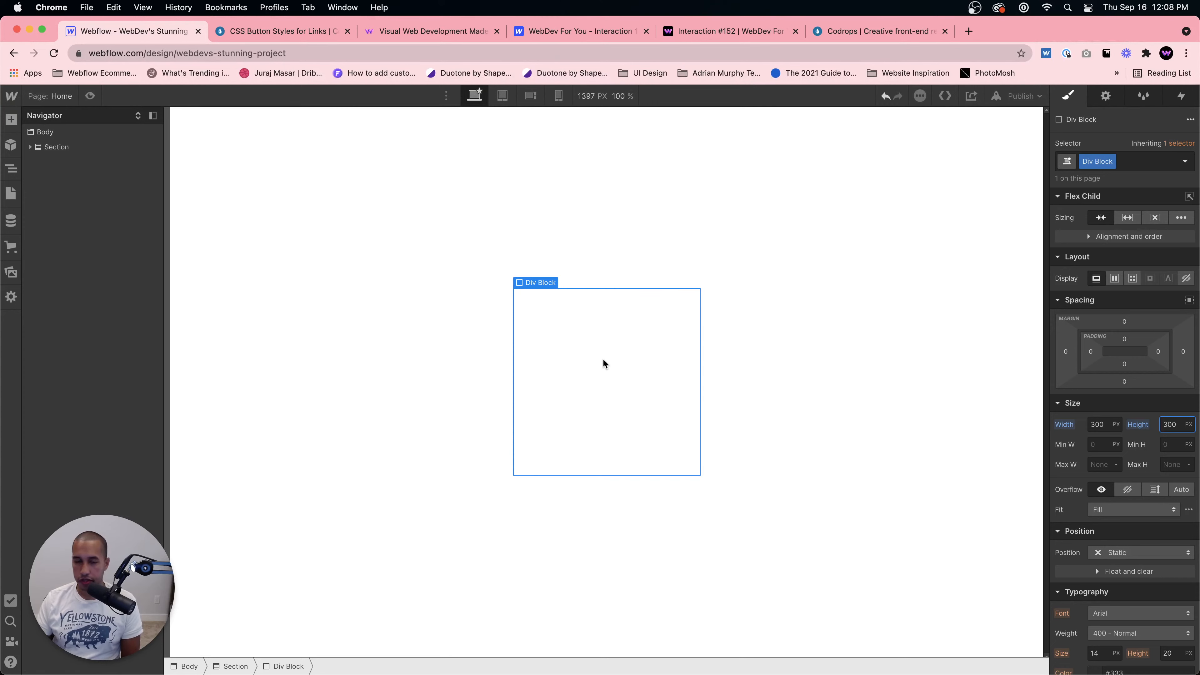
key(Return)
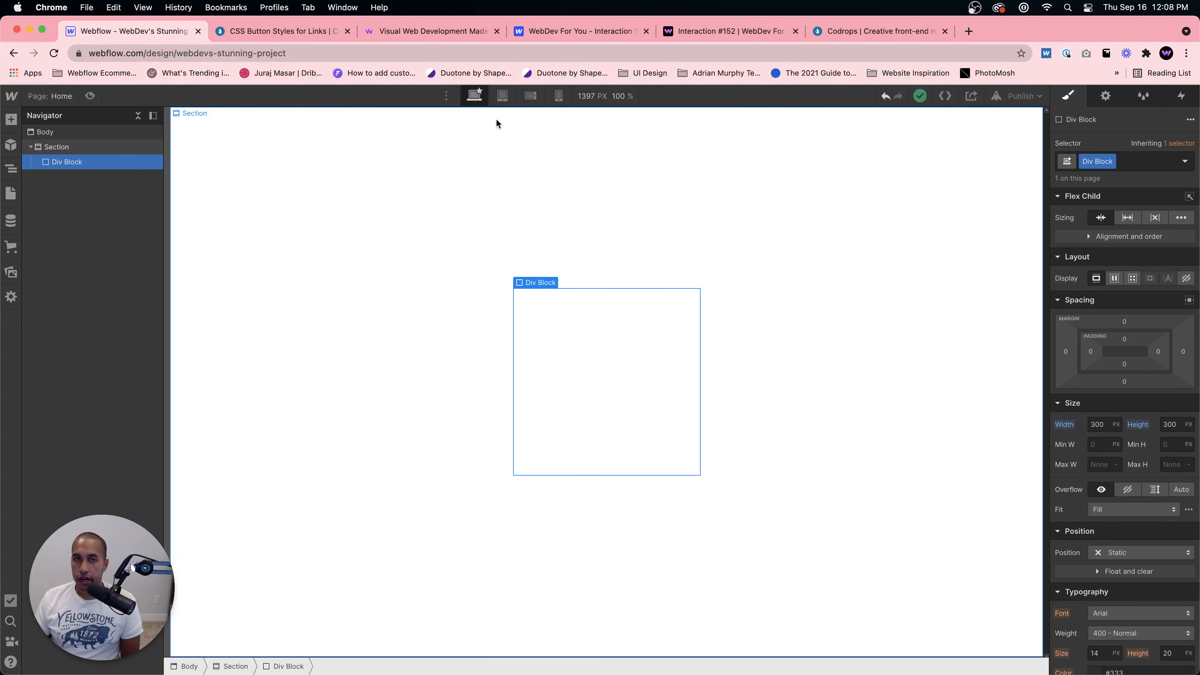
Step: Create the class Circular Button Wrapper on the Div Block
click(290, 40)
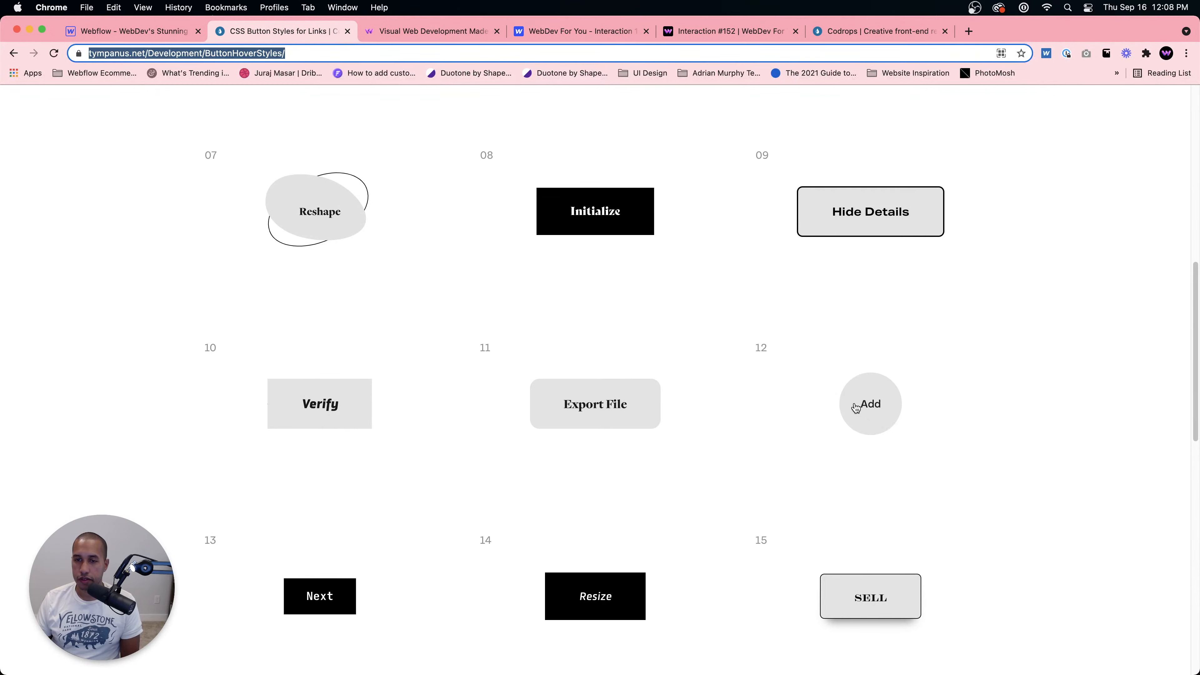
click(192, 22)
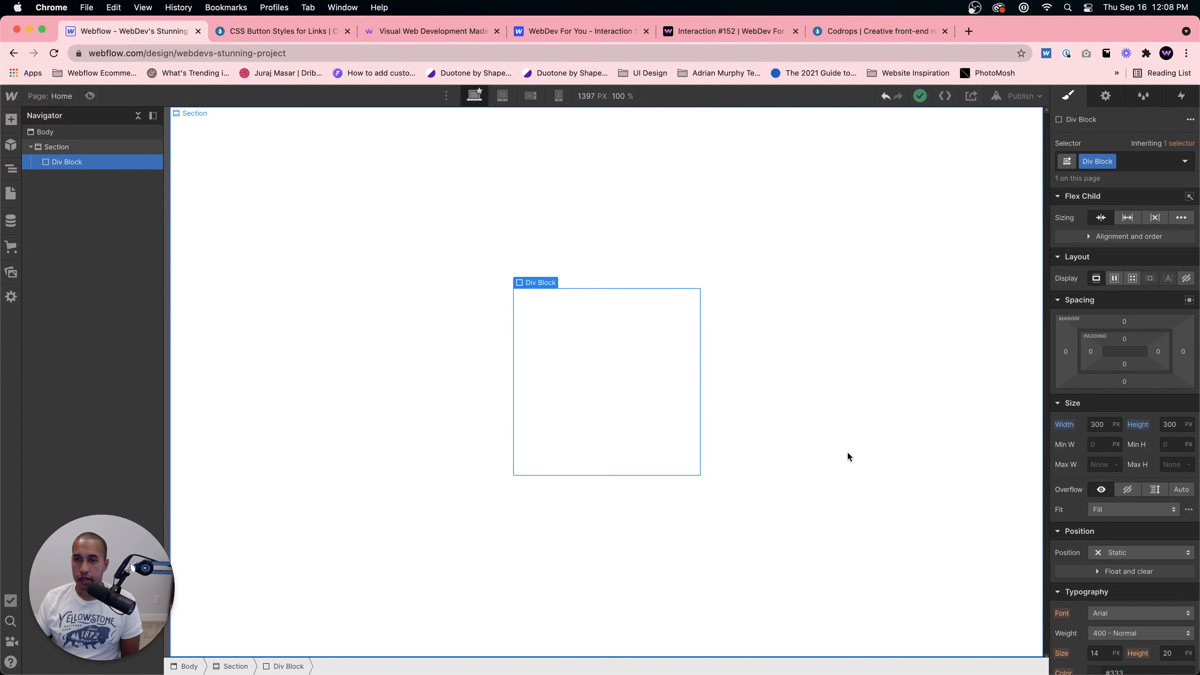
double_click(1094, 162)
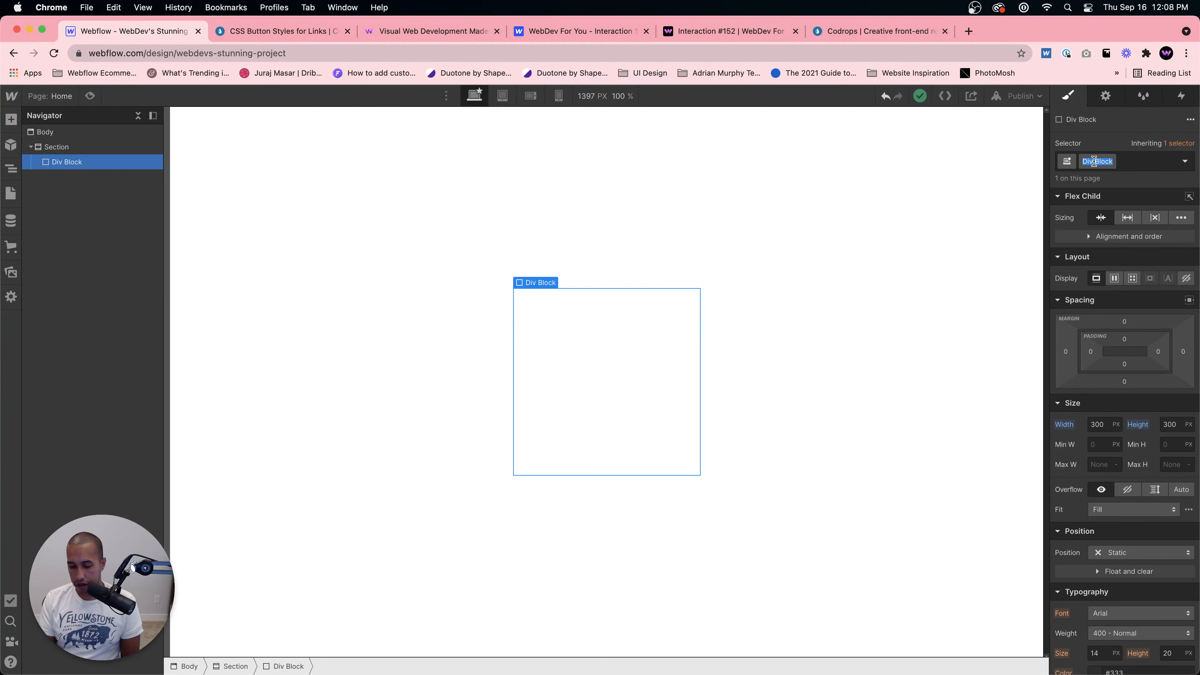
text(Button)
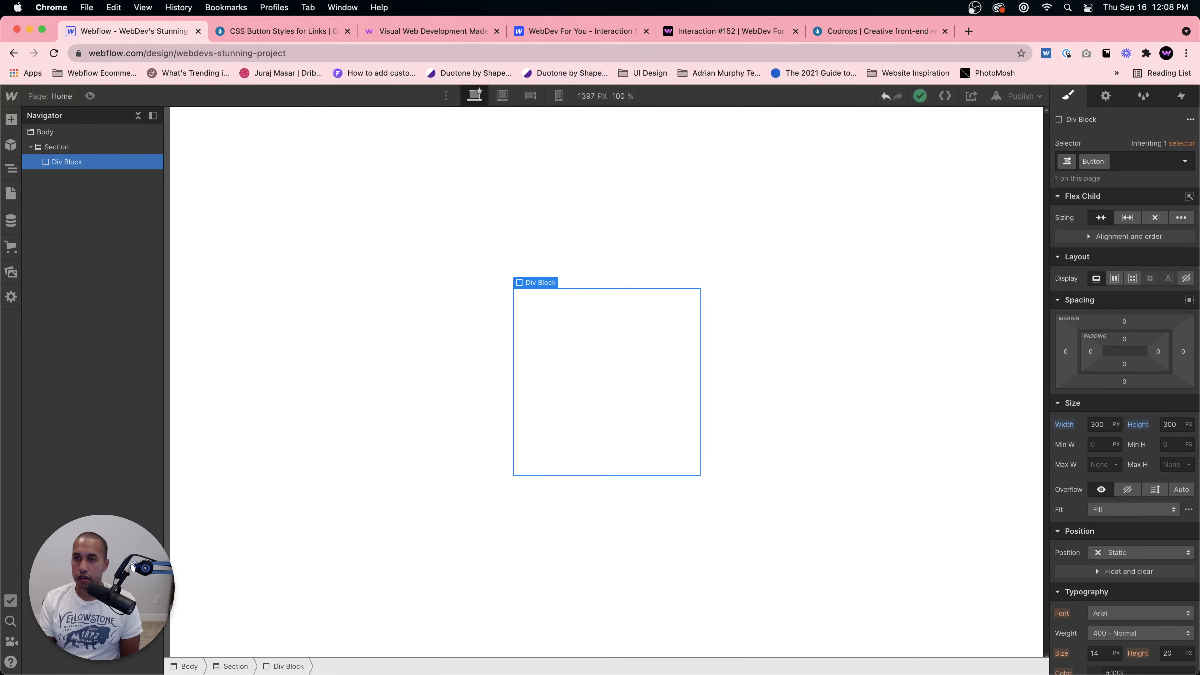
key(super+a)
key(BackSpace)
text(Circular Button Wrapper)
key(Return)
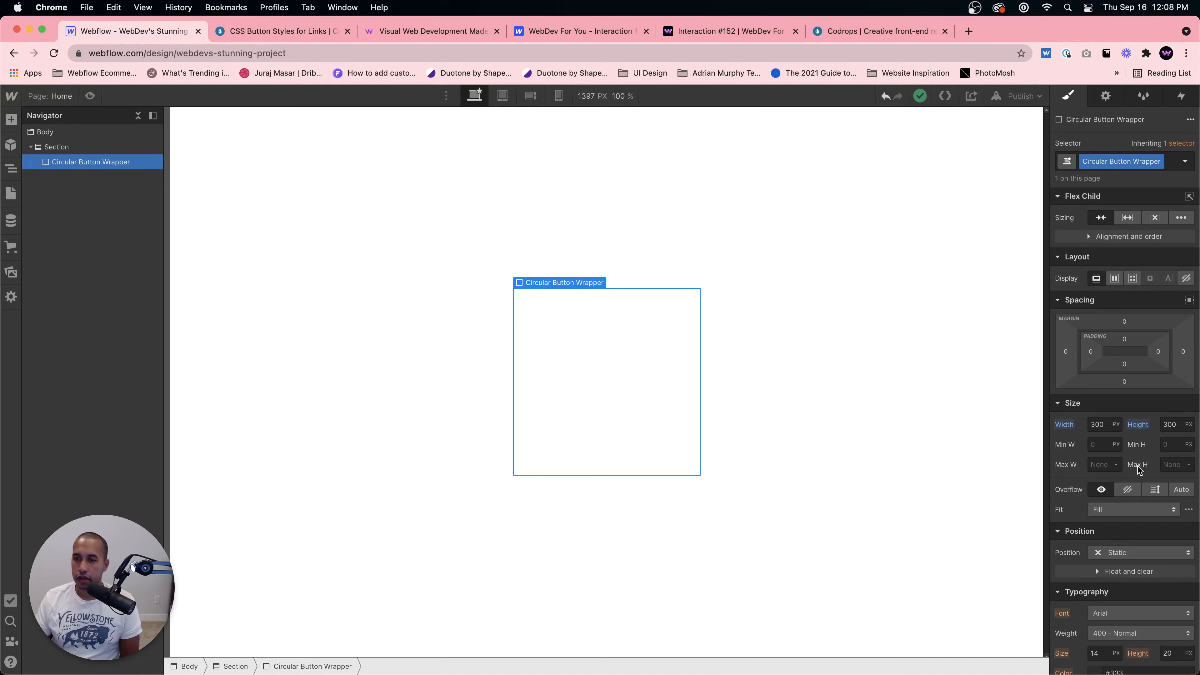
Step: Inspect the demo's circular Add button in DevTools and copy its background colour value
scroll(1150, 513, down, 5)
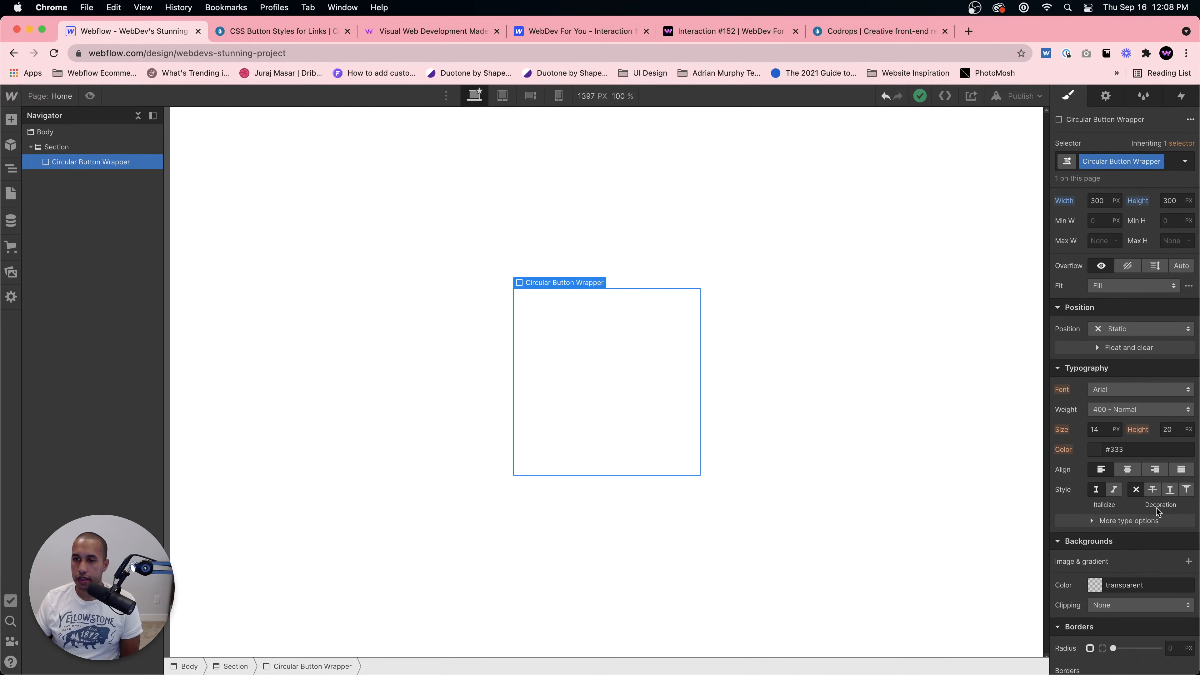
scroll(1158, 507, down, 3)
scroll(1156, 495, up, 1)
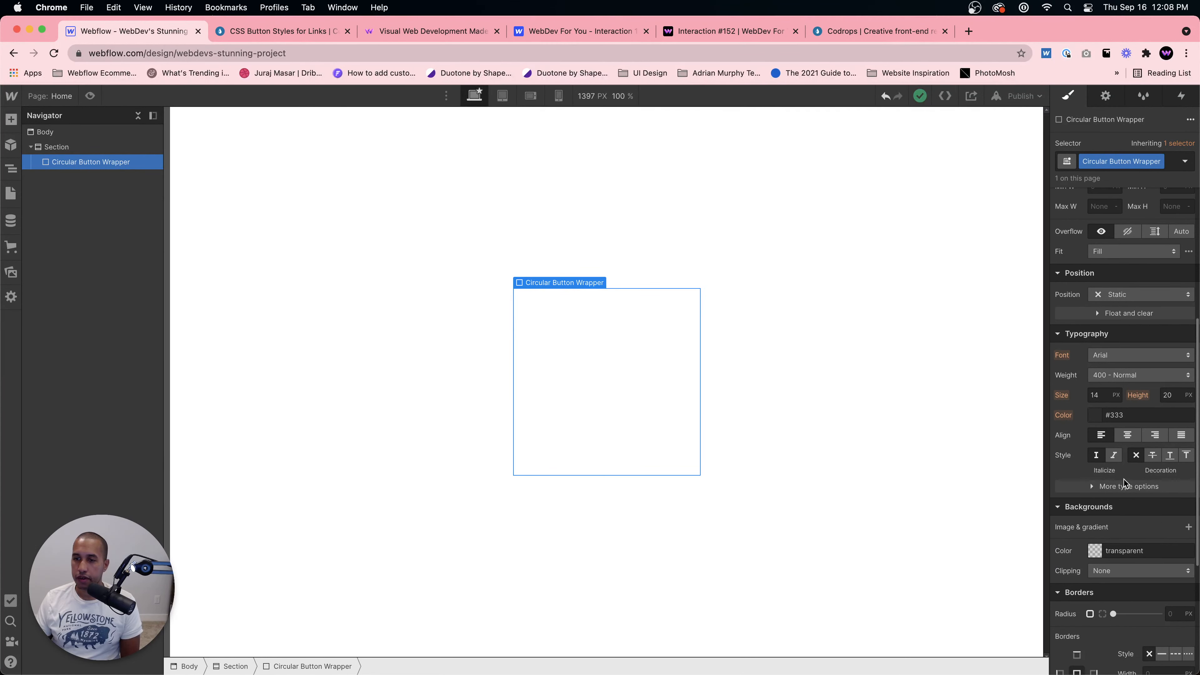
click(1095, 552)
click(672, 194)
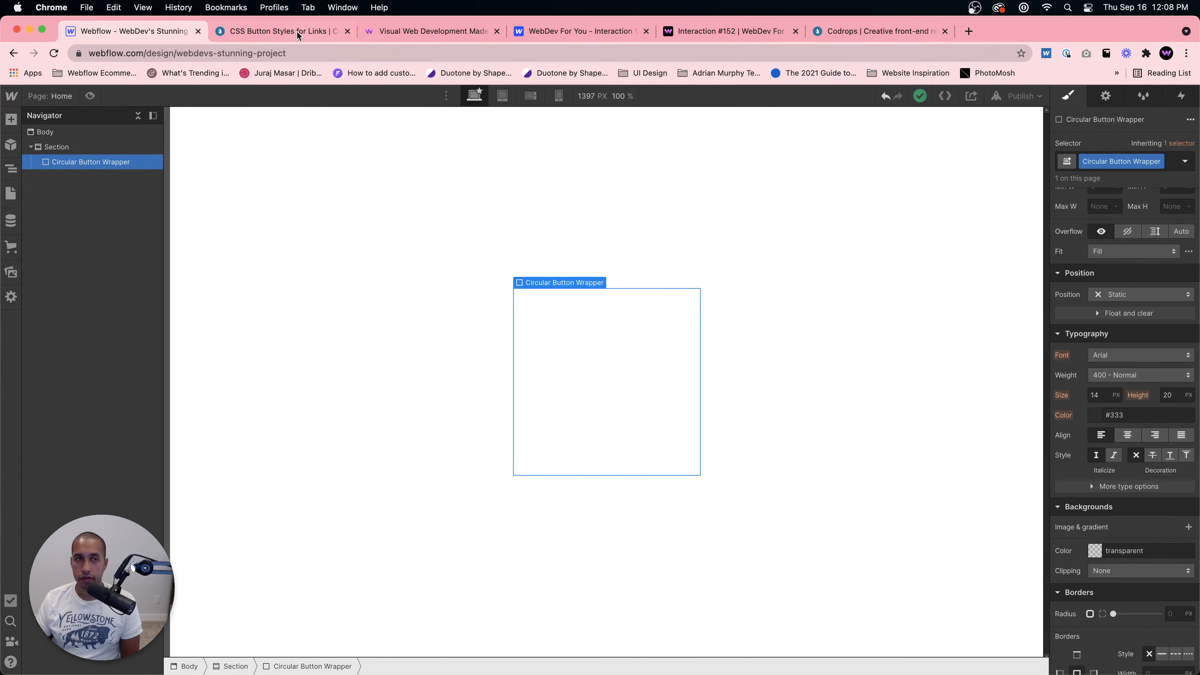
key(ctrl+Tab)
right_click(873, 397)
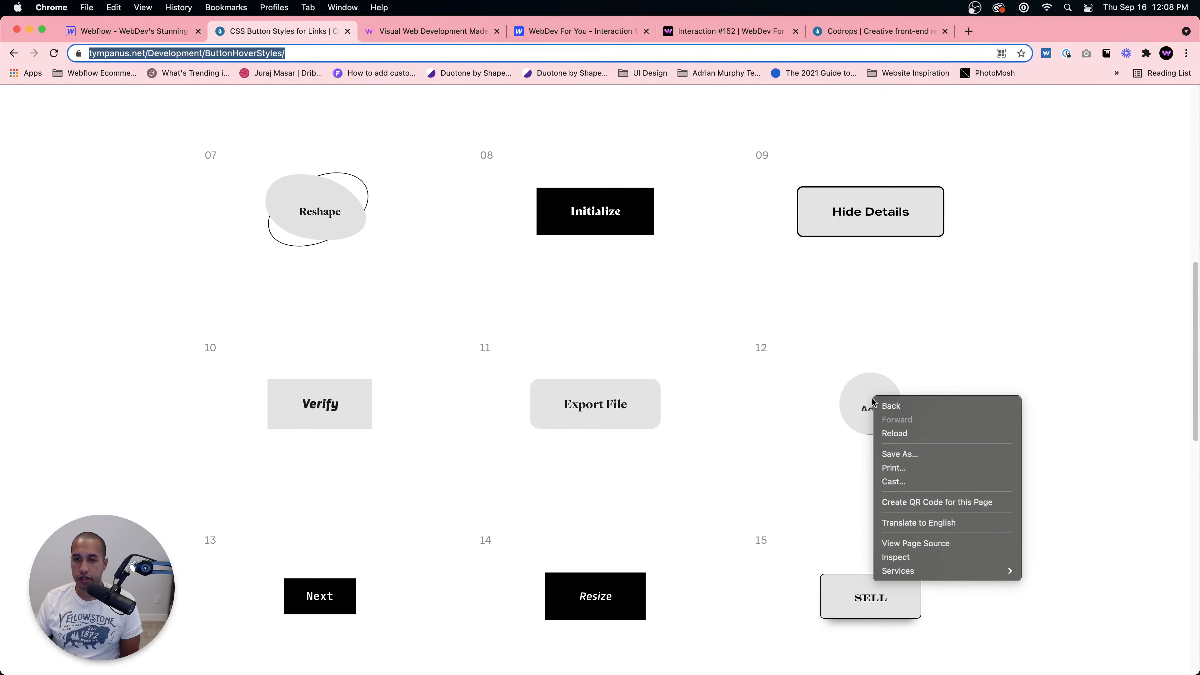
click(899, 558)
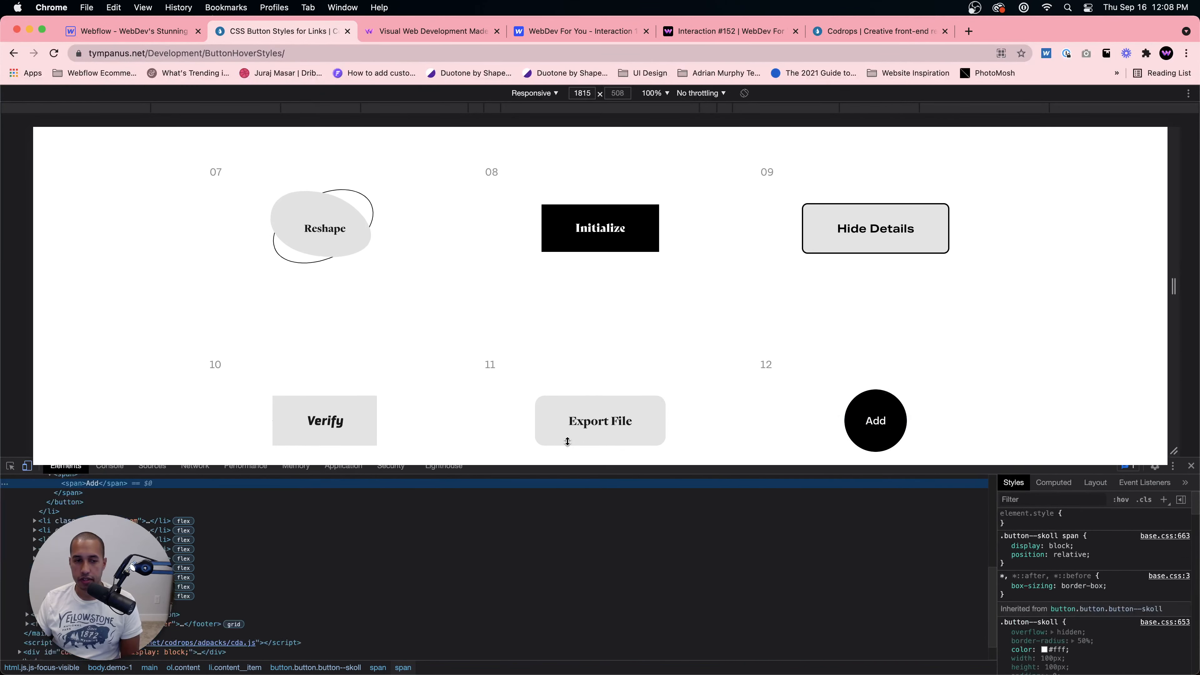
scroll(130, 505, up, 1)
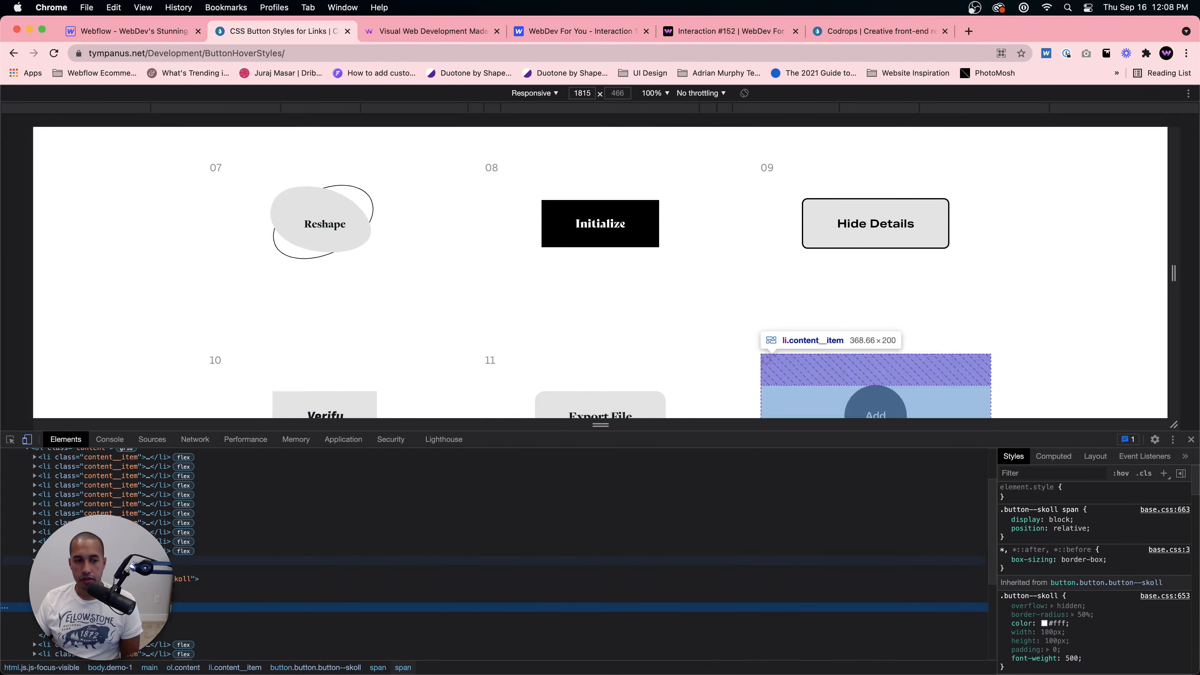
click(147, 580)
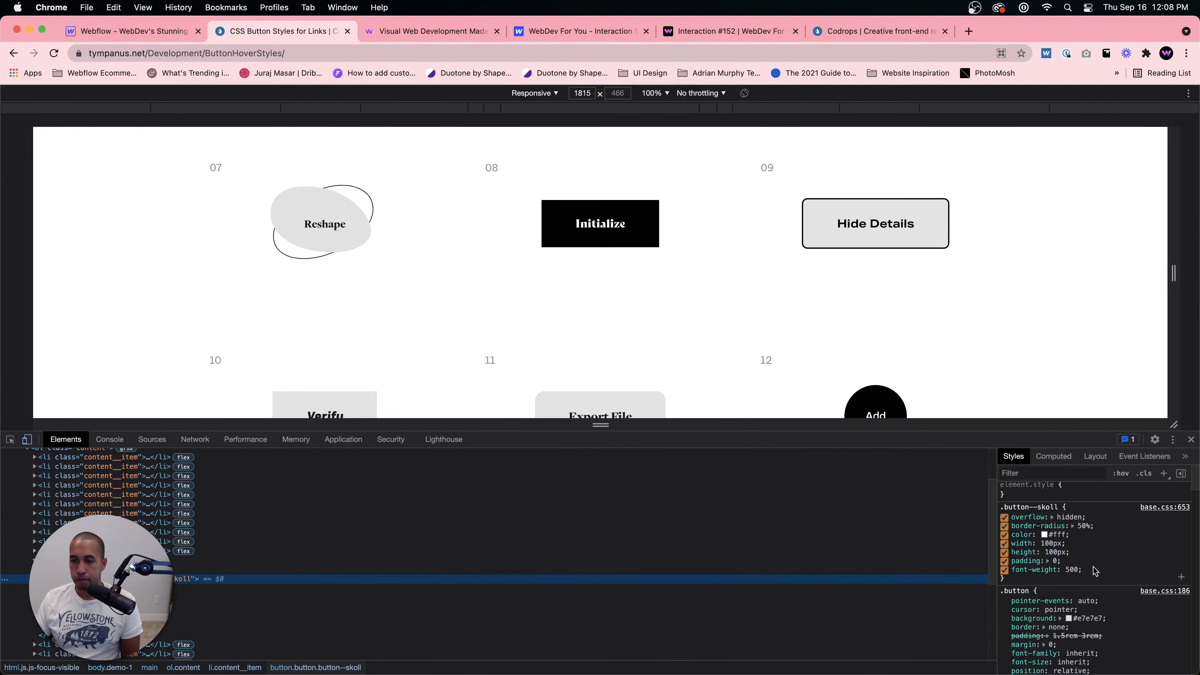
scroll(1039, 558, down, 3)
click(1086, 535)
key(super+c)
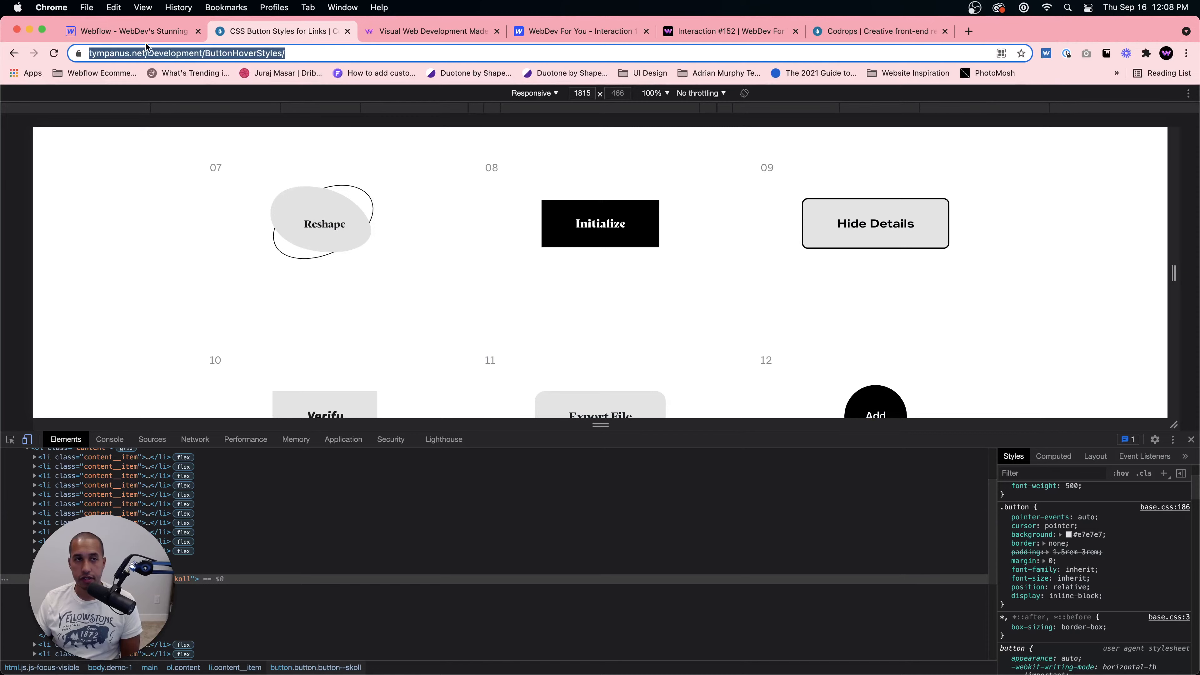
Step: Paste #e7e7e7 as the Circular Button Wrapper's background colour
click(128, 30)
click(1148, 548)
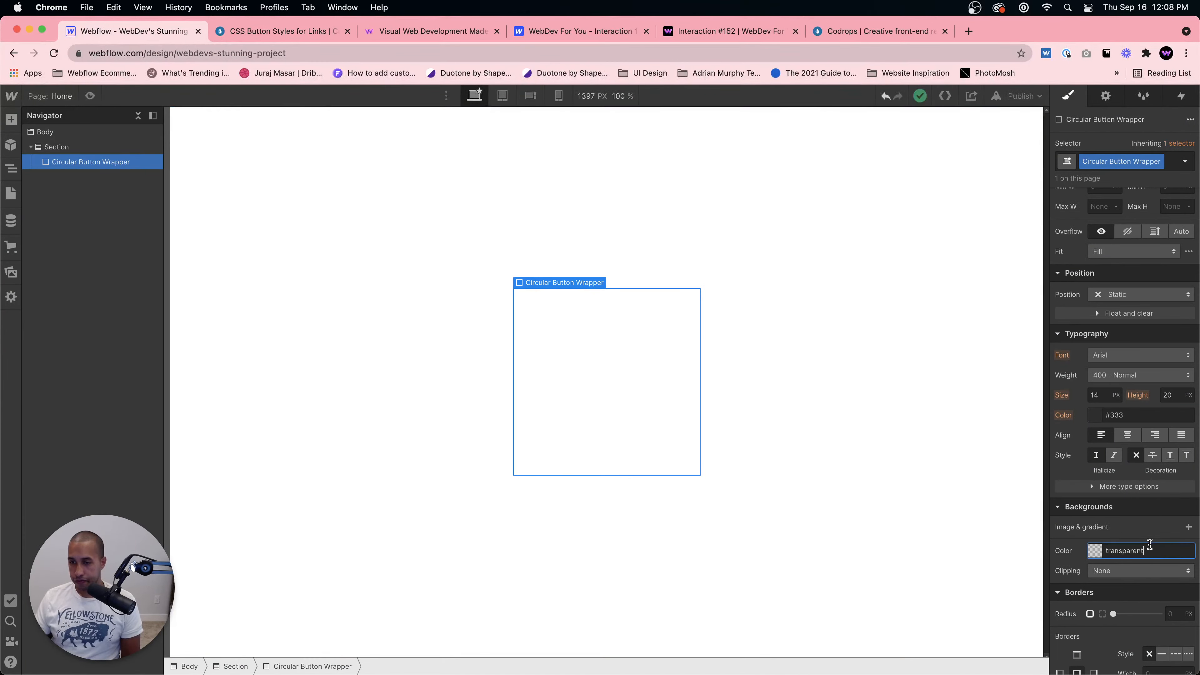
key(super+a)
key(super+v)
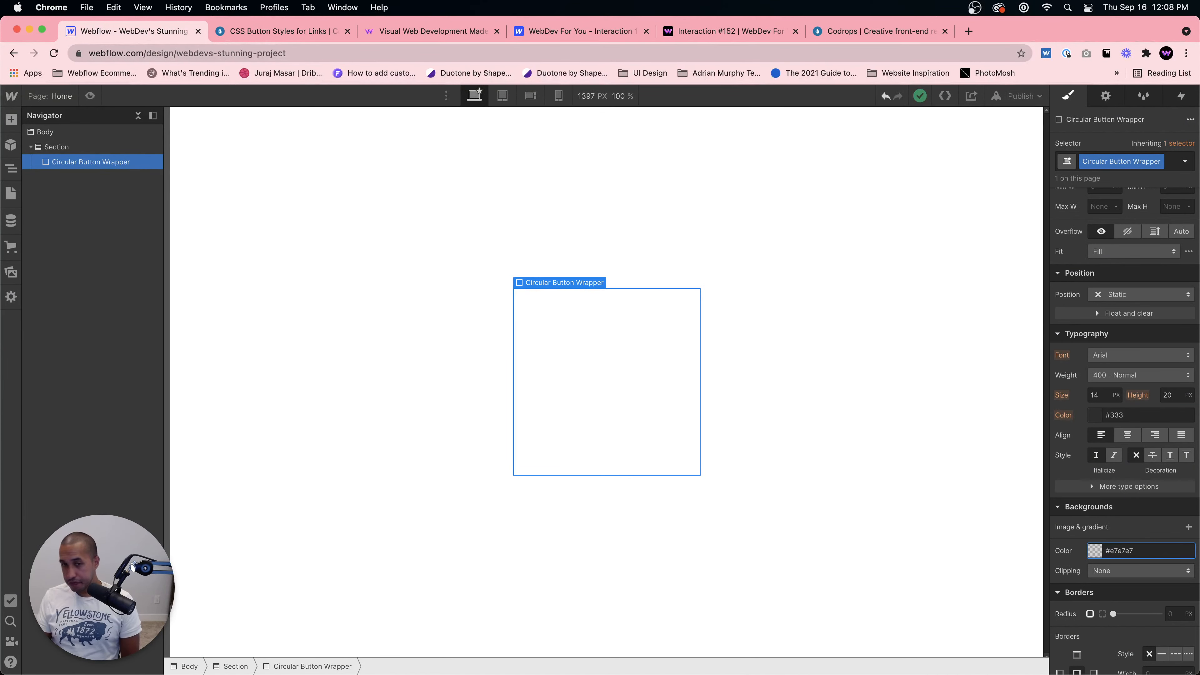
Step: Set the wrapper's border radius to 50% to make it a circle
scroll(1156, 473, down, 3)
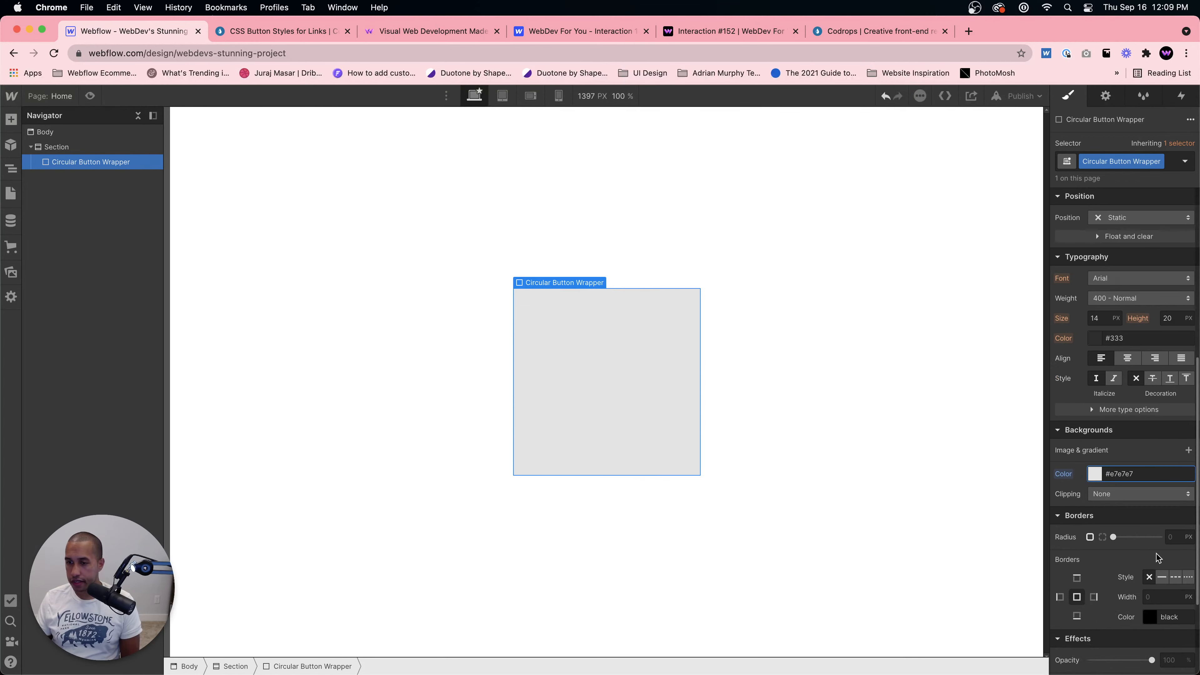
click(1172, 539)
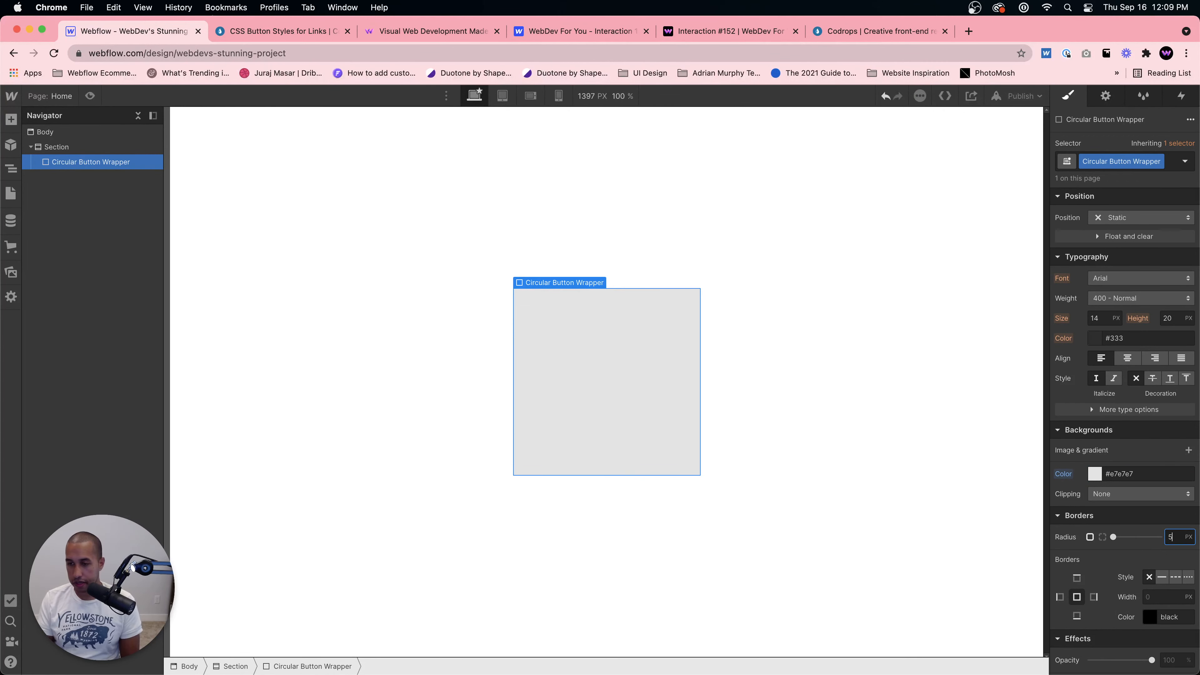
text(50%)
click(652, 398)
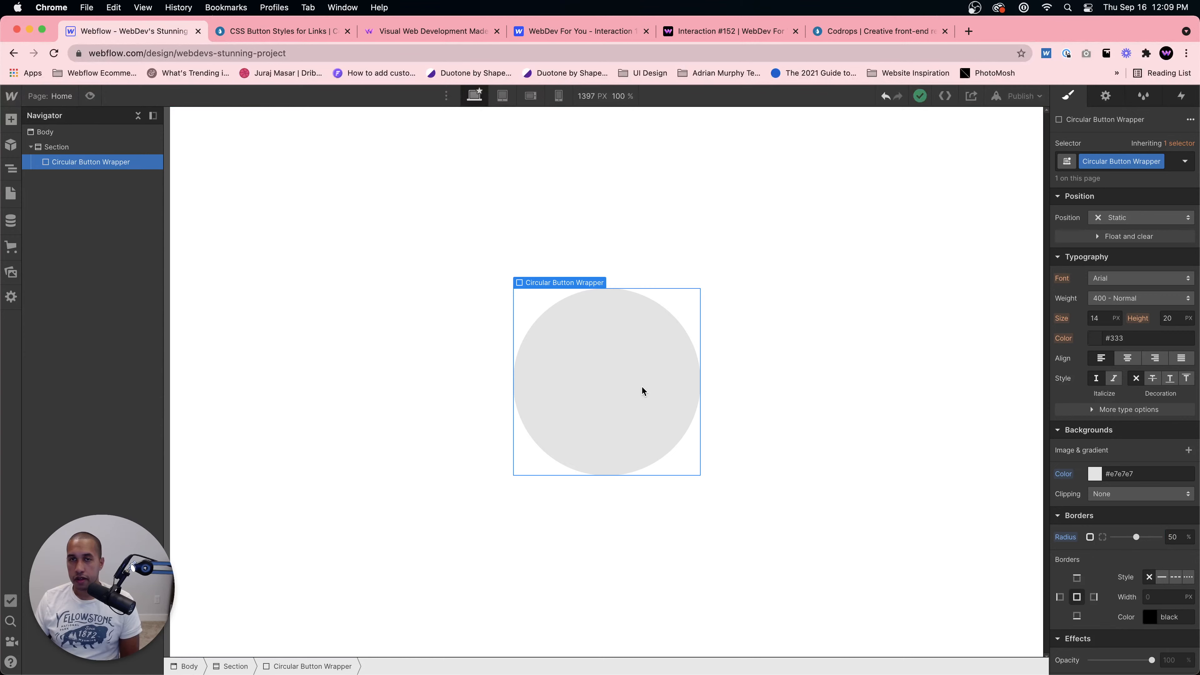
Step: Close DevTools on the button demo page and return to the Designer
click(286, 31)
click(1191, 439)
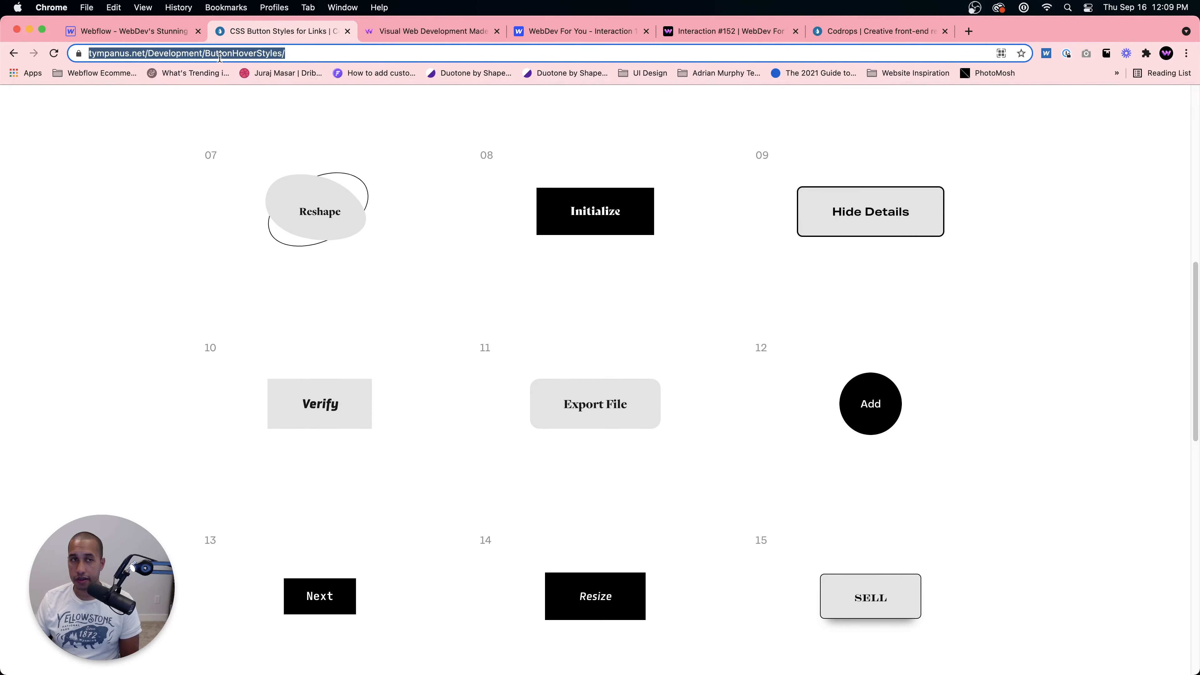
key(super+1)
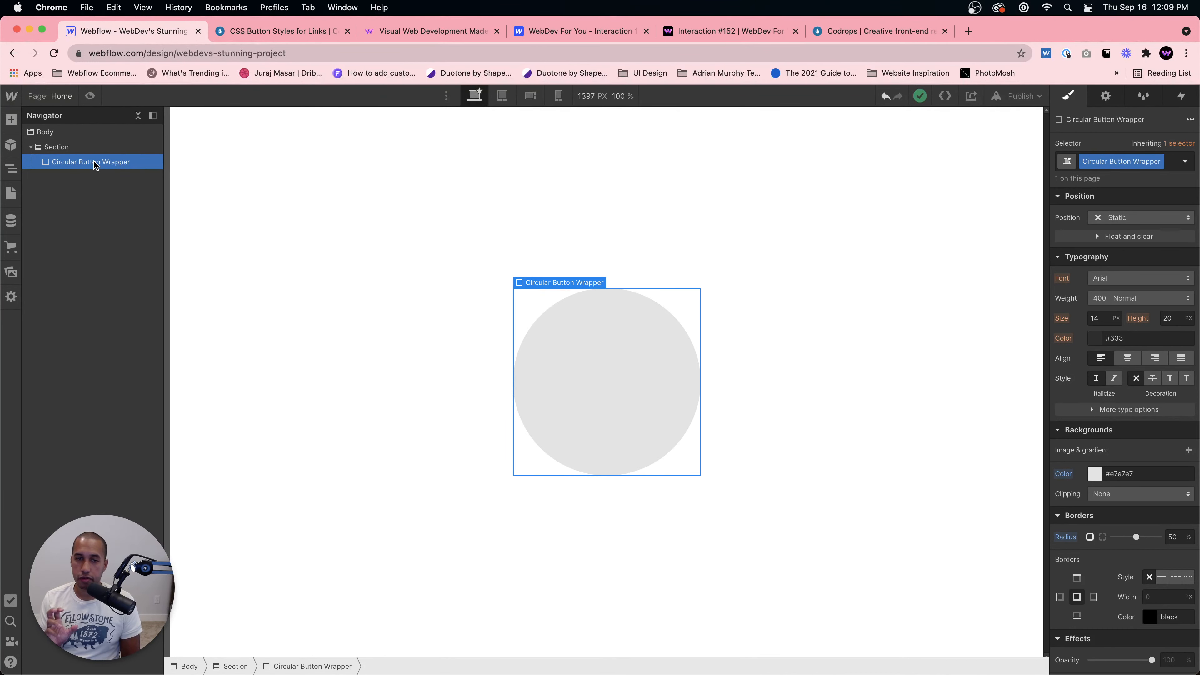
Step: Duplicate the Circular Button Wrapper and nest the copy inside the original wrapper
key(super+d)
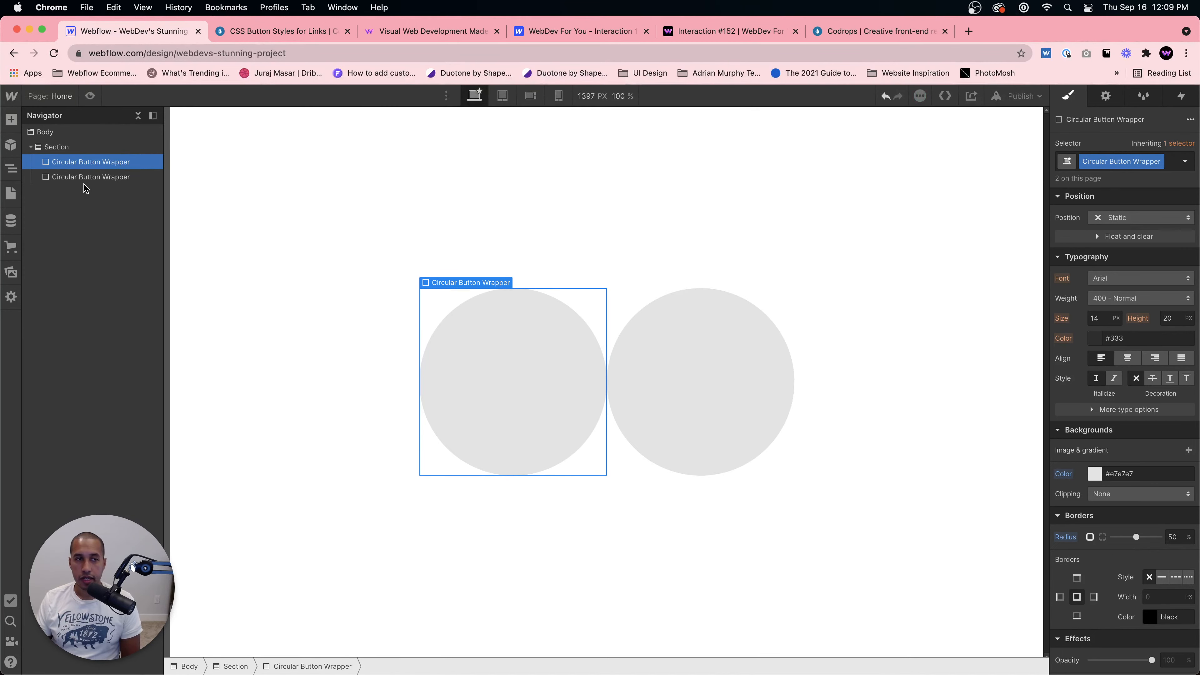
click(55, 183)
drag(55, 184, 95, 167)
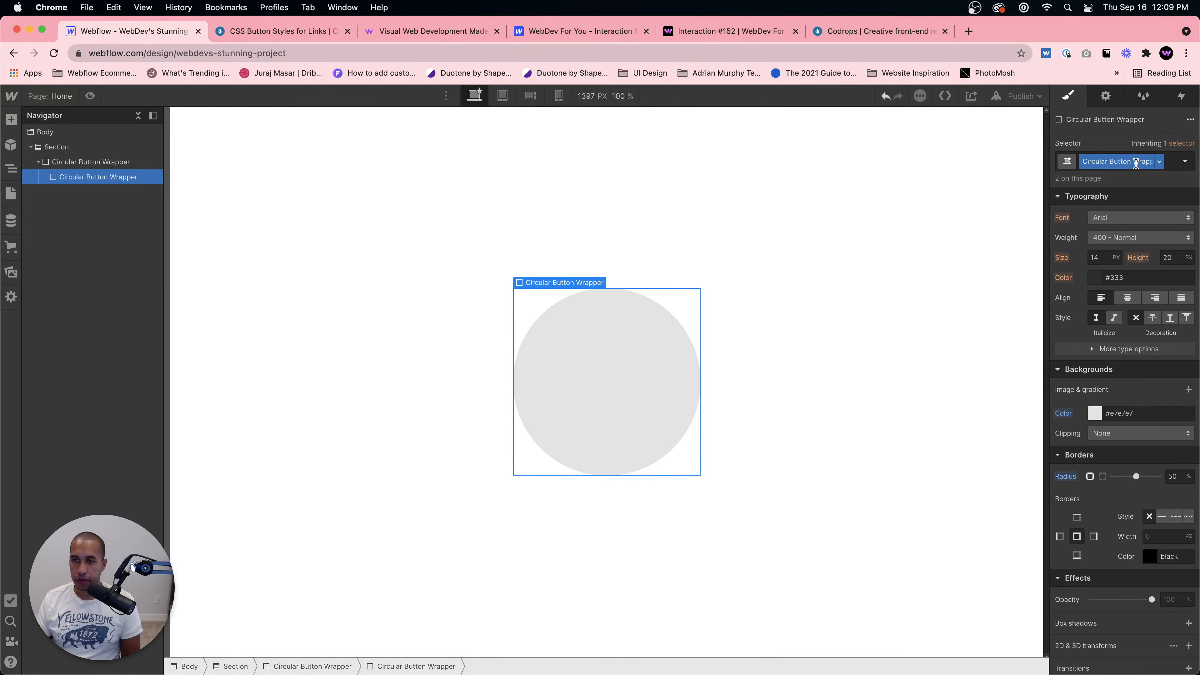
Step: Give the nested copy of the wrapper a new class named Inner Circle
click(1158, 161)
click(1138, 193)
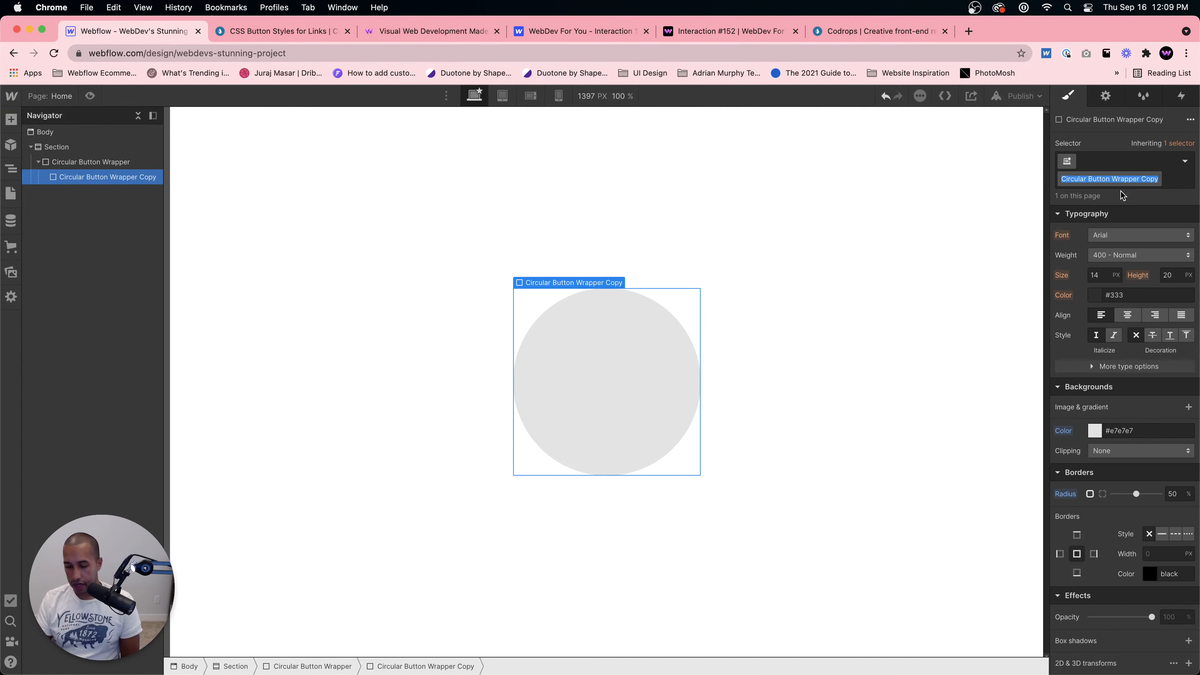
text(Inner)
key(Return)
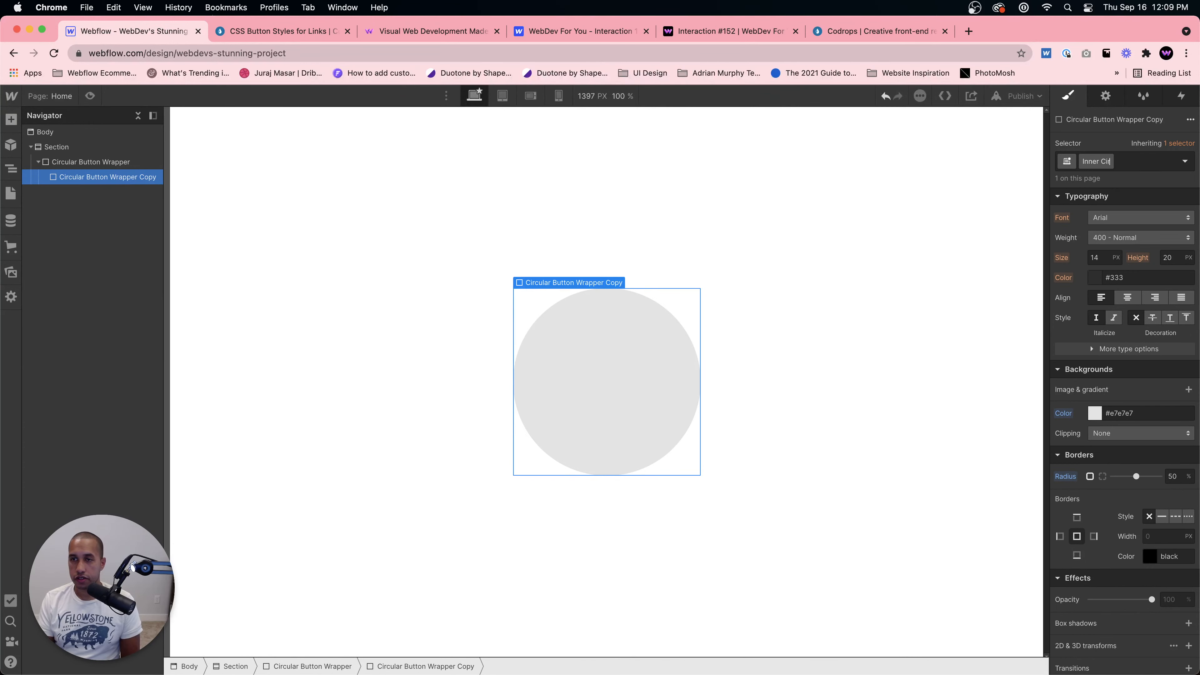
text(Circle)
key(Return)
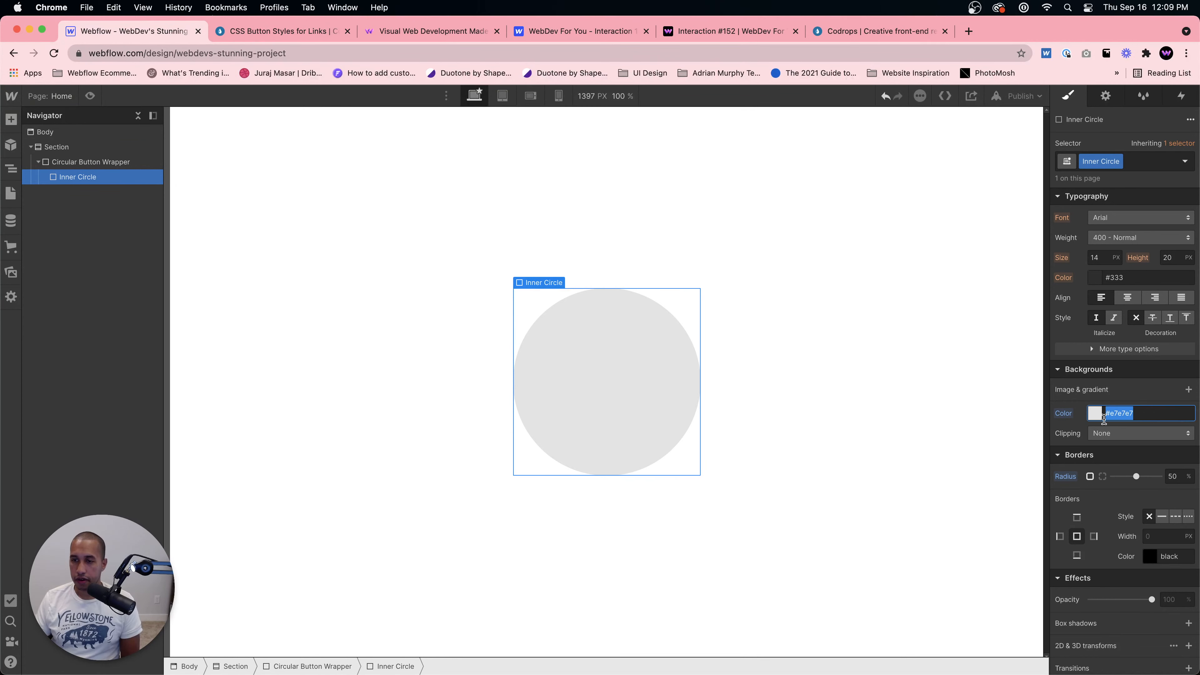
Step: Set the Inner Circle's background colour to dark grey #242424
click(1096, 415)
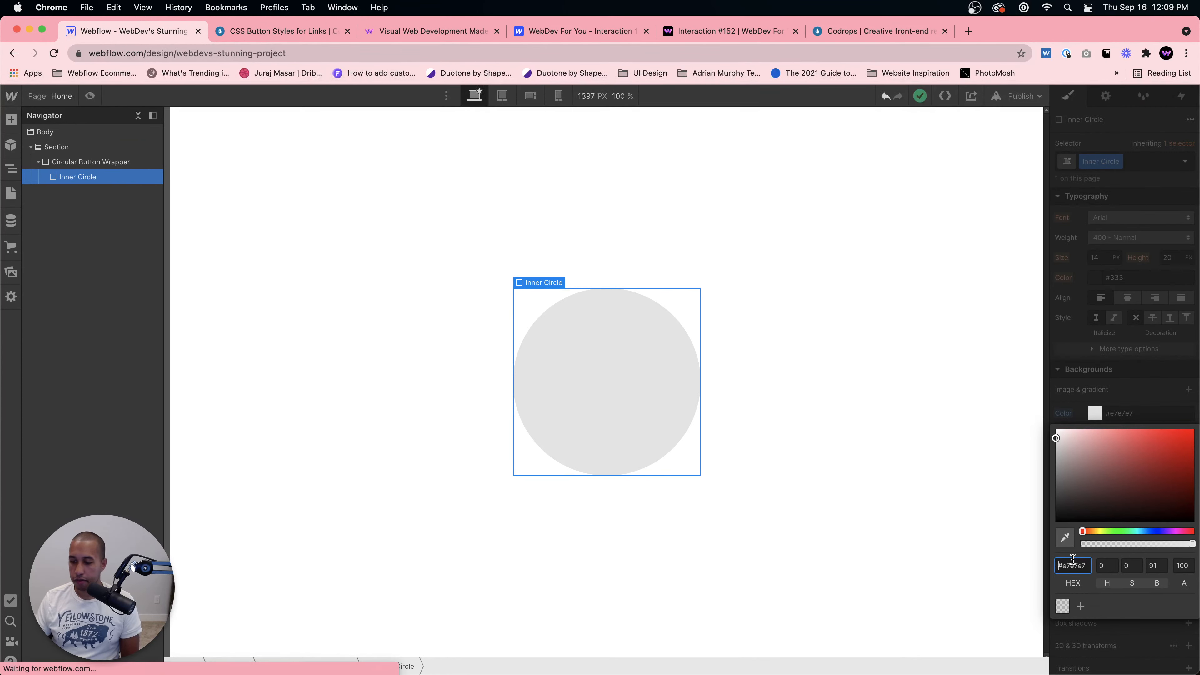
drag(1067, 514, 1039, 507)
click(1081, 567)
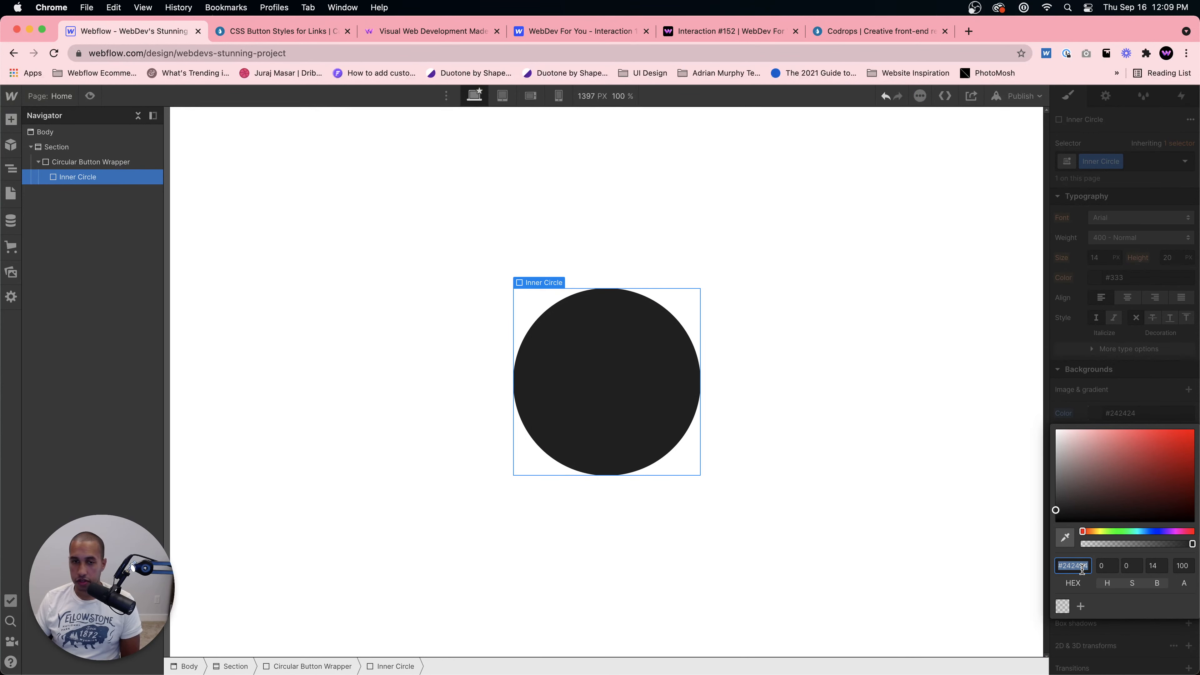
click(849, 482)
click(591, 390)
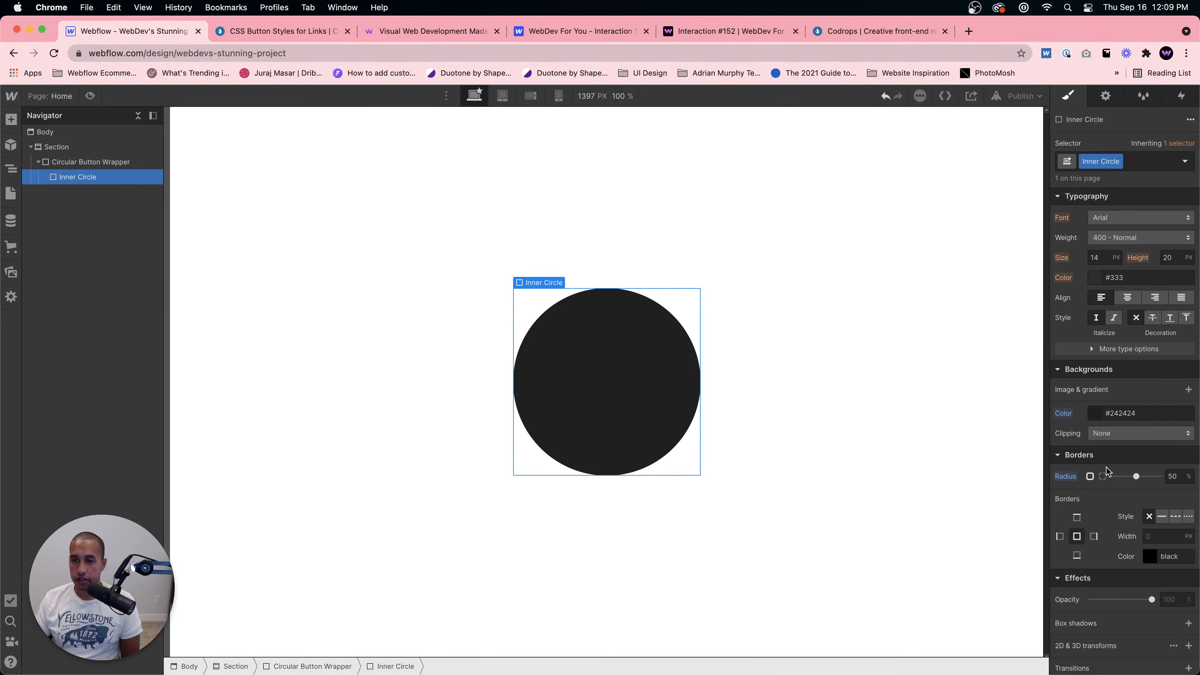
Step: Select the Circular Button Wrapper and compare it with the Add button on the CSS Button Styles demo page
click(87, 167)
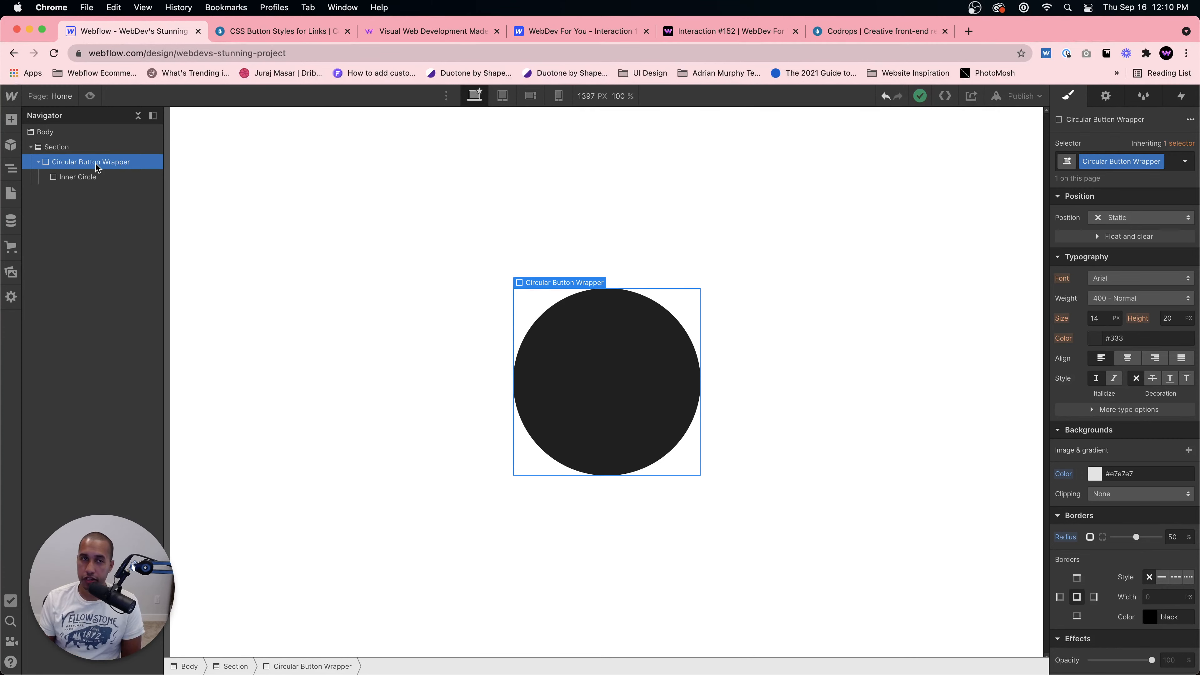
click(247, 34)
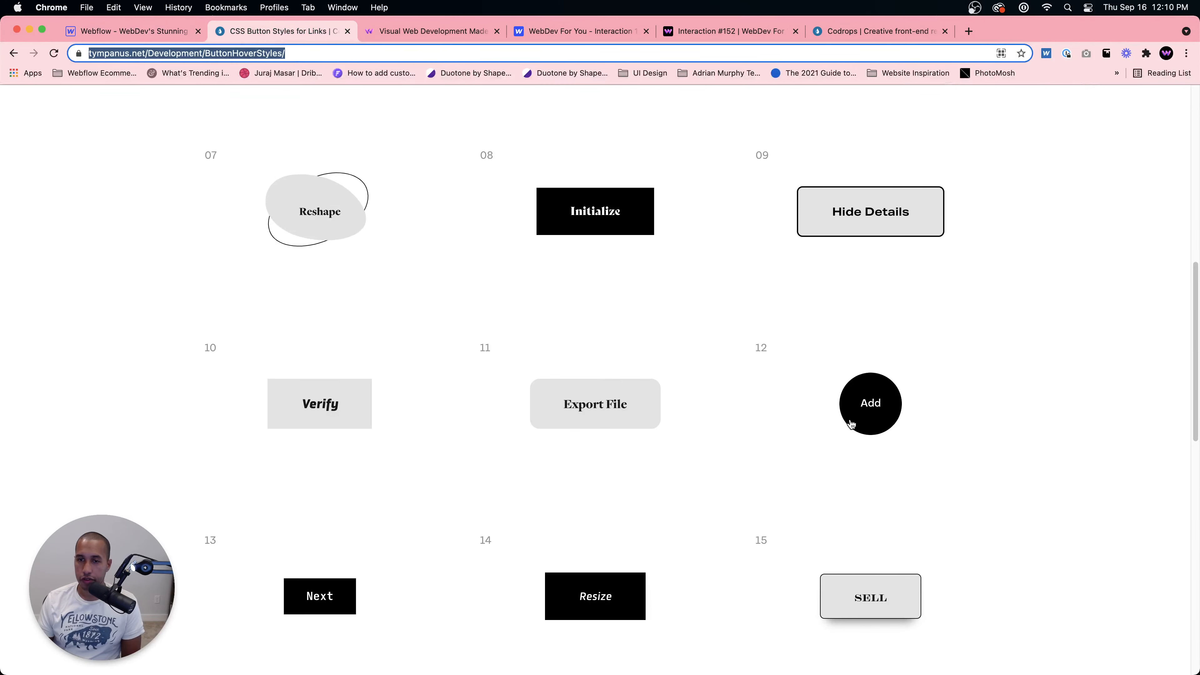
click(149, 31)
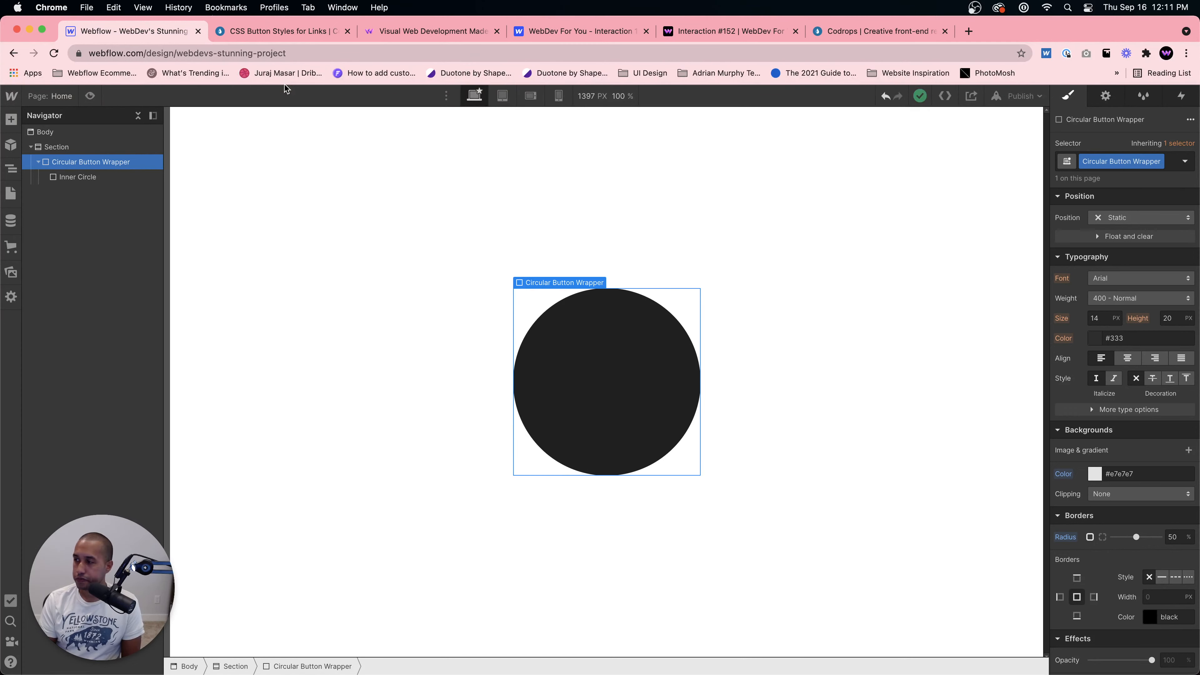
Step: Inspect the wrapper and the Inner Circle by selecting each in turn on the canvas and in the Navigator
click(610, 386)
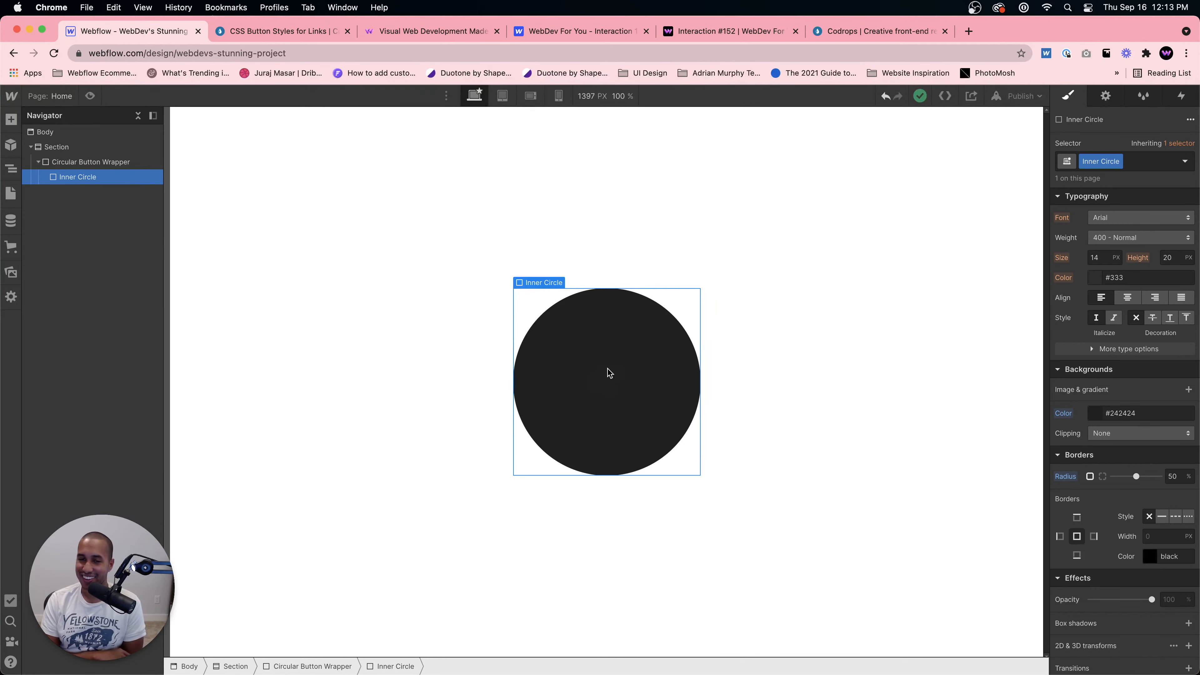
click(518, 441)
click(573, 352)
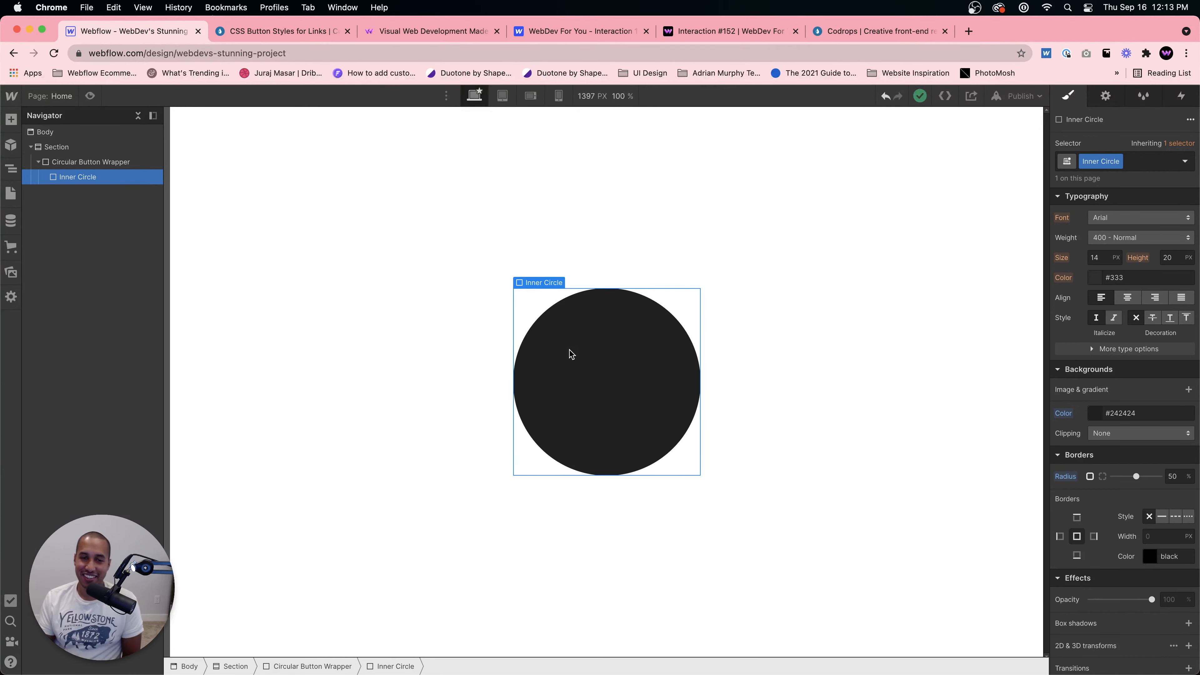
click(137, 162)
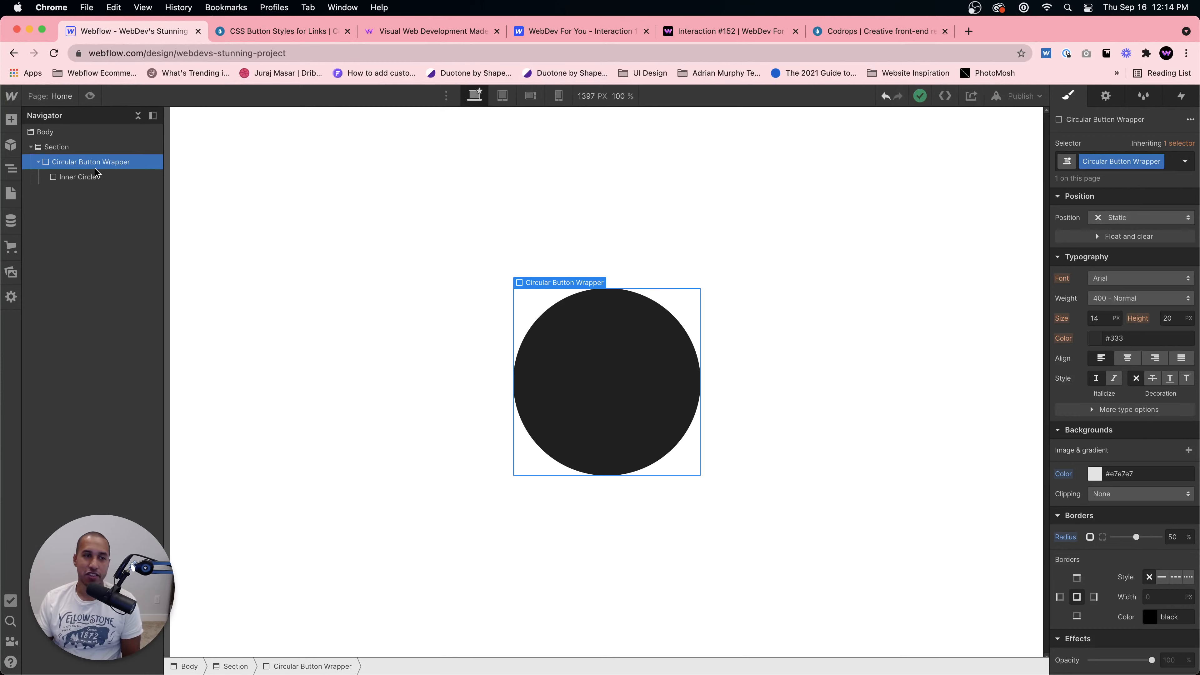
click(94, 178)
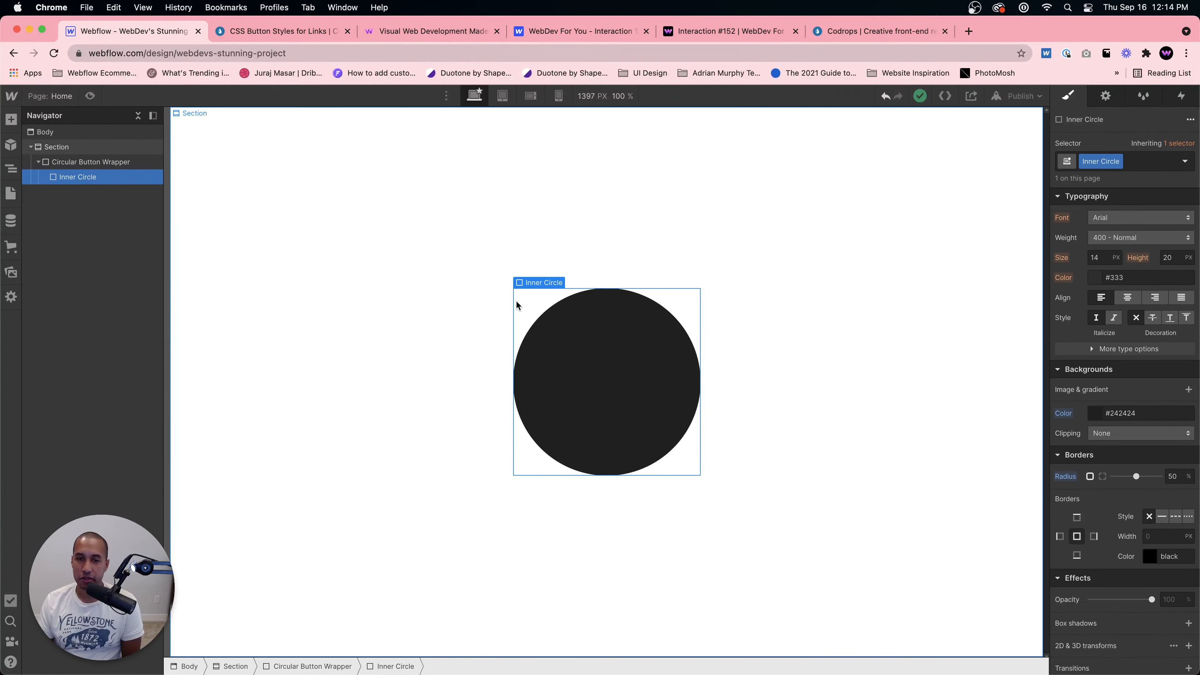
click(97, 163)
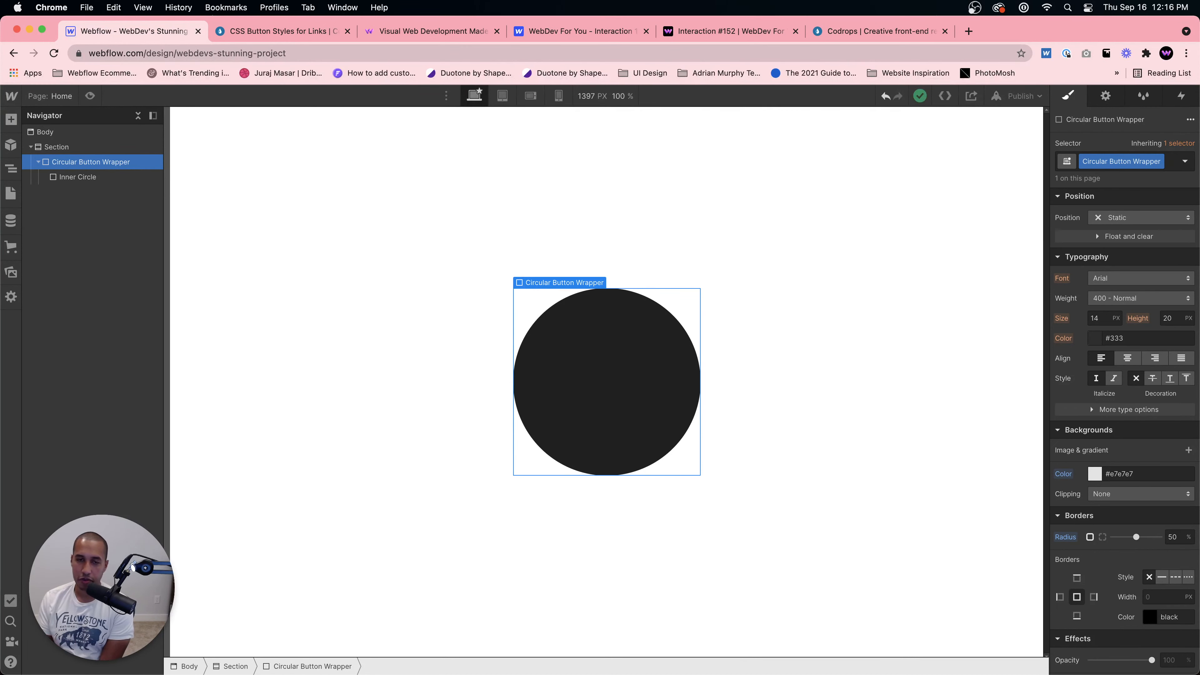
click(109, 178)
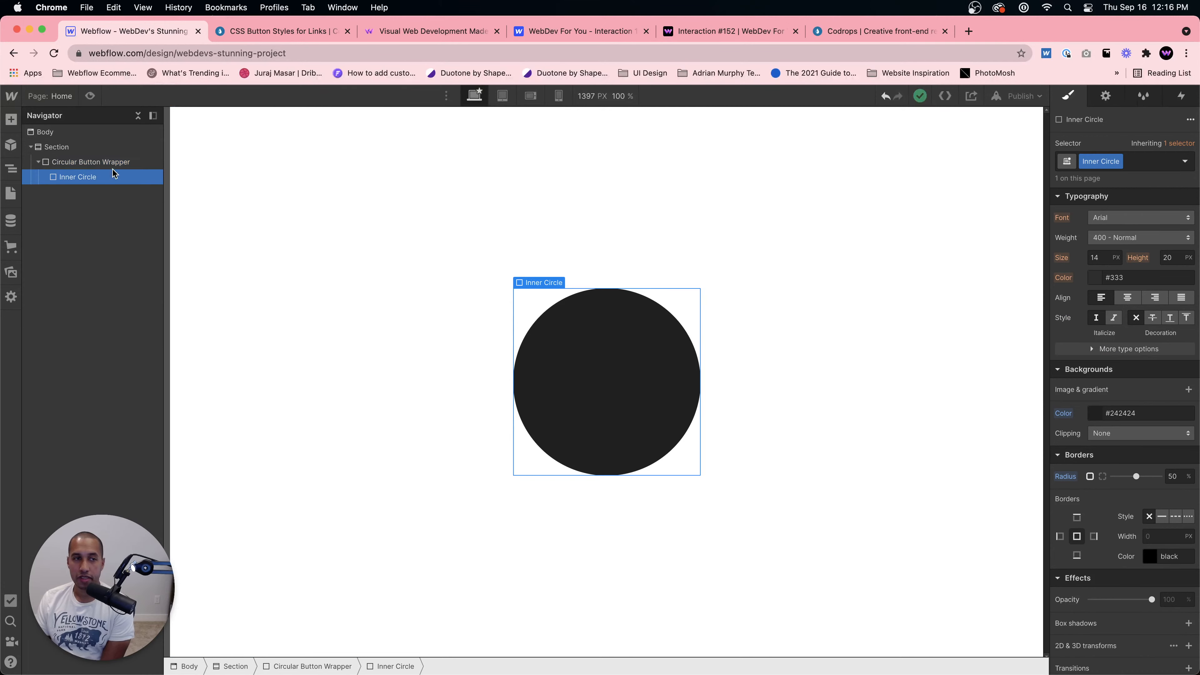
Step: Open a new browser tab and search Google for elementor wordpress
click(279, 31)
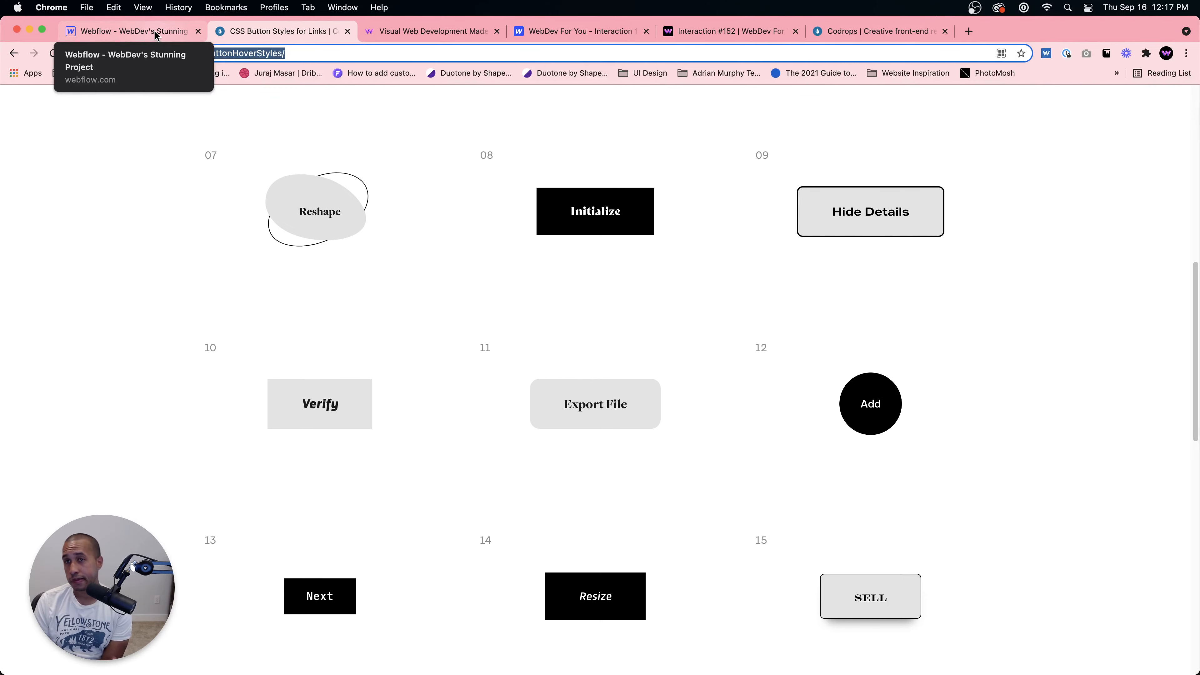
click(968, 32)
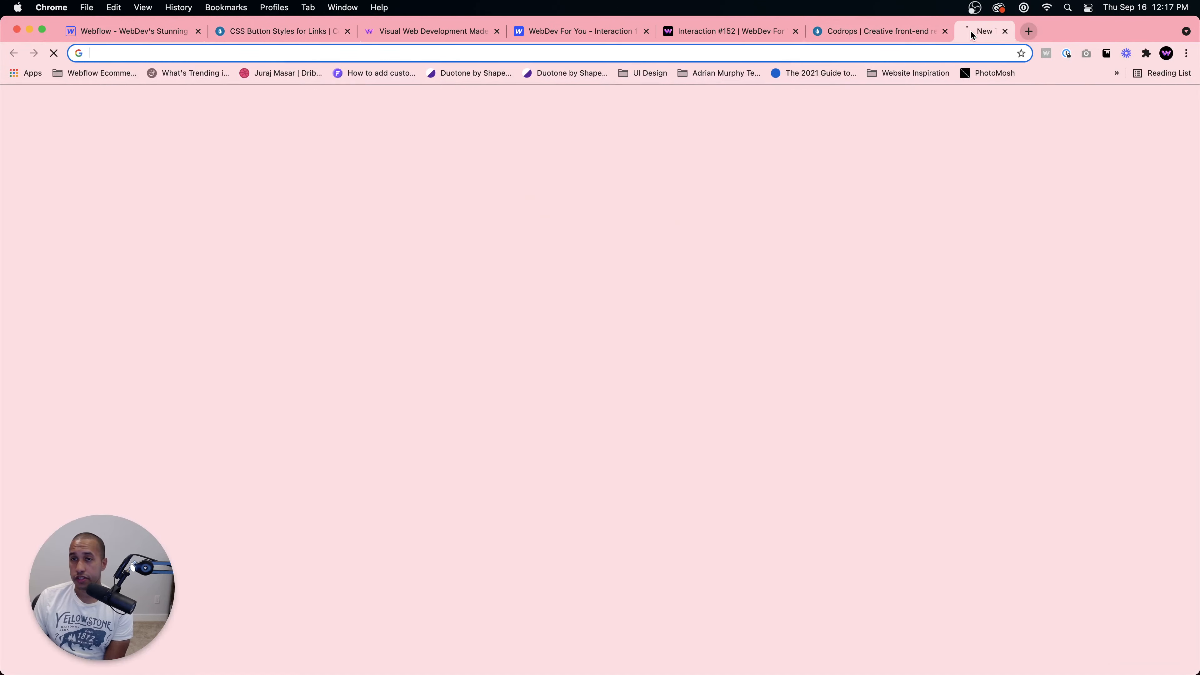
text(elementor)
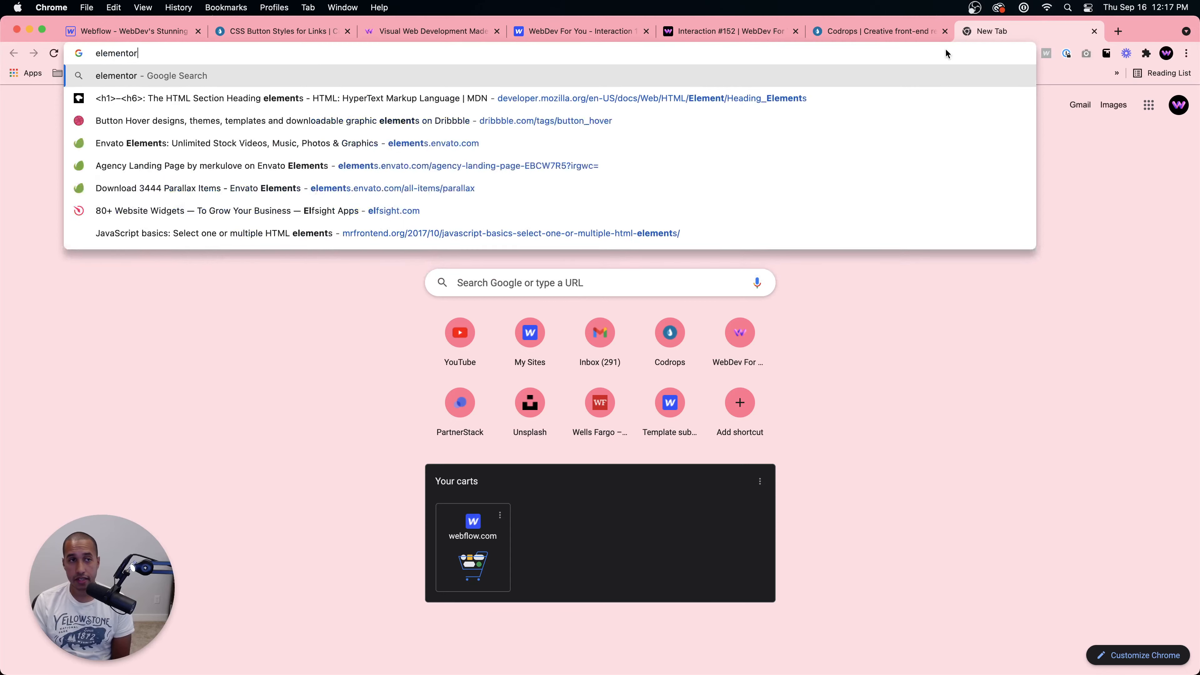
text( wordpree)
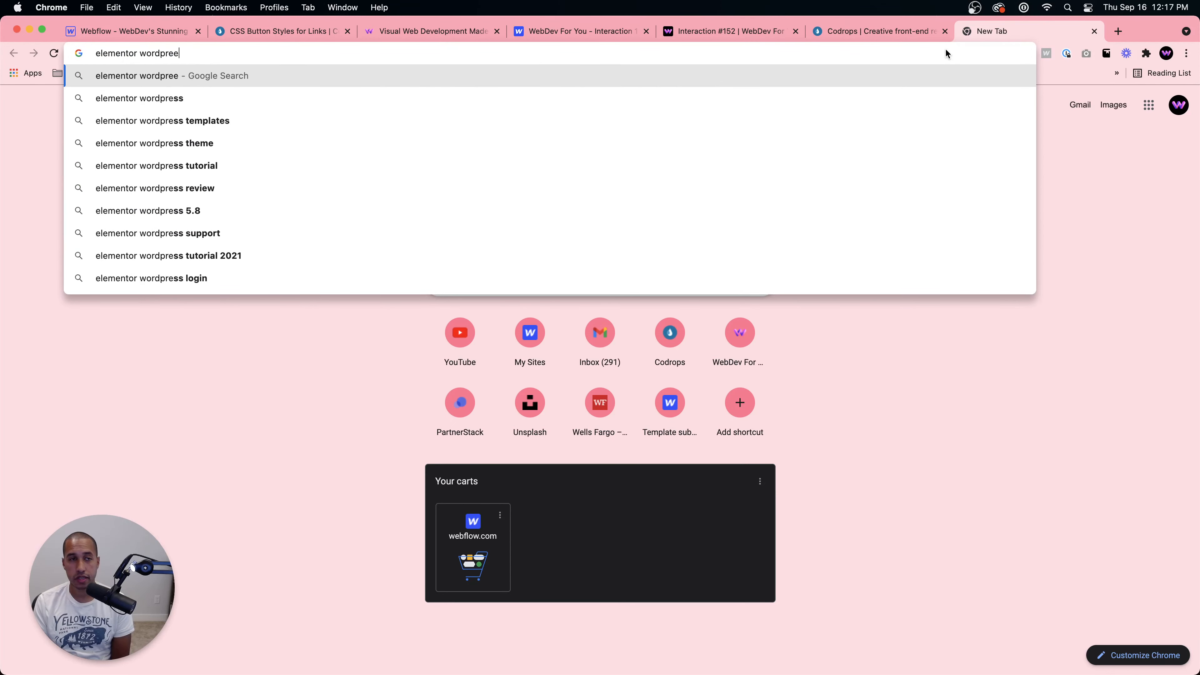
key(BackSpace)
text(ss)
key(Return)
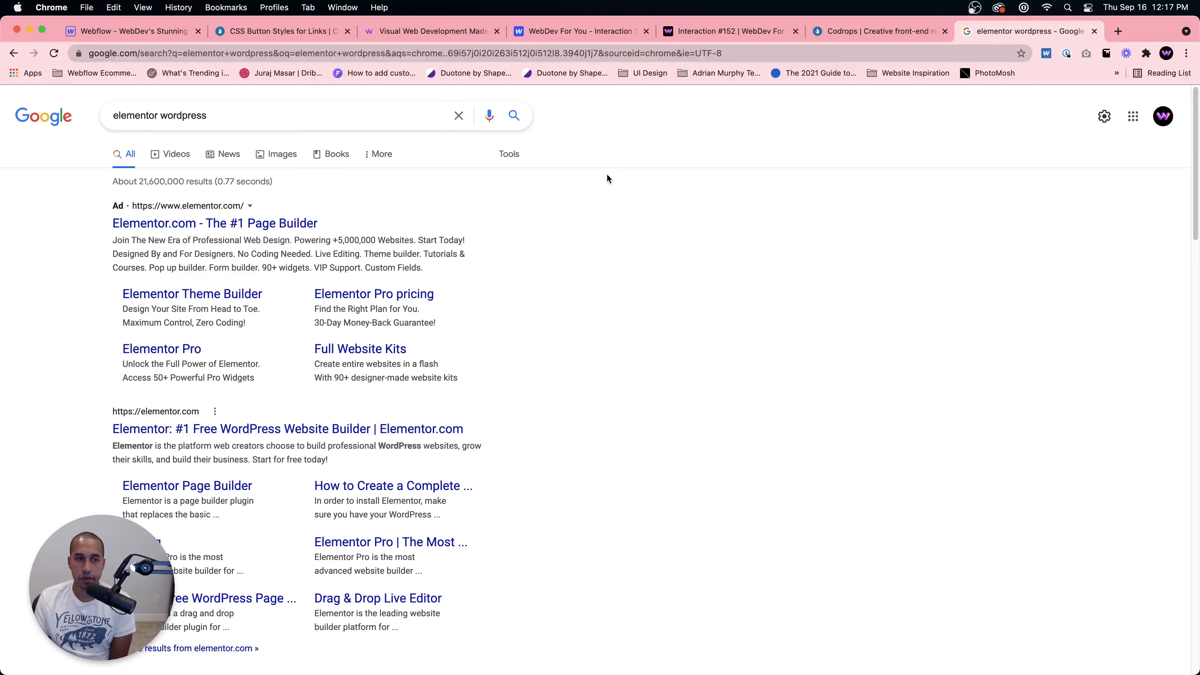
Step: Open the Elementor website from the results and scroll through its homepage
click(288, 428)
scroll(432, 404, down, 6)
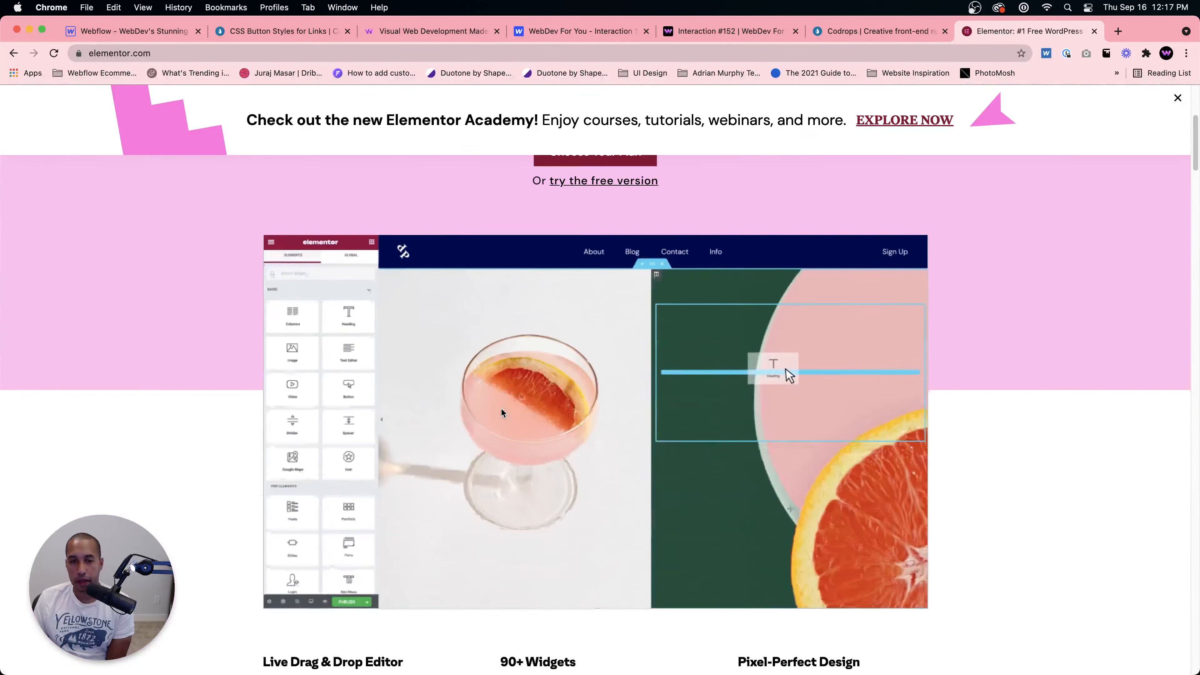
scroll(433, 404, down, 2)
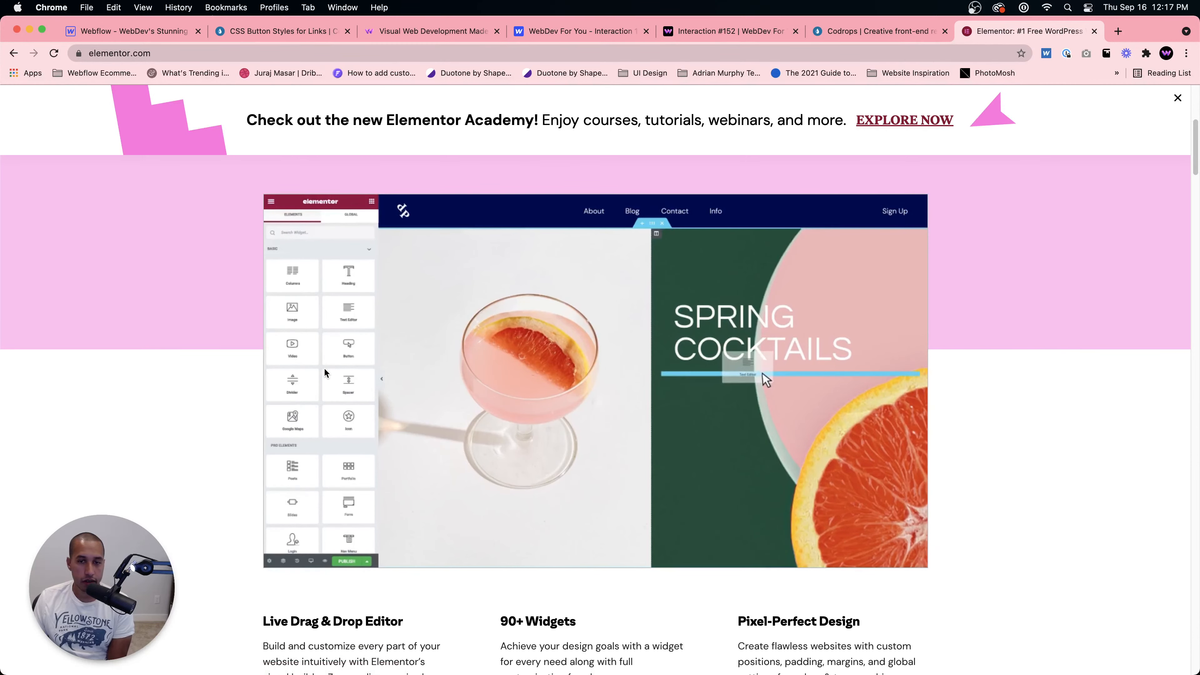
scroll(336, 386, down, 1)
scroll(337, 386, down, 10)
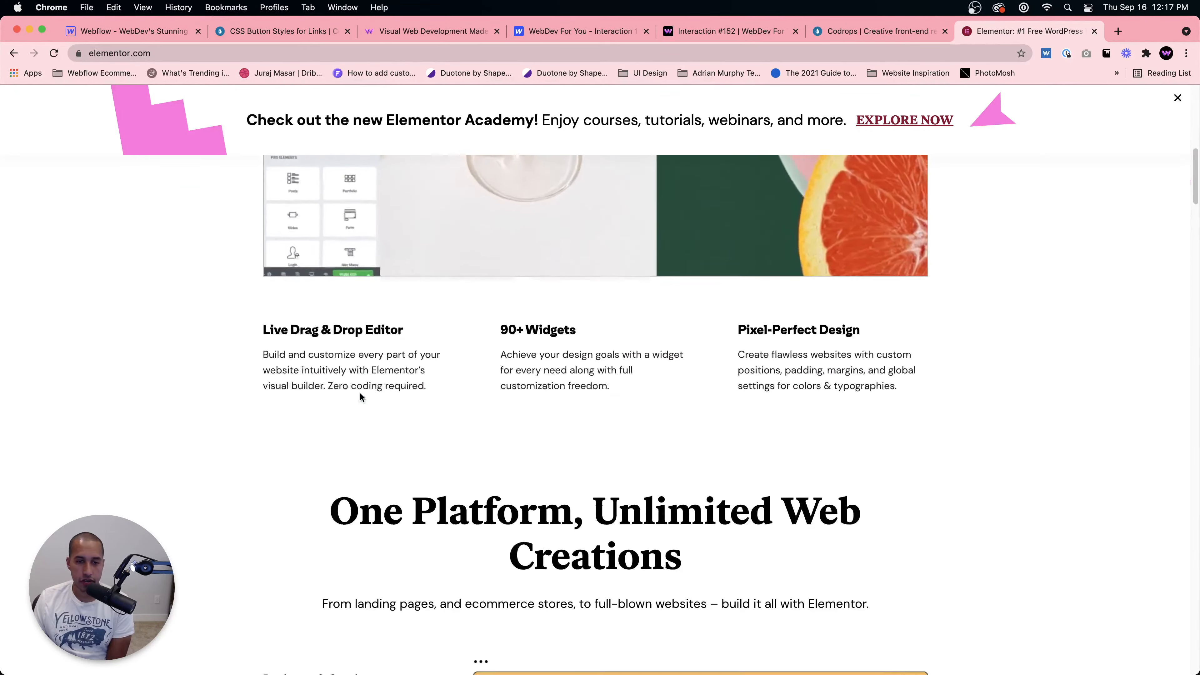
scroll(363, 396, down, 6)
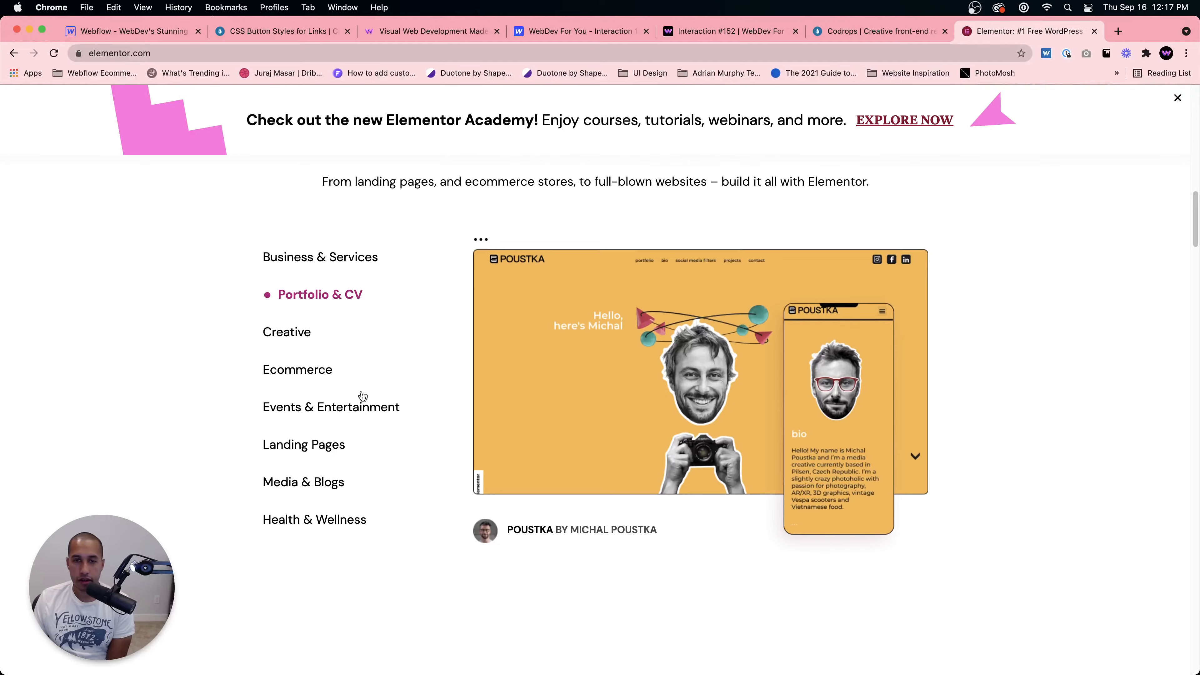
scroll(364, 396, down, 15)
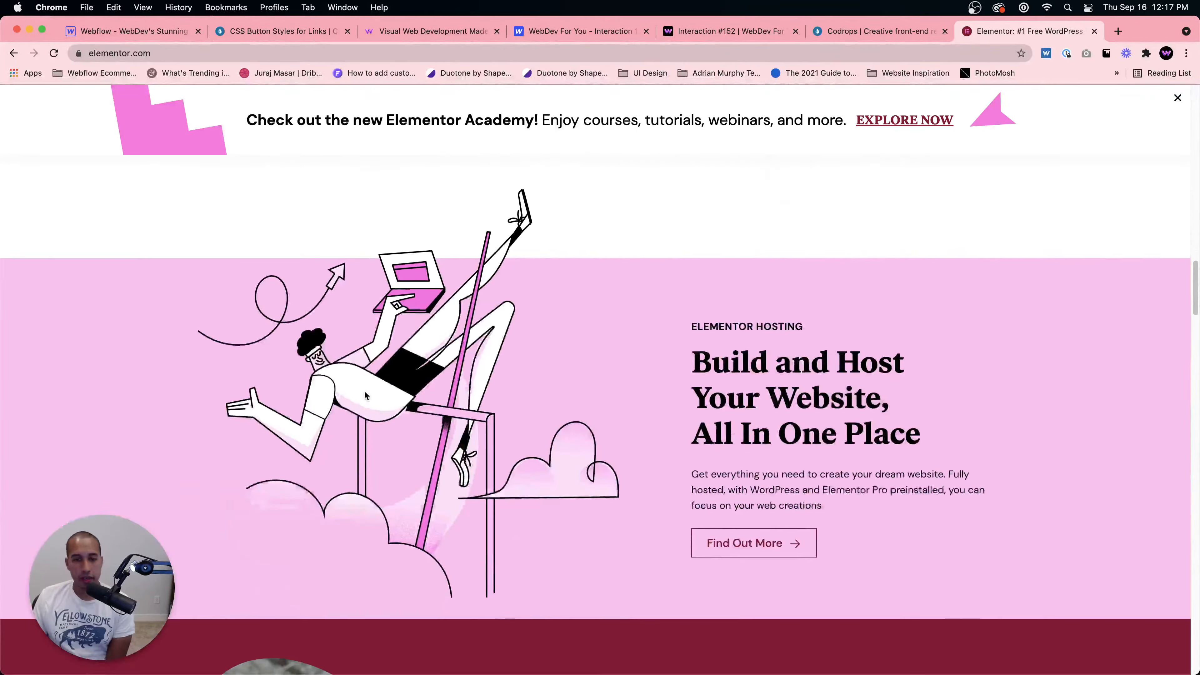
scroll(367, 396, down, 18)
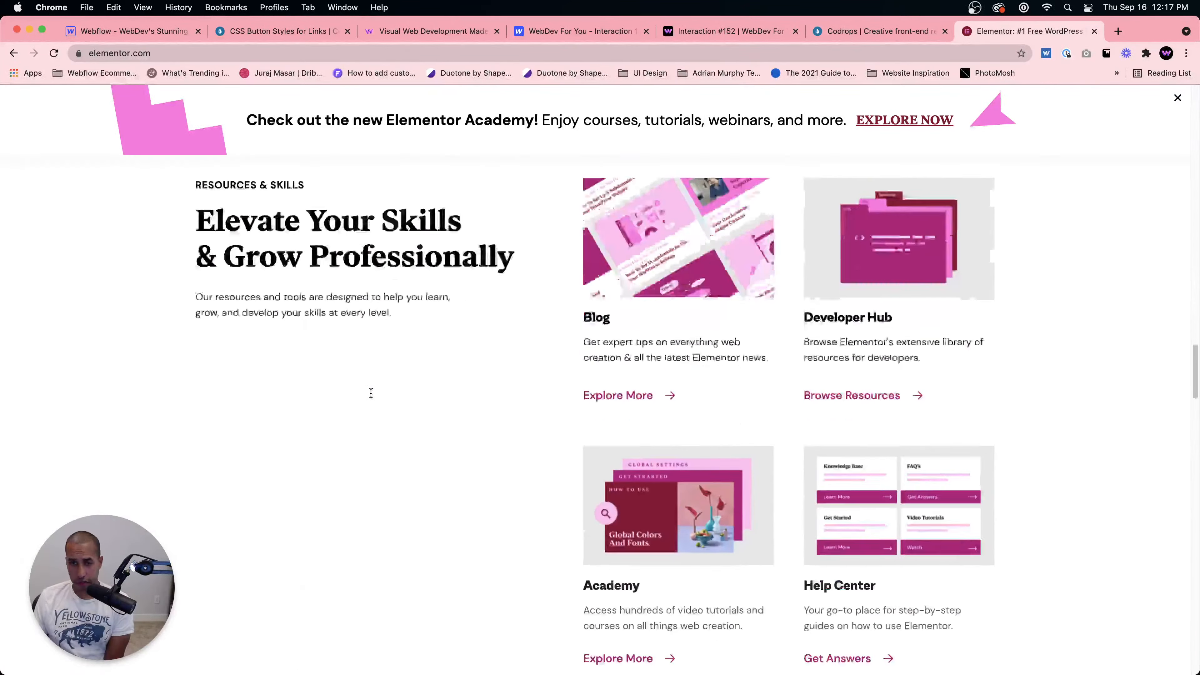
scroll(370, 397, down, 16)
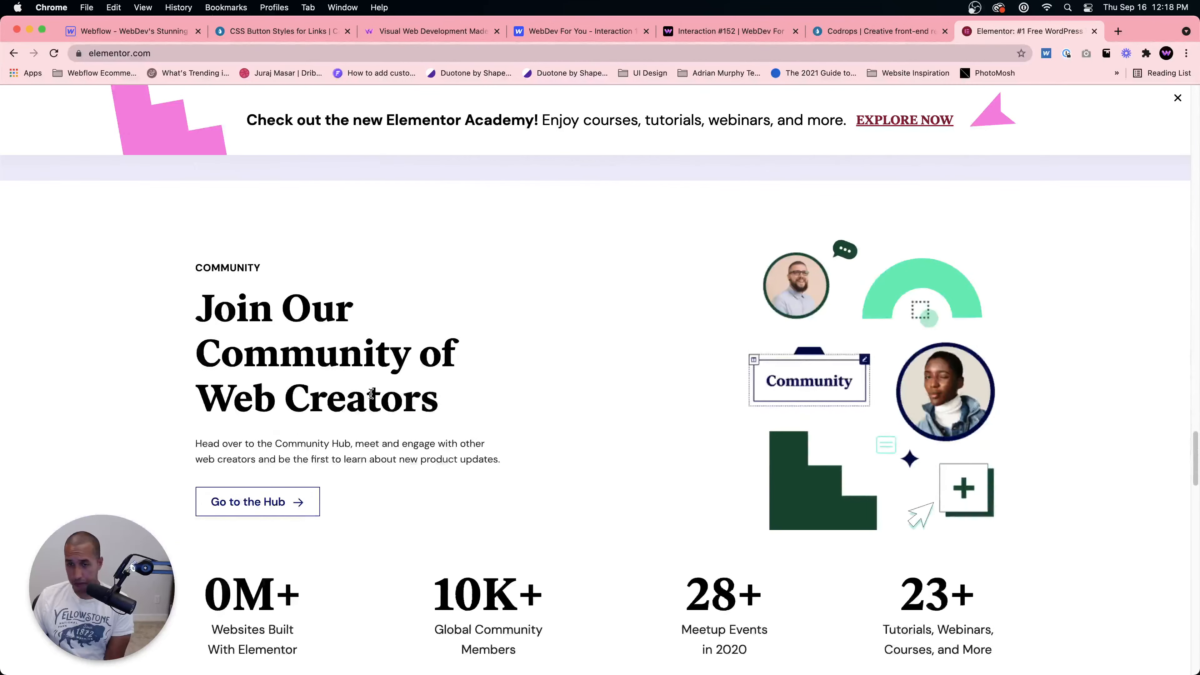
scroll(370, 394, up, 15)
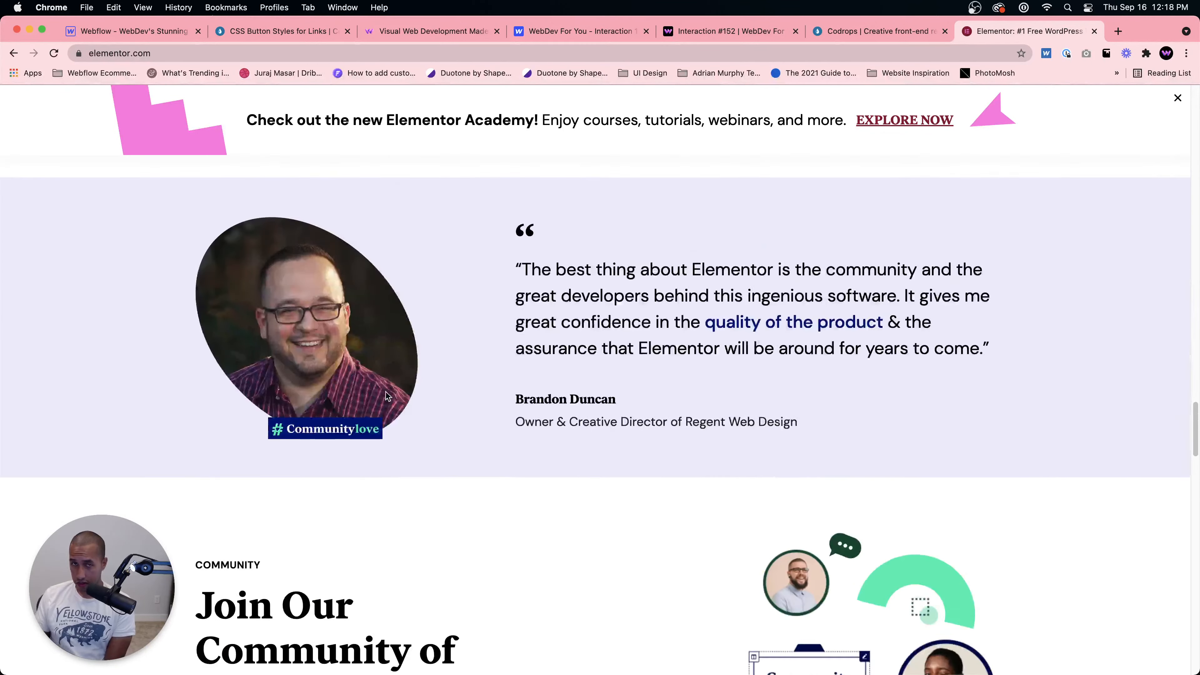
scroll(391, 396, up, 5)
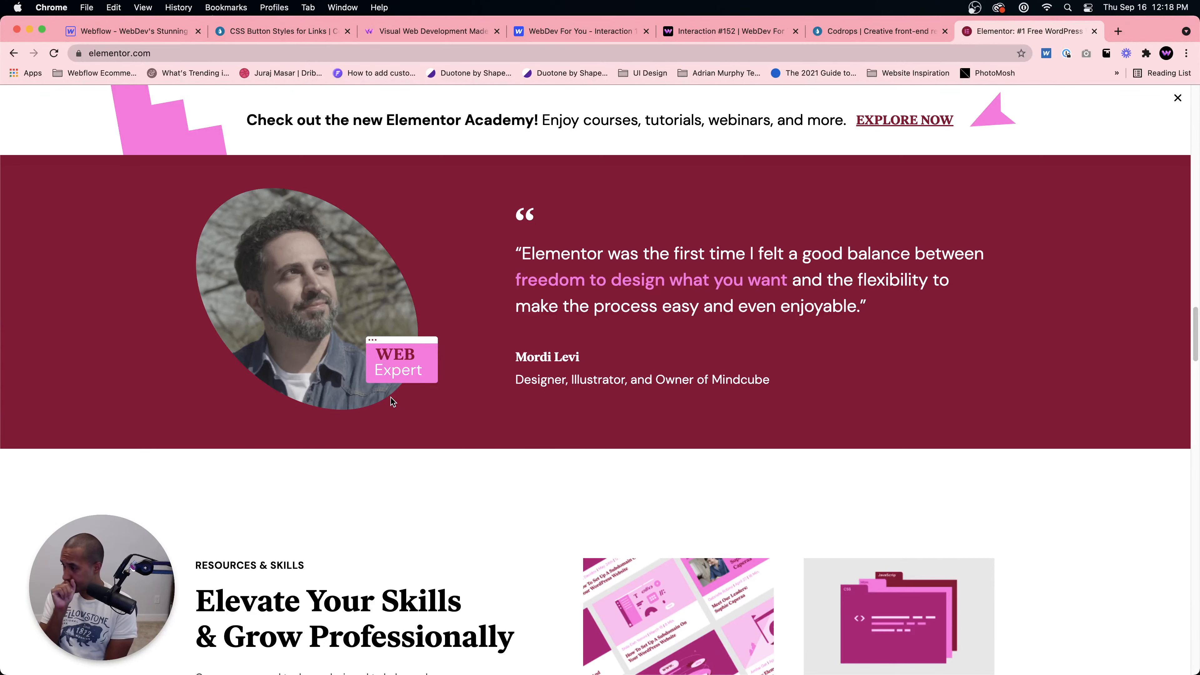
scroll(400, 402, up, 20)
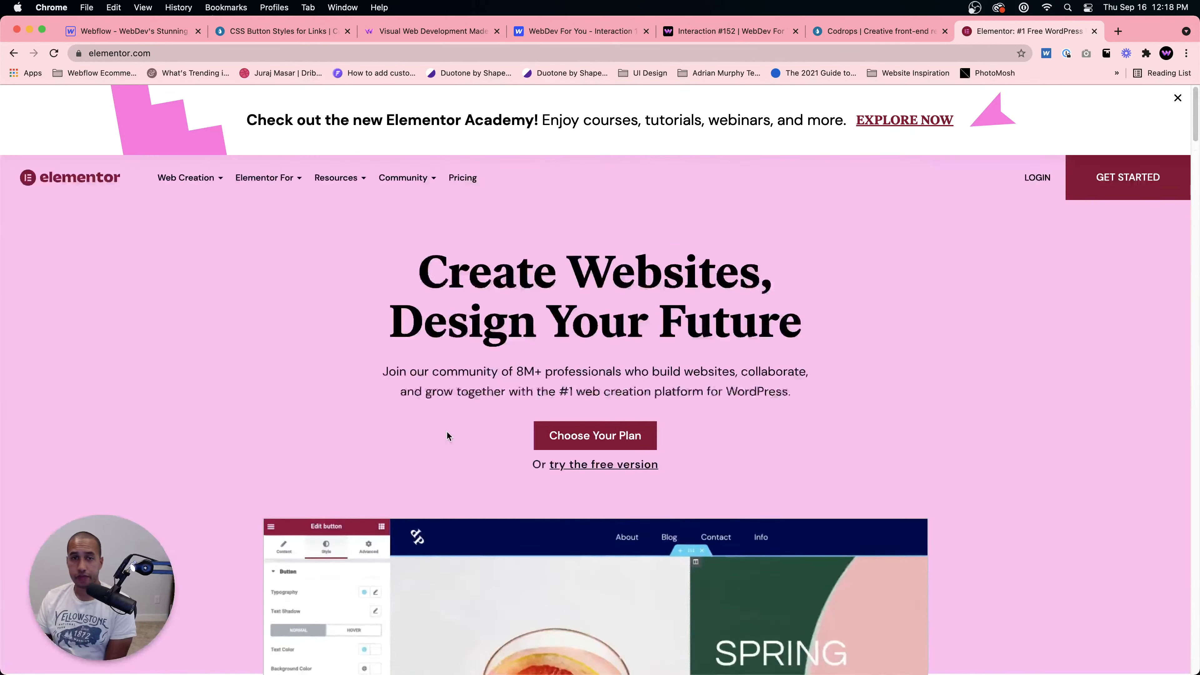
scroll(447, 434, down, 7)
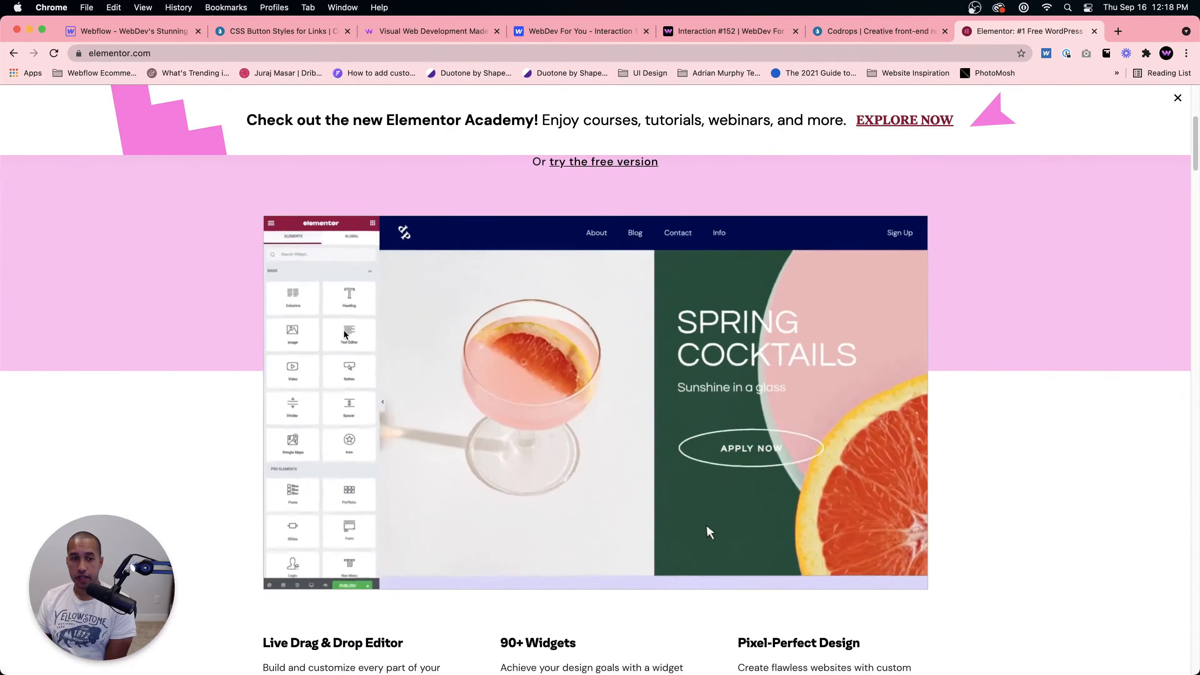
scroll(341, 458, down, 10)
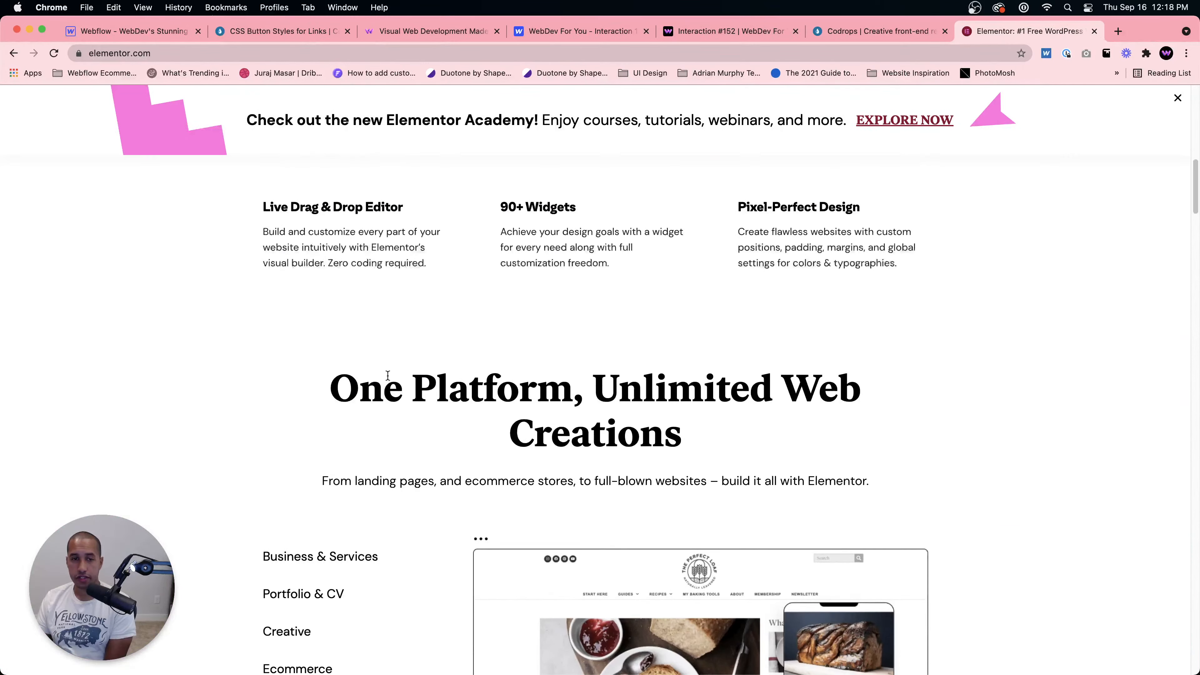
scroll(389, 381, down, 10)
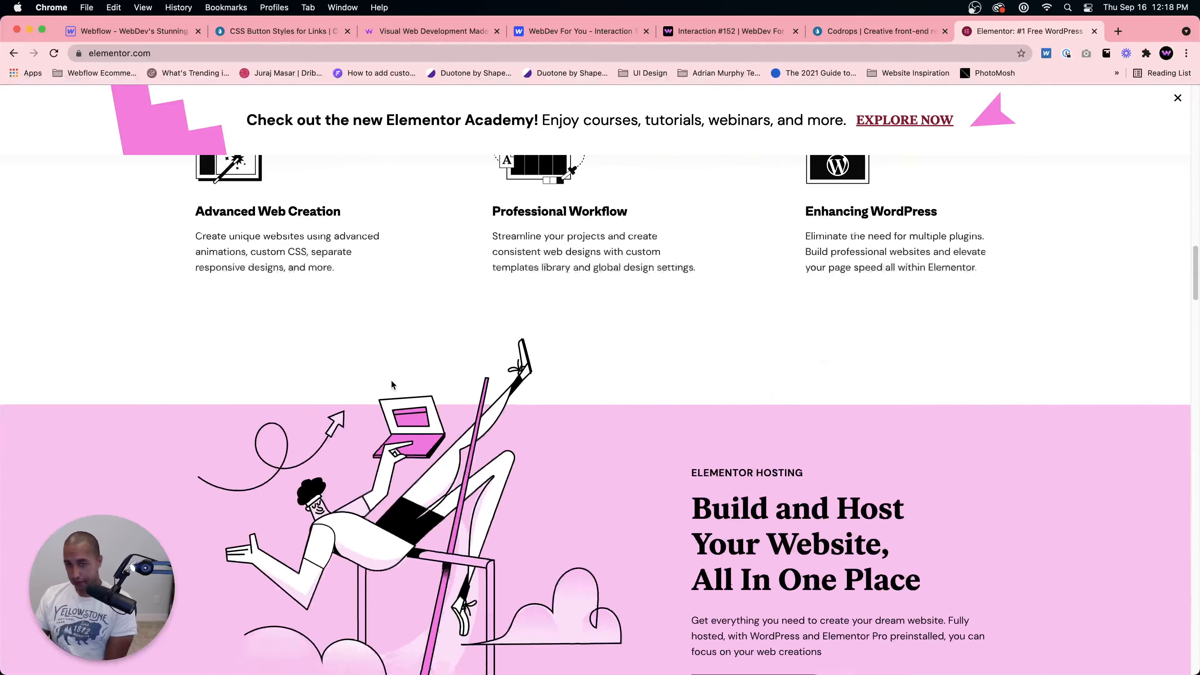
scroll(391, 381, down, 10)
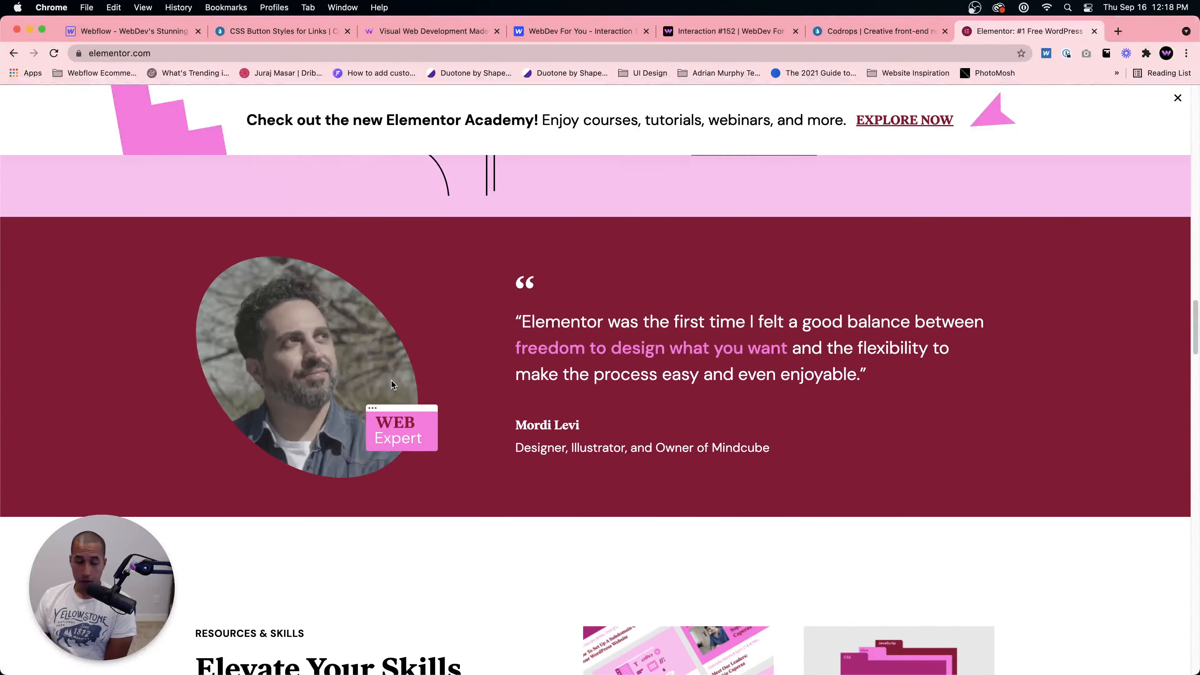
scroll(390, 384, down, 6)
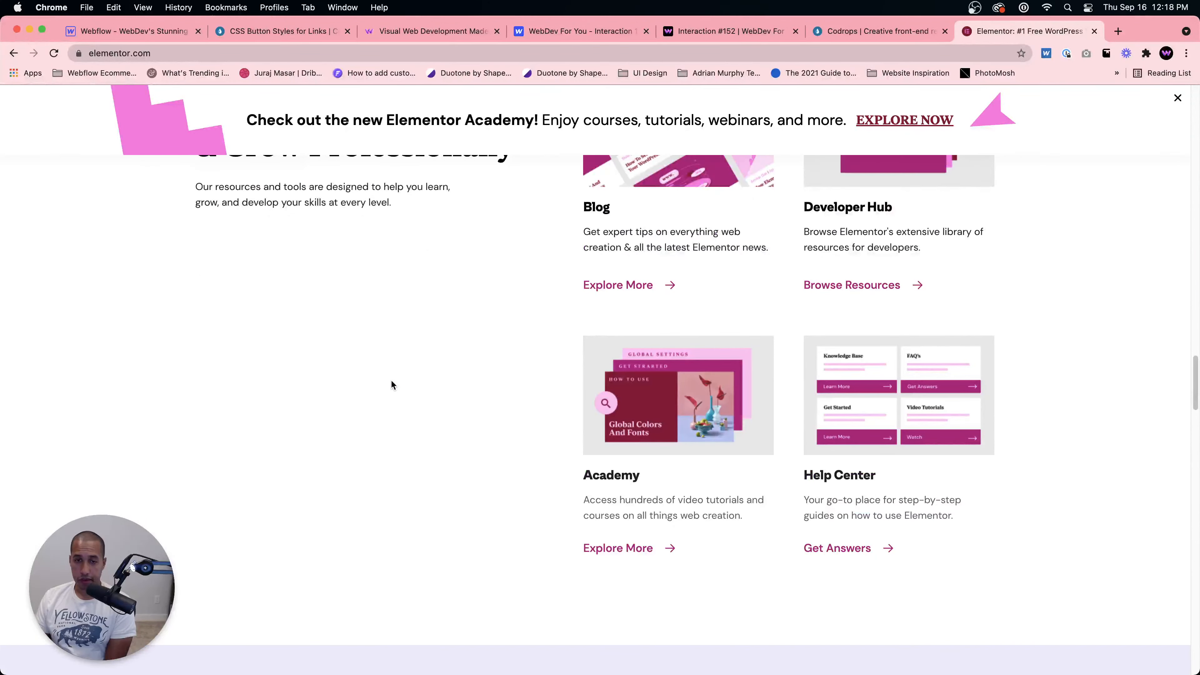
Step: Scroll through the rest of the Elementor homepage and back up to the top
scroll(391, 384, down, 4)
scroll(392, 384, down, 6)
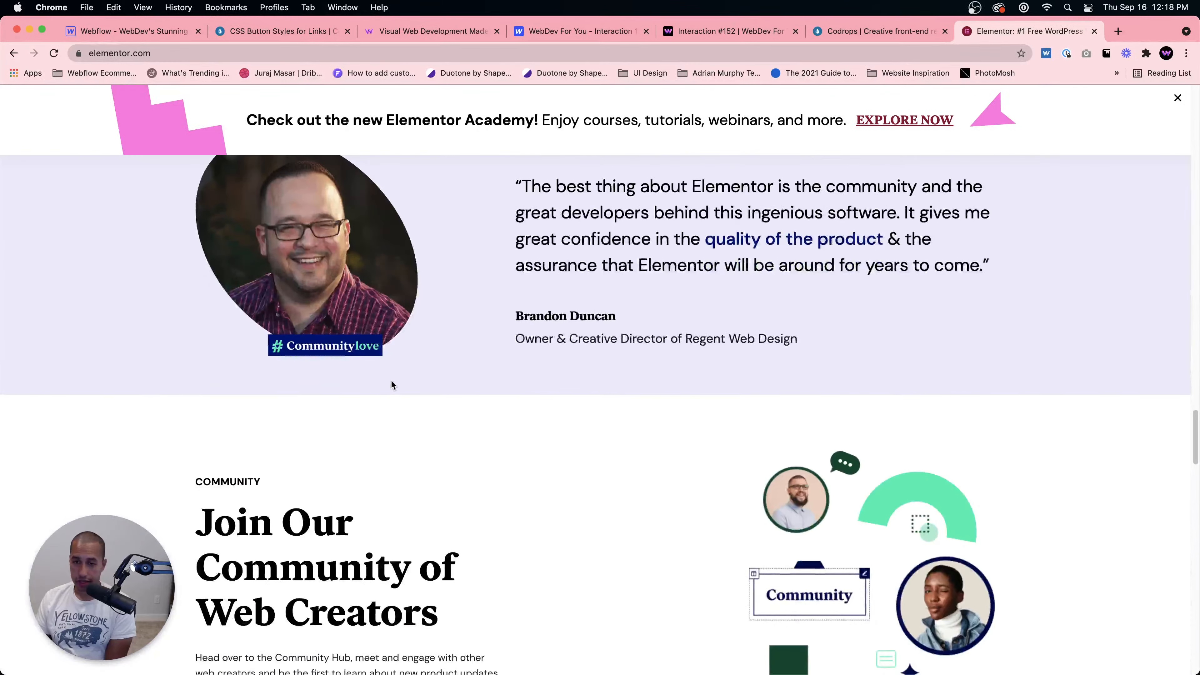
scroll(434, 431, down, 2)
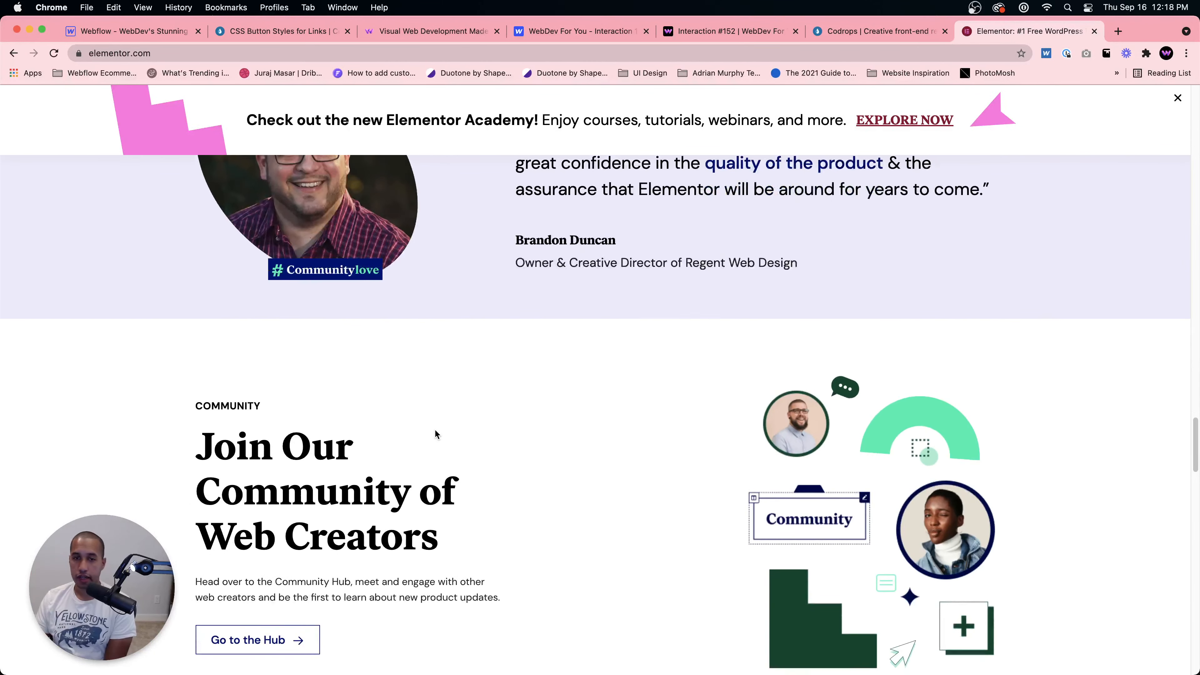
scroll(435, 430, down, 11)
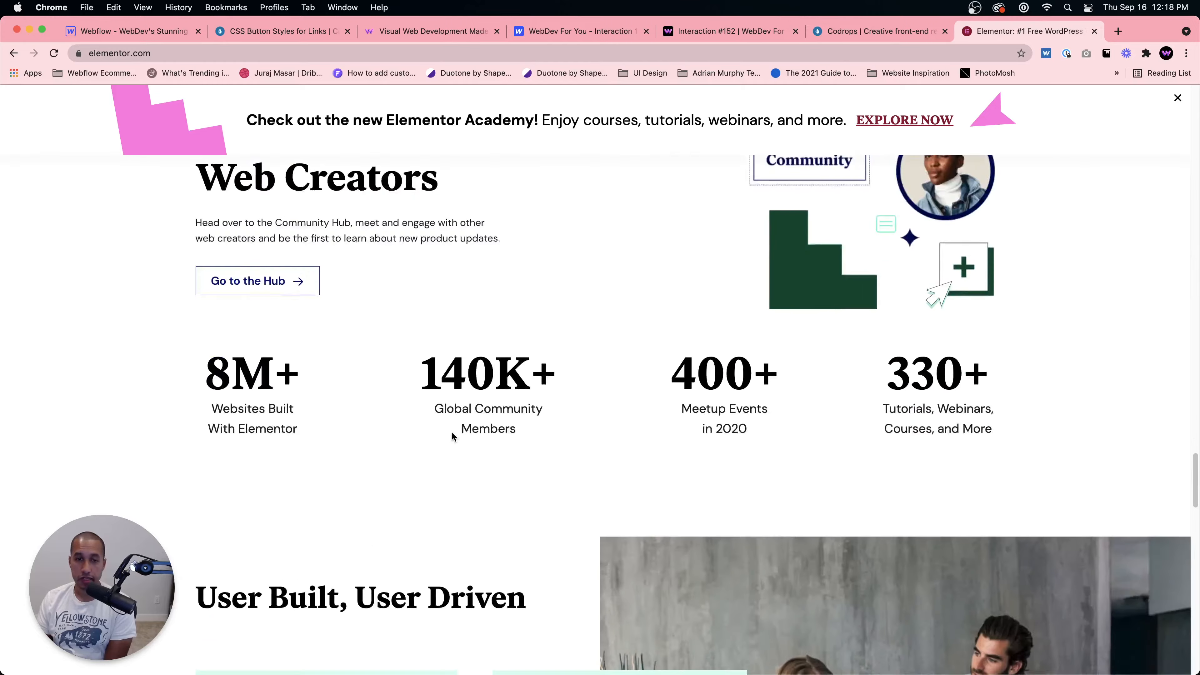
scroll(452, 434, down, 16)
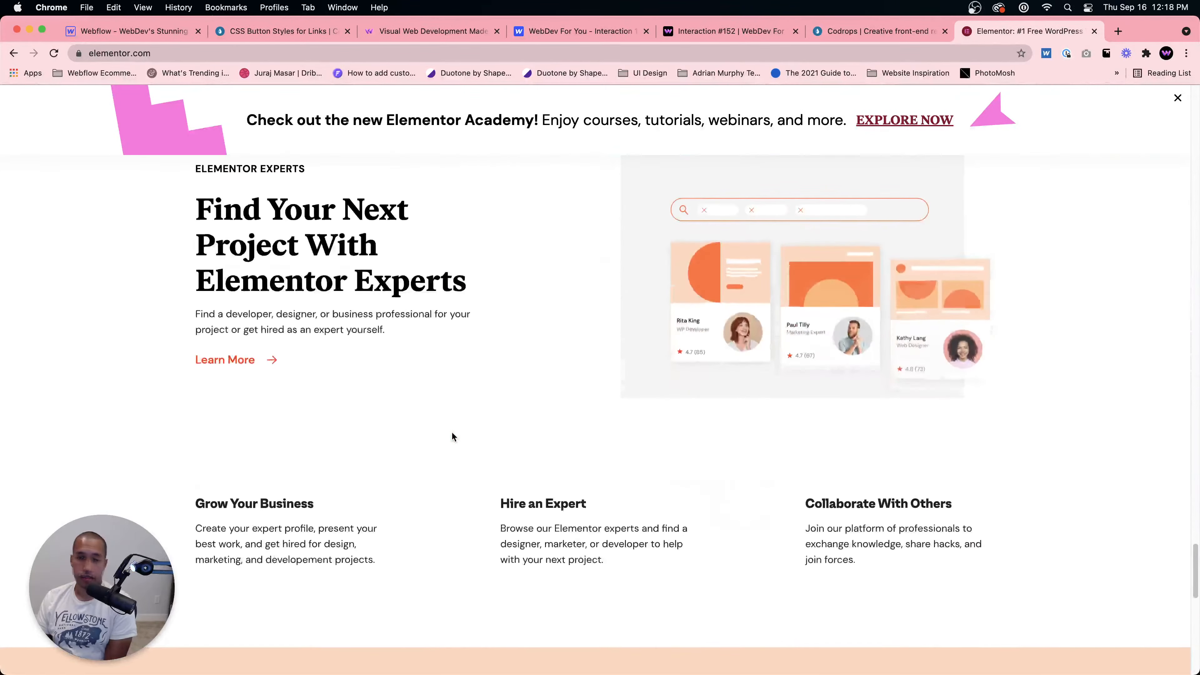
scroll(452, 436, down, 6)
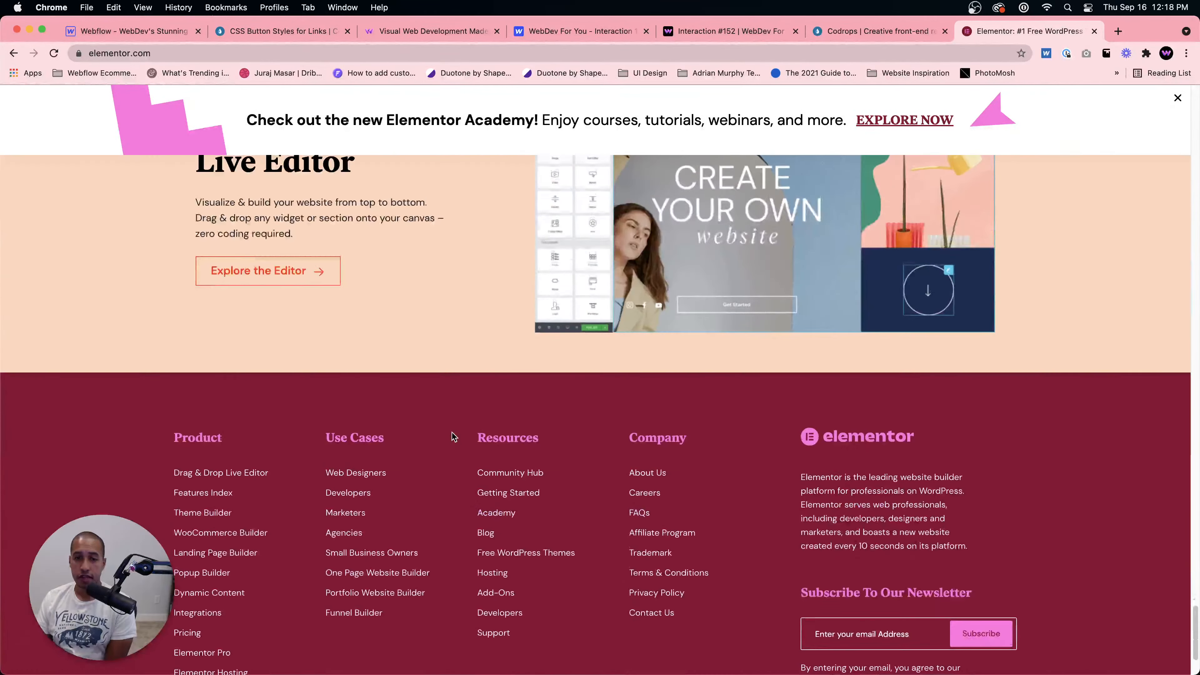
scroll(452, 436, up, 20)
scroll(452, 436, up, 20)
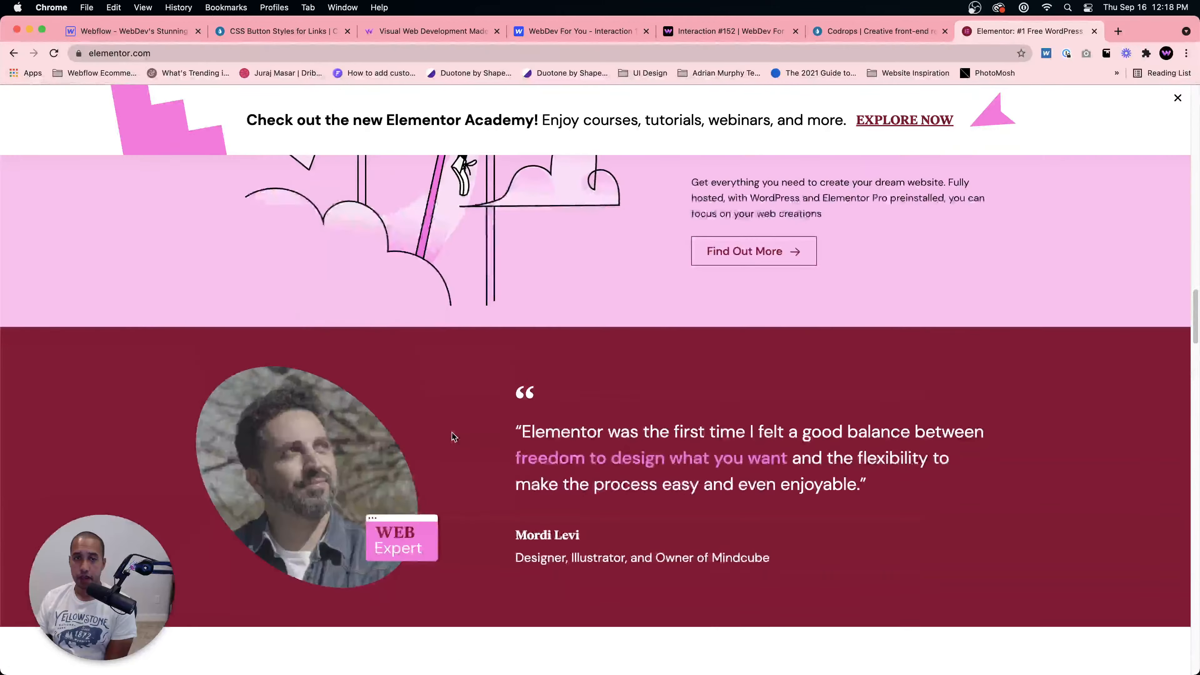
scroll(452, 434, up, 4)
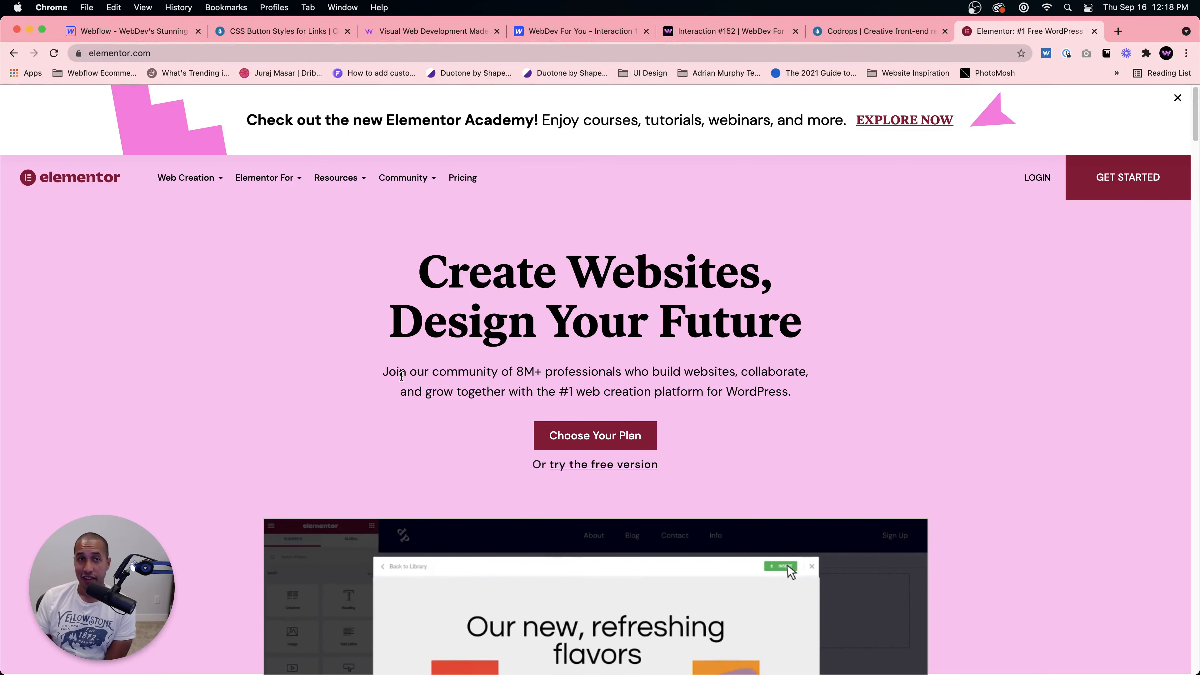
Step: Return to the Webflow Designer tab, open a new tab and search Google for webflow gdpr
click(153, 32)
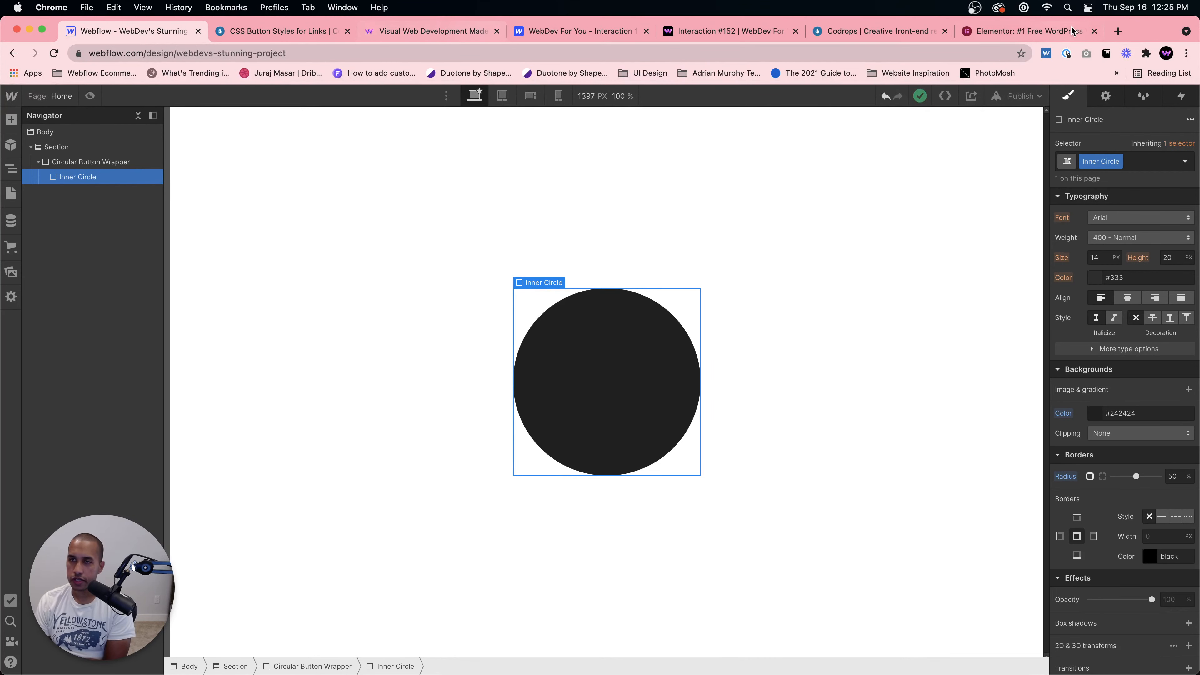
key(super+t)
text(webflow g)
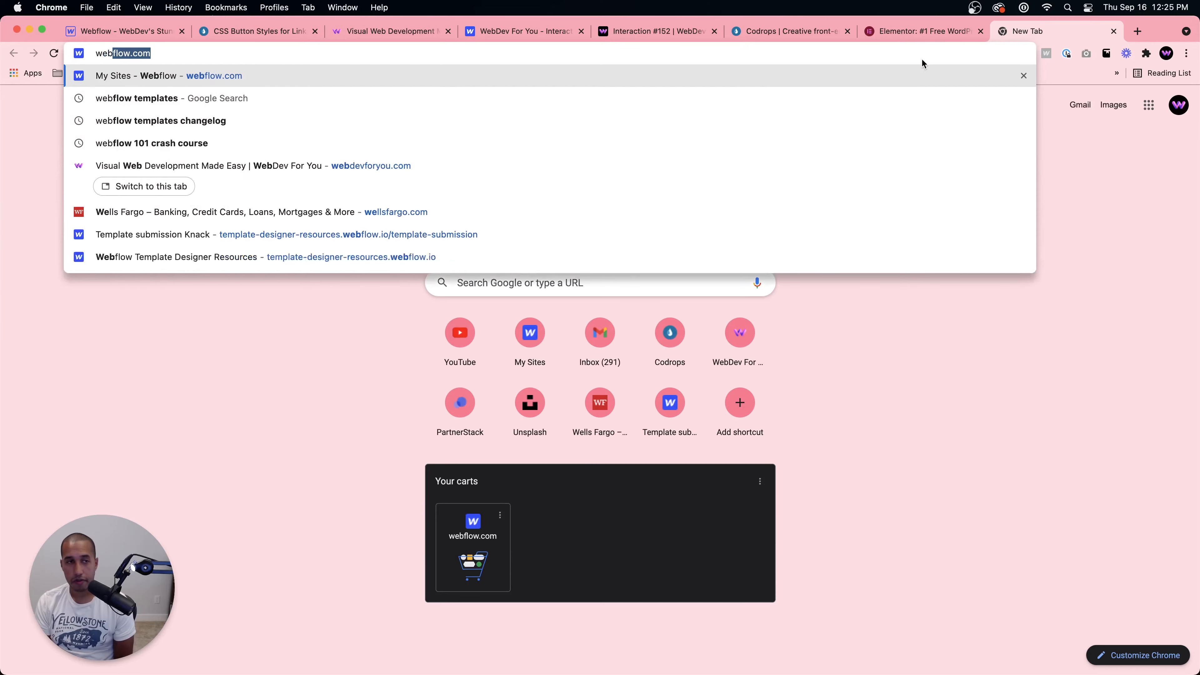
text(dpr)
key(Return)
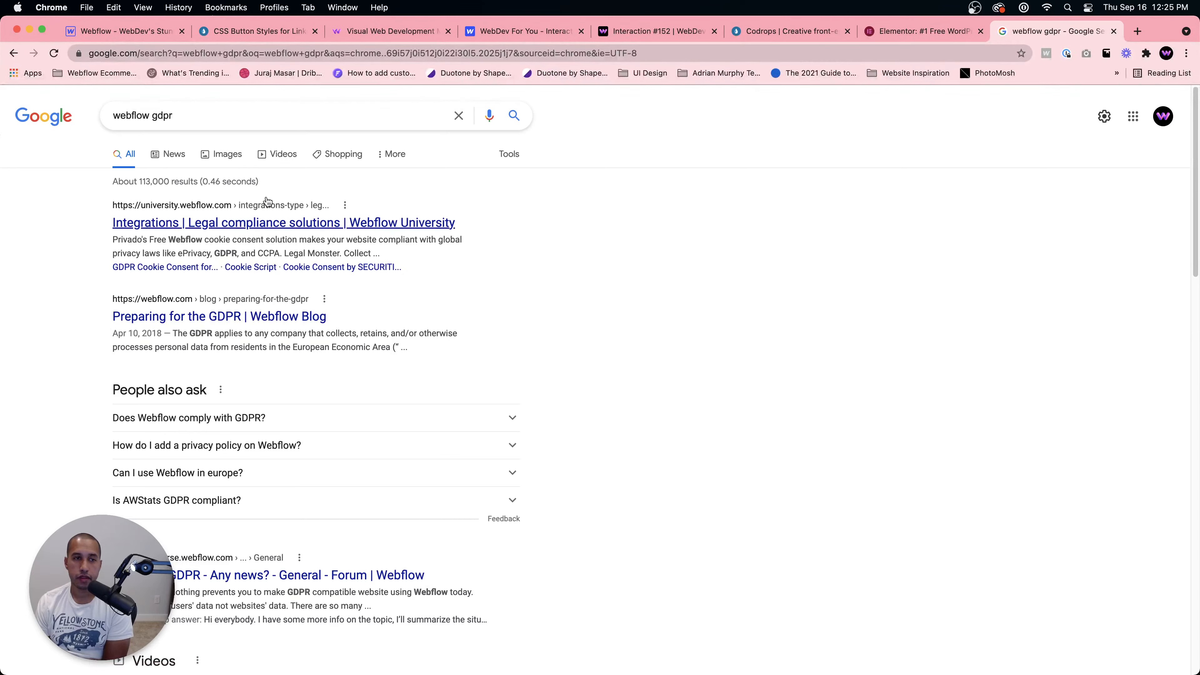
Step: Refine the Google search to webflow gdpr ecommerce
click(255, 118)
text(ecommerce)
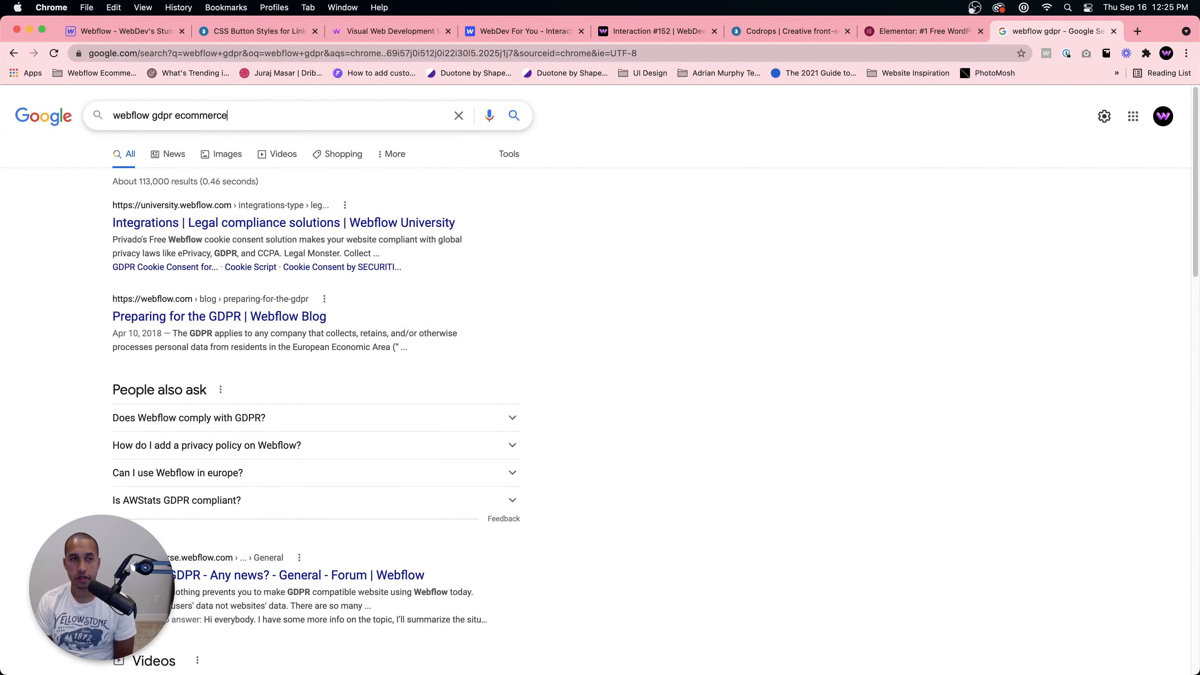
key(Return)
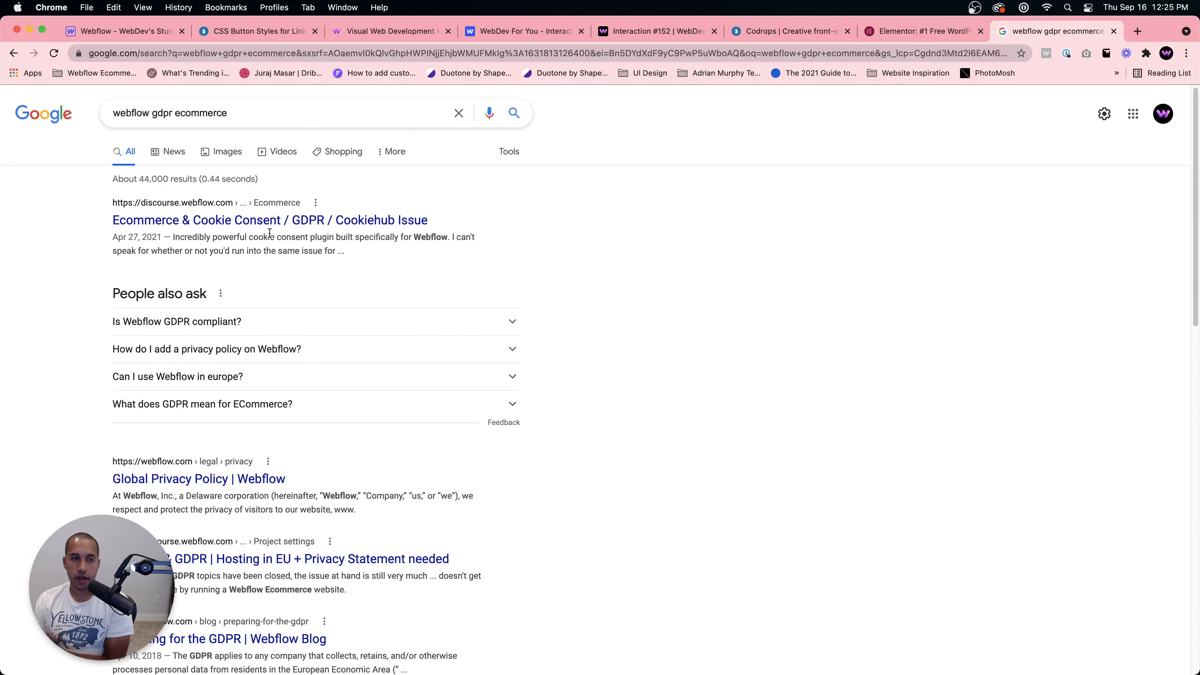
Step: Scroll the results and open the Preparing for the GDPR Webflow Blog article
scroll(273, 235, down, 1)
scroll(274, 283, down, 5)
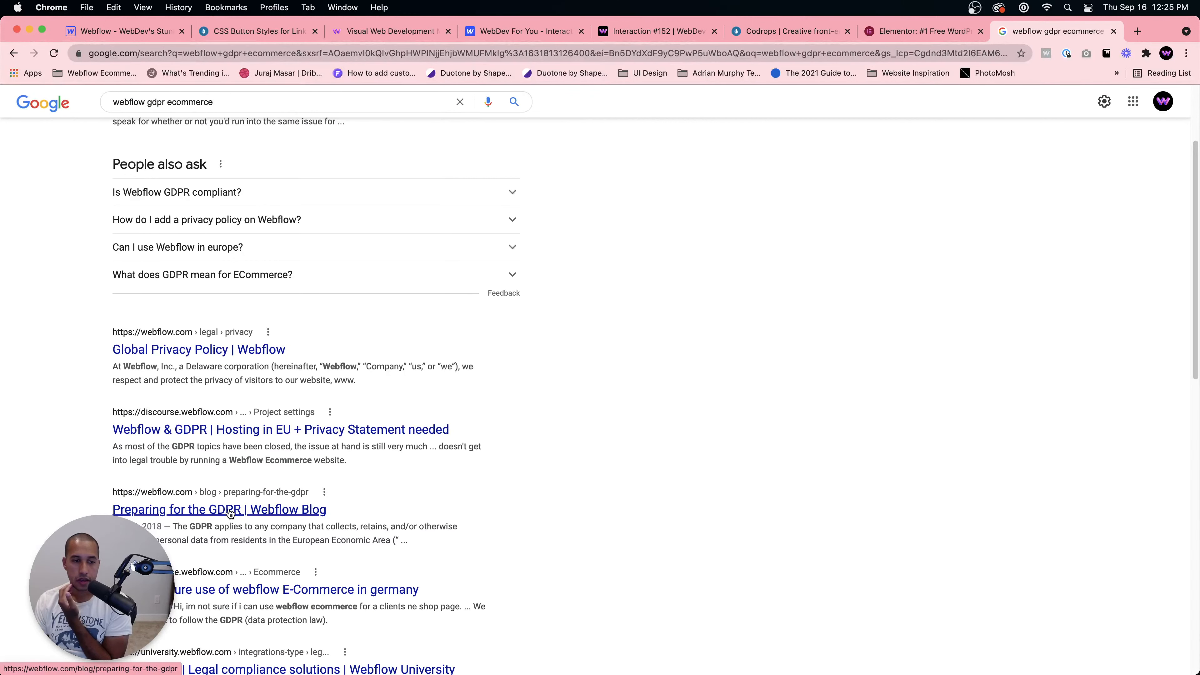
scroll(231, 510, down, 3)
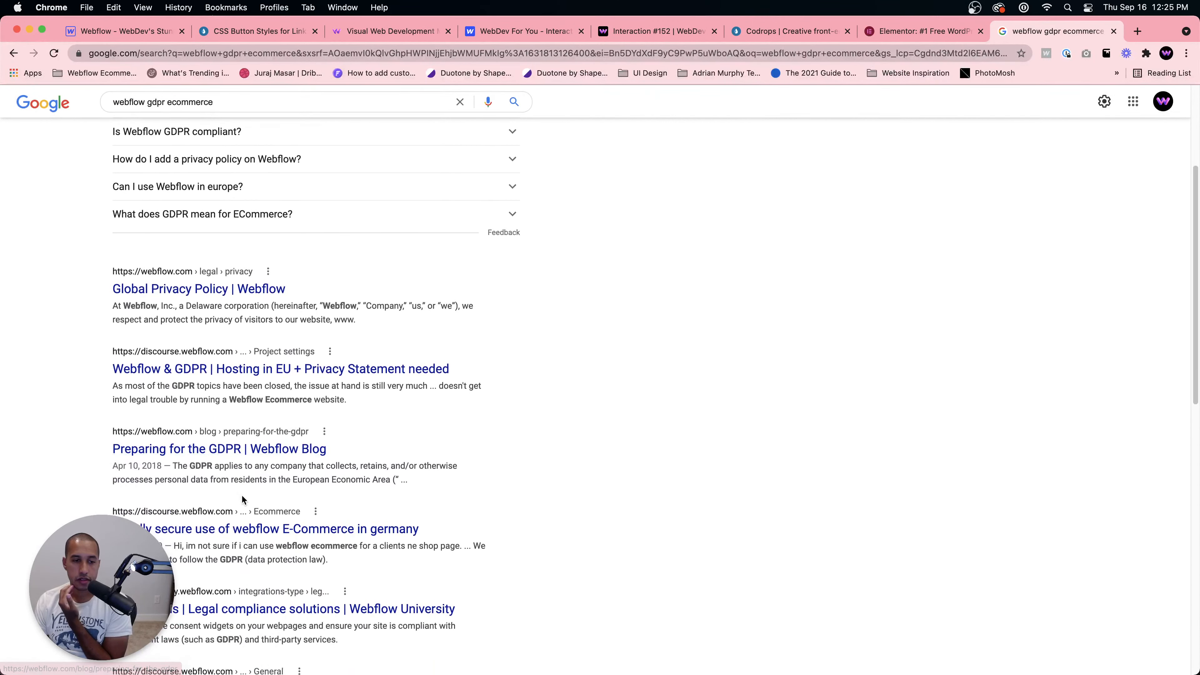
click(233, 448)
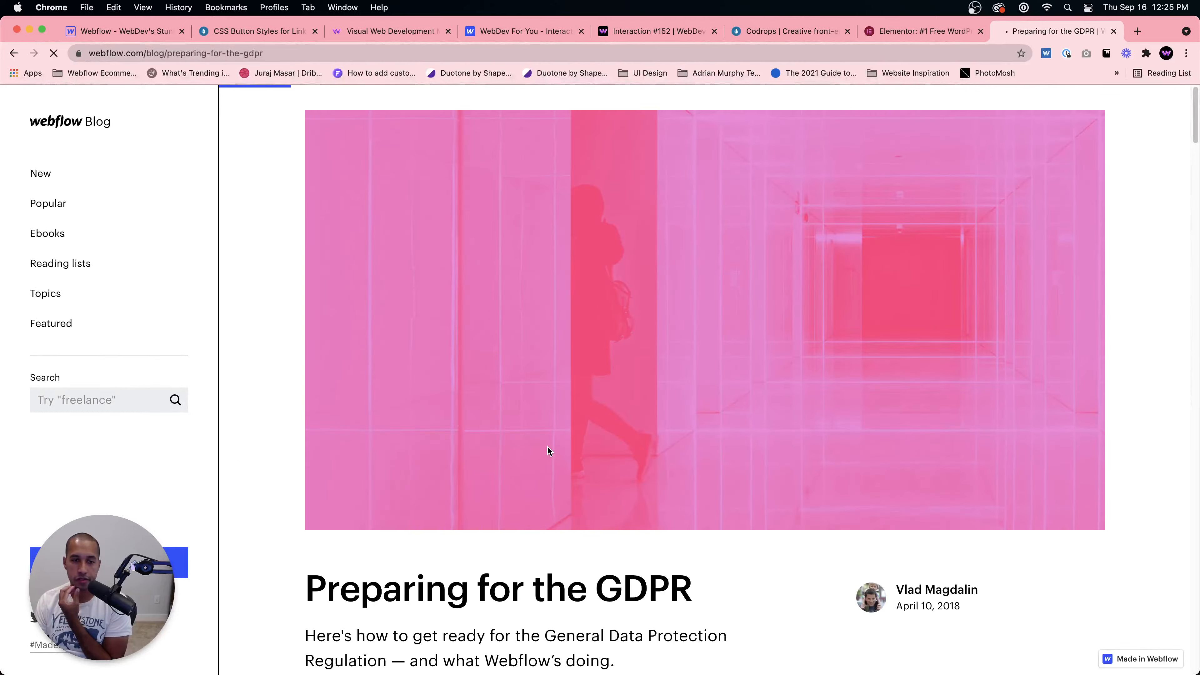
Step: Scroll through the GDPR blog article and go back to the search results
scroll(545, 446, down, 10)
scroll(542, 445, down, 9)
scroll(536, 445, up, 17)
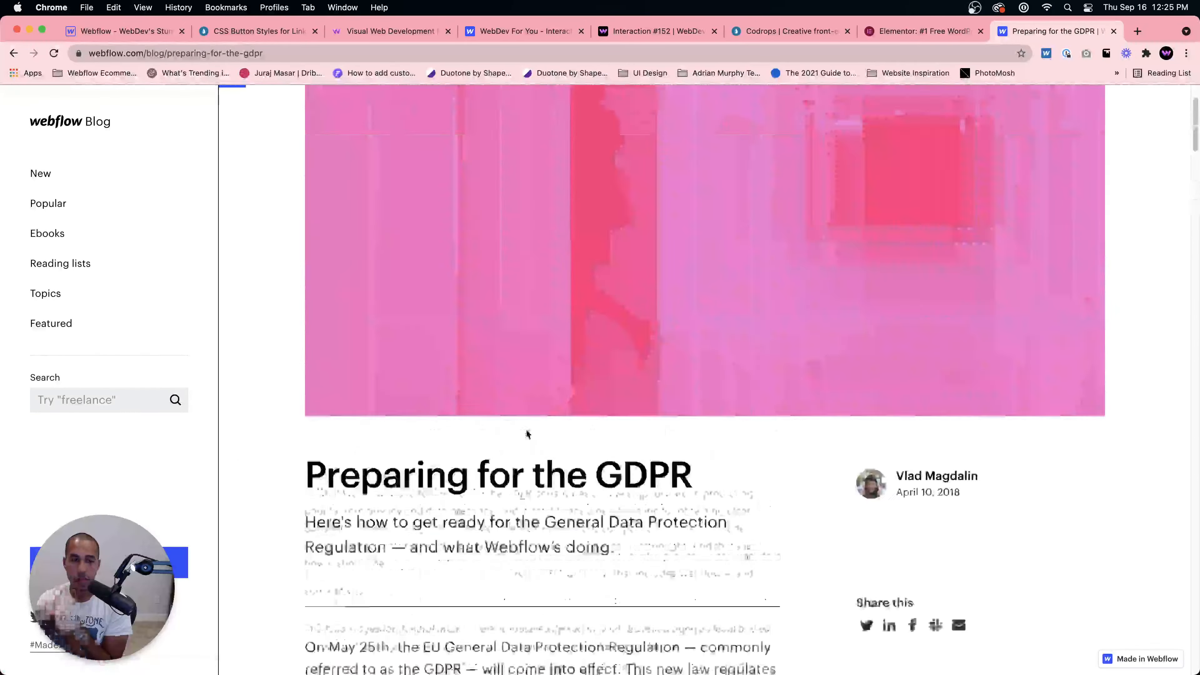
scroll(502, 398, down, 10)
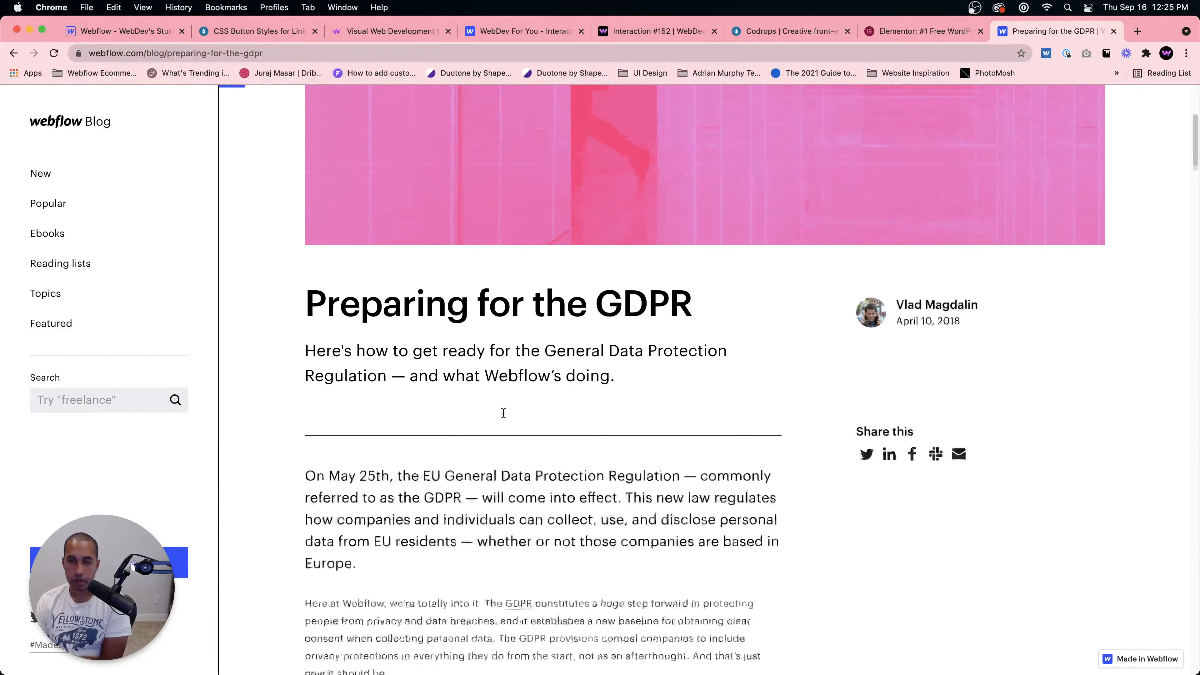
scroll(508, 414, up, 2)
scroll(507, 415, down, 12)
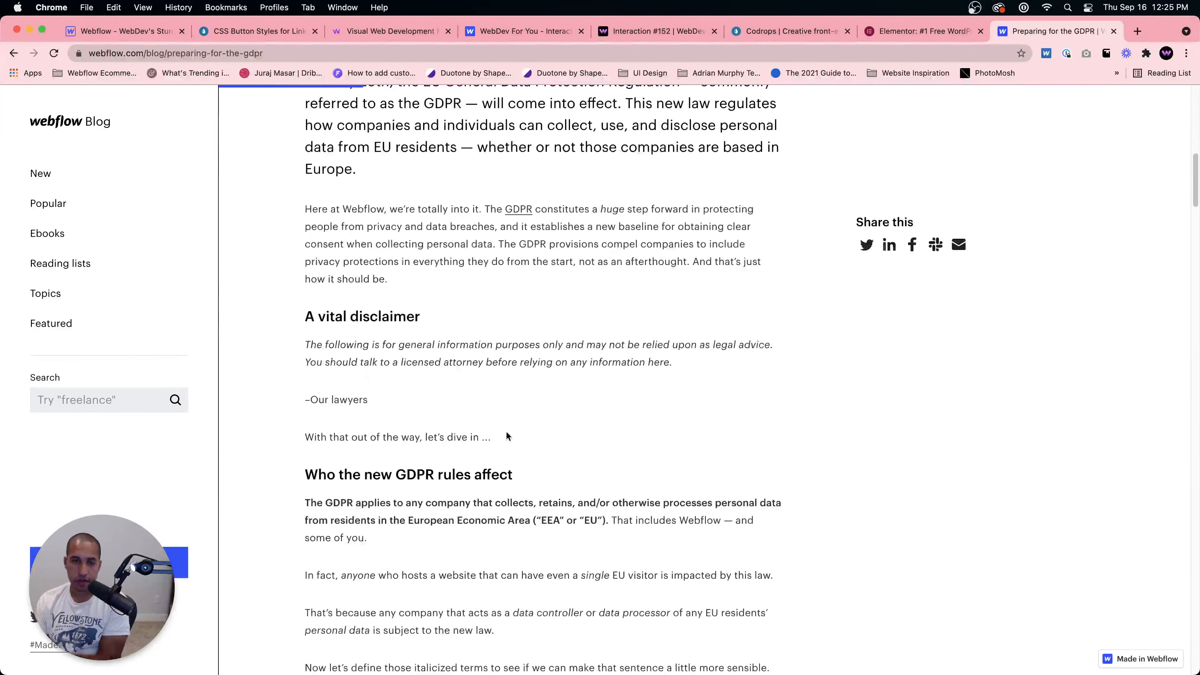
scroll(506, 420, down, 20)
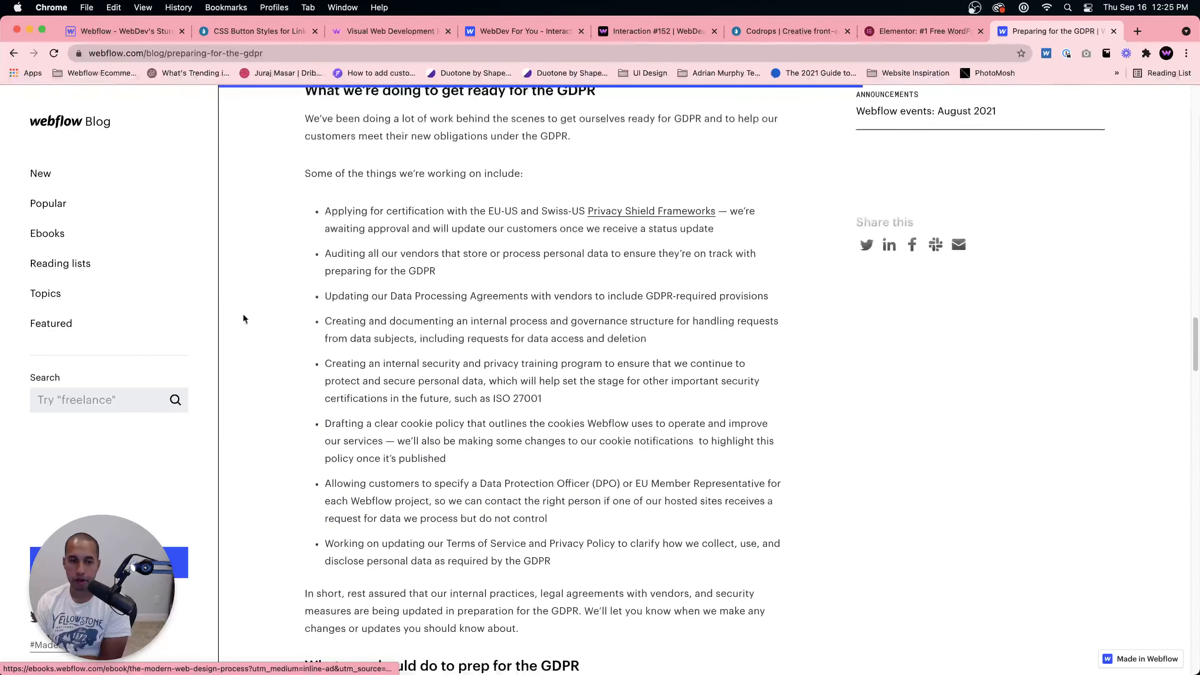
click(18, 55)
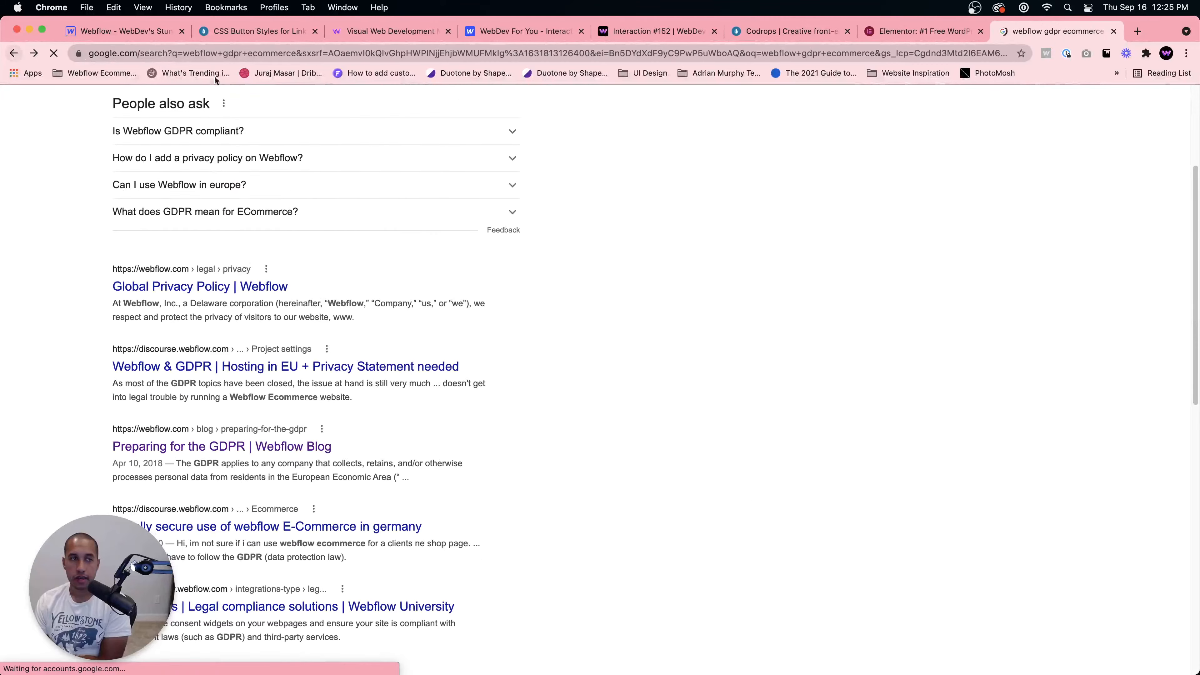
Step: Replace the search with webflow terms of service and run it
scroll(259, 162, up, 2)
triple_click(255, 115)
text(webflow)
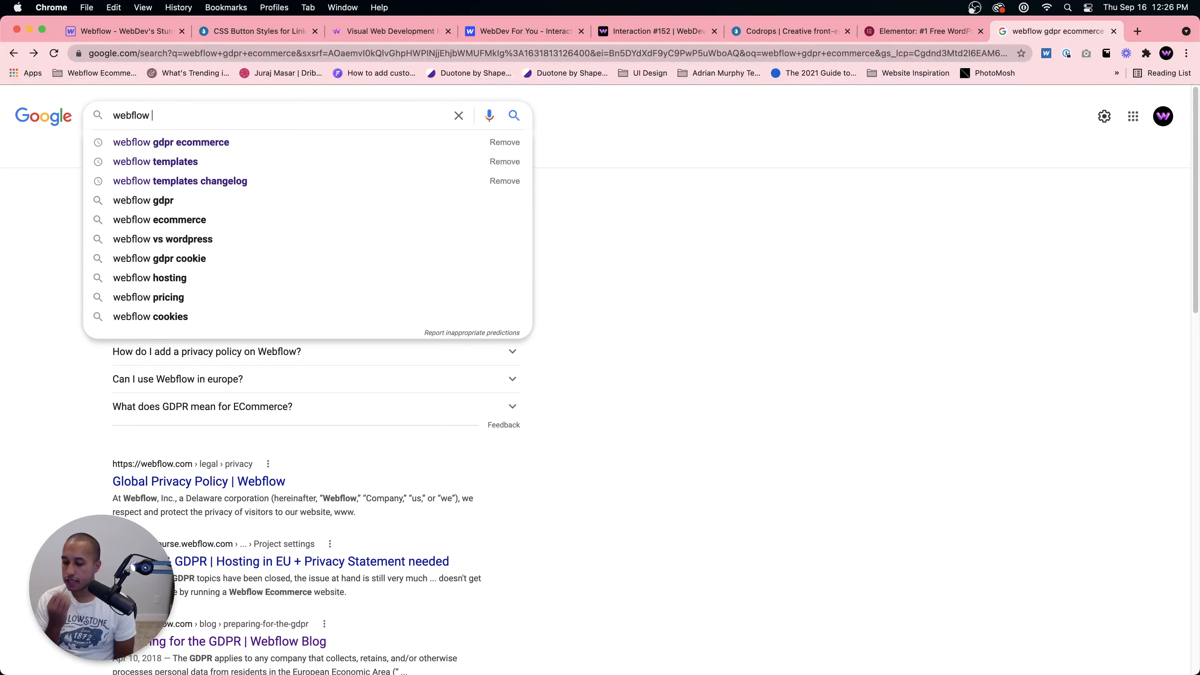
text( ter)
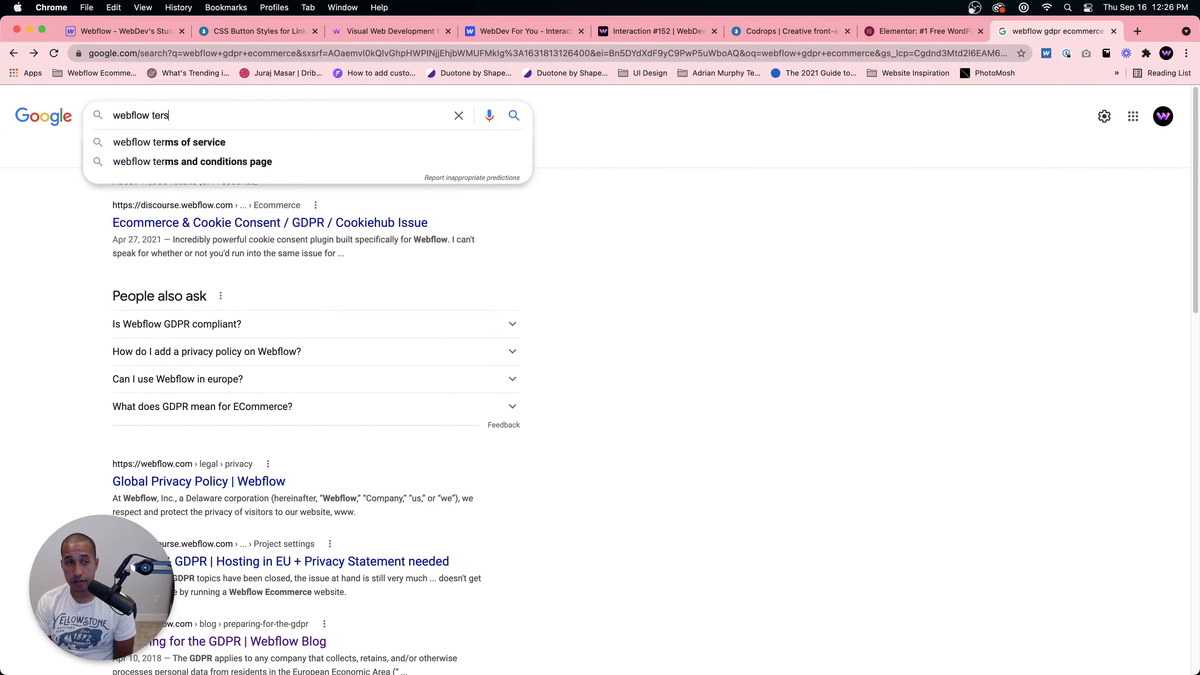
text(ms of service)
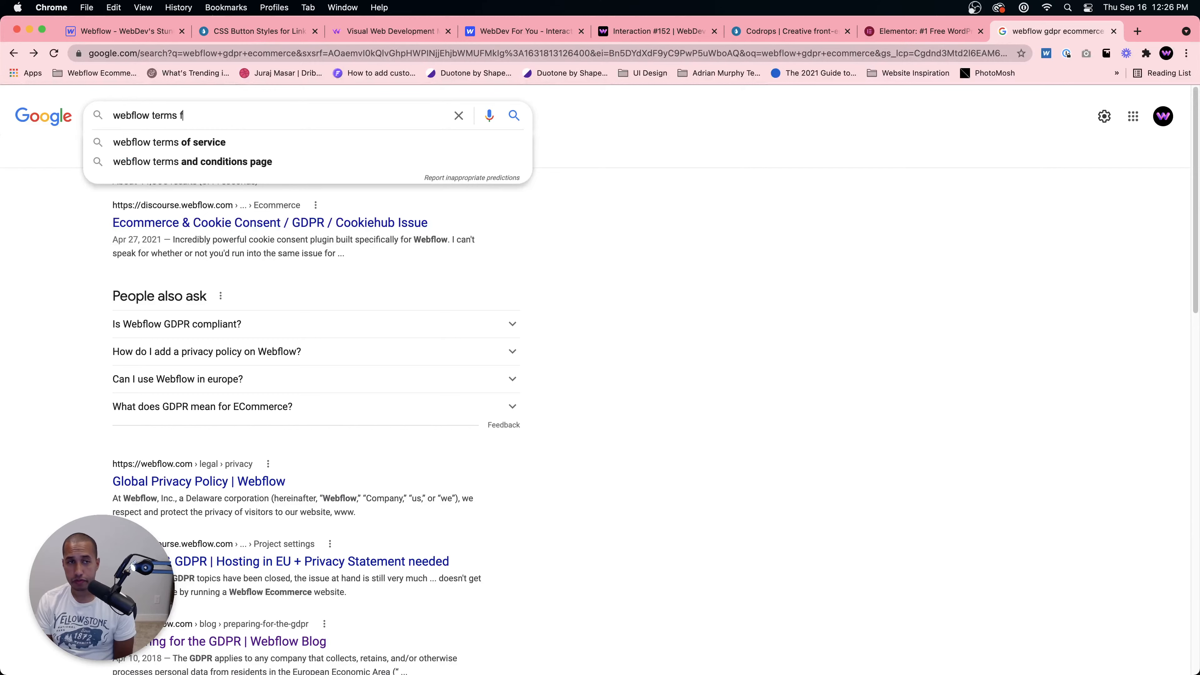
key(Return)
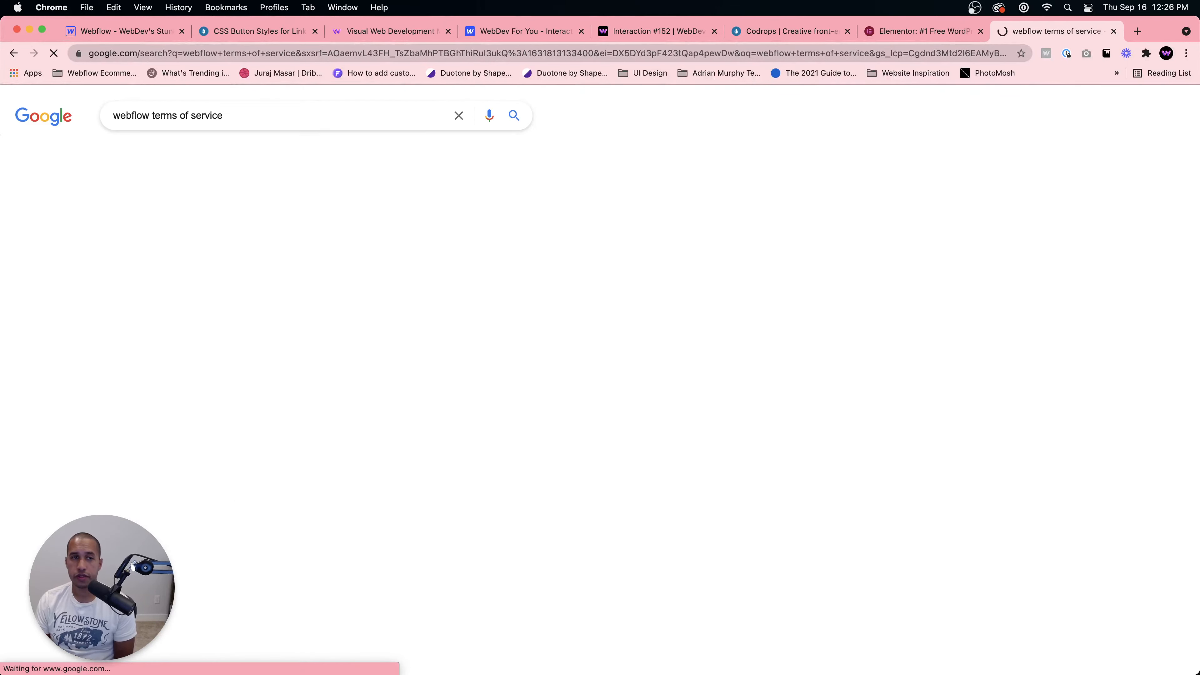
Step: Open Webflow's Terms of Service page, scroll through it and go back to the results
click(158, 222)
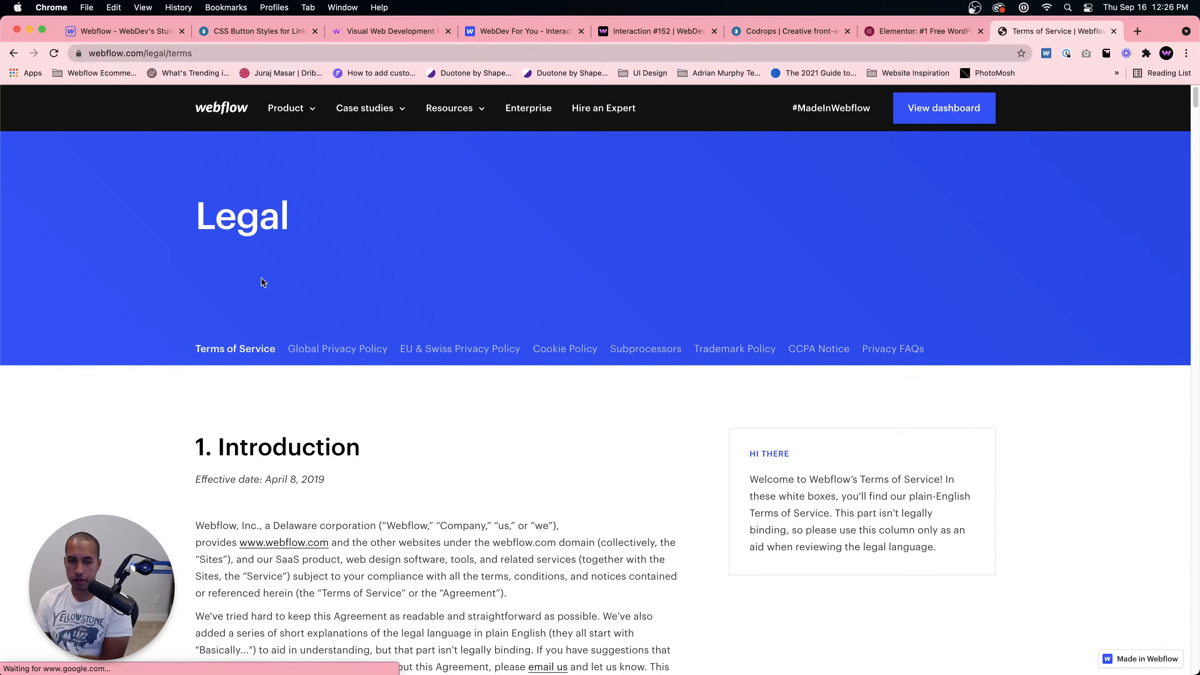
scroll(261, 279, down, 12)
scroll(307, 286, down, 15)
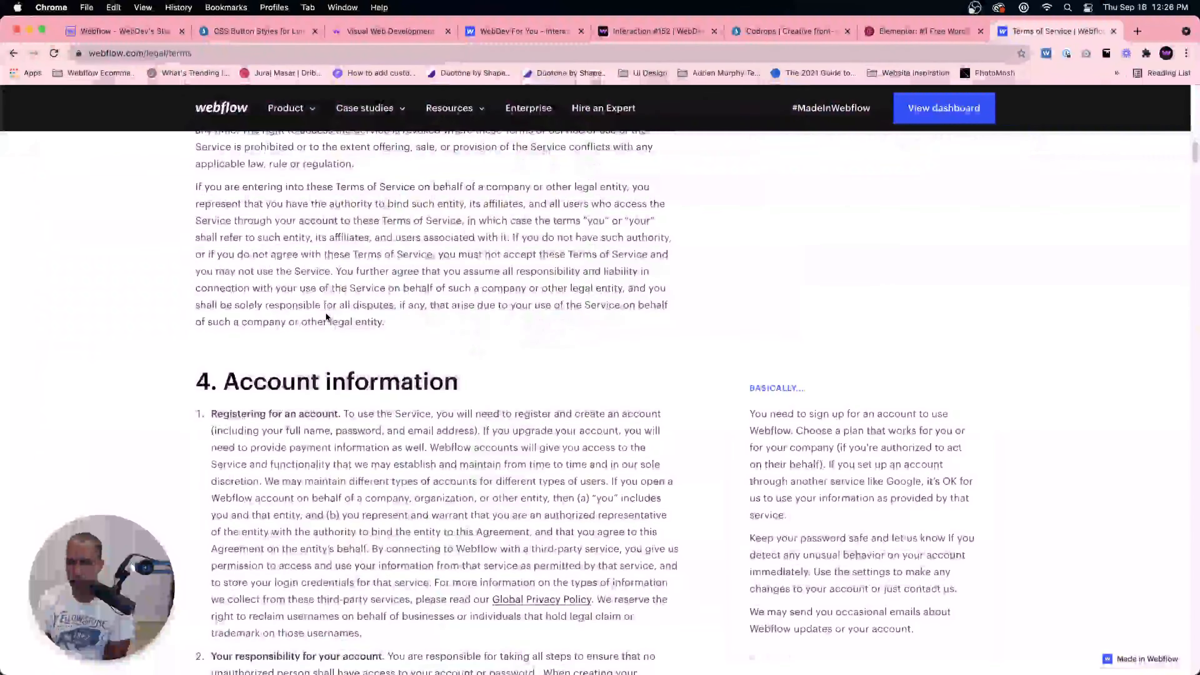
scroll(370, 344, down, 10)
scroll(383, 357, down, 15)
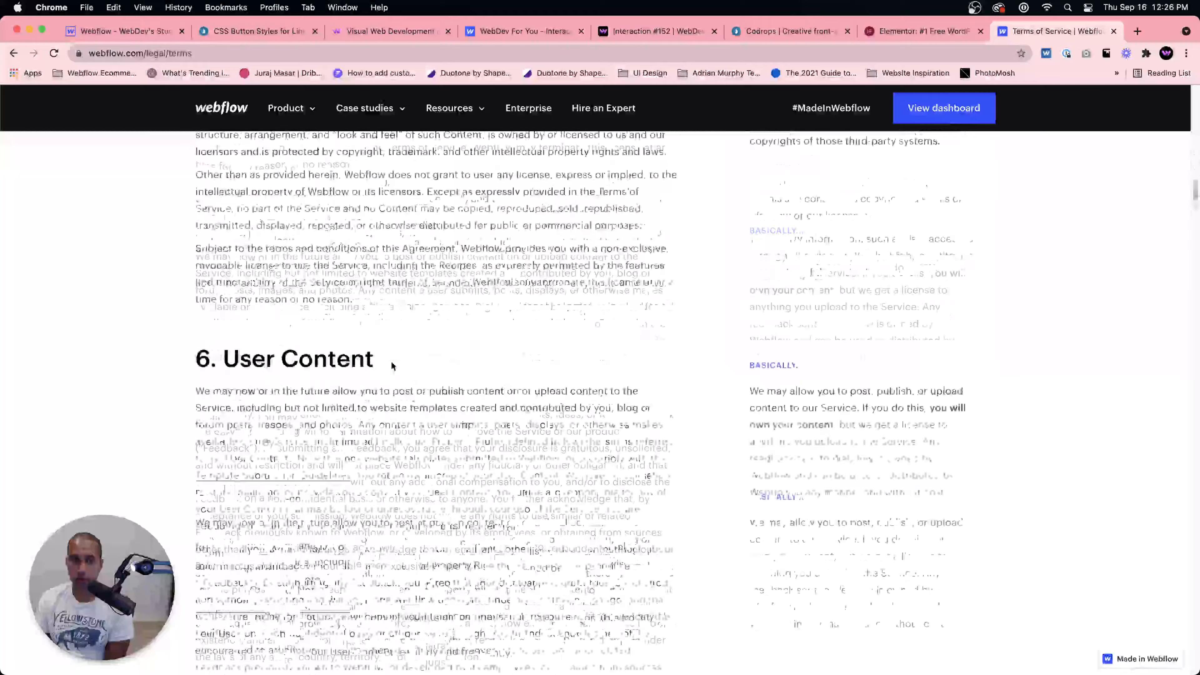
scroll(393, 366, down, 13)
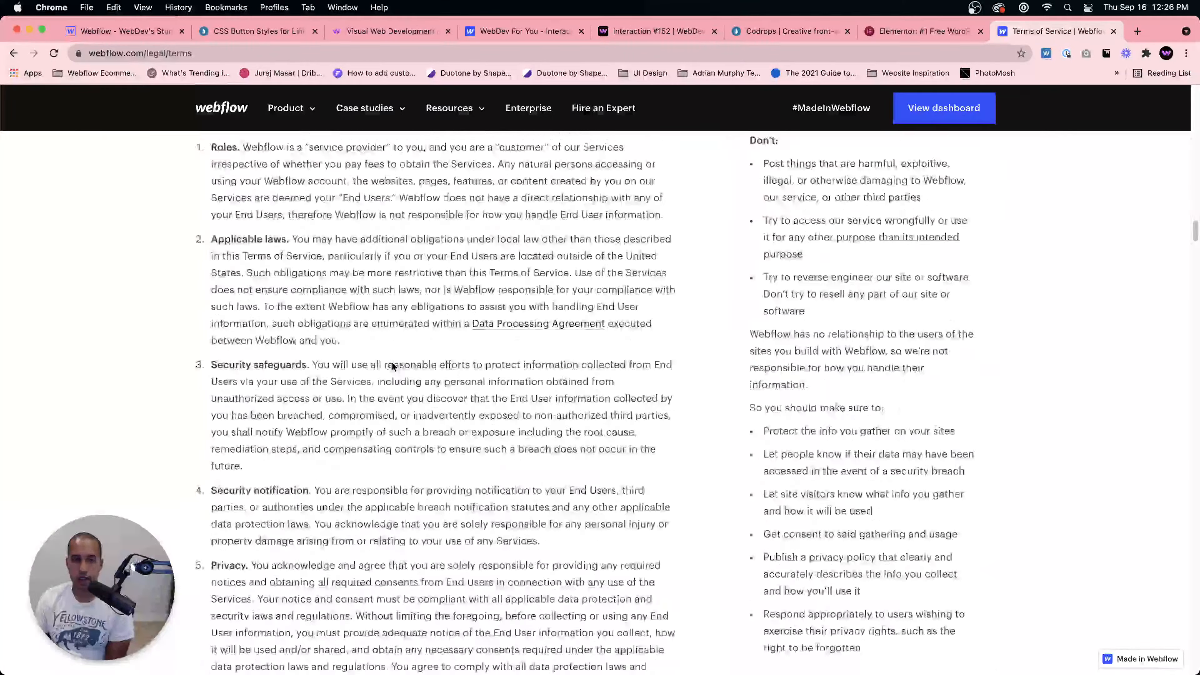
scroll(393, 366, up, 20)
click(13, 52)
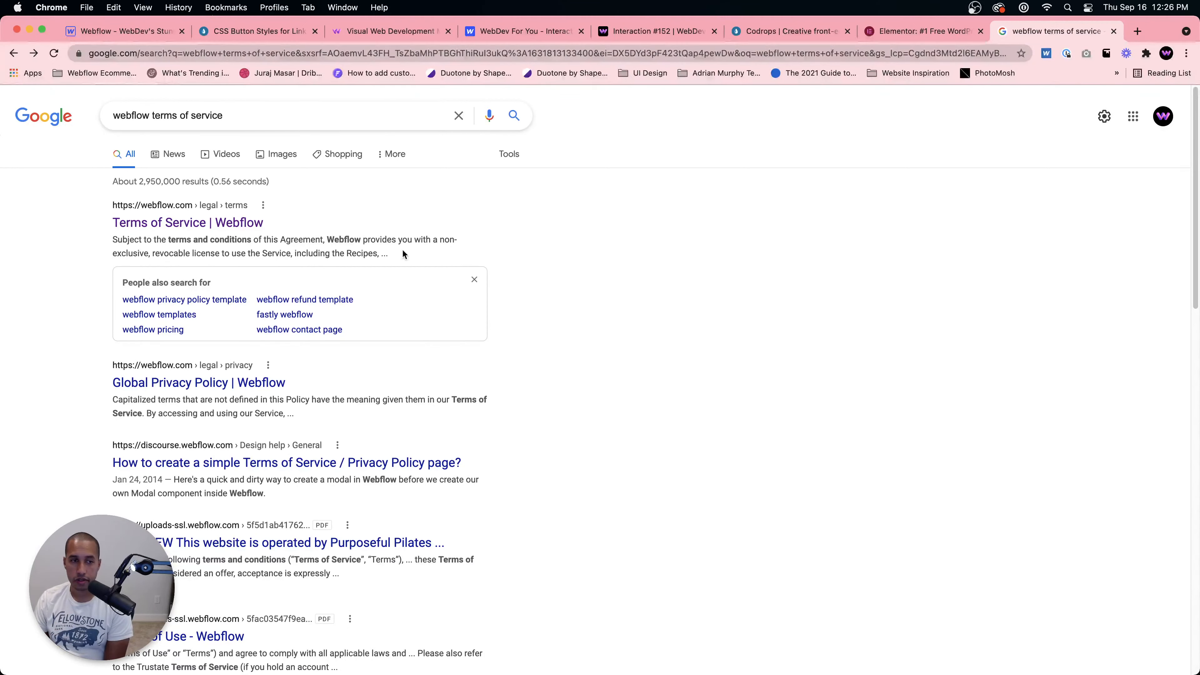
Step: Open Webflow's Global Privacy Policy page and scroll through its sections
click(233, 385)
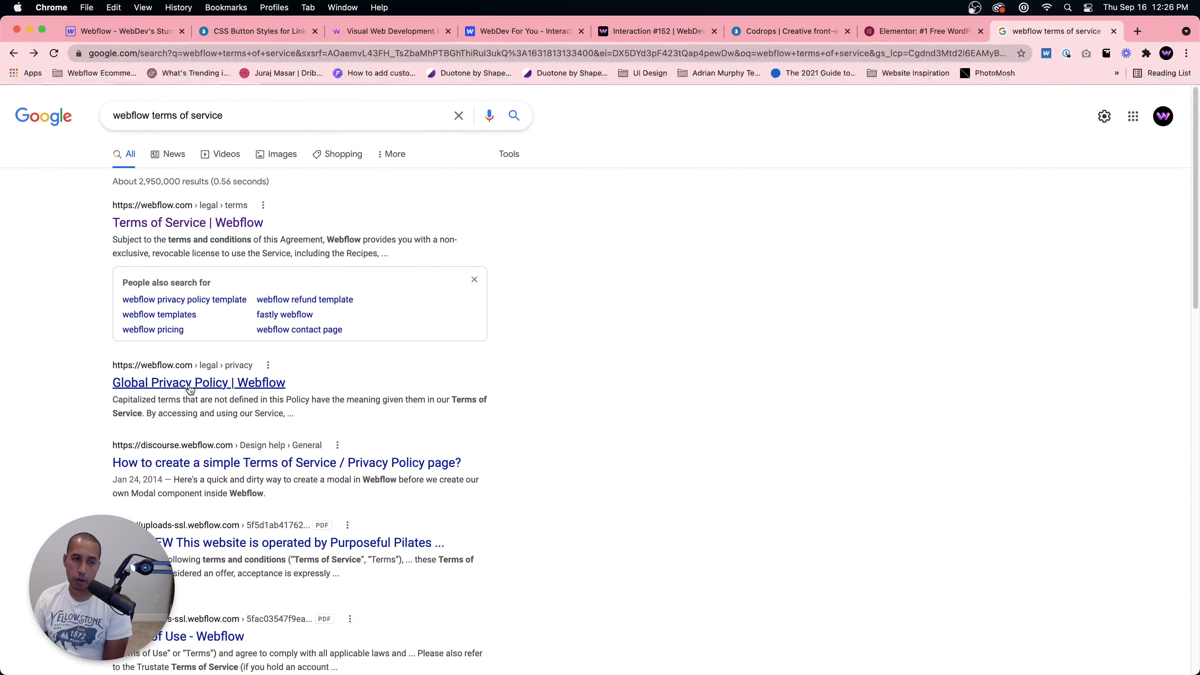
scroll(432, 455, down, 14)
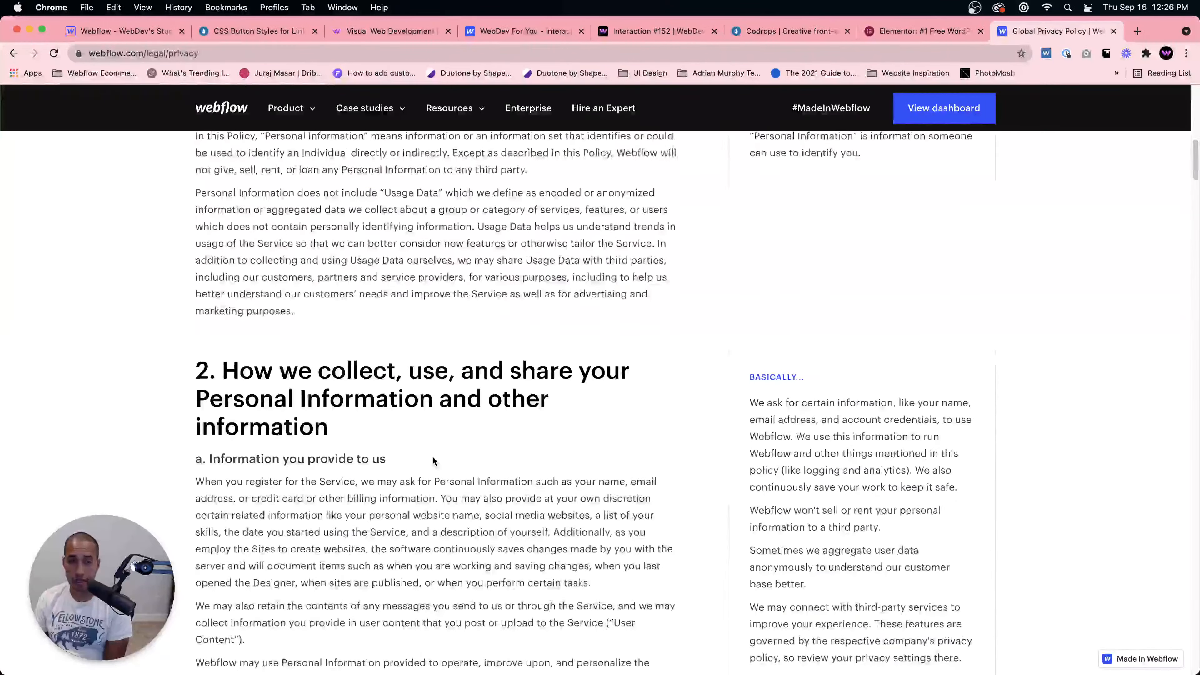
scroll(432, 456, up, 12)
scroll(432, 456, down, 12)
scroll(433, 455, down, 10)
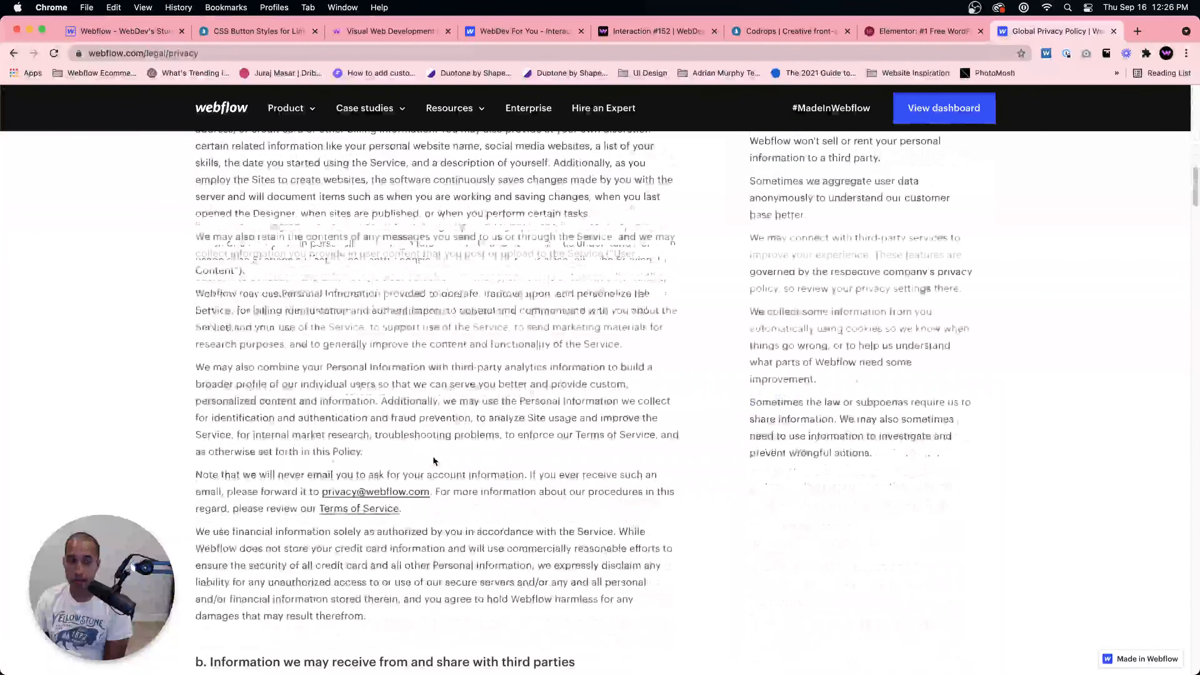
scroll(428, 454, down, 10)
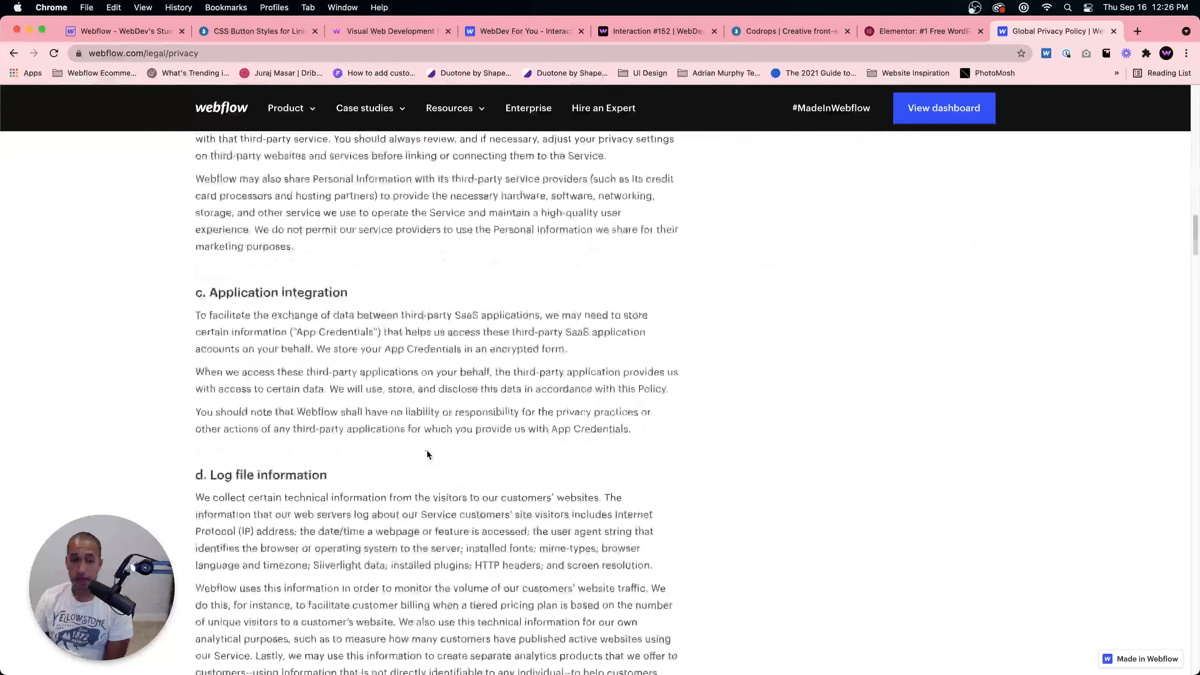
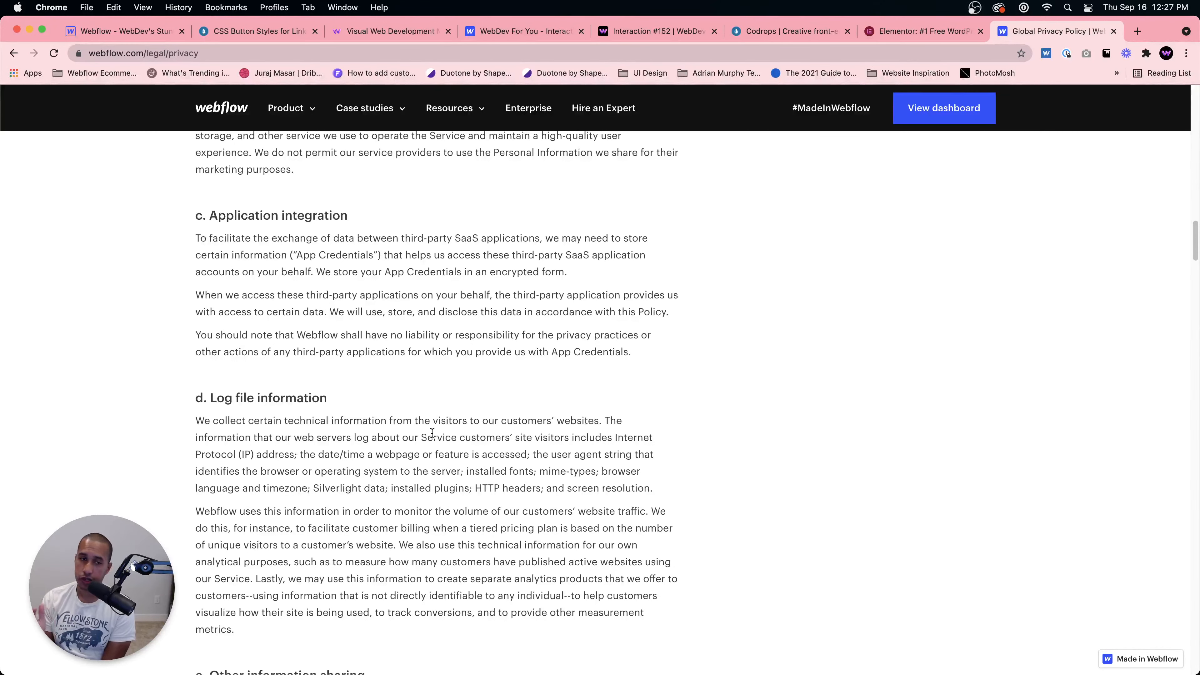
Step: Open a new browser tab and search Google for client billing
click(133, 33)
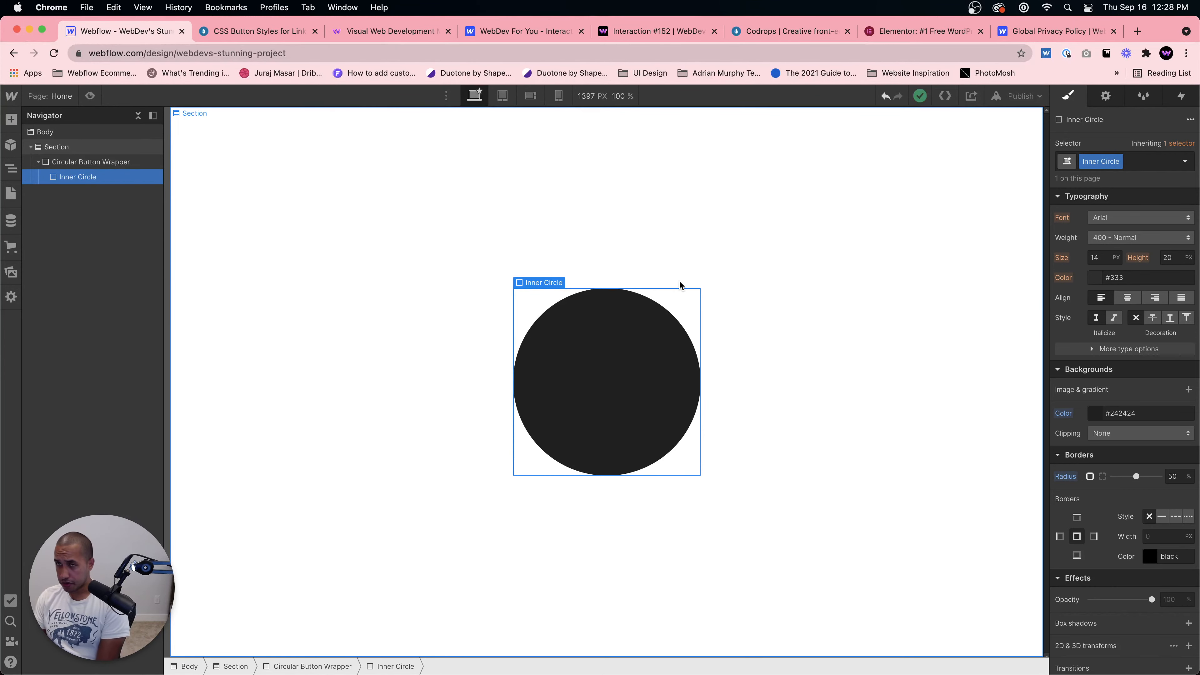
click(1083, 31)
click(1137, 31)
click(866, 59)
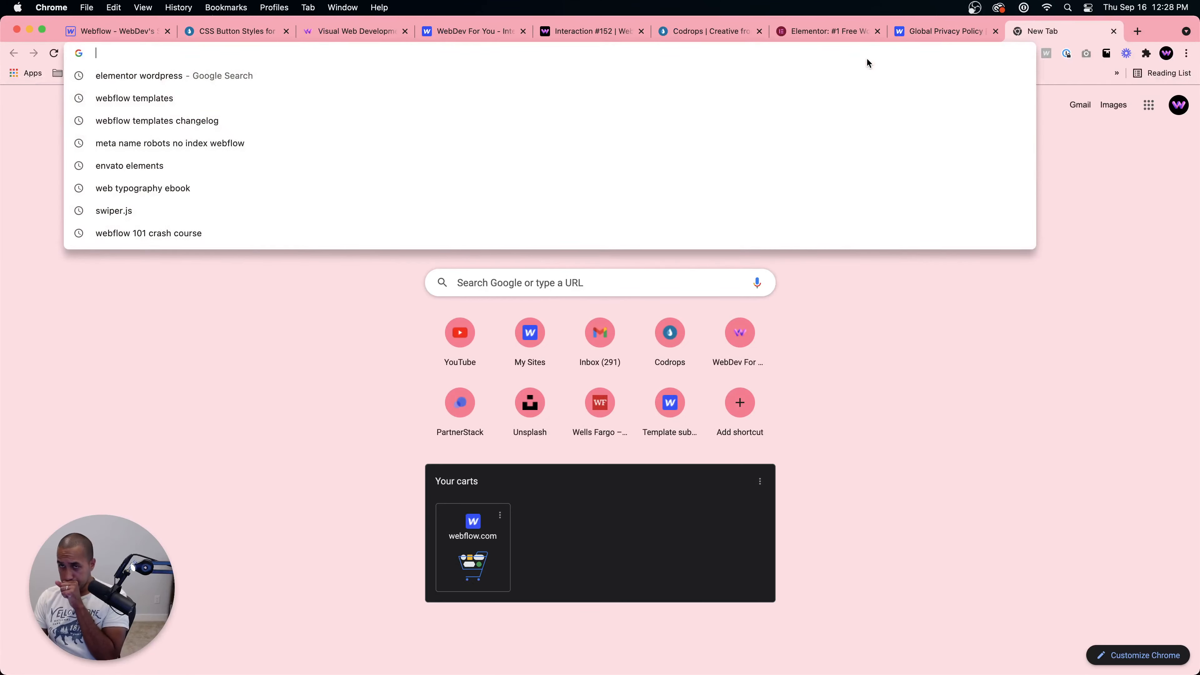
text(client billing)
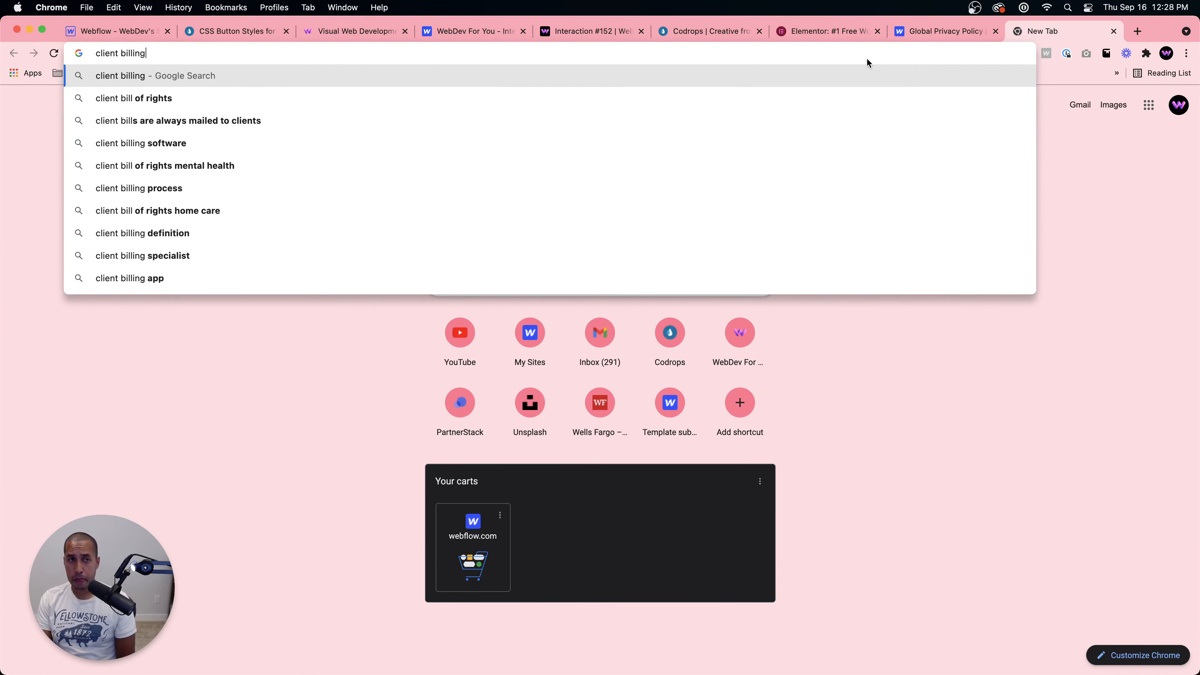
key(Return)
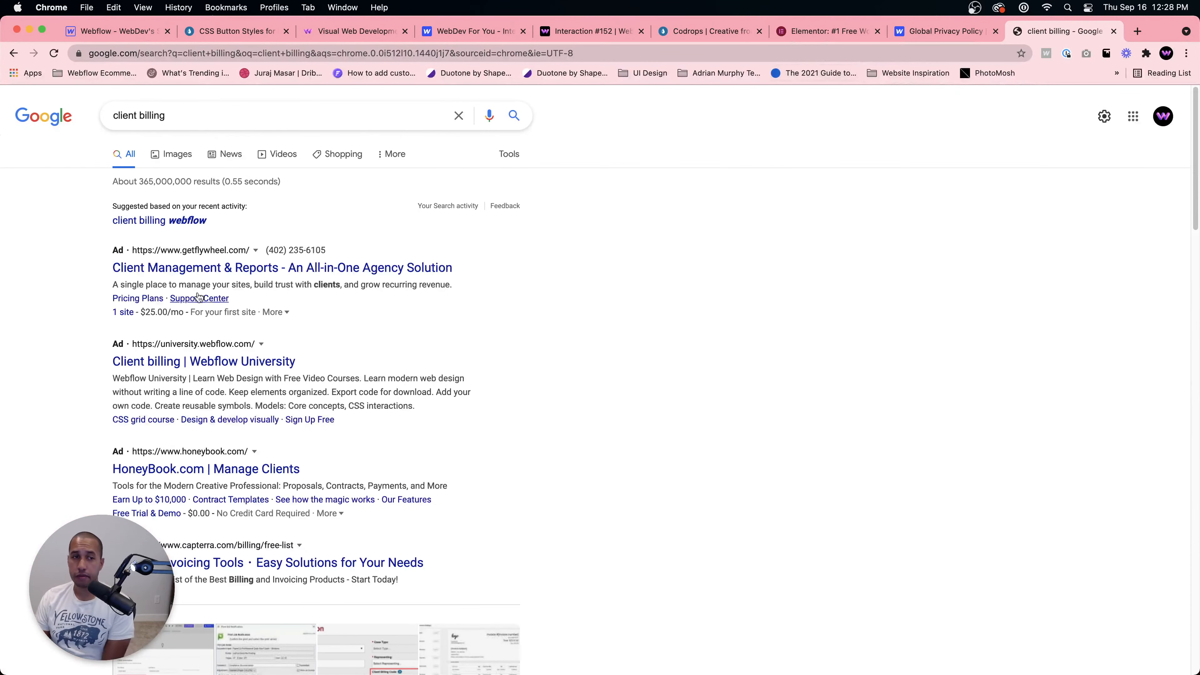
Step: Refine the search to client billing webflow
click(246, 115)
text(webflow)
key(Return)
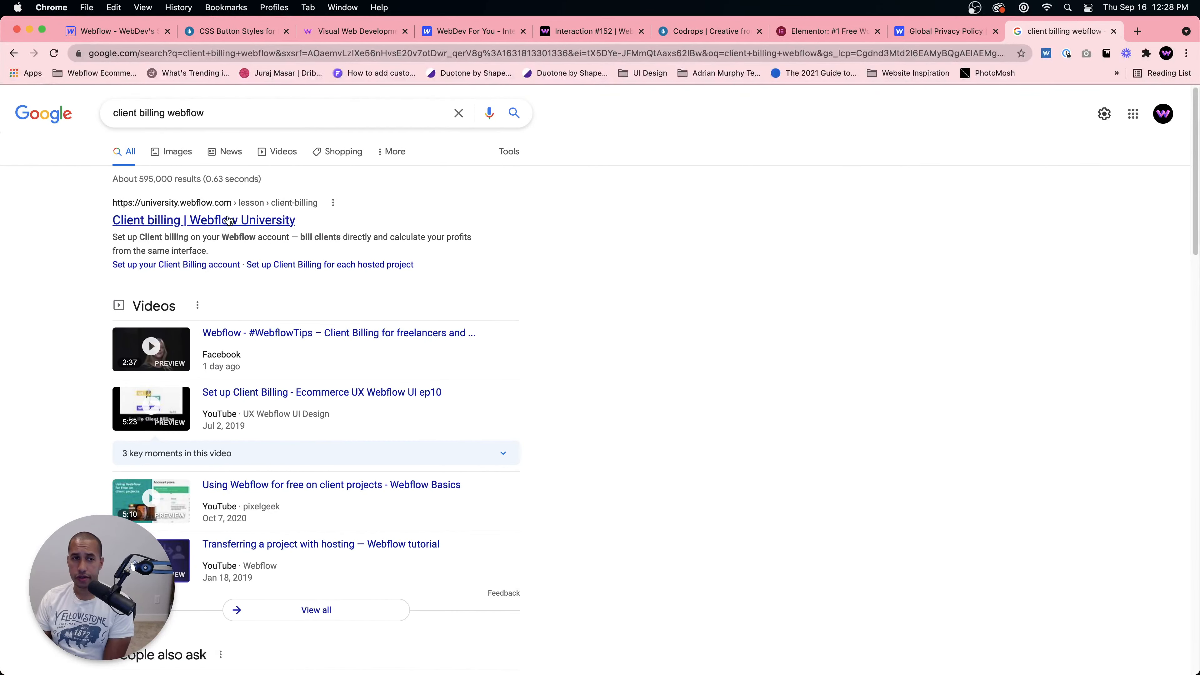
Step: Open the Webflow University Client billing lesson and scroll through its supported countries
click(250, 202)
scroll(526, 309, down, 2)
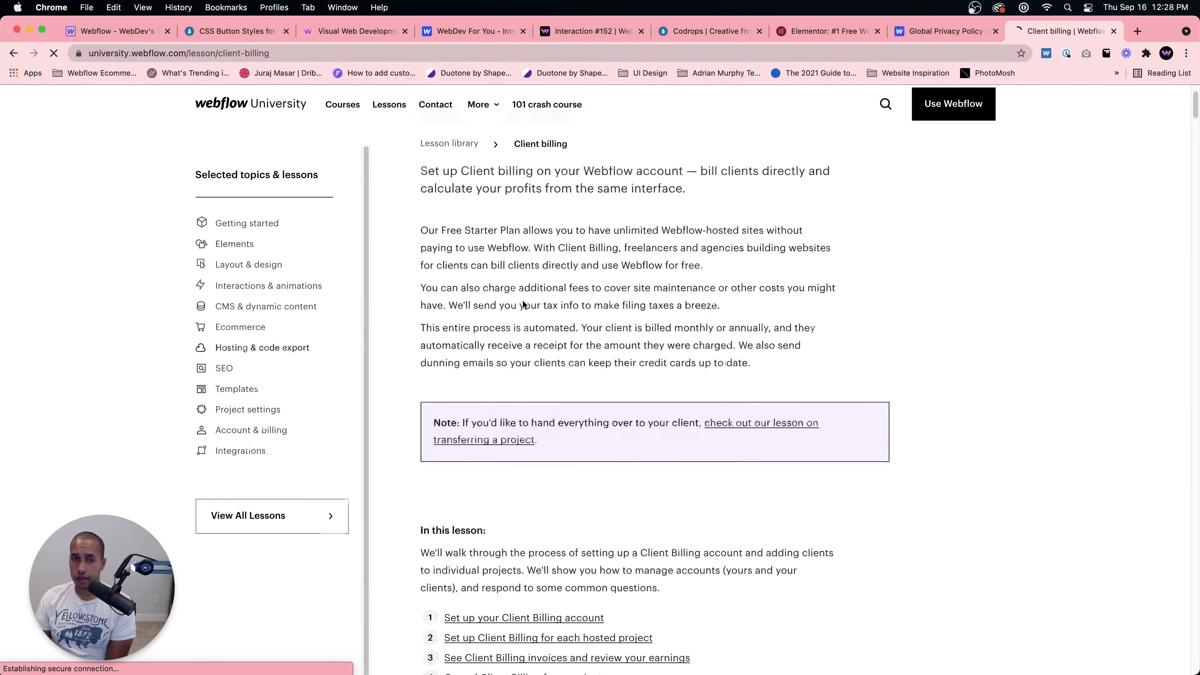
scroll(527, 312, down, 10)
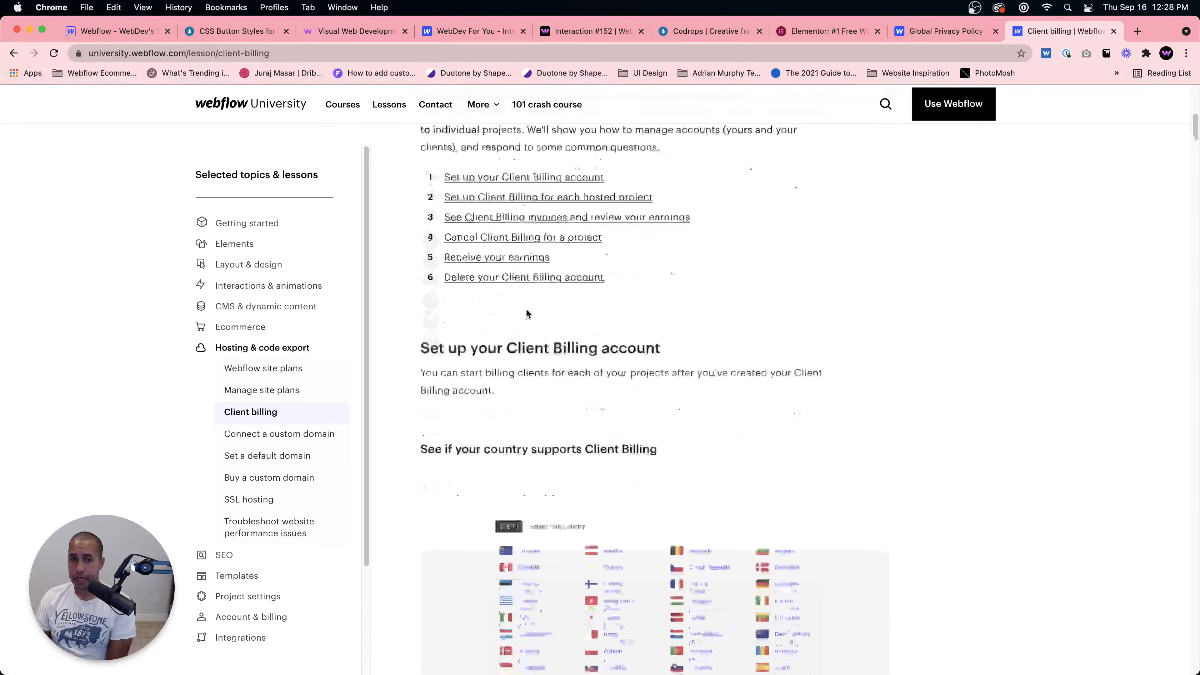
scroll(536, 316, down, 3)
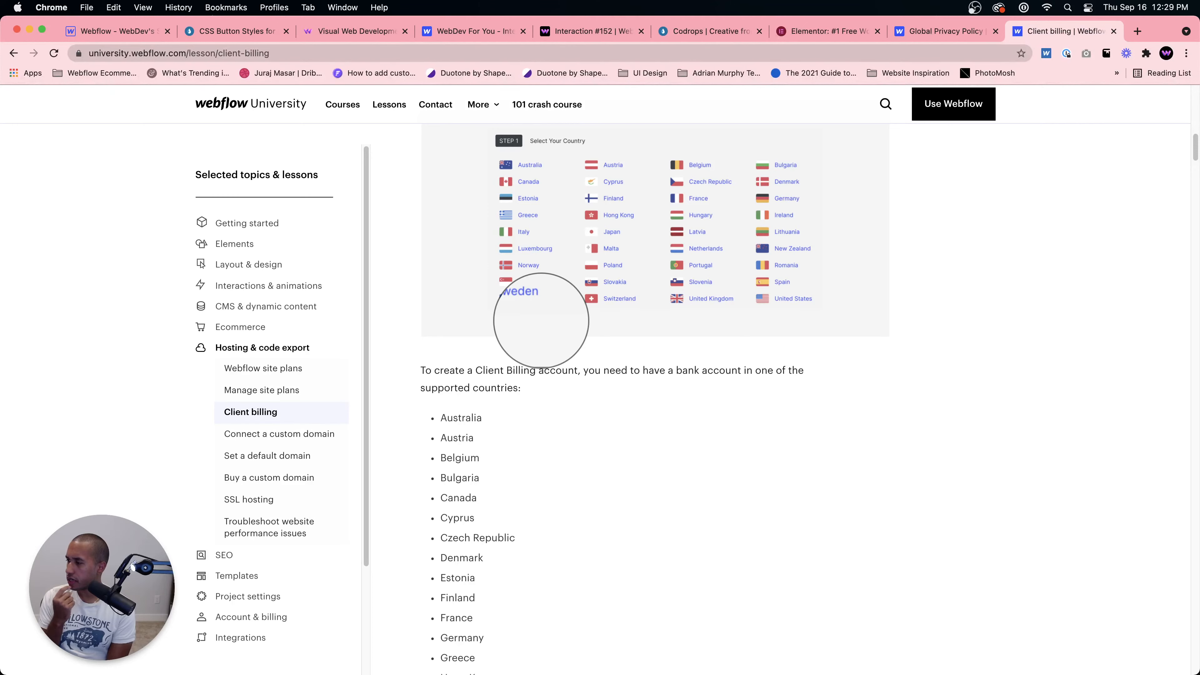
Step: Select the Circular Button Wrapper, then search Google in a new tab for finsweet gdpr
click(113, 31)
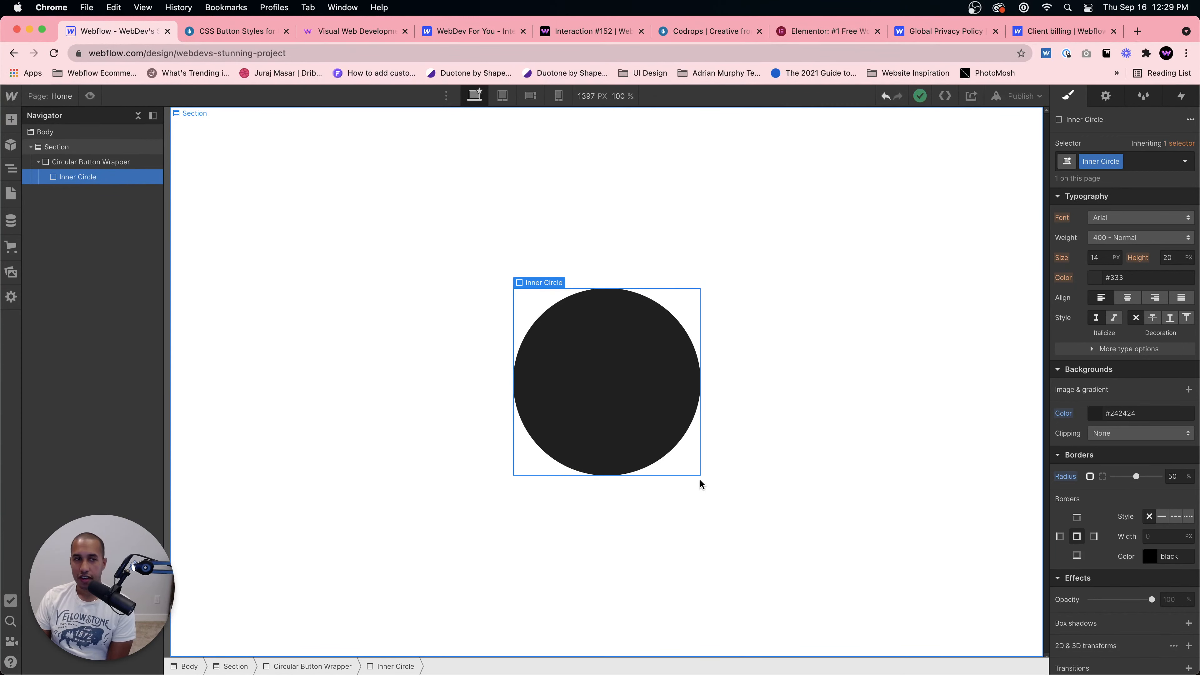
click(89, 161)
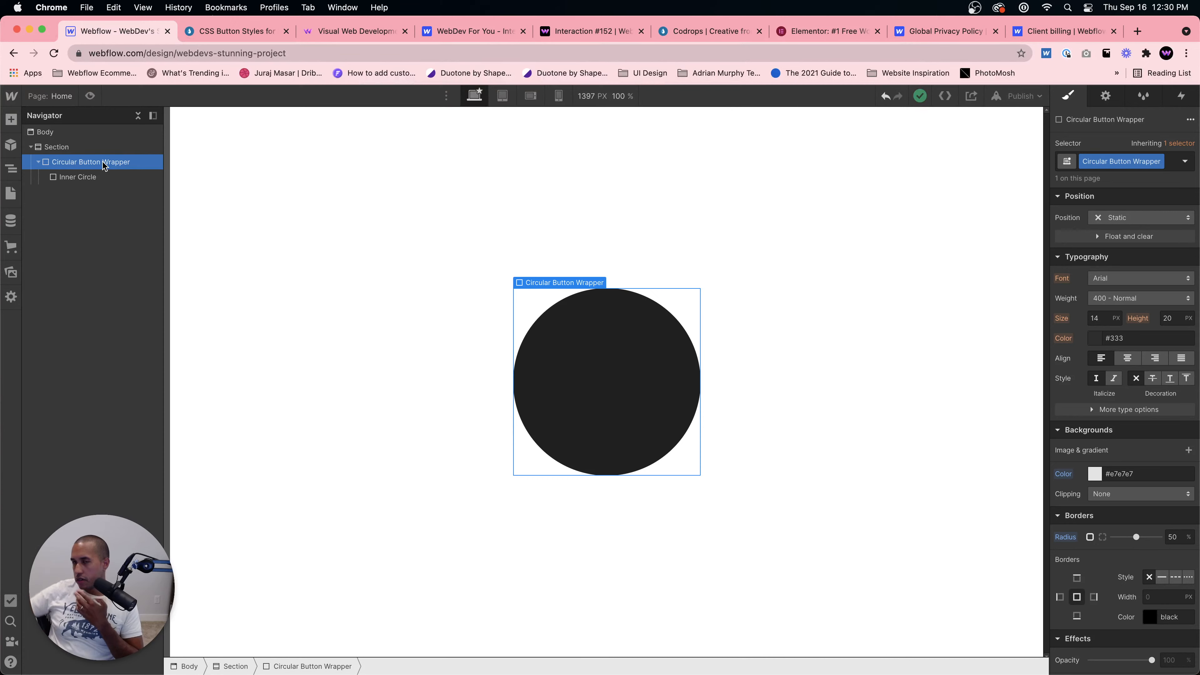
click(1137, 31)
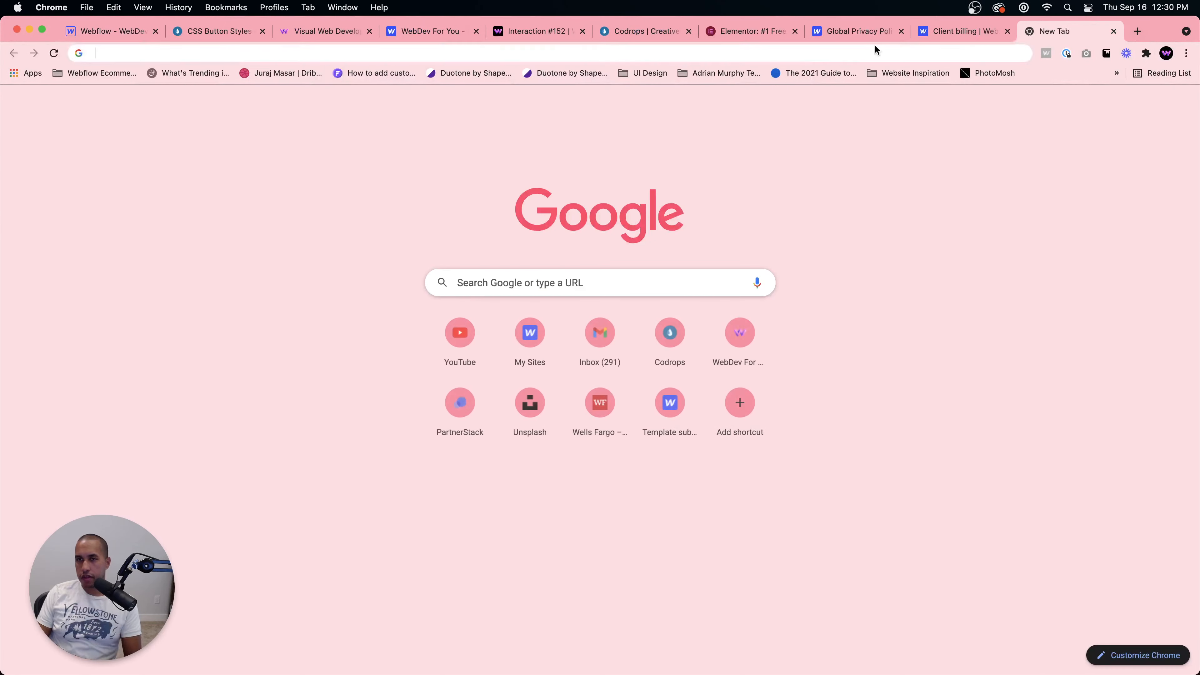
text(finsweet gp)
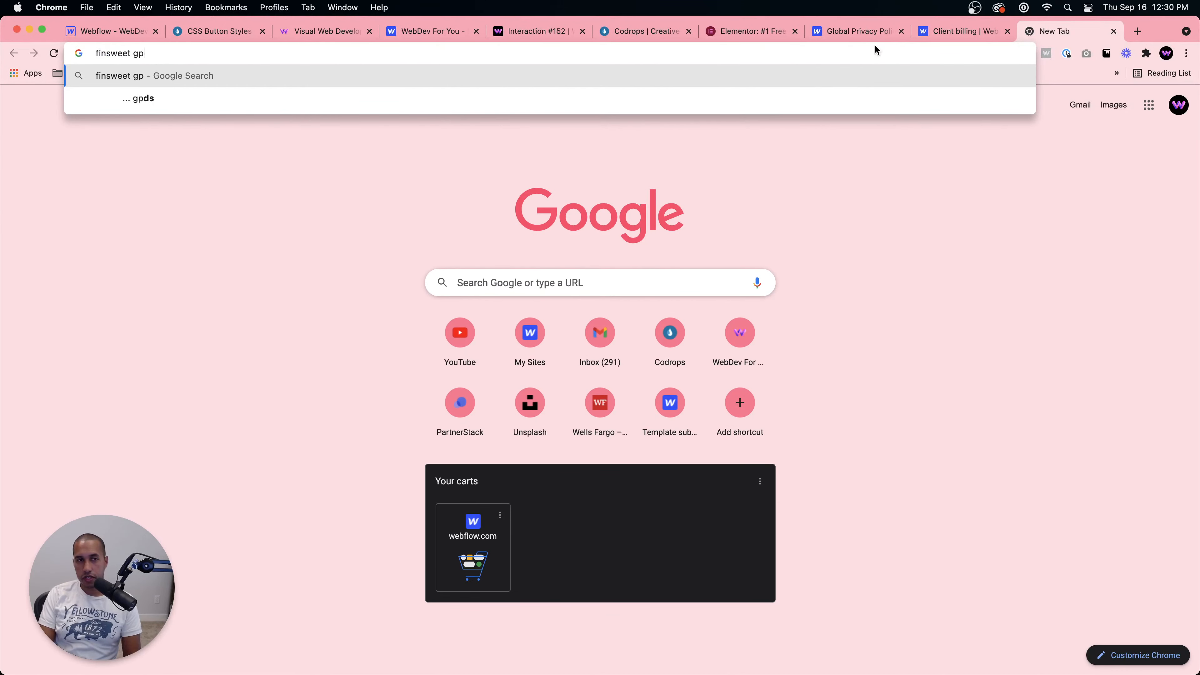
text(dr)
key(Return)
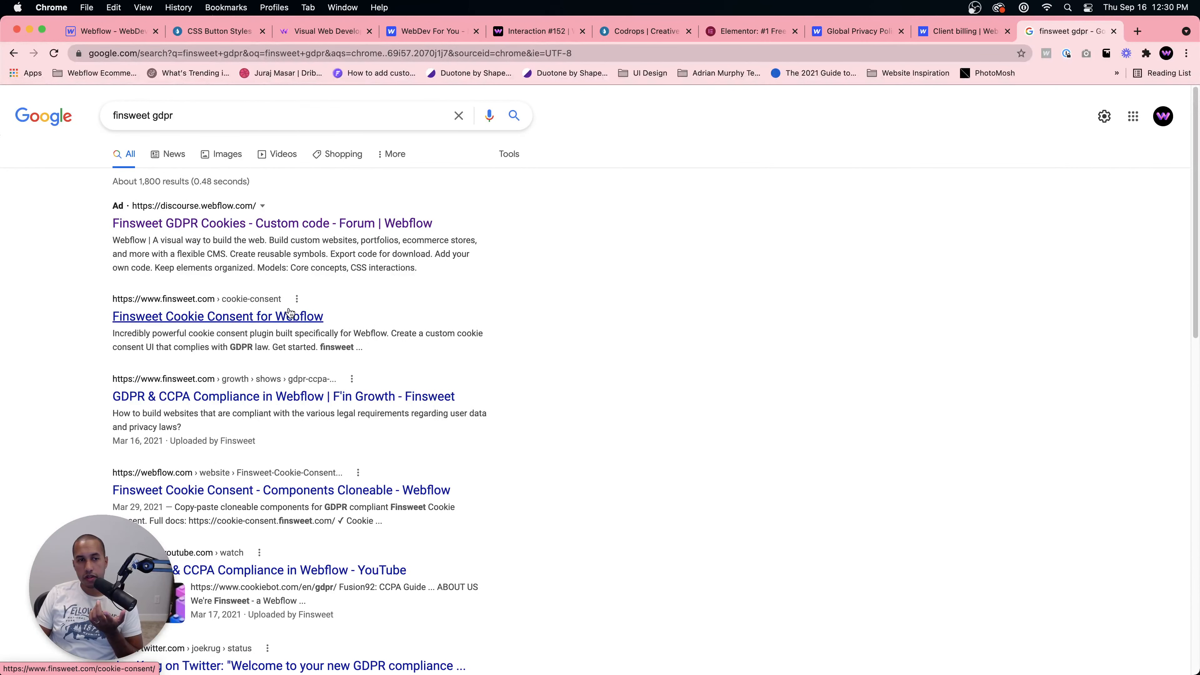
Step: Open the Finsweet Cookie Consent for Webflow page, scroll through it and close the tab
click(282, 320)
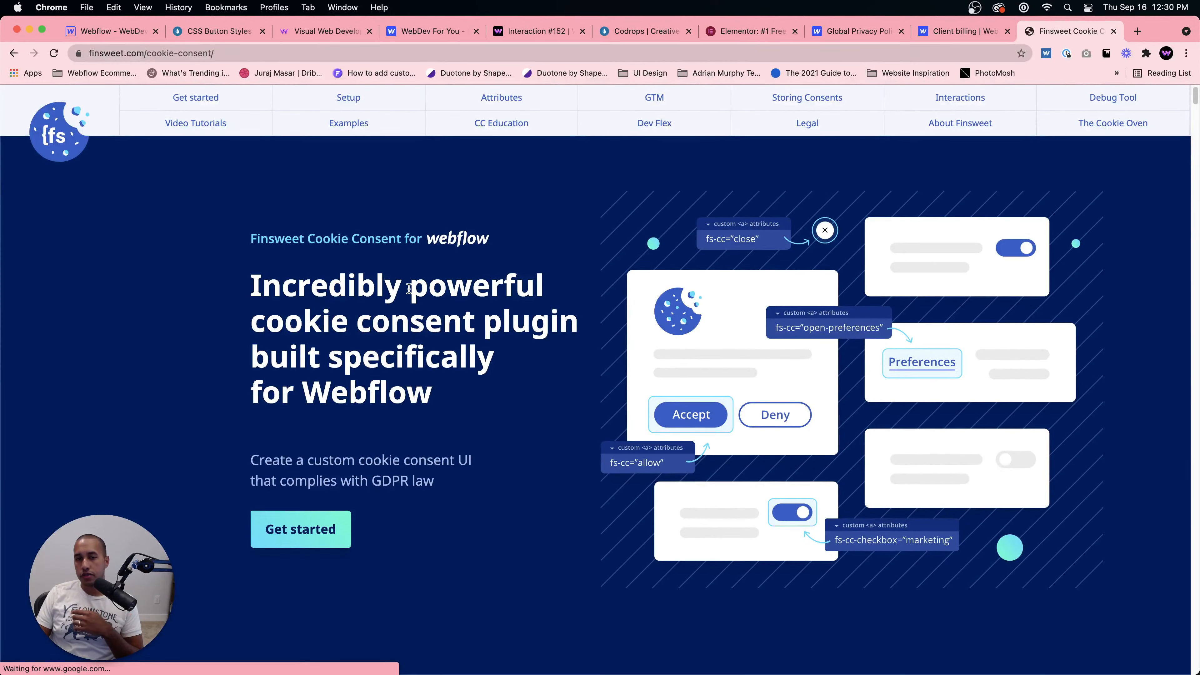
scroll(410, 293, down, 5)
scroll(409, 288, down, 15)
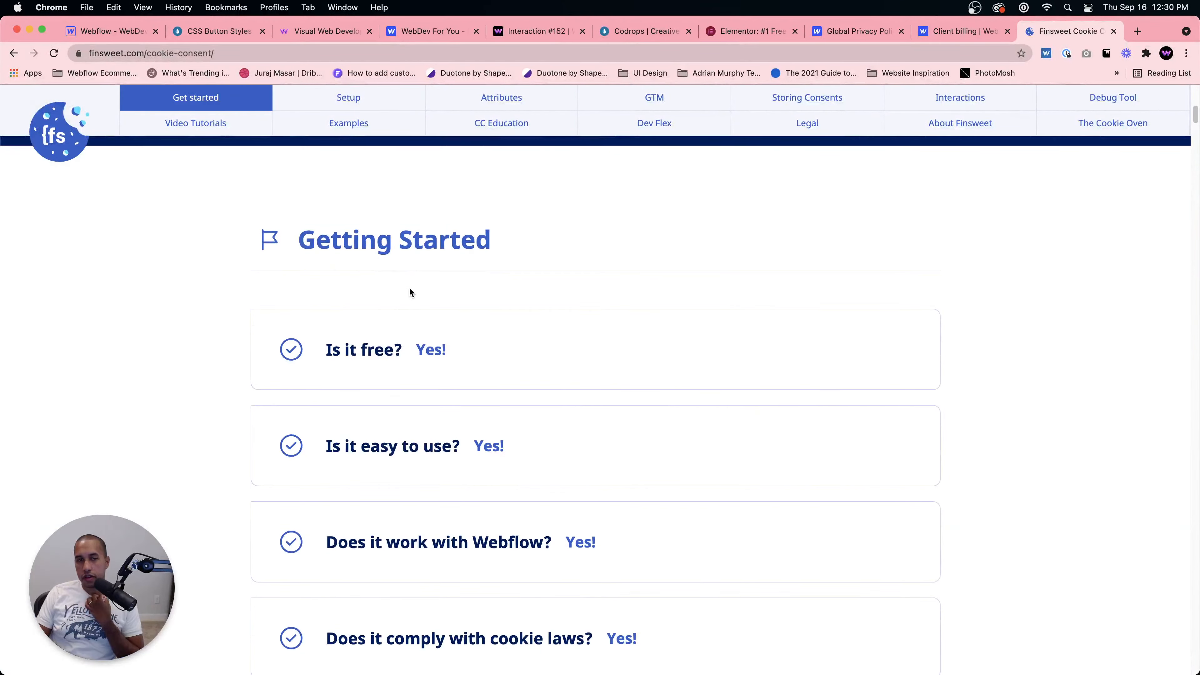
scroll(410, 287, down, 15)
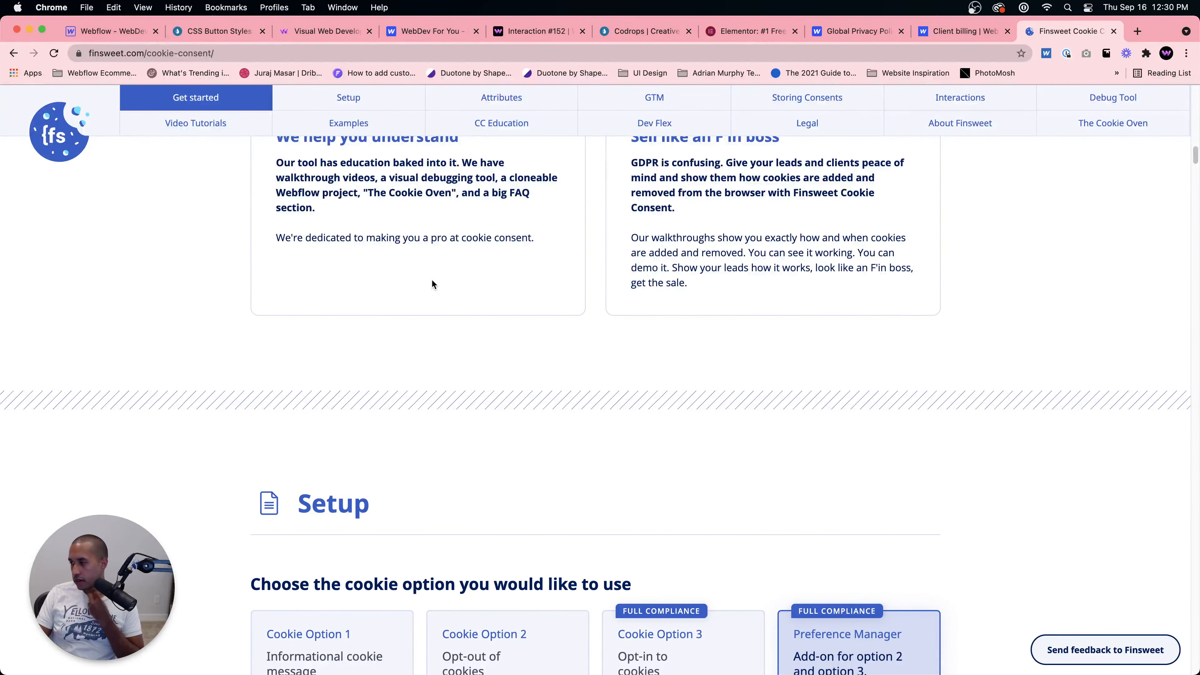
scroll(461, 240, up, 15)
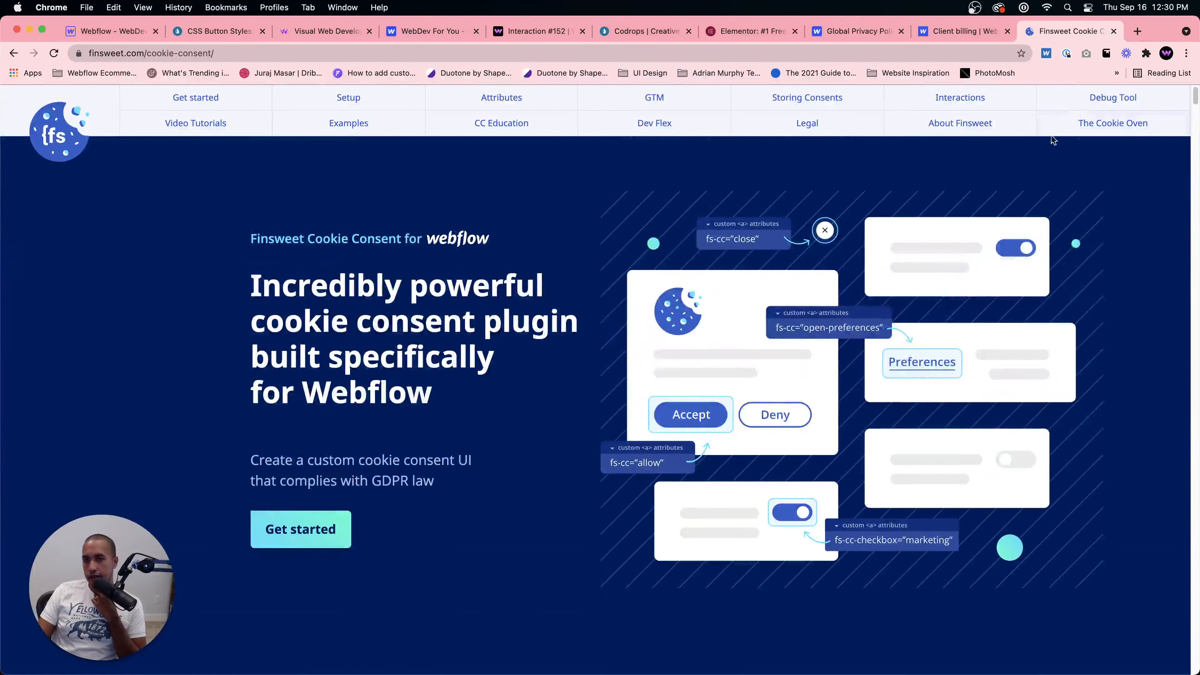
click(1114, 31)
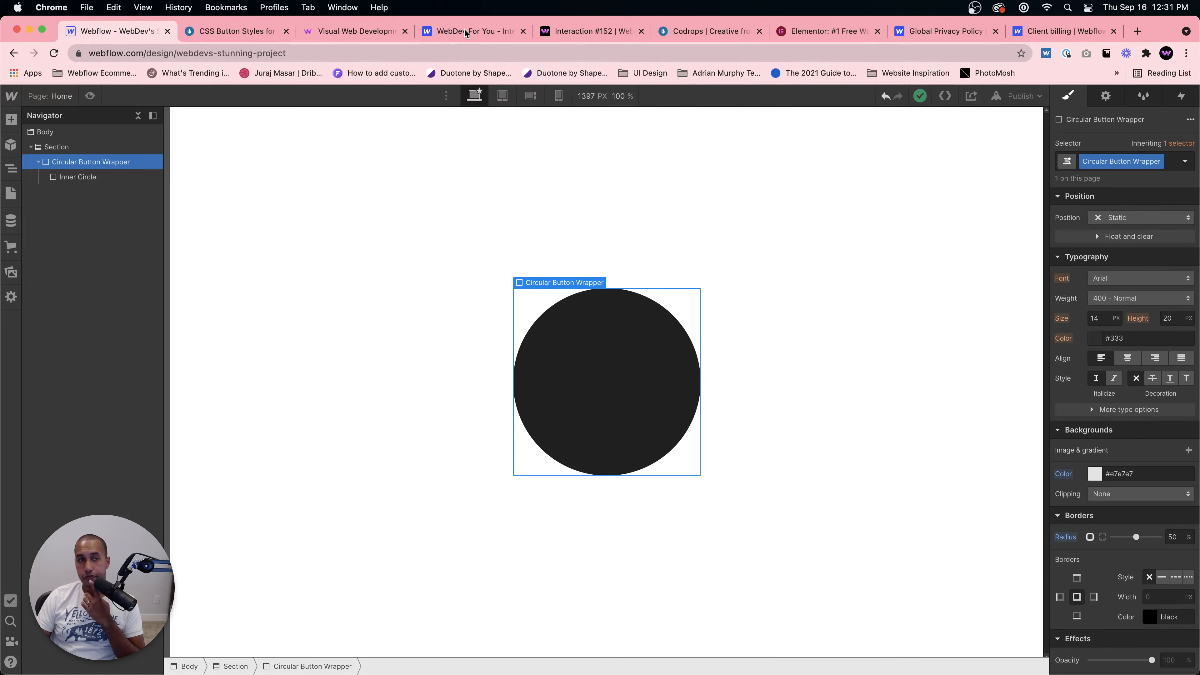
Step: Inspect the wrapper and inner circle elements and compare them with the circular Add button demo in the CSS Button Styles tab
click(637, 372)
click(94, 162)
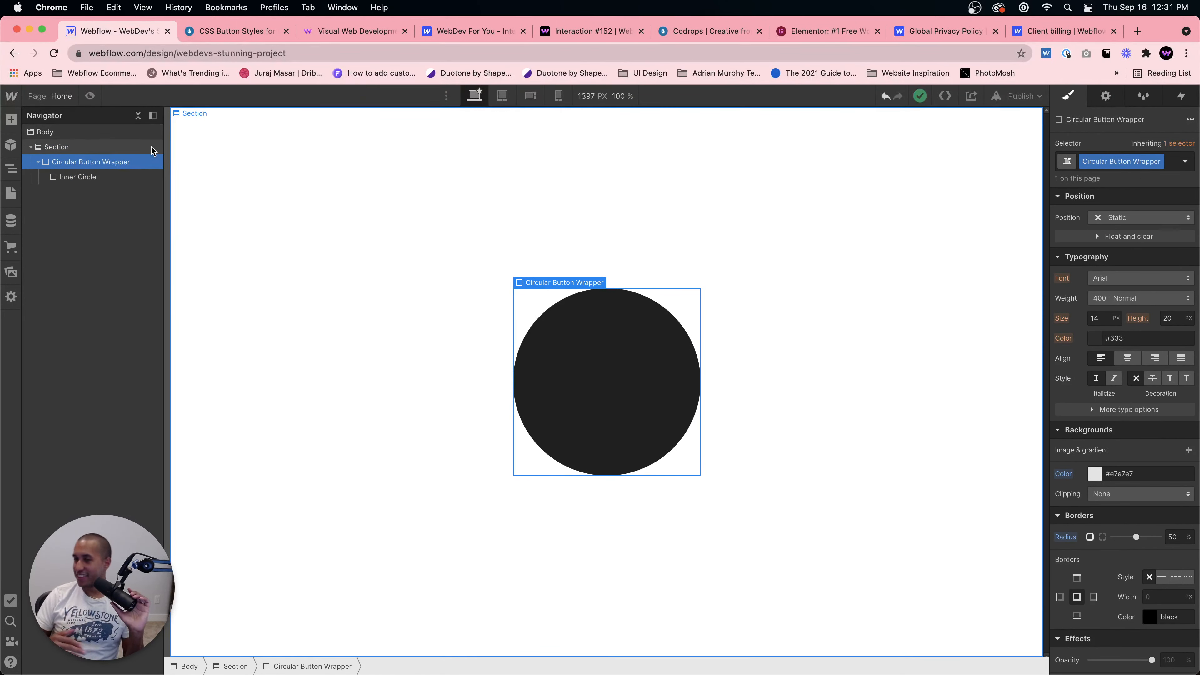
click(496, 362)
click(568, 368)
click(97, 162)
click(89, 177)
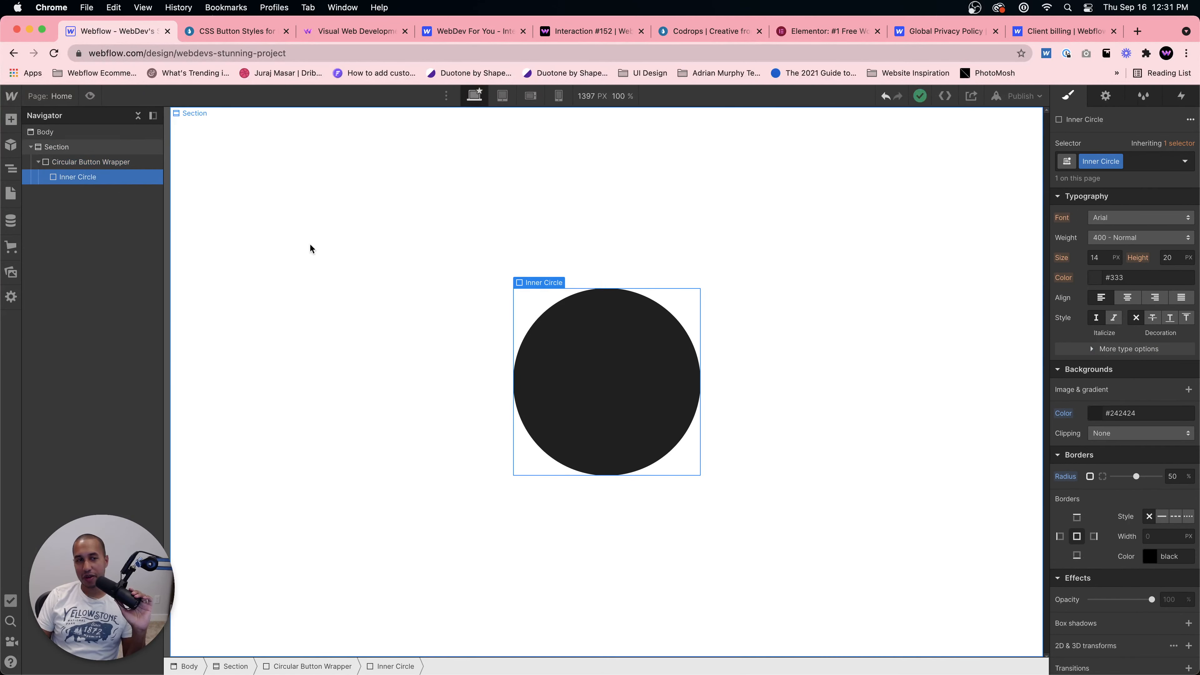
click(100, 165)
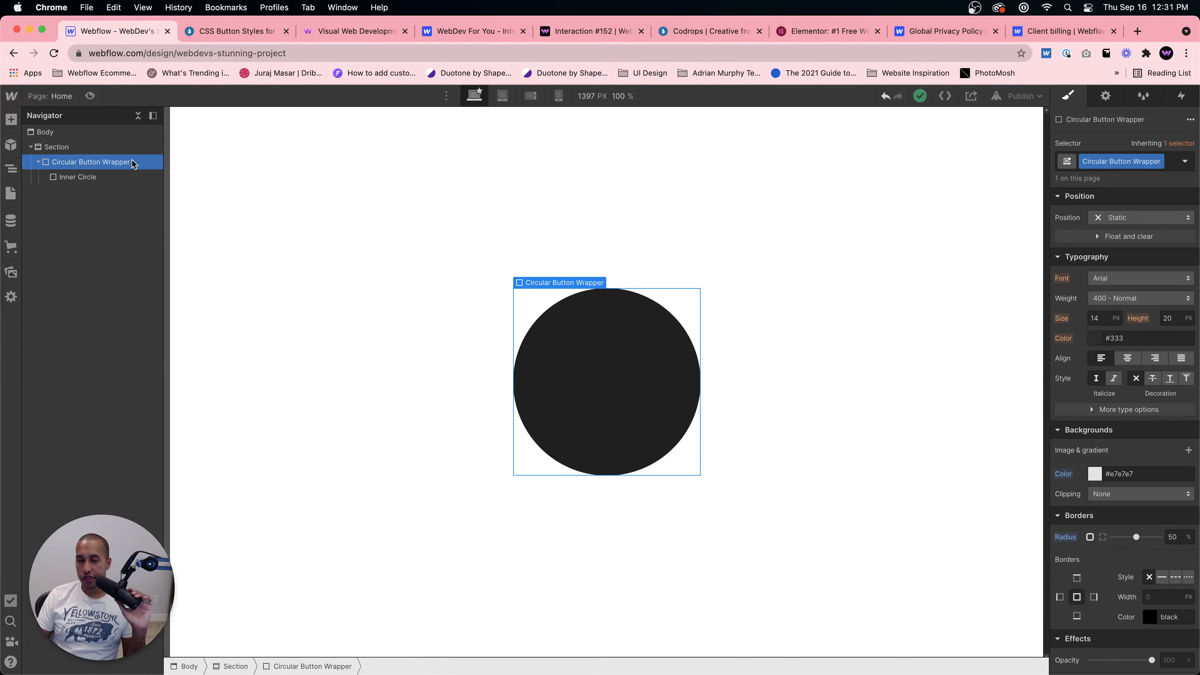
click(262, 35)
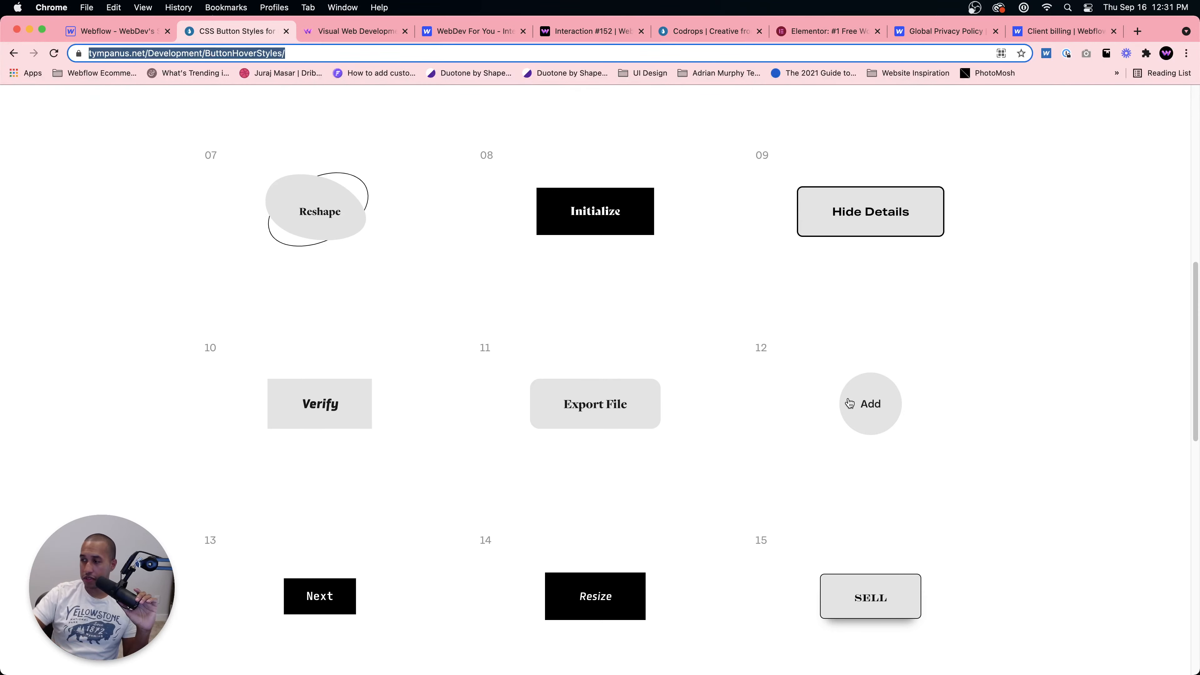
click(176, 38)
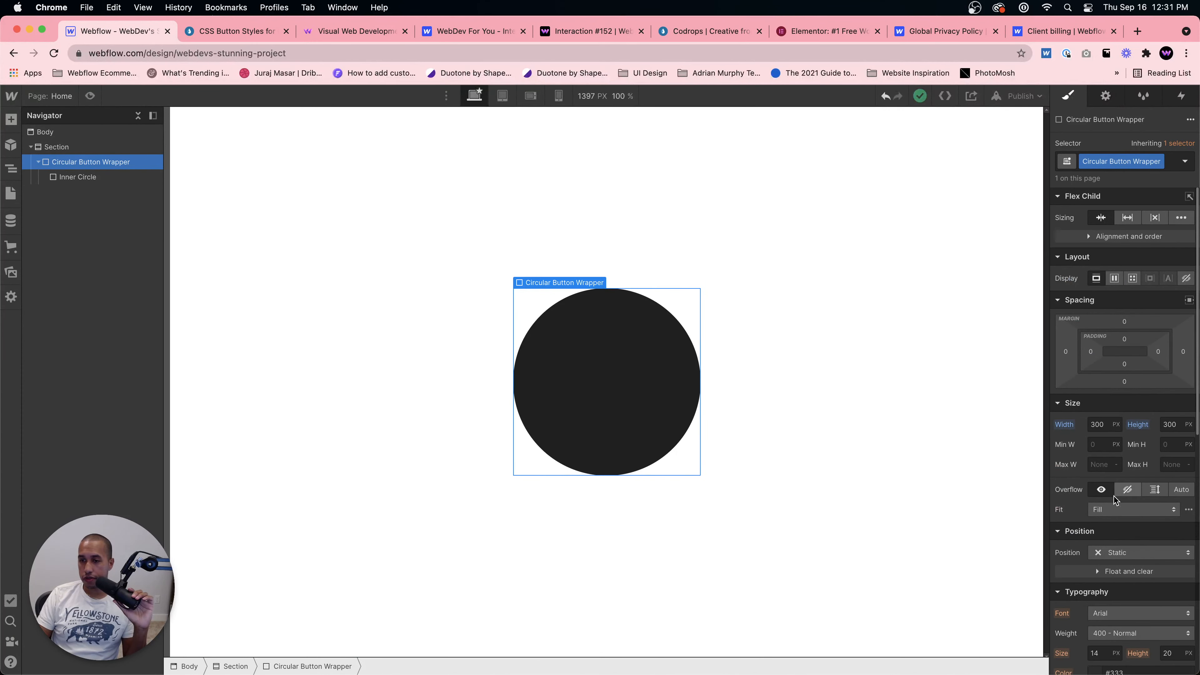
Step: Set the wrapper's overflow to hidden and push the Inner Circle down with a top margin of about 83 px
click(1127, 490)
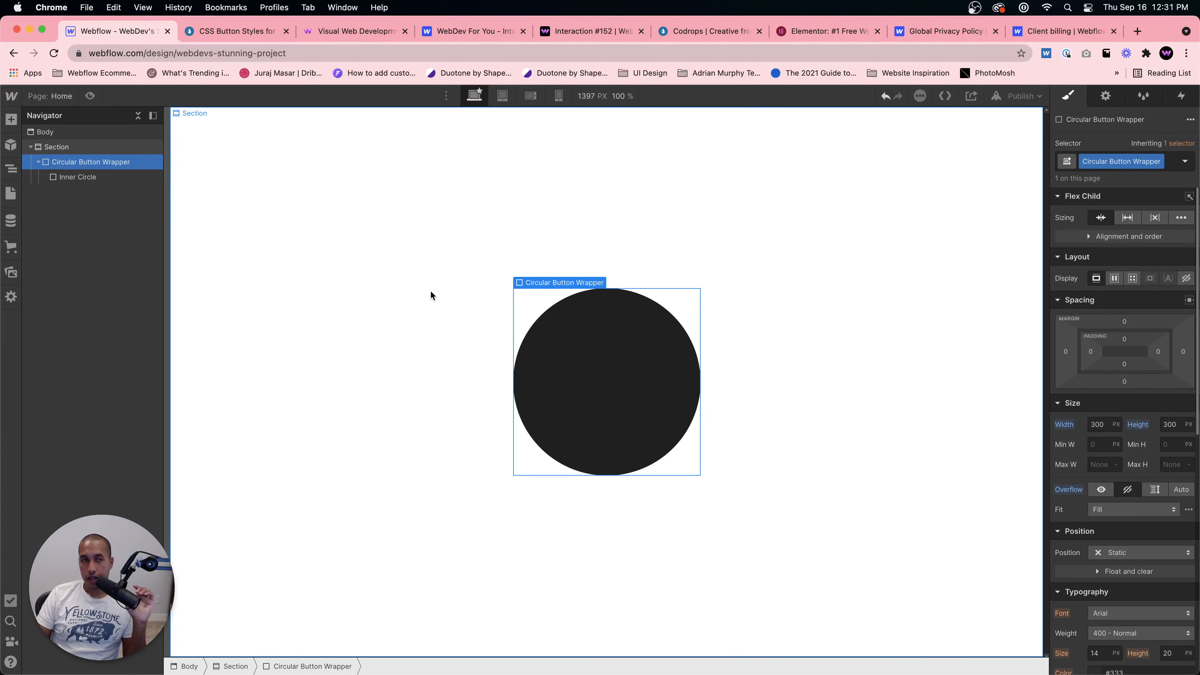
click(650, 354)
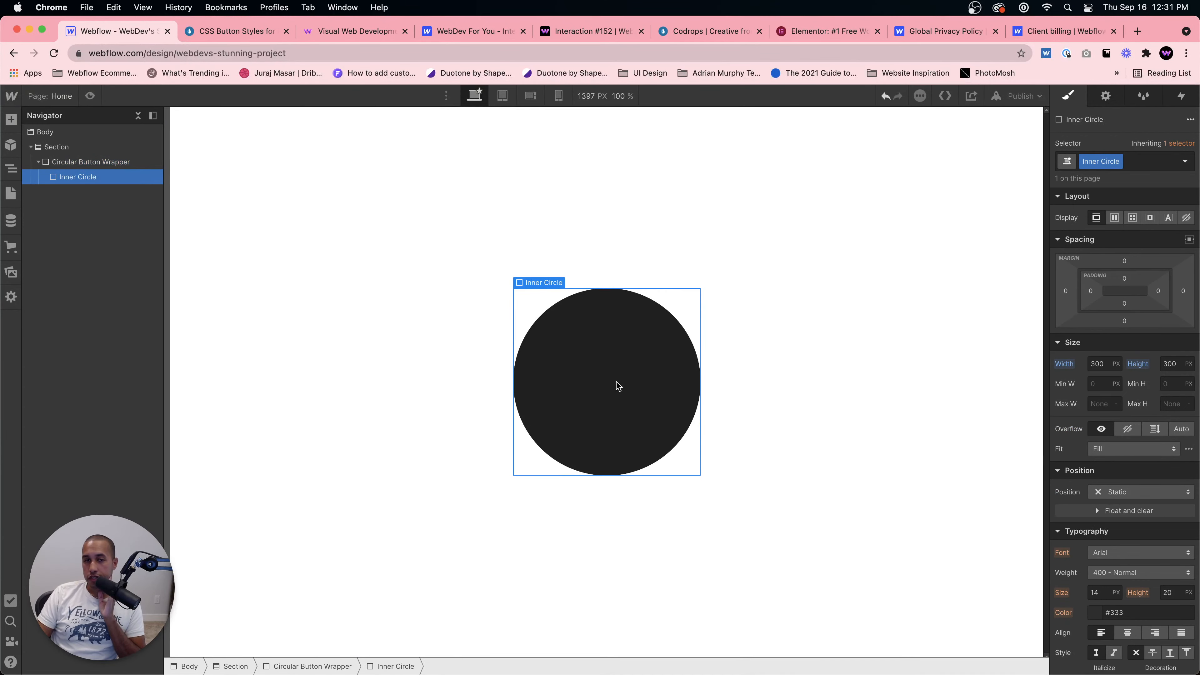
scroll(1158, 496, down, 3)
scroll(1155, 499, up, 2)
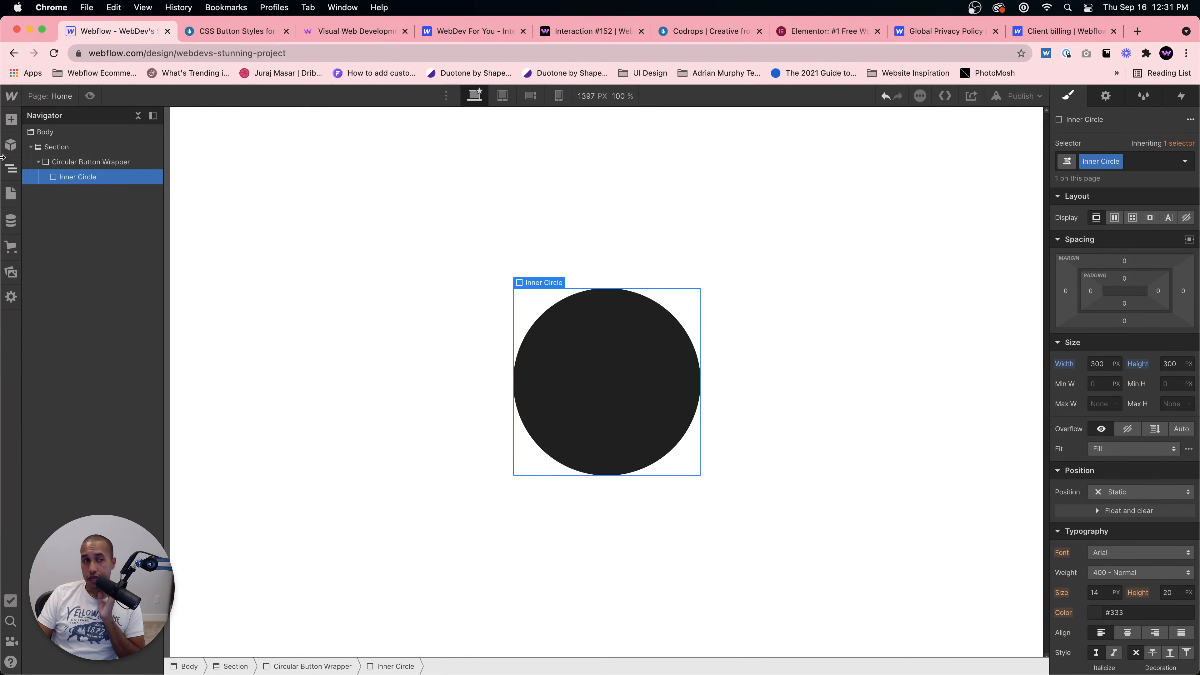
click(73, 161)
click(78, 178)
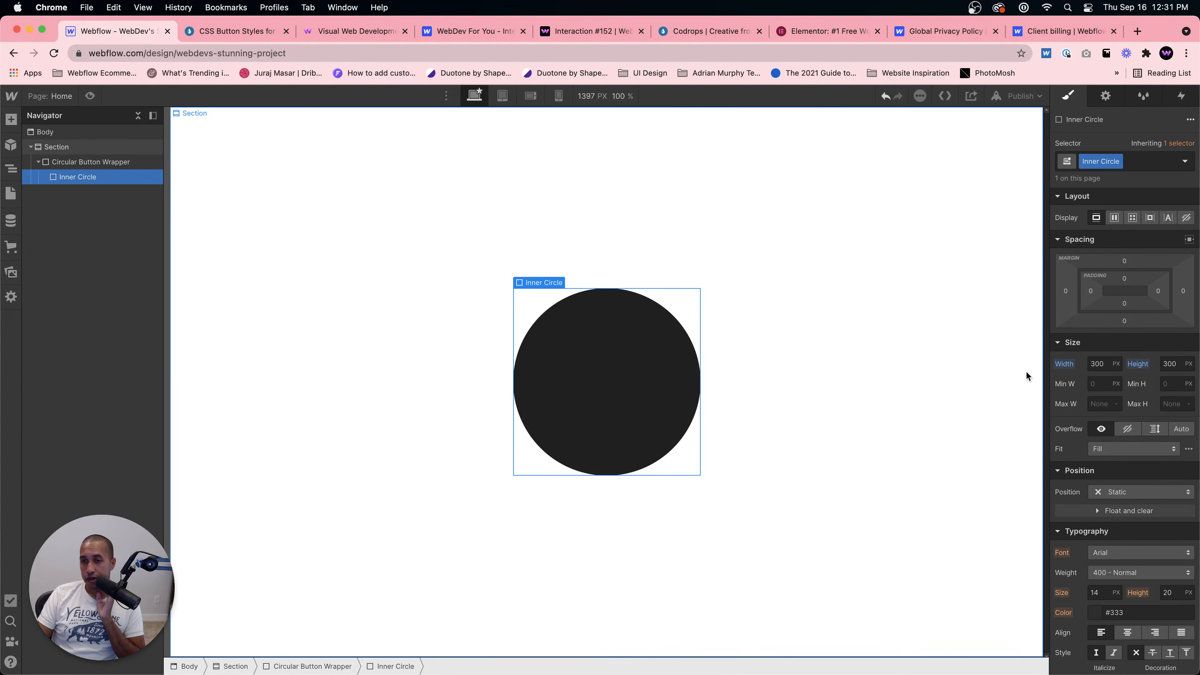
scroll(1128, 456, down, 4)
scroll(1129, 453, up, 3)
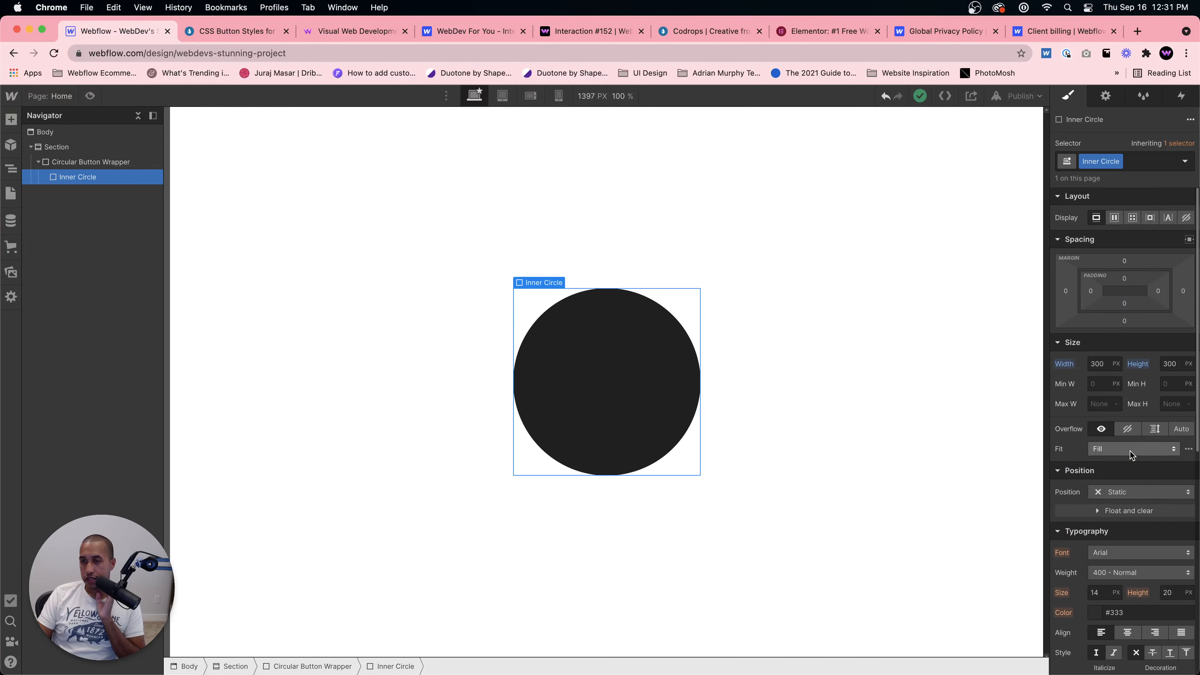
drag(1126, 275, 1152, 181)
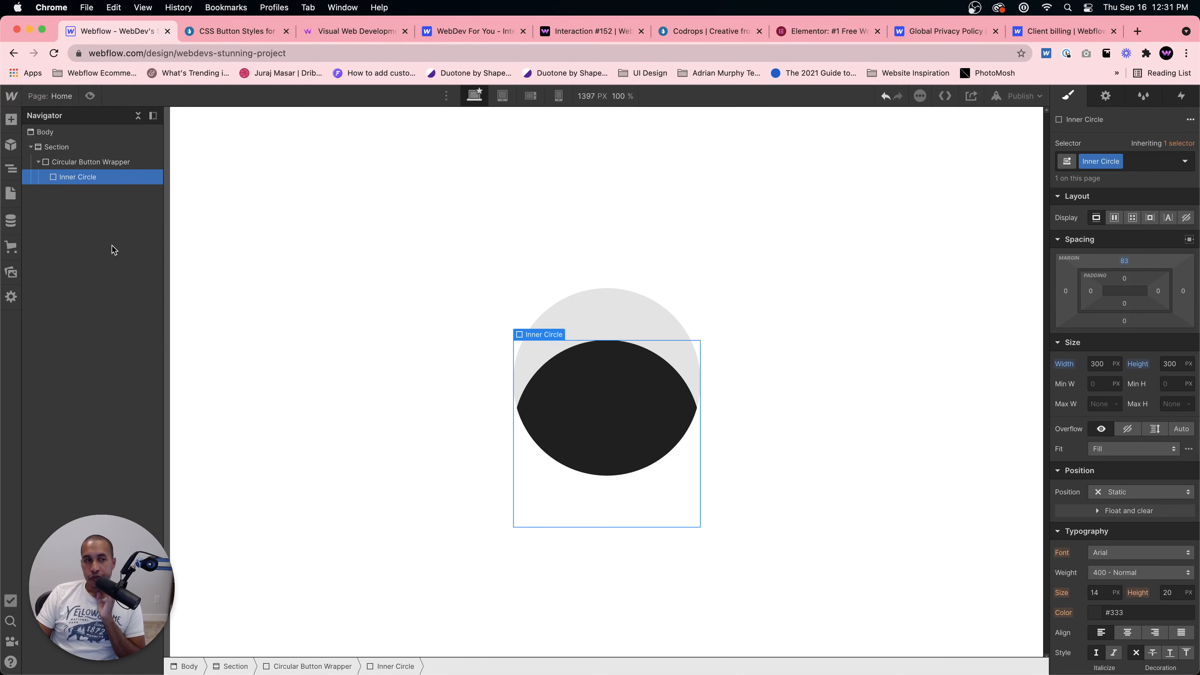
Step: Change the Inner Circle's top margin to about 88 px, toggling the wrapper's overflow to visible and back to hidden
click(88, 162)
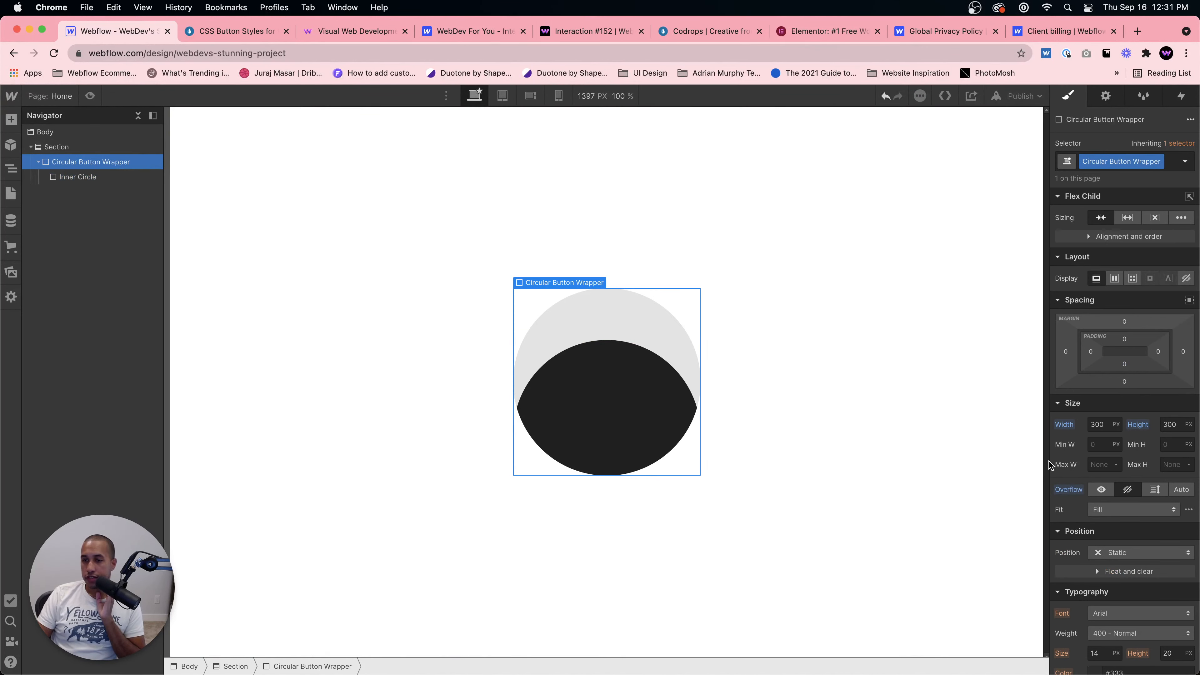
click(1101, 489)
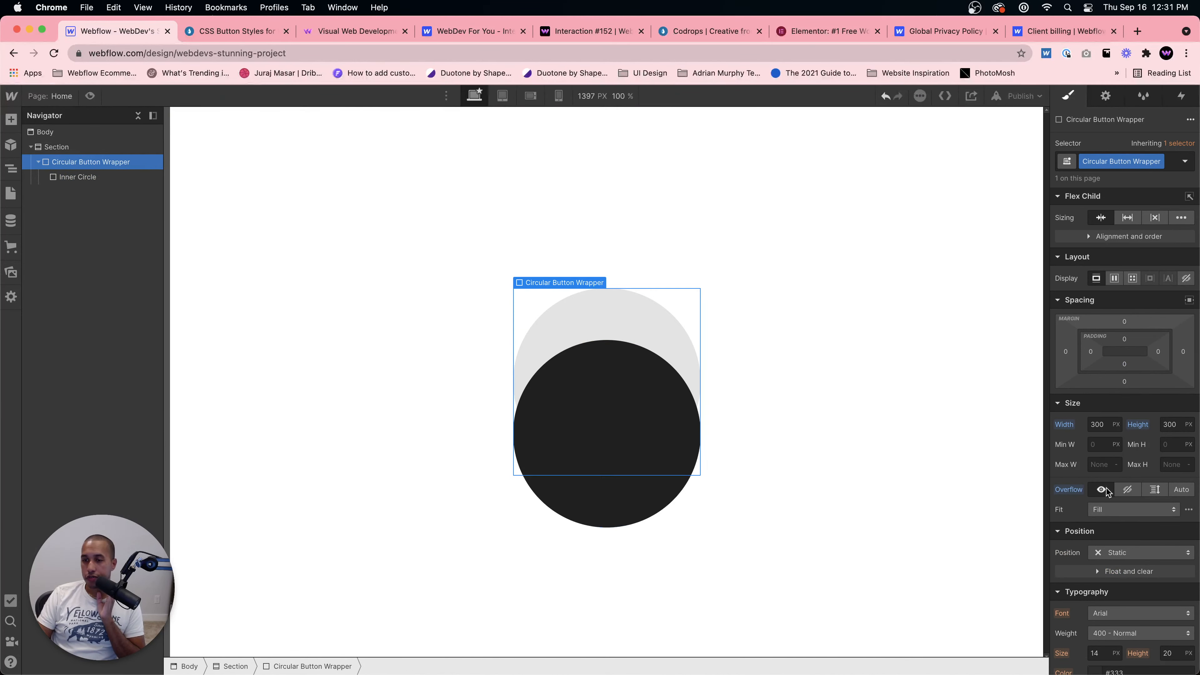
click(659, 415)
drag(1124, 260, 1176, 265)
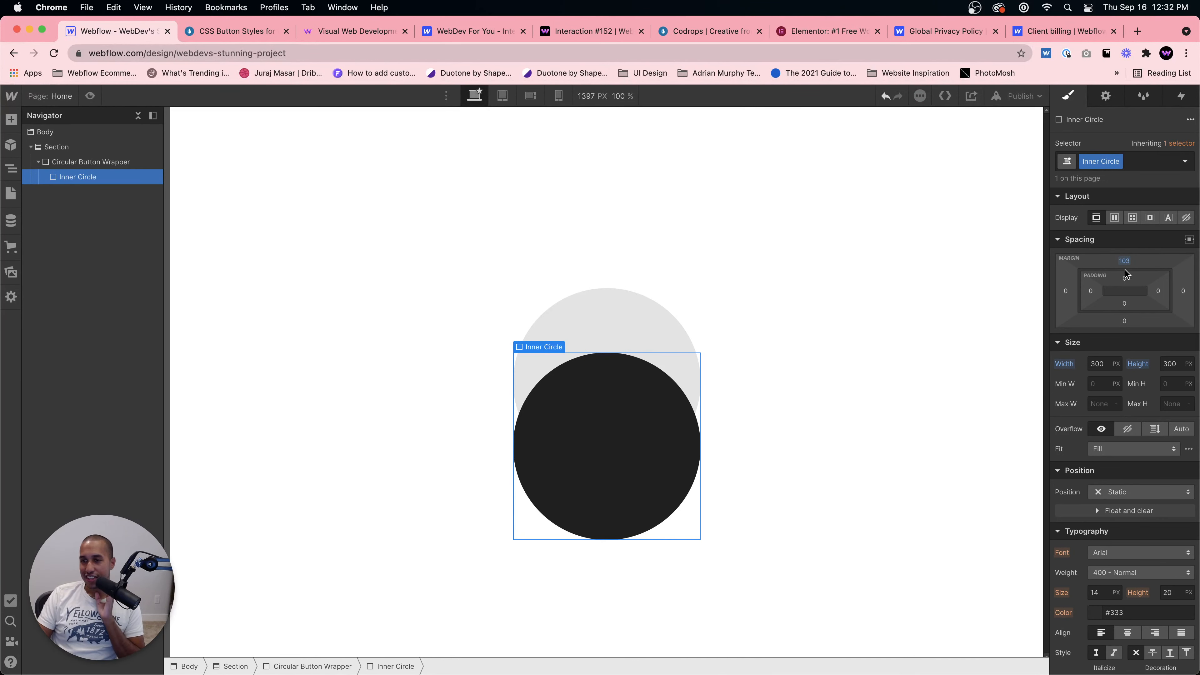
mouse_move(1128, 274)
mouse_down()
mouse_move(1121, 216)
mouse_move(1129, 268)
mouse_up()
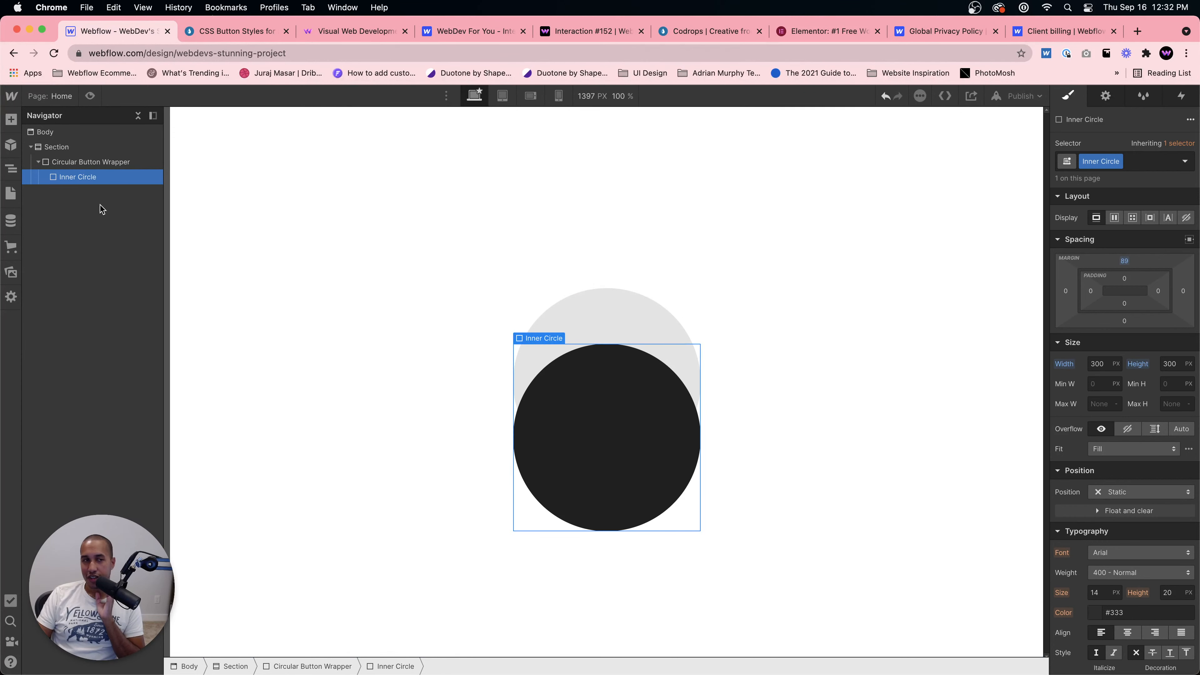
click(94, 163)
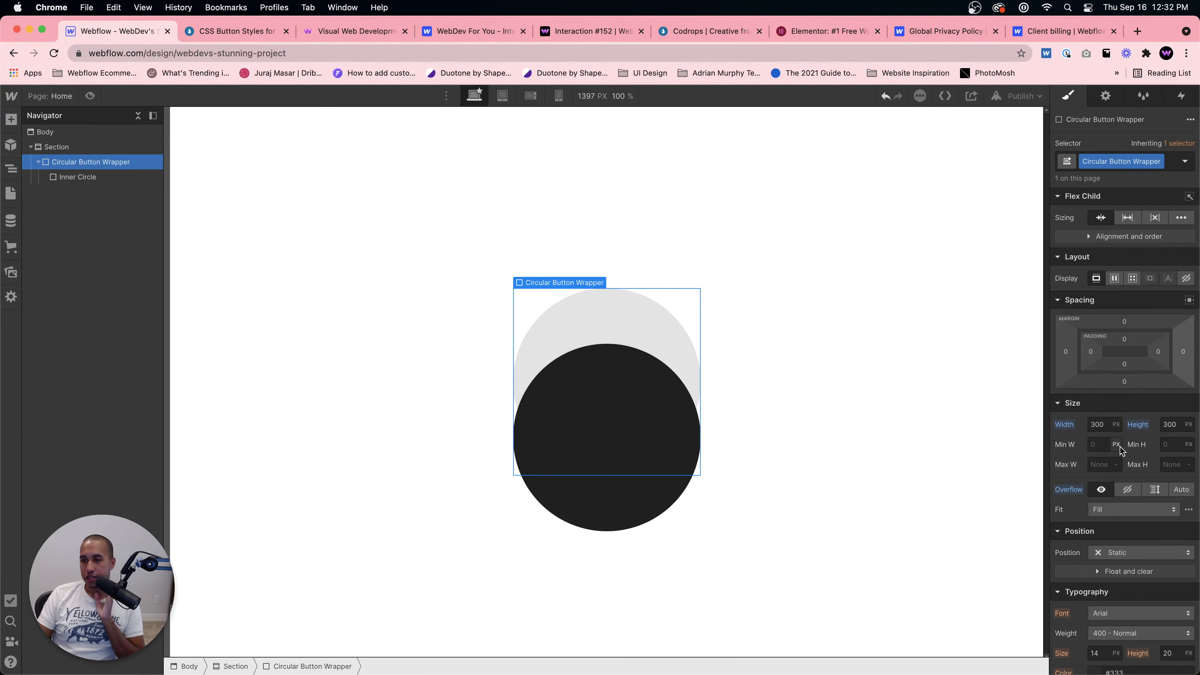
click(1127, 489)
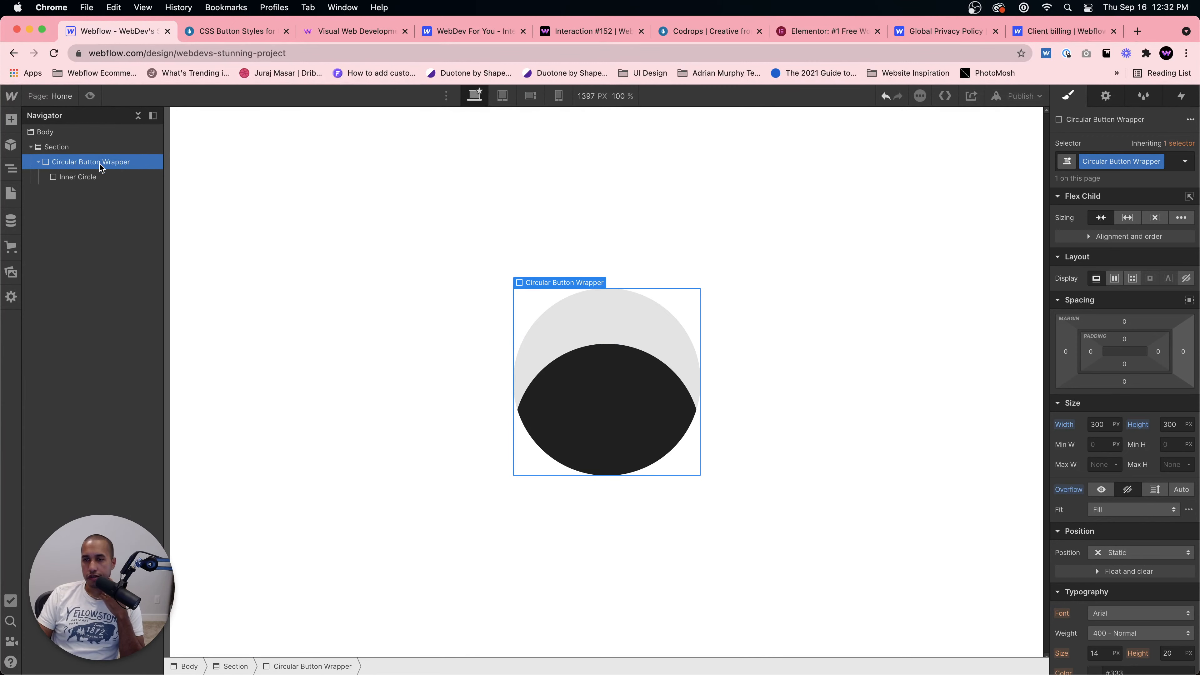
Step: Reset the Inner Circle's top margin to 0 and glance at the circular Add button demo
click(78, 177)
click(1125, 261)
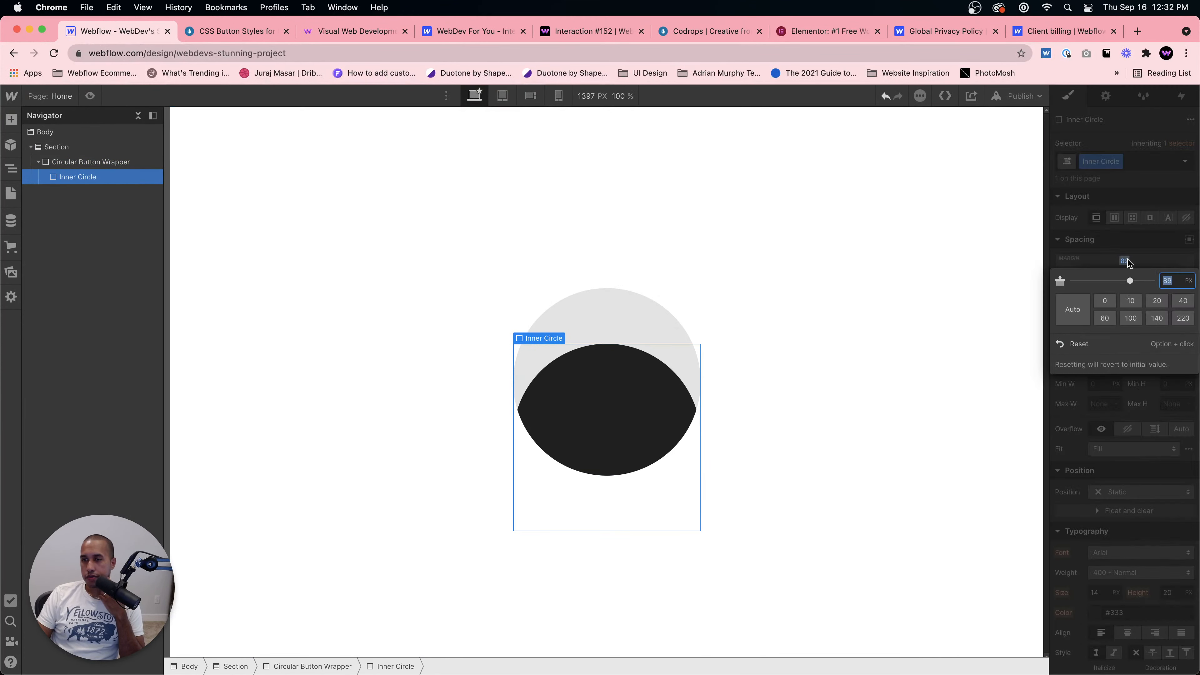
text(0)
key(Return)
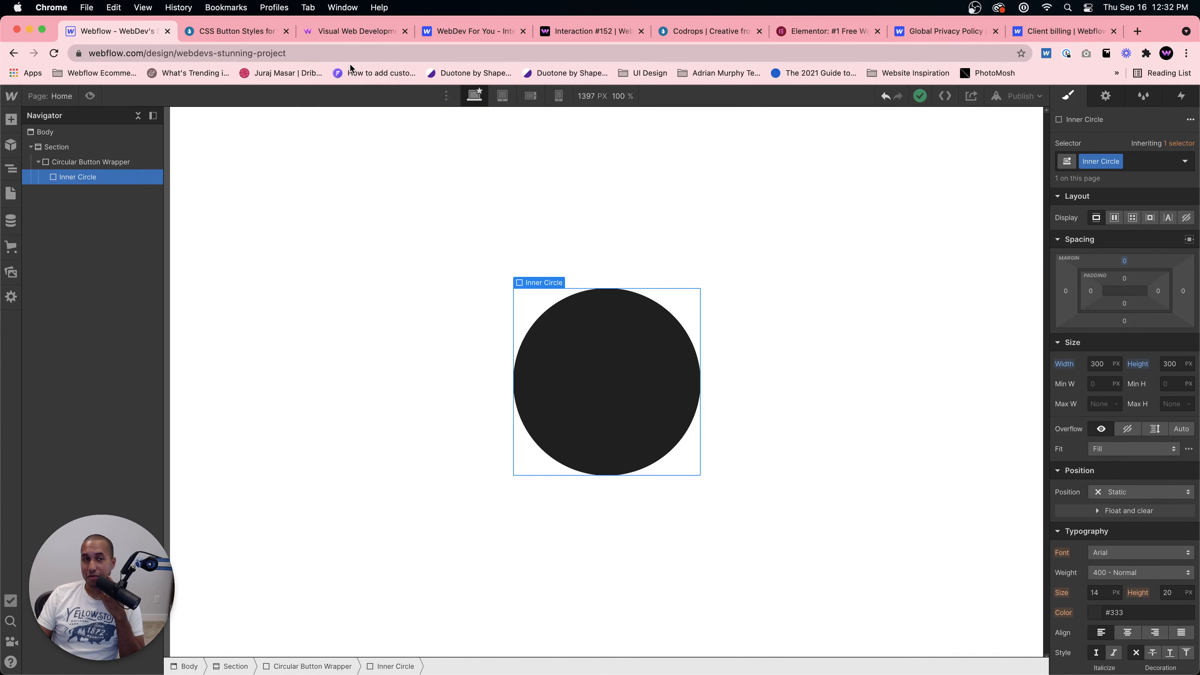
click(237, 38)
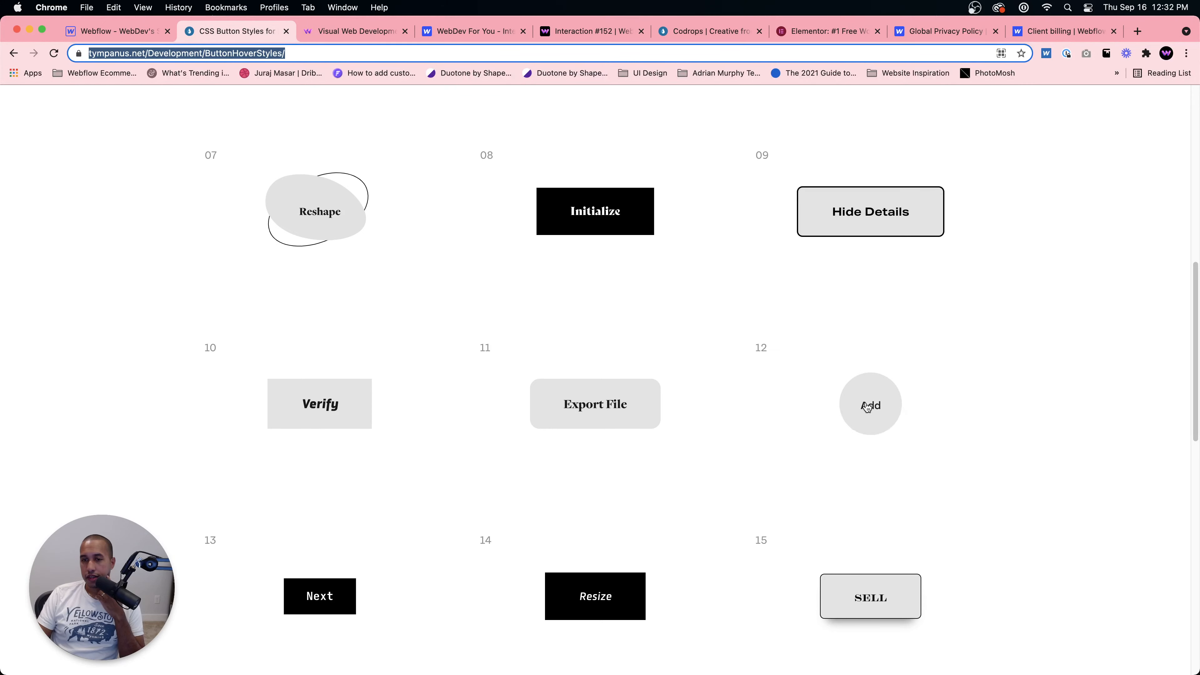
click(100, 33)
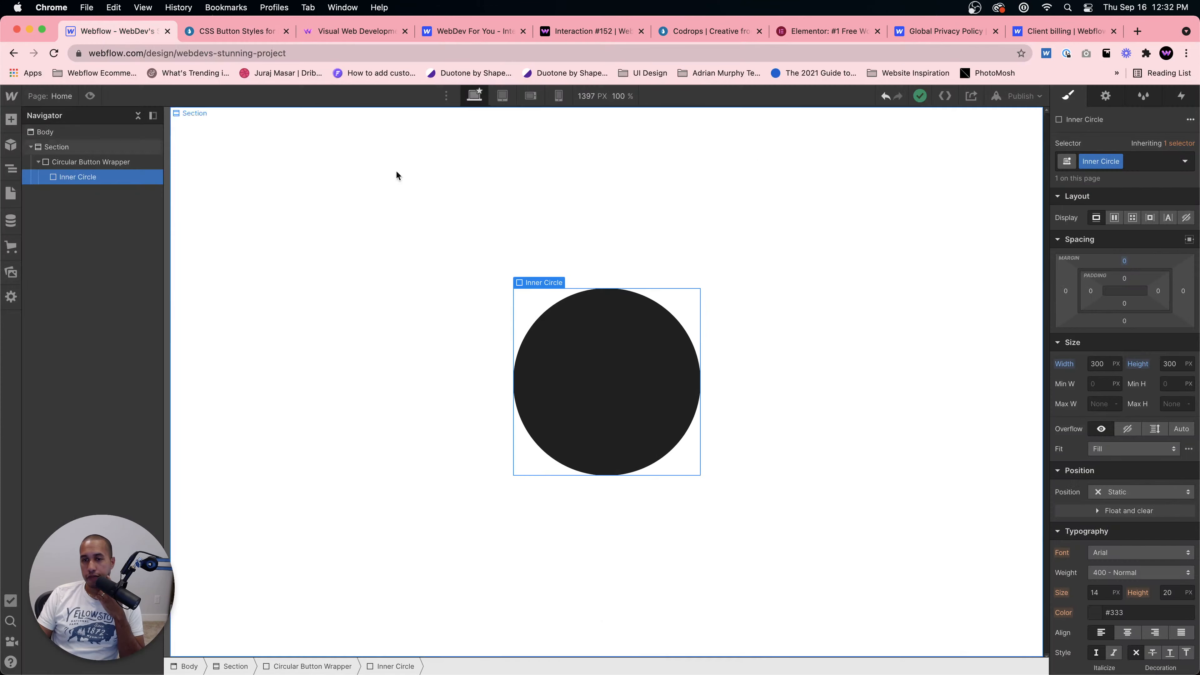
Step: Add a div block inside the Circular Button Wrapper and give it a new class named Circle Text Wrapper
click(92, 163)
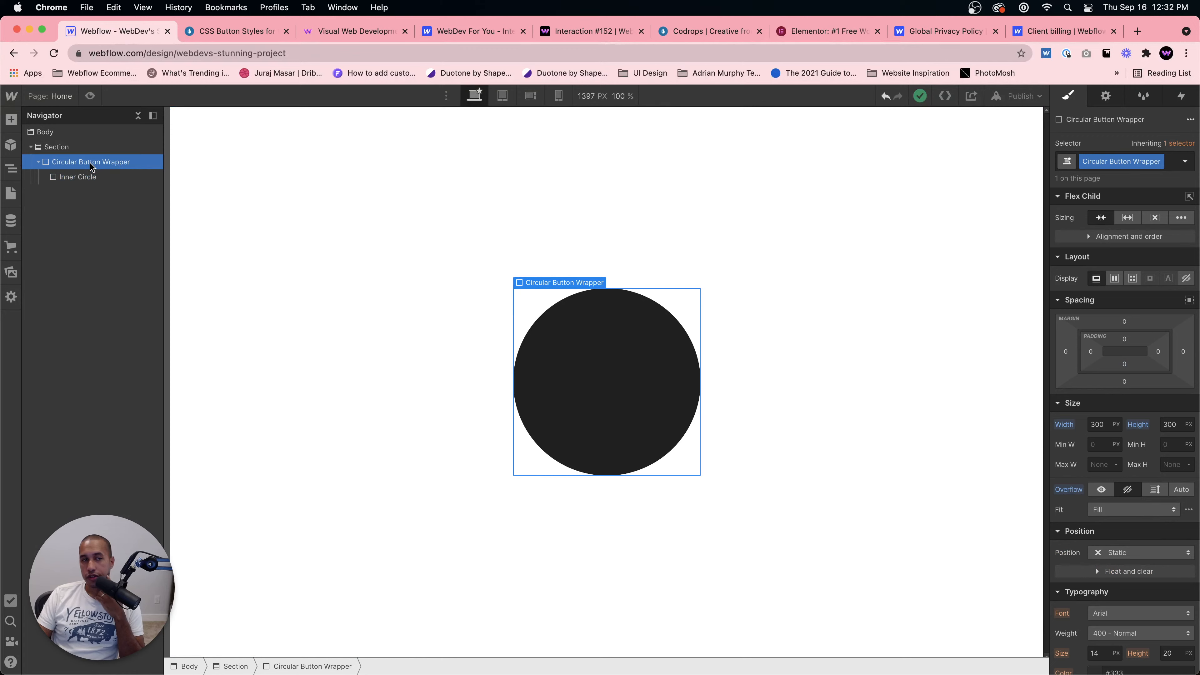
key(super+e)
text(div)
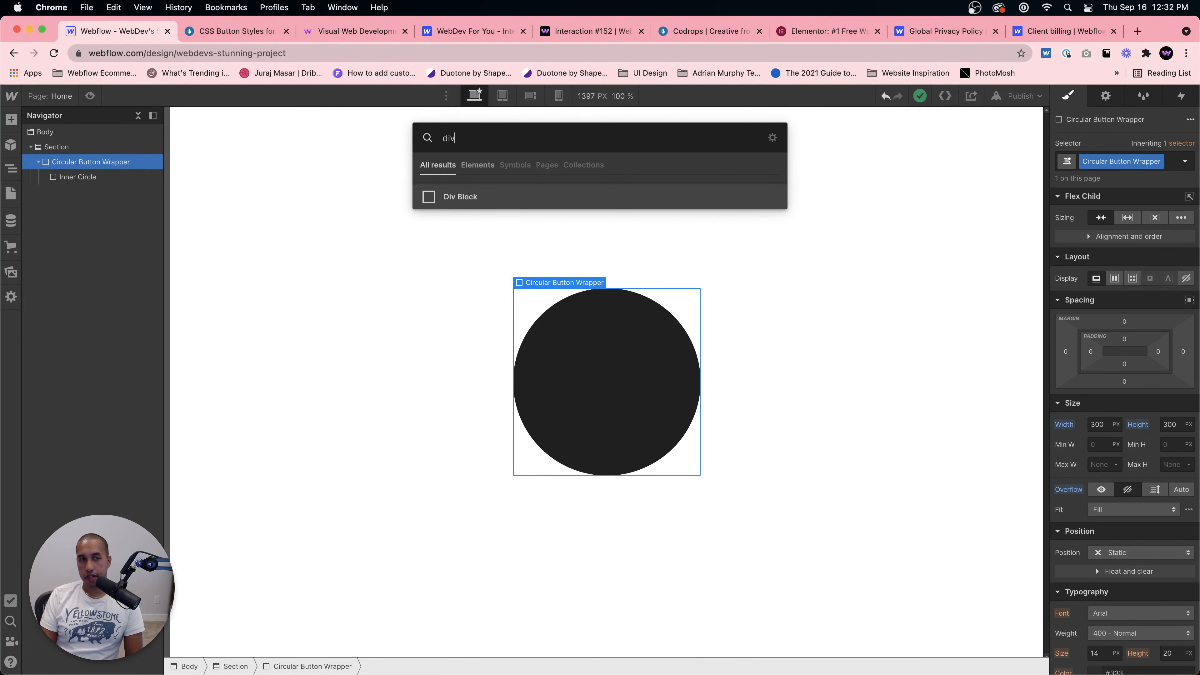
key(Return)
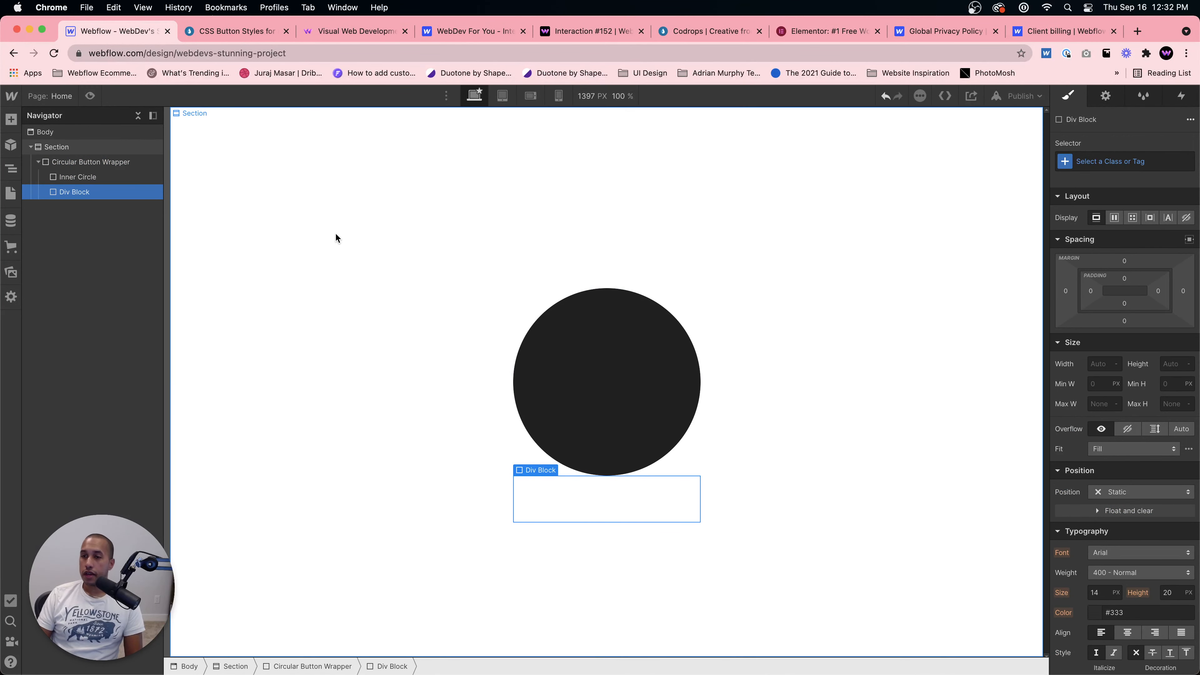
click(1104, 158)
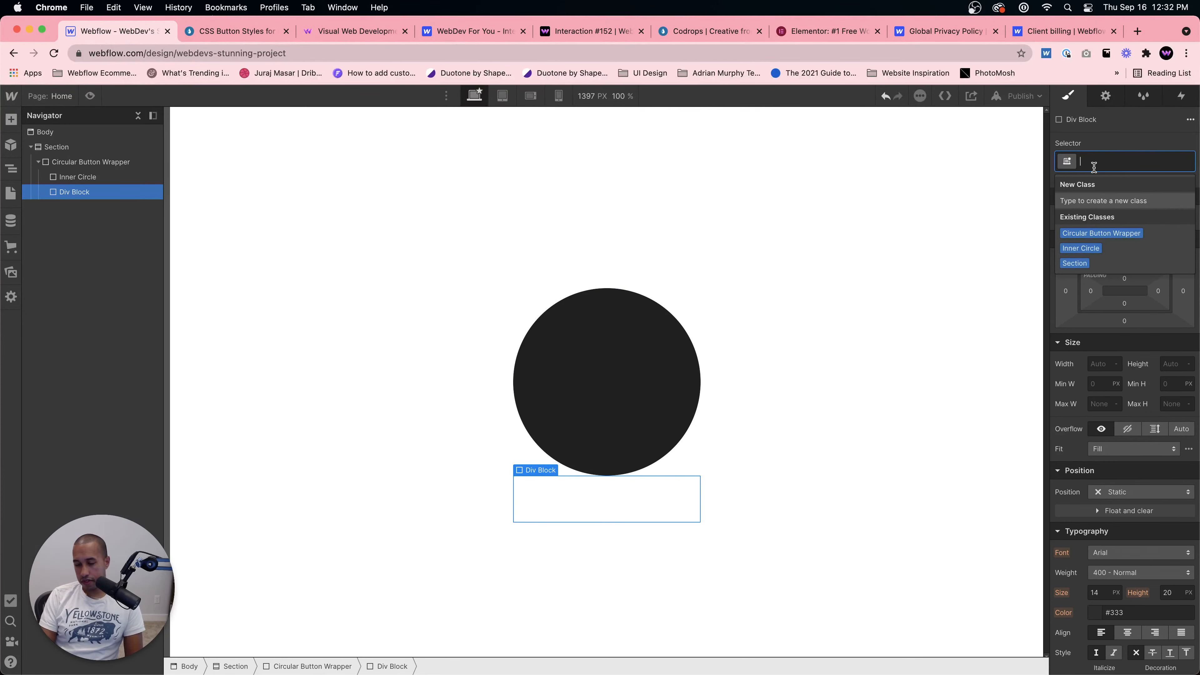
text(Circle Text W)
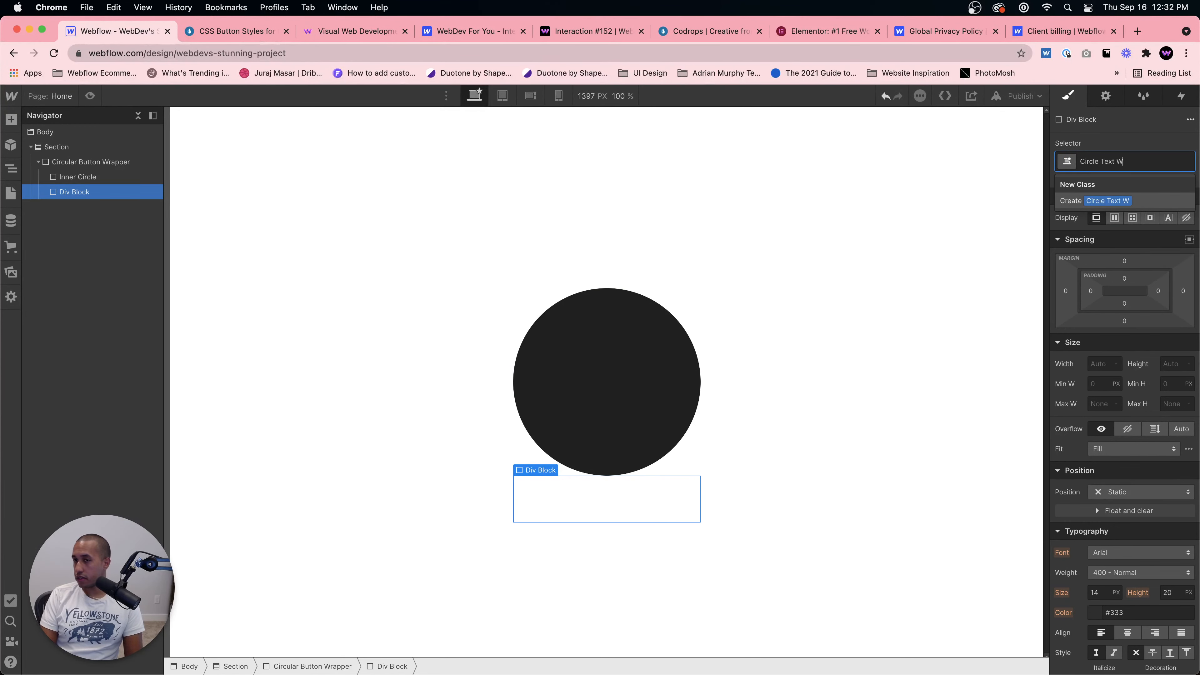
text(rapper)
key(Return)
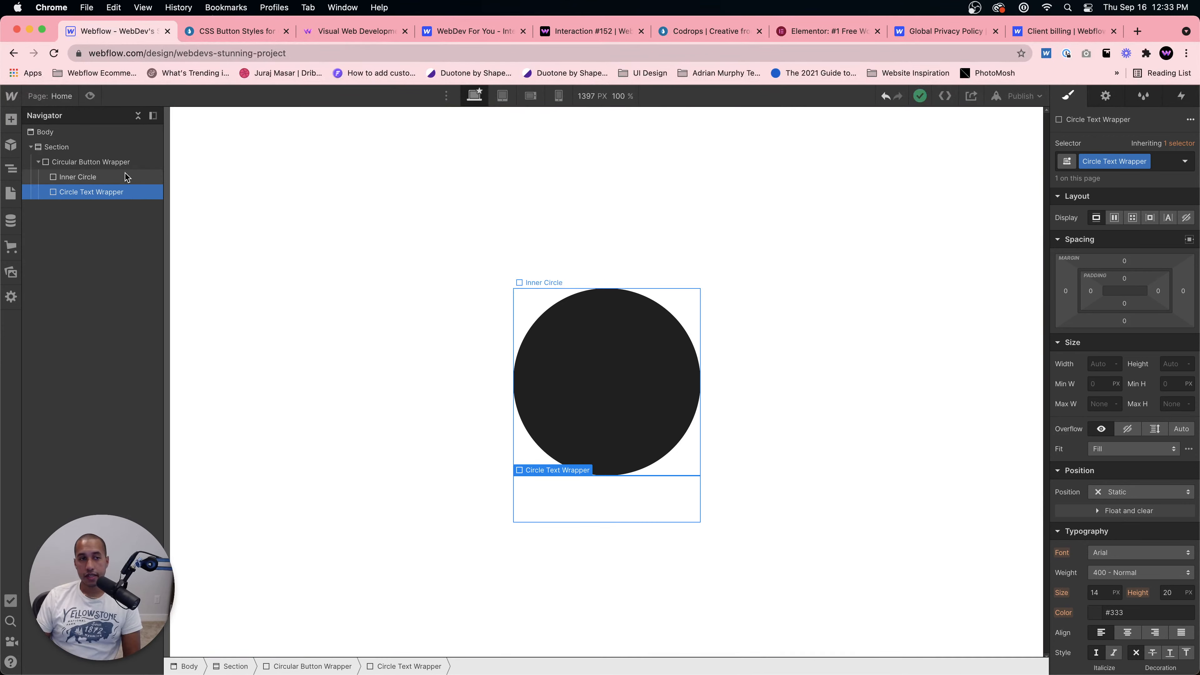
Step: Set the Inner Circle's position to absolute, filling its container on all sides
click(90, 163)
click(90, 193)
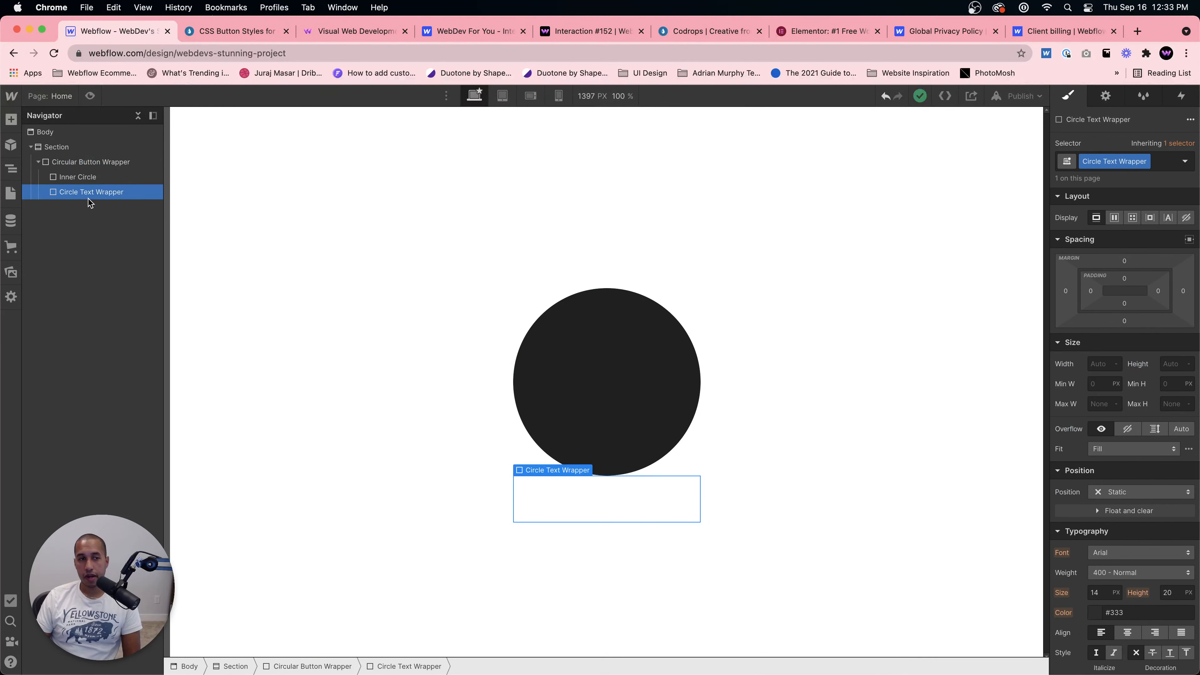
click(90, 177)
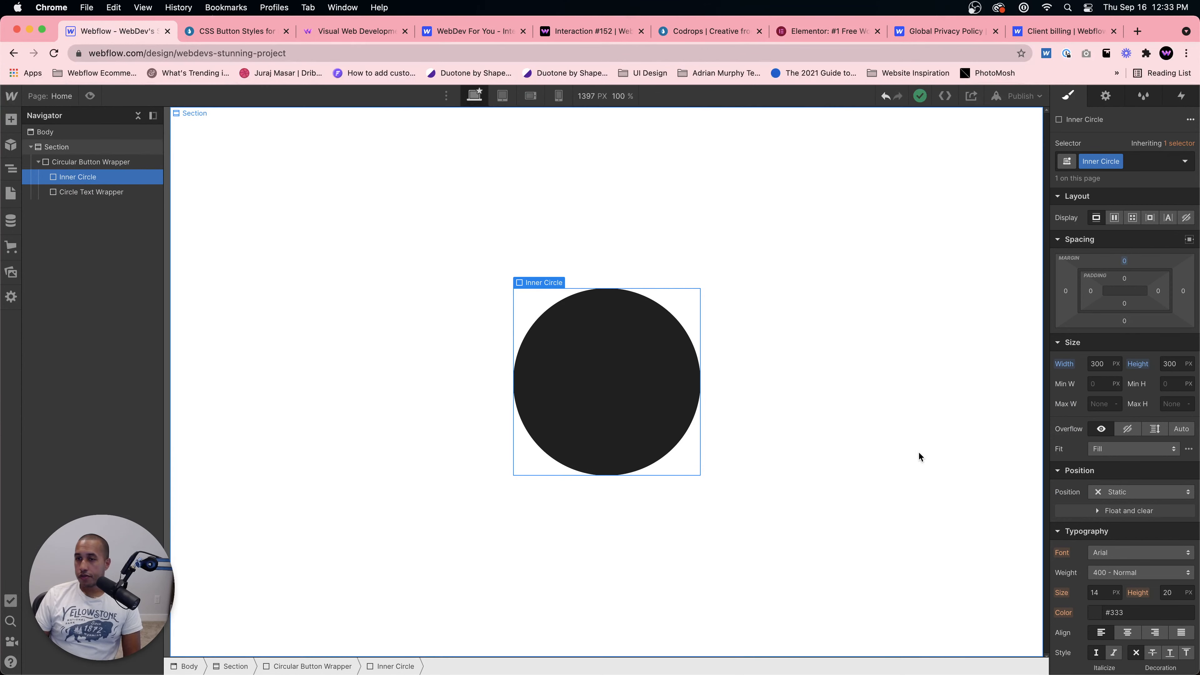
scroll(1122, 467, down, 3)
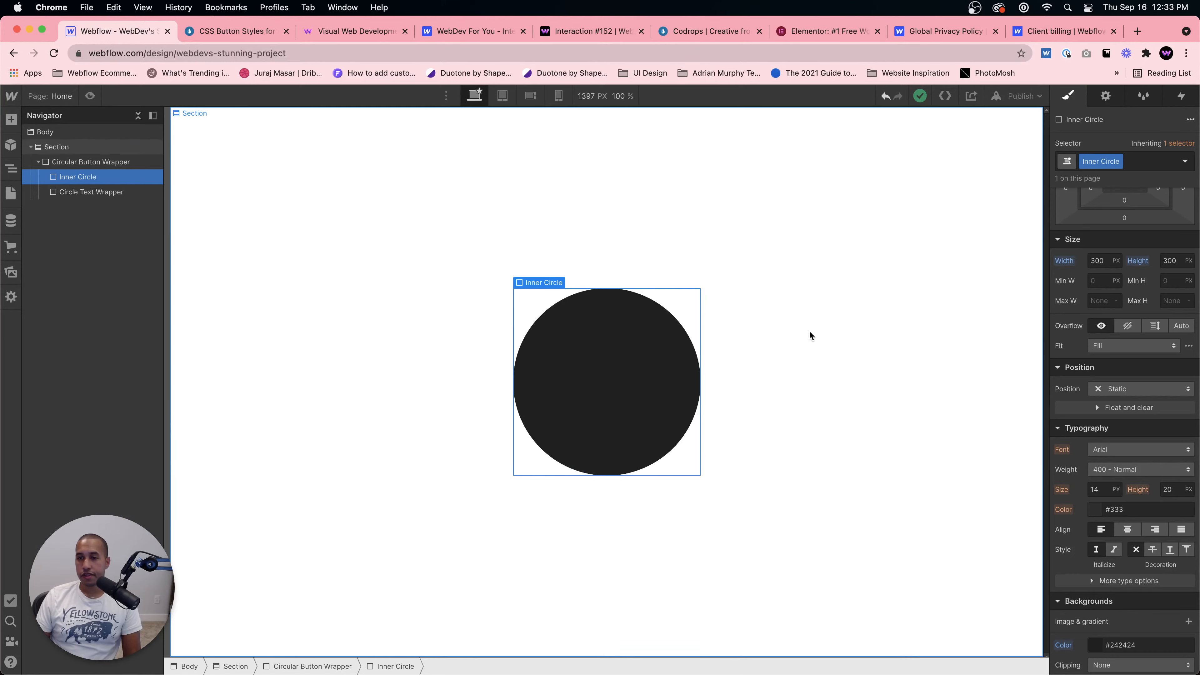
click(1138, 389)
click(1130, 419)
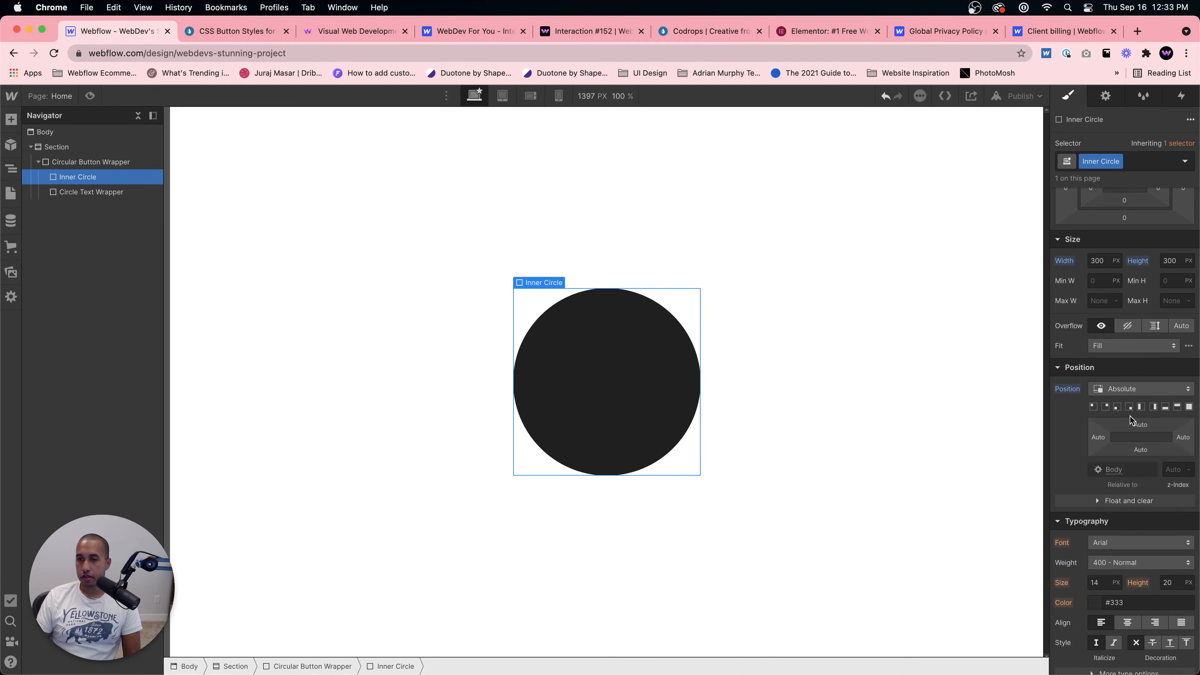
click(1189, 407)
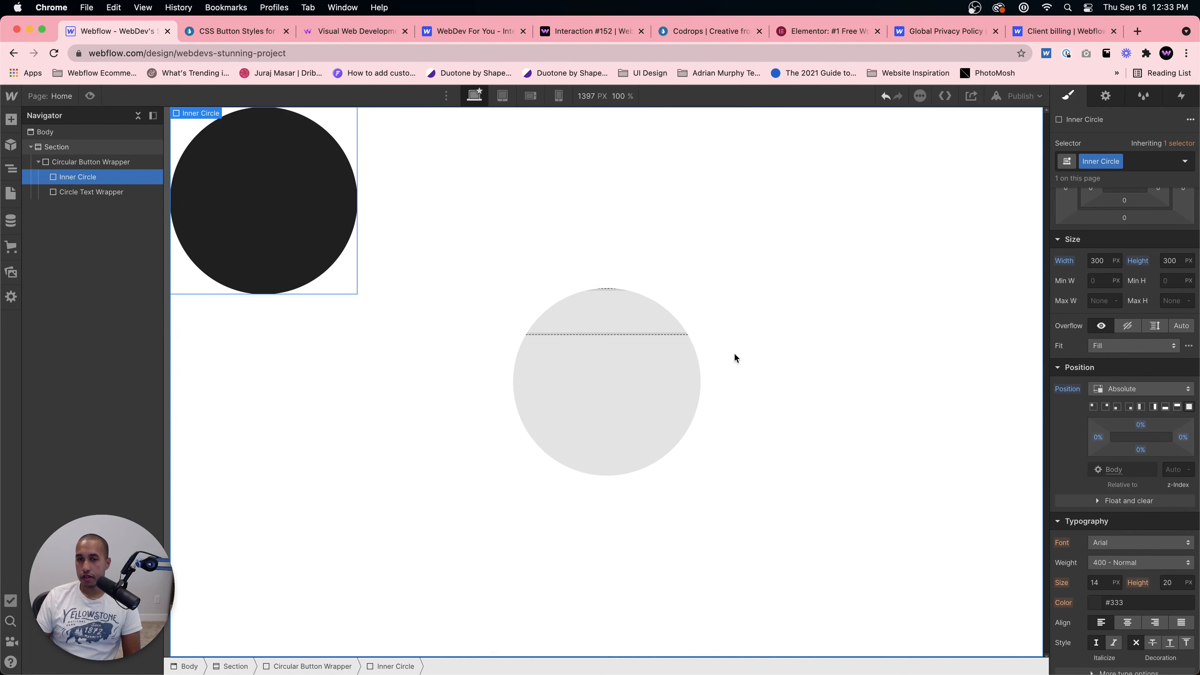
Step: Set the Circular Button Wrapper's position to relative
click(596, 388)
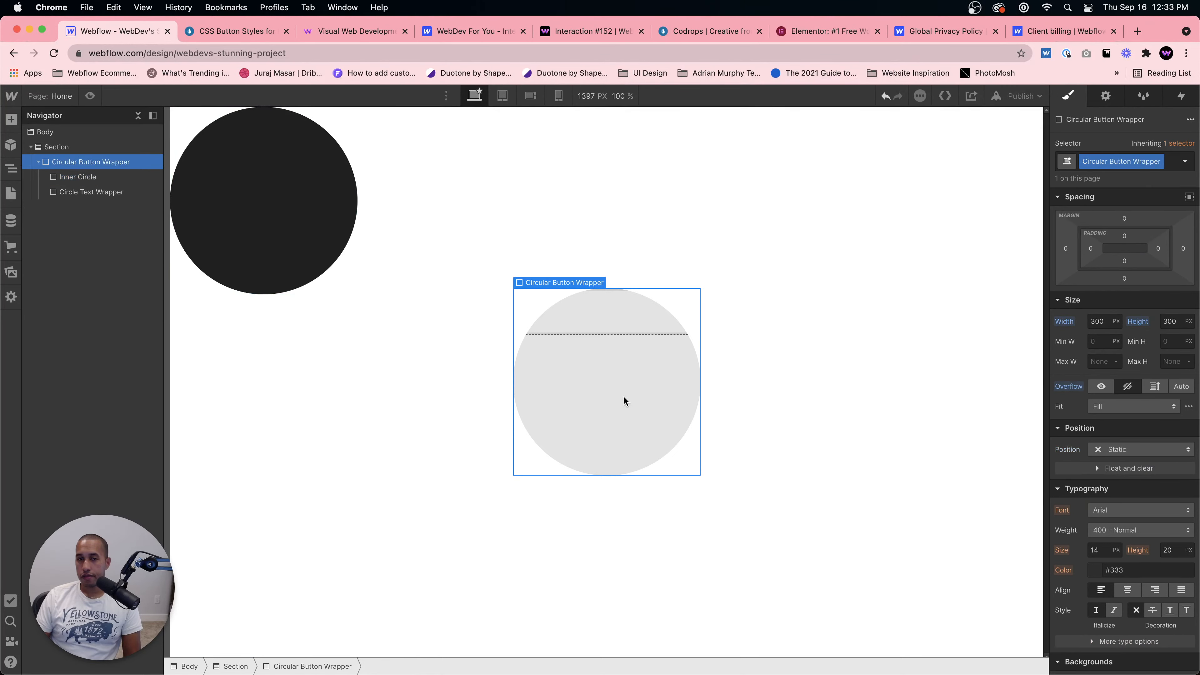
click(1124, 449)
click(1124, 465)
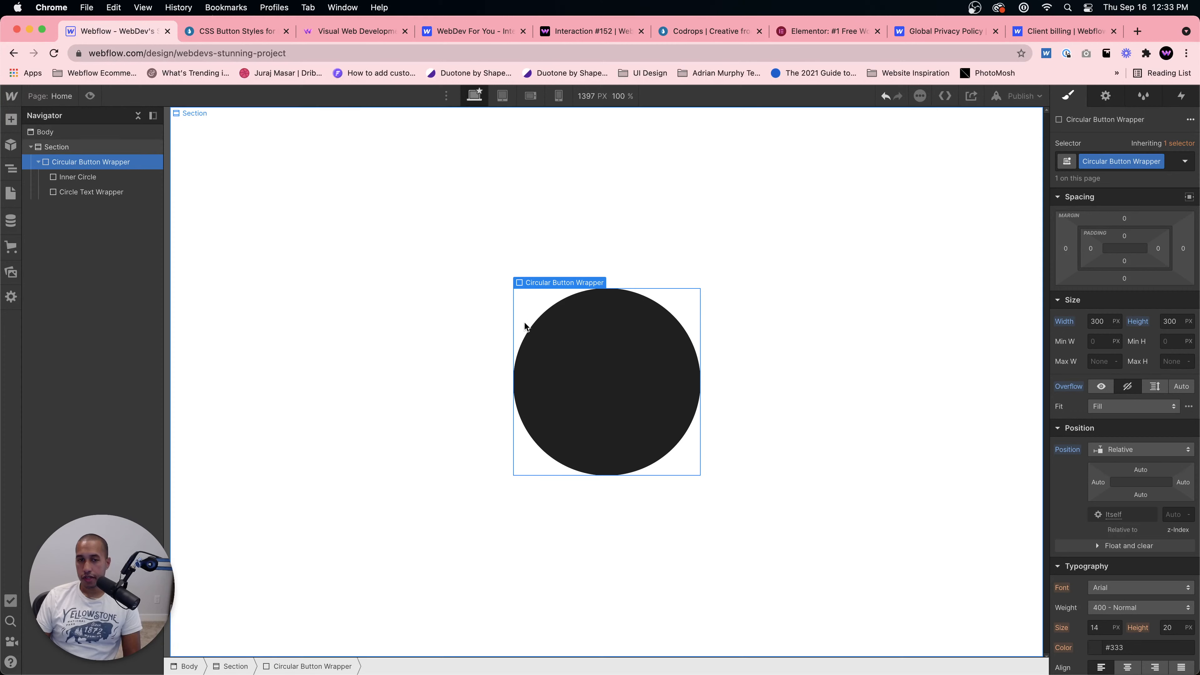
Step: Set the Circular Button Wrapper's display to flex with its children justified to the centre
click(108, 176)
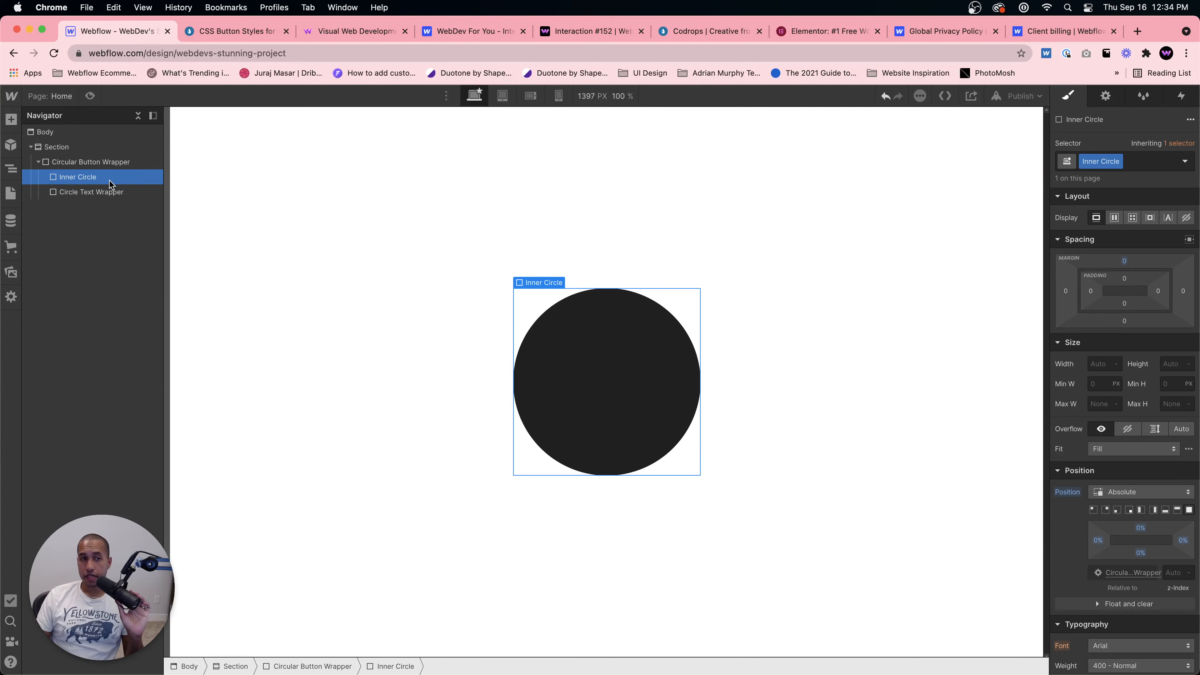
click(83, 194)
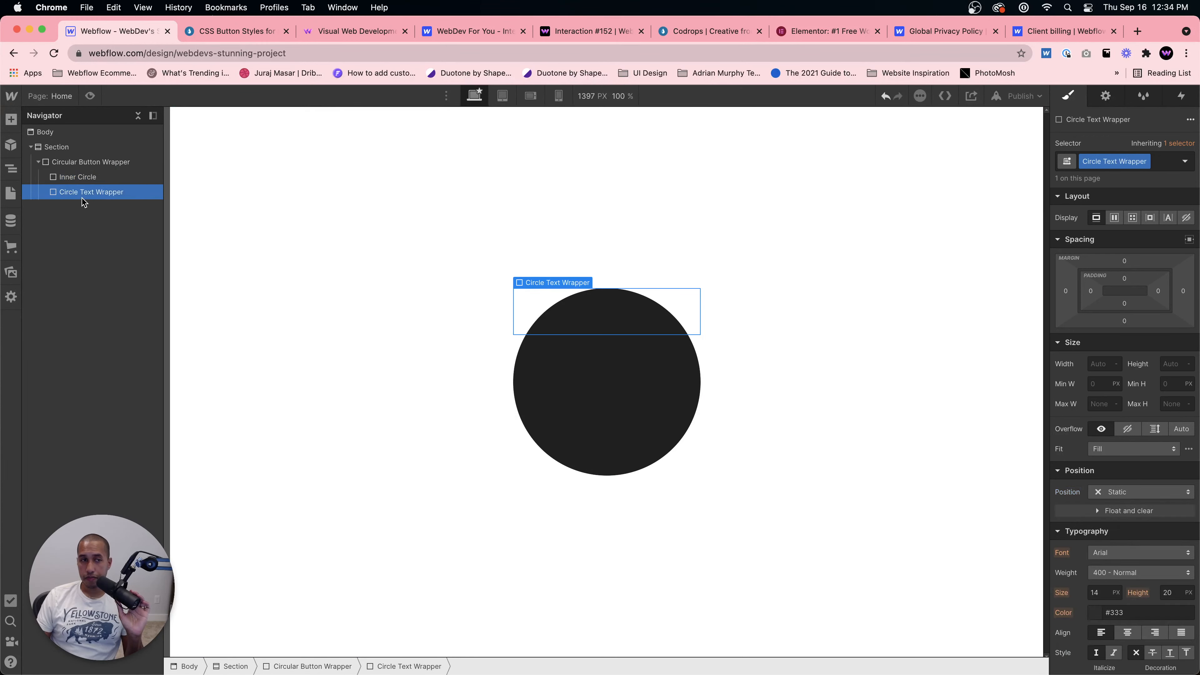
click(110, 160)
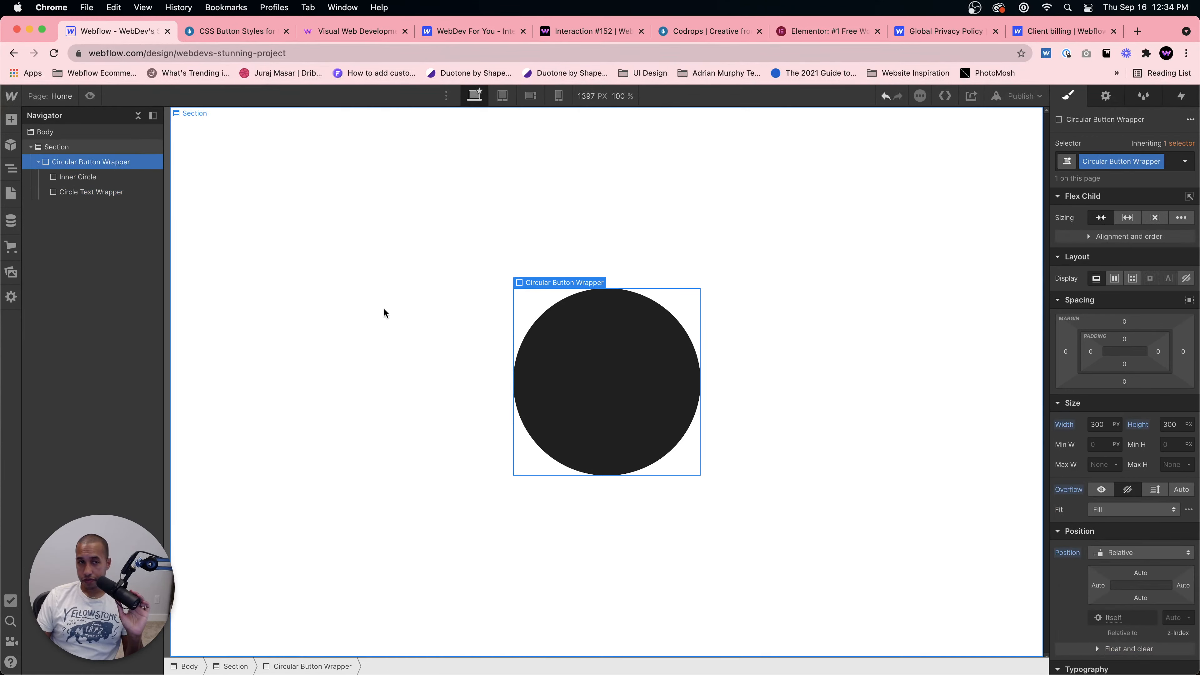
click(113, 198)
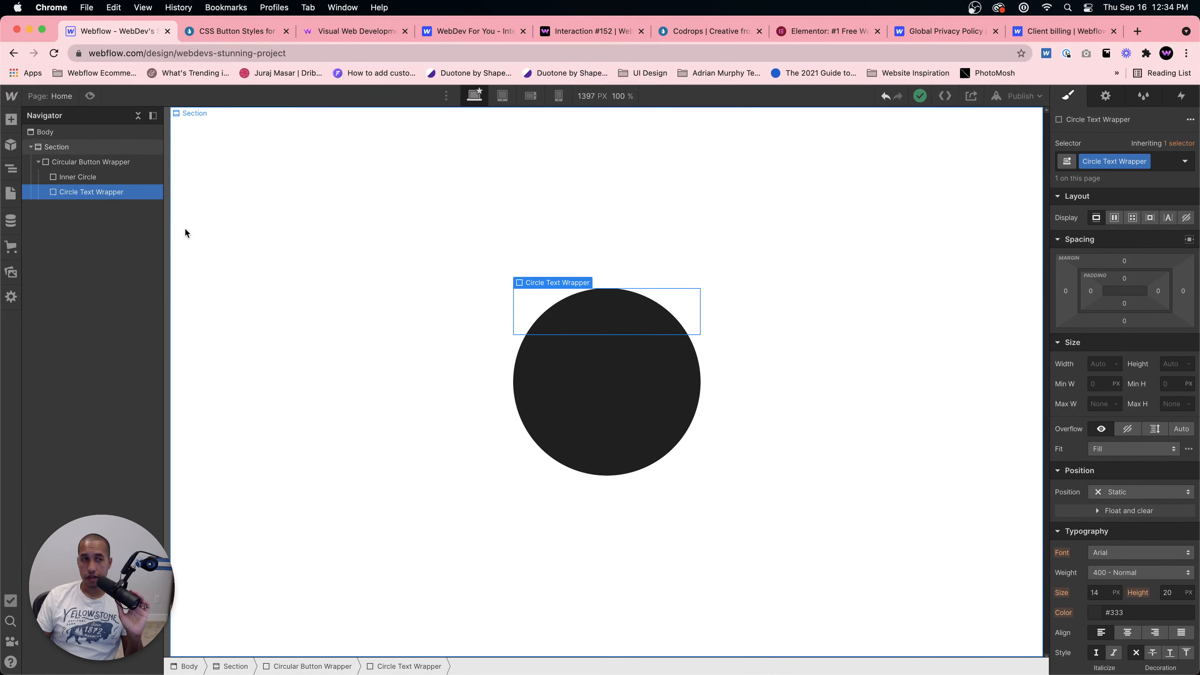
click(85, 162)
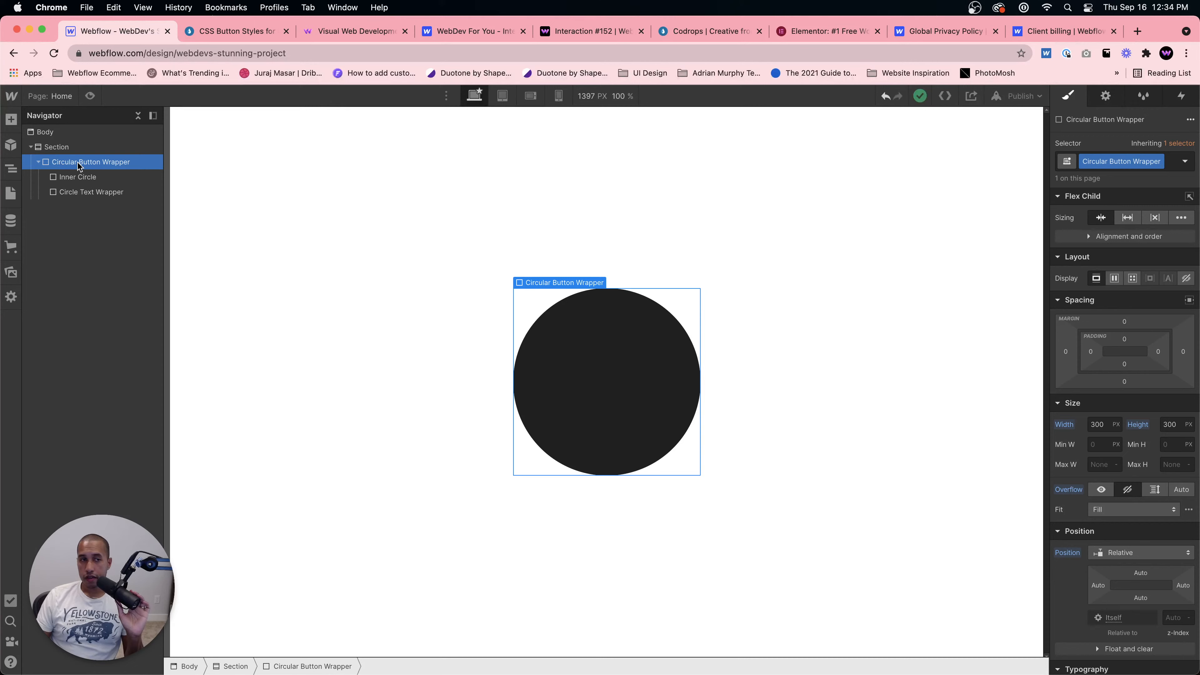
click(1114, 278)
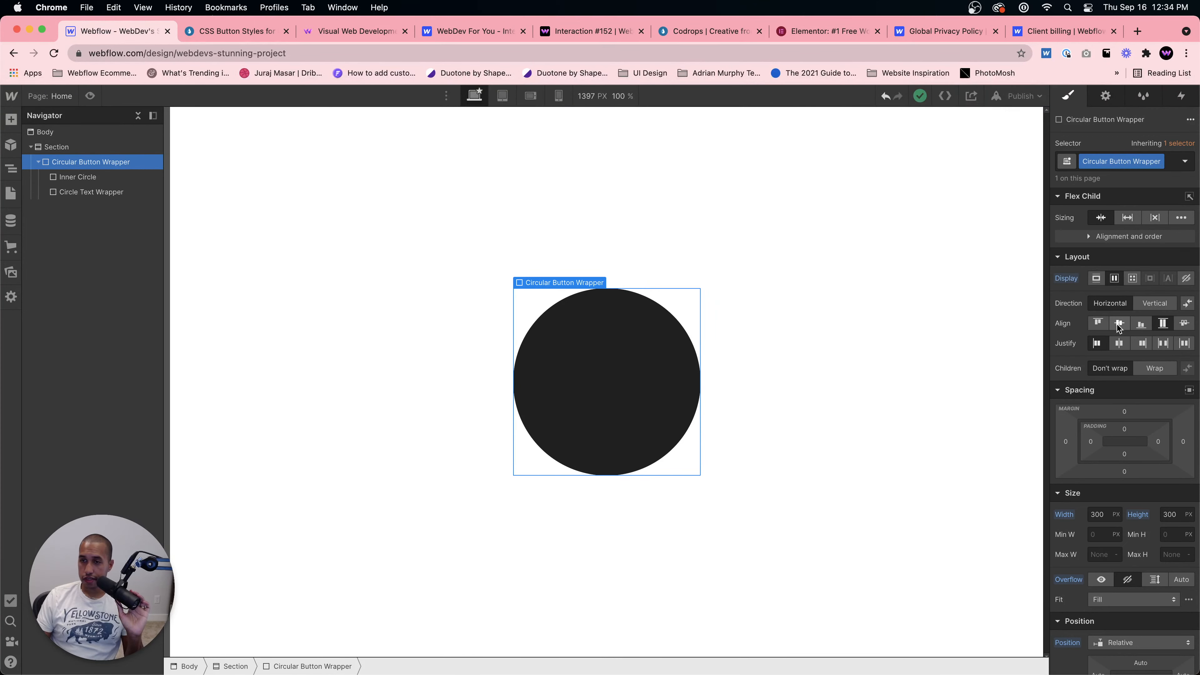
click(1117, 342)
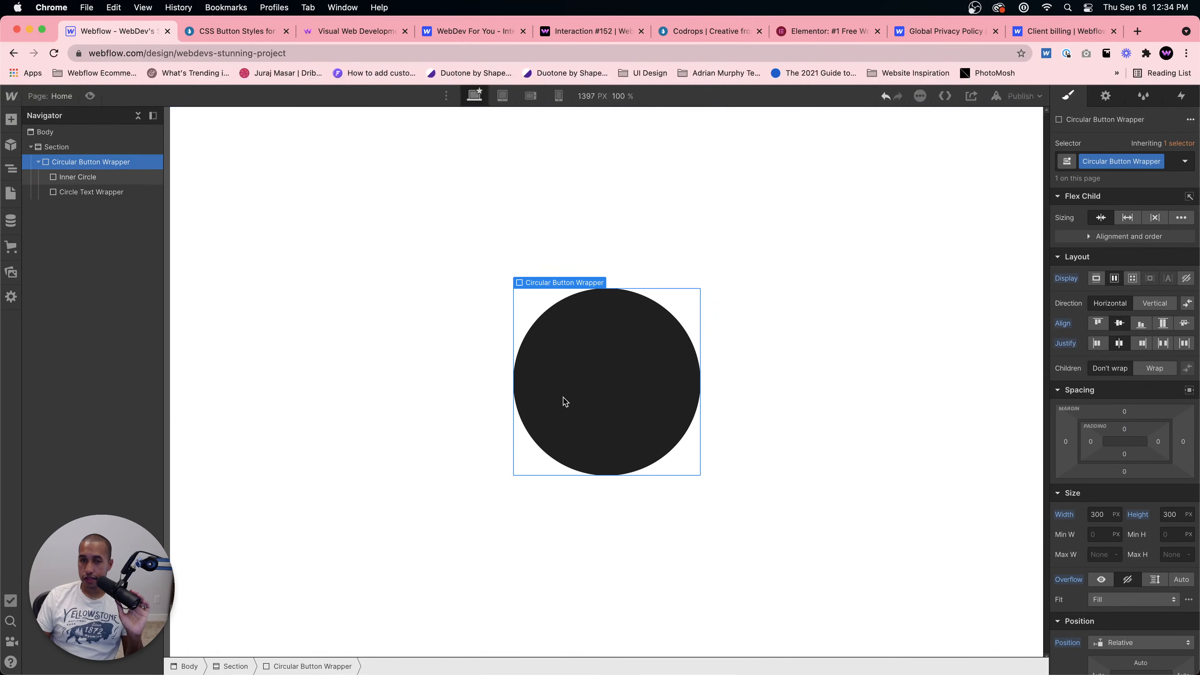
Step: Set the Circle Text Wrapper's position to relative
click(123, 197)
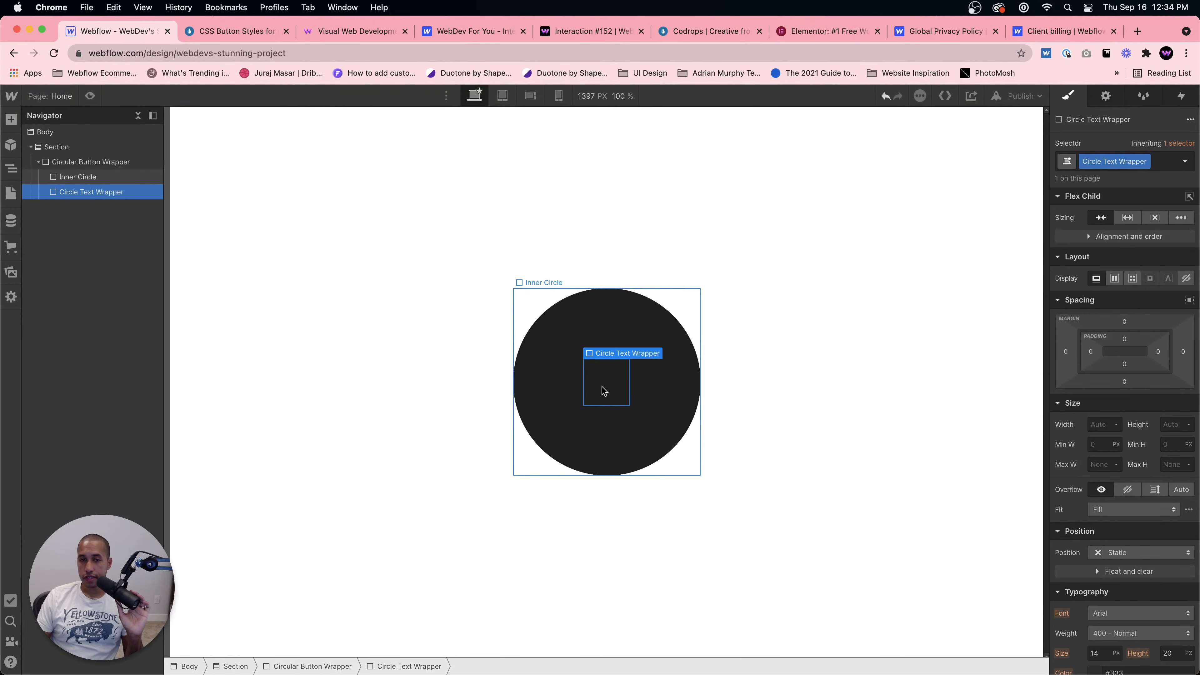
click(603, 390)
click(110, 195)
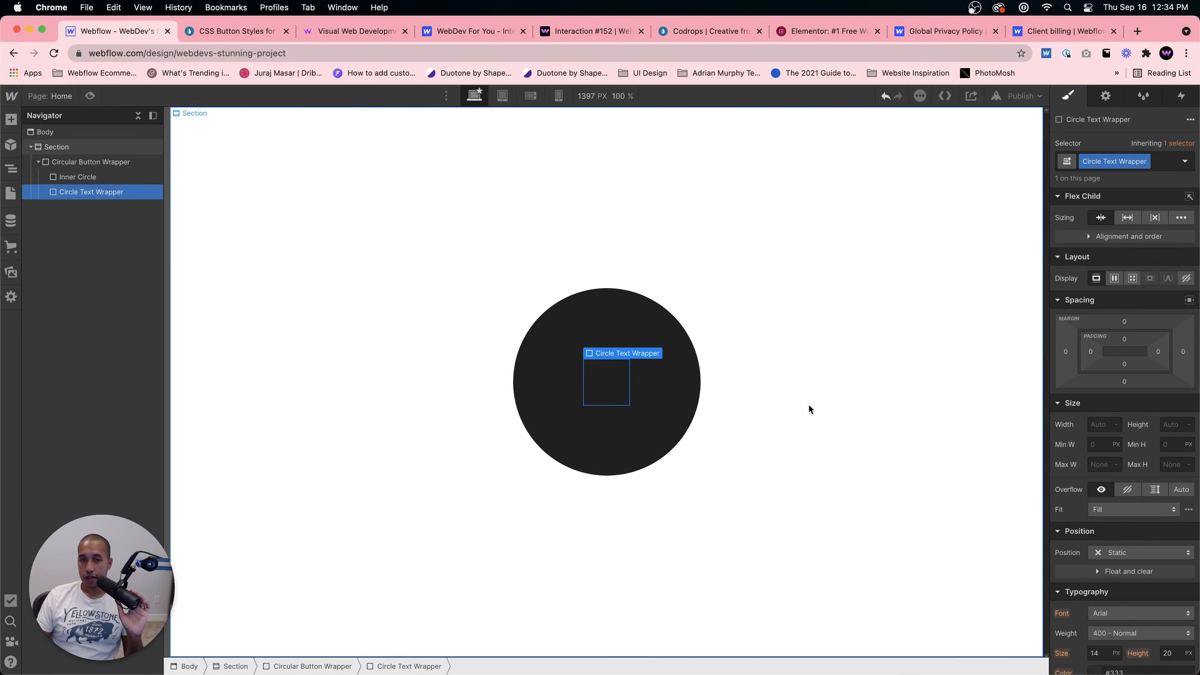
click(1129, 552)
click(1126, 564)
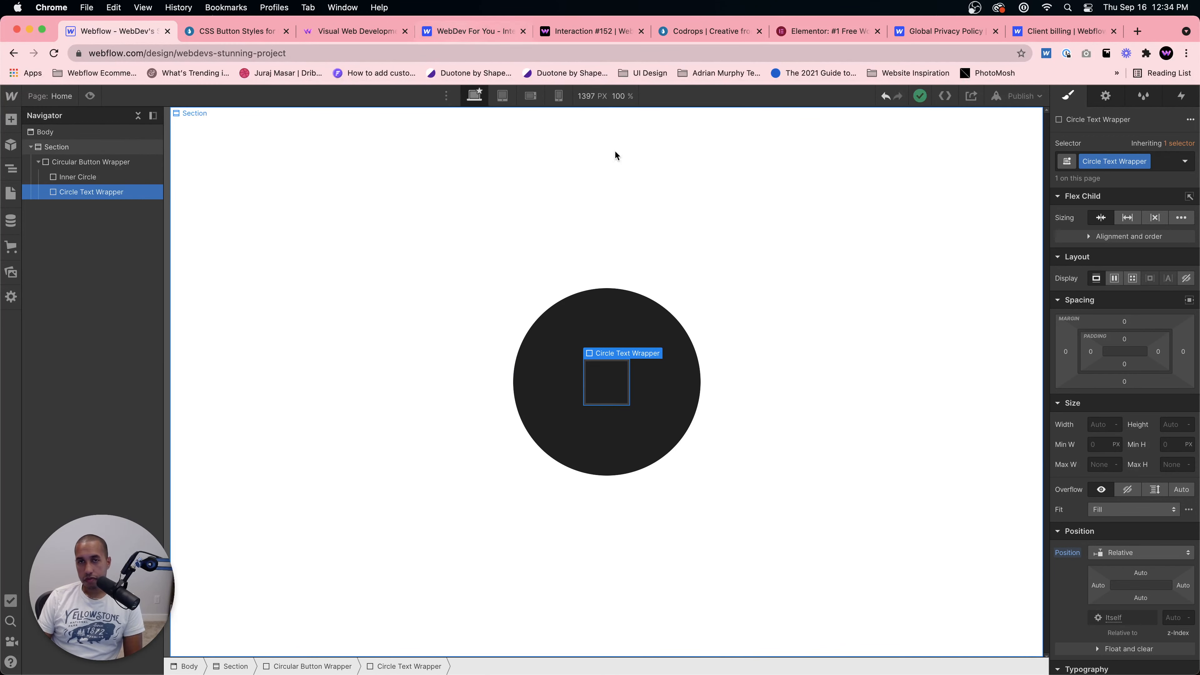
Step: Compare with the Add button demo and set the Circle Text Wrapper's font to Montserrat
click(229, 31)
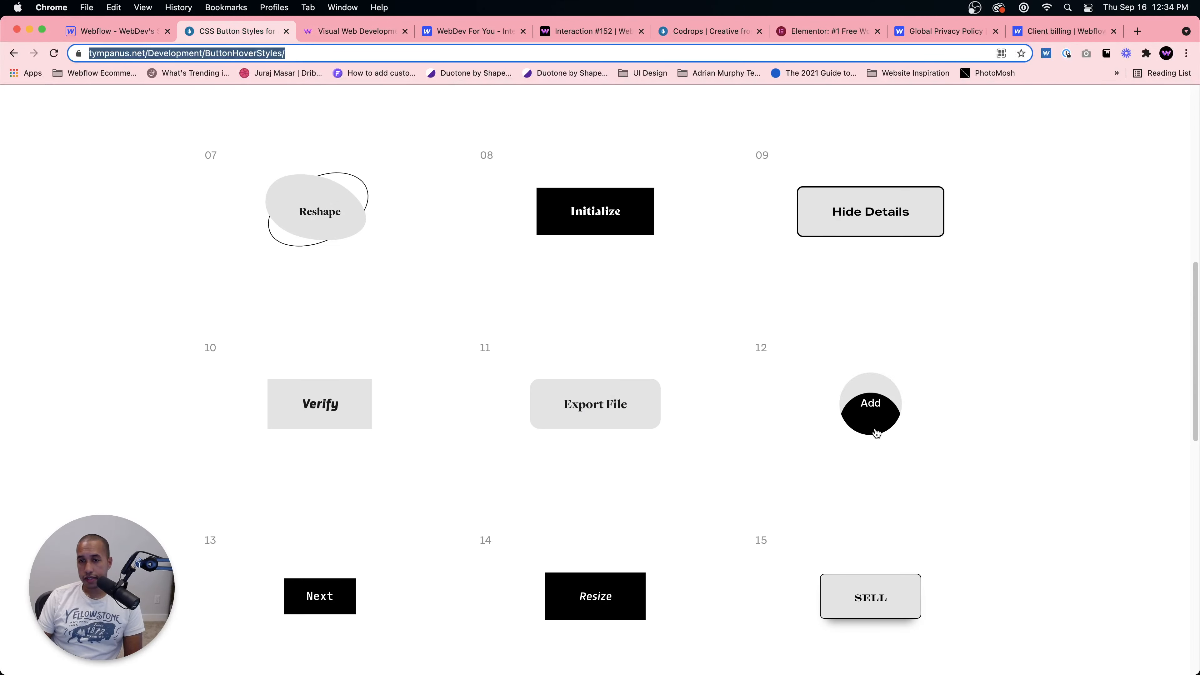
click(116, 30)
scroll(1112, 540, down, 3)
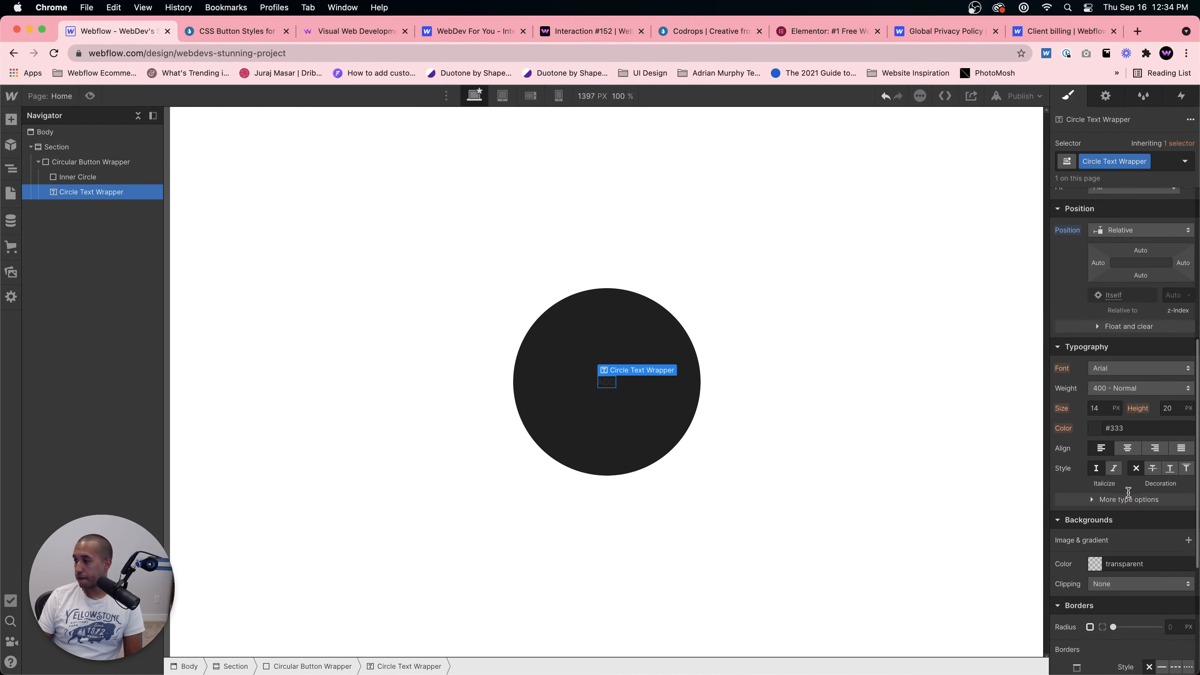
scroll(1112, 540, up, 2)
click(1111, 444)
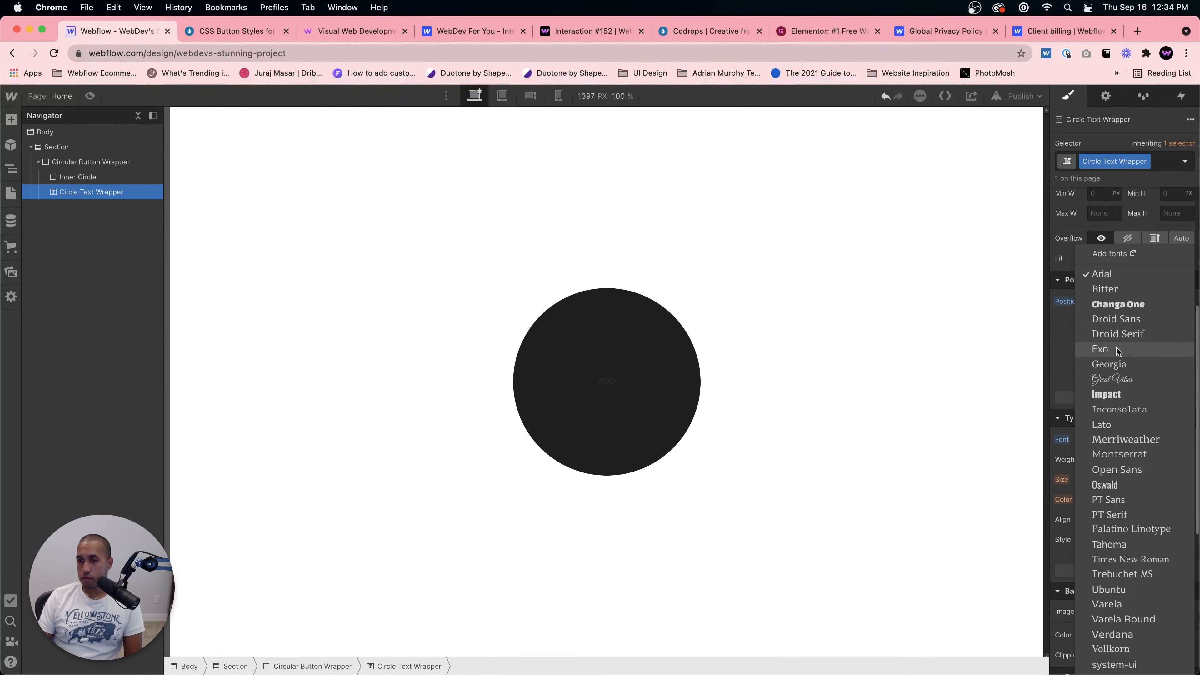
click(1110, 456)
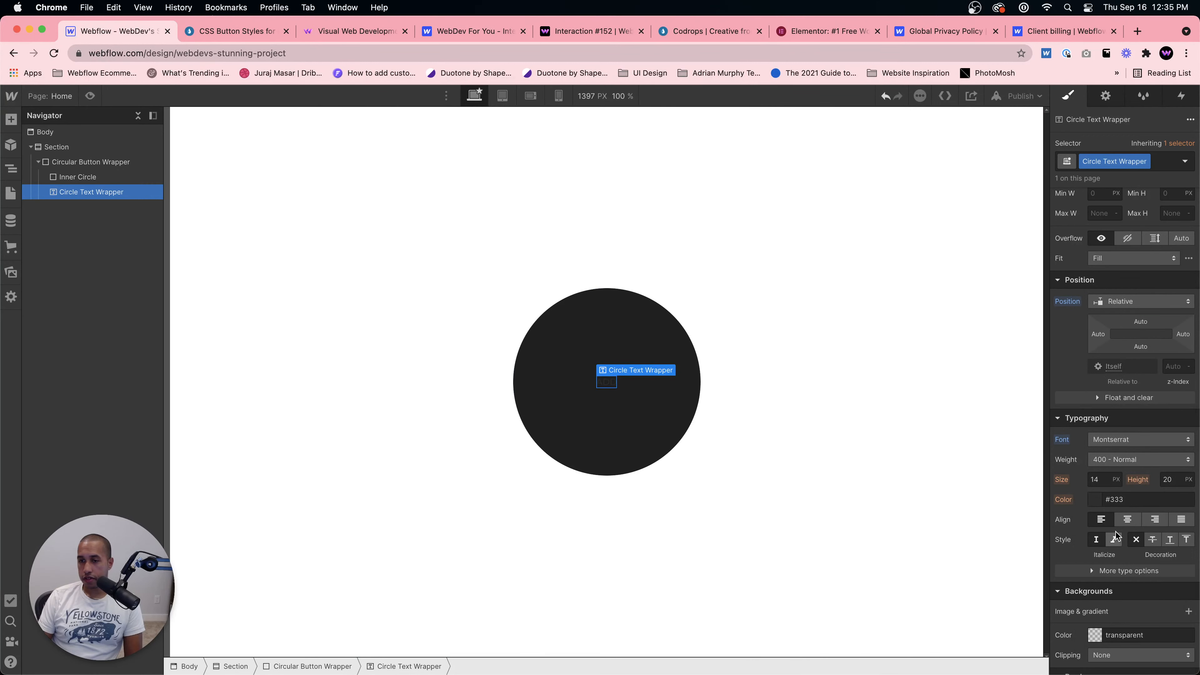
Step: Set the Circle Text Wrapper's text colour to white and its font size to 40 px
click(1095, 499)
drag(1084, 330, 1030, 272)
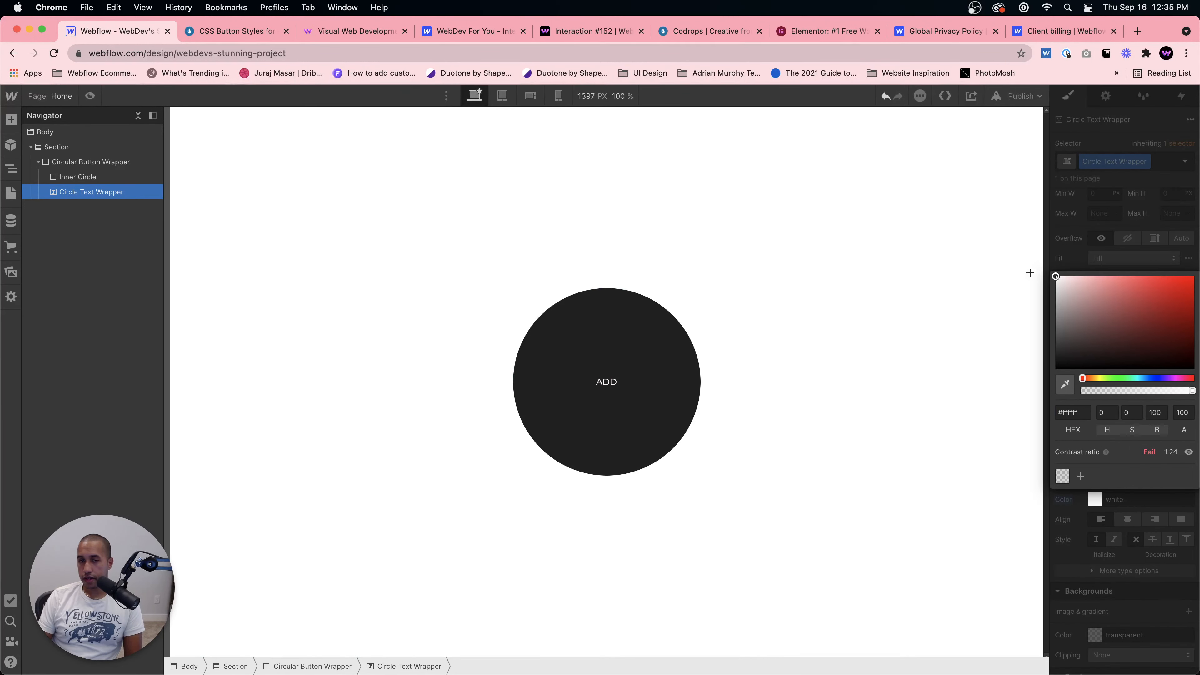
click(1061, 236)
click(1109, 484)
text(40)
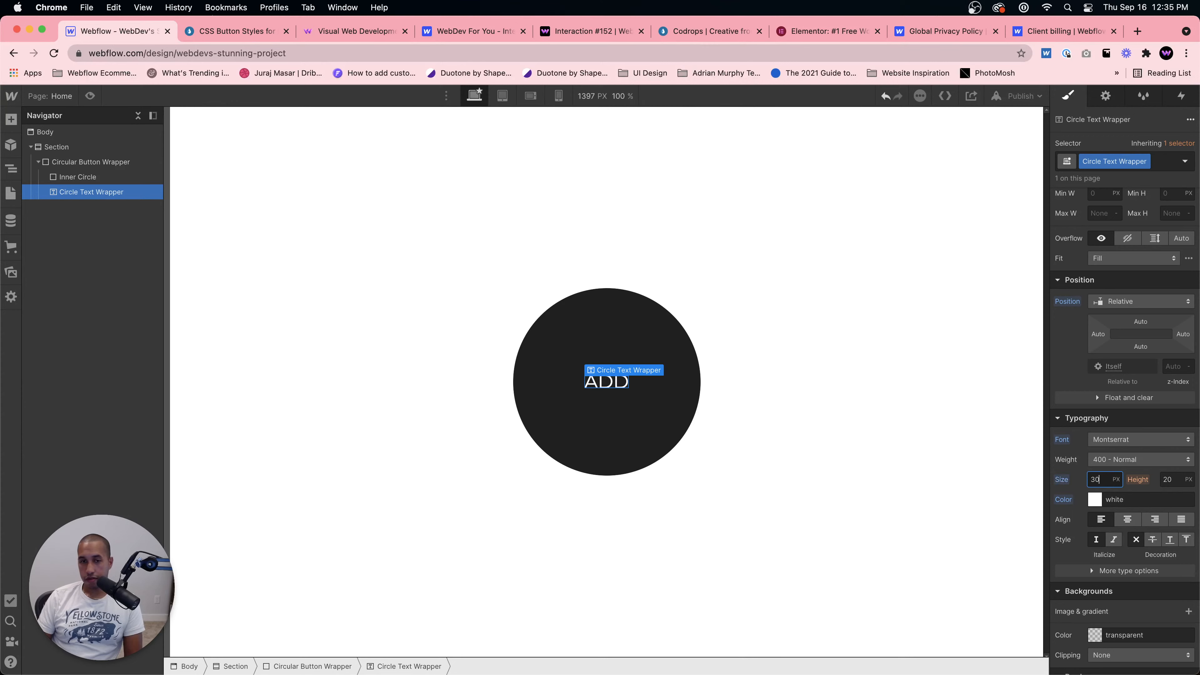
Step: Set the text's line height to 1 and its letter spacing to 5 px
click(1189, 480)
click(1165, 566)
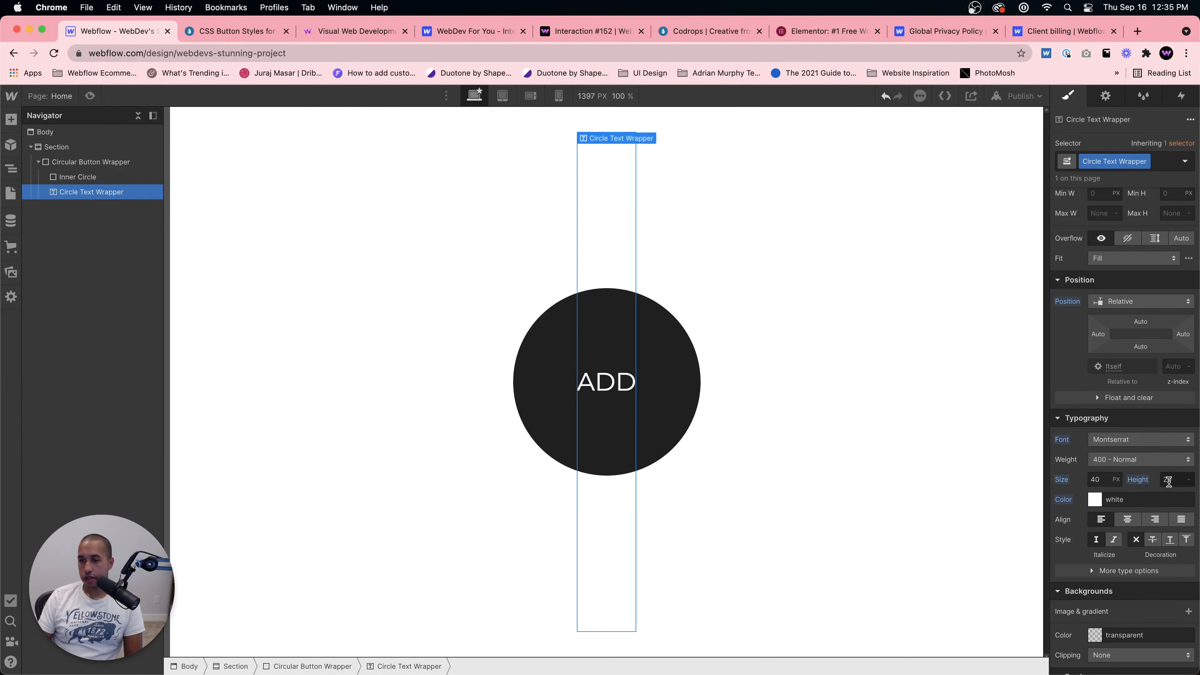
text(1)
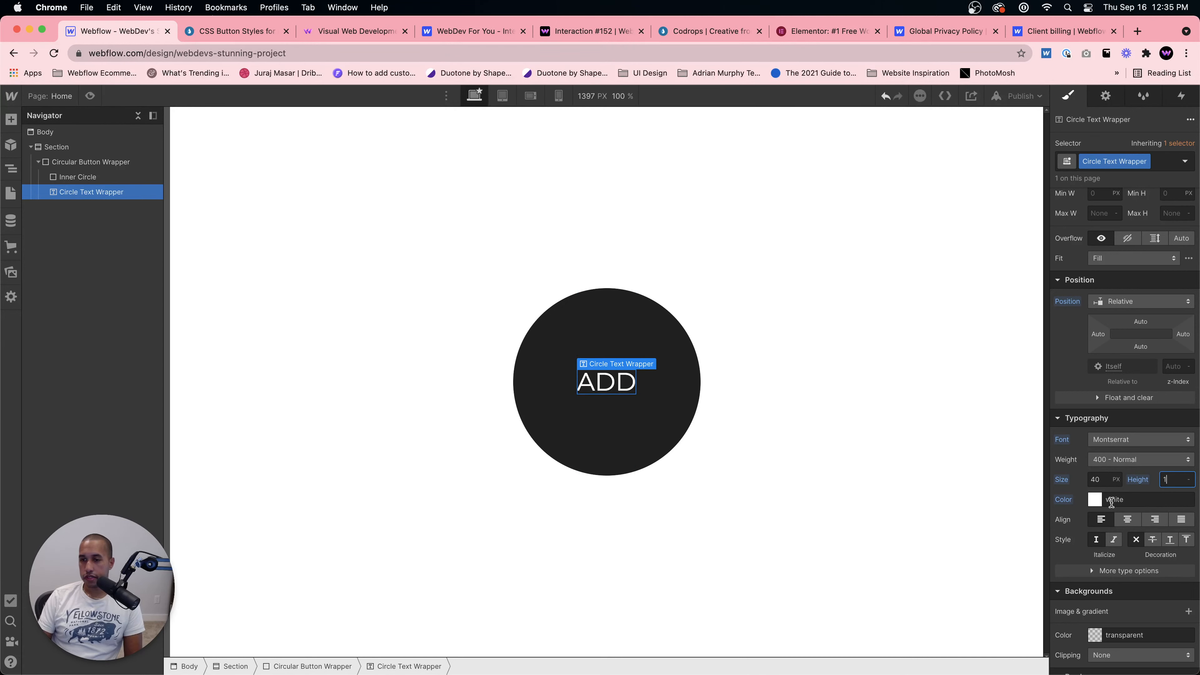
click(1125, 569)
click(1073, 489)
text(2)
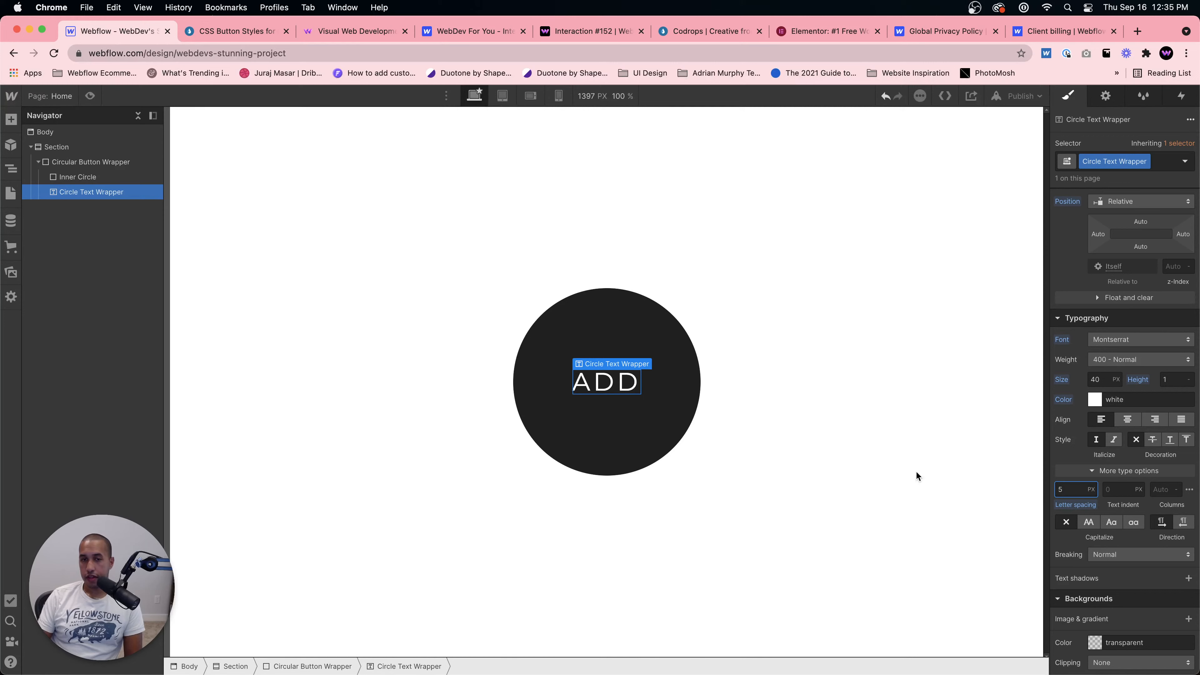
click(755, 649)
click(607, 378)
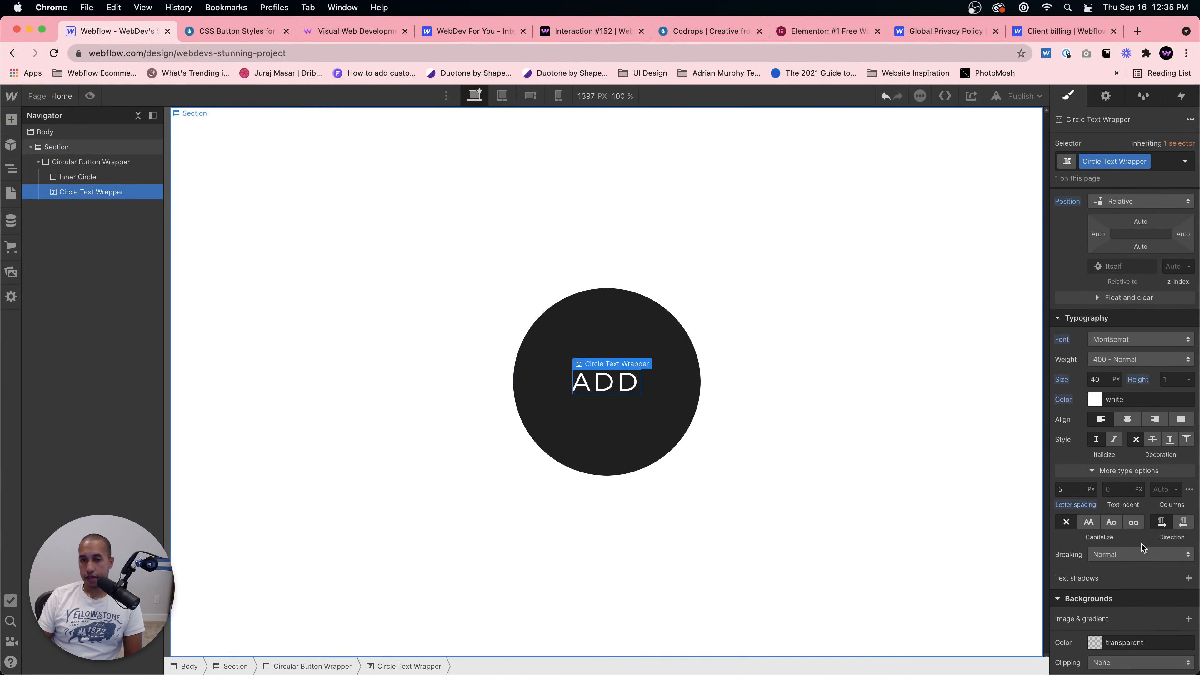
click(1124, 420)
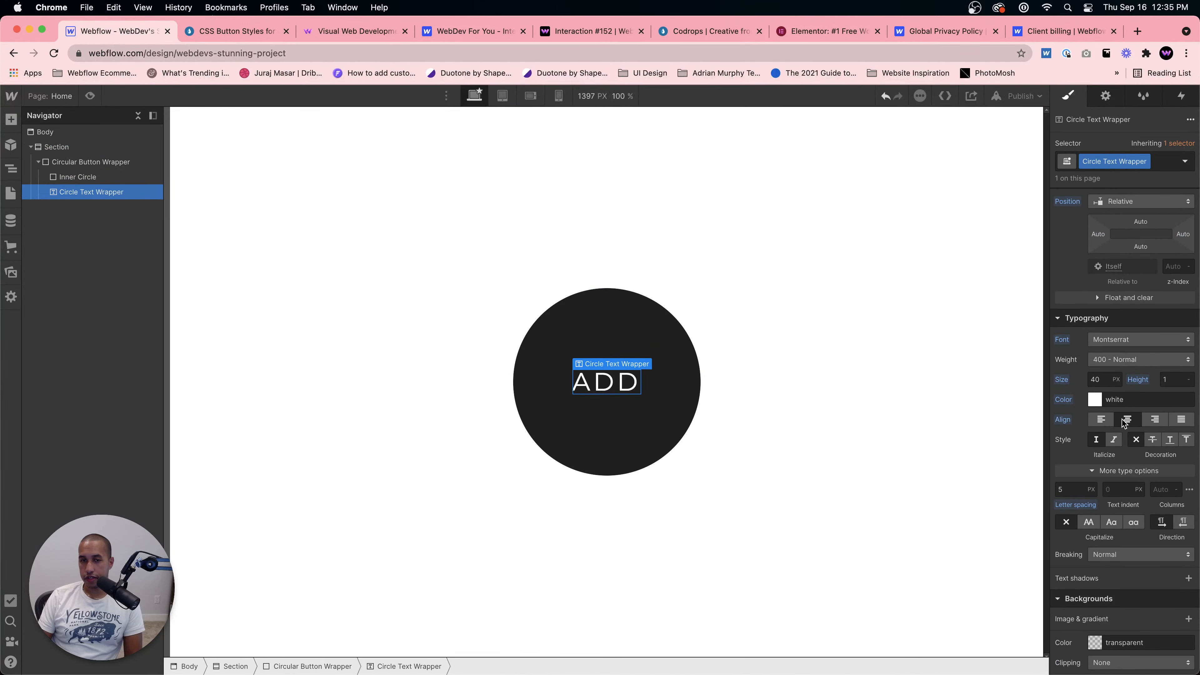
click(1098, 419)
click(772, 446)
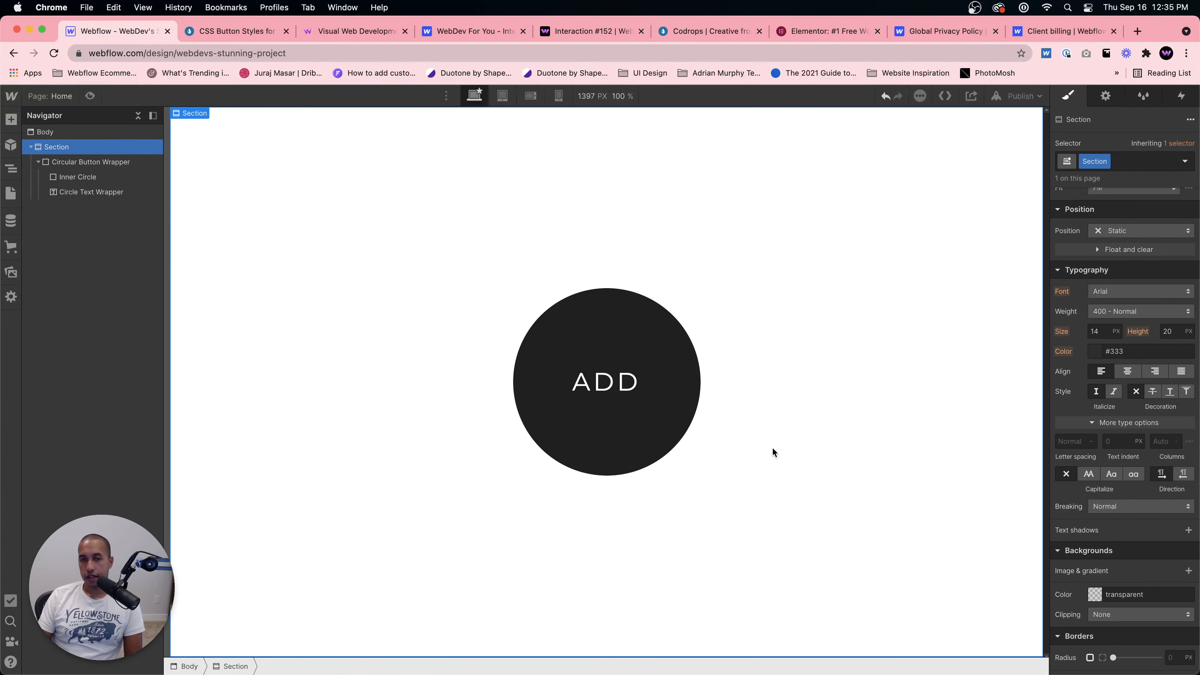
click(606, 382)
click(730, 468)
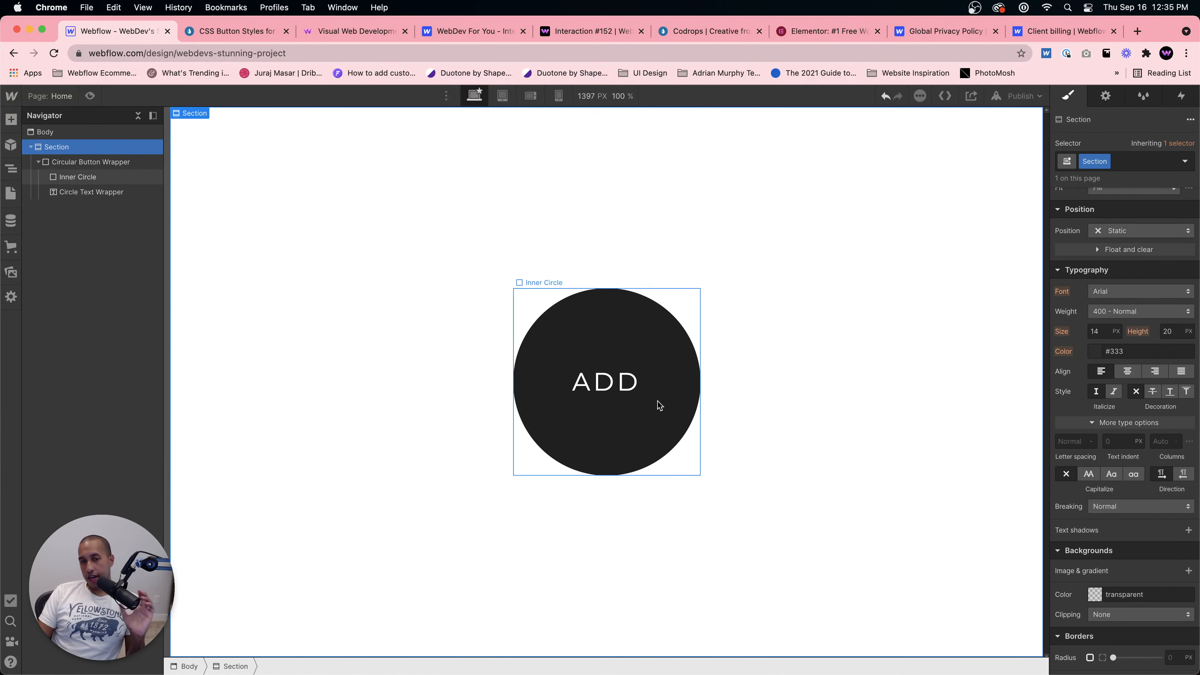
click(608, 382)
click(1154, 341)
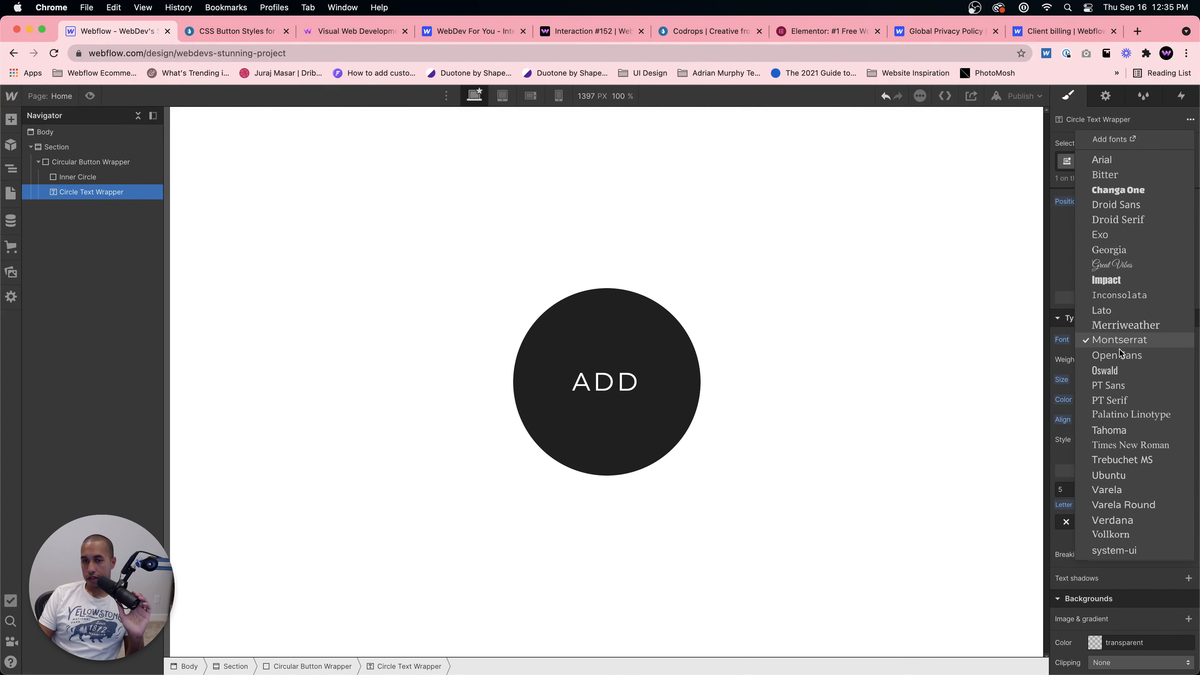
click(1118, 339)
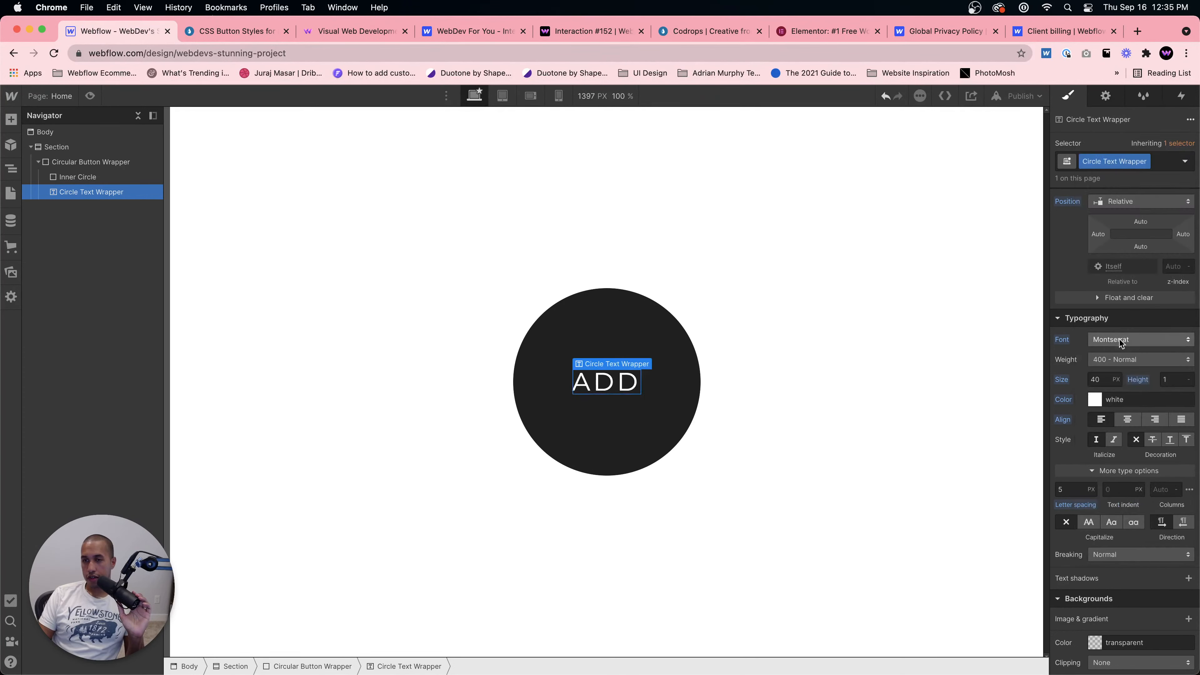
click(1121, 361)
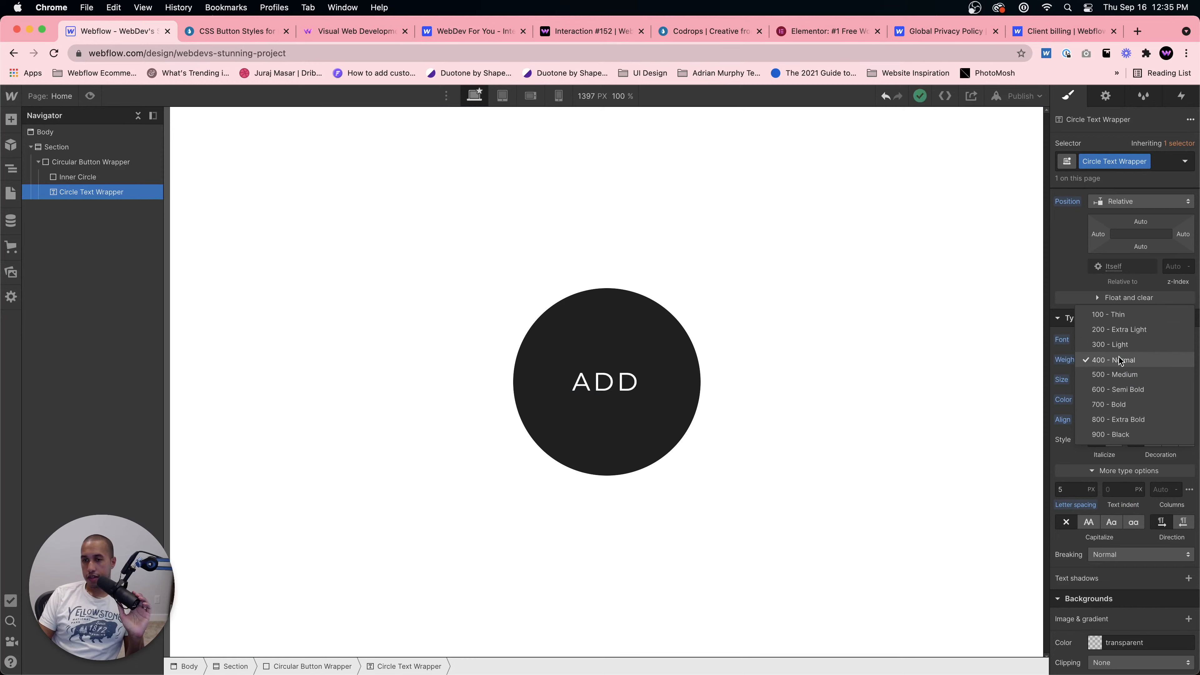
click(1115, 360)
click(661, 454)
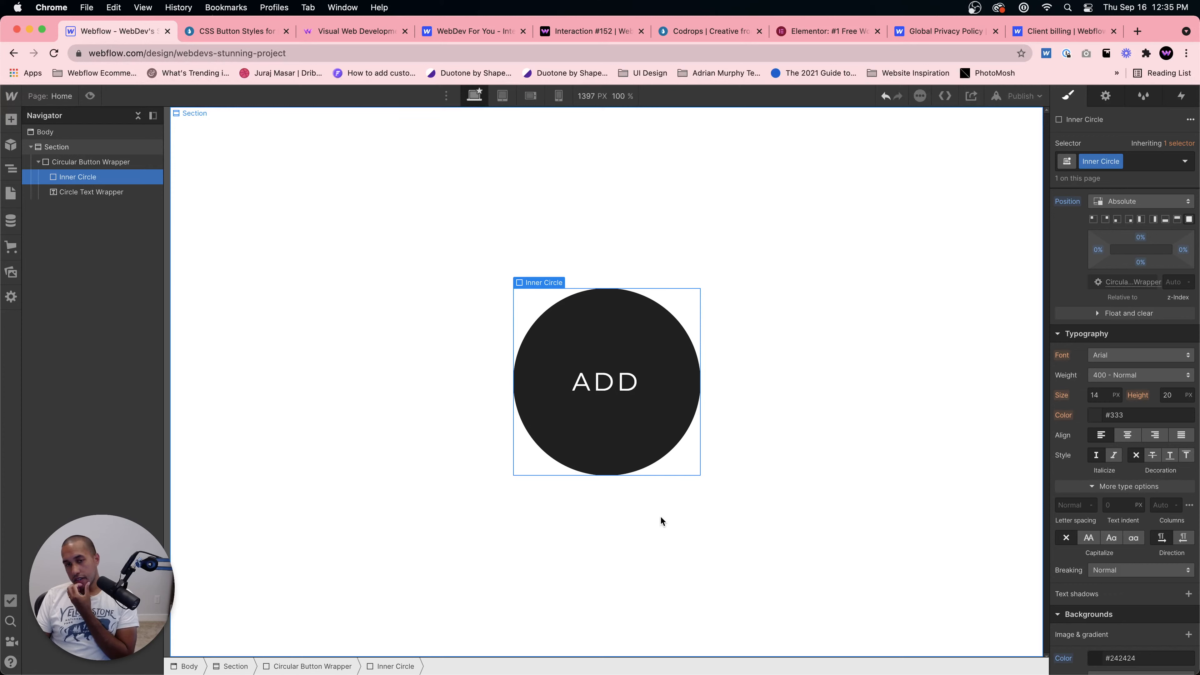
click(635, 388)
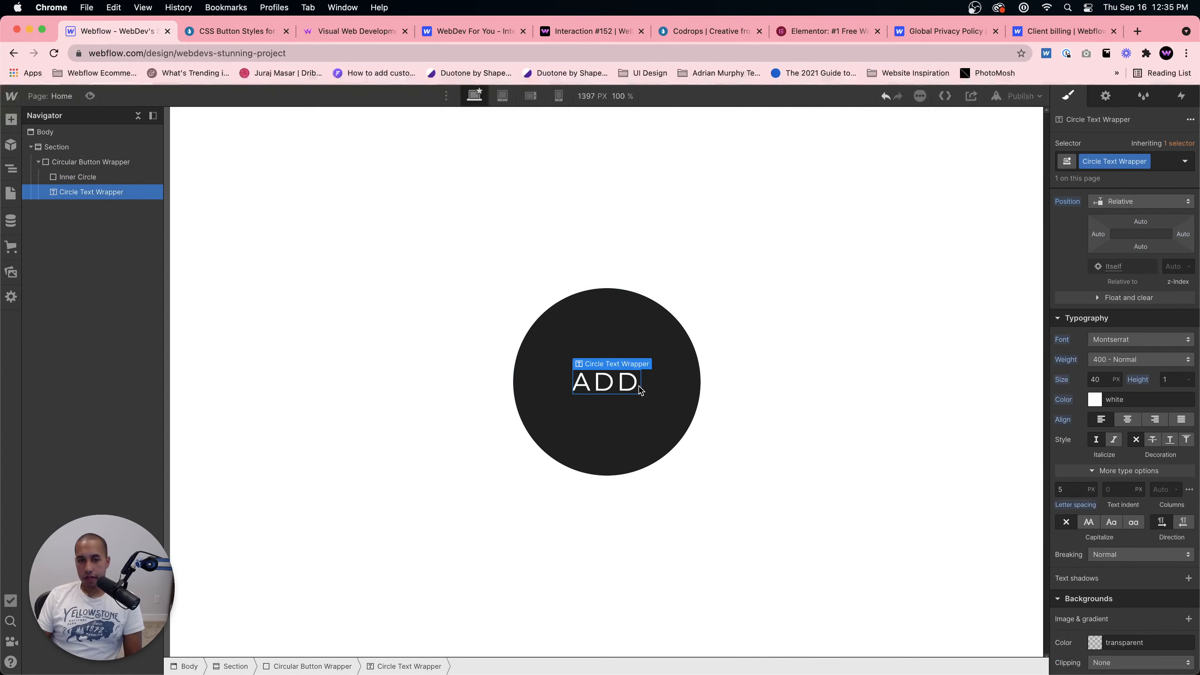
Step: Set the Circle Text Wrapper's letter spacing to 3 px
click(1073, 489)
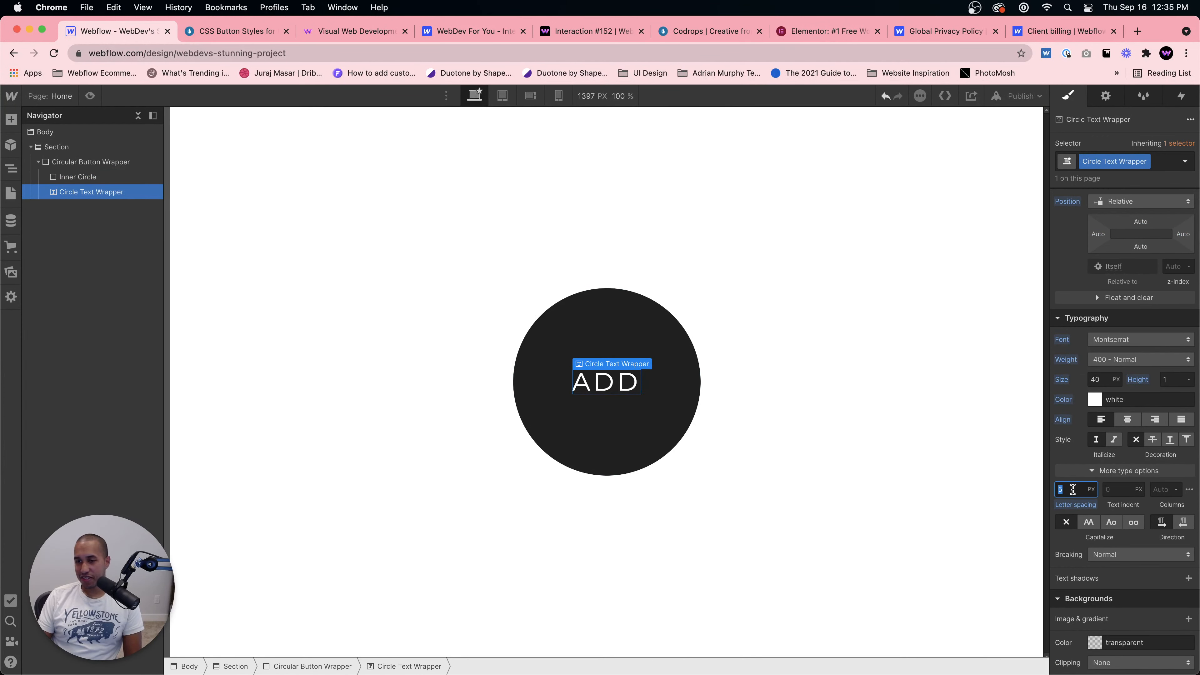
text(3)
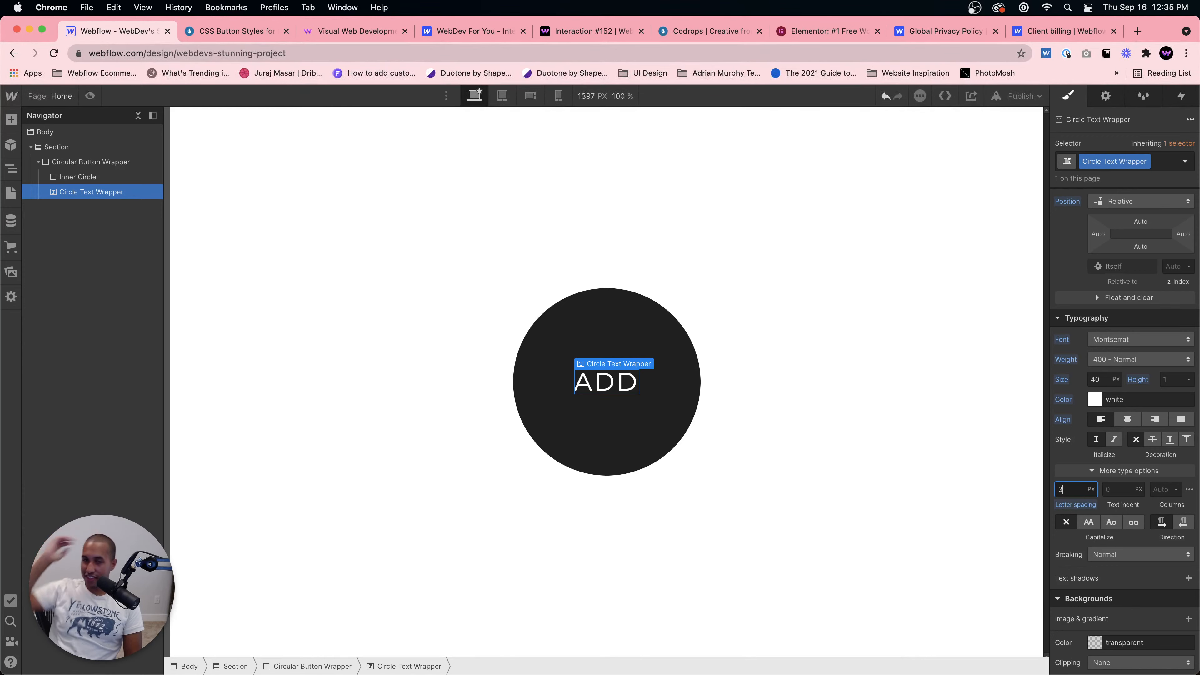
click(626, 402)
click(616, 377)
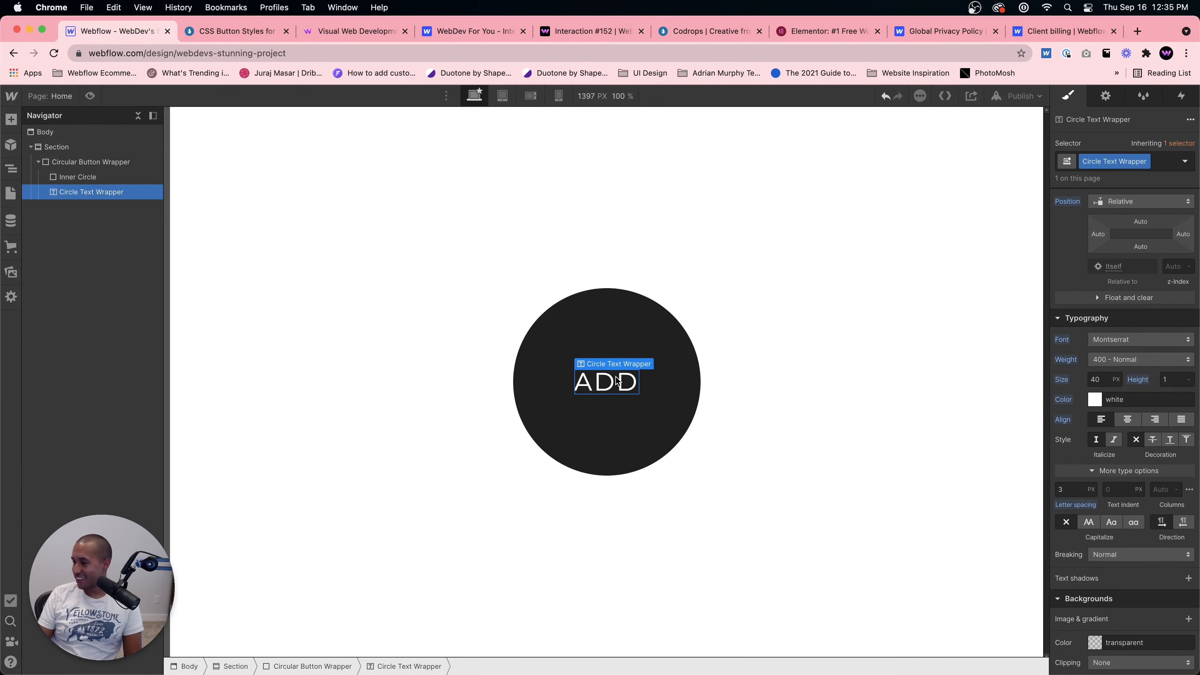
Step: Replace the circle's button text with ENTER
double_click(617, 382)
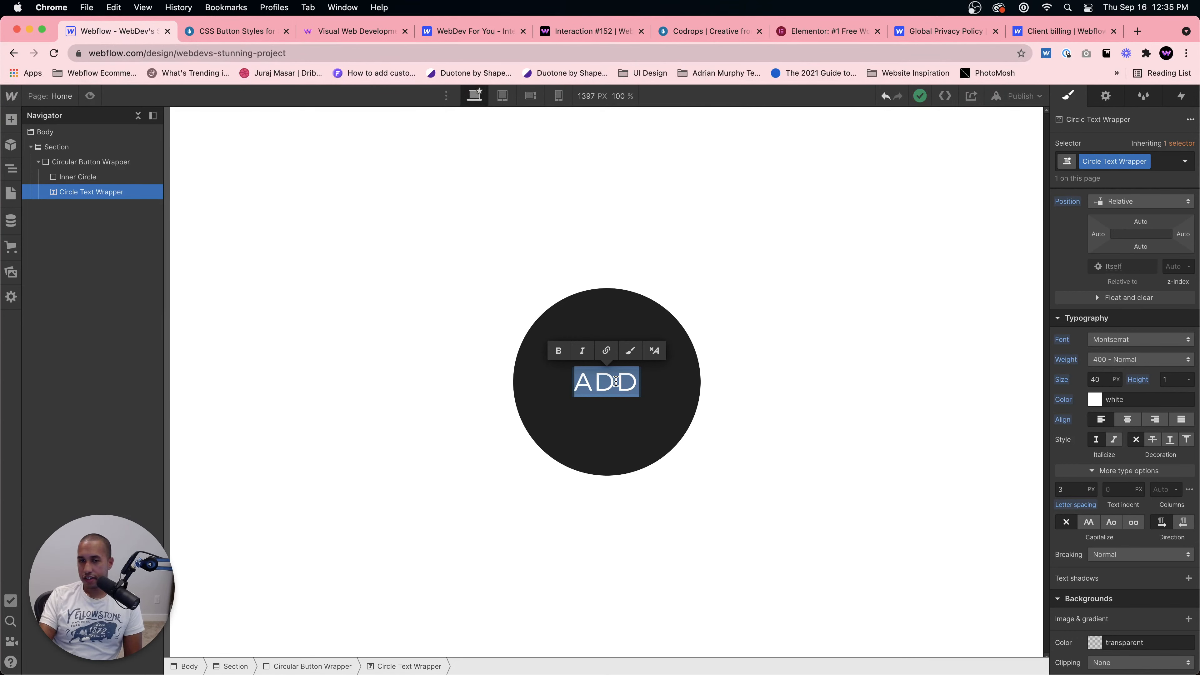
text(Ente)
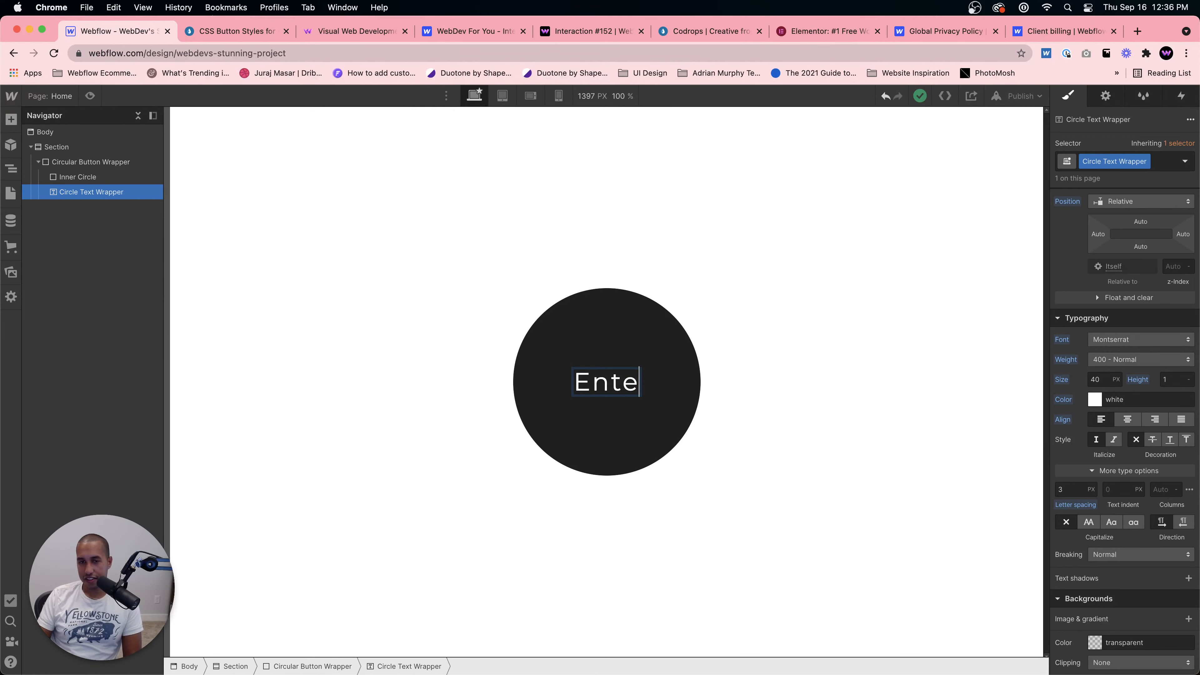
key(BackSpace)
key(BackSpace)
key(BackSpace)
text(NTER)
click(689, 534)
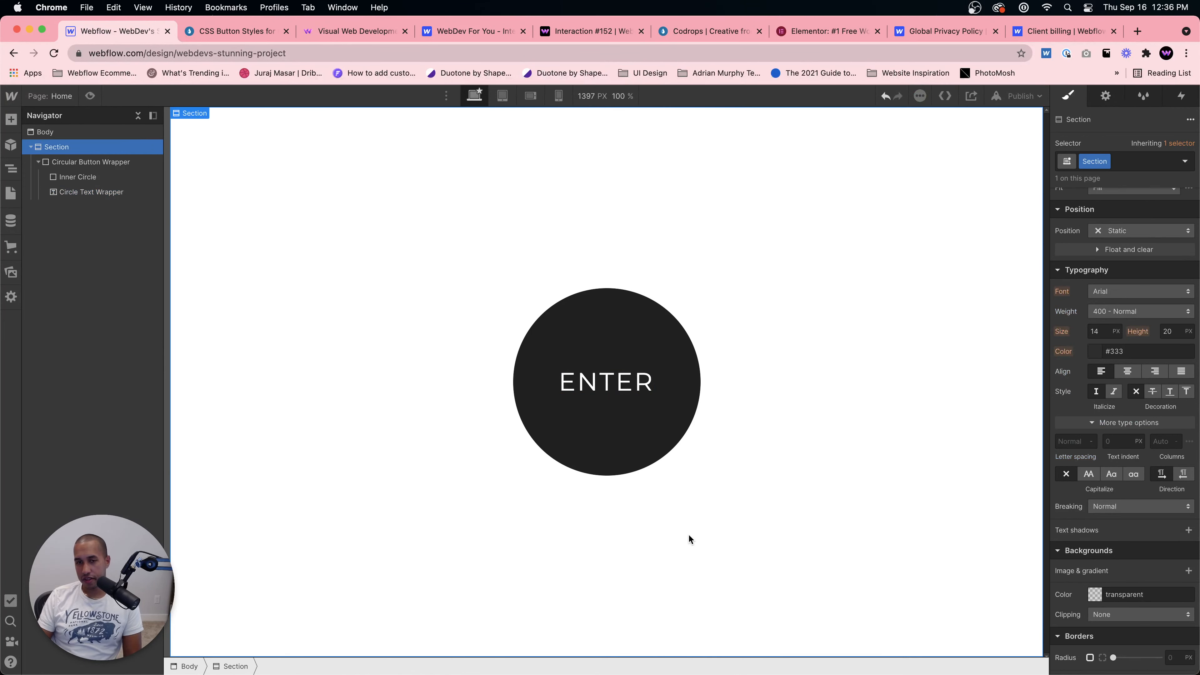
Step: Compare the circle button with the Add demo on the CSS Button Styles page
click(608, 384)
click(643, 426)
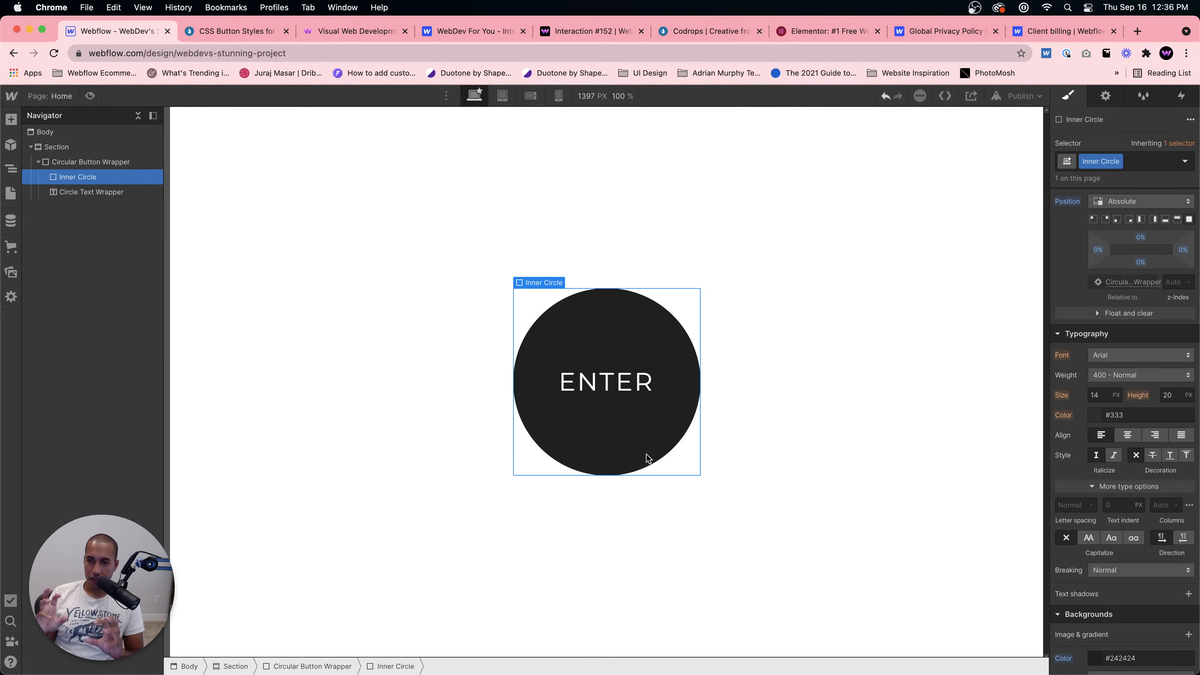
click(233, 31)
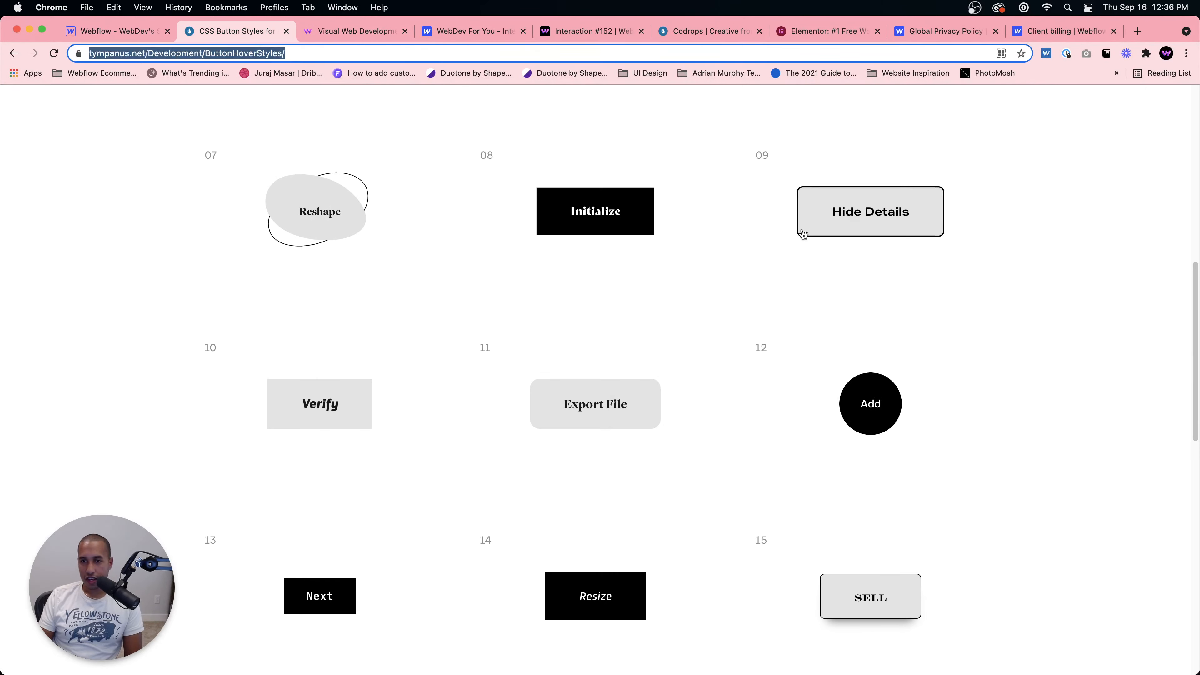
click(152, 36)
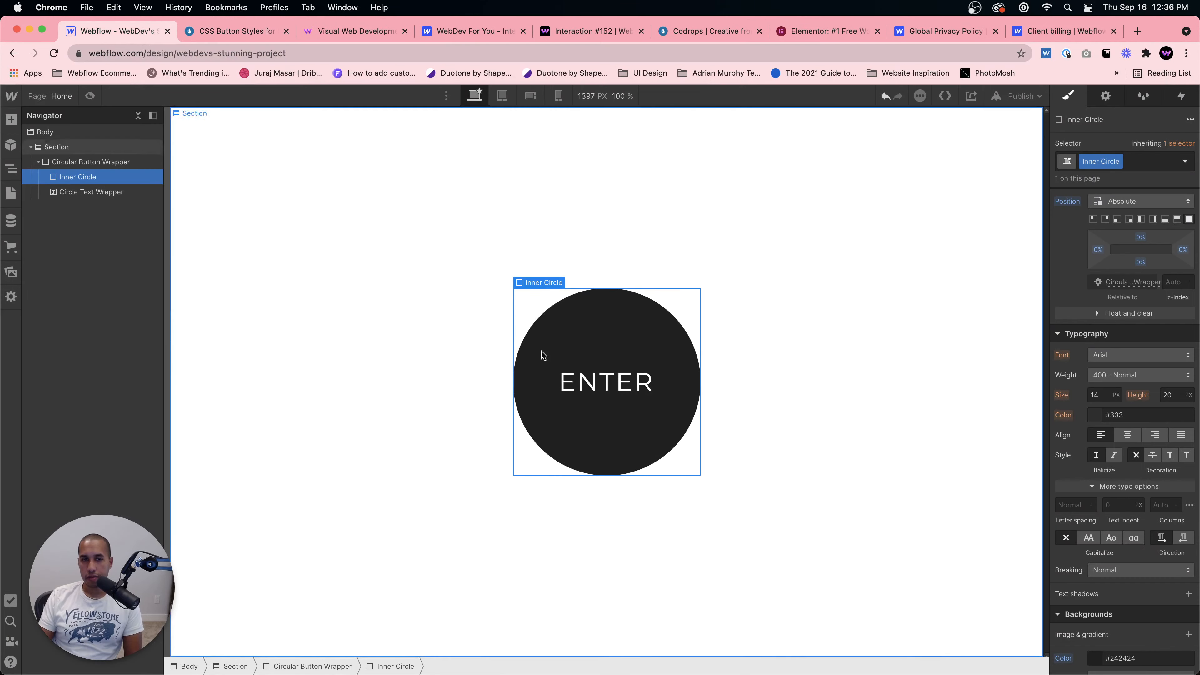
Step: Change the circle's button text to Add
double_click(607, 382)
text(Add)
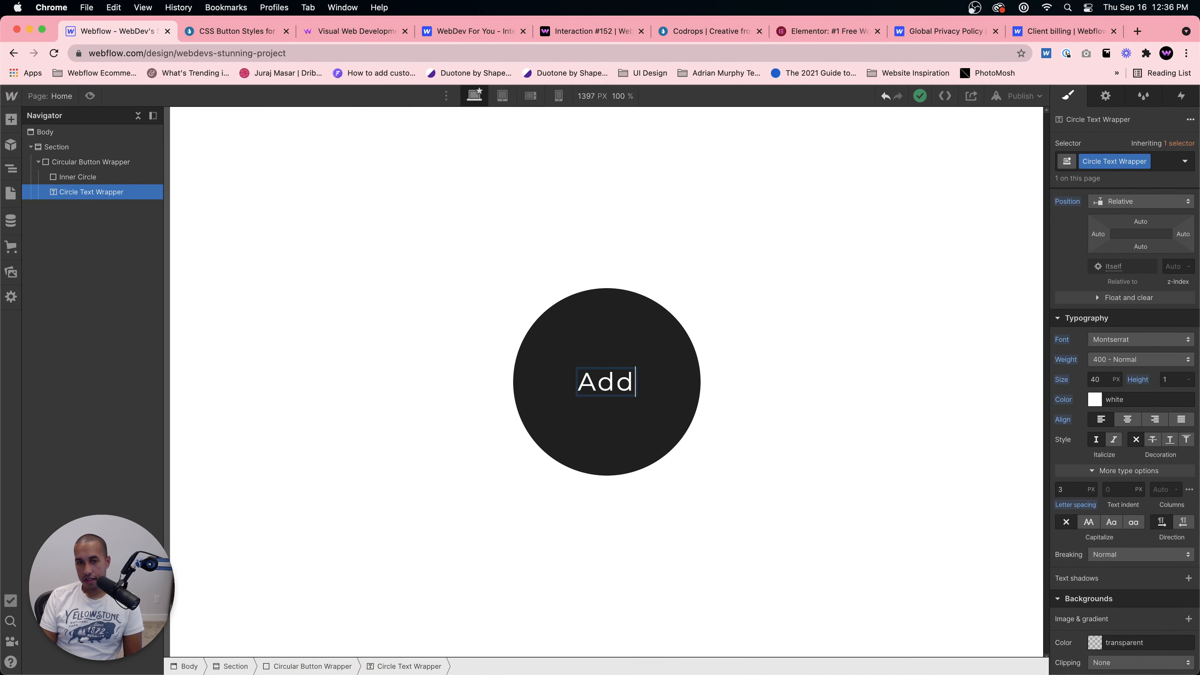
click(589, 434)
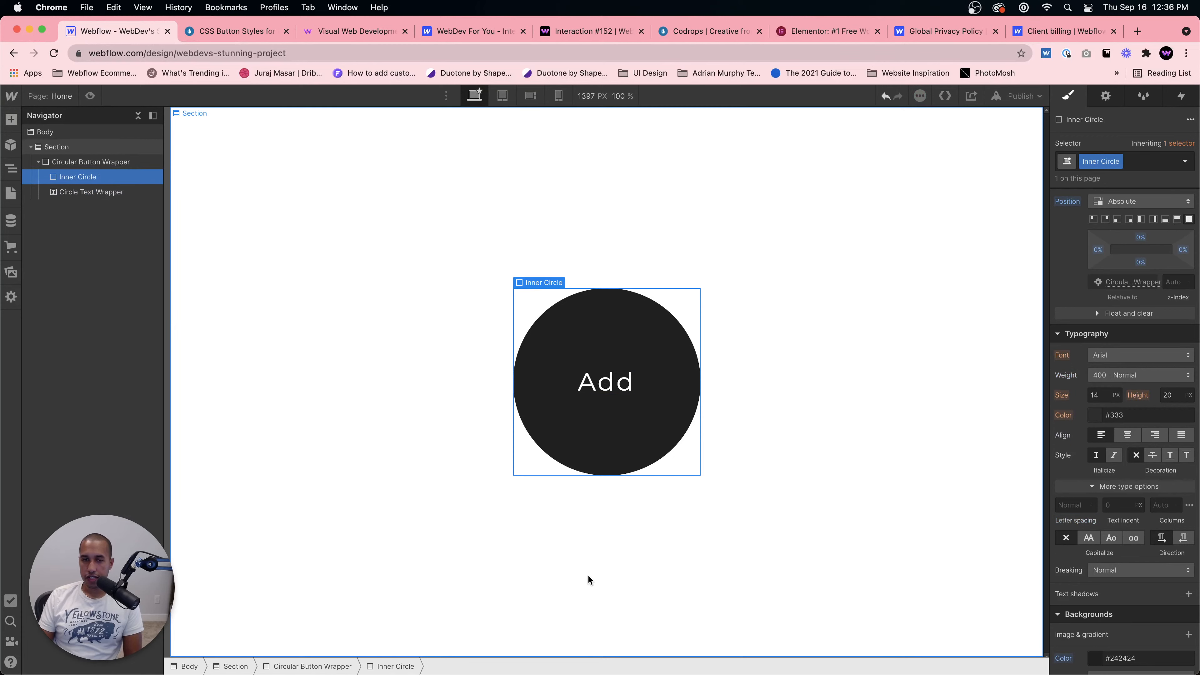
click(599, 382)
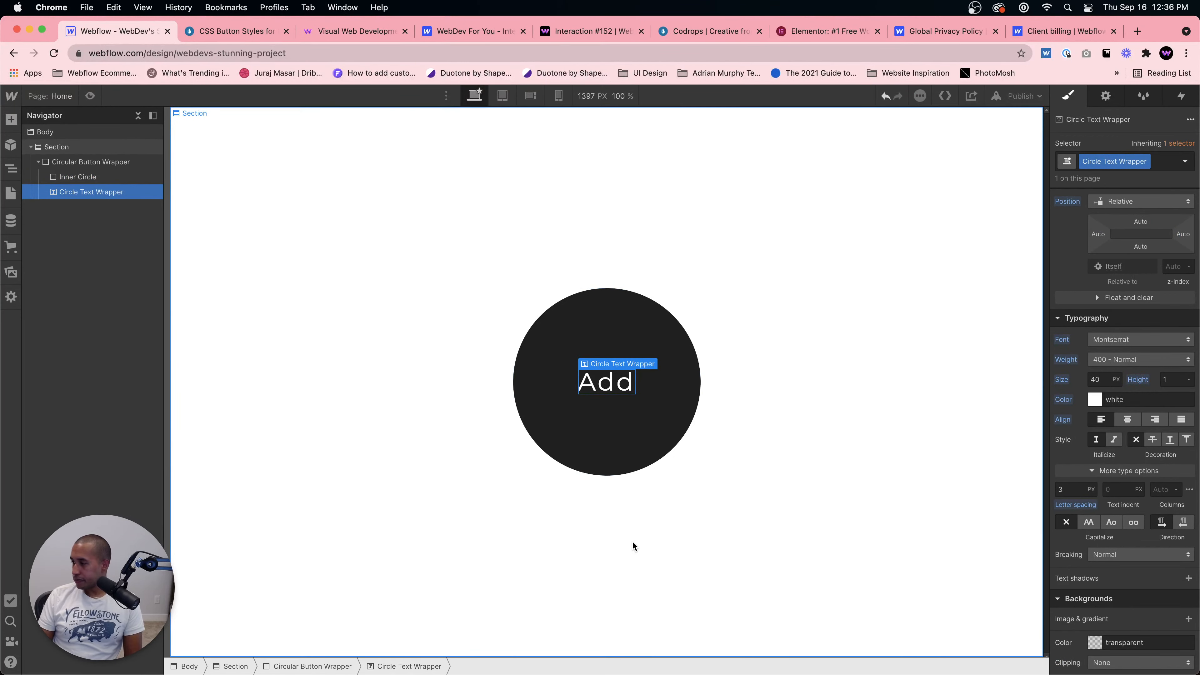
click(631, 540)
click(608, 383)
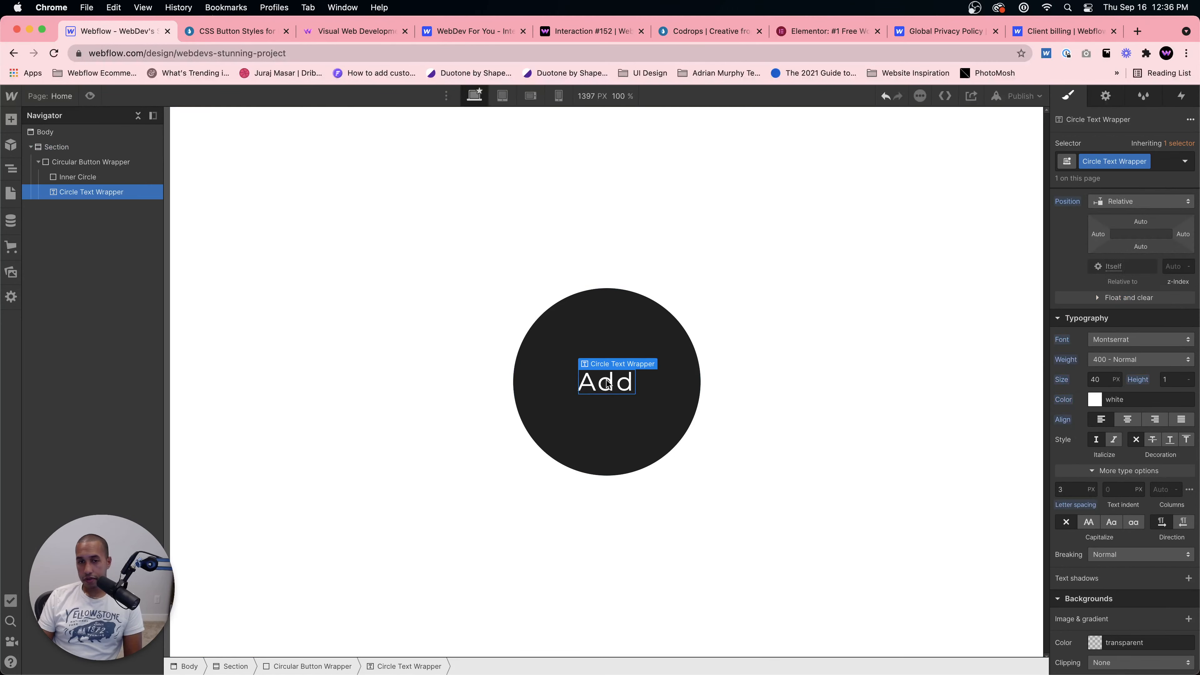
Step: Add a Div Block inside the Circular Button Wrapper, between the Inner Circle and the text element
click(74, 179)
click(78, 192)
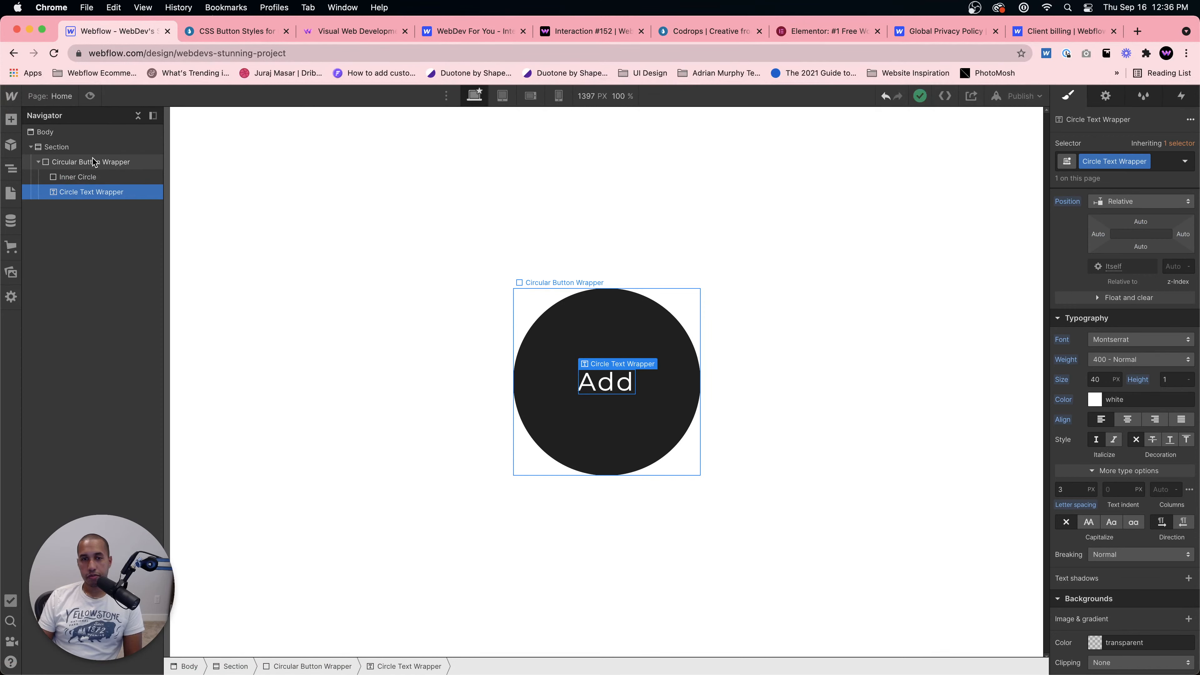
click(93, 163)
key(super+e)
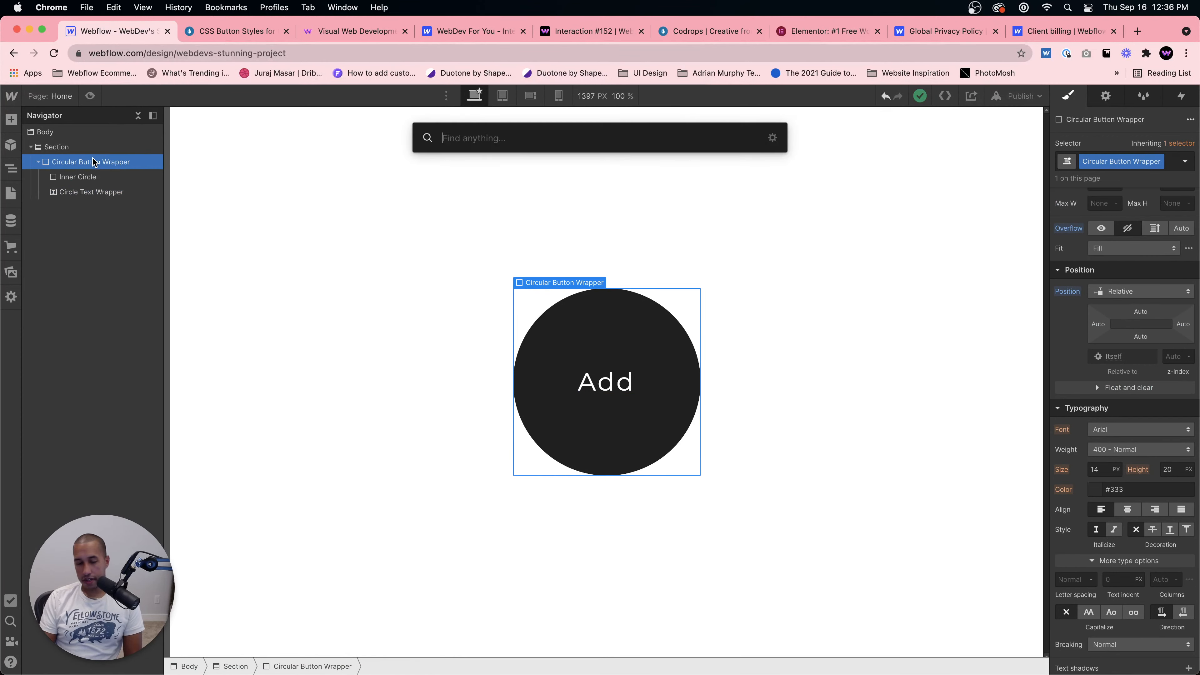
text(div)
key(Return)
drag(71, 191, 83, 217)
click(82, 192)
click(85, 207)
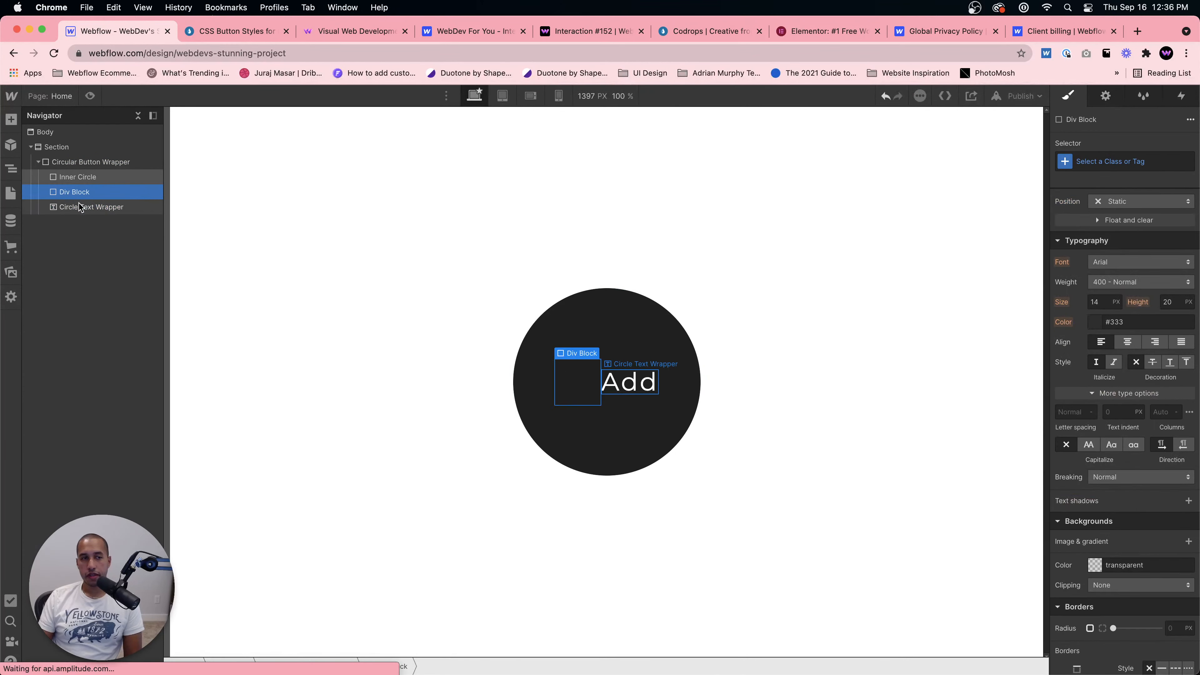
click(83, 192)
Step: Apply the Circle Text Wrapper class to the new Div Block
click(1126, 160)
text(Circ)
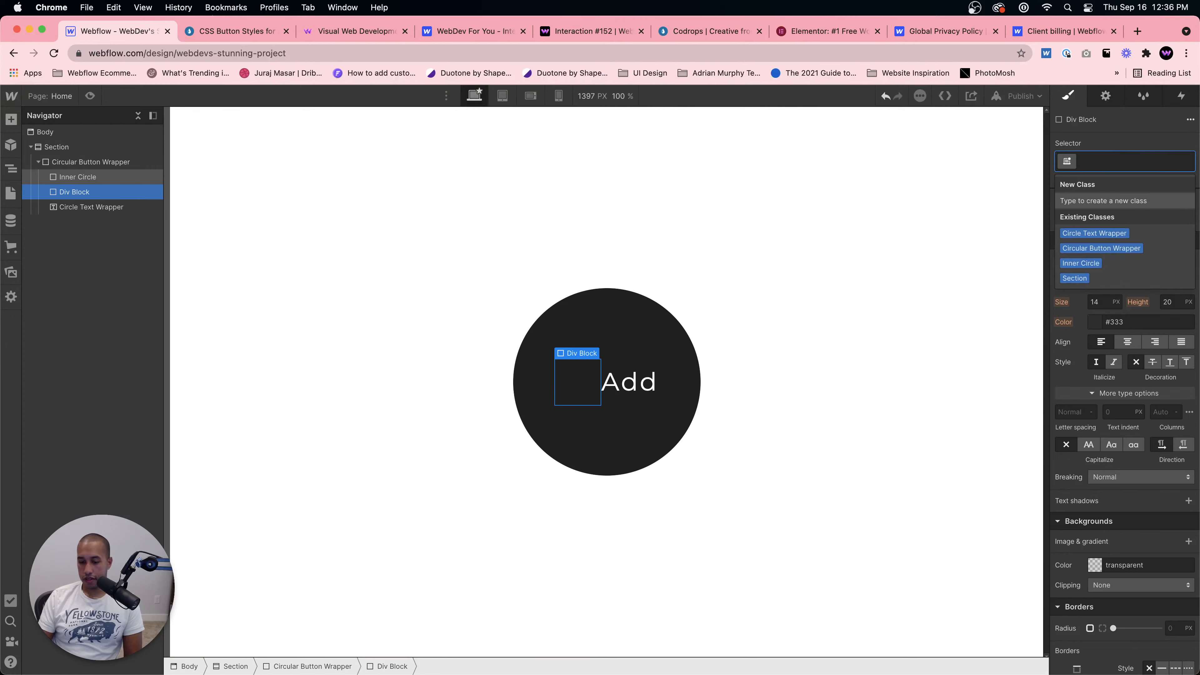
text(le Text )
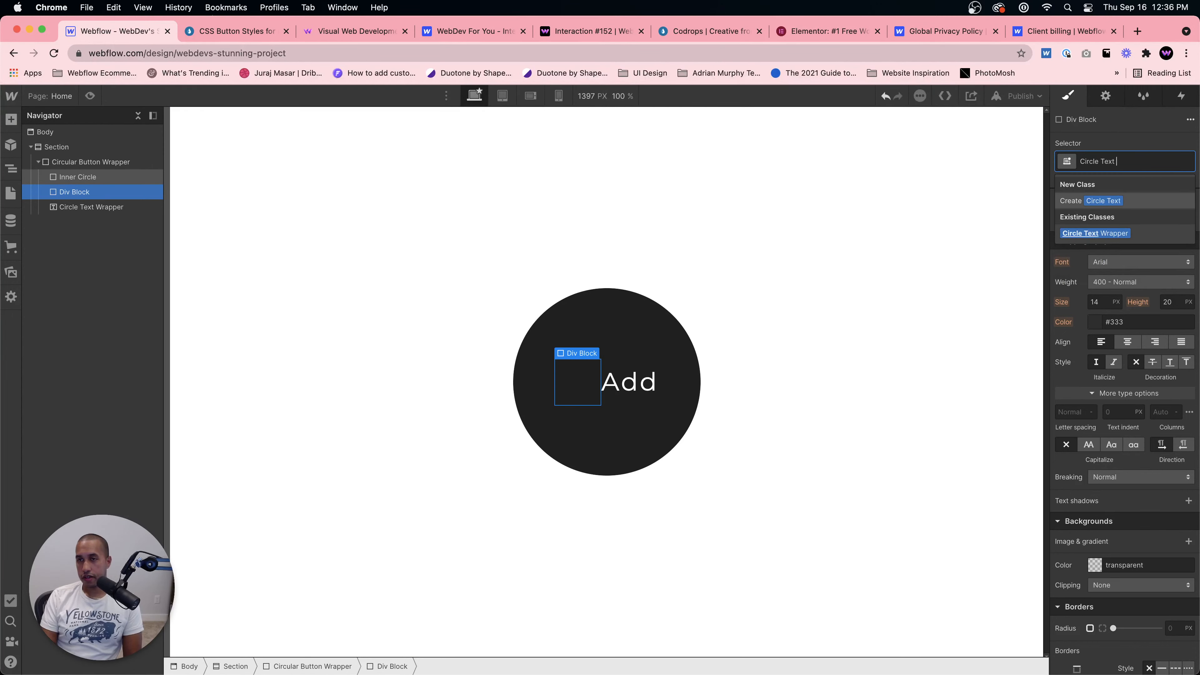
text(Wrapper)
key(Return)
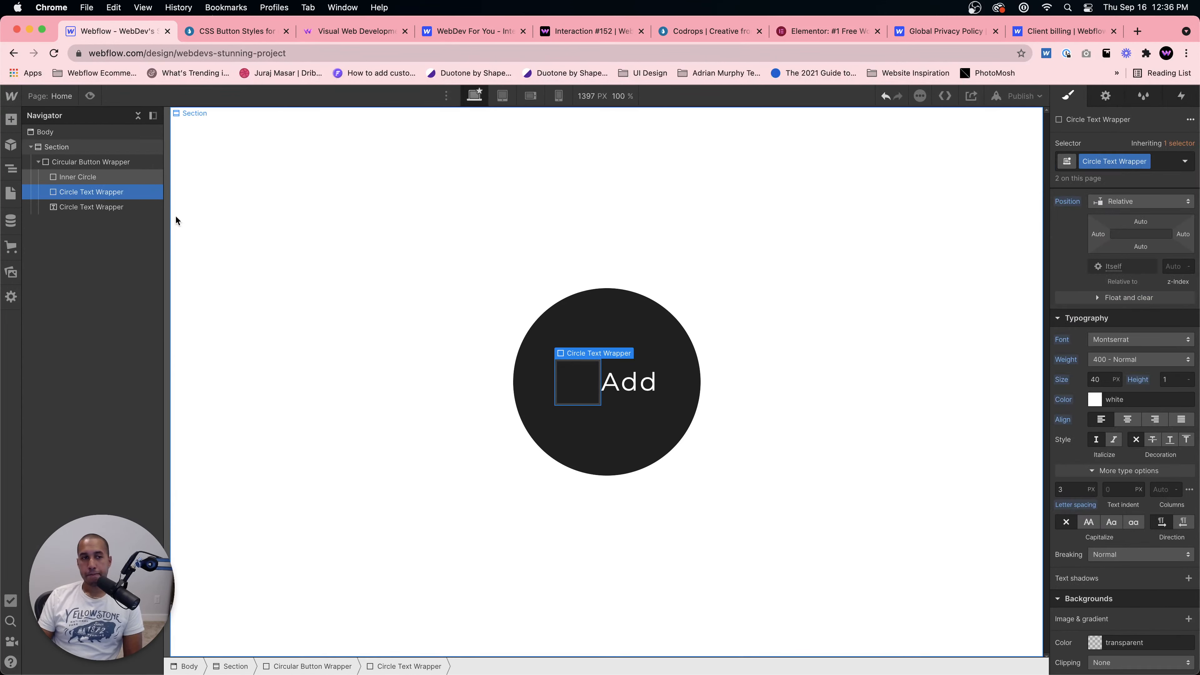
Step: Duplicate the text element's Circle Text Wrapper class and rename the copy Circle Text
click(84, 208)
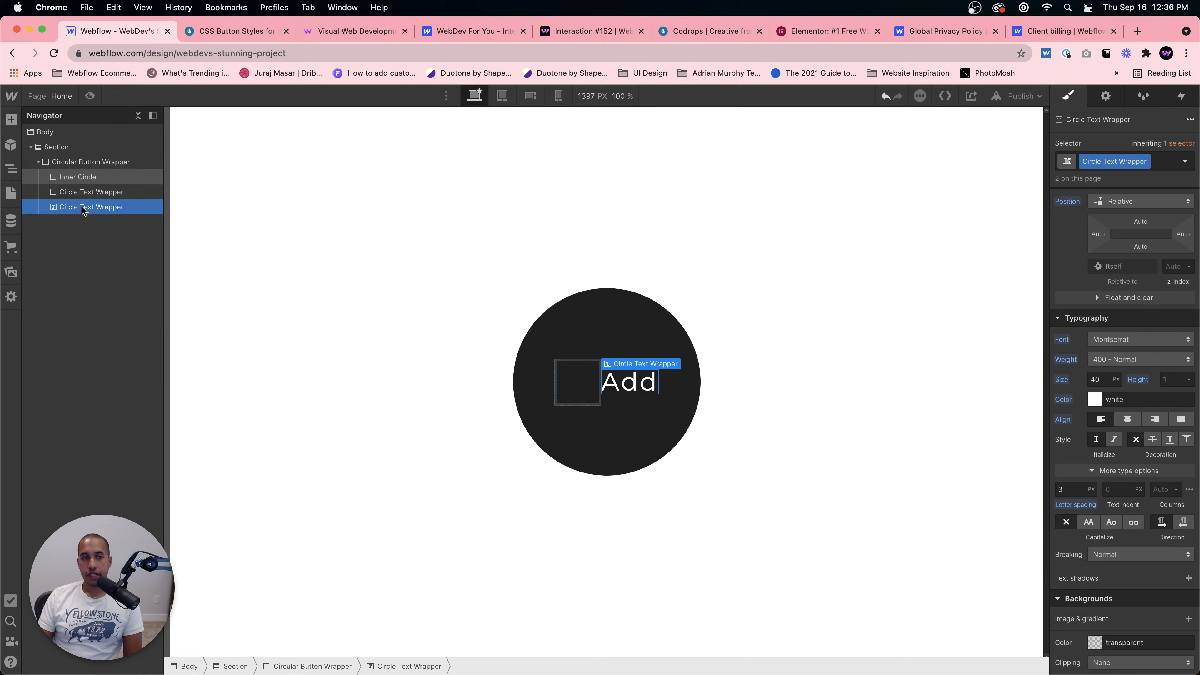
click(1145, 163)
click(1114, 191)
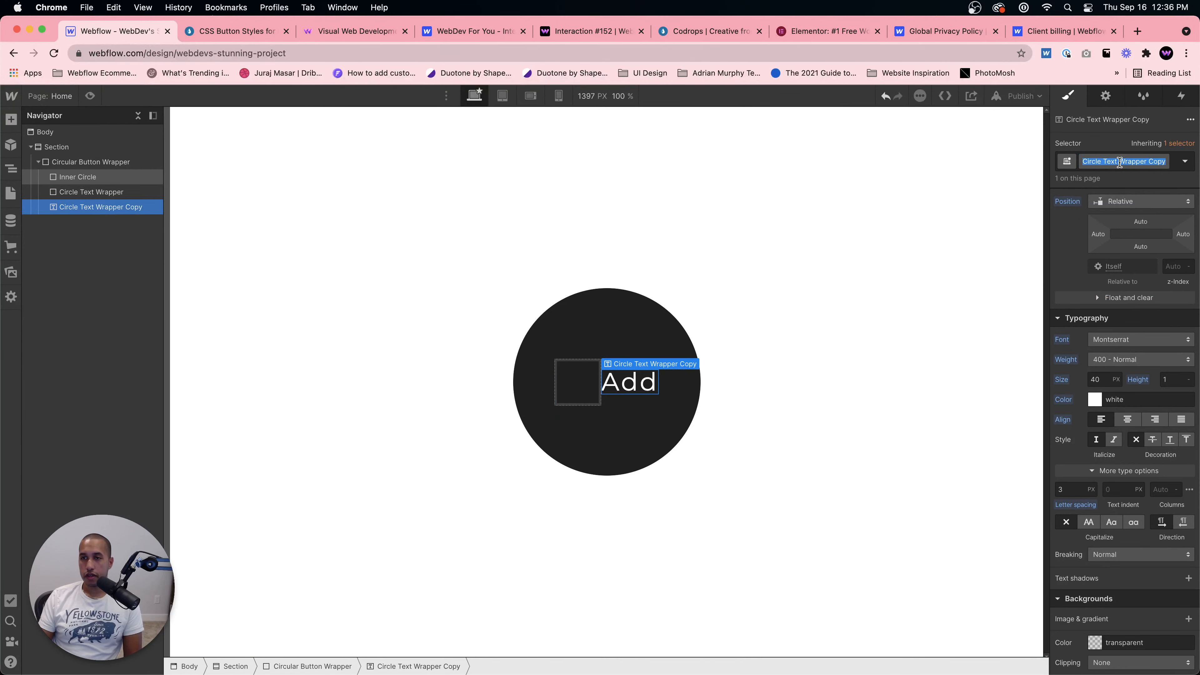
text(Circle Text)
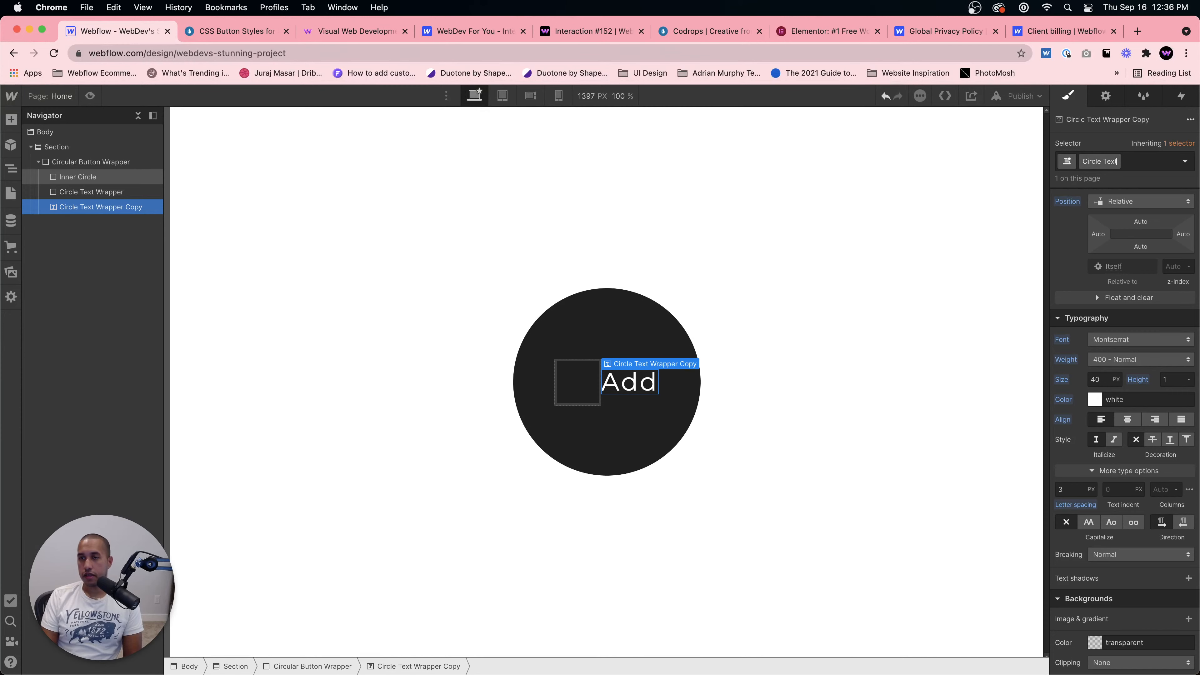
key(Return)
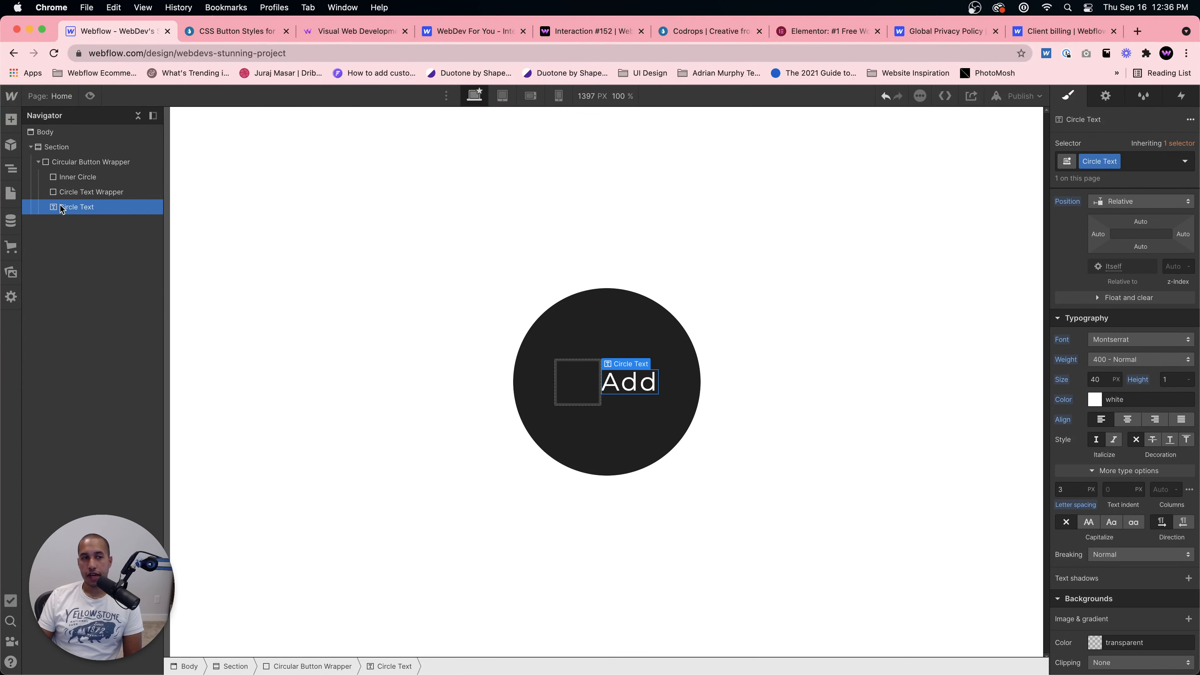
Step: Nest the Circle Text element inside the new Circle Text Wrapper div
drag(60, 206, 87, 192)
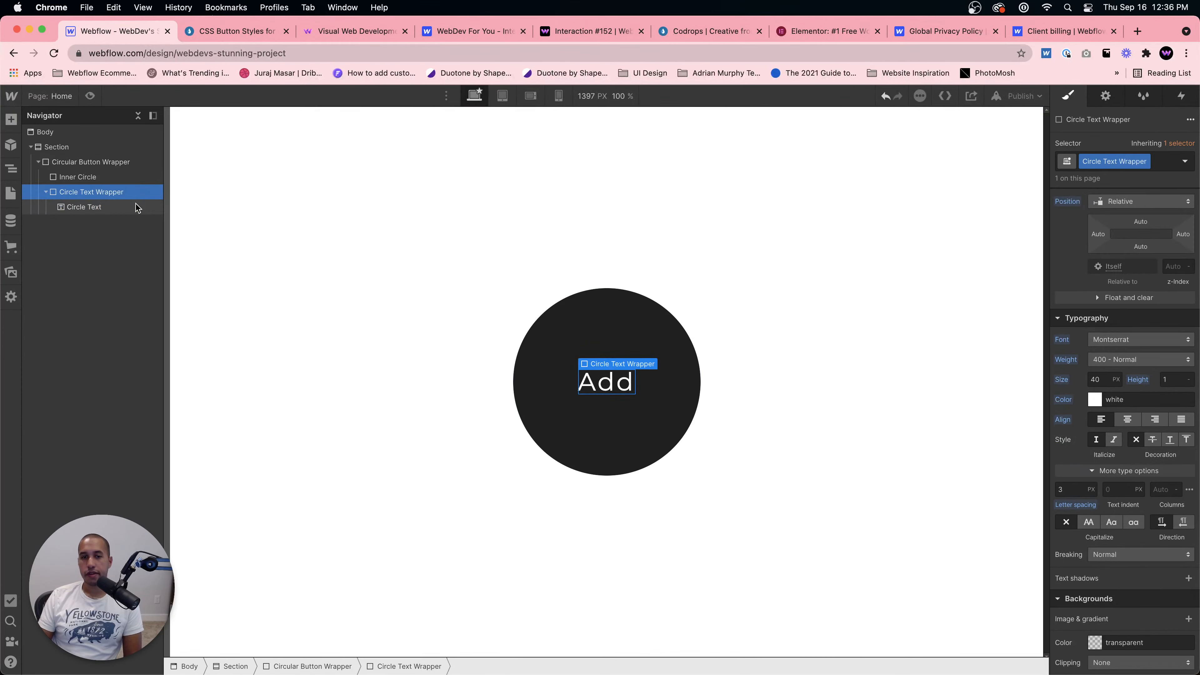
click(87, 192)
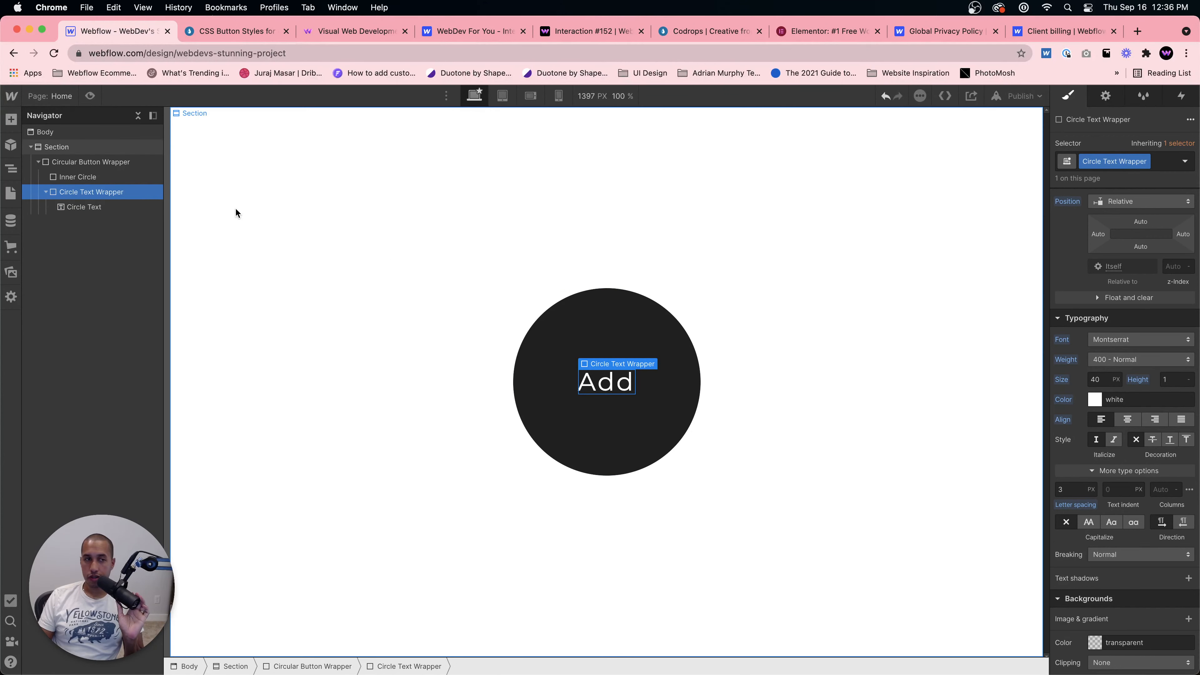
scroll(1119, 496, up, 4)
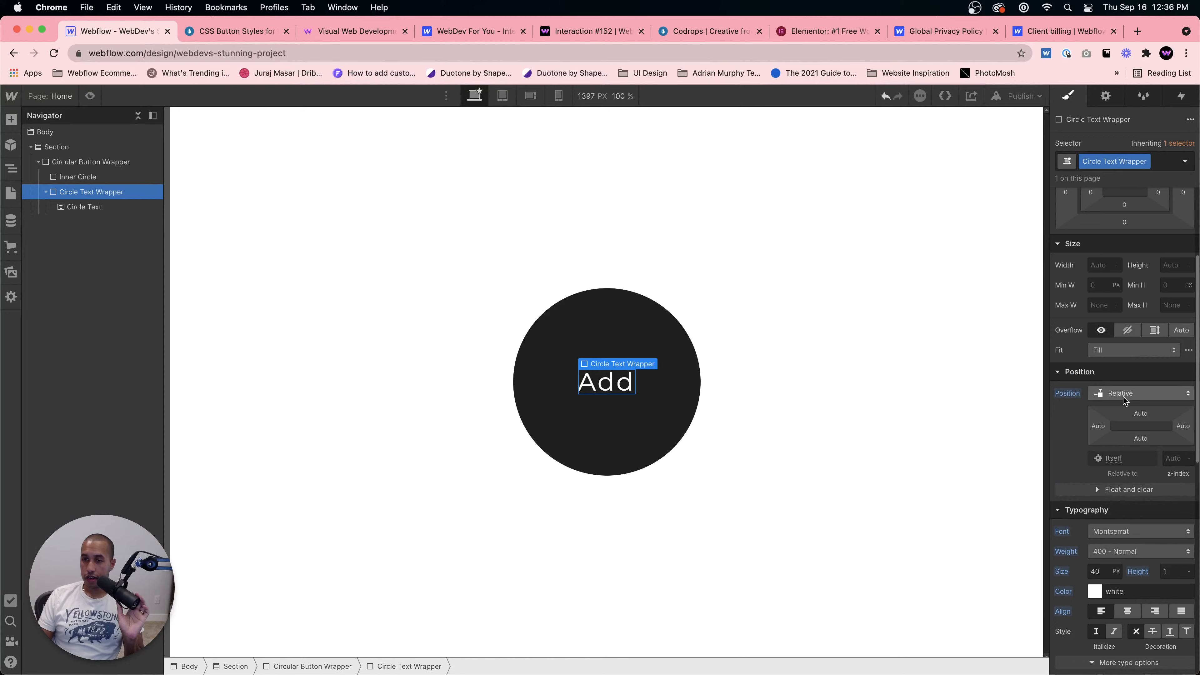
Step: Duplicate the Circle Text element so a second copy sits inside the Circle Text Wrapper
scroll(1124, 400, up, 2)
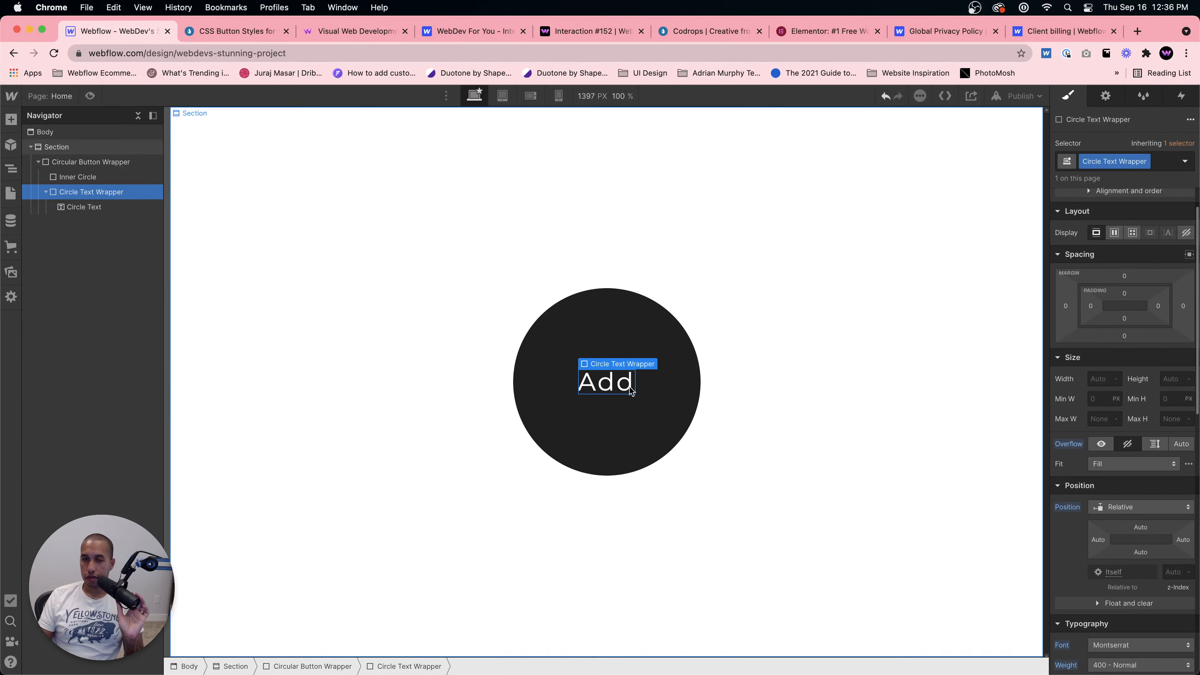
click(94, 207)
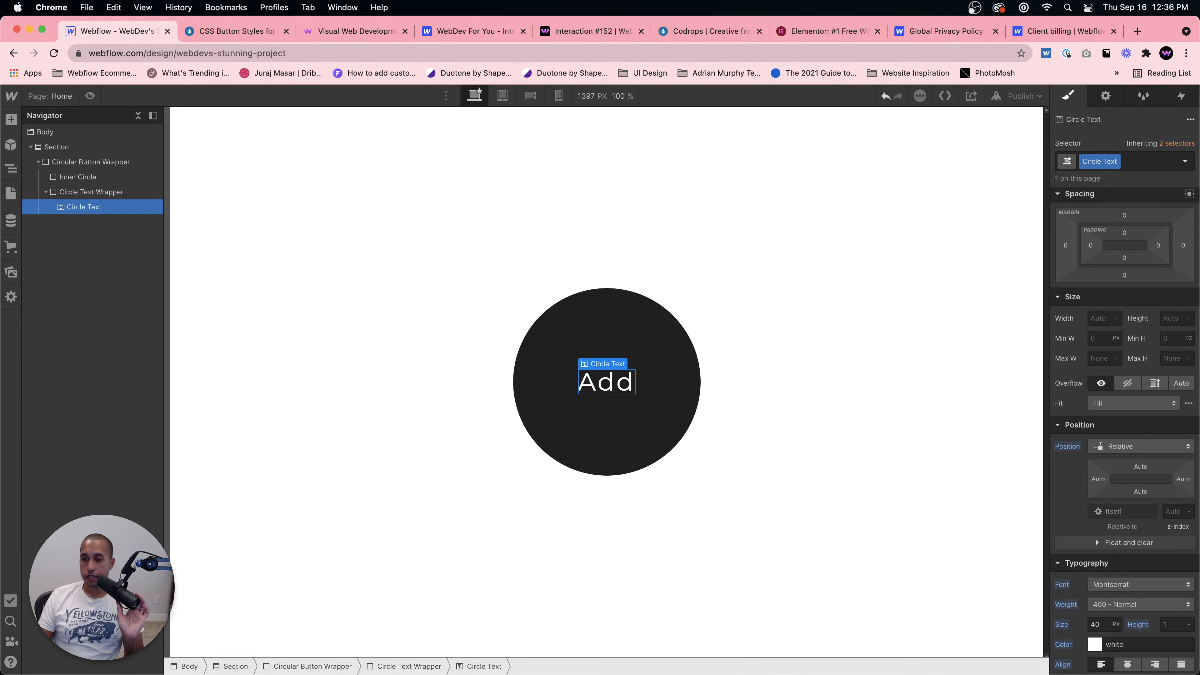
scroll(1137, 376, down, 3)
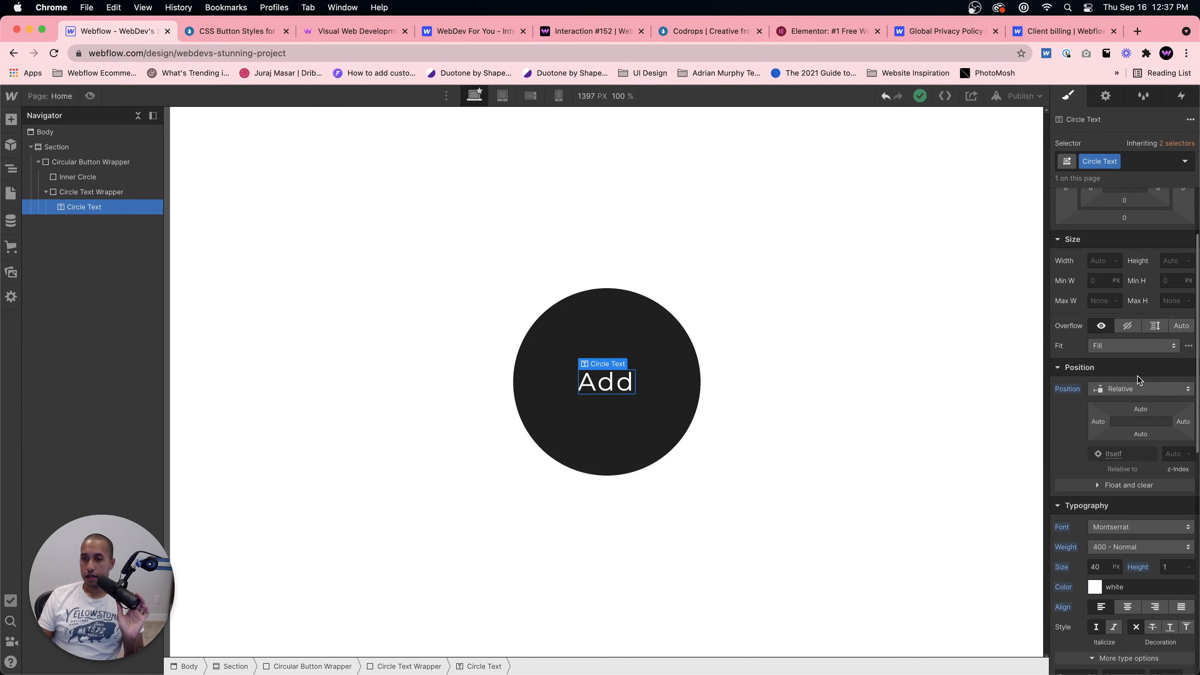
scroll(1137, 377, up, 5)
mouse_move(1124, 267)
mouse_down()
mouse_move(1118, 242)
mouse_move(1116, 302)
mouse_move(1113, 247)
mouse_move(1114, 269)
mouse_up()
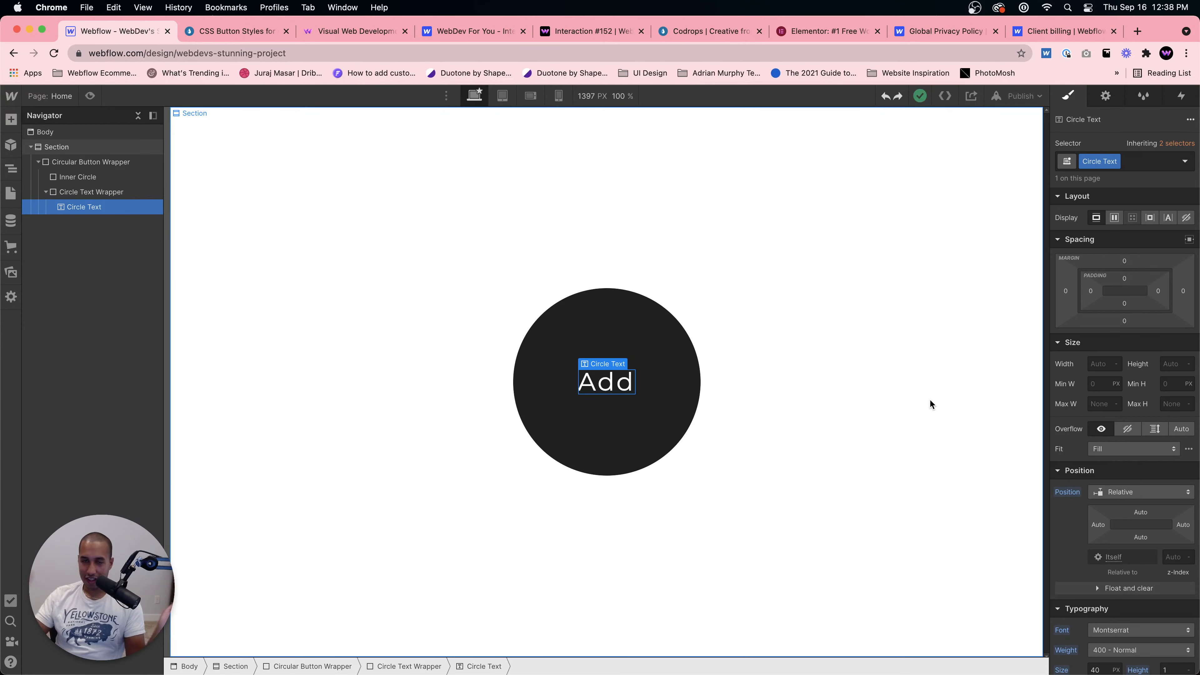
click(582, 332)
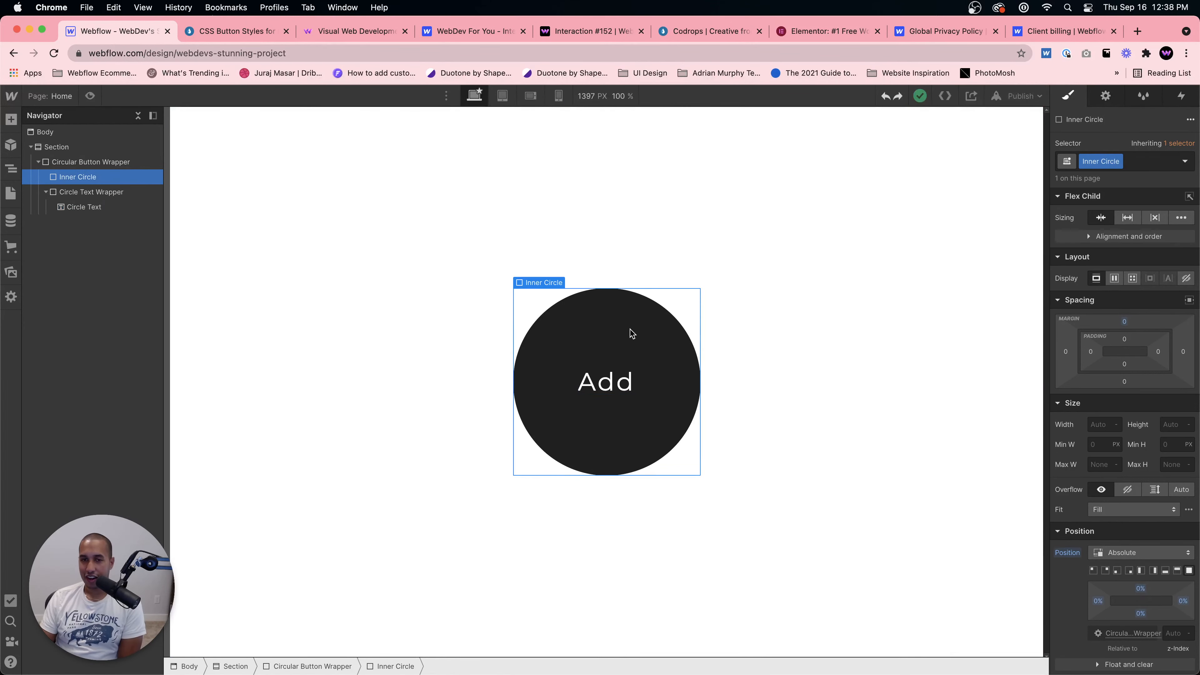
click(598, 379)
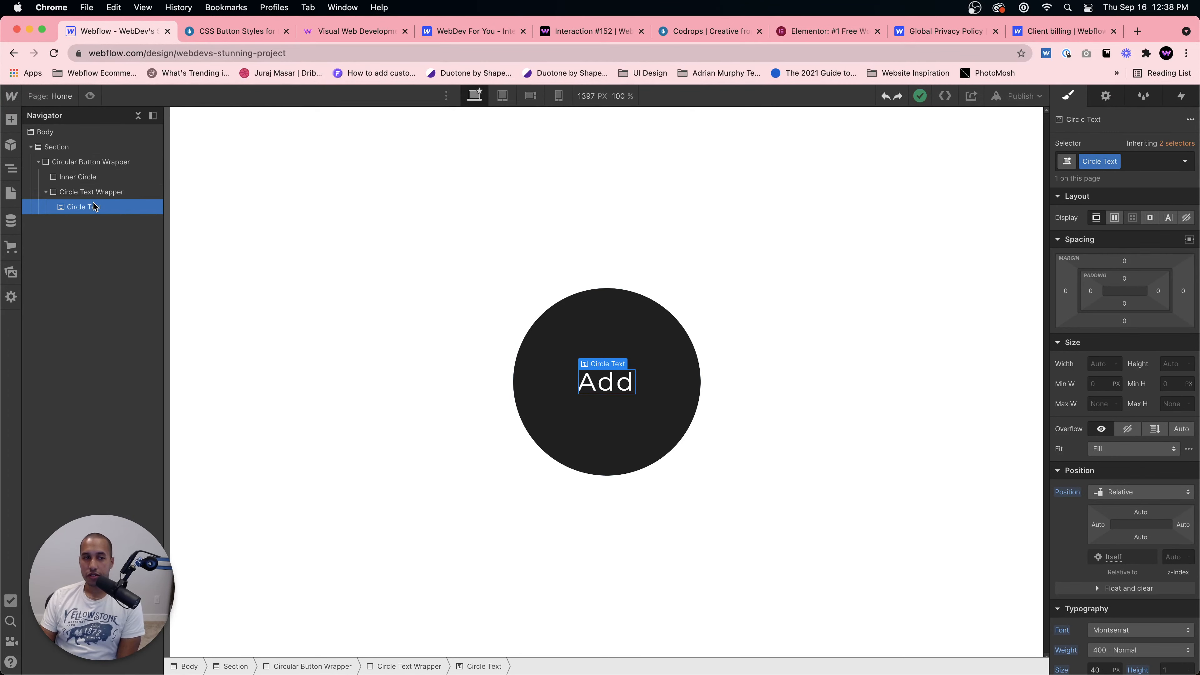
click(92, 192)
click(90, 211)
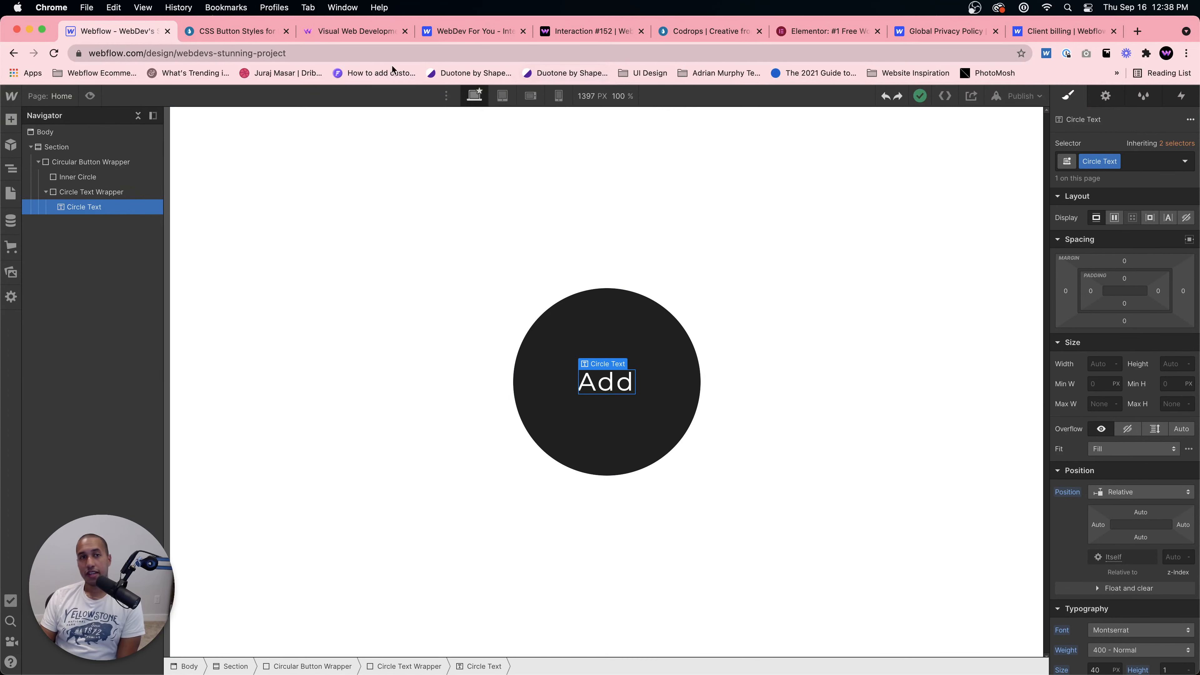
click(220, 26)
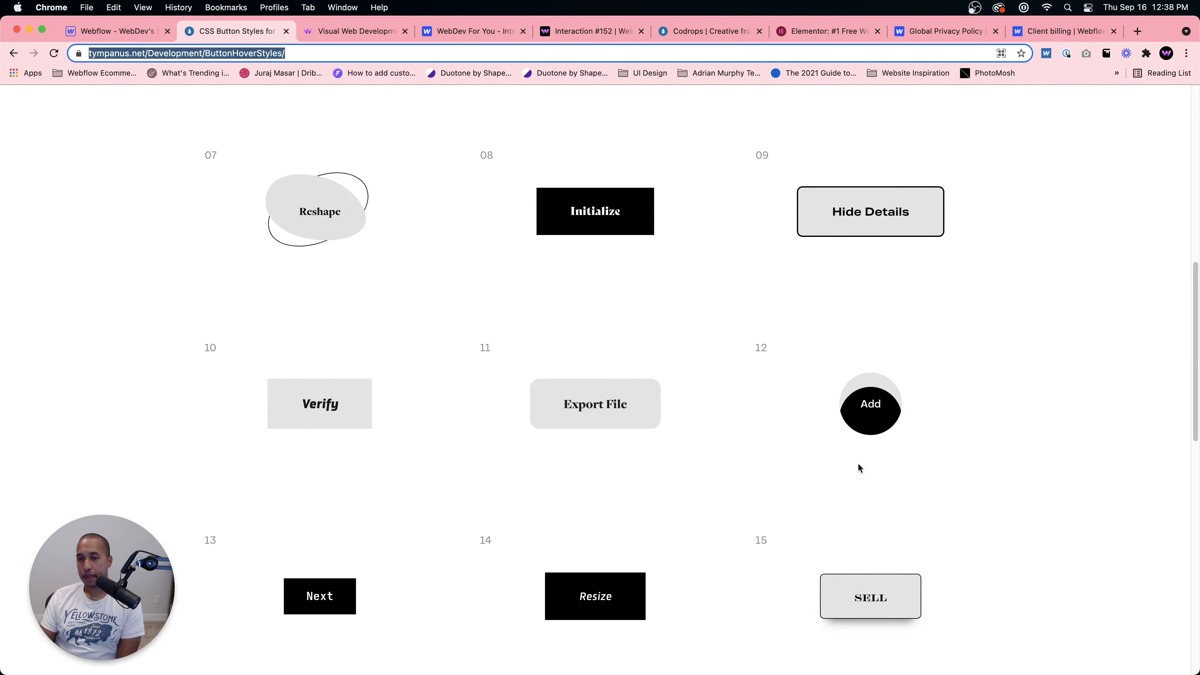
click(124, 31)
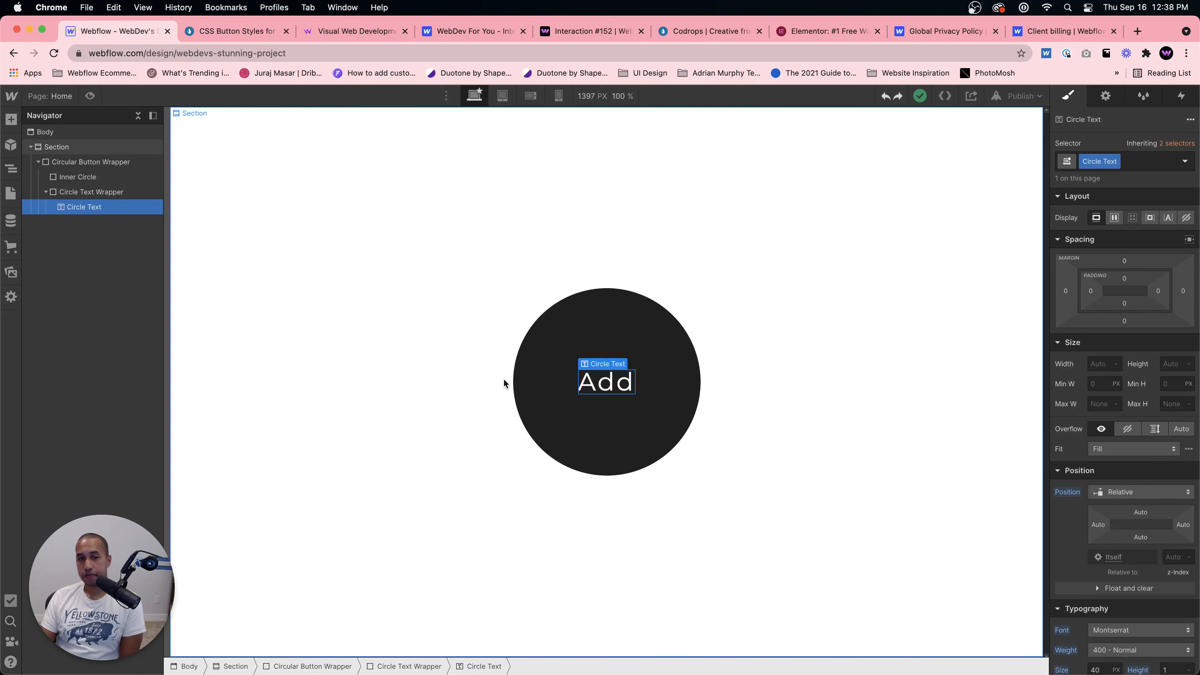
key(super+v)
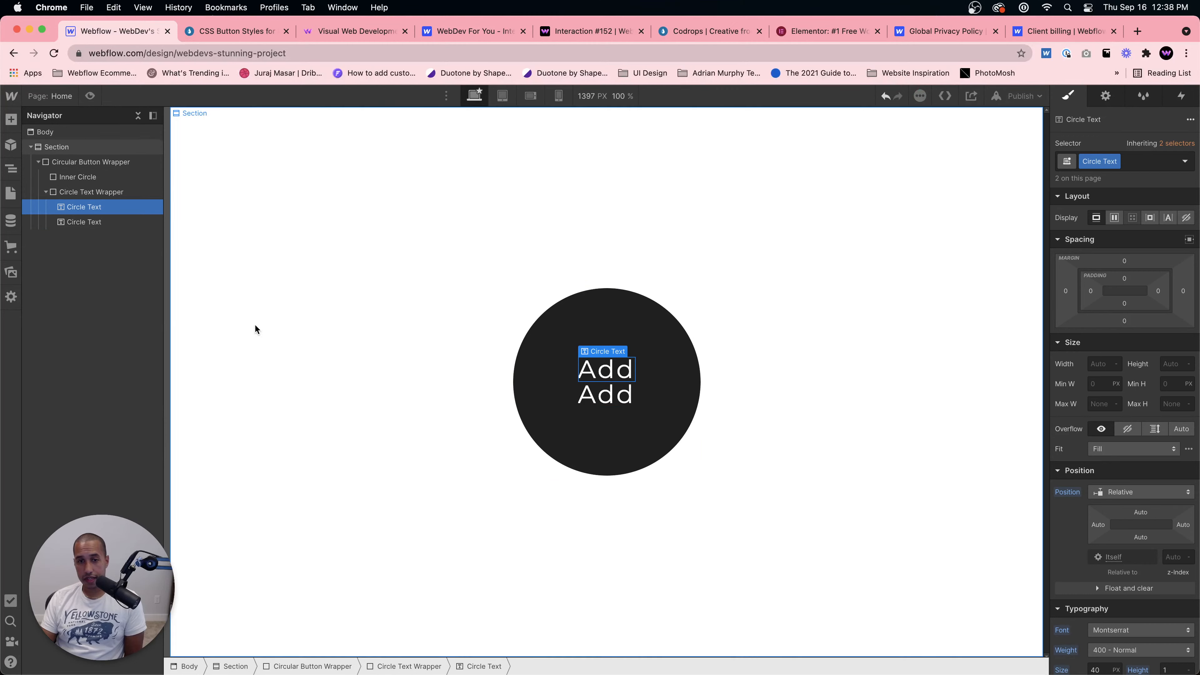
Step: Add a combo class named 2 to the second Circle Text element
click(607, 401)
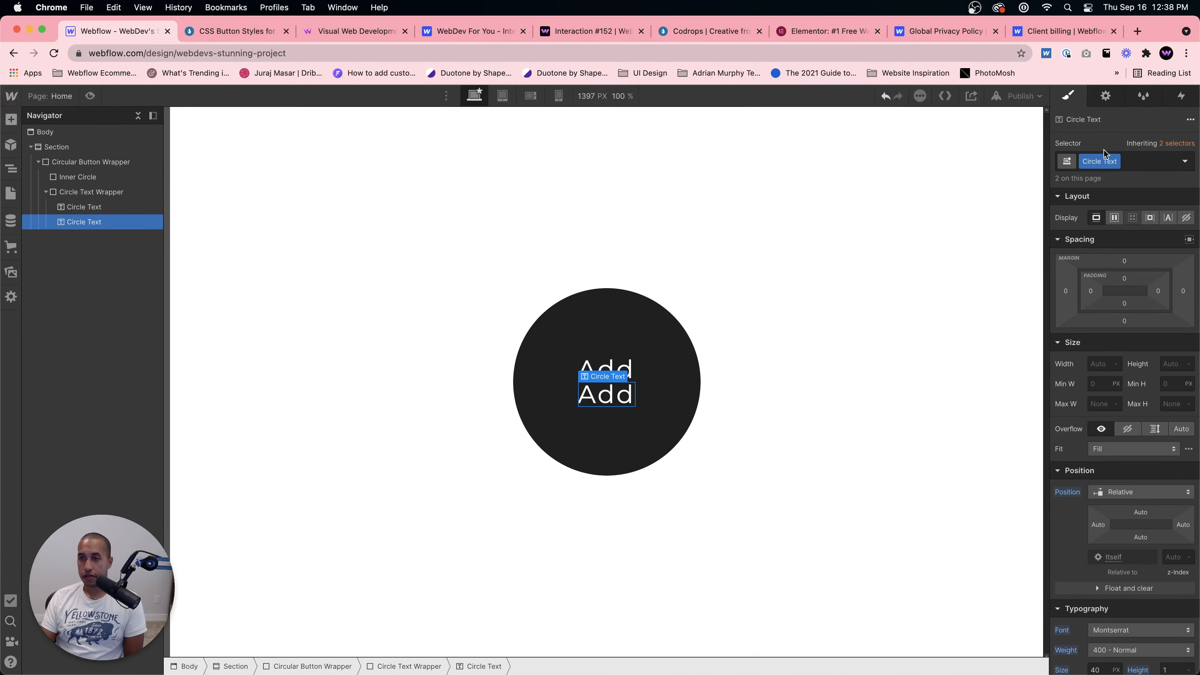
click(1136, 159)
key(Escape)
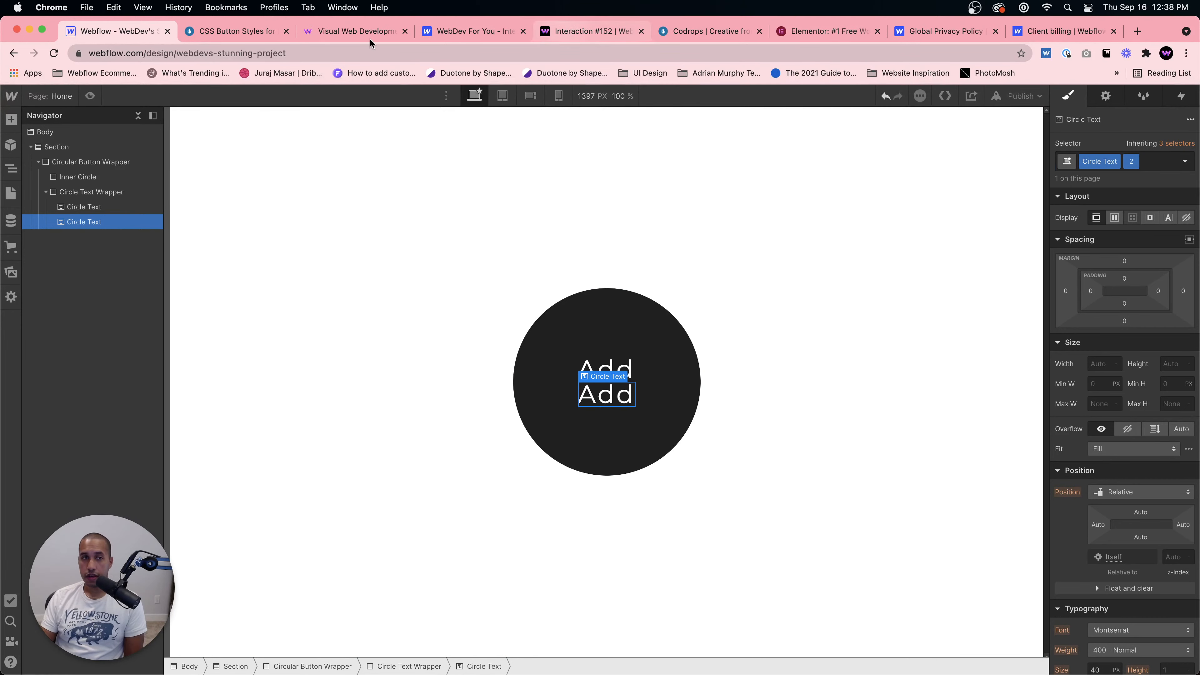
click(261, 33)
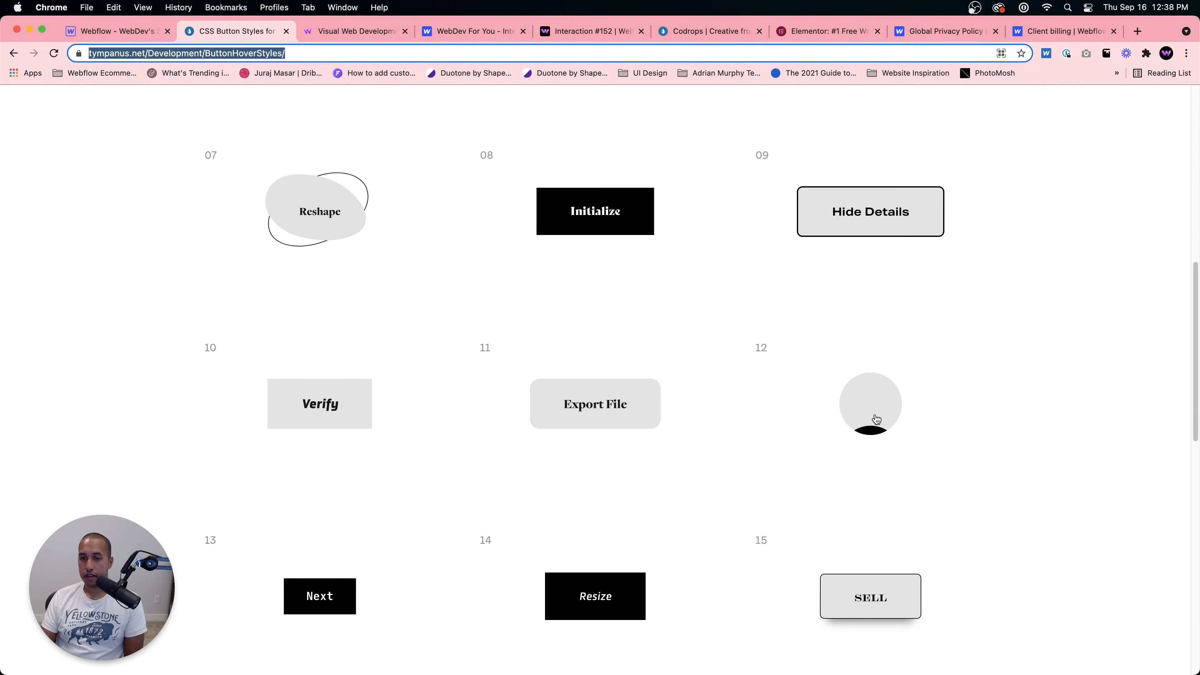
click(104, 26)
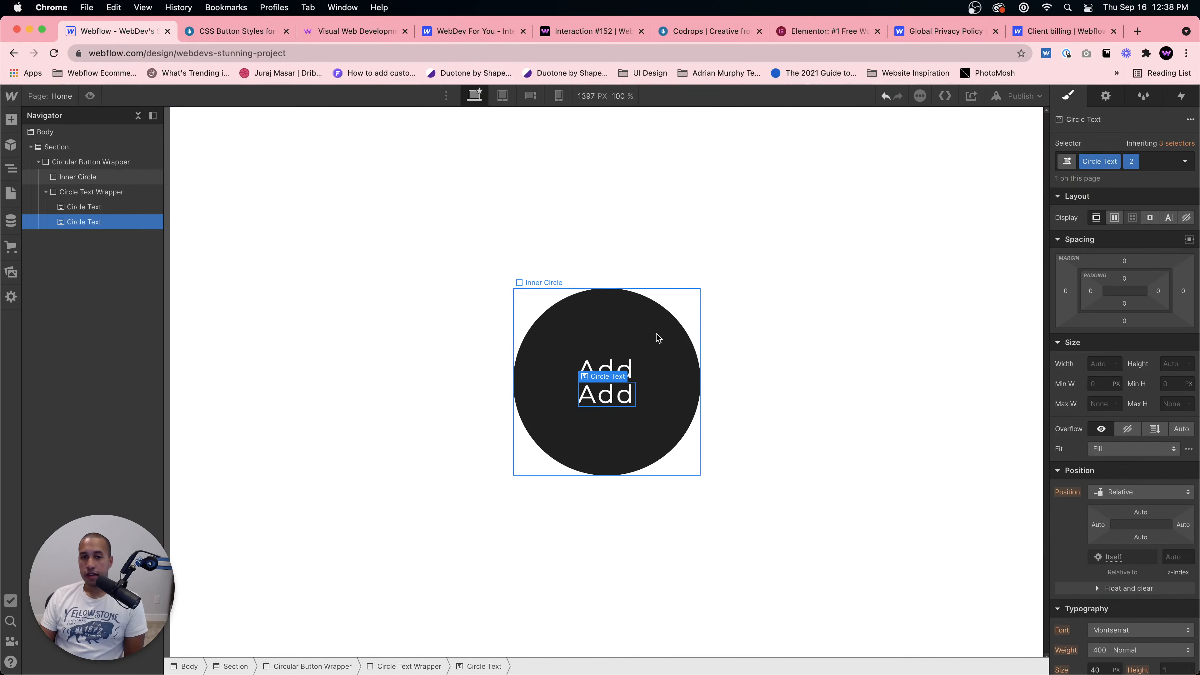
Step: Set the second Circle Text's font colour to #242424, matching the Inner Circle's background
scroll(1125, 426, down, 5)
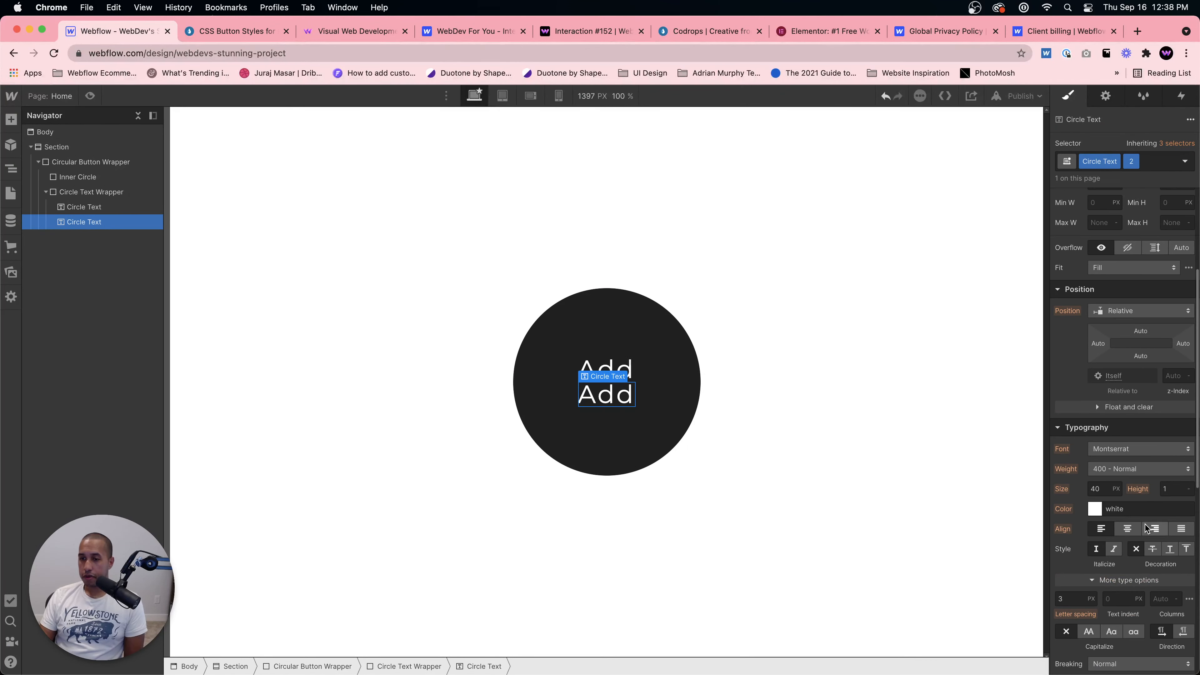
click(1095, 509)
click(680, 426)
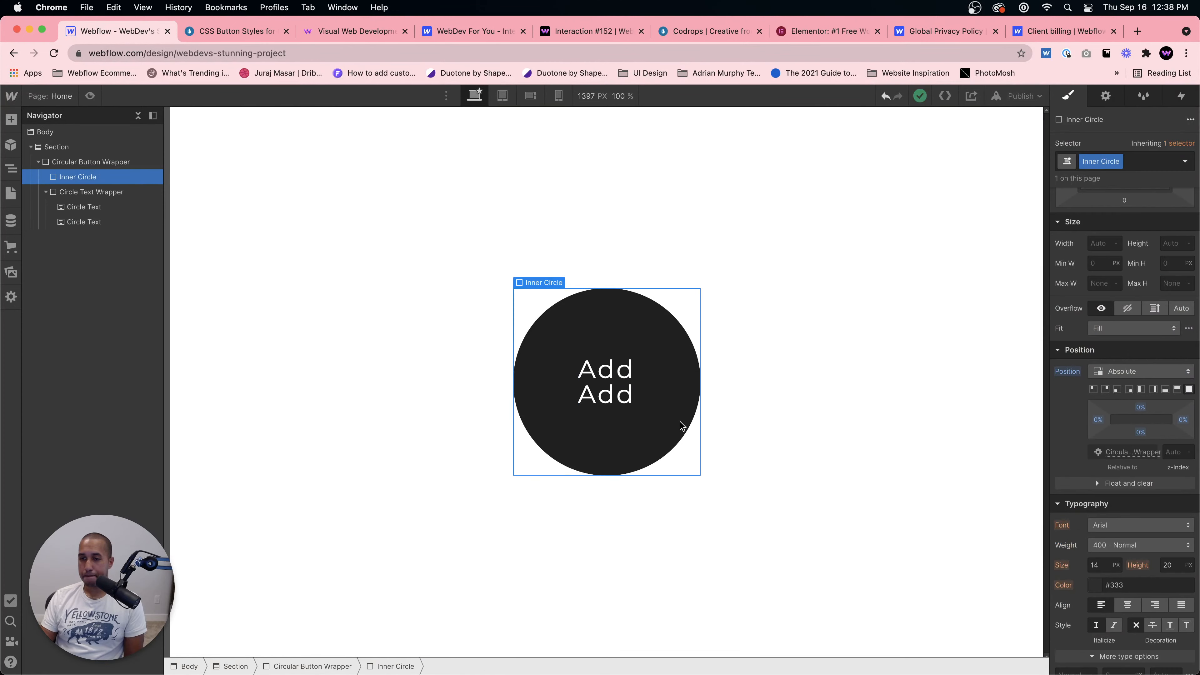
scroll(1188, 553, down, 4)
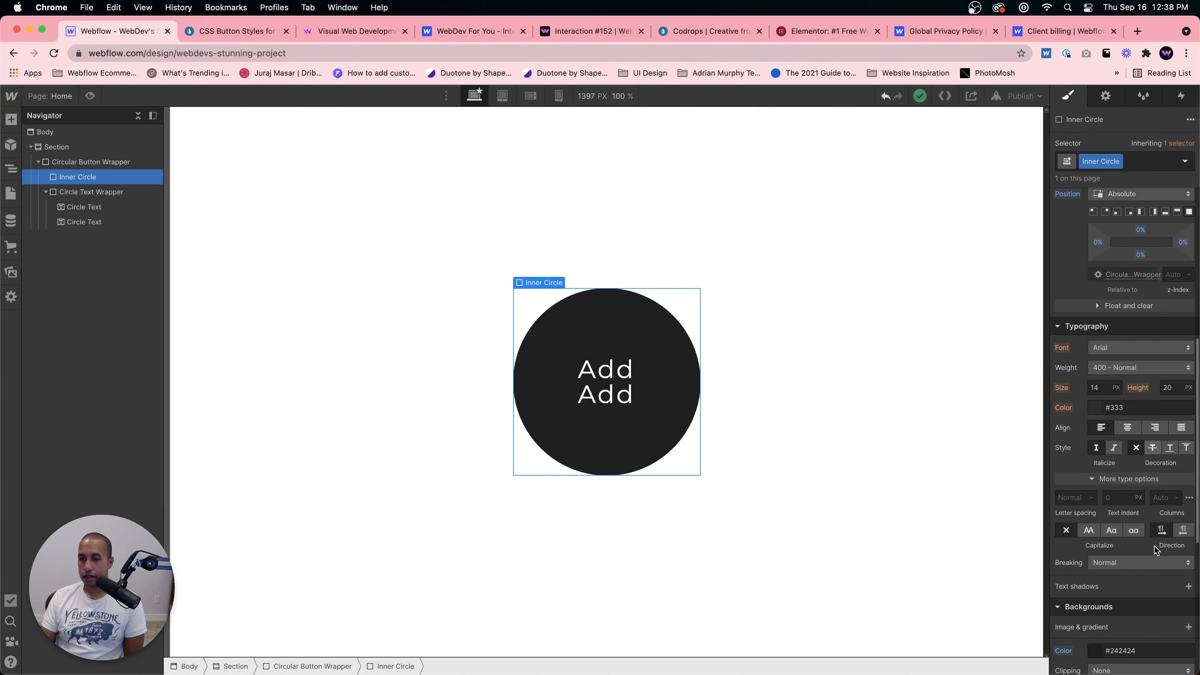
click(582, 413)
click(1146, 573)
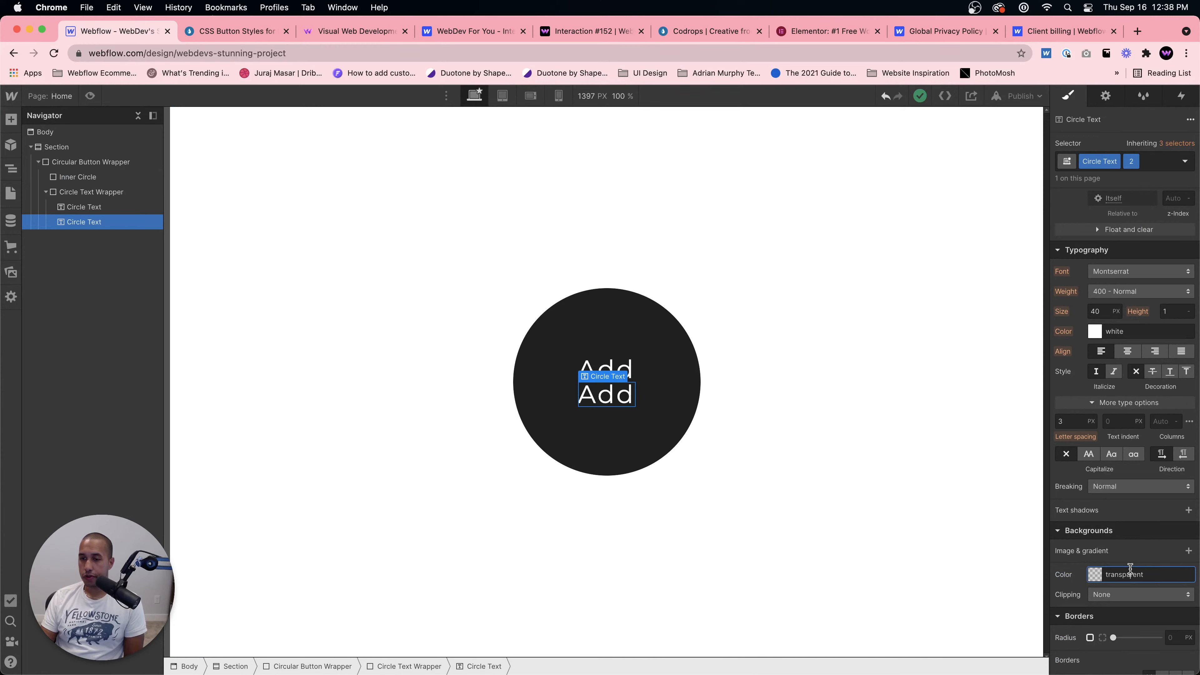
text(#242424)
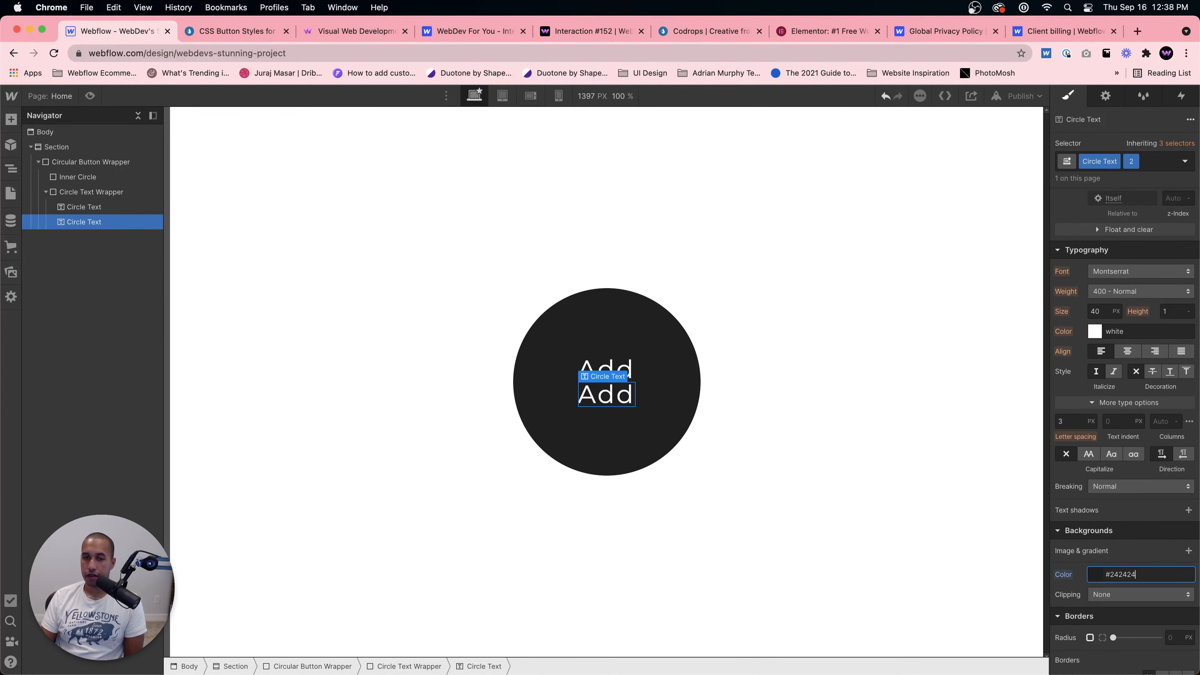
alt+click(1063, 575)
click(1138, 331)
text(242)
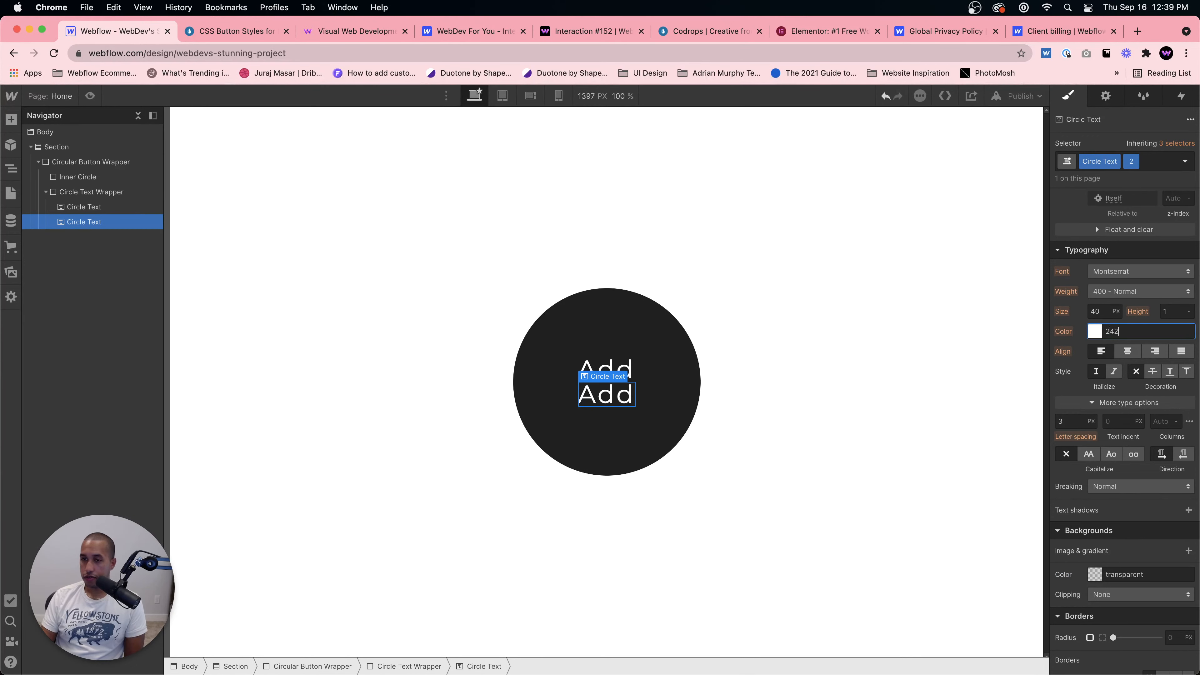
text(424)
click(678, 443)
click(685, 395)
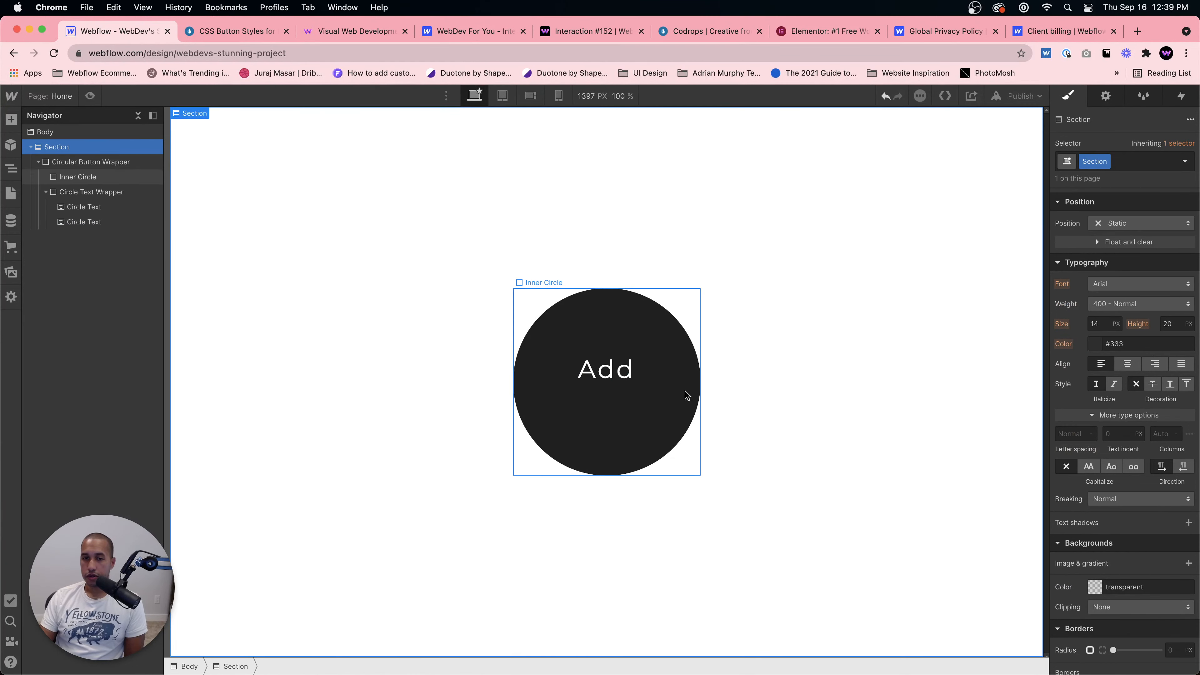
Step: Set the base Circle Text class's position to Absolute
click(605, 378)
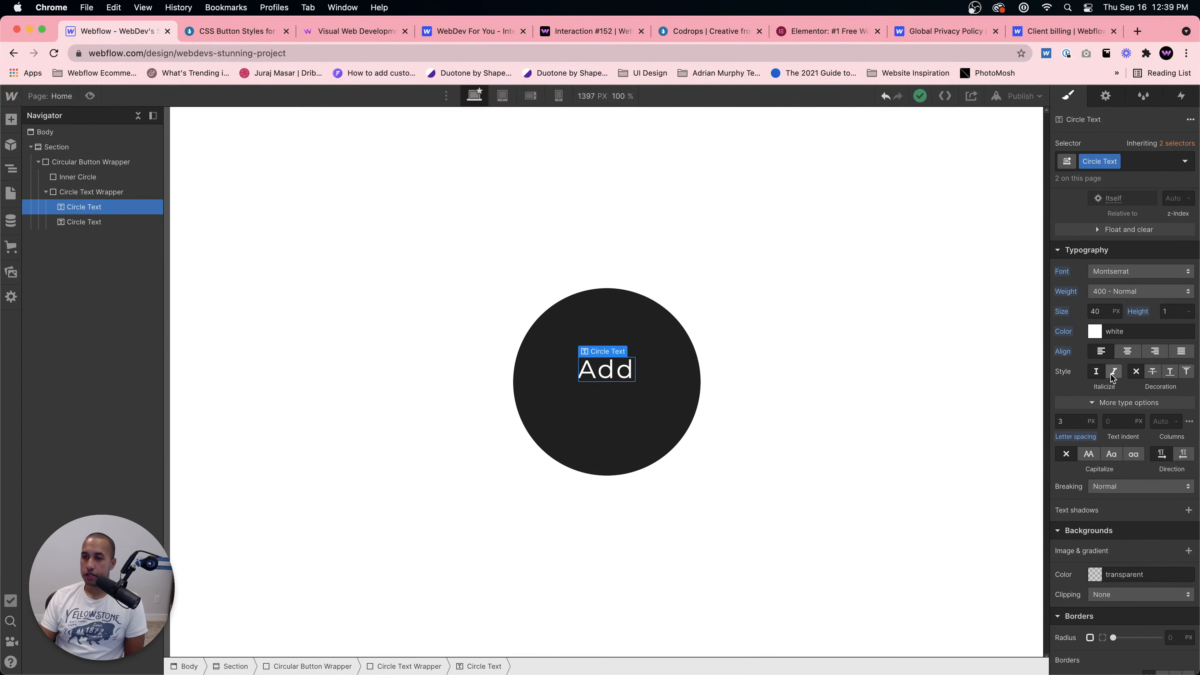
scroll(1123, 436, up, 4)
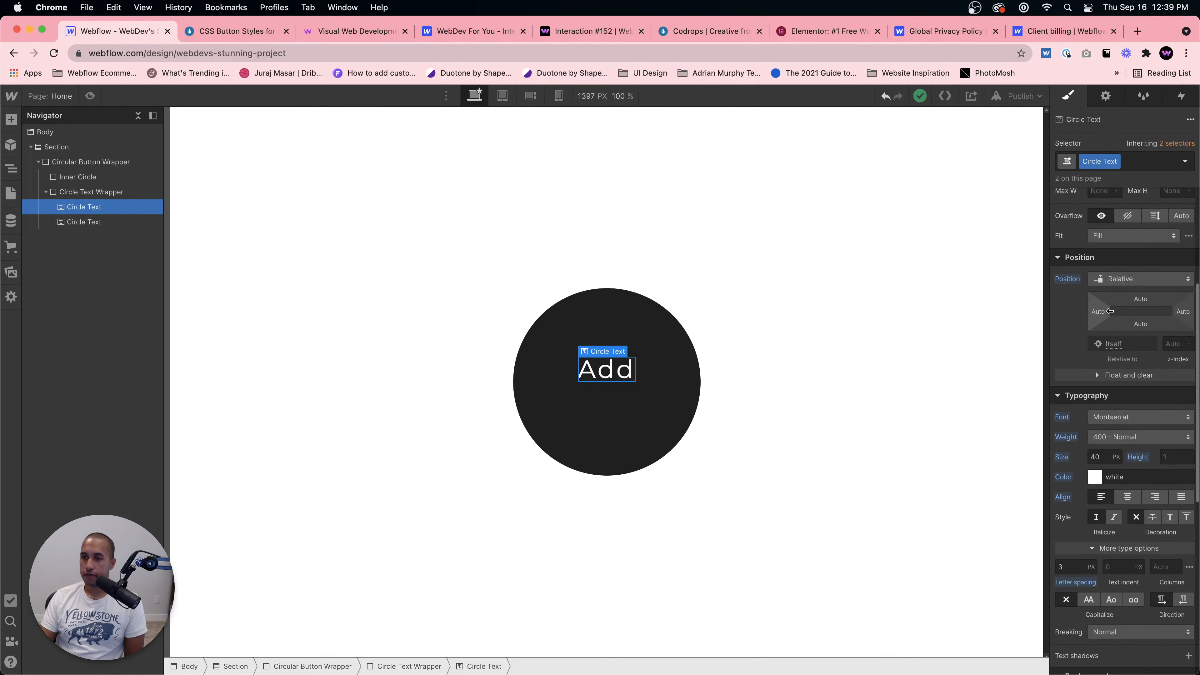
click(1125, 284)
click(1127, 306)
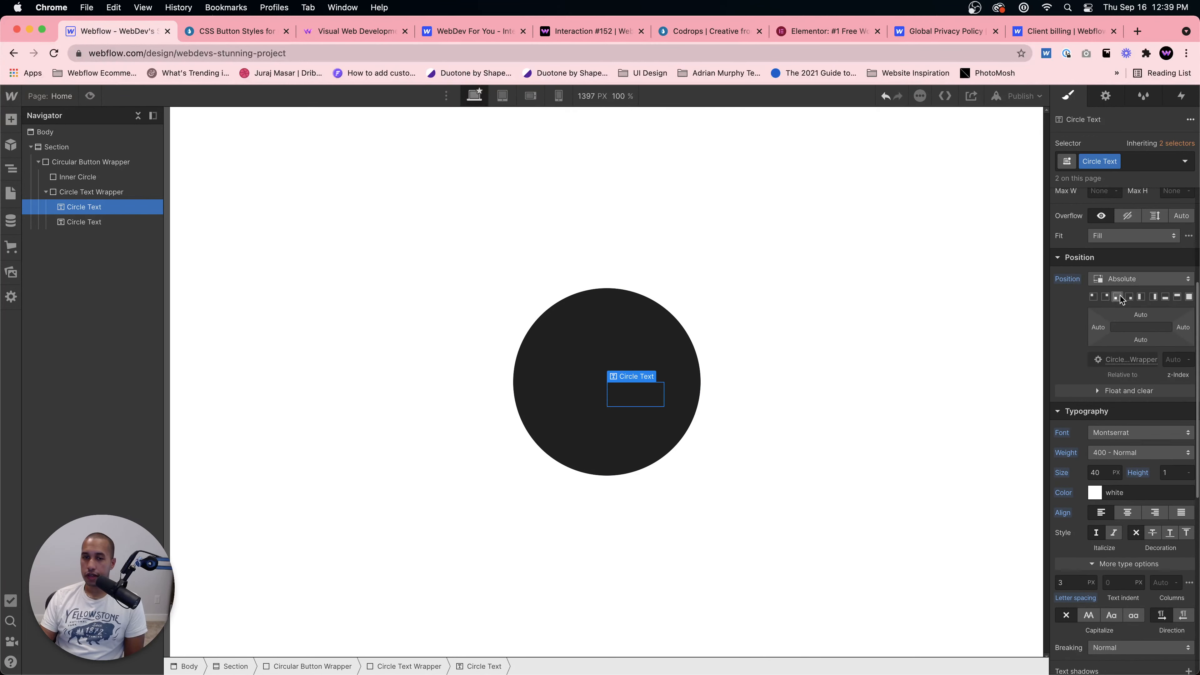
Step: Set the Circle Text Wrapper's width to 100 px and height to 50 px
click(92, 194)
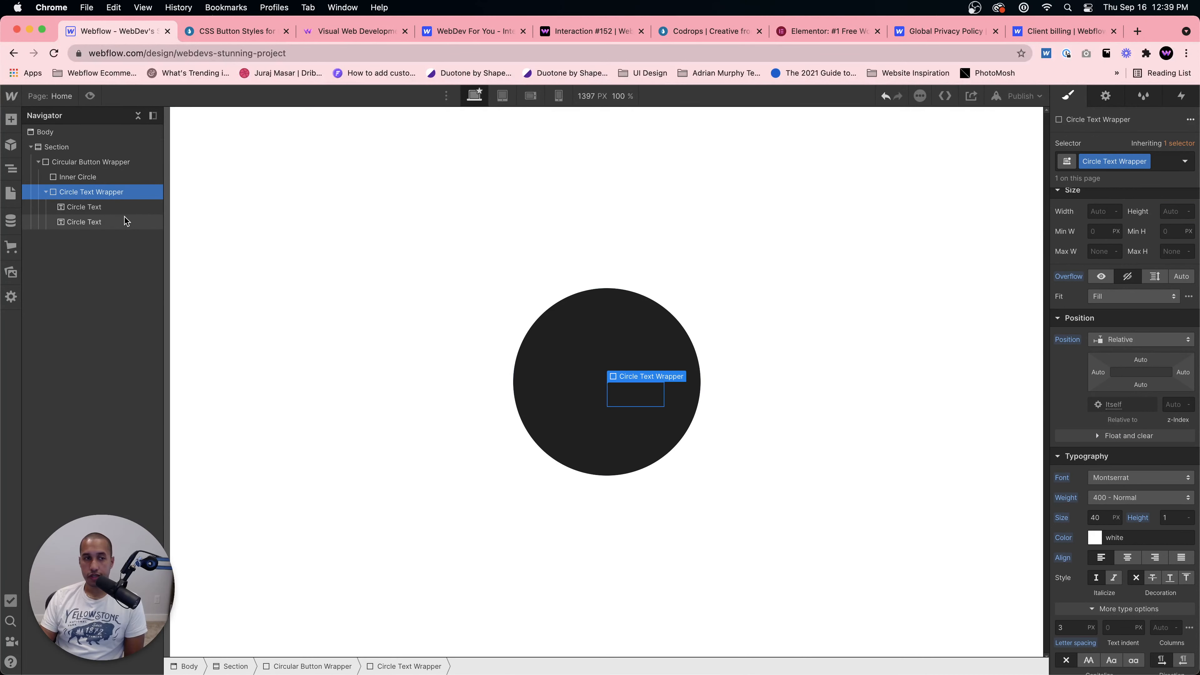
click(84, 208)
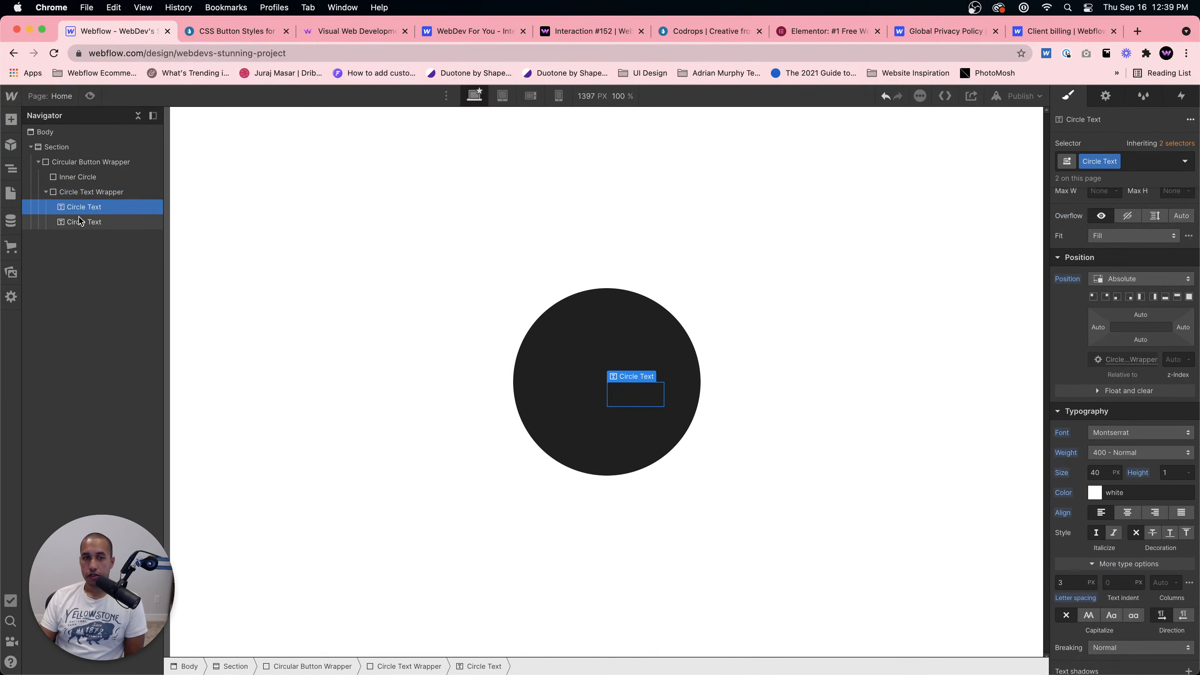
click(81, 193)
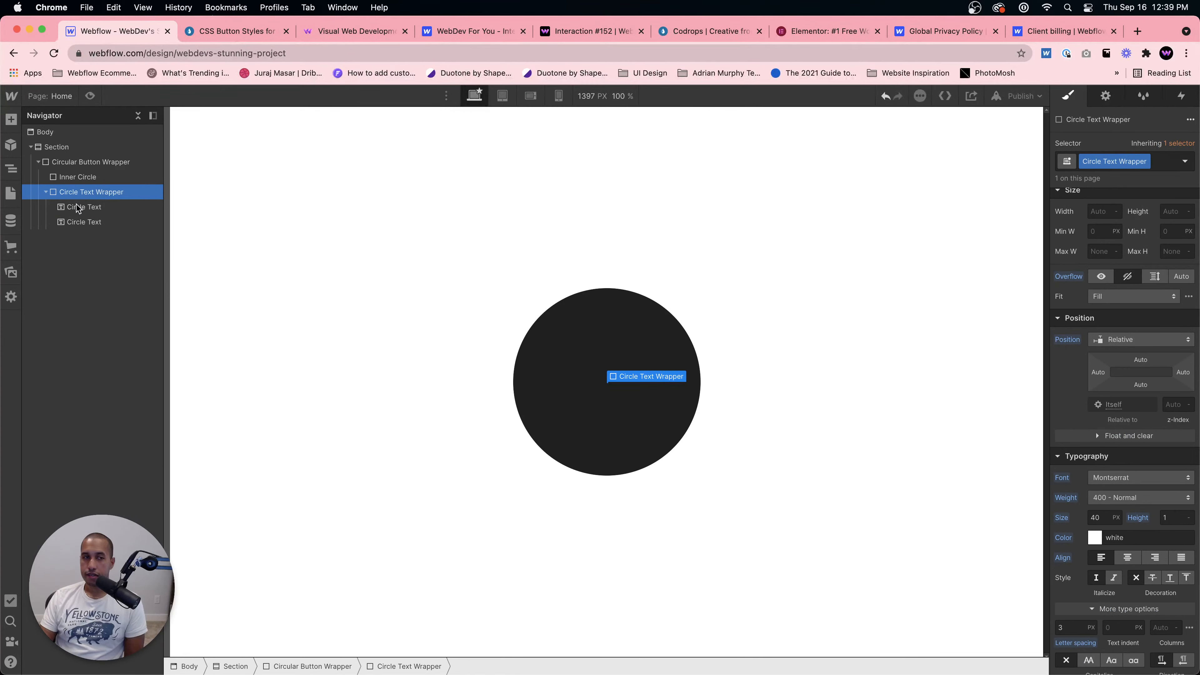
click(78, 223)
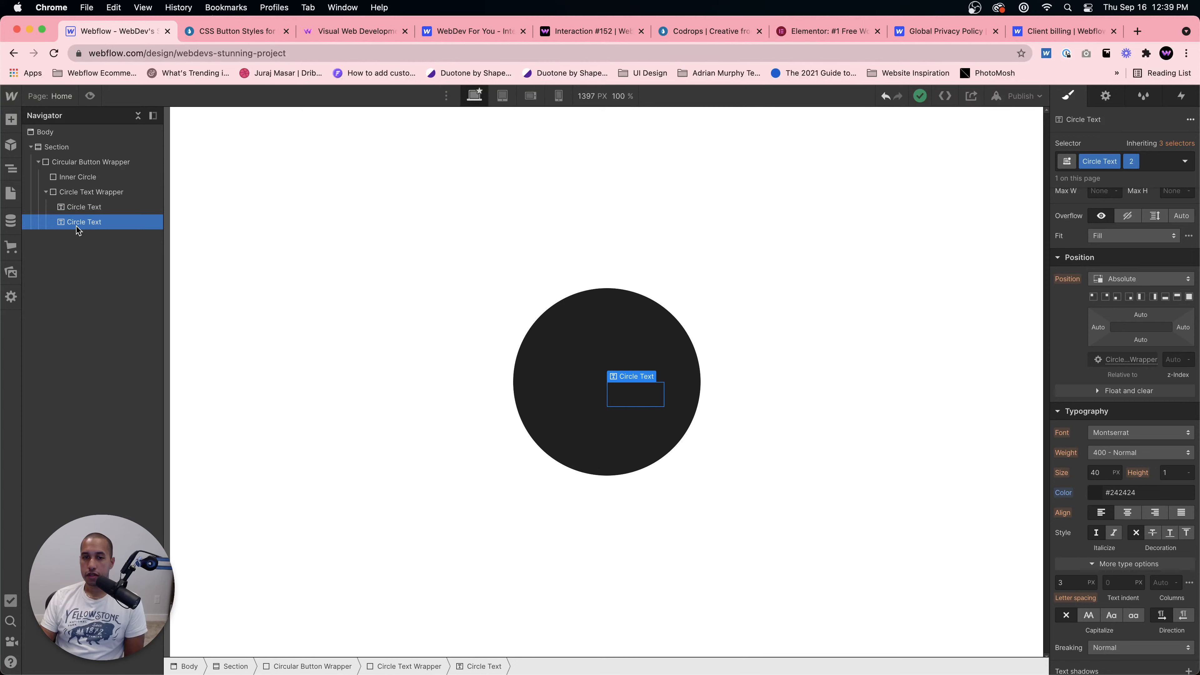
click(75, 194)
scroll(1105, 392, up, 5)
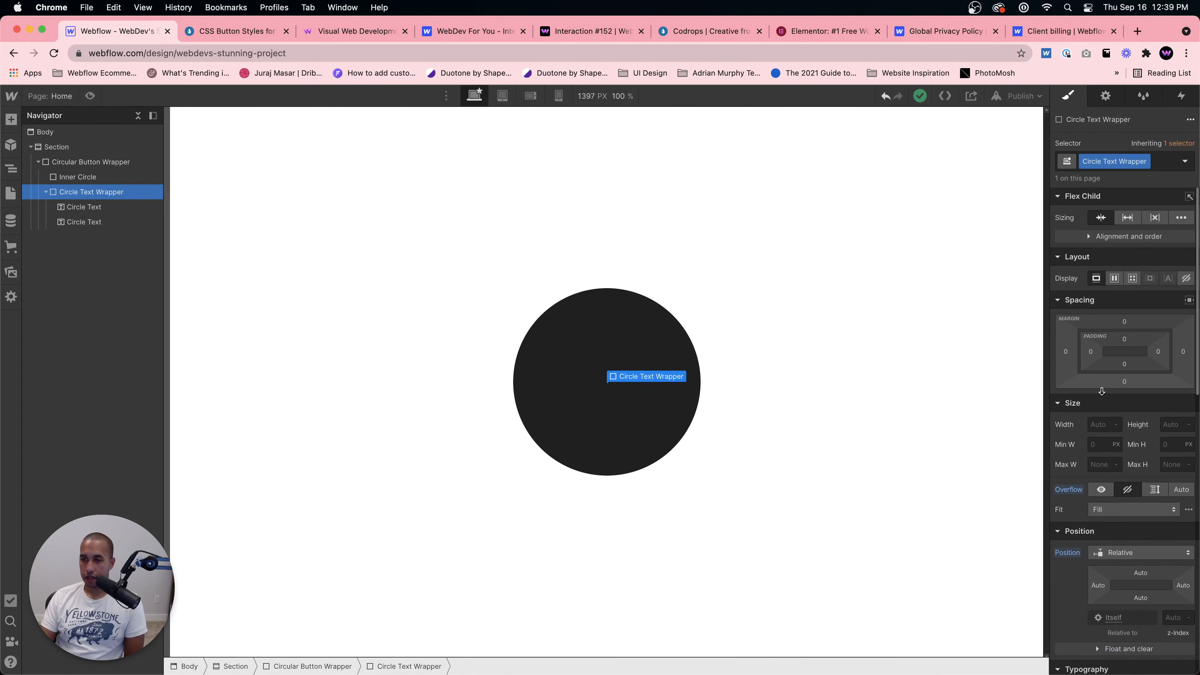
click(1101, 424)
text(1)
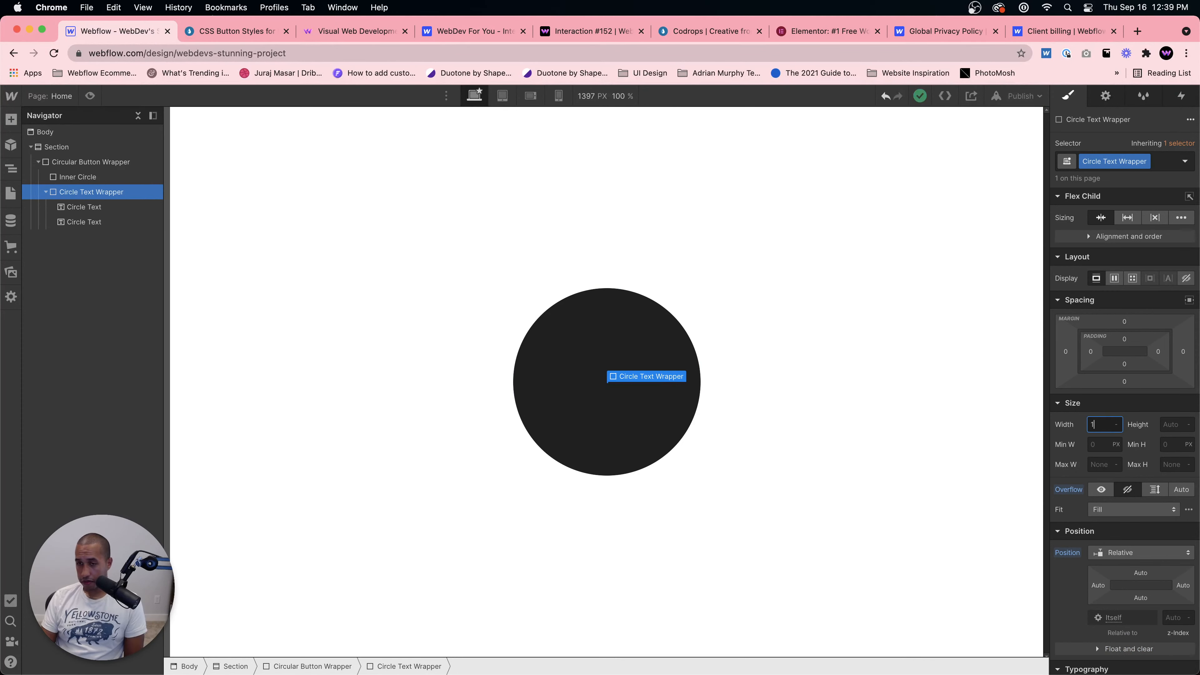
text(00)
key(Tab)
text(5)
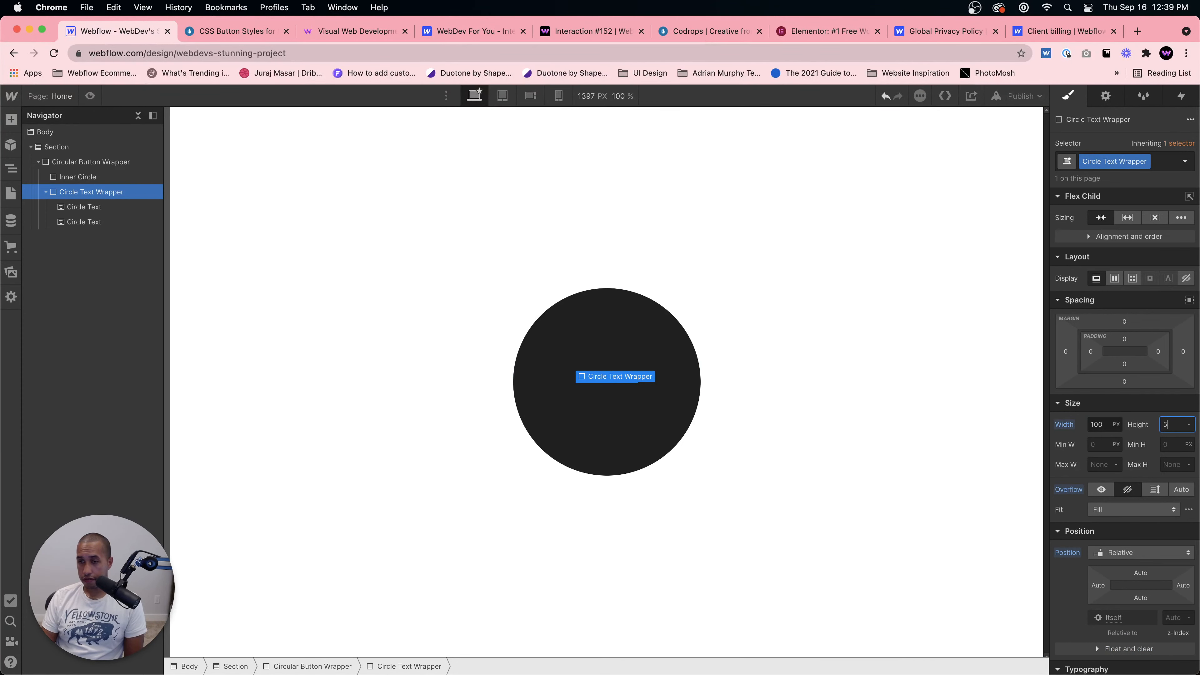
key(BackSpace)
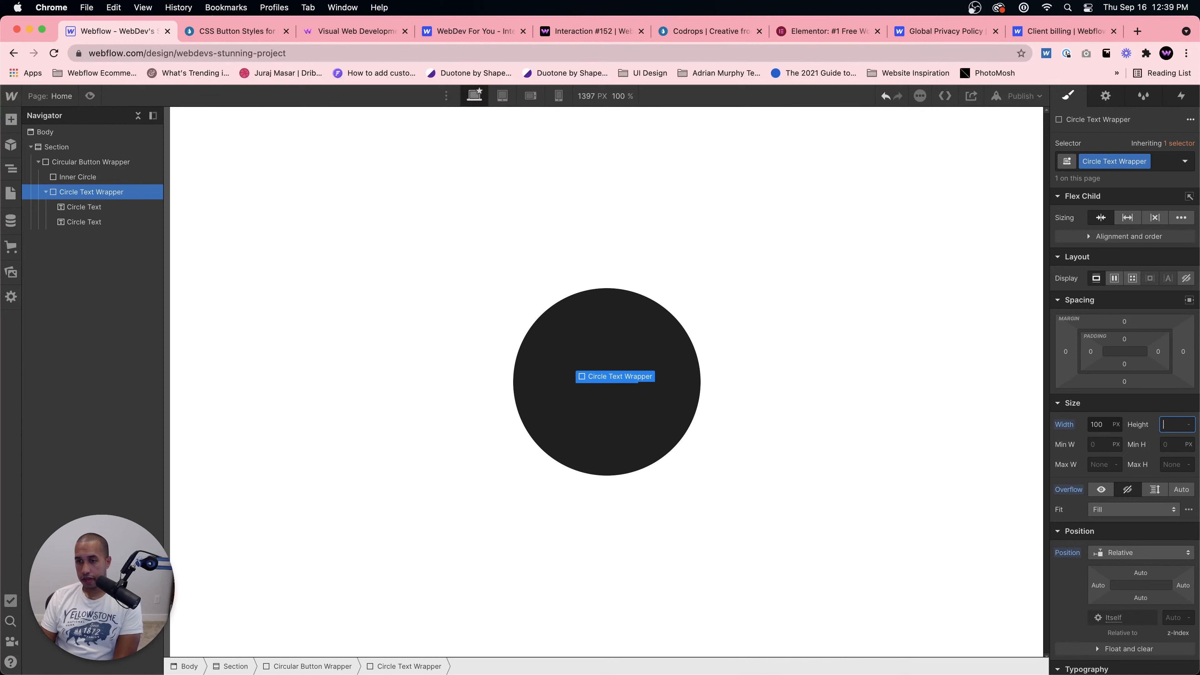
text(50)
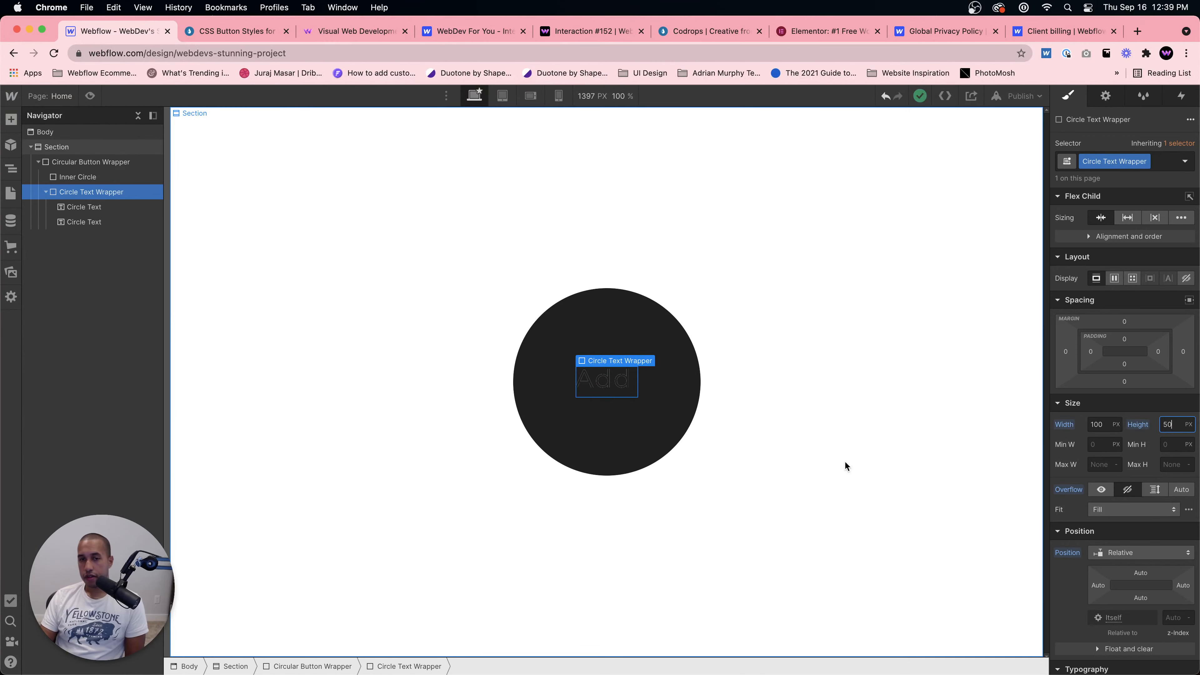
Step: Make the Circle Text Wrapper a flex container with its children centred
click(593, 384)
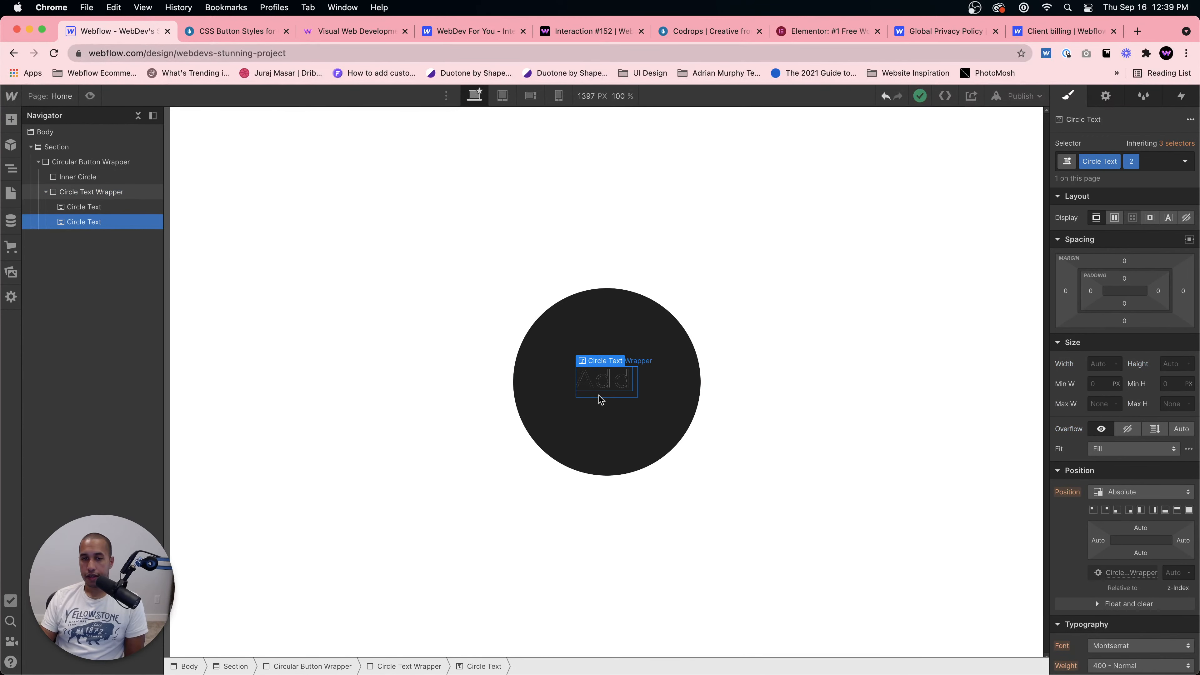
click(598, 396)
click(1114, 278)
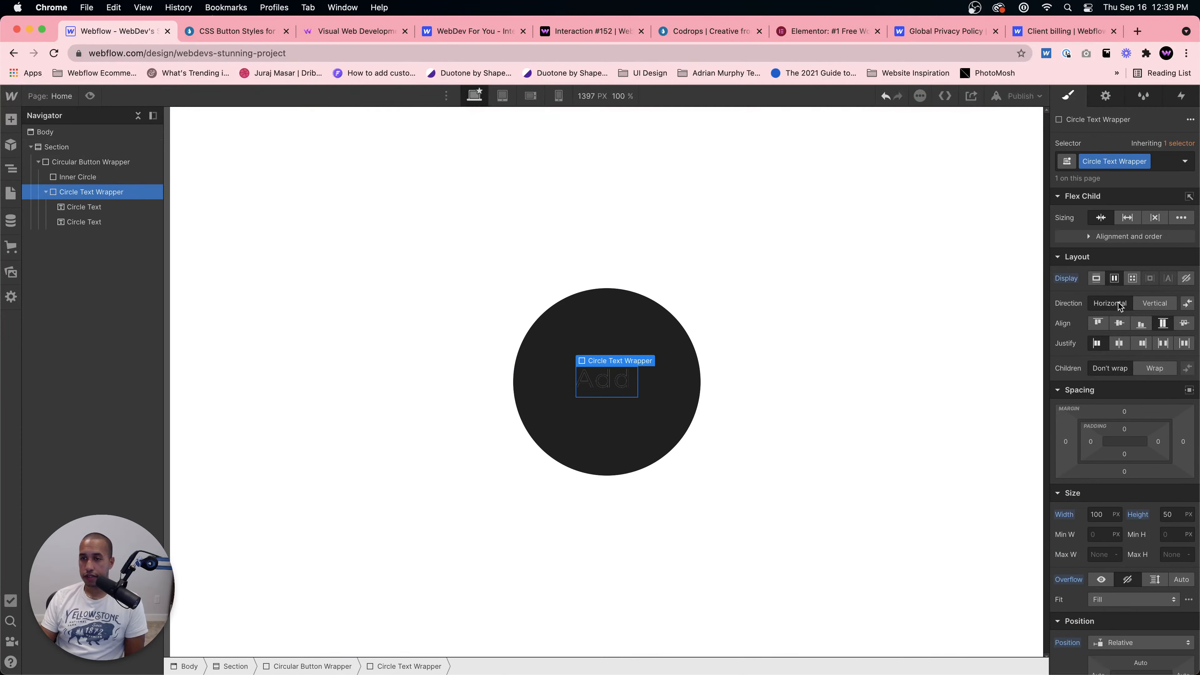
click(1118, 343)
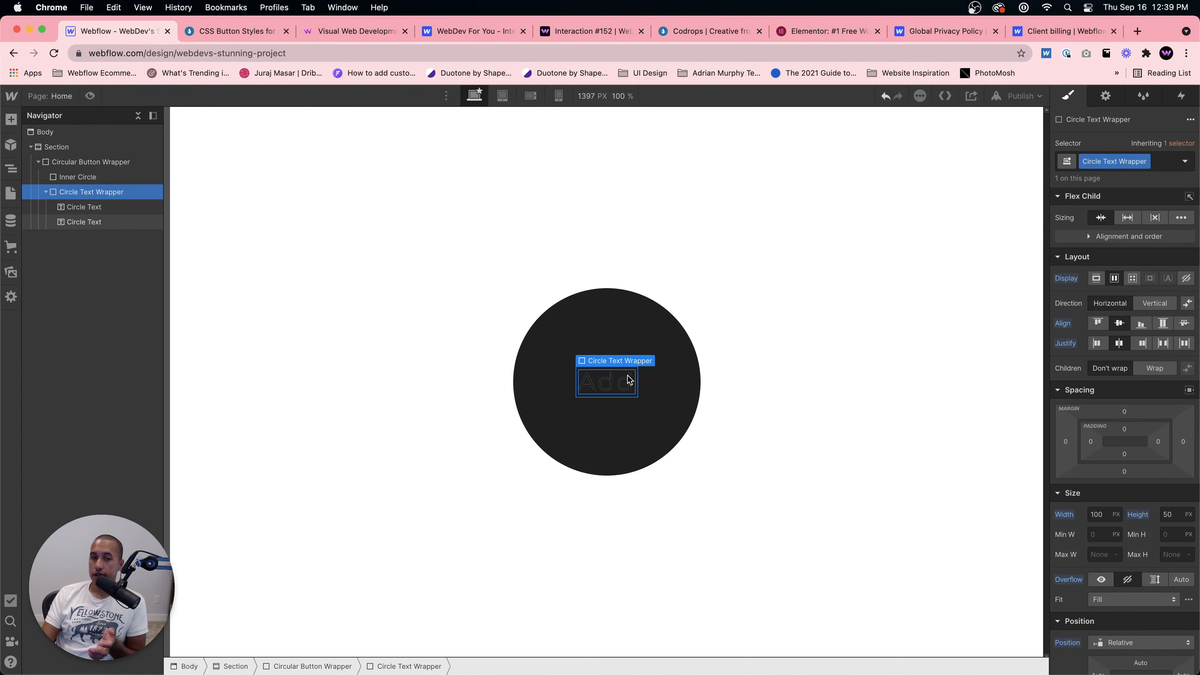
Step: Inspect the Circle Text, Circle Text Wrapper and Inner Circle elements by selecting each in turn on the canvas
click(629, 379)
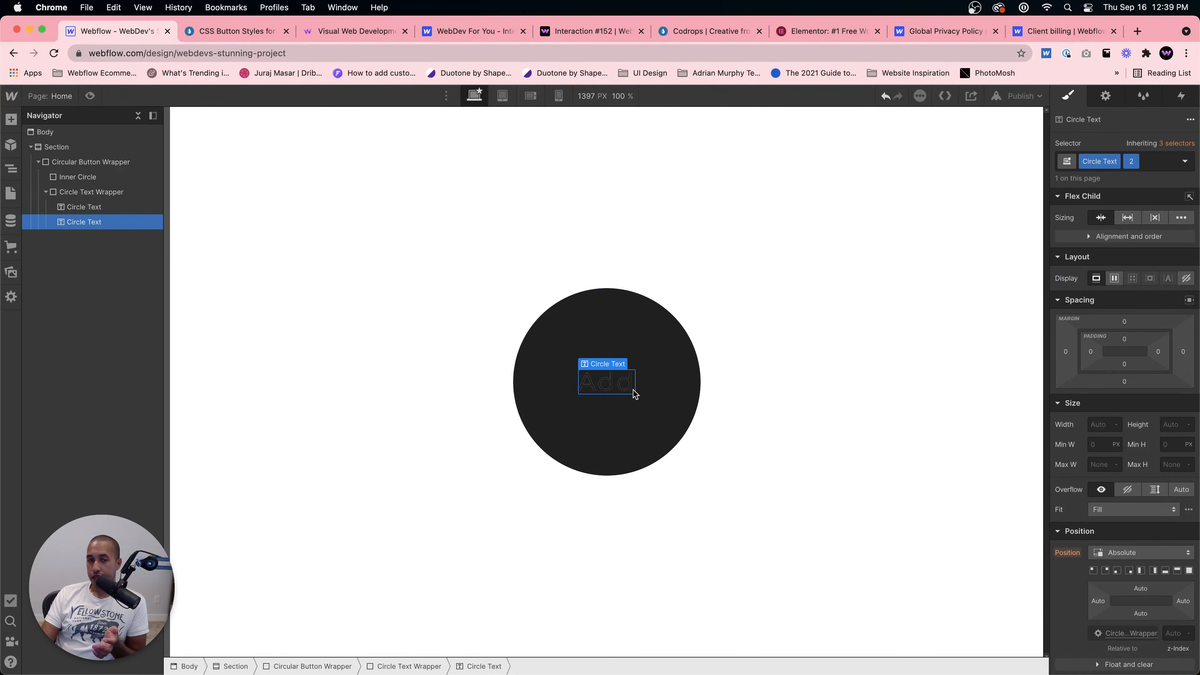
click(632, 399)
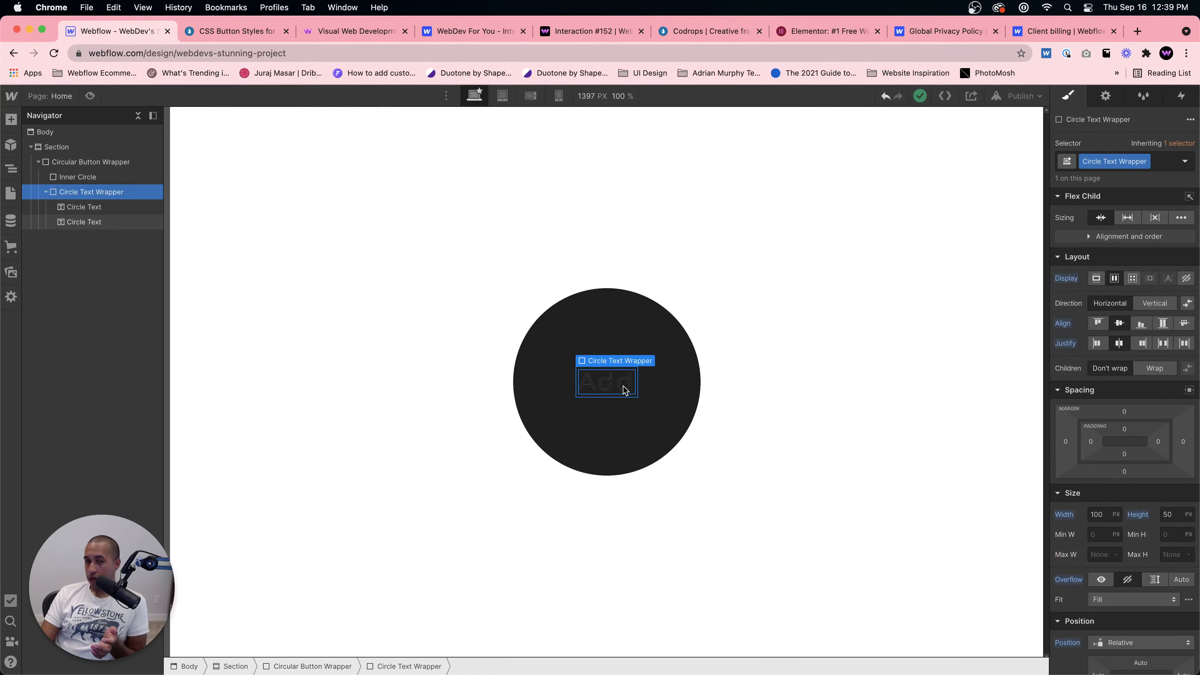
click(624, 391)
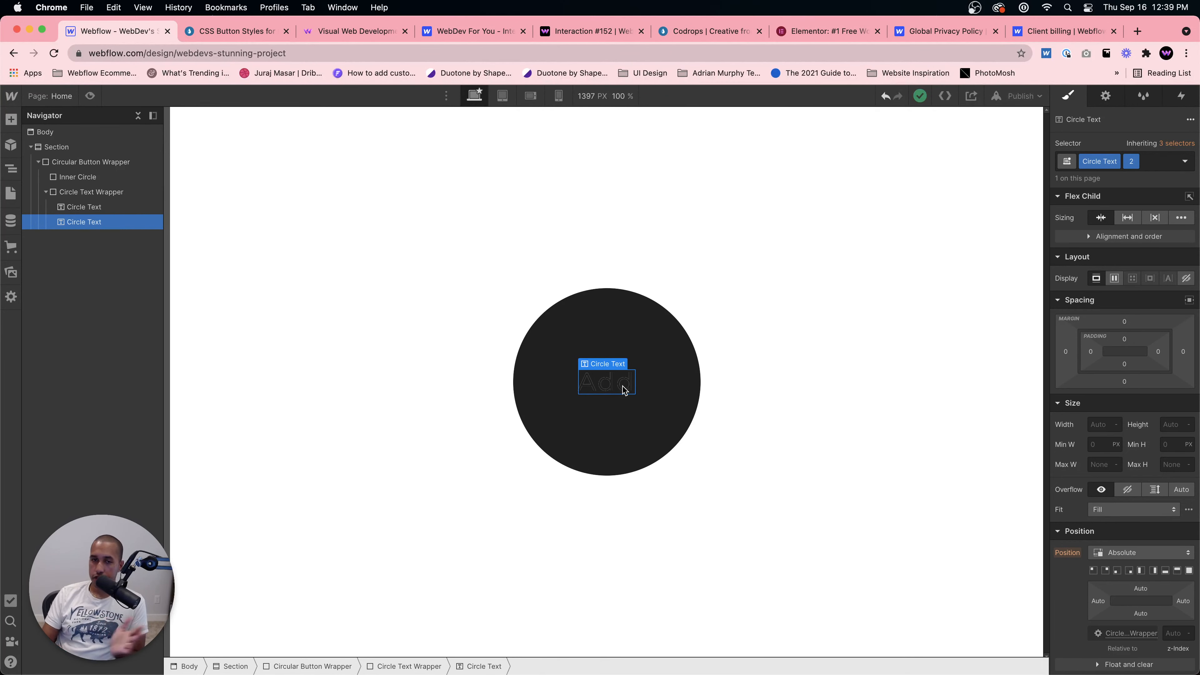
click(646, 414)
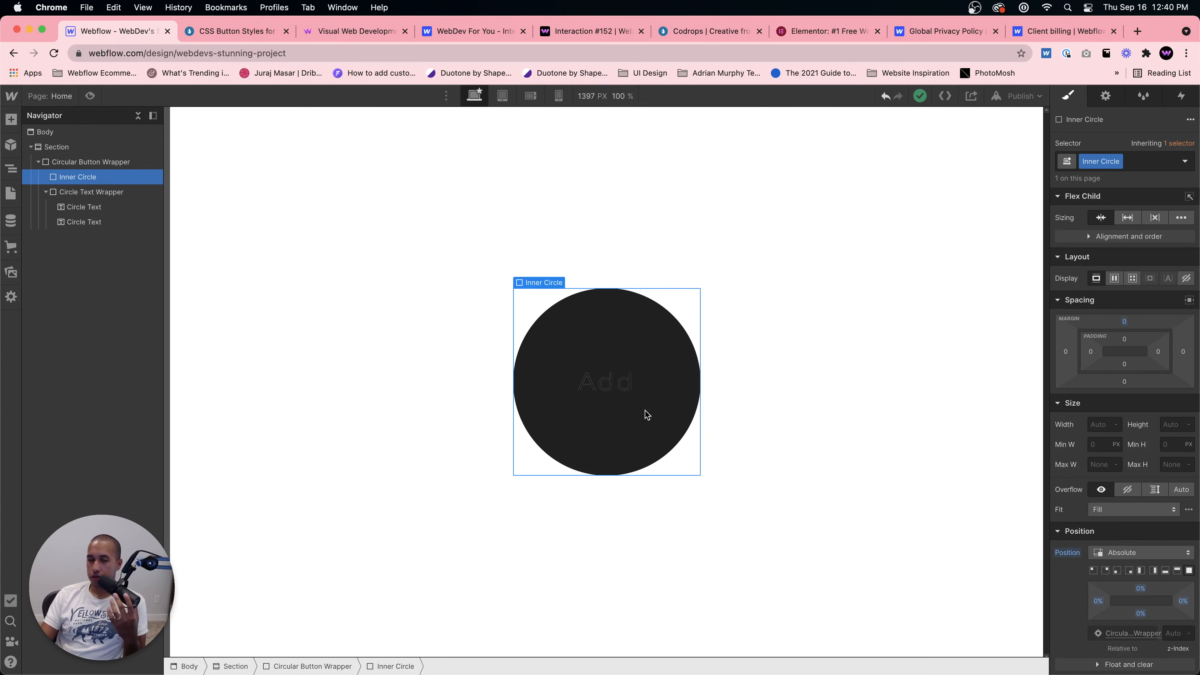
click(615, 393)
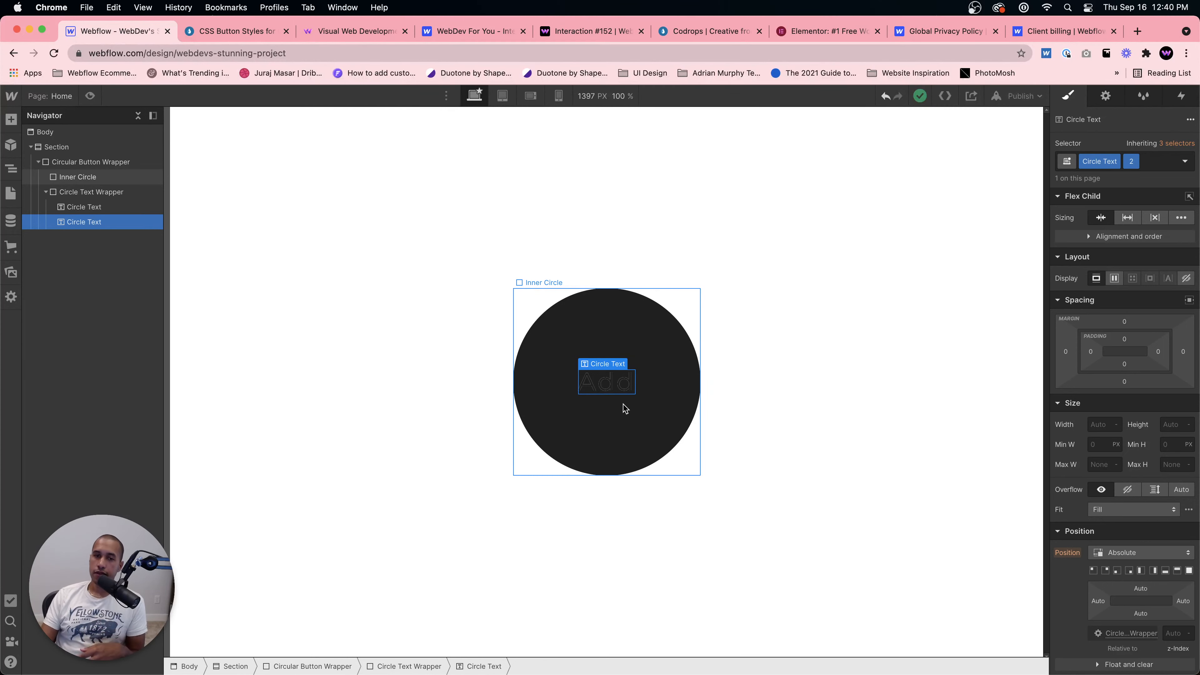
click(617, 413)
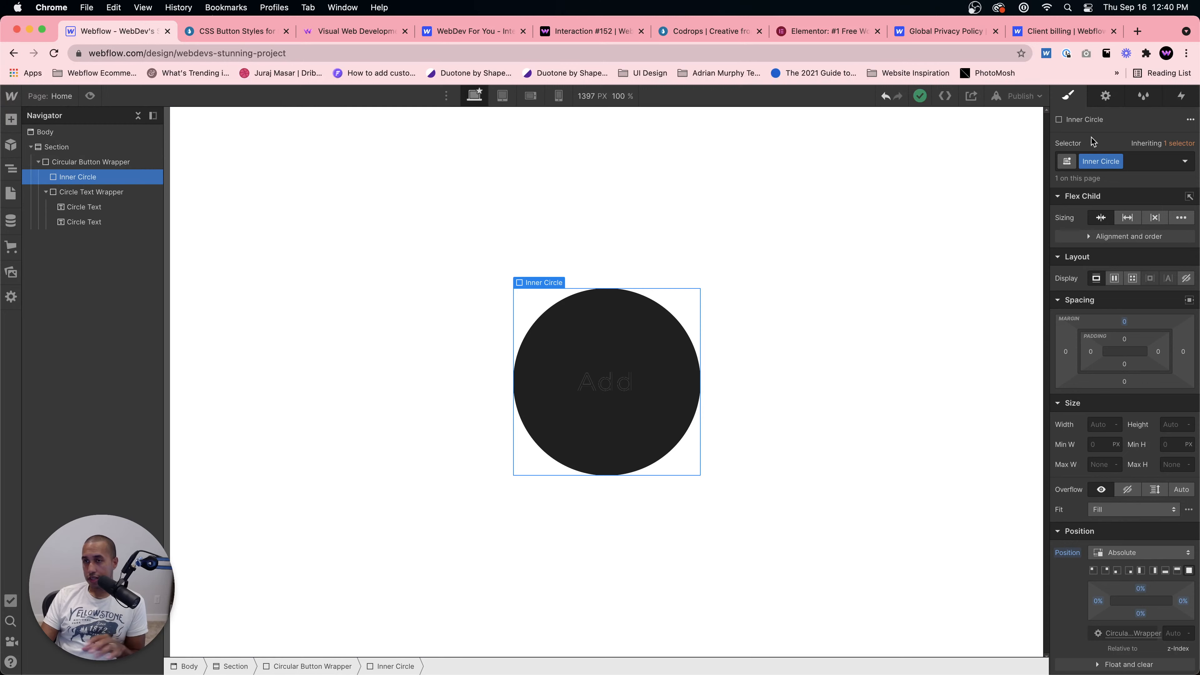
Step: Add a Mouse hover element trigger to the Circular Button Wrapper in the Interactions panel
click(1181, 96)
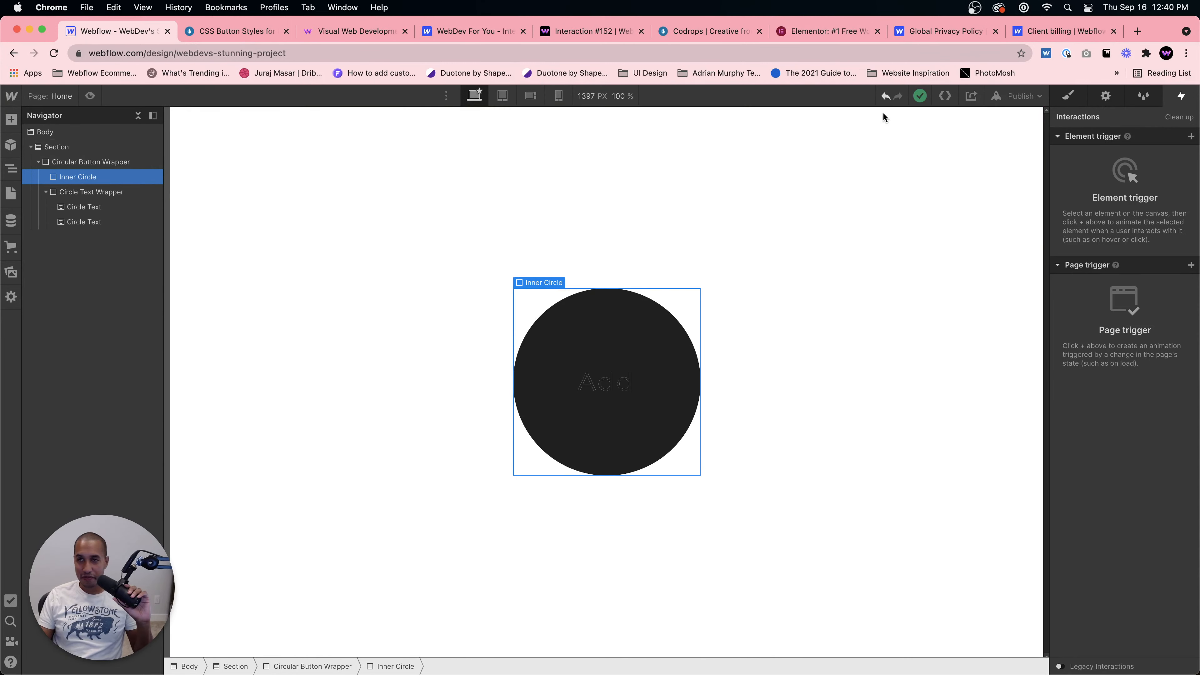
click(615, 392)
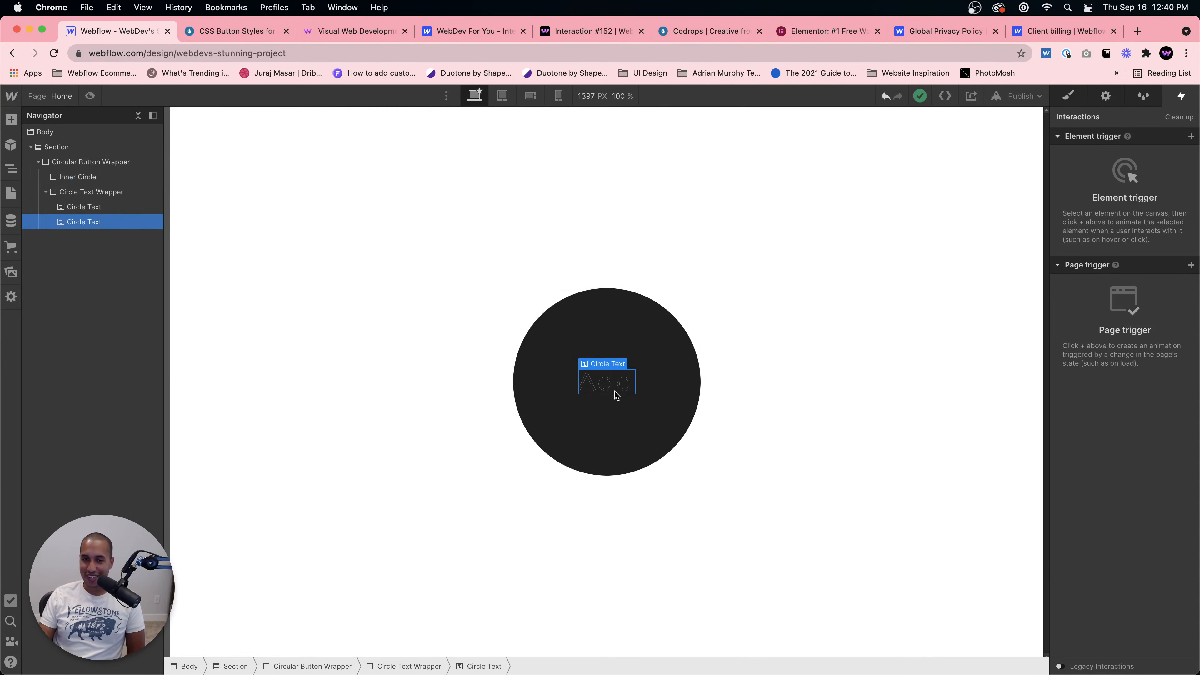
click(659, 388)
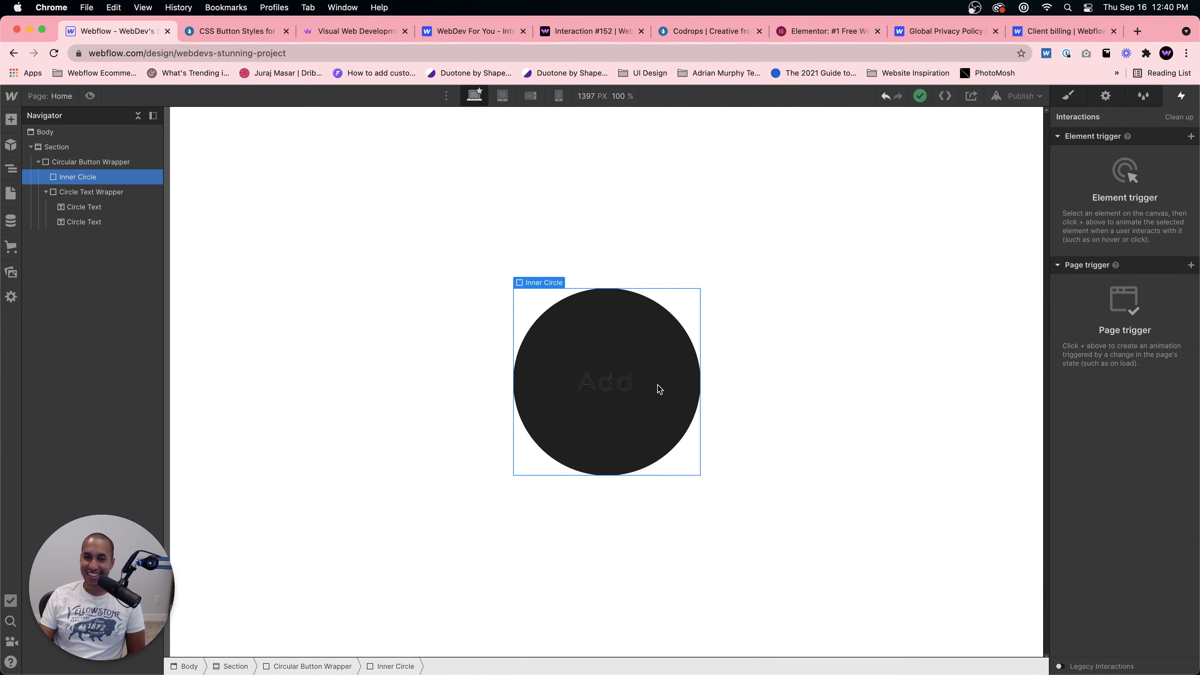
click(120, 167)
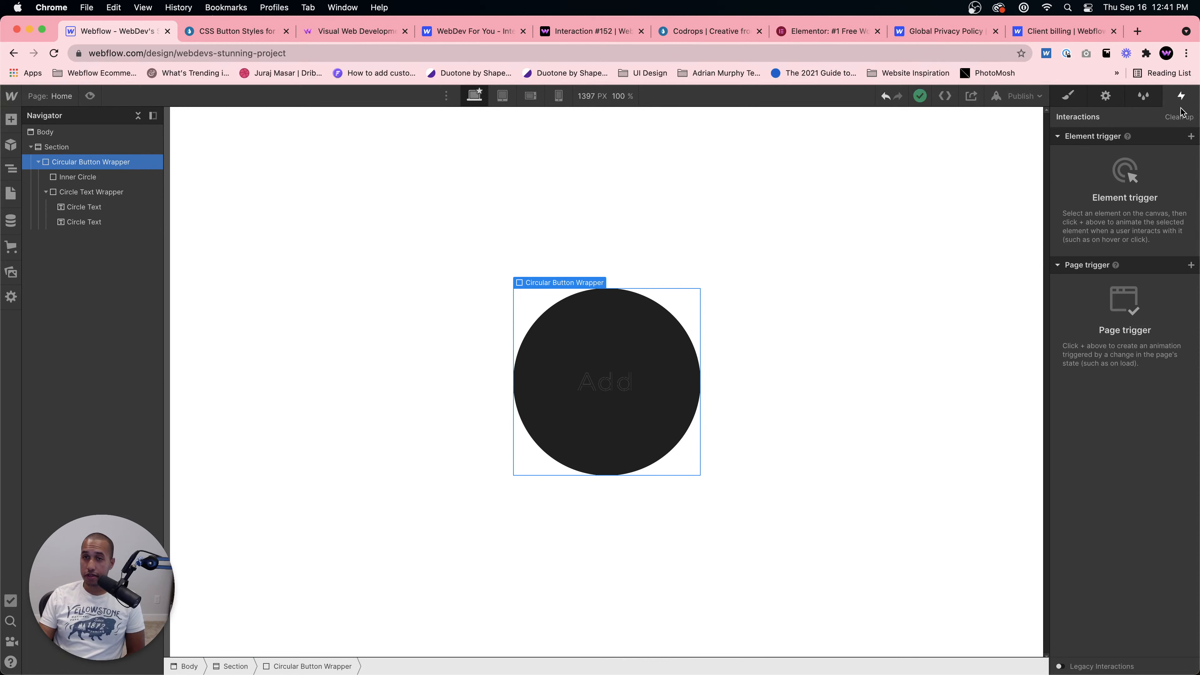
click(1190, 136)
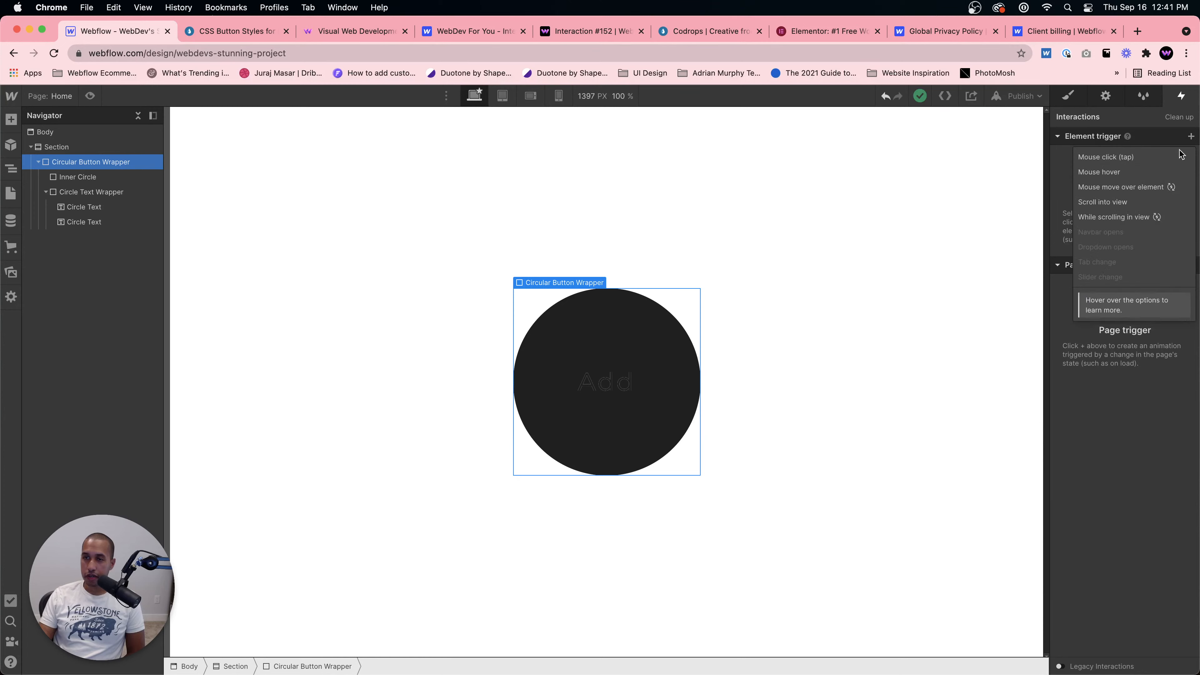
click(1127, 172)
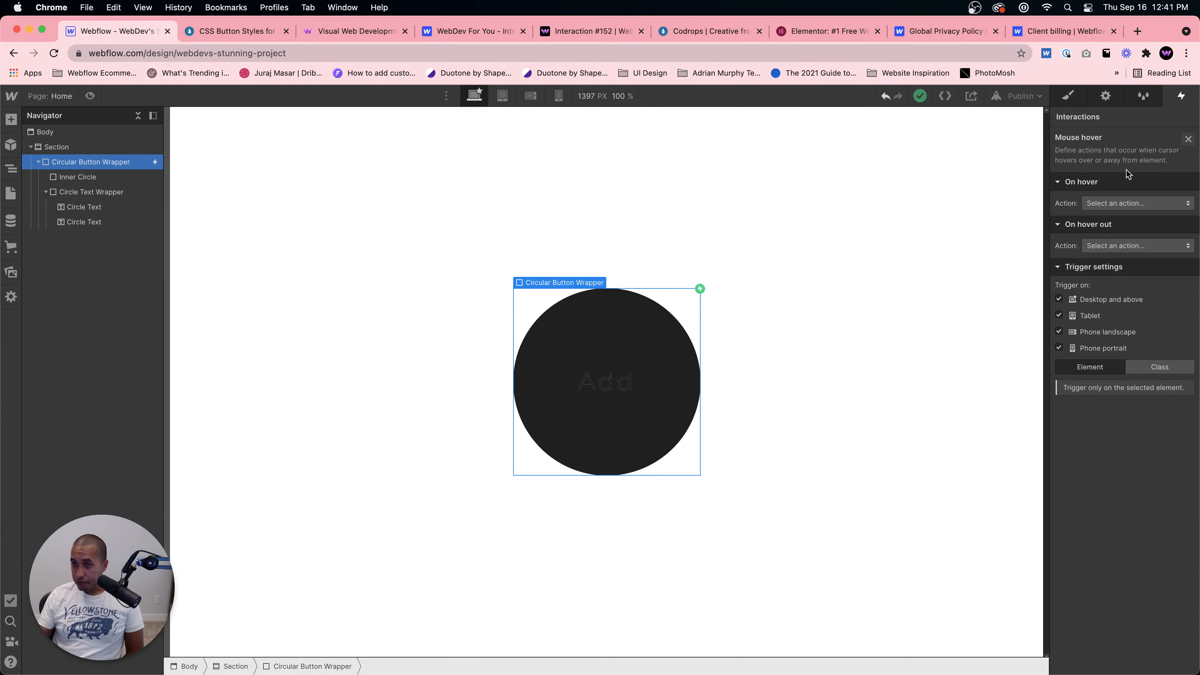
Step: Set the On hover action to start a new timed animation named "Button in"
click(1115, 203)
click(1117, 227)
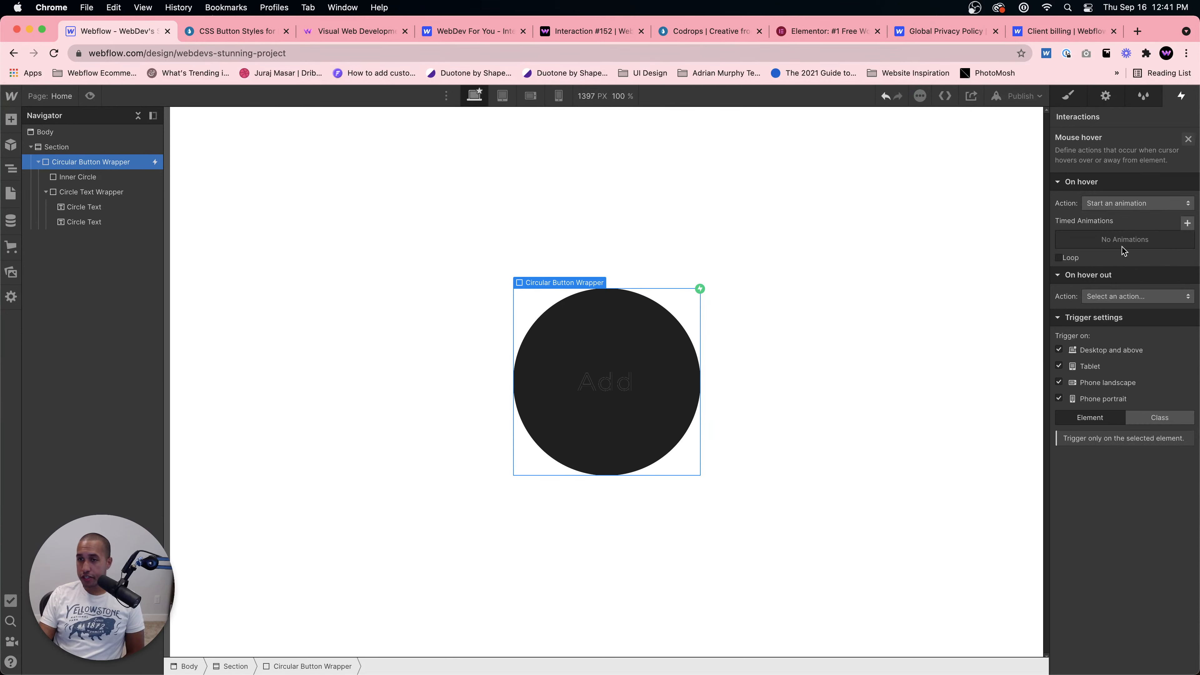
click(1187, 223)
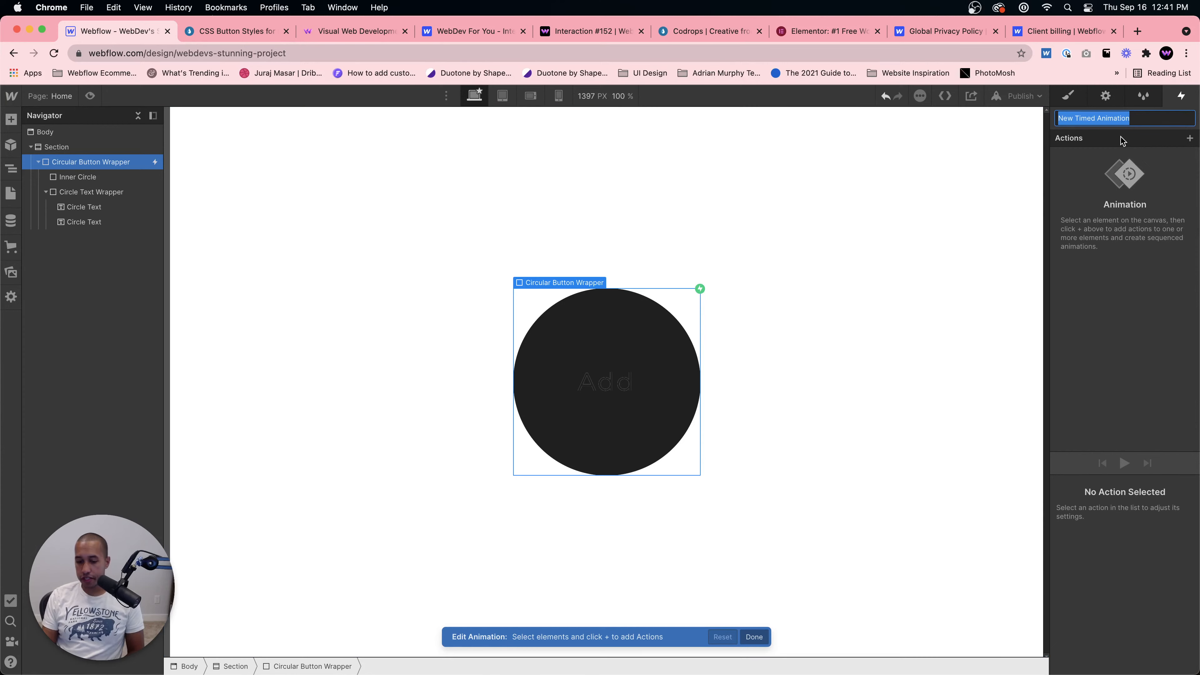
text(Button)
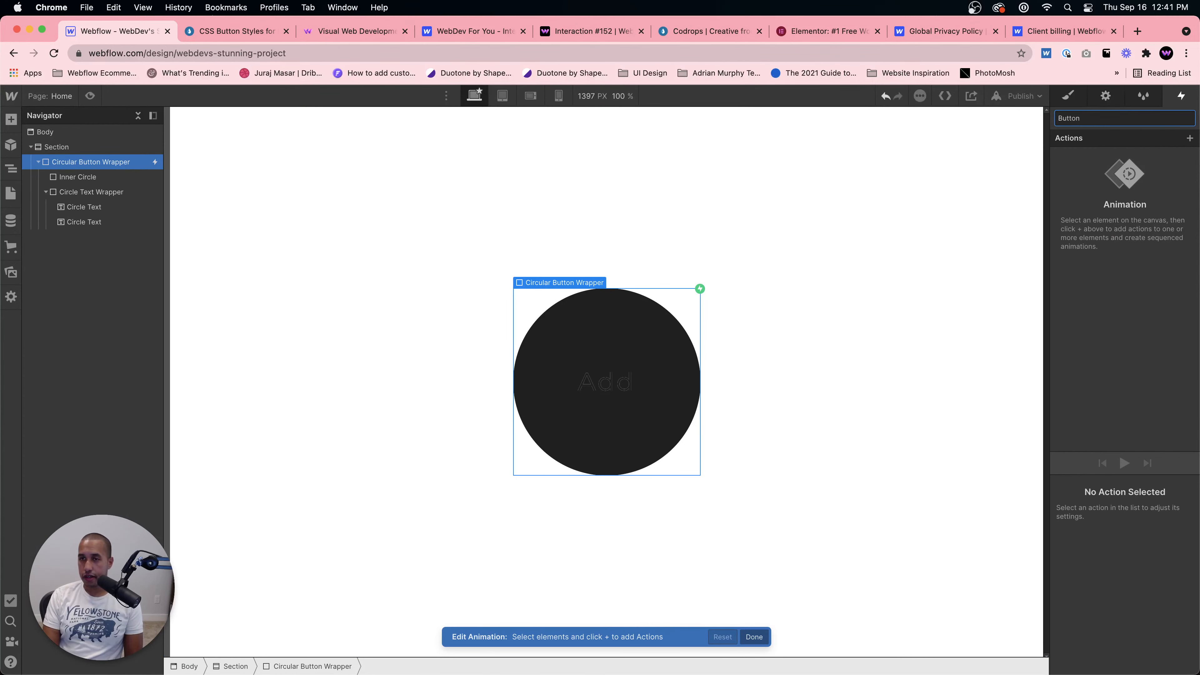
text( in)
key(Return)
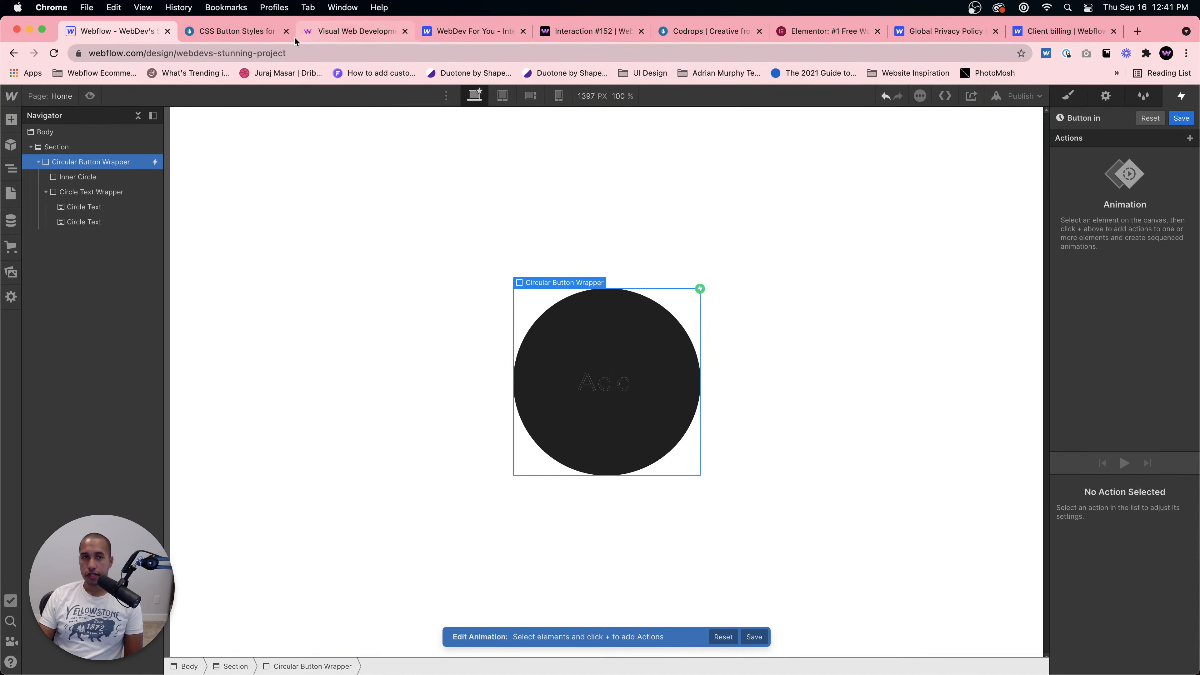
Step: Add a Move action on the Inner Circle that moves it 100% along the Y axis
click(236, 30)
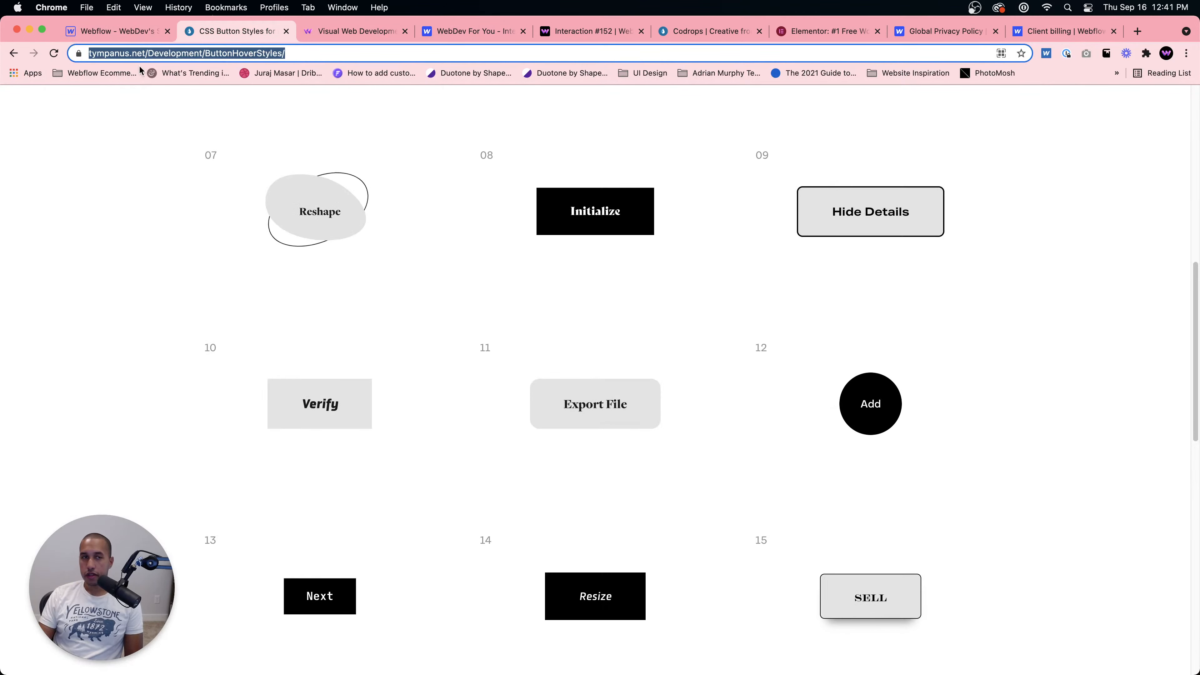
click(118, 31)
click(591, 317)
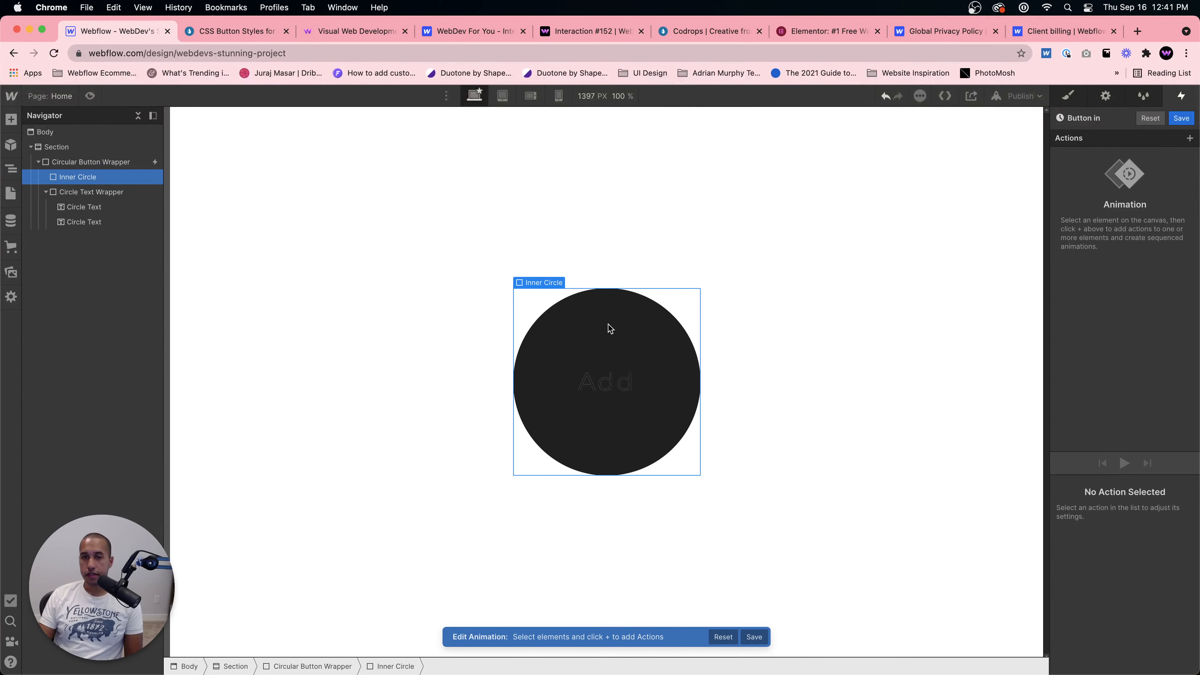
click(1189, 138)
click(1140, 186)
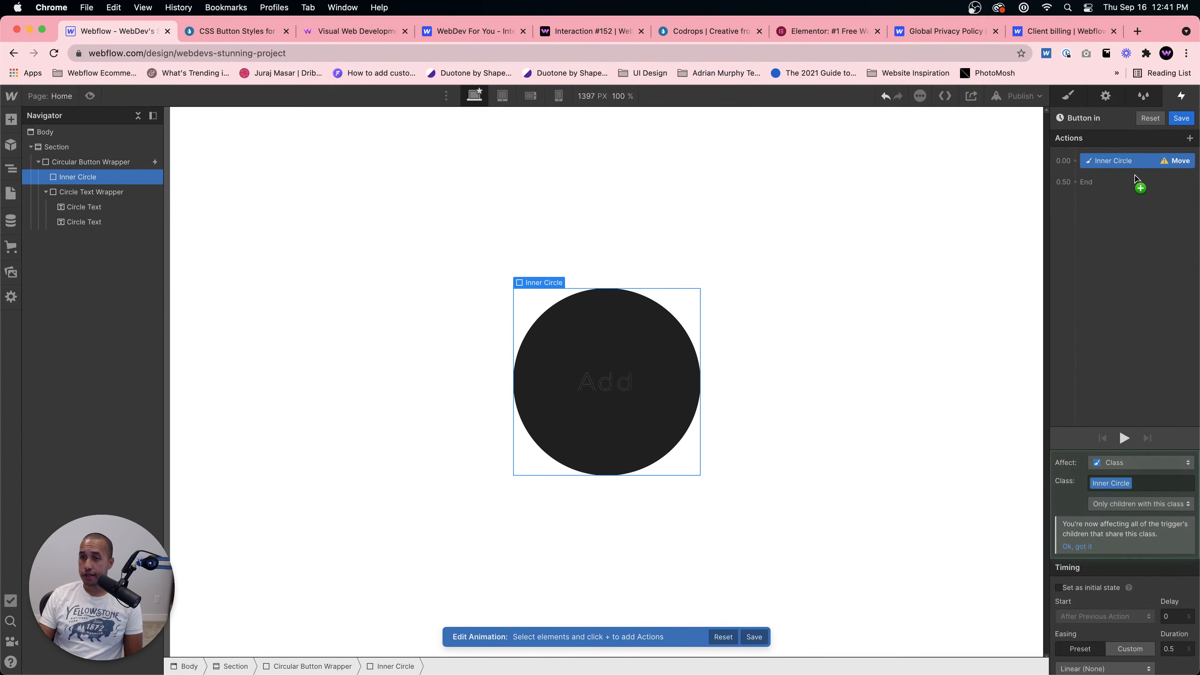
scroll(1136, 566, down, 3)
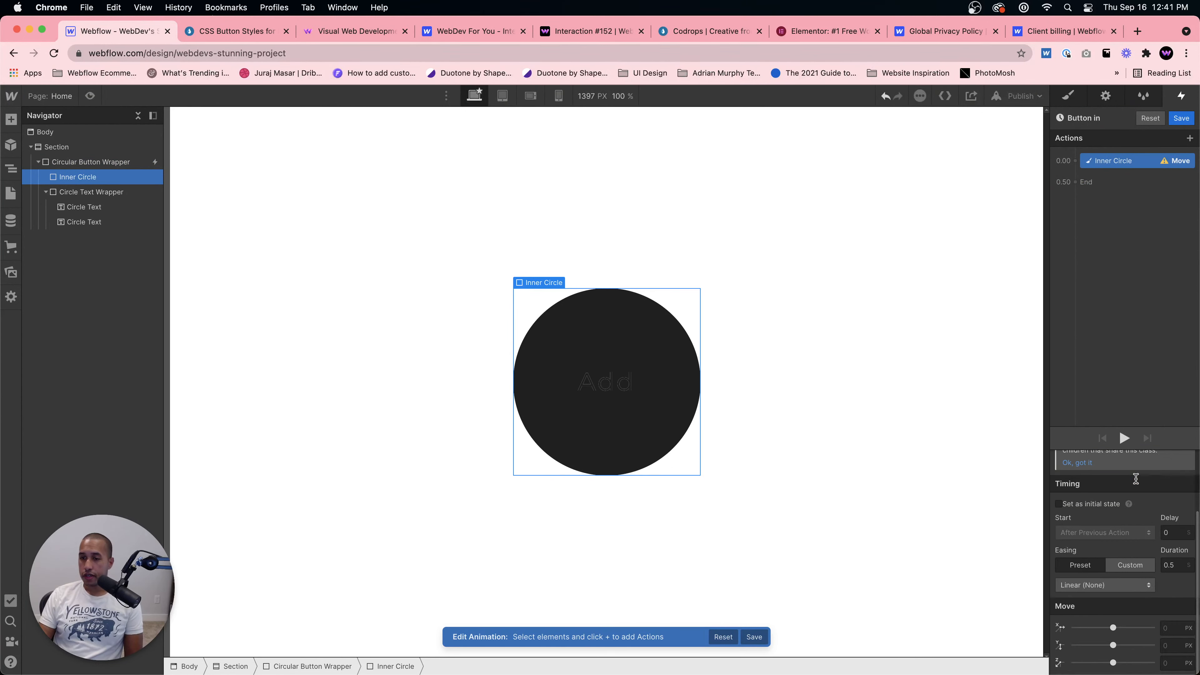
click(1175, 646)
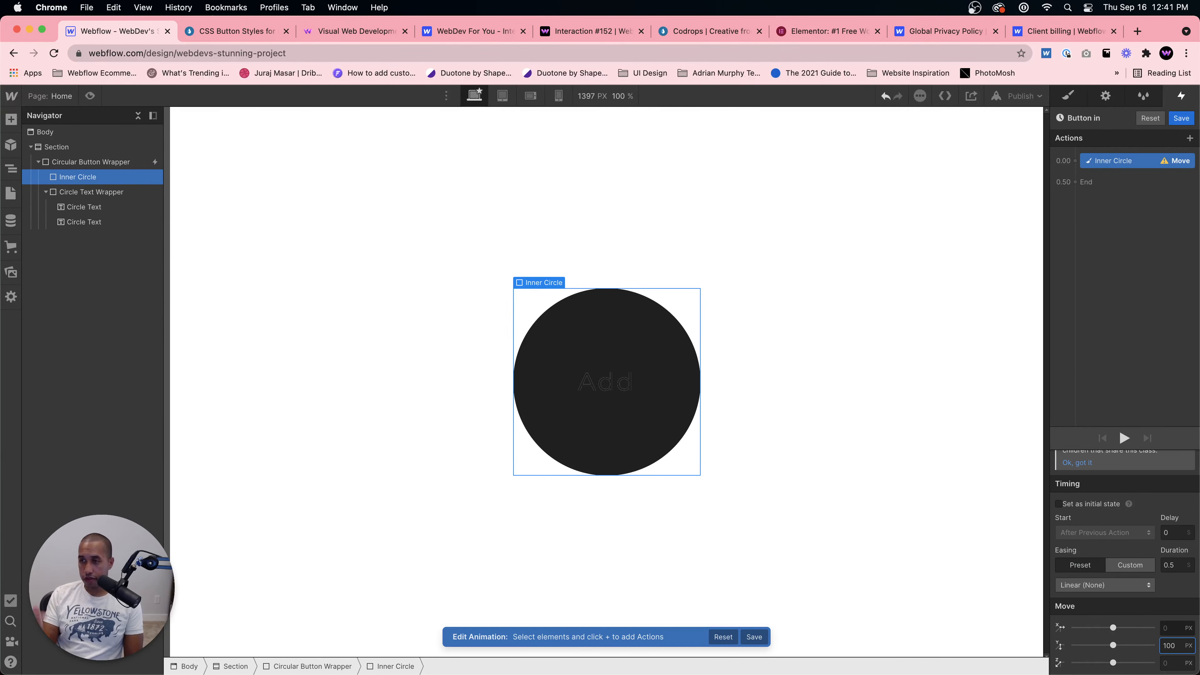
key(Return)
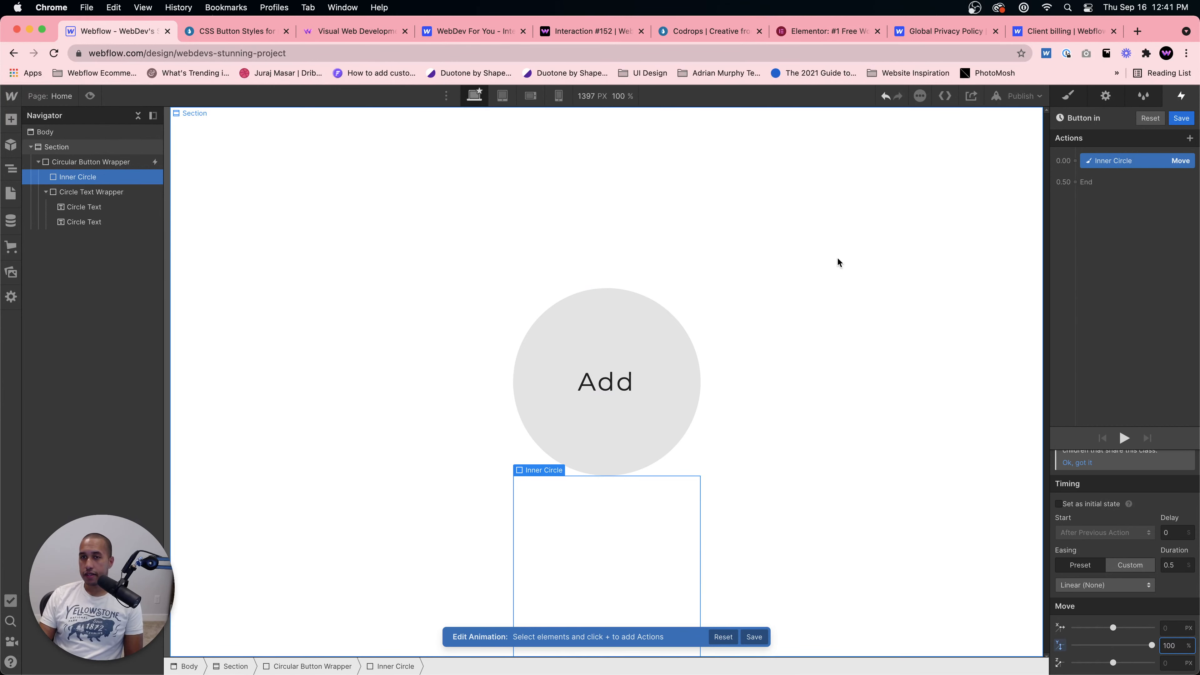
Step: Add a Move action on the second Circle Text after the Inner Circle's move, moving it 100% along the Y axis
click(232, 30)
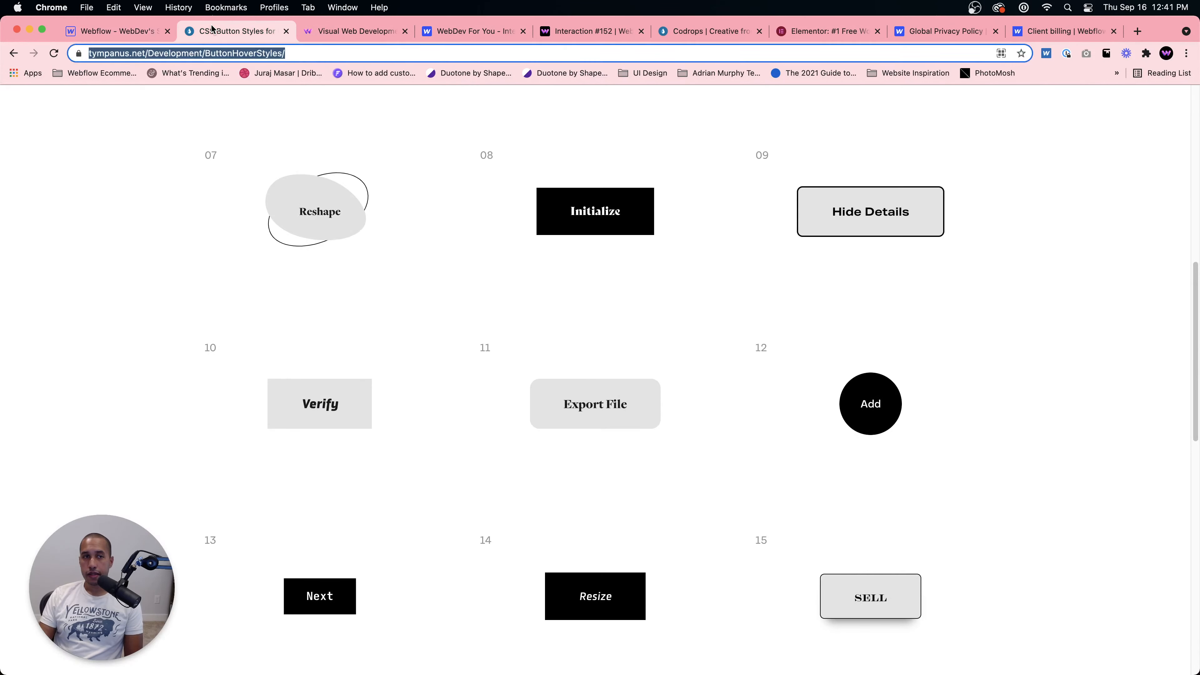
click(147, 34)
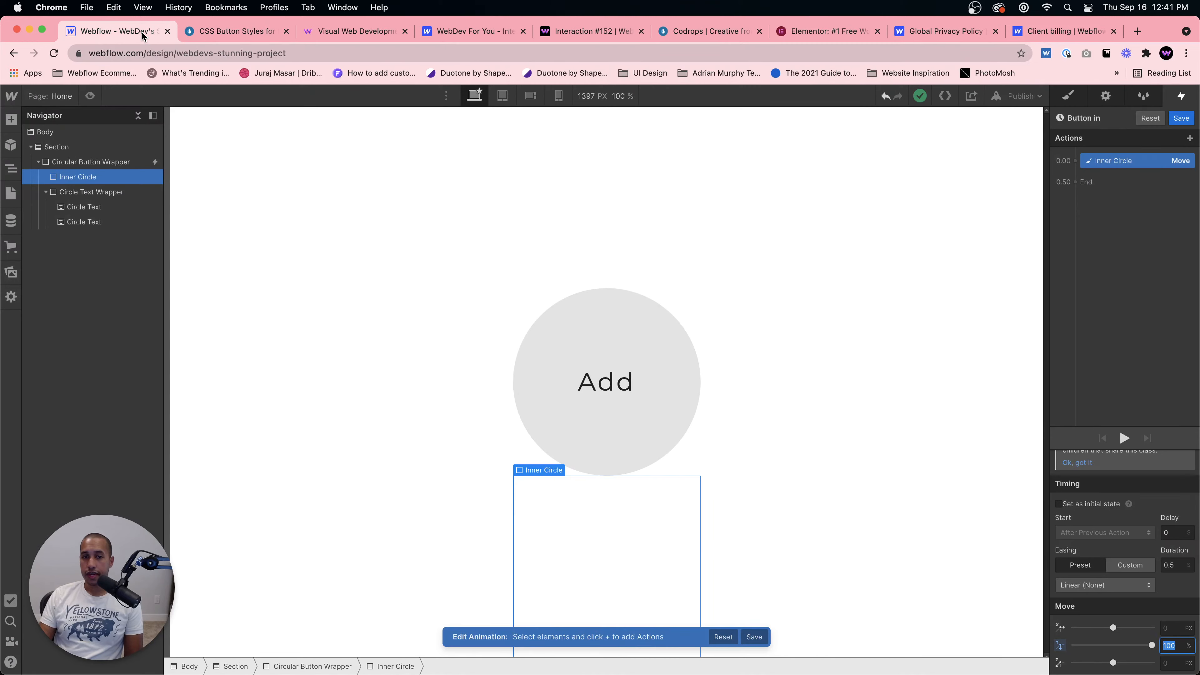
click(607, 384)
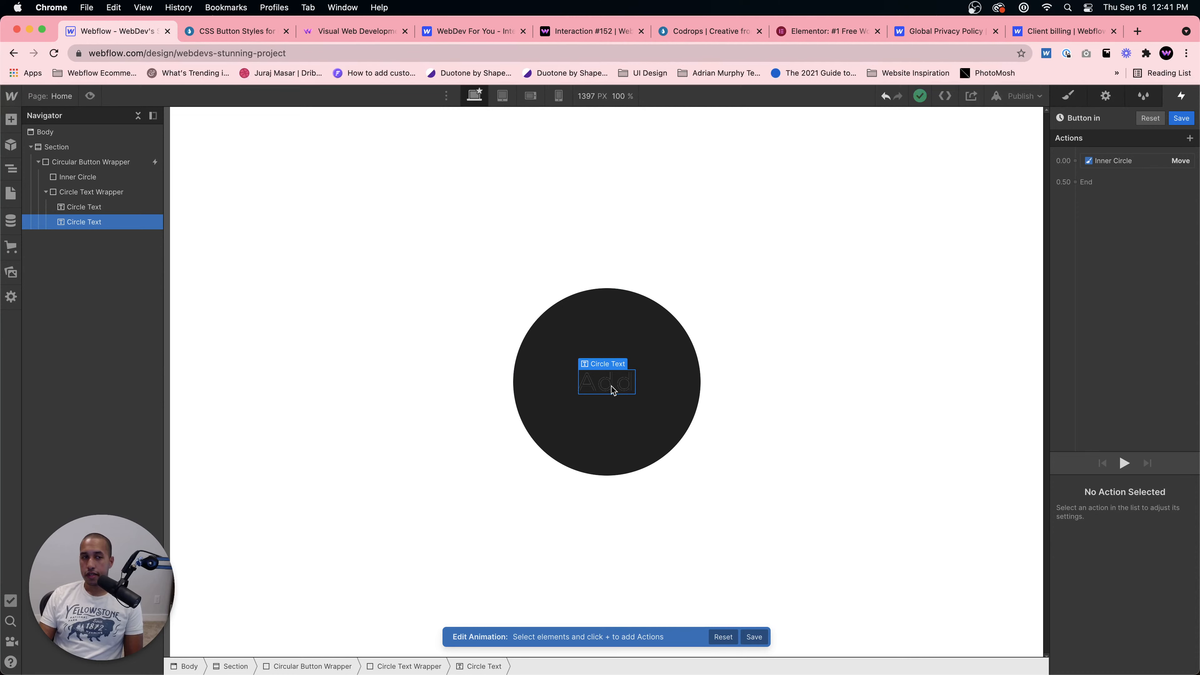
click(1110, 172)
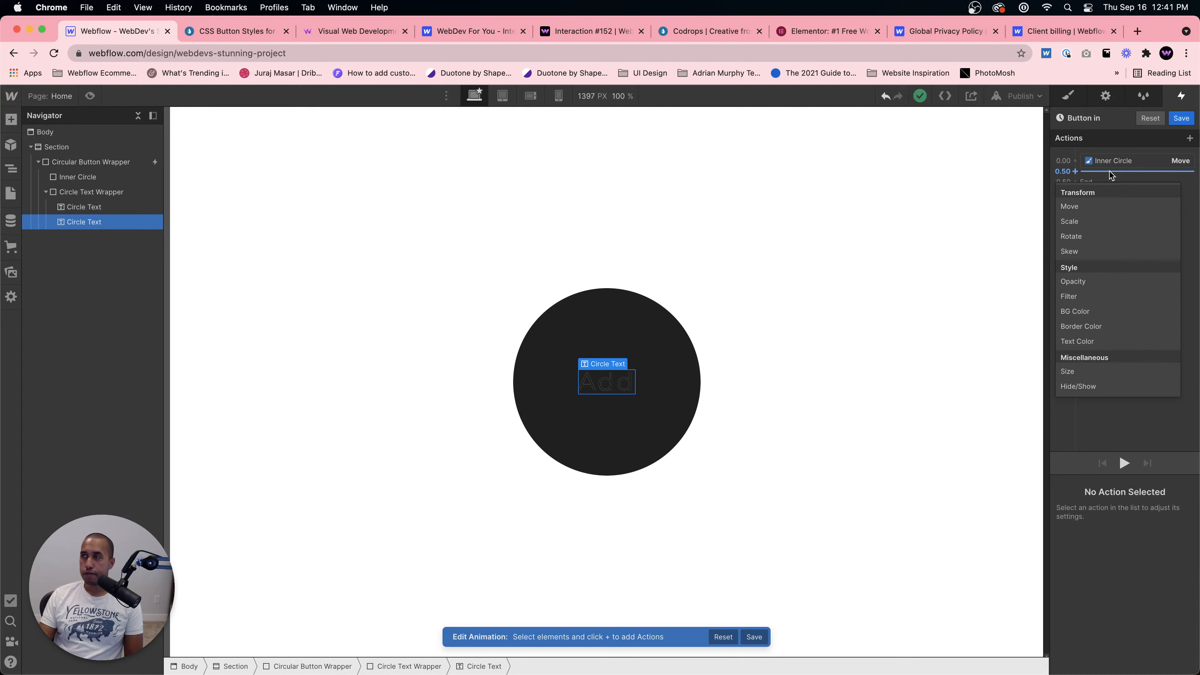
click(1089, 211)
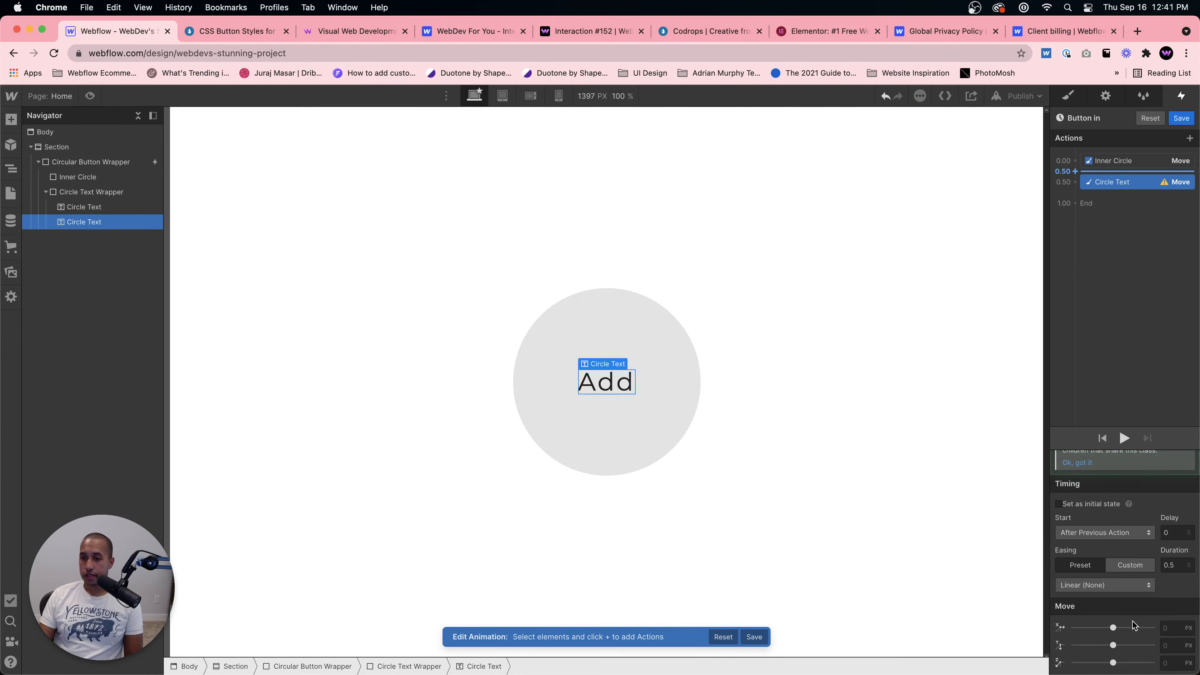
click(1168, 644)
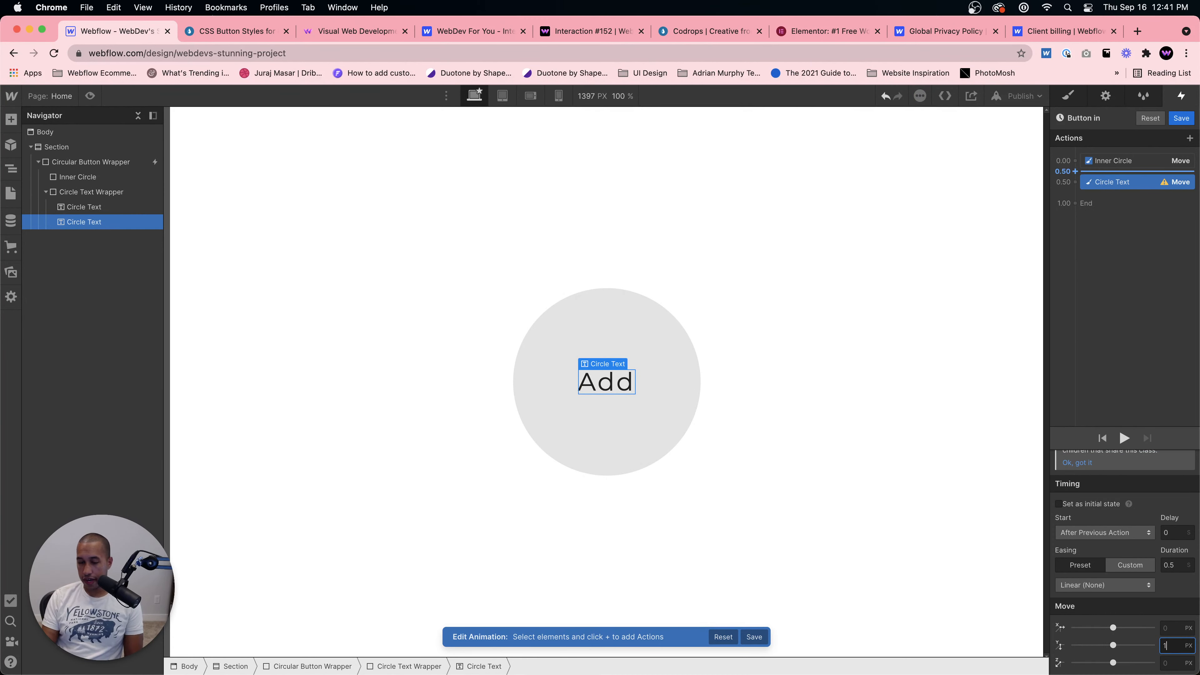
key(Return)
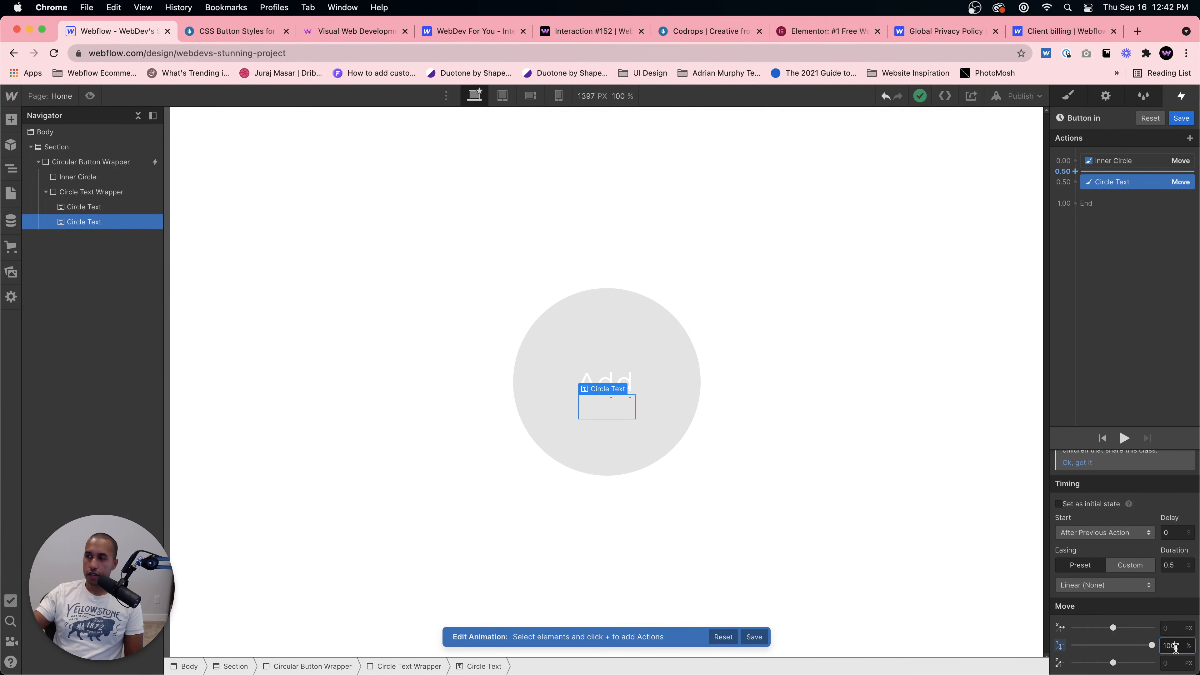
Step: Set the base Circle Text class's position to Relative in the style settings
click(1071, 98)
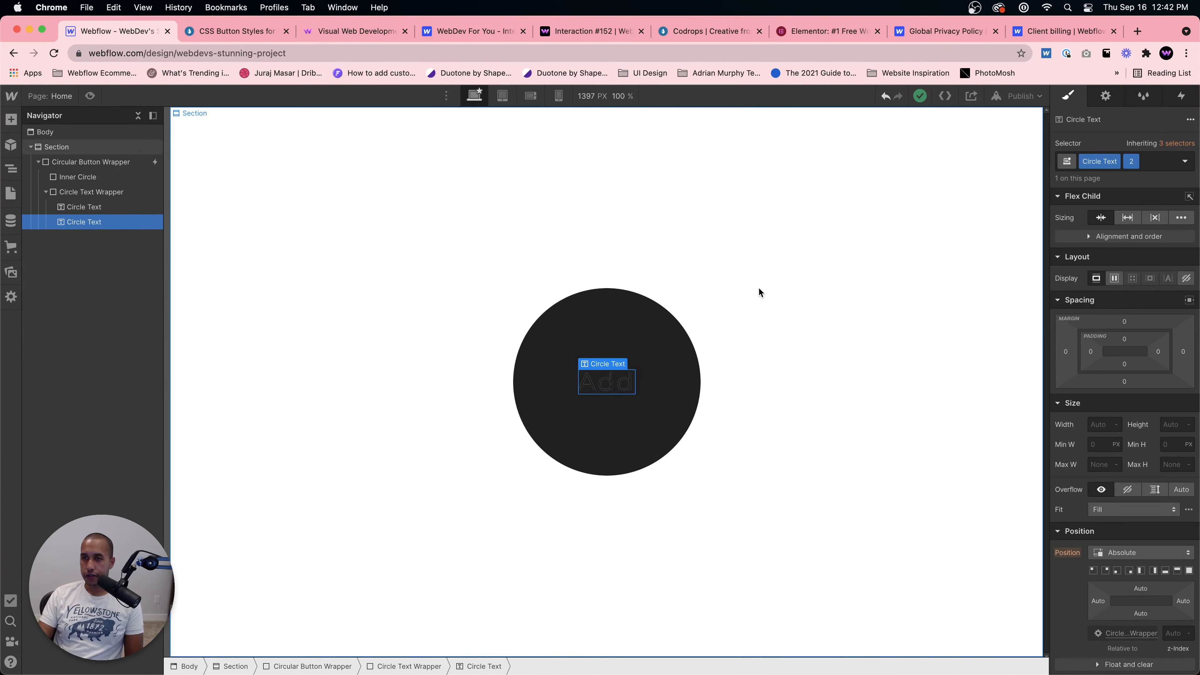
click(82, 208)
click(1139, 553)
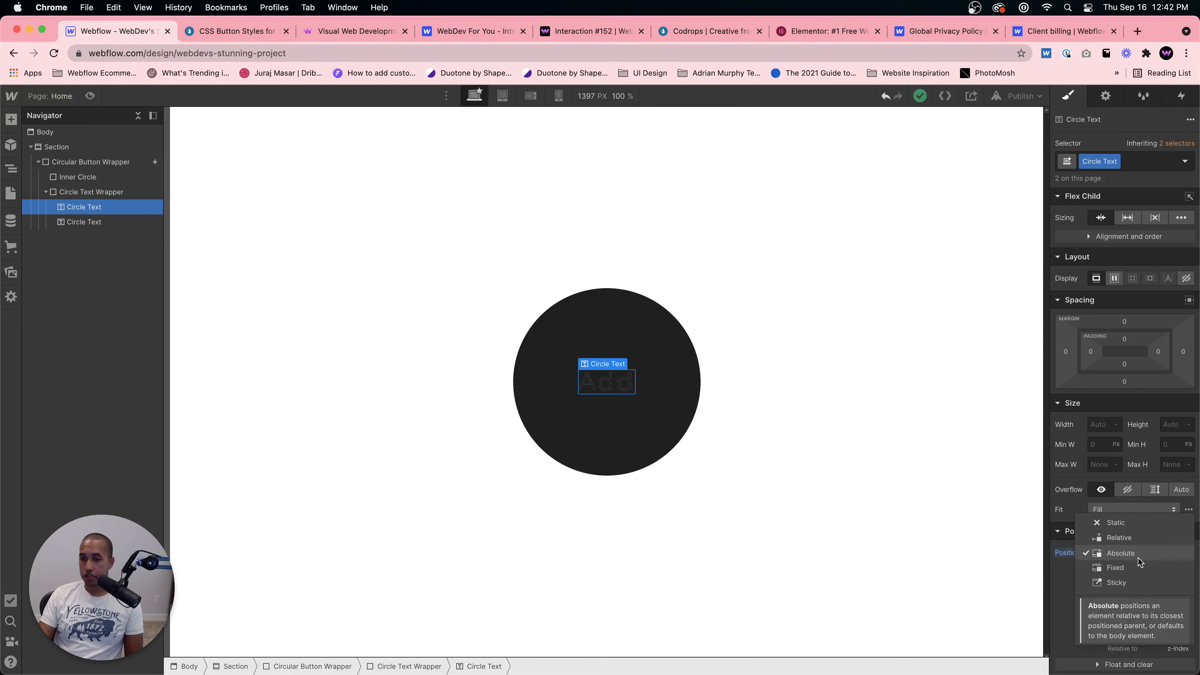
click(1138, 539)
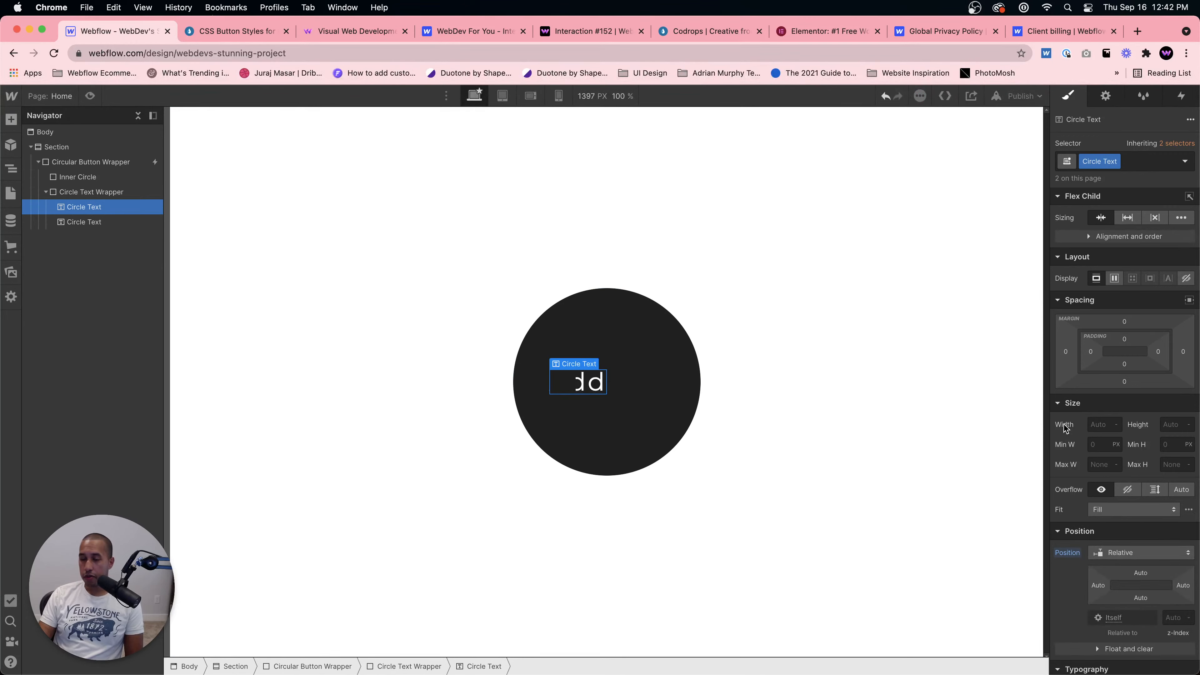
Step: Reset the Circle Text Wrapper's width and height to Auto, then select the second Circle Text
click(98, 195)
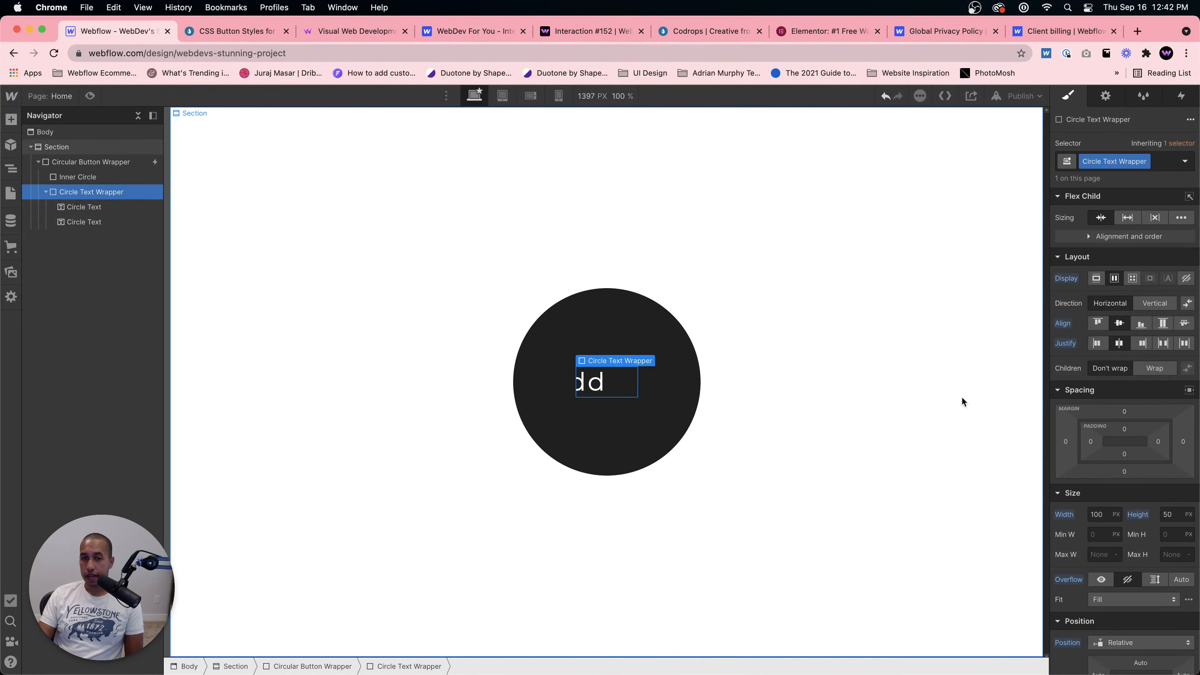
alt+click(1061, 514)
alt+click(1137, 514)
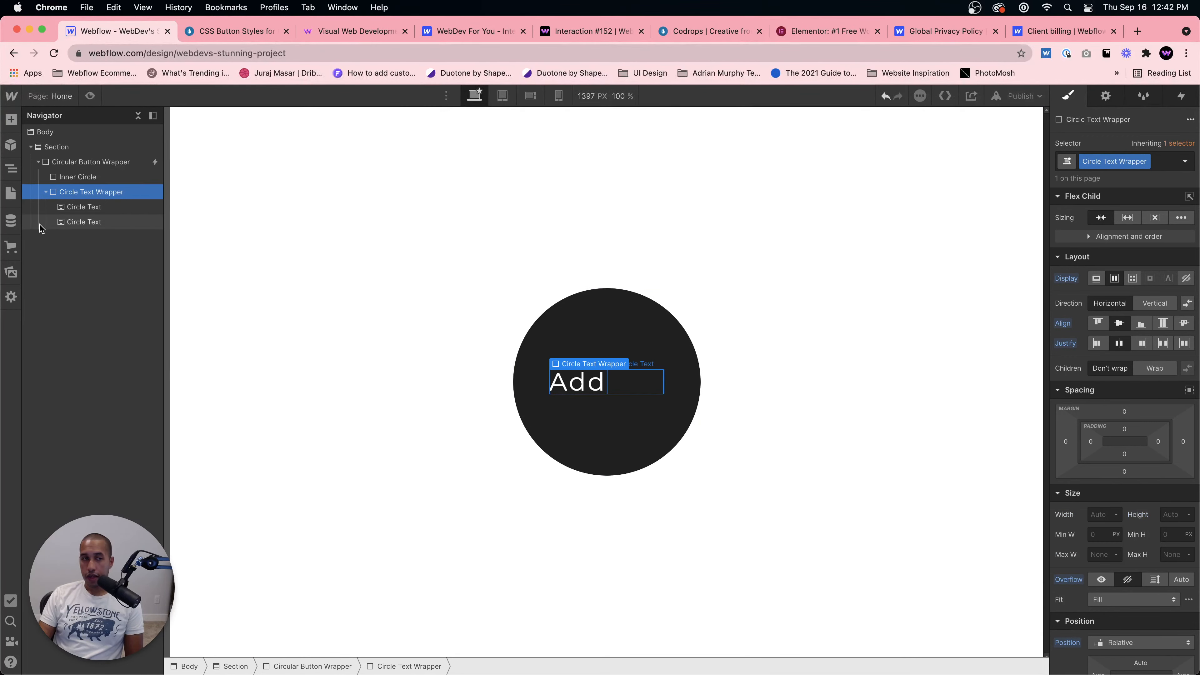
click(69, 224)
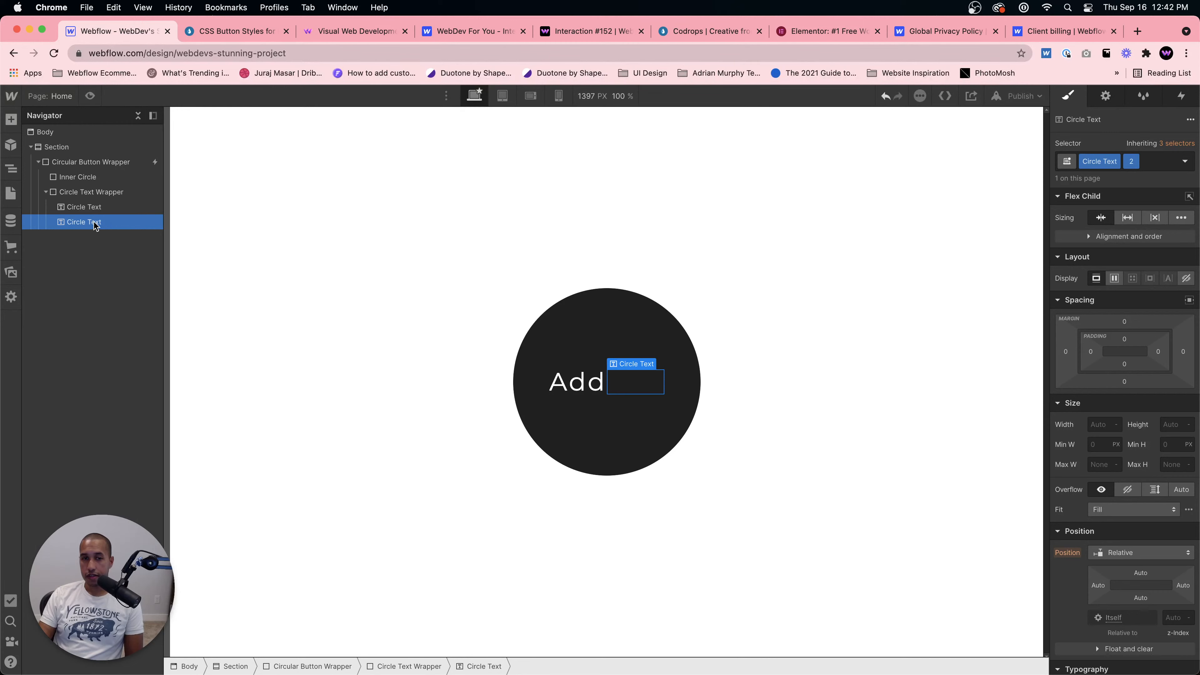
Step: Set the second Circle Text's position to Absolute
click(1134, 557)
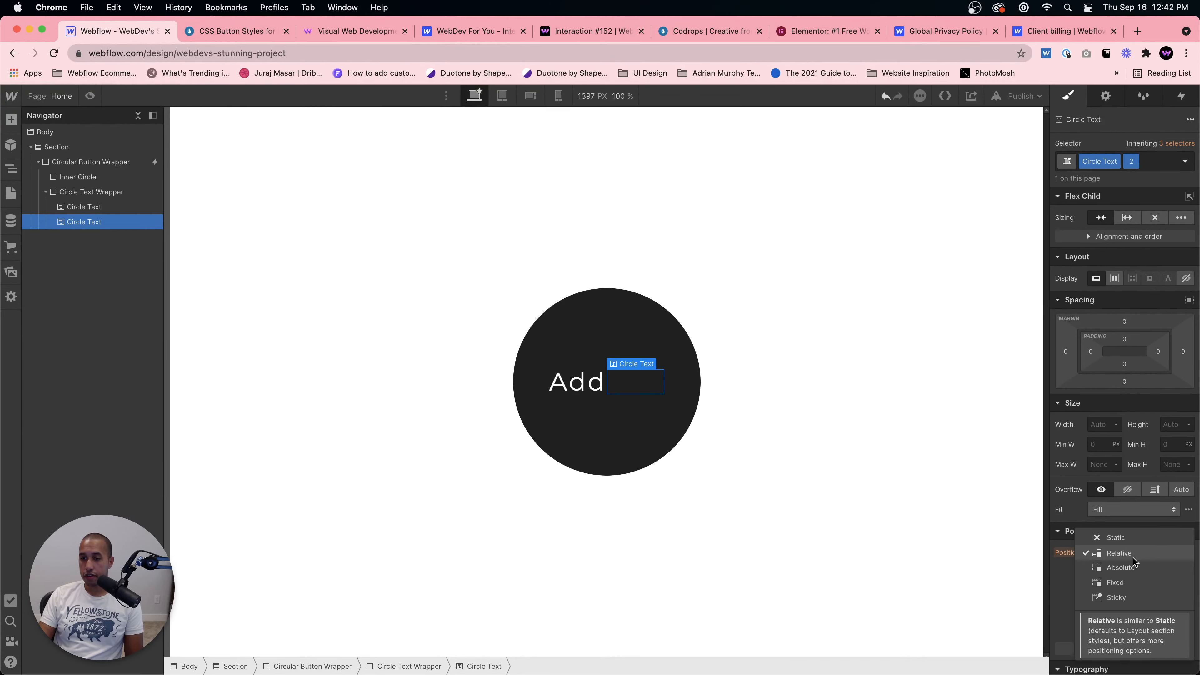
click(1130, 568)
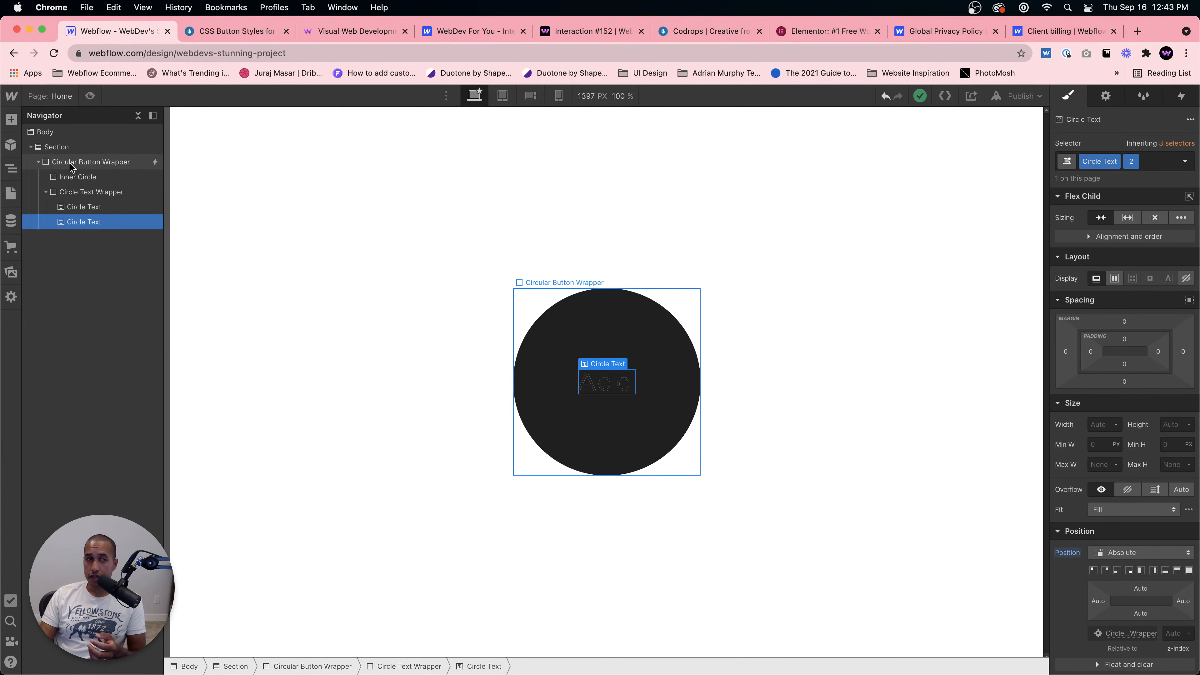
Step: Open the wrapper's Mouse hover Button in animation and set the second Circle Text's move action as the initial state
click(606, 350)
click(1182, 95)
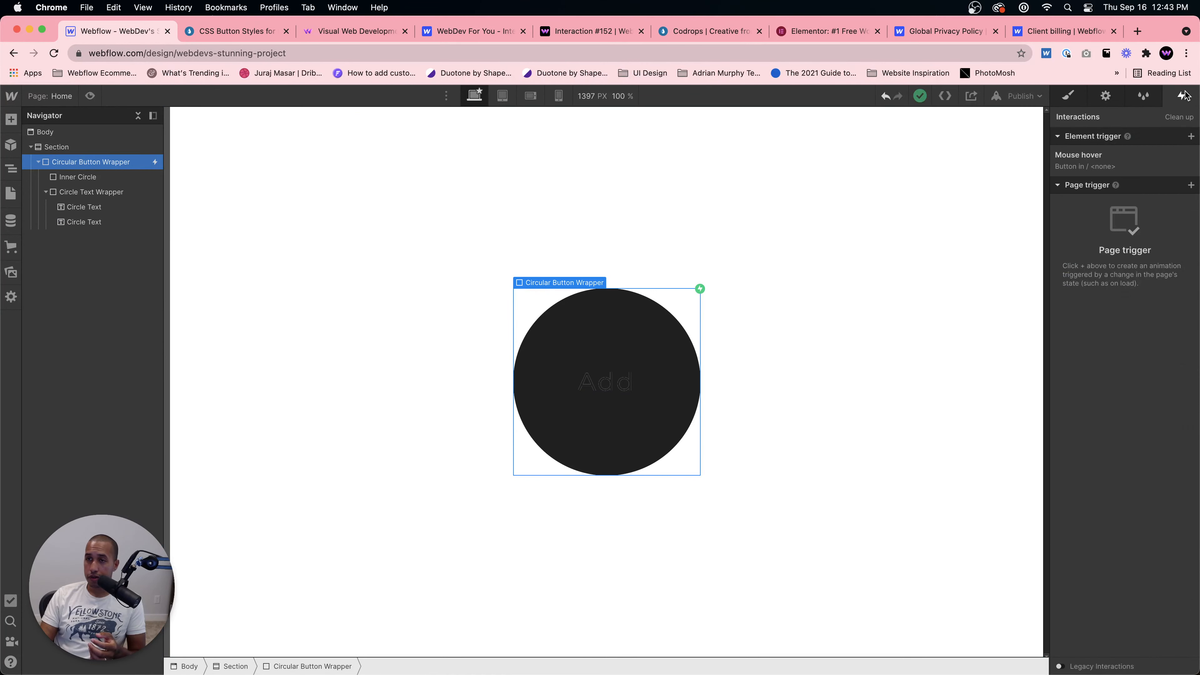
click(1115, 161)
click(1106, 240)
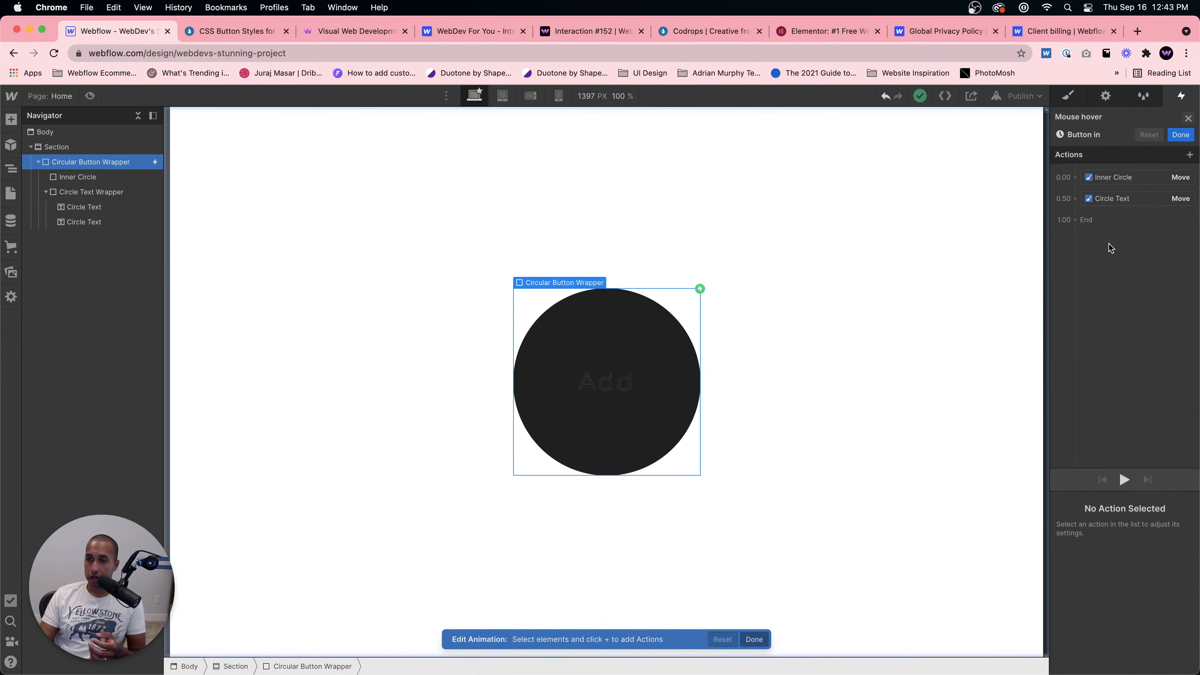
click(1132, 184)
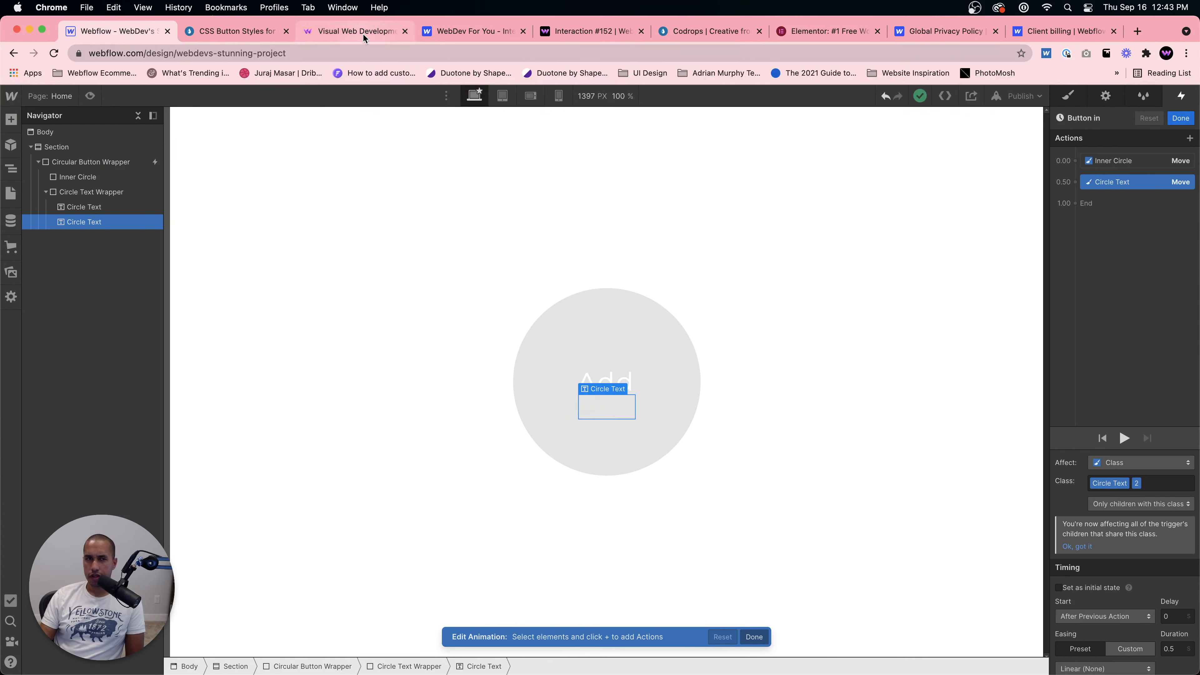
click(237, 30)
click(146, 32)
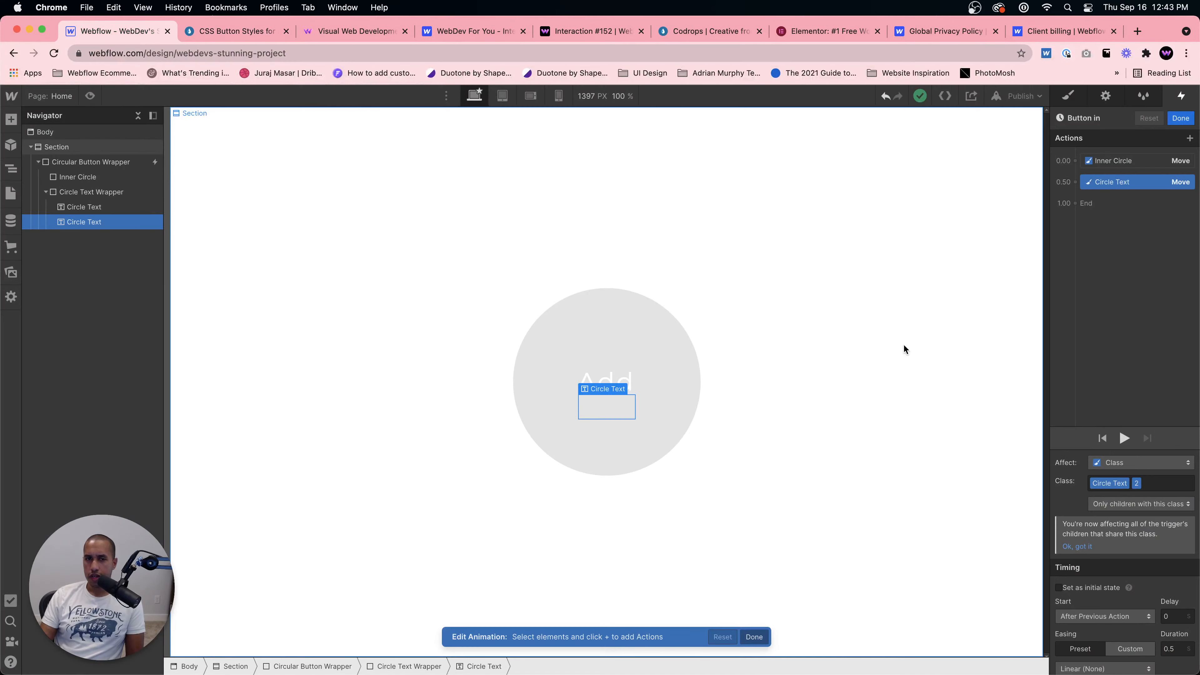
scroll(1114, 550, down, 3)
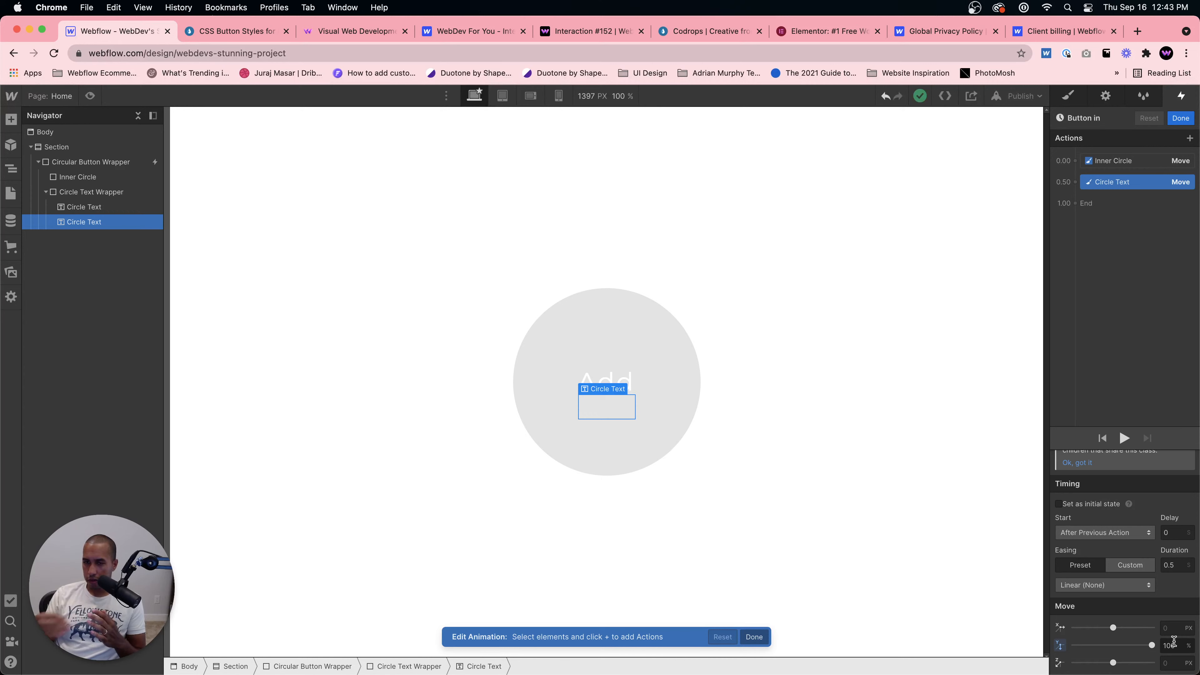
click(1063, 504)
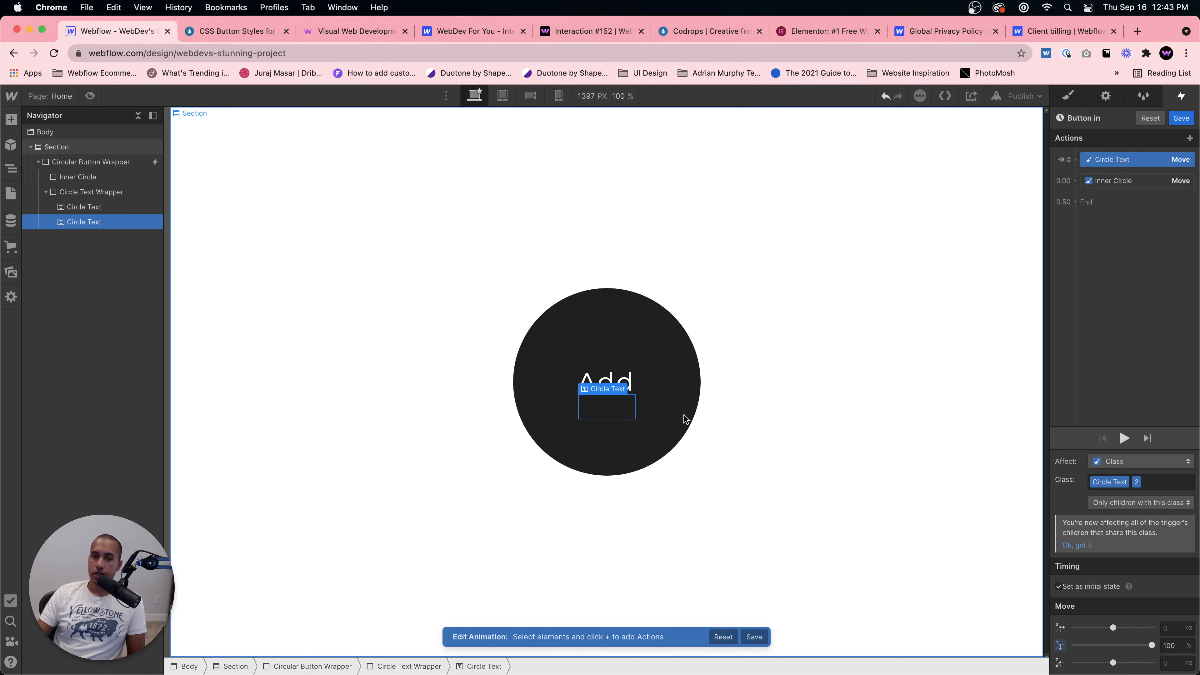
Step: Preview the hover effect and compare it with the Codrops Add button demo
click(89, 97)
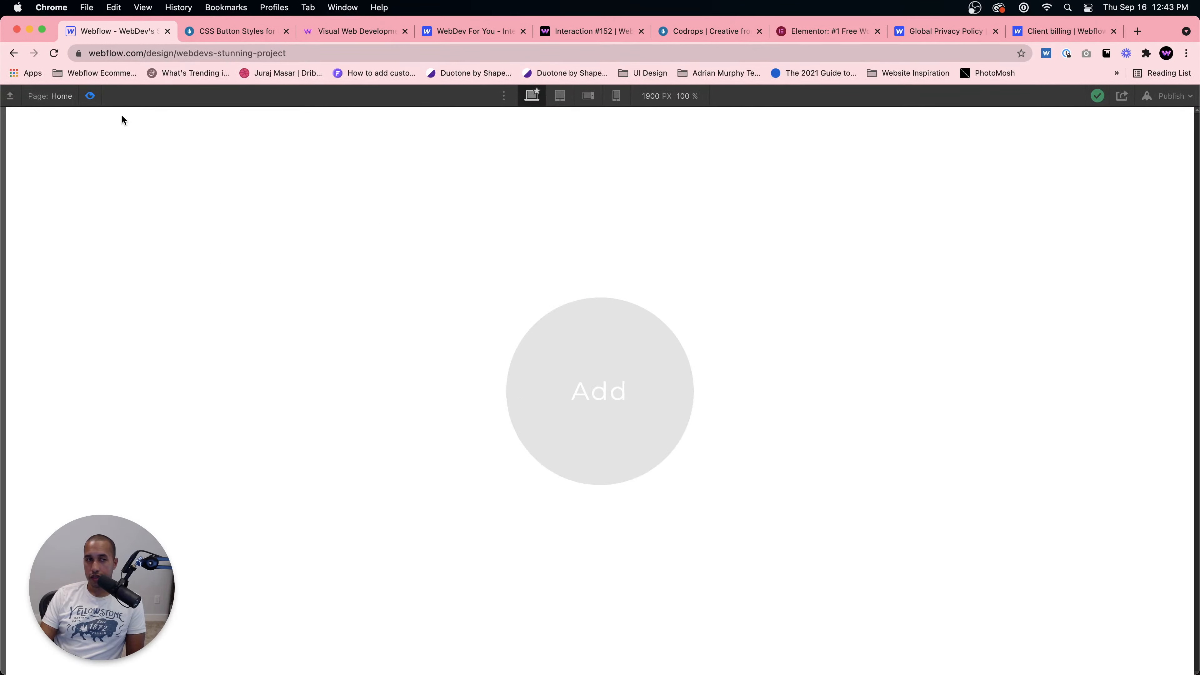
click(96, 102)
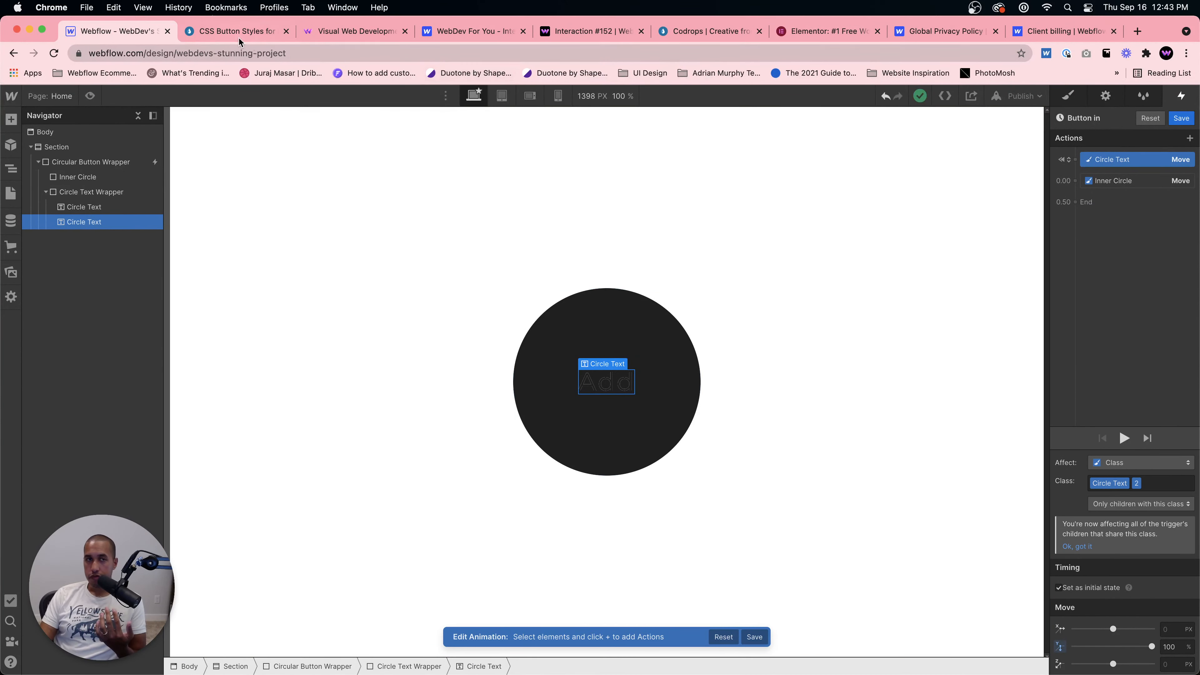
click(225, 34)
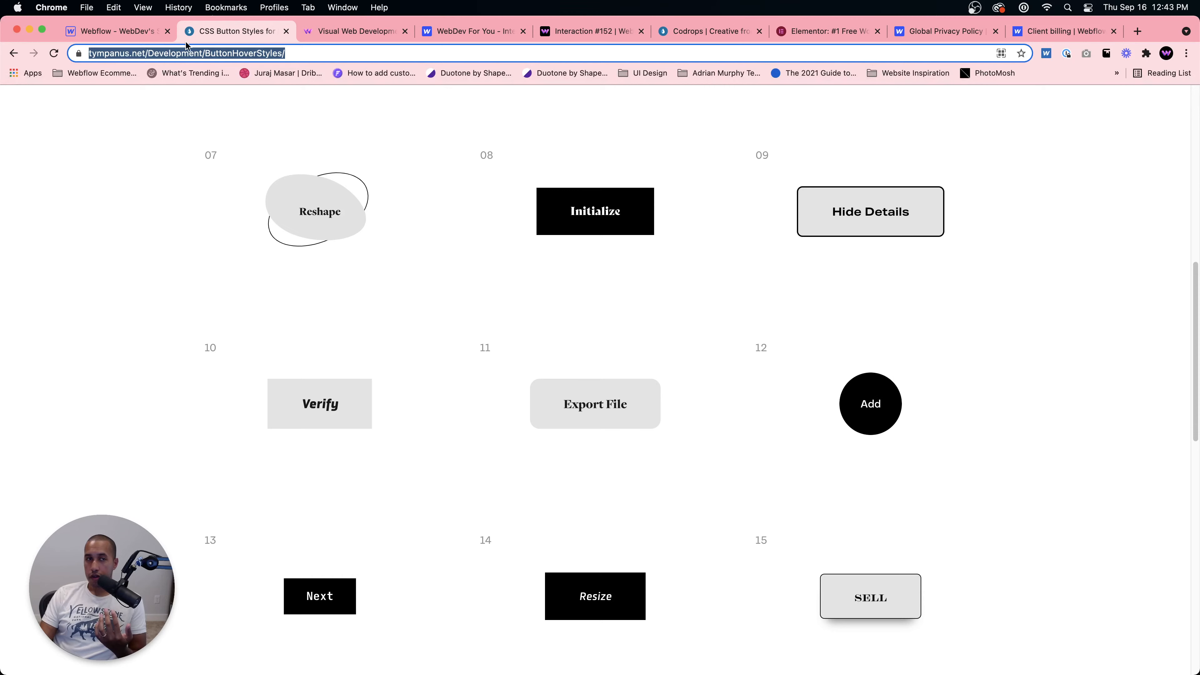
click(145, 32)
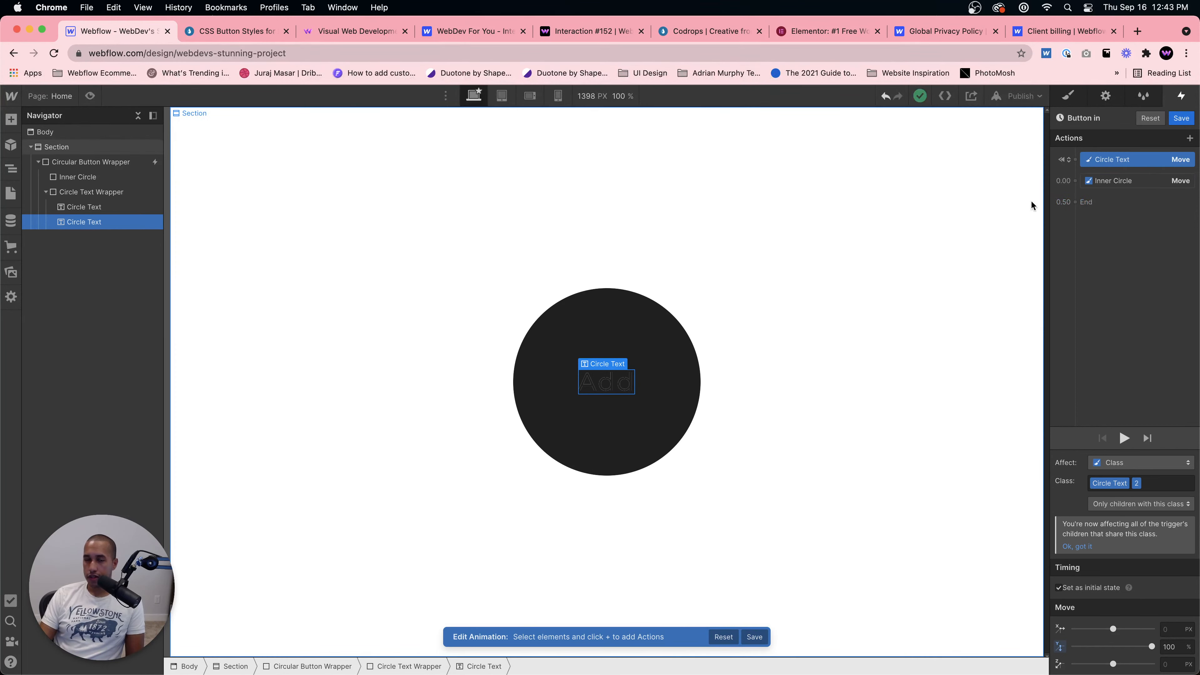
Step: Add a Move action on the first Circle Text moving it -100% along Y, starting with the Inner Circle's move
click(83, 207)
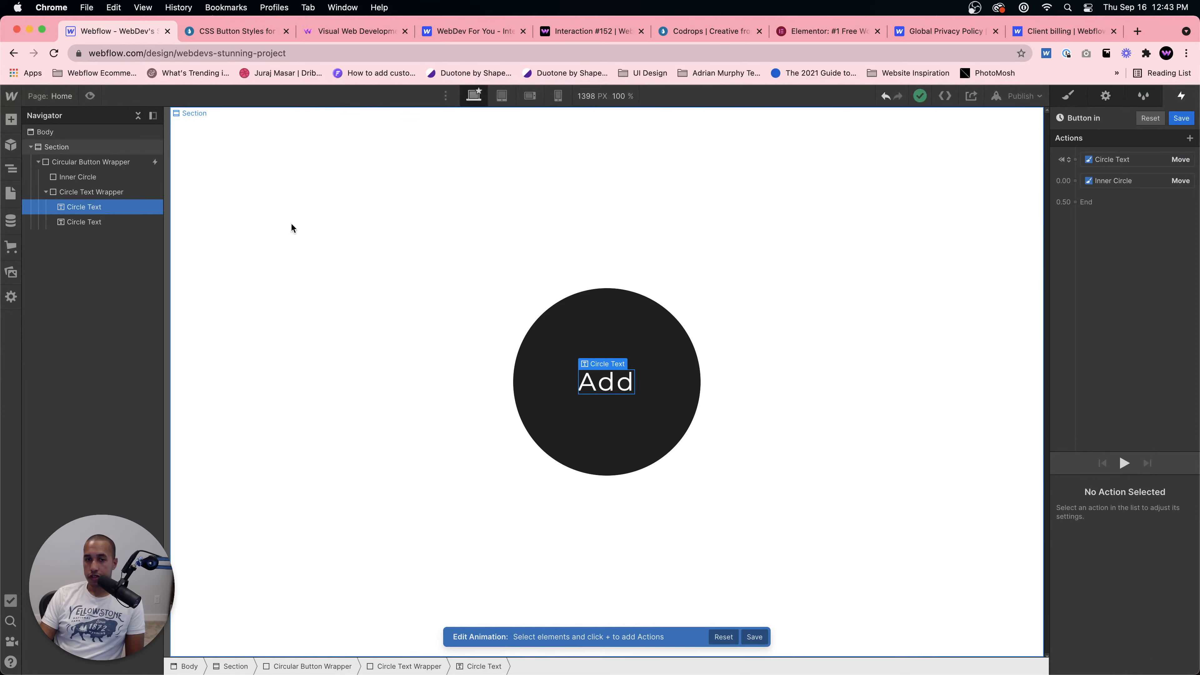
click(1130, 203)
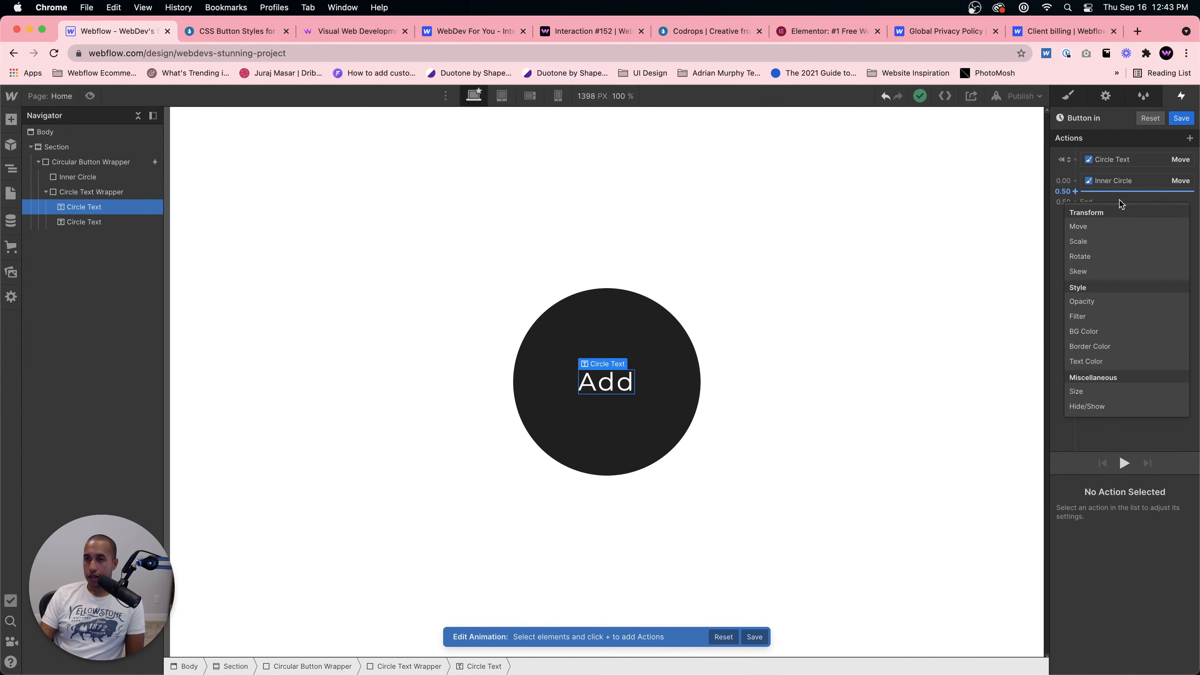
click(1106, 221)
scroll(1133, 544, down, 3)
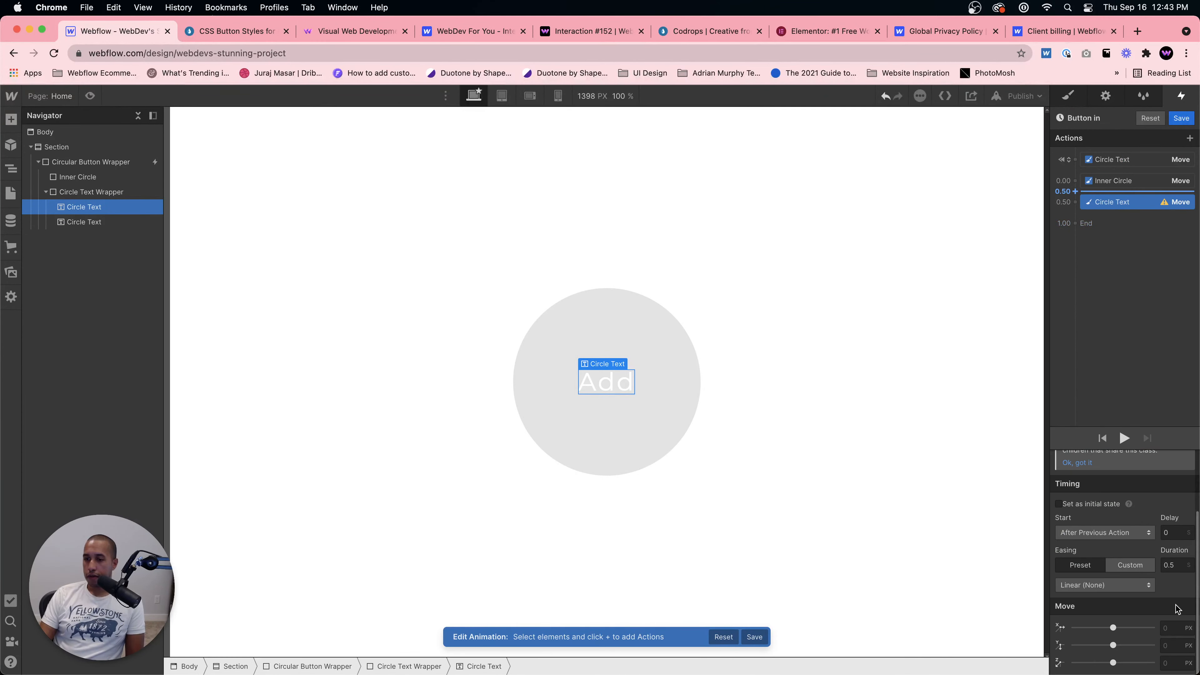
click(1172, 642)
text(-10)
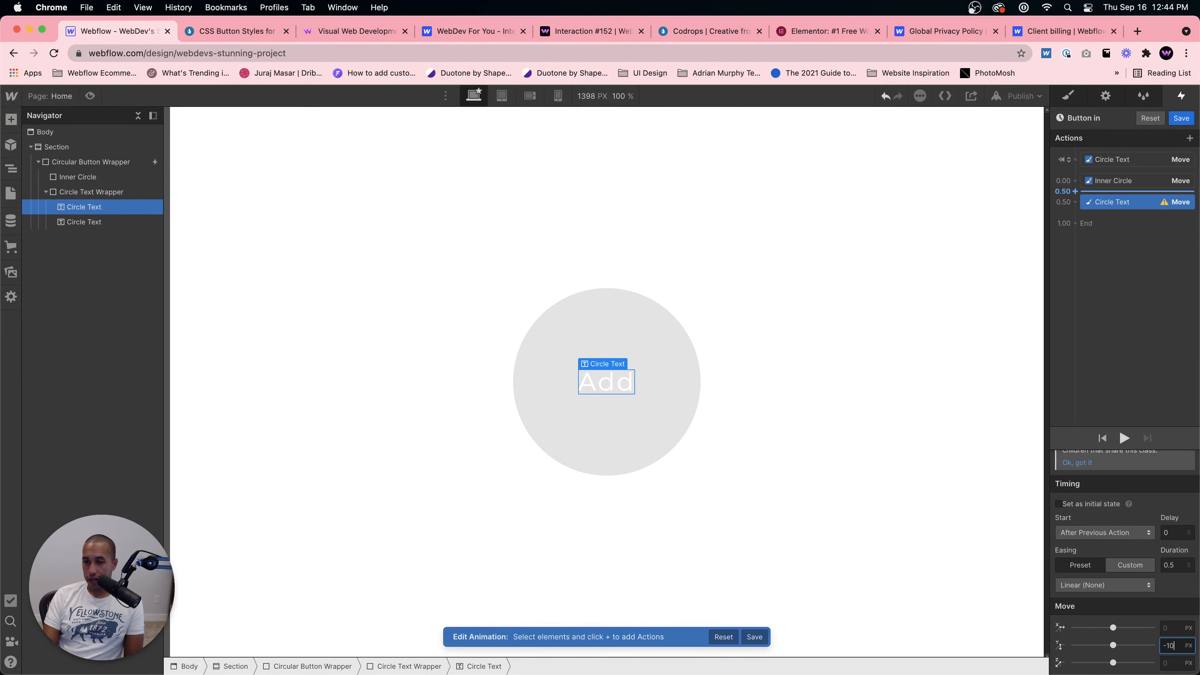
text(0%)
key(Return)
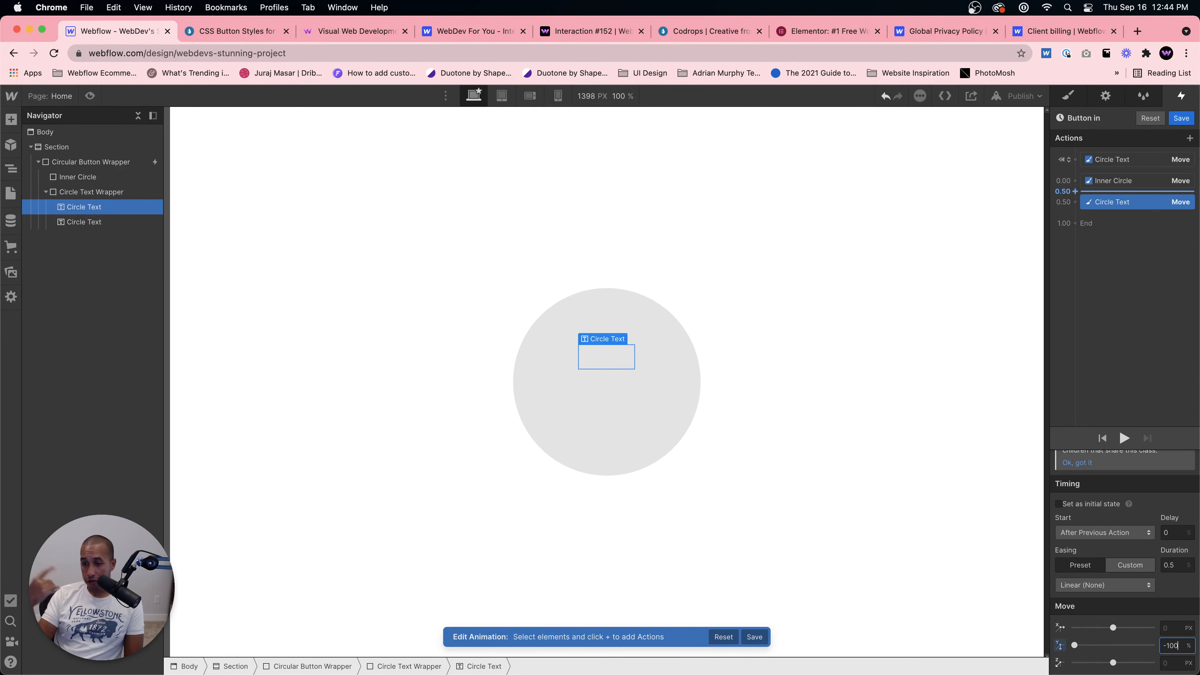
mouse_move(1133, 197)
mouse_down()
mouse_move(1132, 184)
mouse_move(1127, 199)
mouse_up()
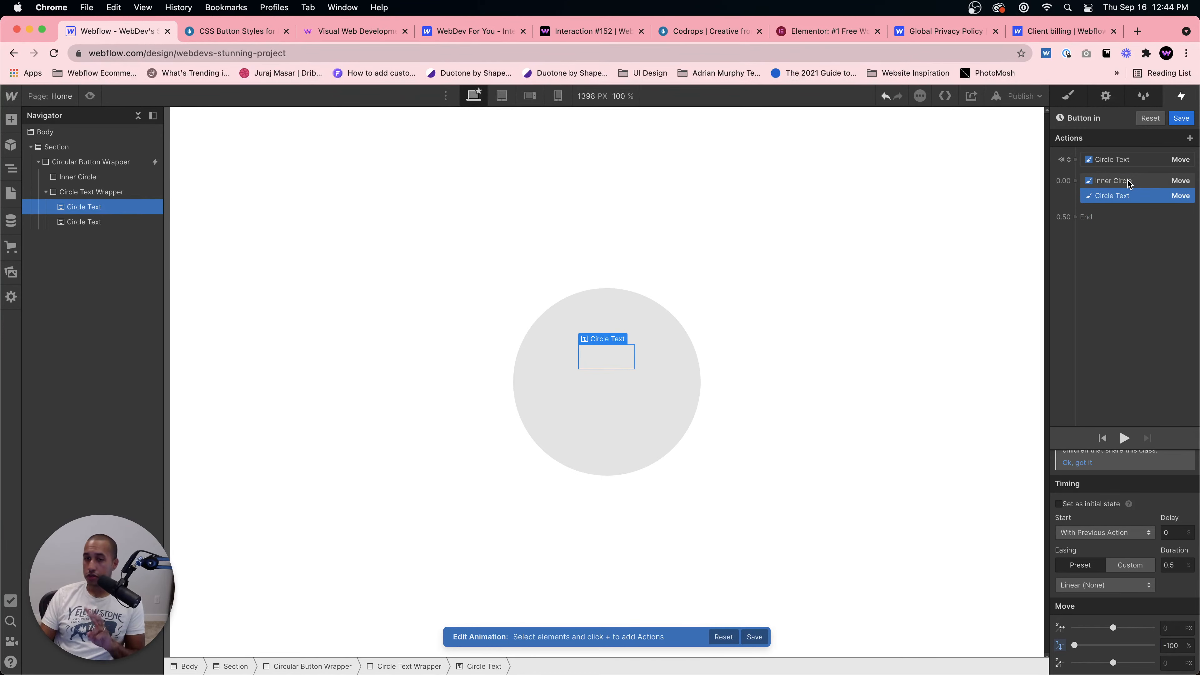
click(1124, 438)
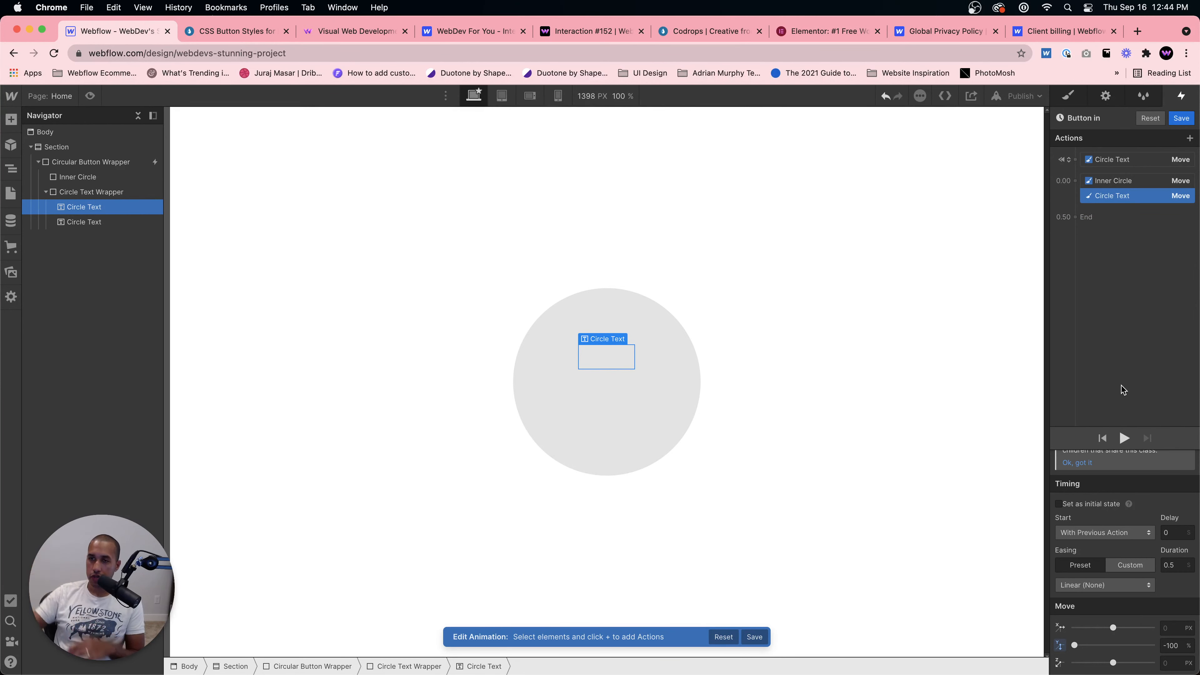
Step: Add a Move action on the second Circle Text moving it to 0% along Y, starting with the previous action
click(1123, 159)
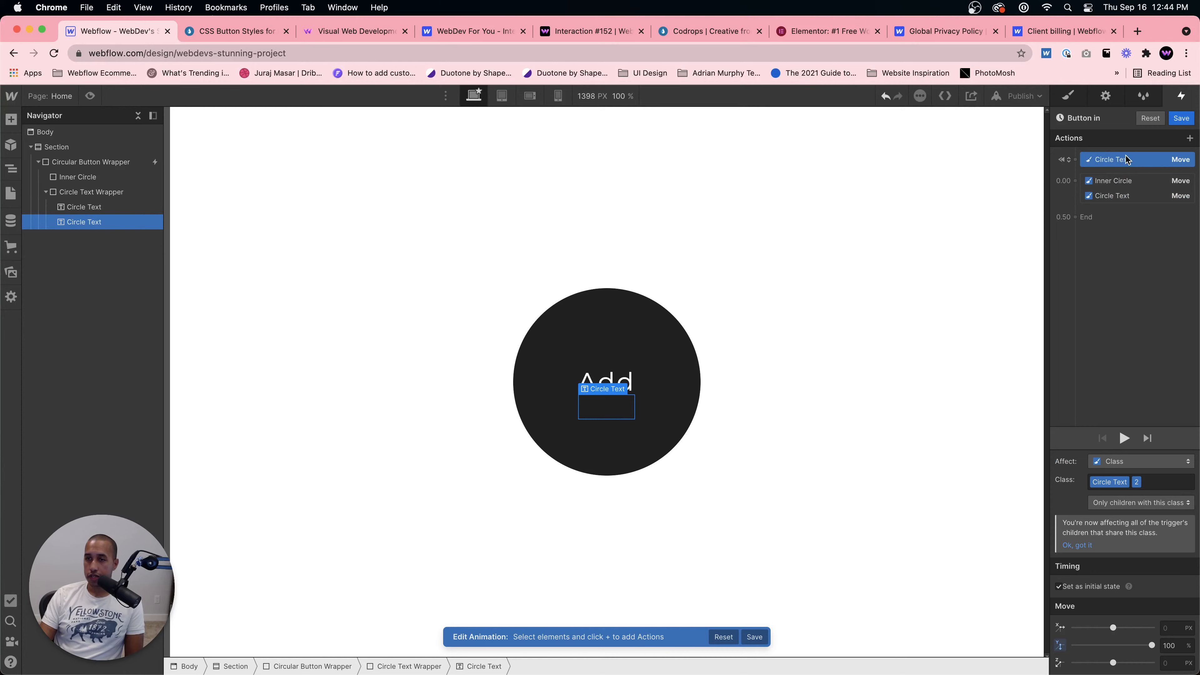
click(1109, 208)
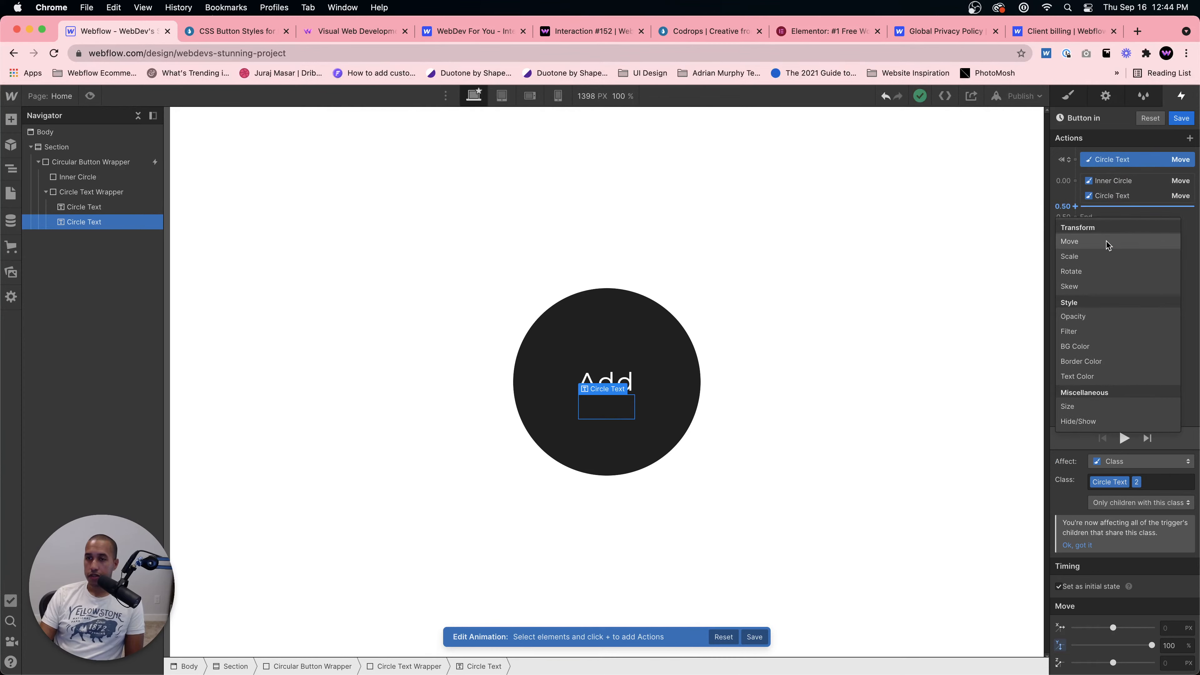
click(1106, 241)
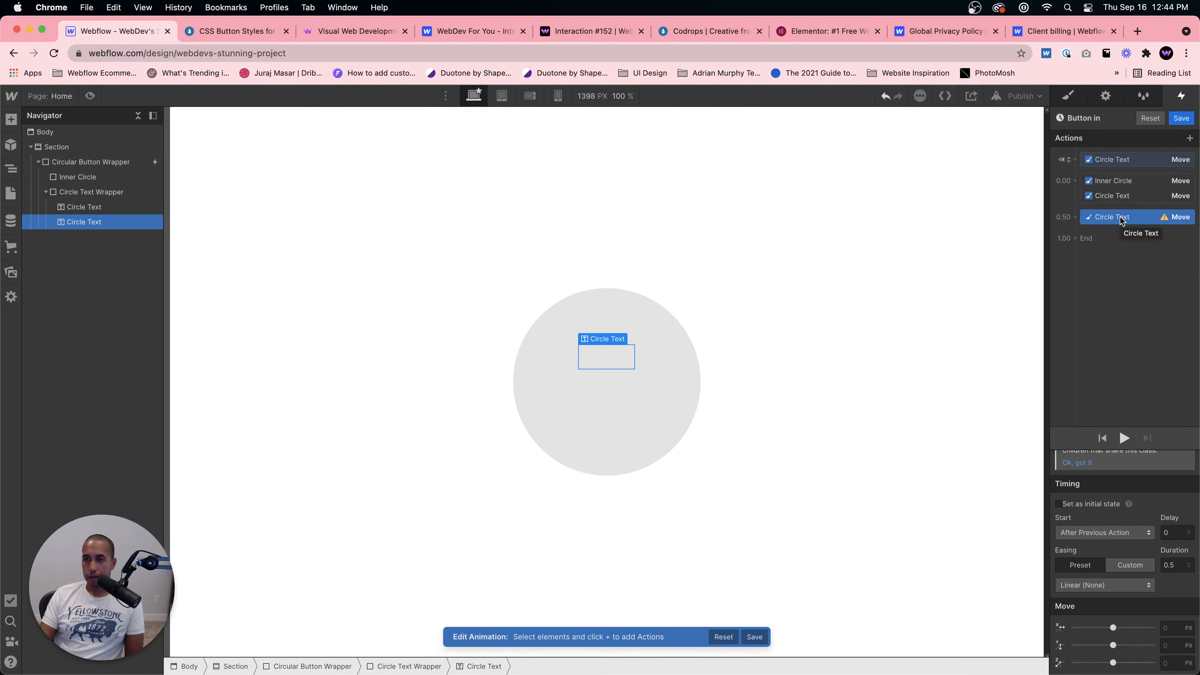
click(1175, 648)
text(0)
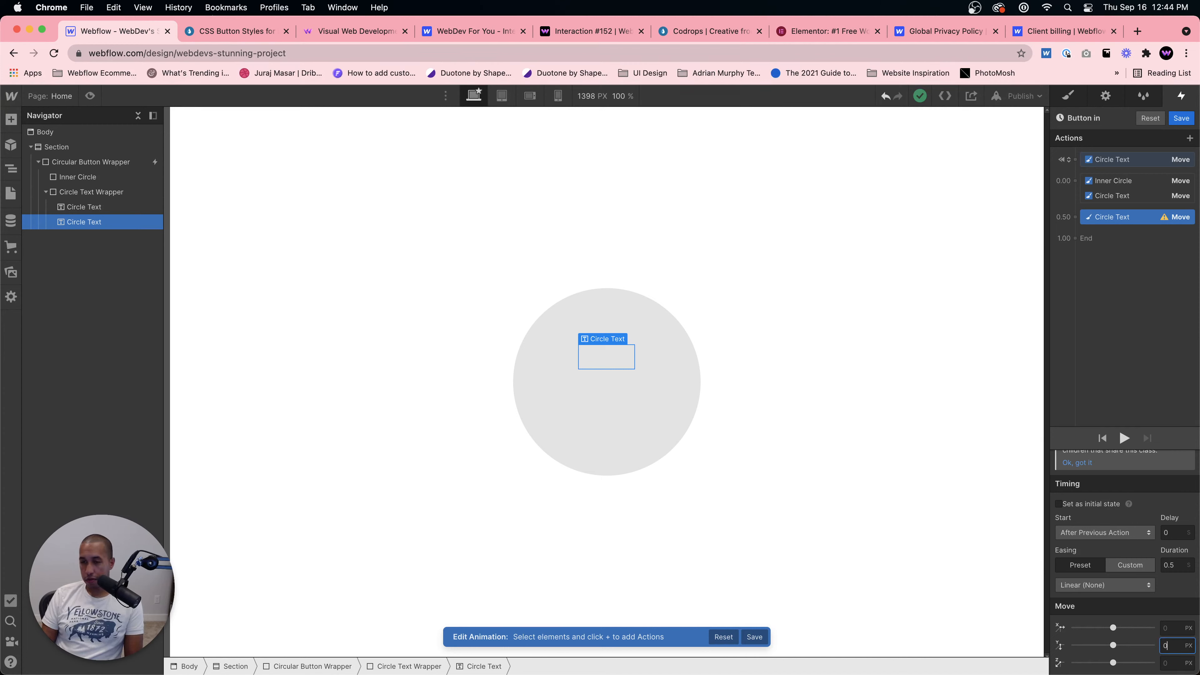
text(%)
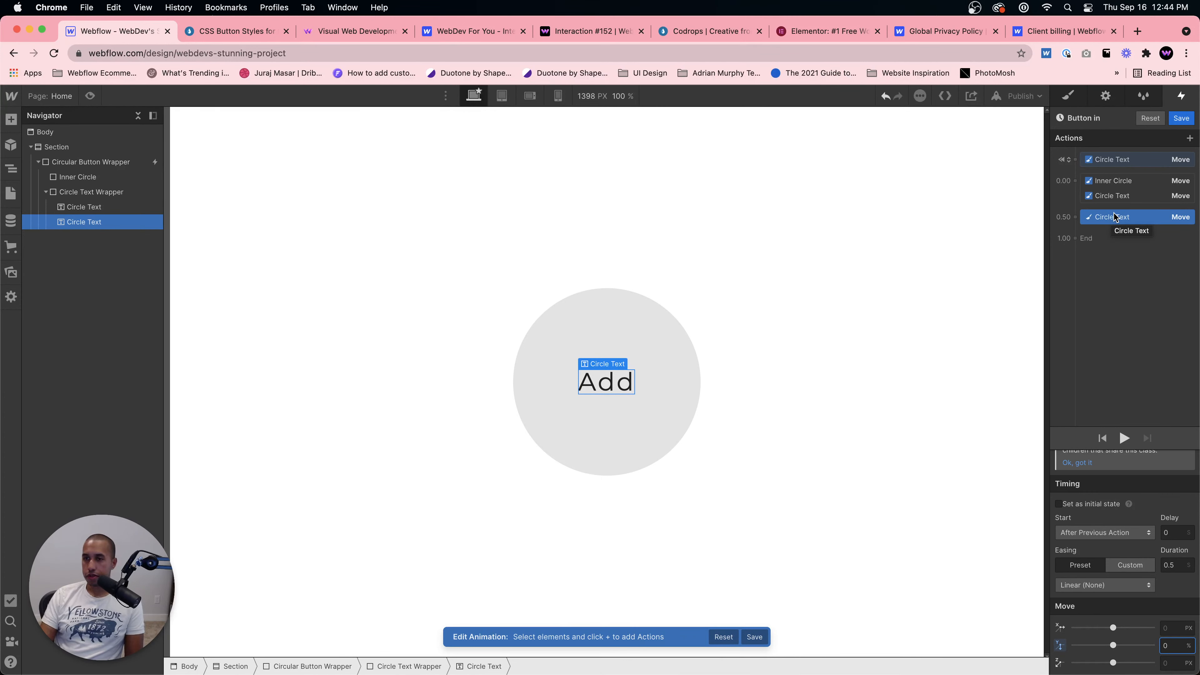
drag(1111, 215, 1115, 196)
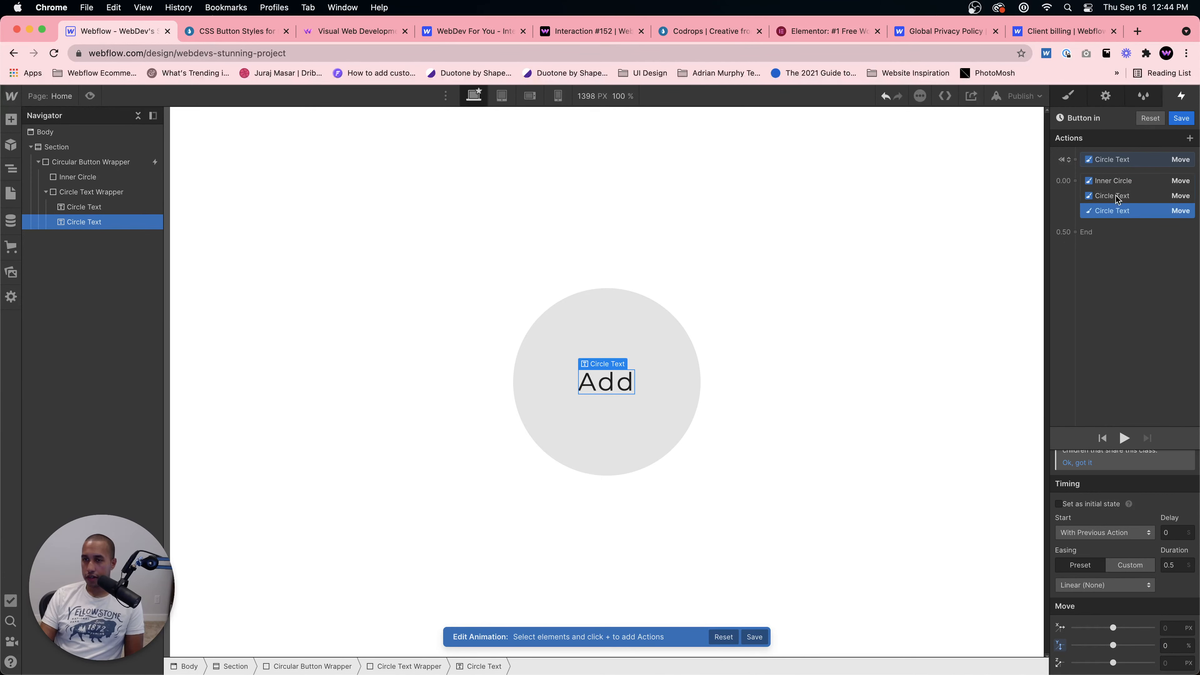
click(1121, 438)
click(1121, 437)
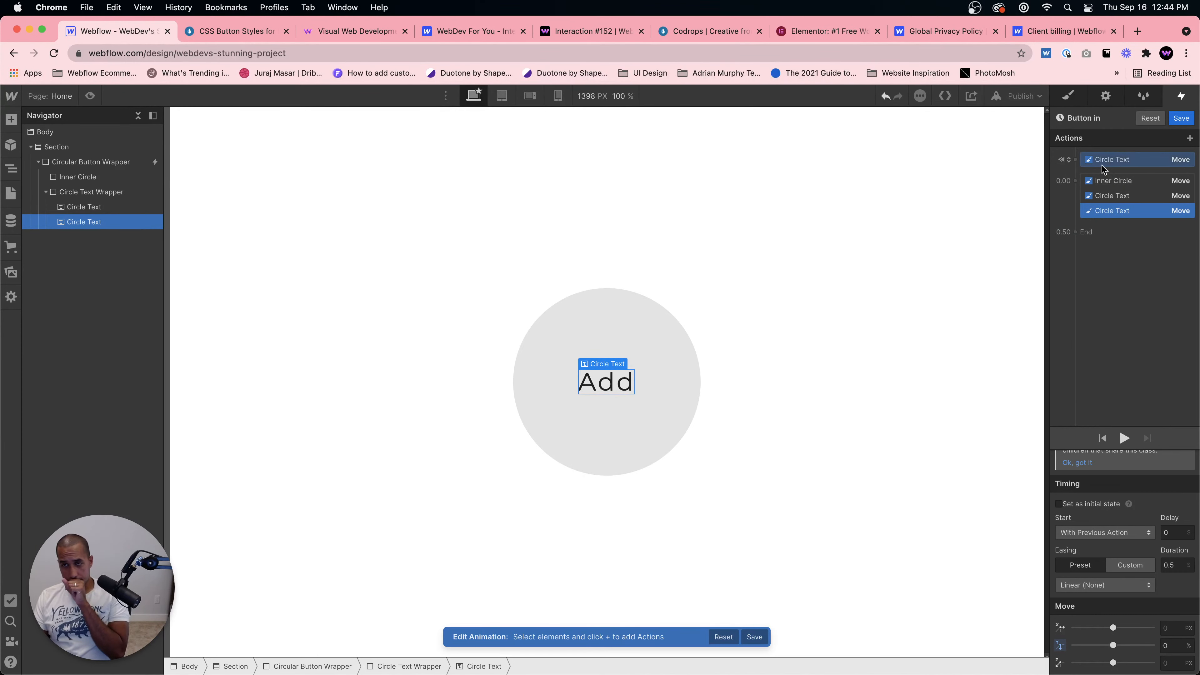
Step: Preview the hover animation and review its actions
click(1126, 160)
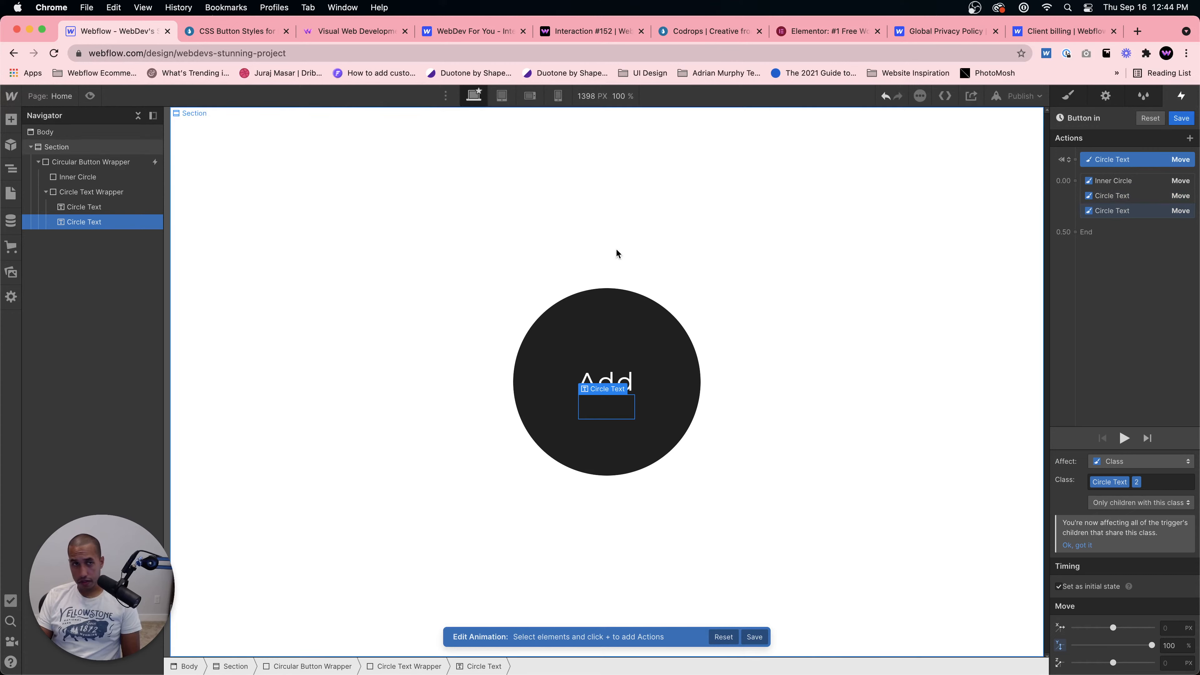
click(90, 96)
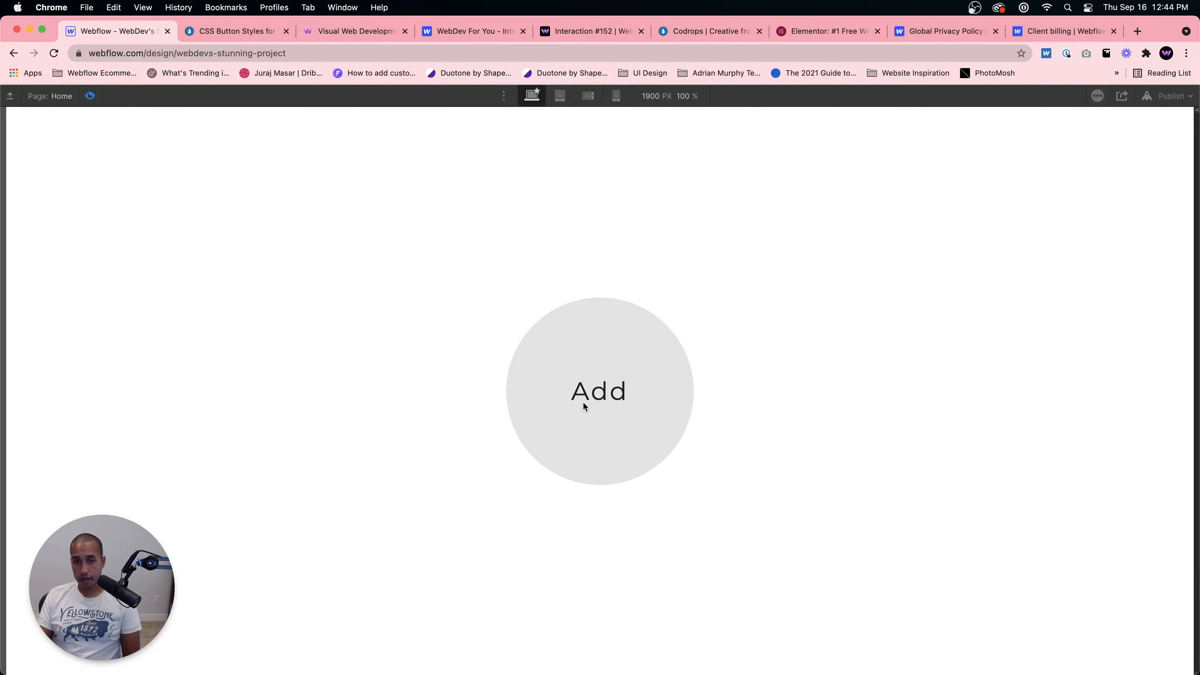
click(89, 96)
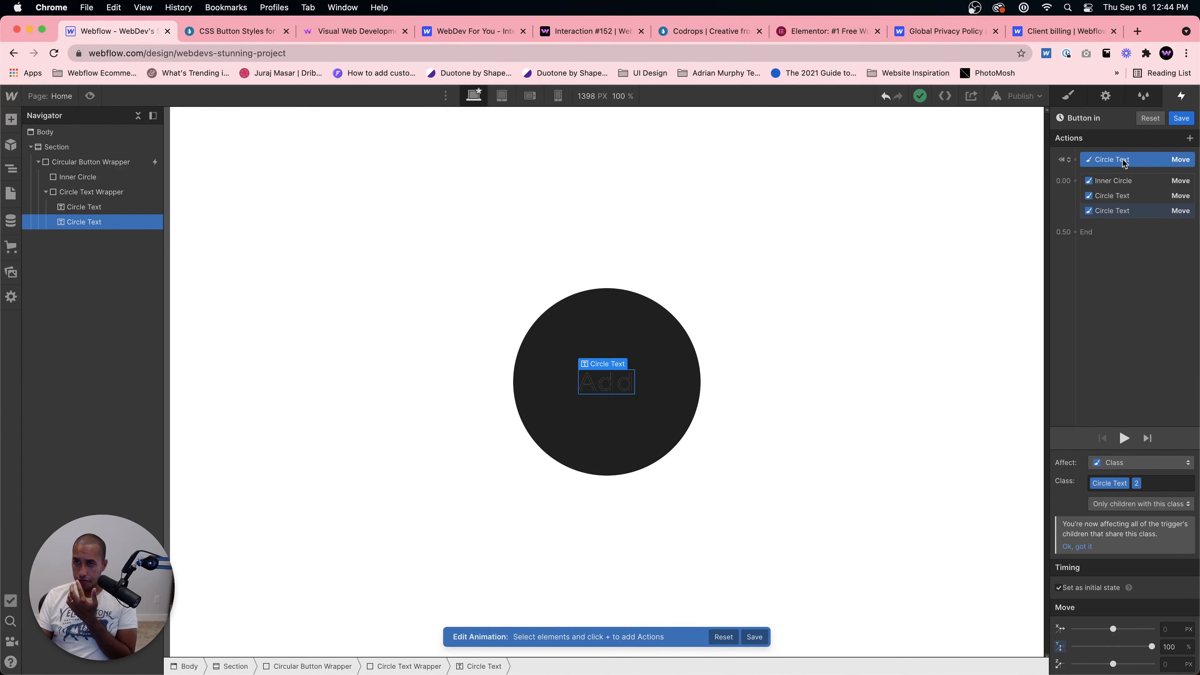
click(1116, 210)
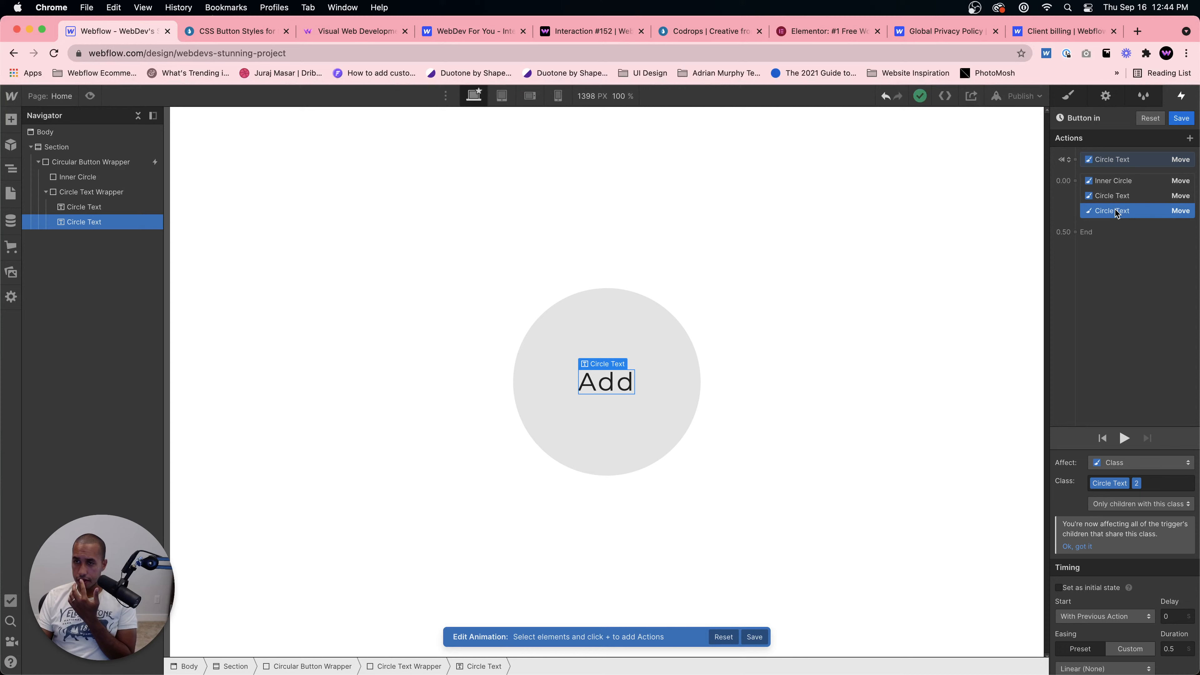
click(1124, 157)
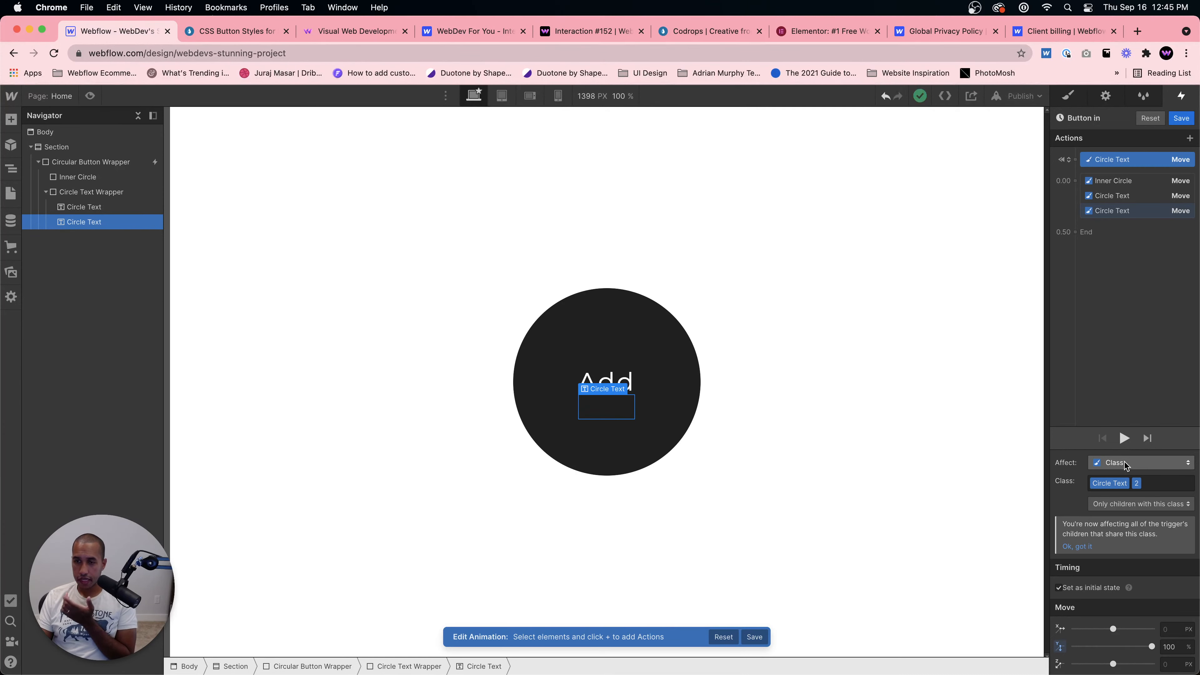
click(1068, 96)
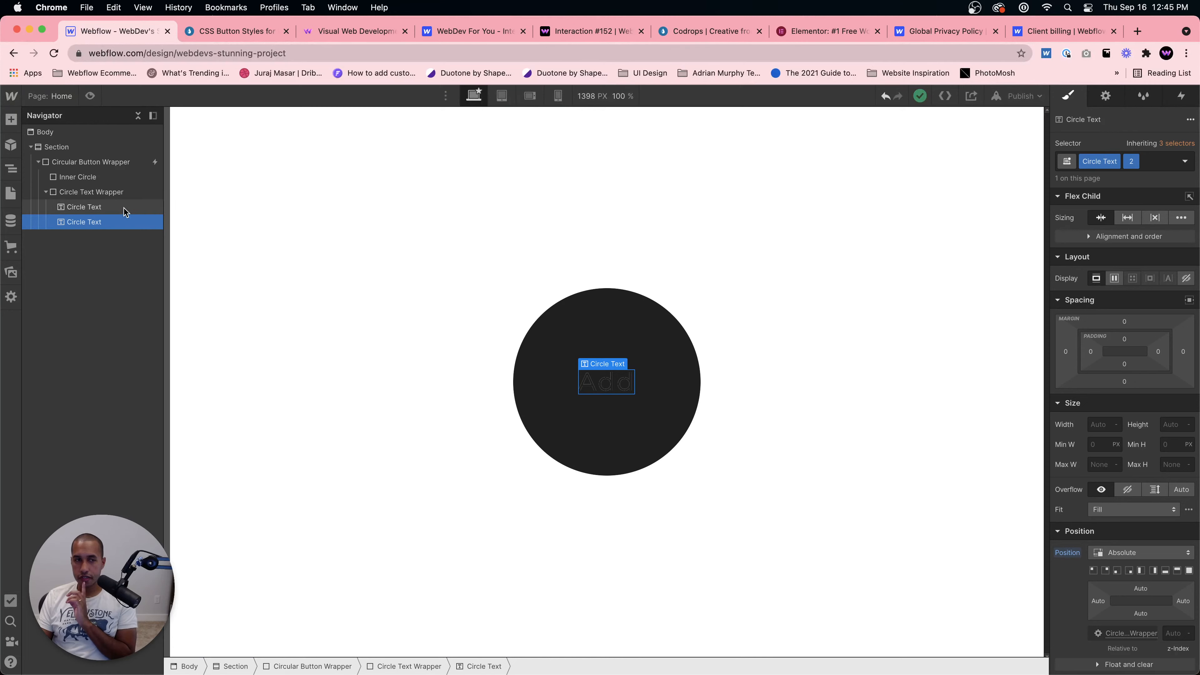
Step: Rename the Circle Text class to "Circle Text White"
click(113, 208)
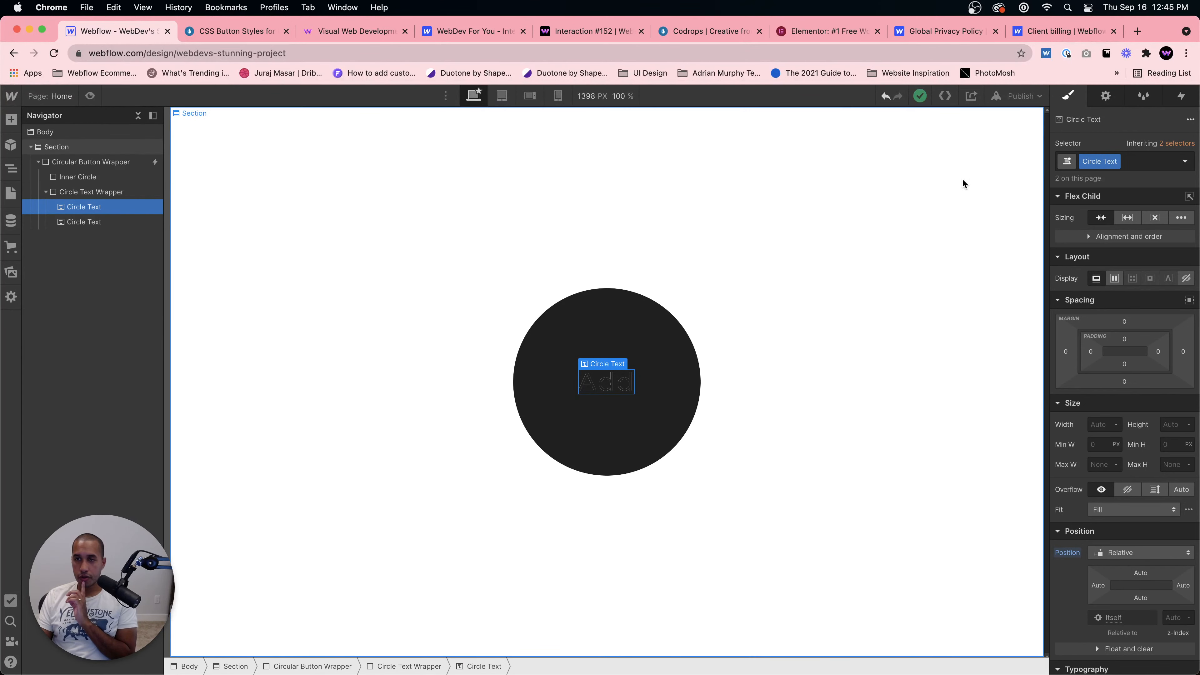
double_click(1119, 162)
key(Right)
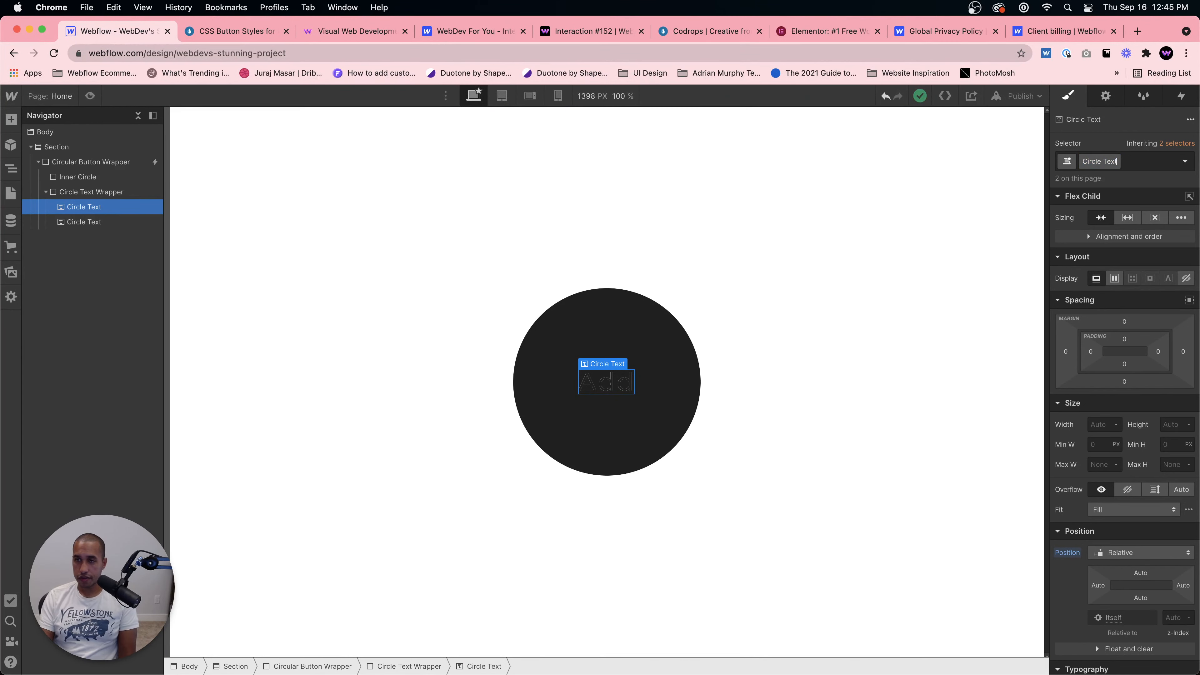
text(W)
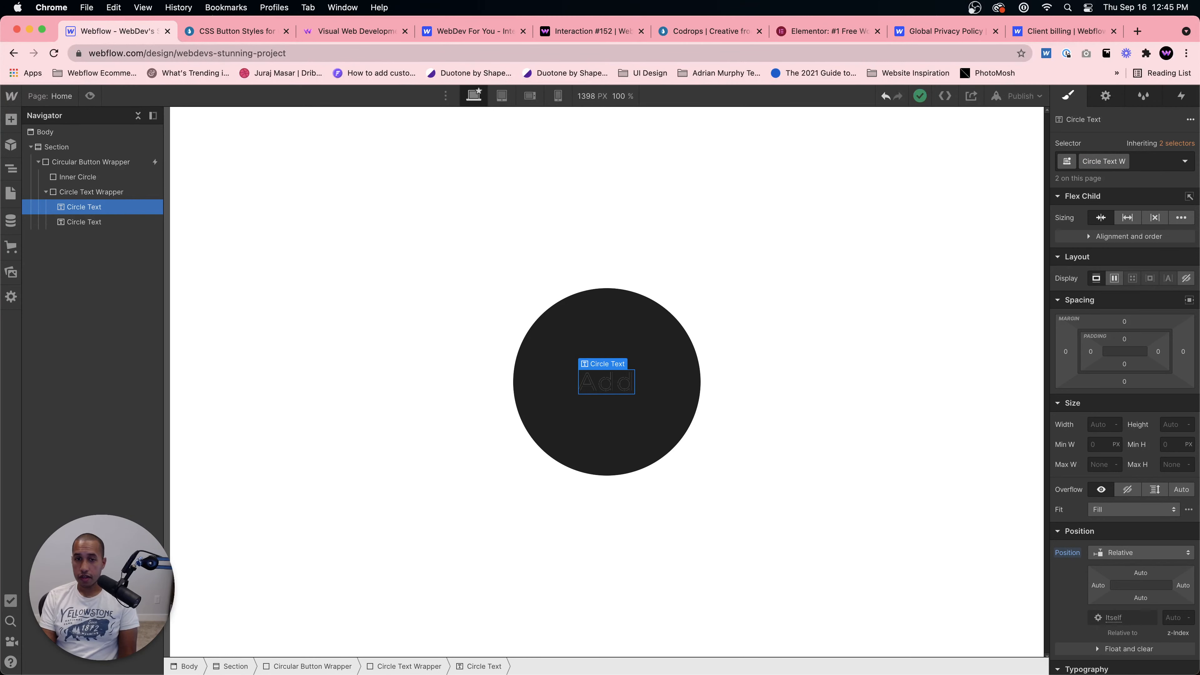
text(hhite)
key(Return)
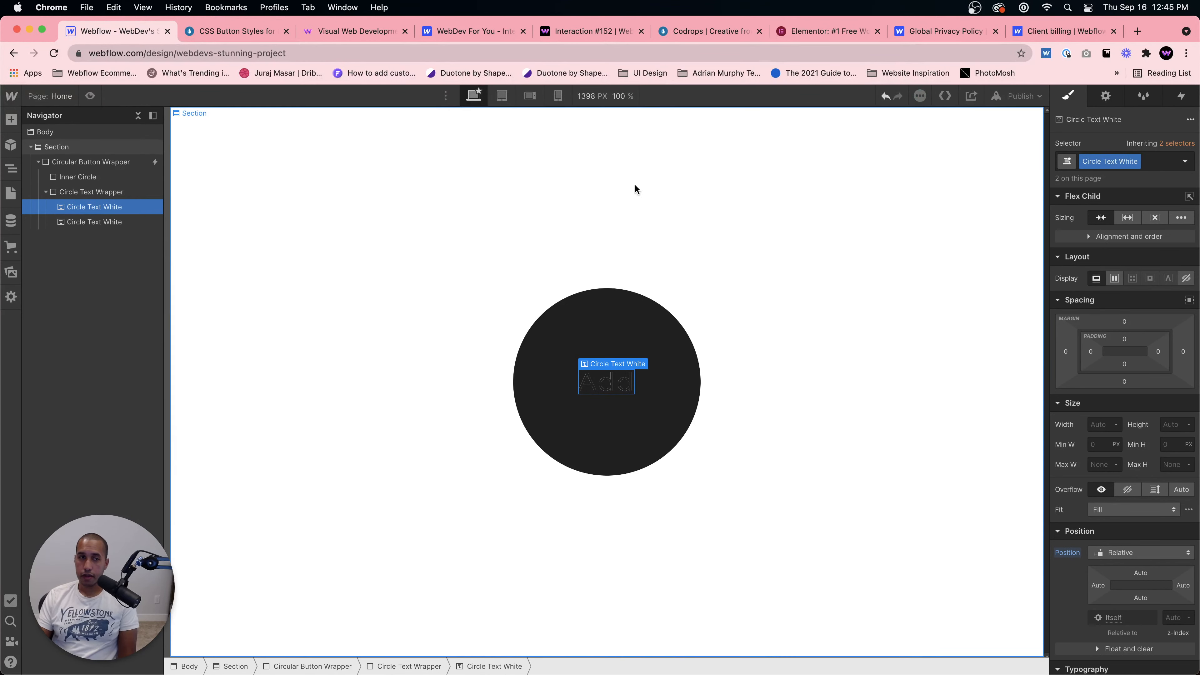
Step: Give the second text element its own new class named "Circle Text Black"
click(72, 223)
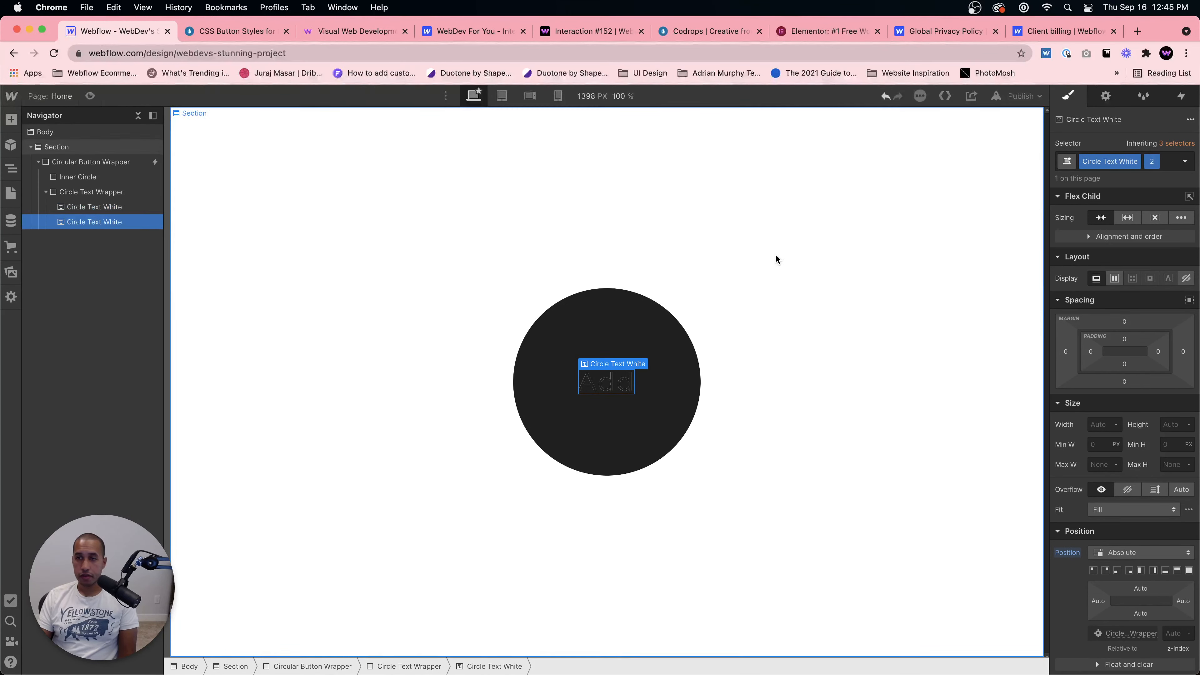
click(1152, 163)
click(1149, 208)
double_click(1137, 161)
click(1133, 163)
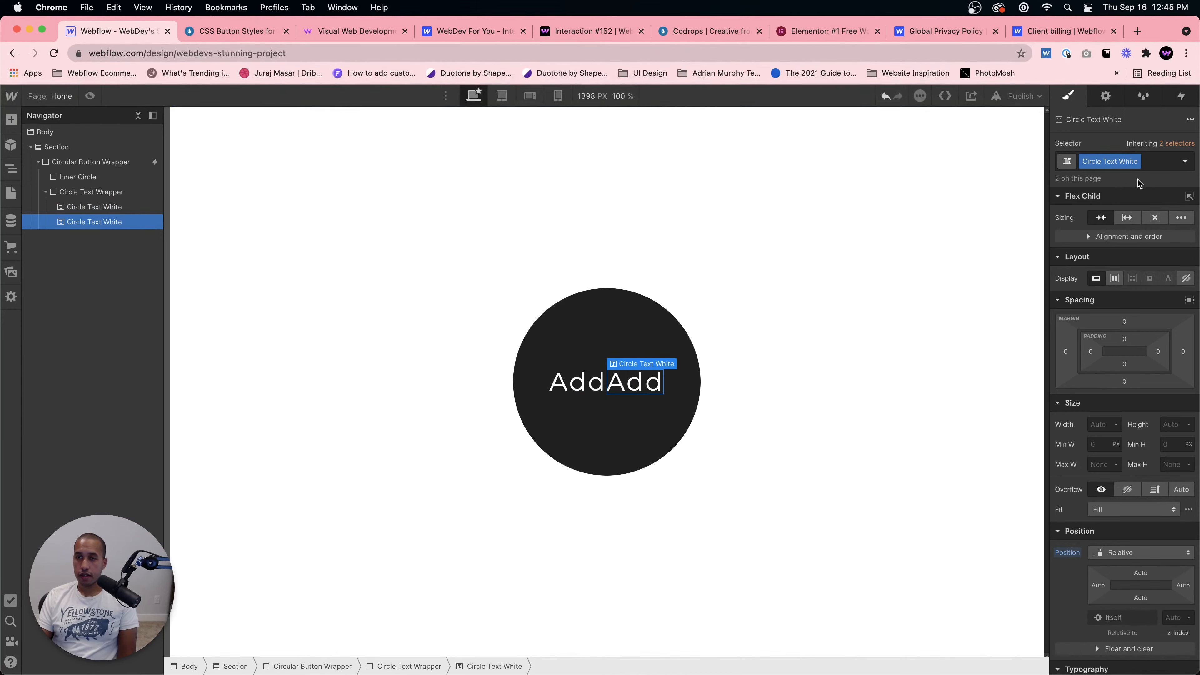
click(1134, 196)
text(C)
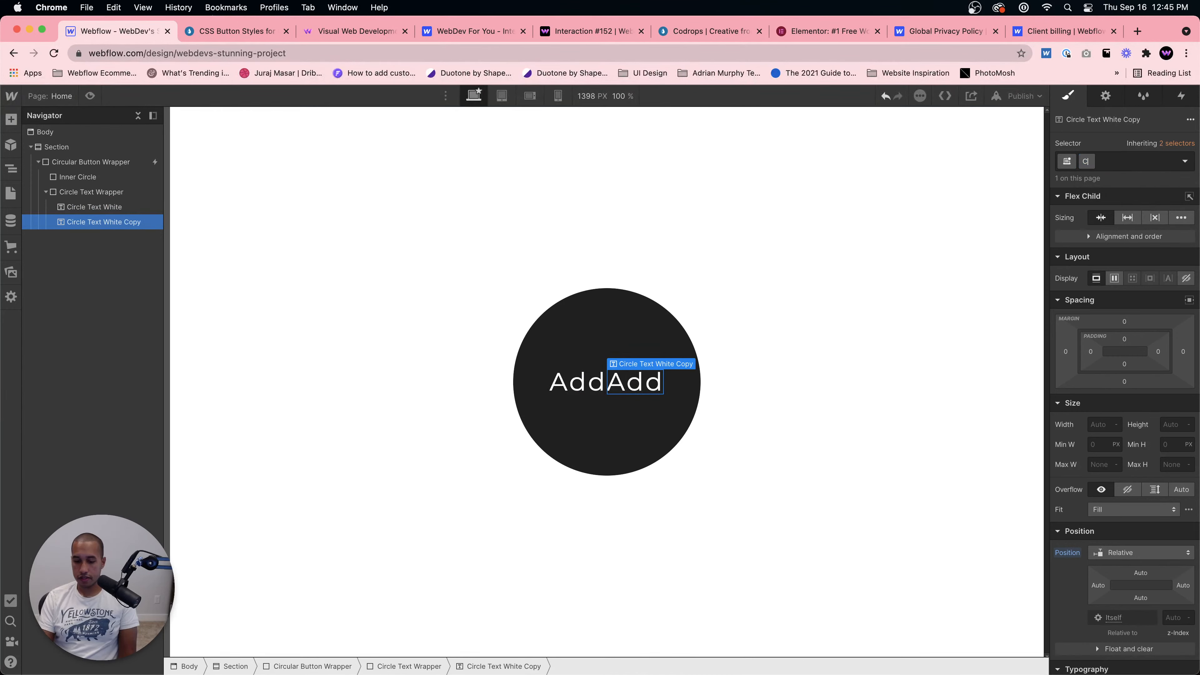
text(ircle Text Black)
key(Return)
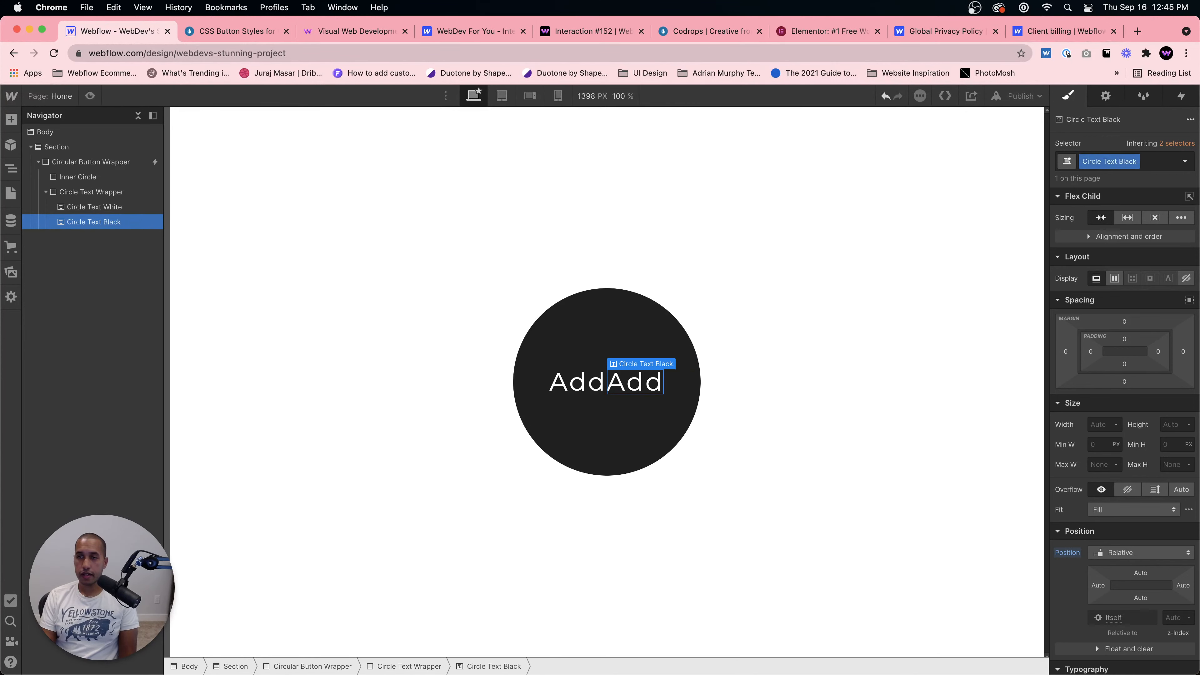
Step: Set Circle Text Black to absolute position and change its text colour to #242424
scroll(1079, 428, down, 3)
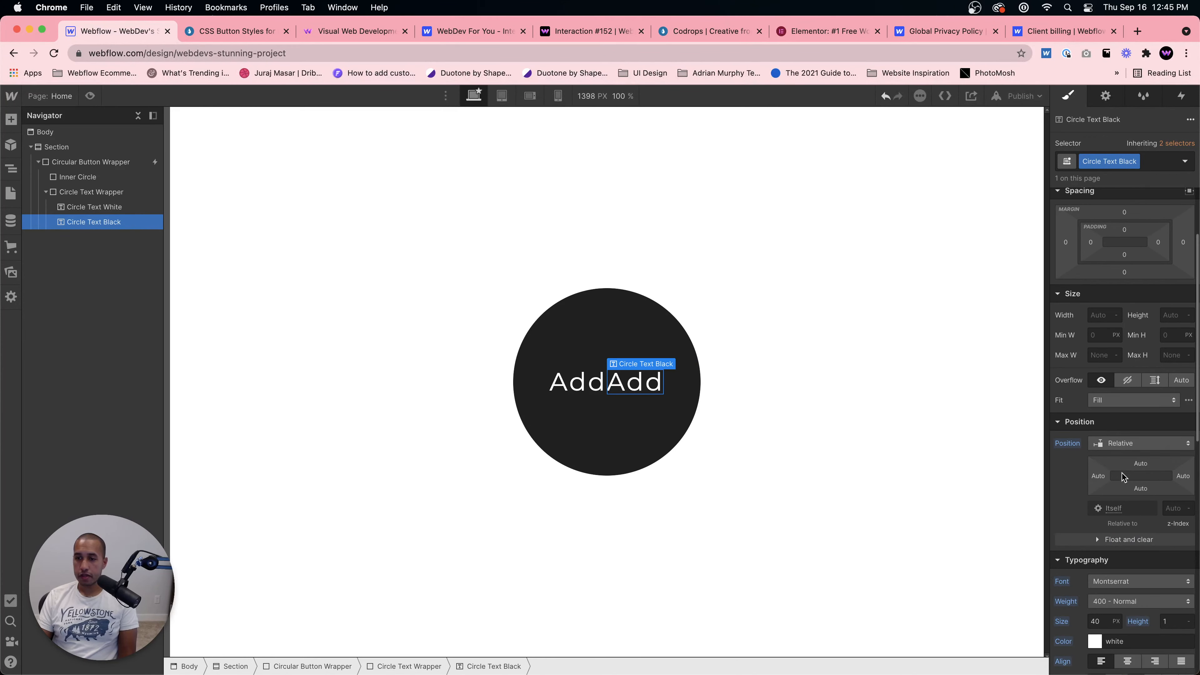
click(1120, 444)
click(1125, 450)
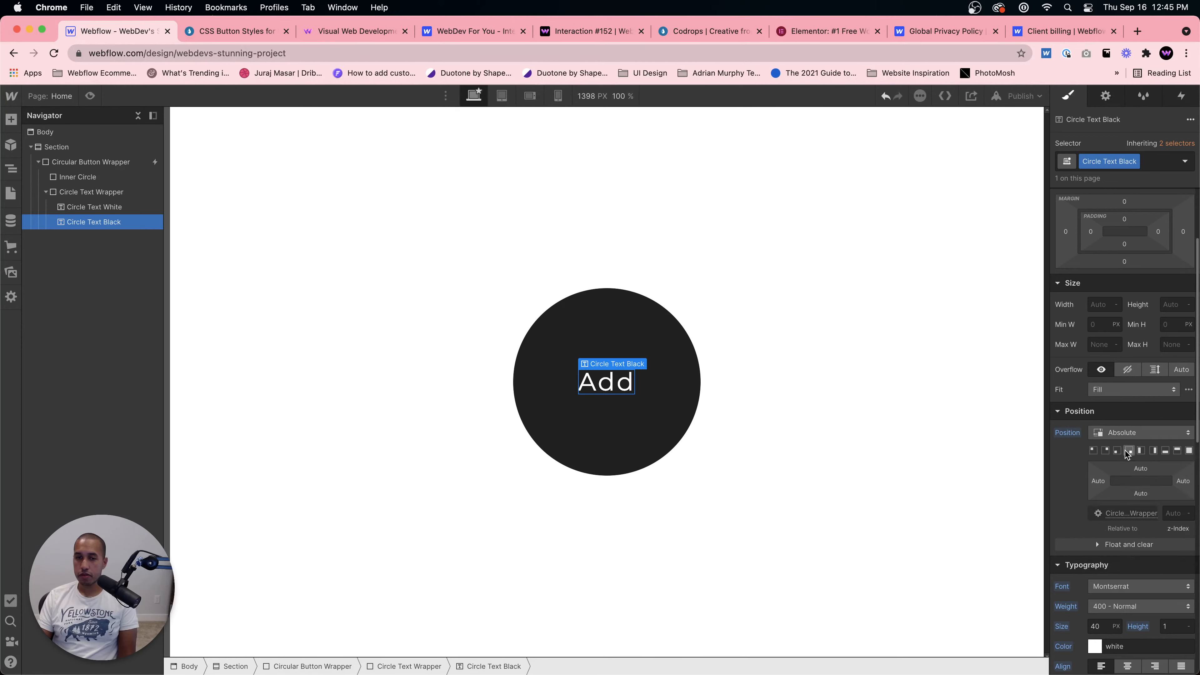
scroll(1117, 473, down, 2)
click(1141, 544)
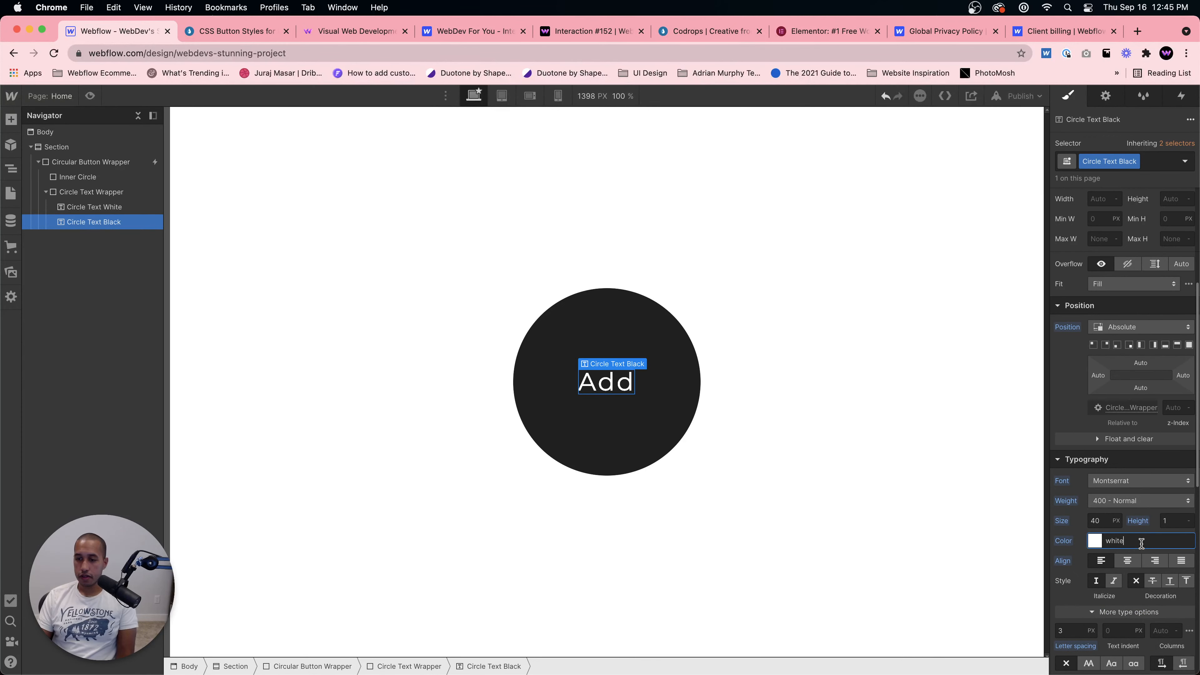
text(242424)
key(Return)
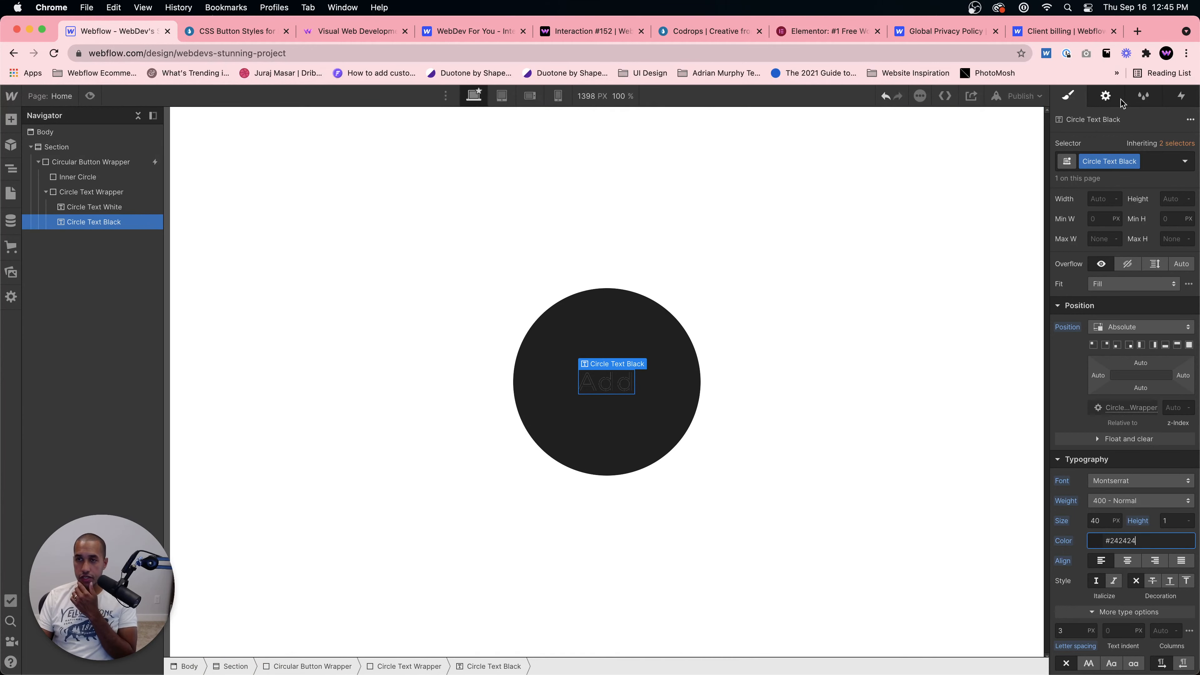
Step: Open the wrapper's Button in hover animation and try to retarget its initial Circle Text White action to Circle Text Black
click(1179, 96)
click(52, 162)
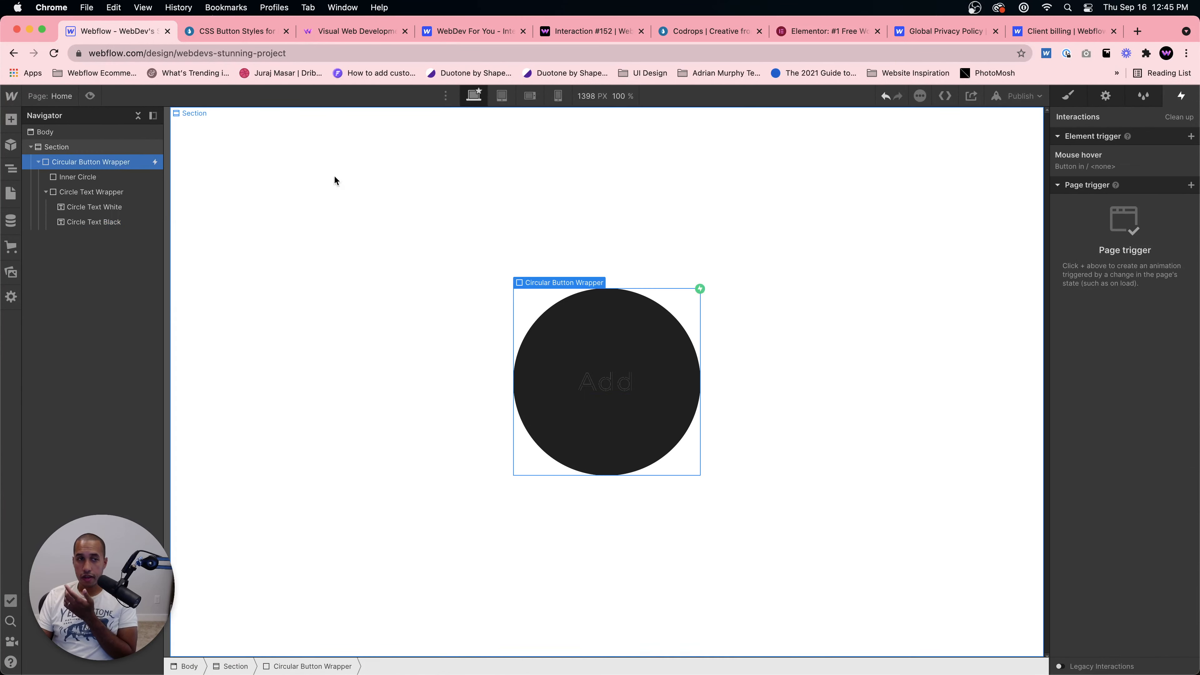
click(1099, 155)
click(1093, 251)
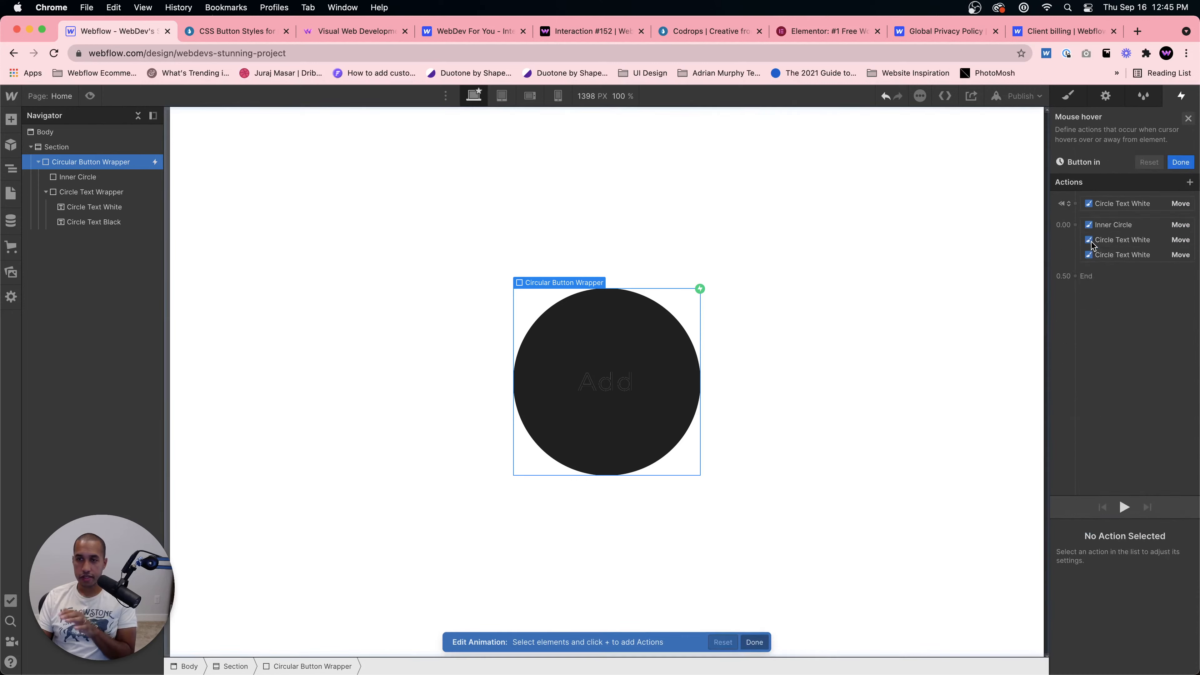
click(1129, 161)
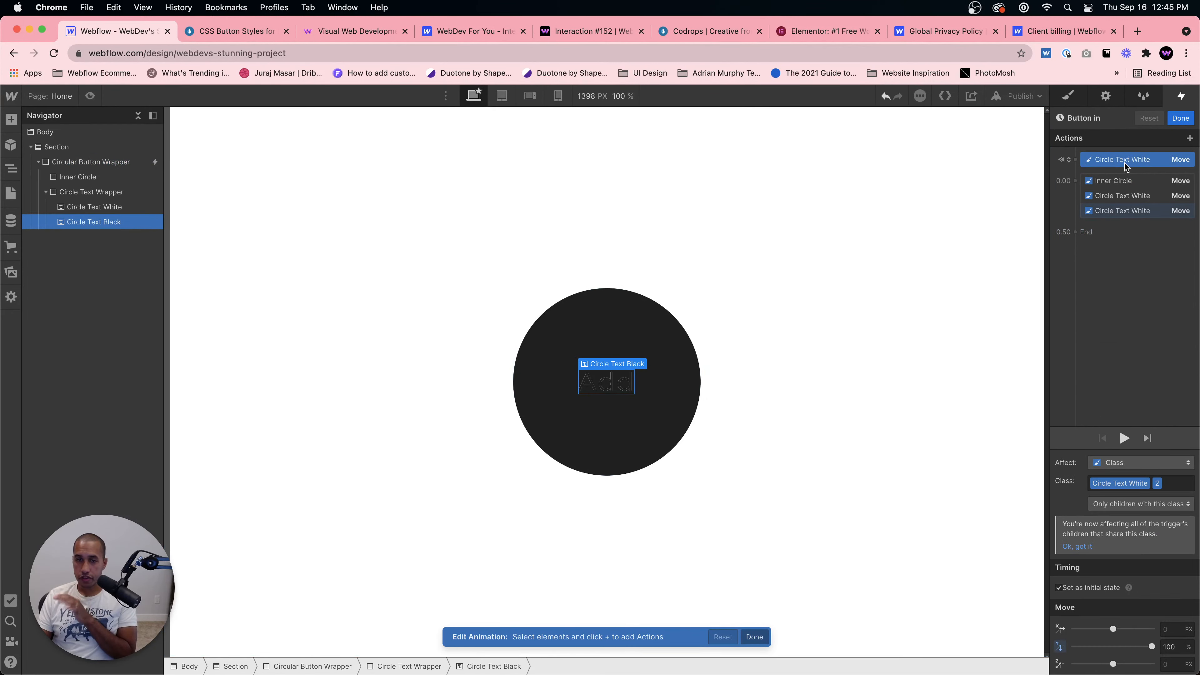
drag(1123, 171, 1123, 169)
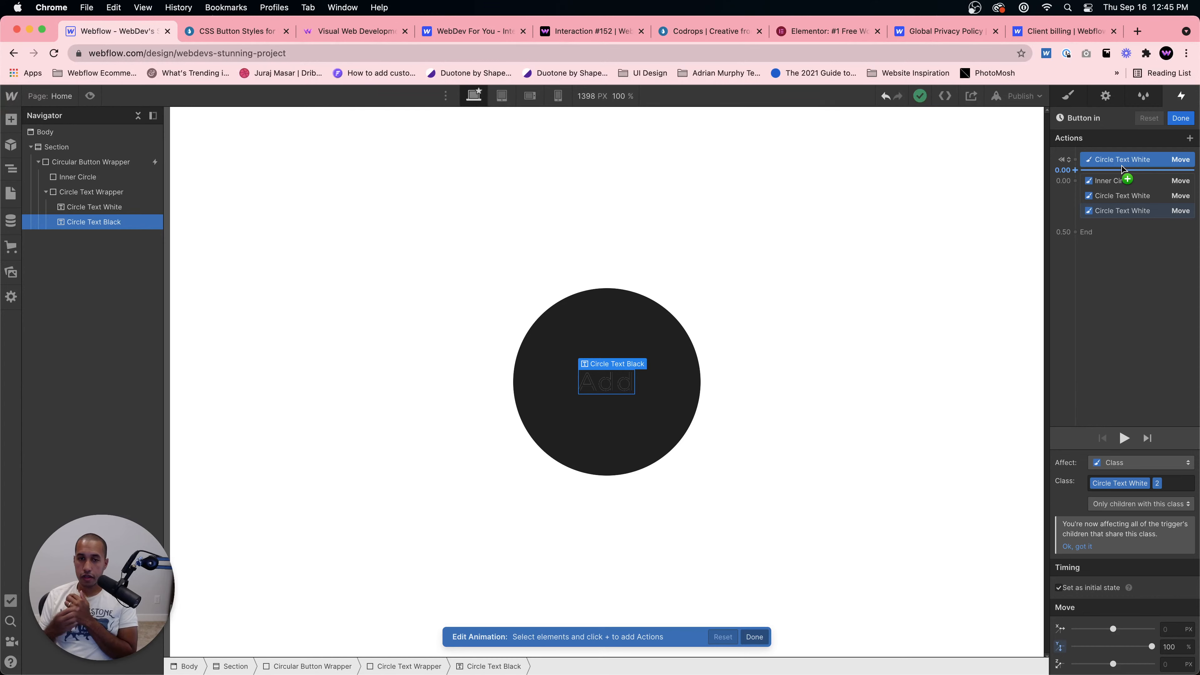
click(100, 97)
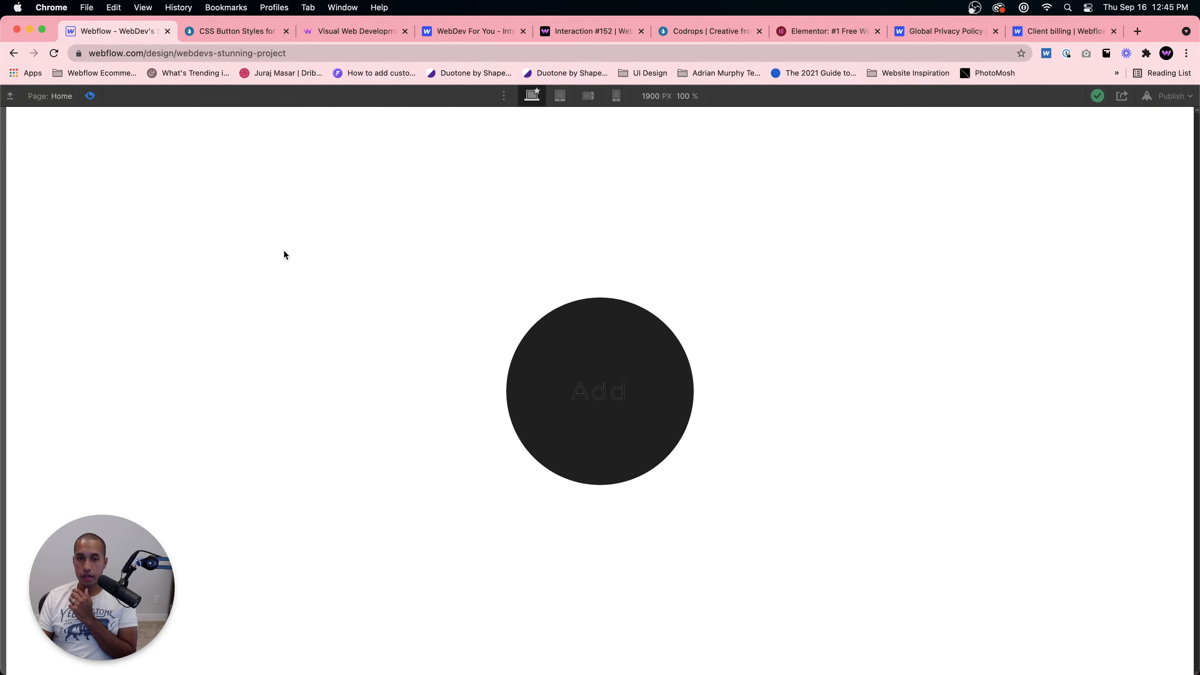
click(90, 96)
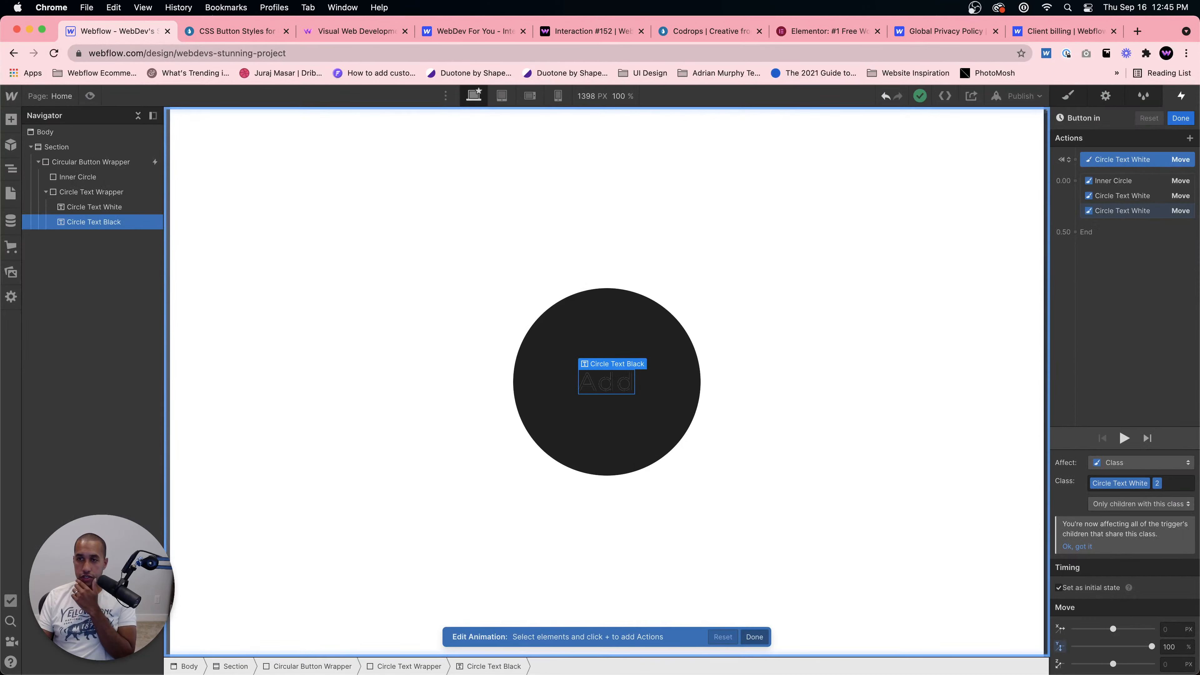
click(1143, 160)
click(1119, 174)
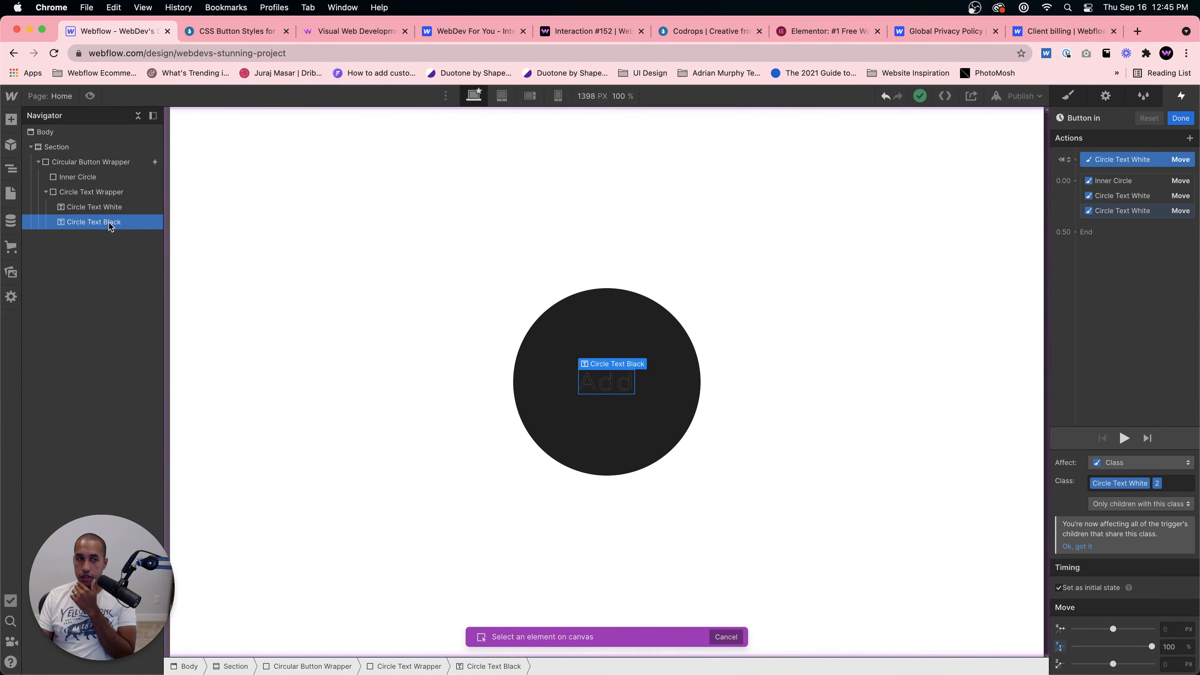
click(109, 208)
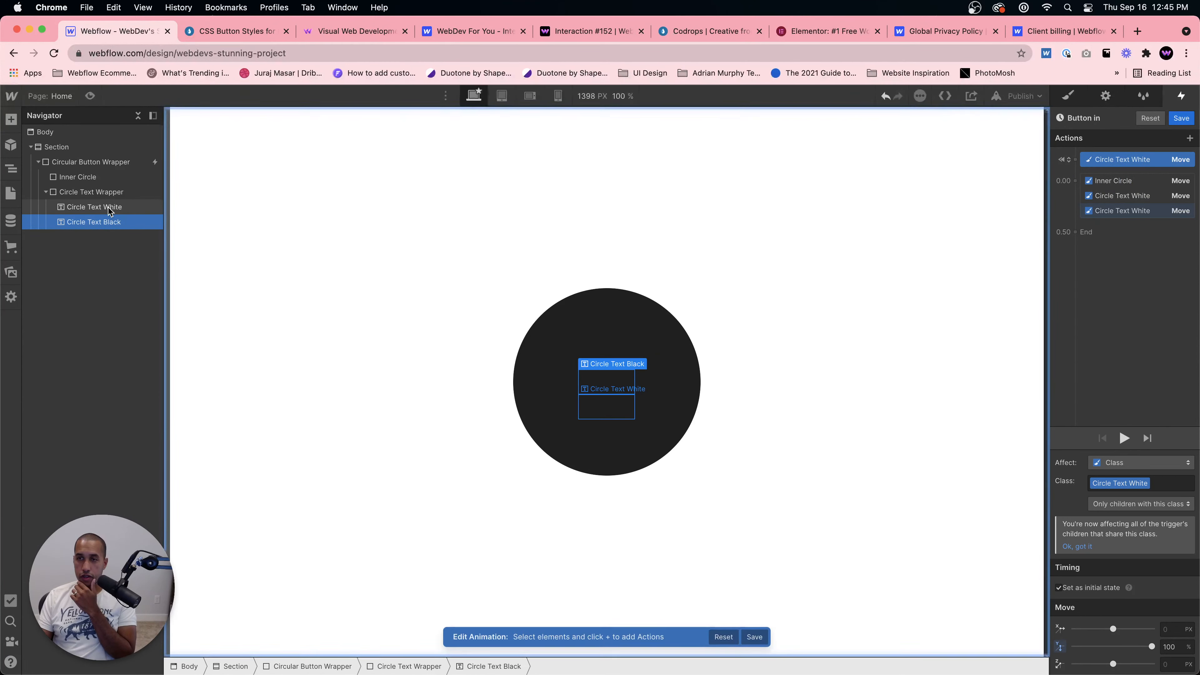
click(85, 97)
click(88, 97)
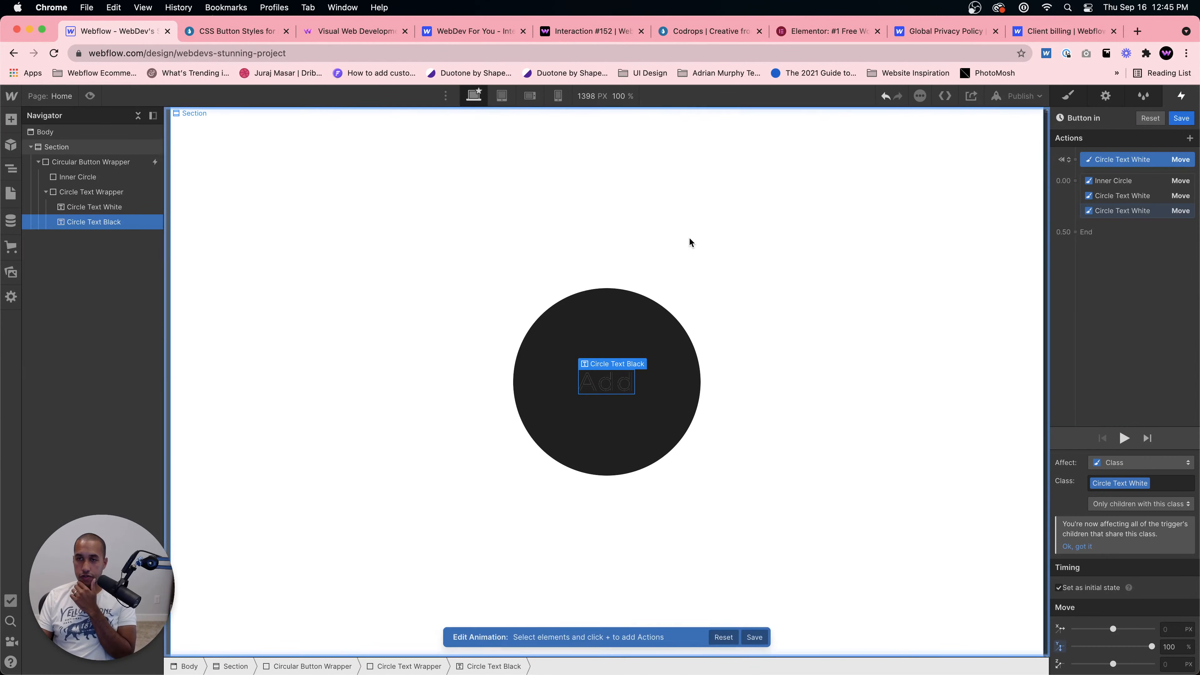
Step: Delete all Circle Text White actions from the Button in animation, keeping only the Inner Circle move
drag(1125, 217, 1126, 212)
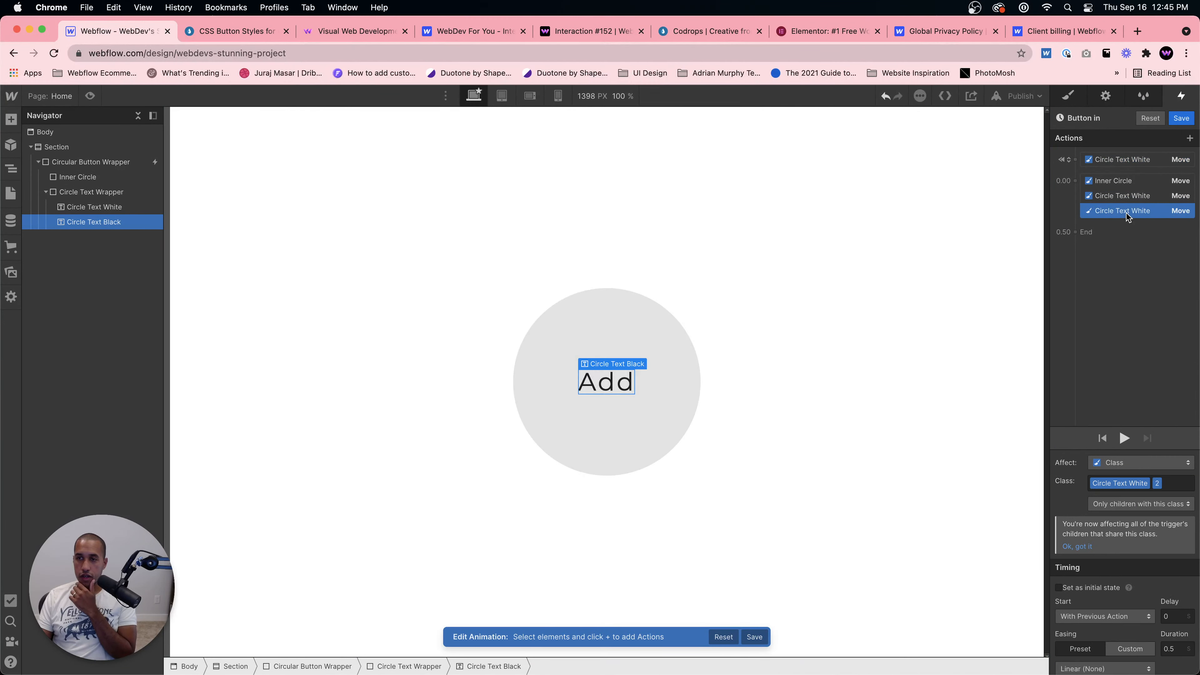
click(1125, 197)
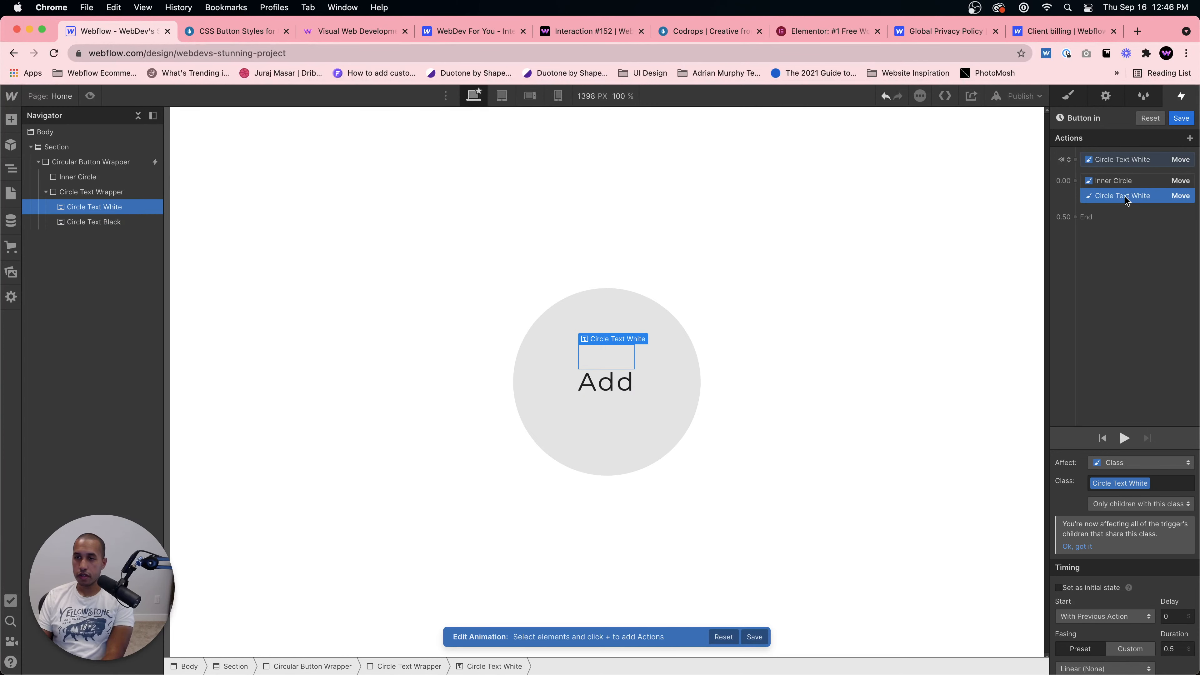
key(Delete)
click(1125, 160)
key(Delete)
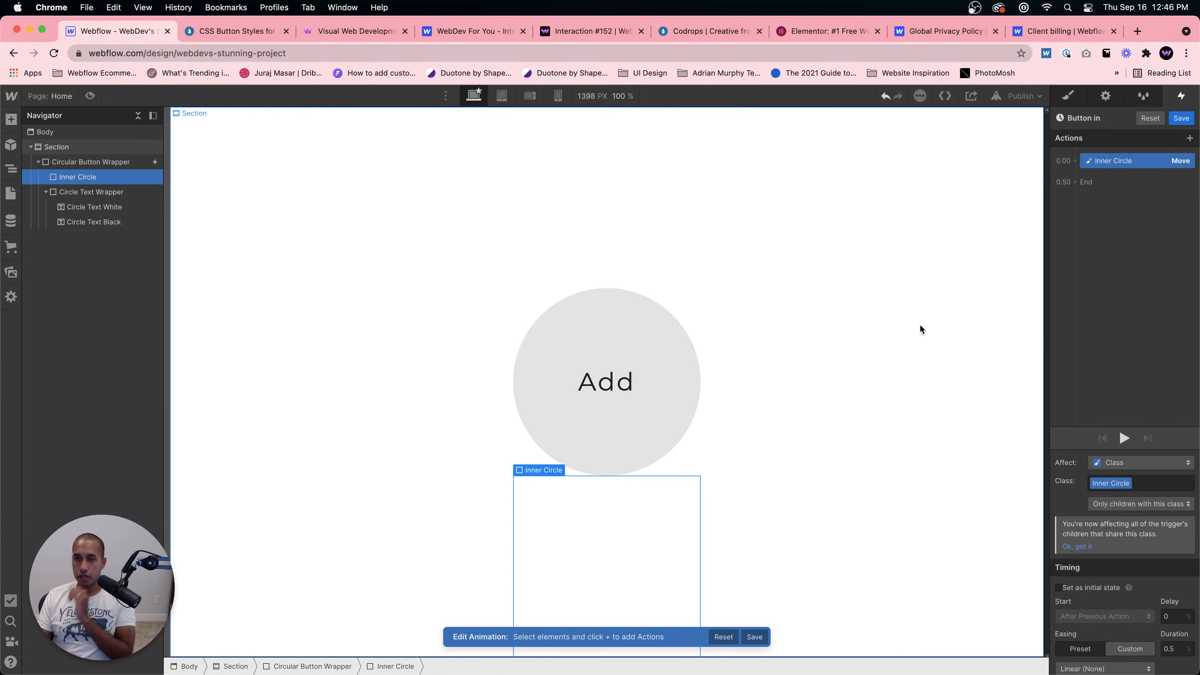
Step: Preview the hover animation with only the Inner Circle move
click(1185, 184)
click(1152, 159)
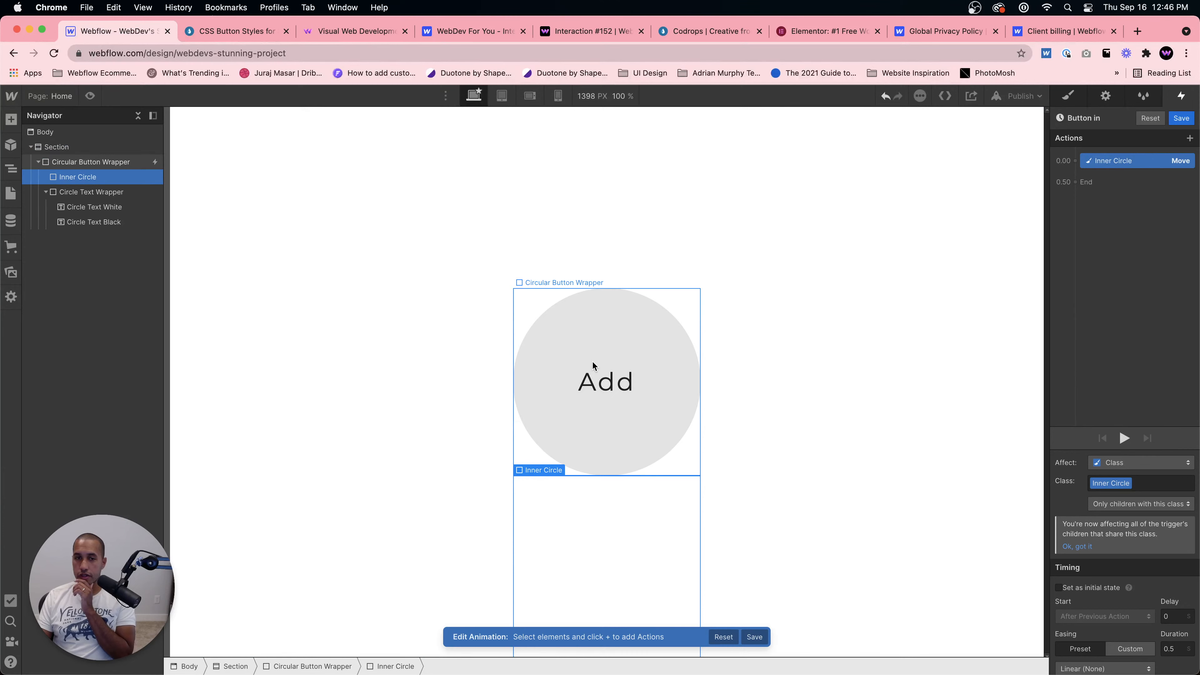
click(90, 97)
click(90, 96)
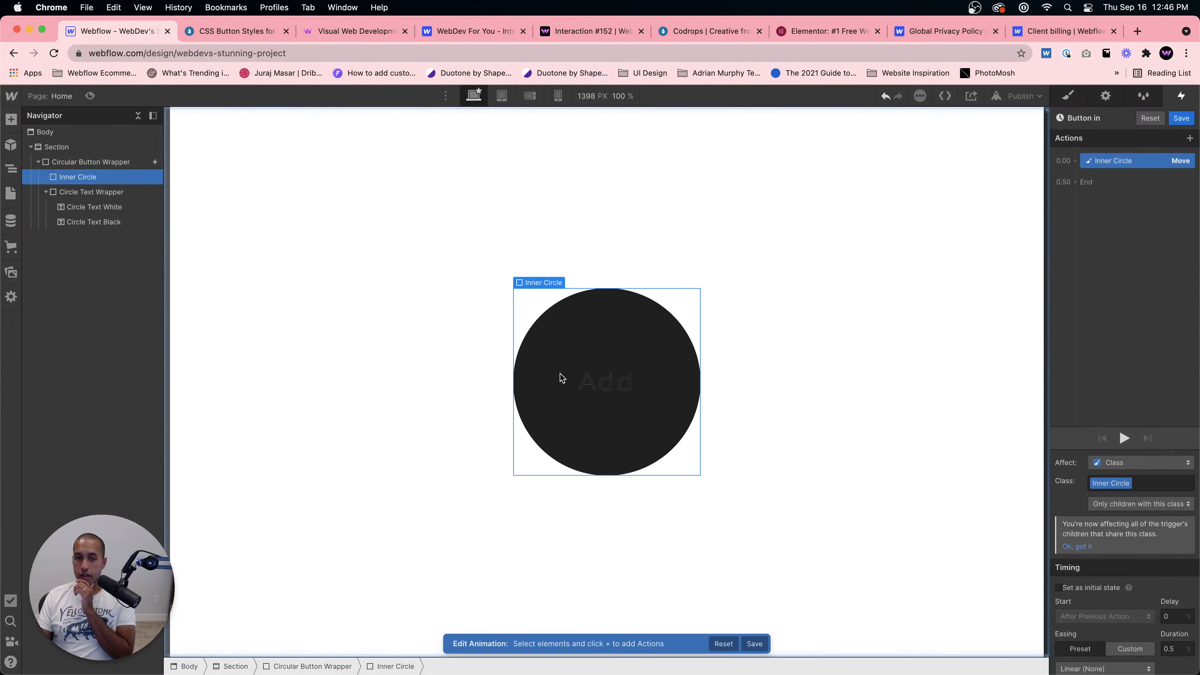
Step: Add a Move action on Circle Text Black moving it 100% along Y
click(57, 218)
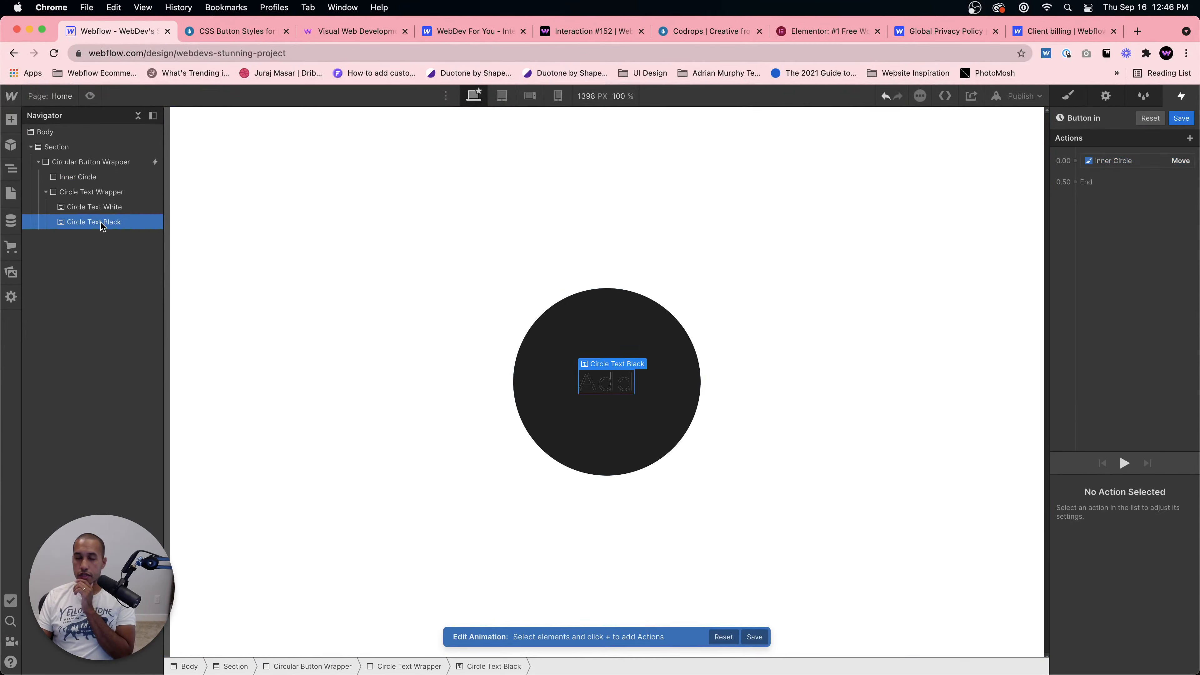
click(217, 31)
click(118, 31)
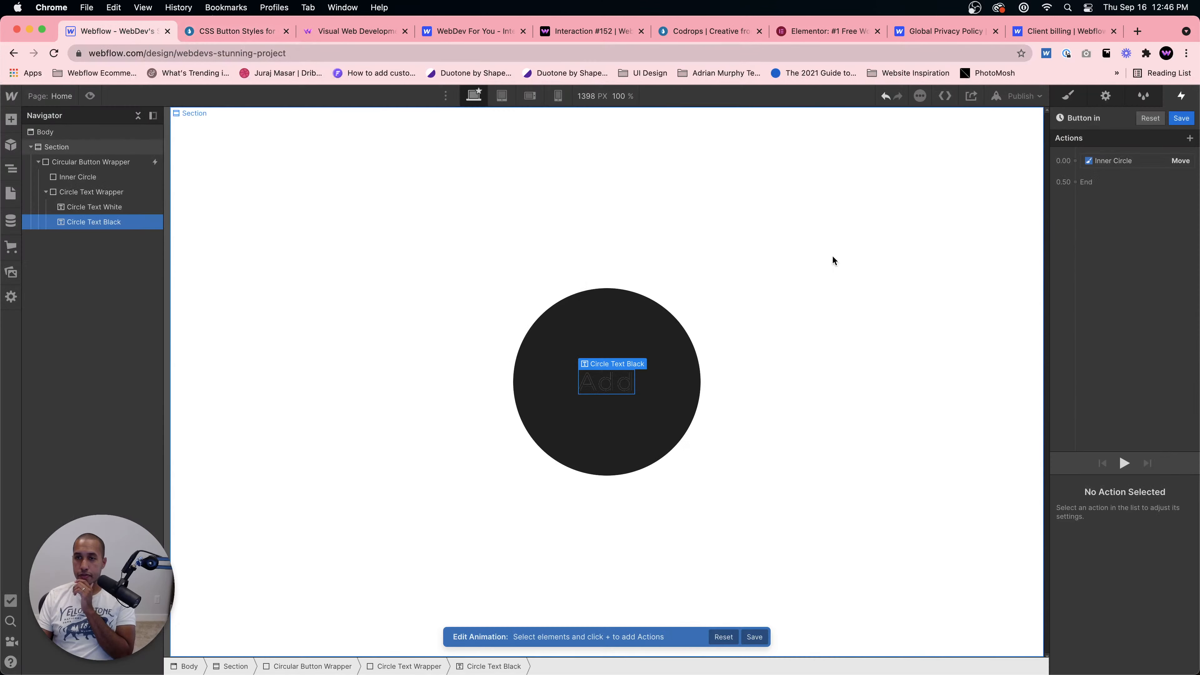
click(1129, 185)
click(1121, 173)
click(1121, 173)
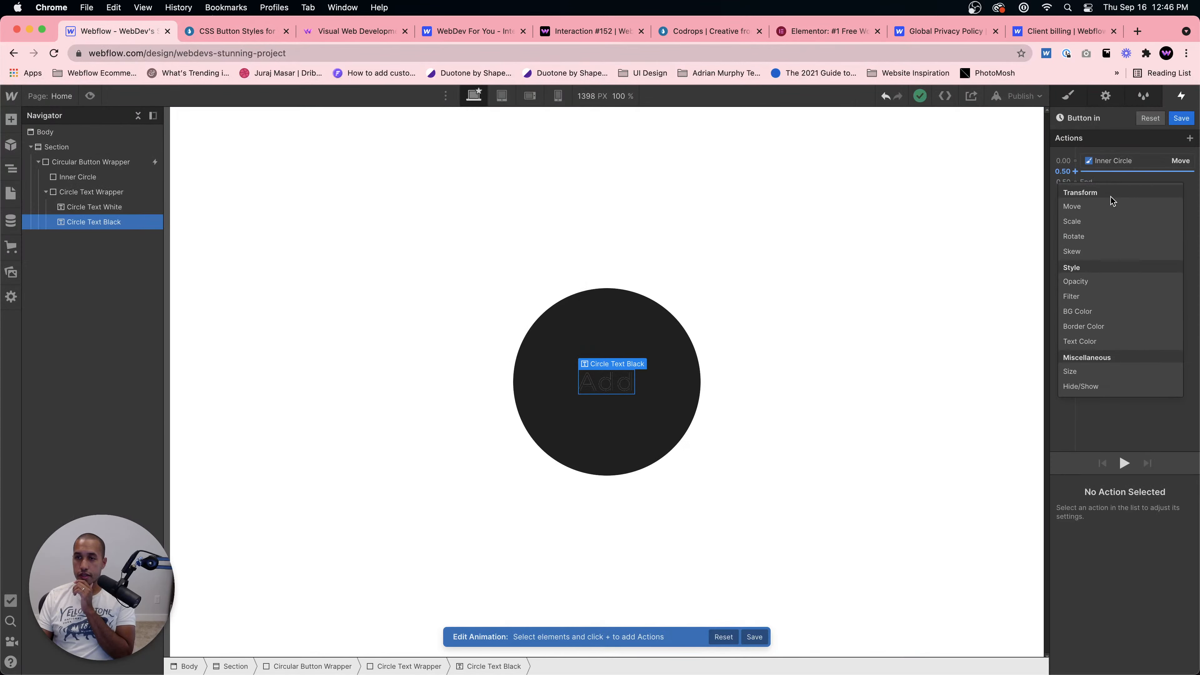
click(1112, 204)
click(1171, 646)
text(1)
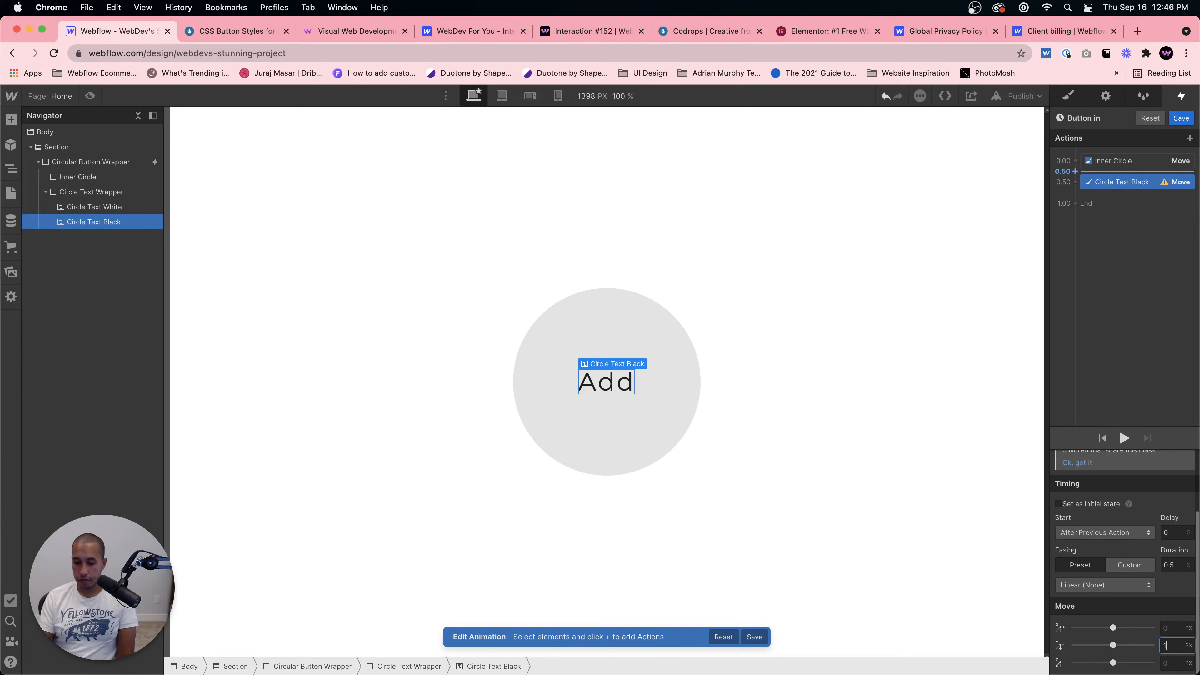
text(00%)
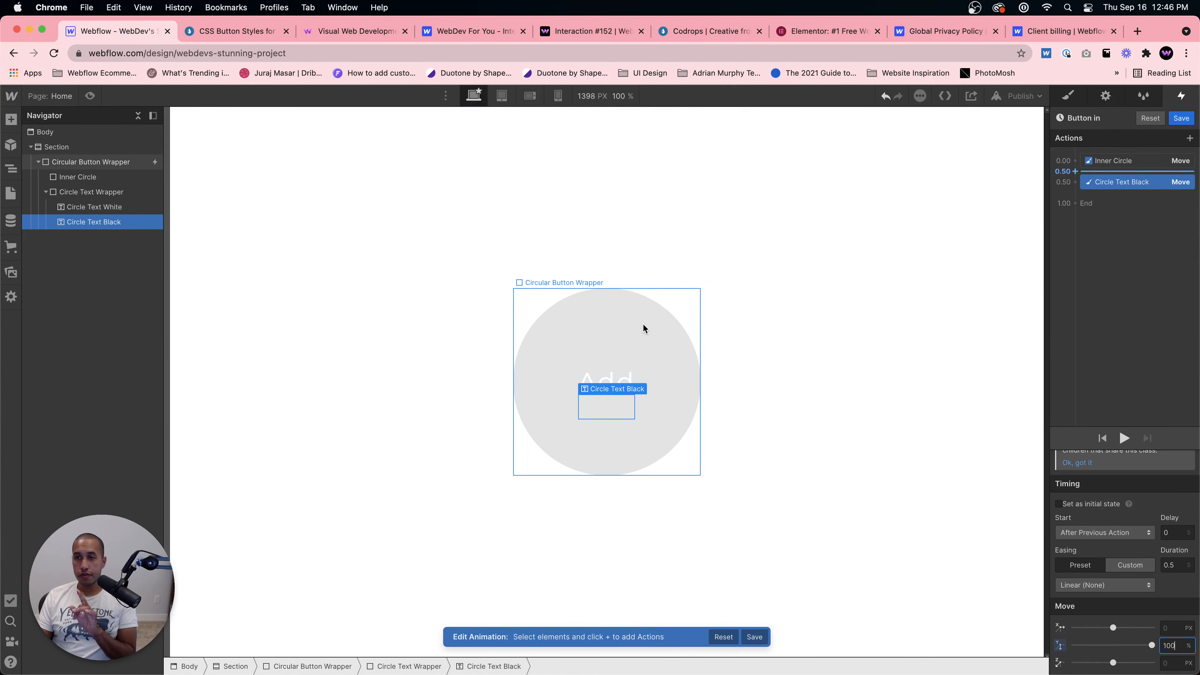
Step: Make the Circle Text Black move start with the previous action and preview the hover
drag(1135, 185, 1133, 165)
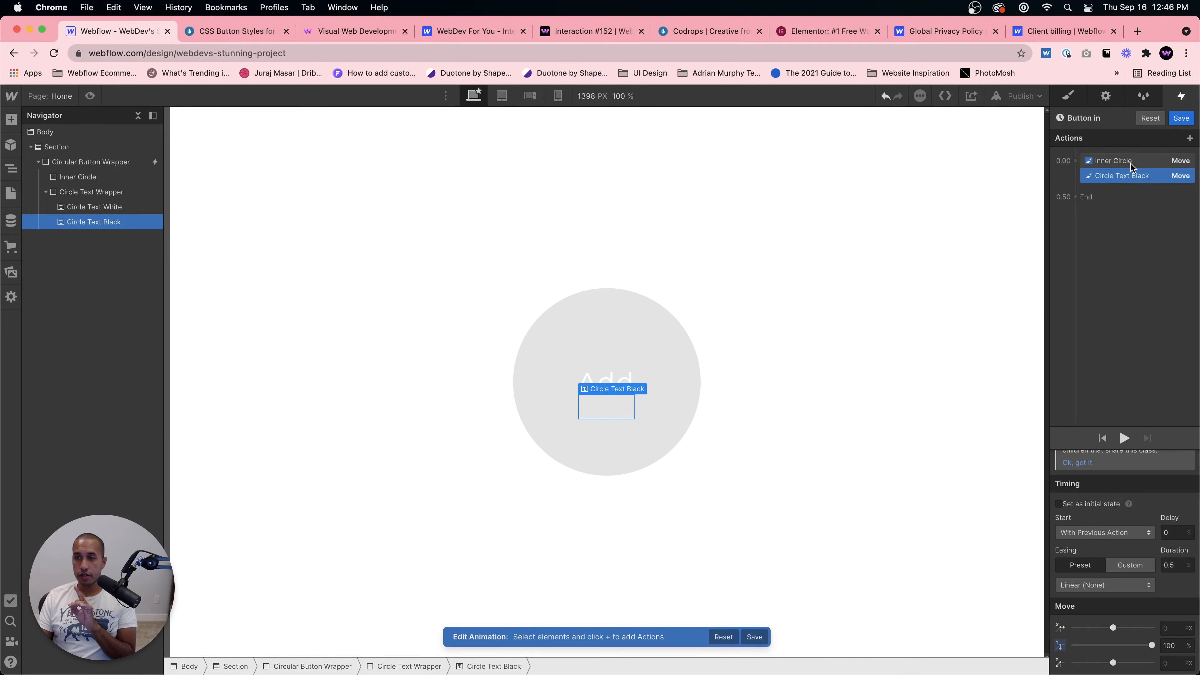
click(609, 382)
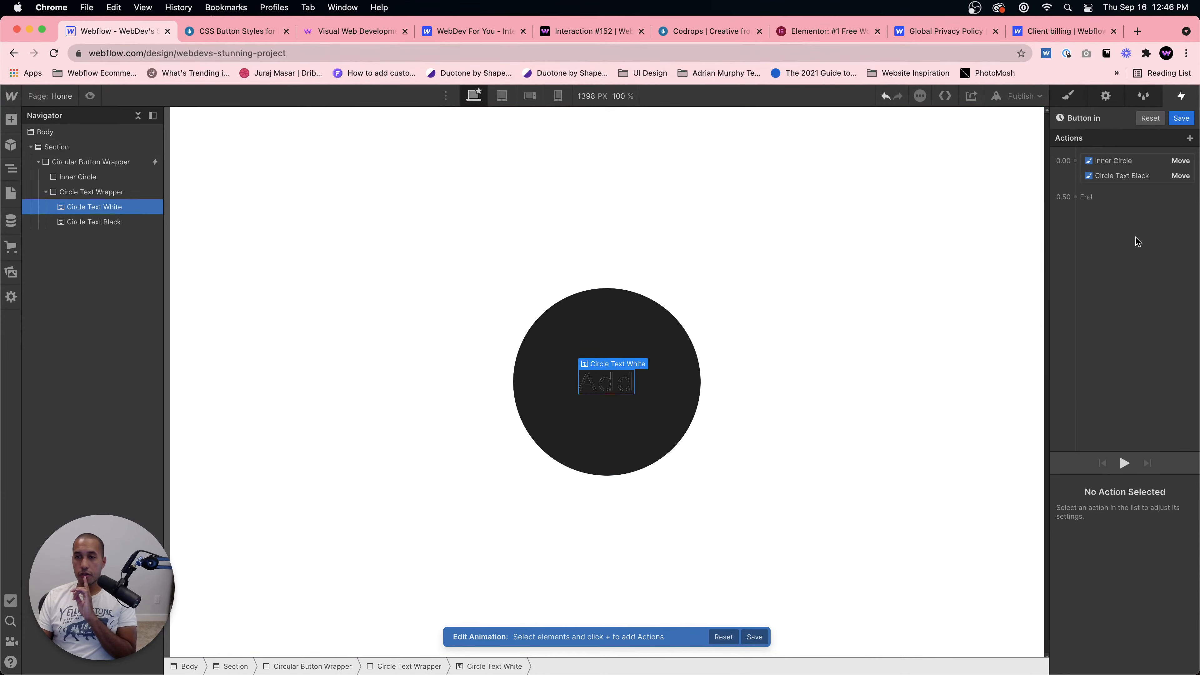
click(1131, 176)
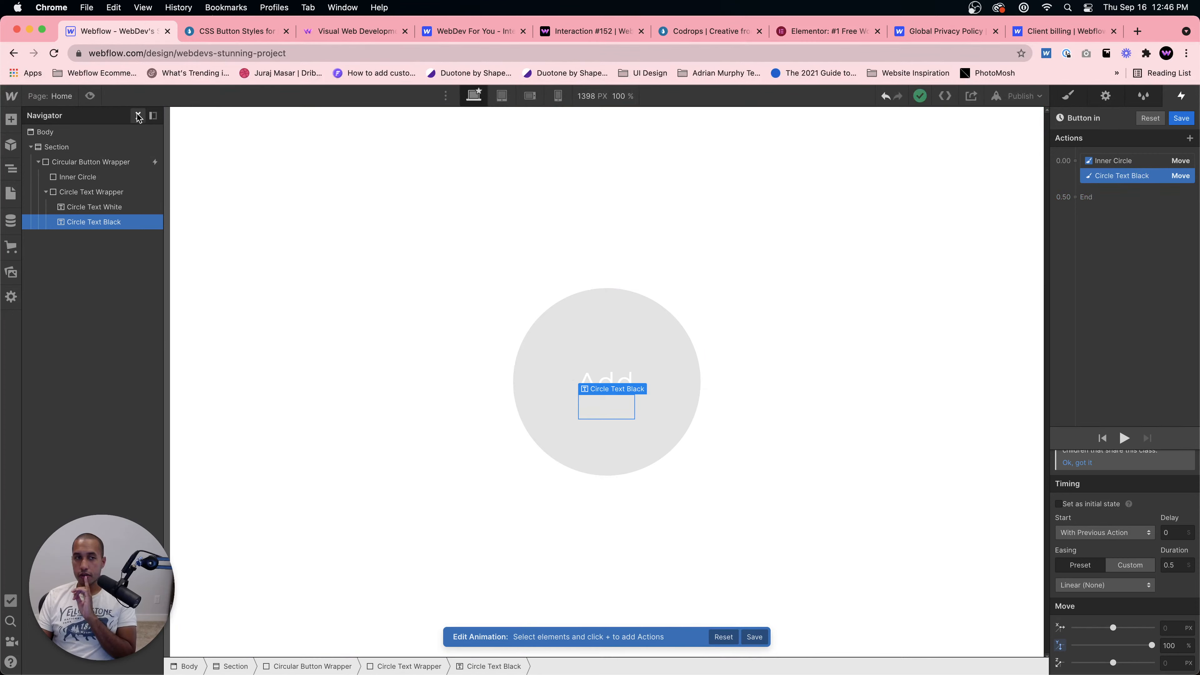
click(90, 96)
click(90, 96)
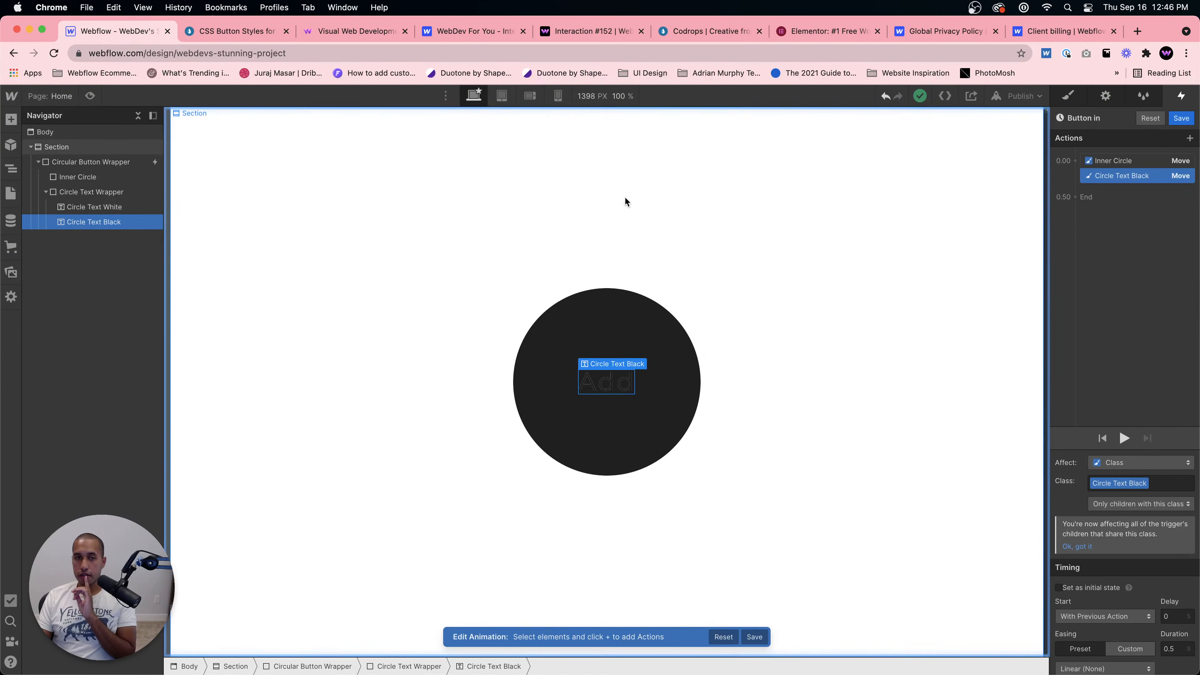
Step: Compare with the Codrops demo button and set the Circle Text Black move as the initial state
click(201, 29)
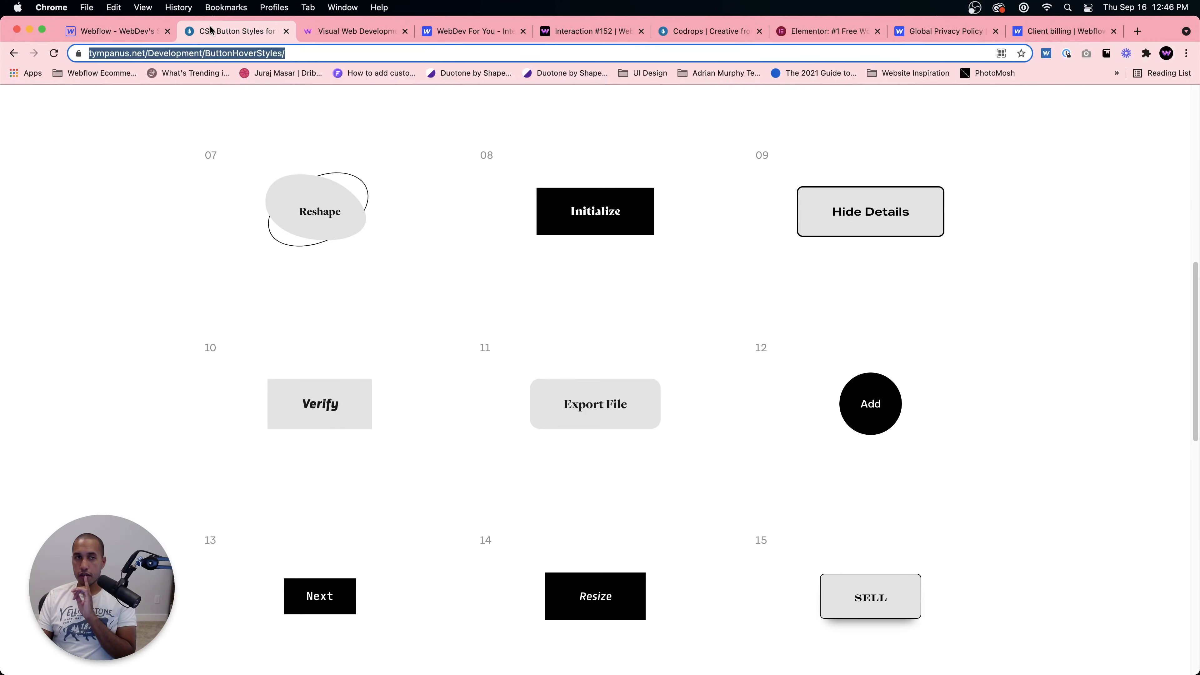
click(131, 30)
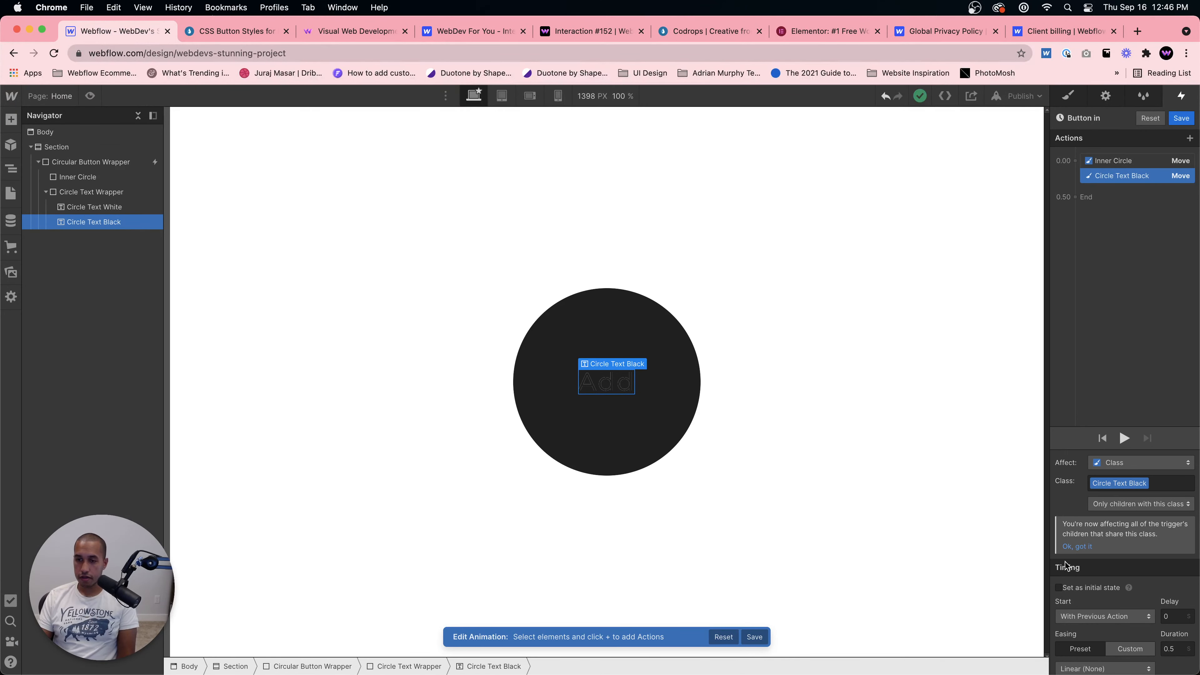
click(1059, 588)
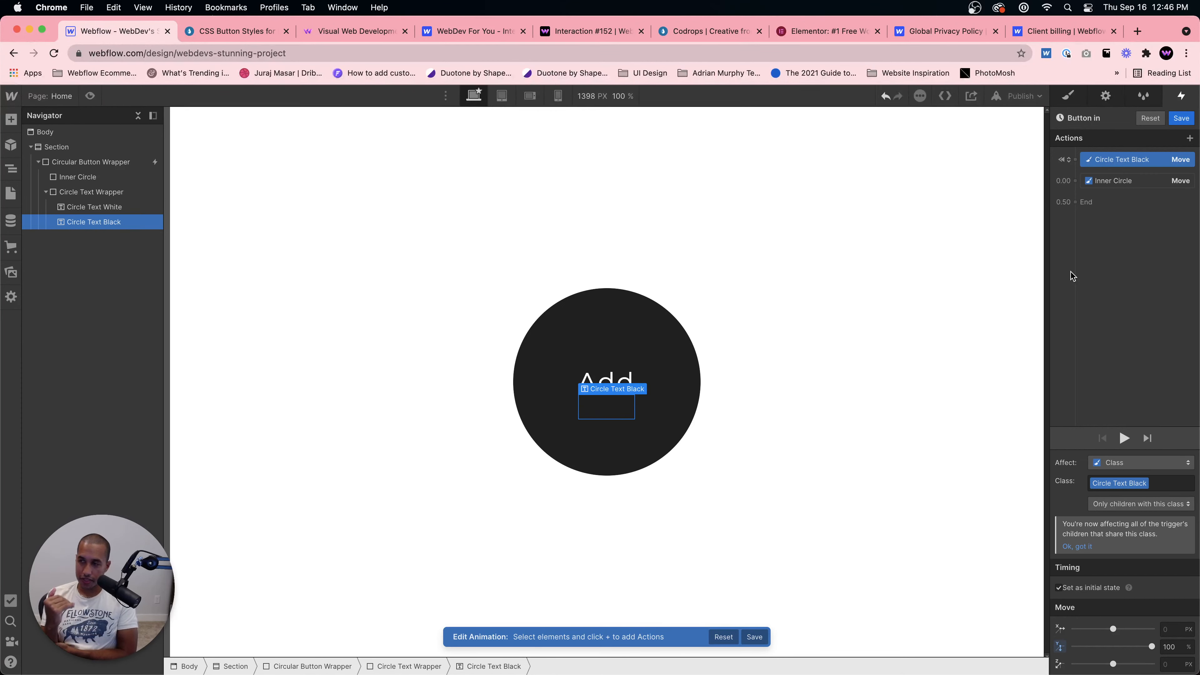
click(1133, 180)
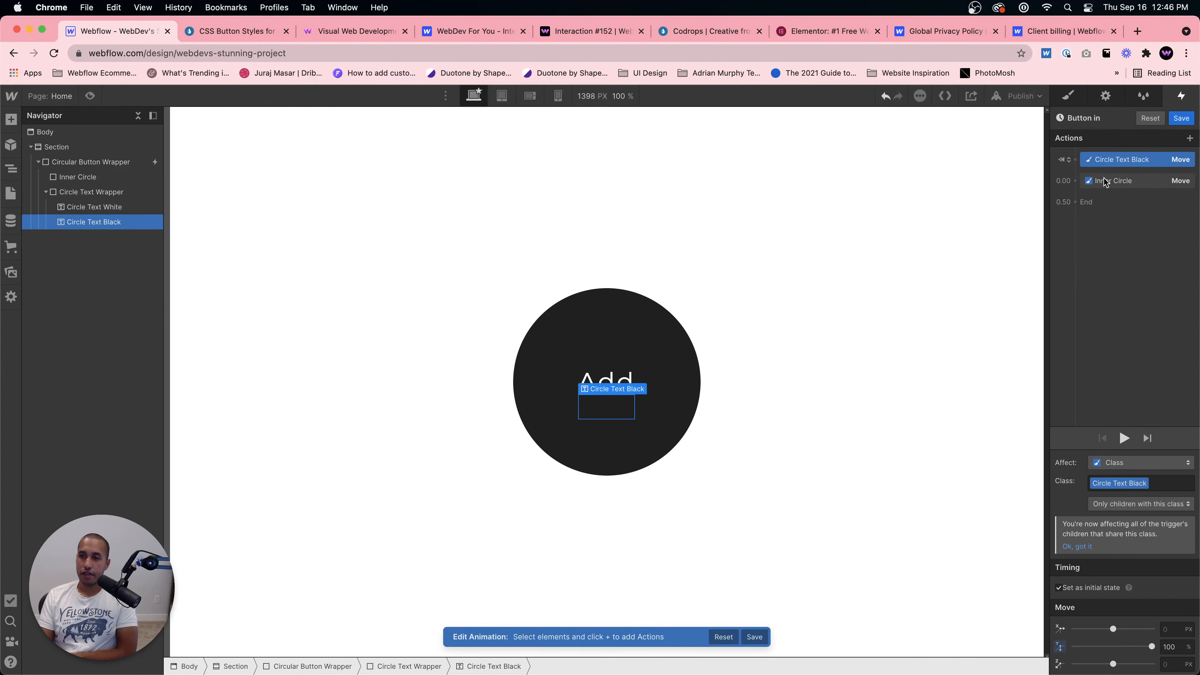
Step: Add a Move action on Circle Text White moving it -100% along Y, starting with the Inner Circle move
click(611, 382)
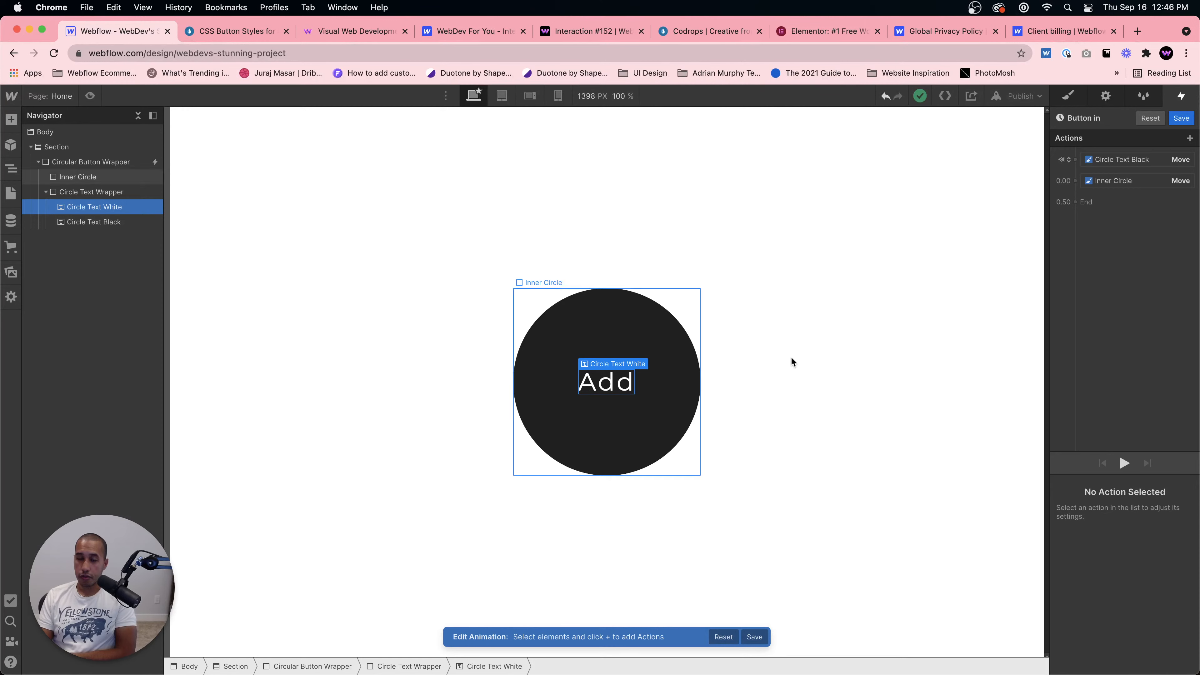
click(1110, 192)
click(1086, 231)
scroll(1133, 556, down, 3)
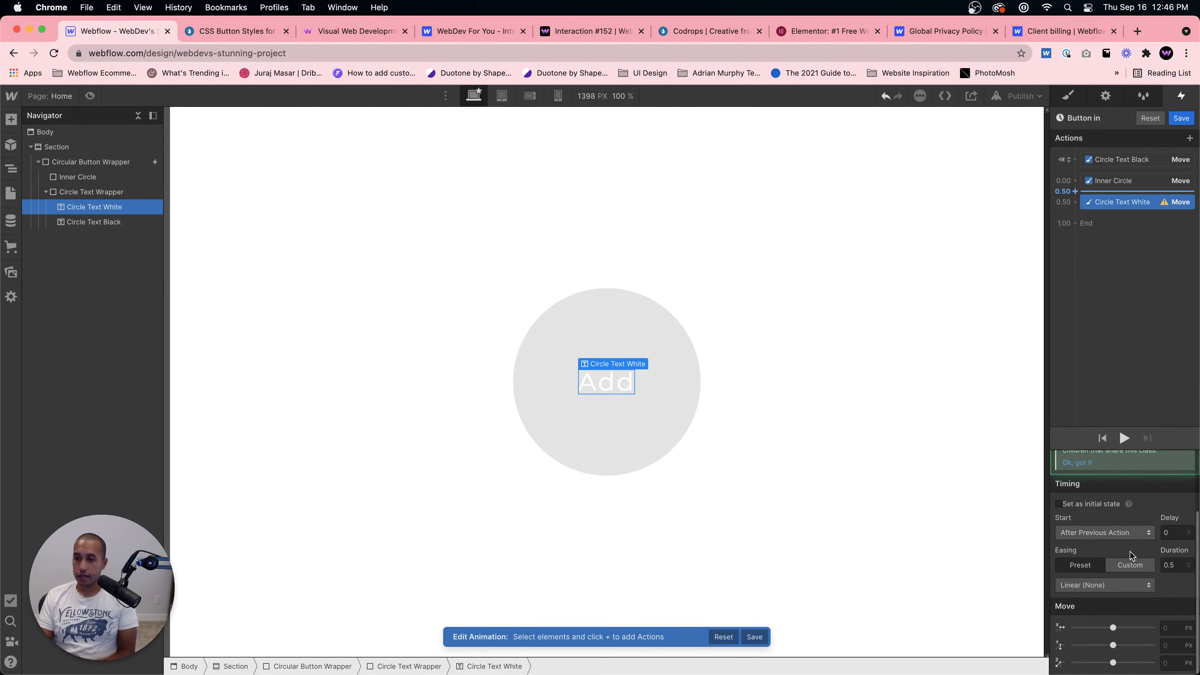
click(1174, 645)
text(-100%)
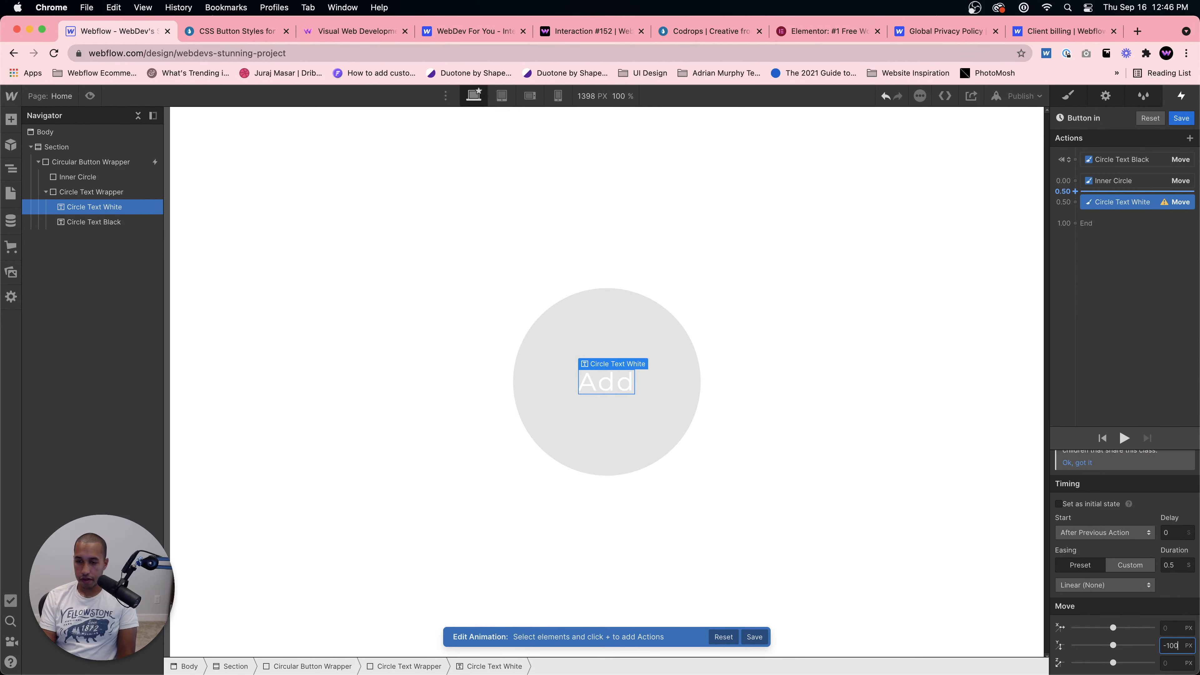
drag(1113, 202, 1115, 184)
Step: Add a Move action on Circle Text Black moving it to 0% along Y, starting with the other moves
click(1118, 161)
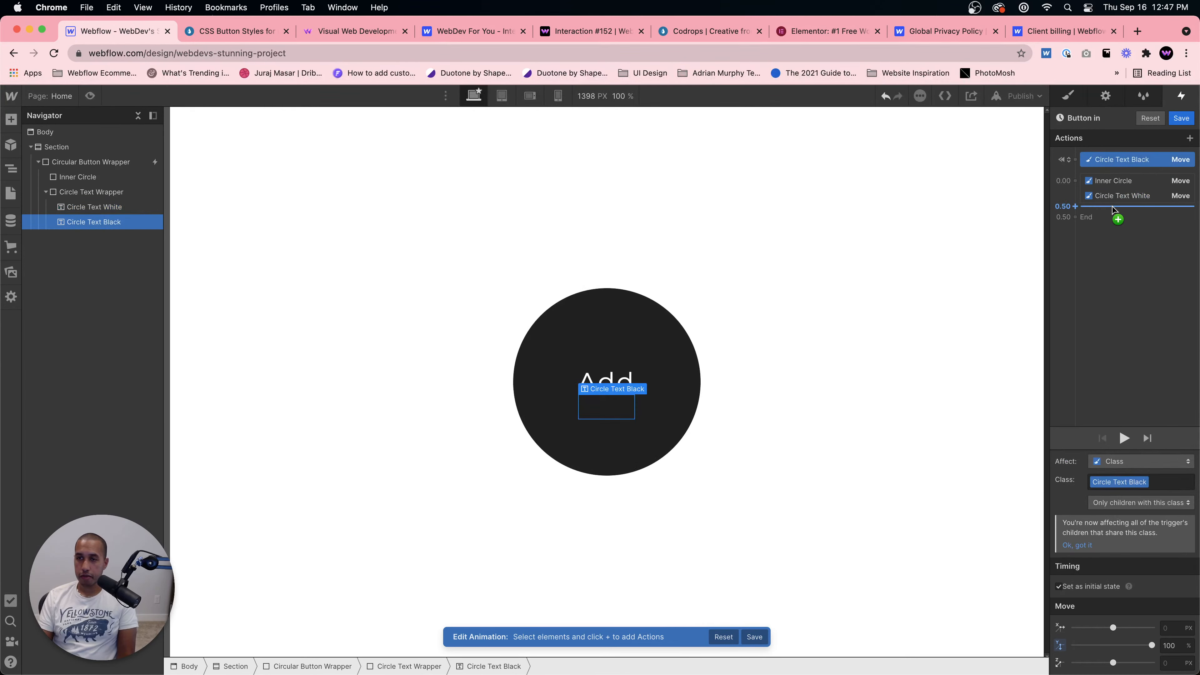
click(1115, 207)
click(1090, 242)
click(1171, 646)
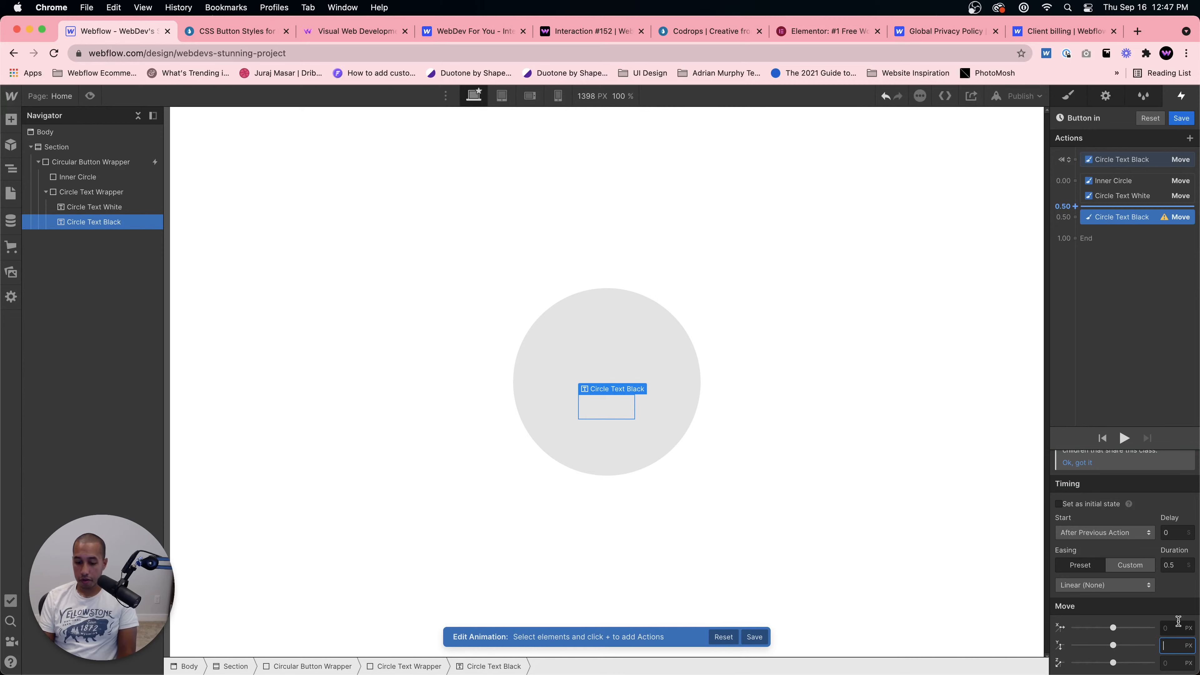
text(0%)
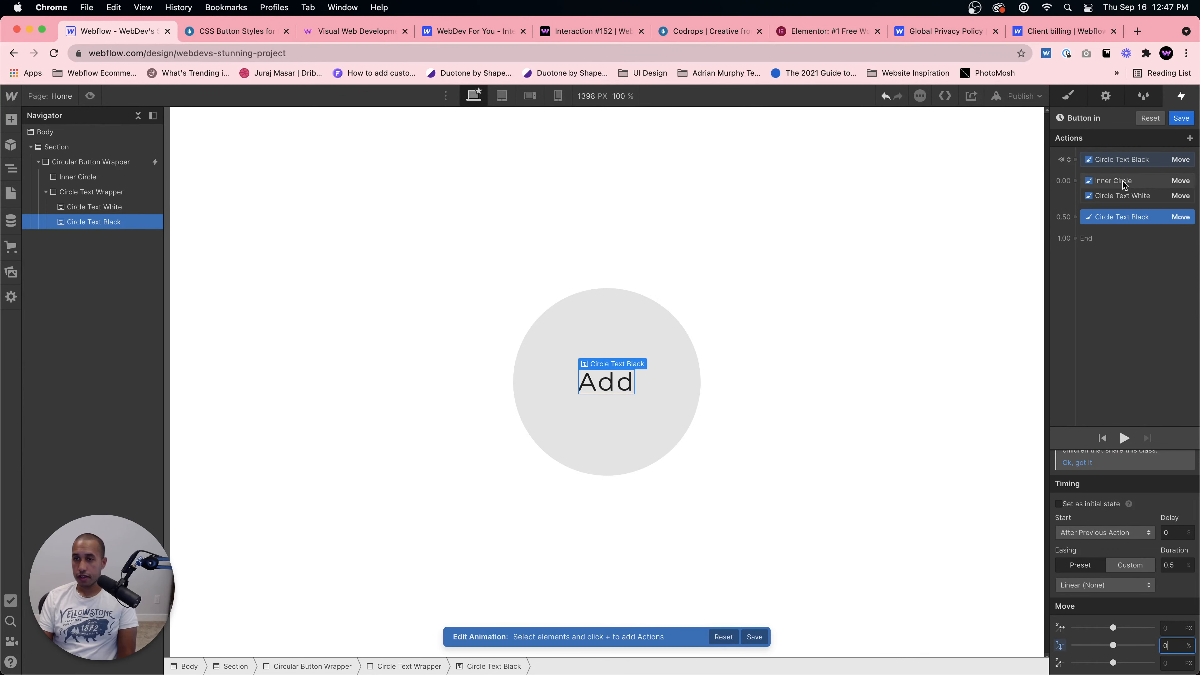
mouse_move(1116, 218)
mouse_down()
mouse_move(1116, 200)
mouse_move(1106, 227)
mouse_up()
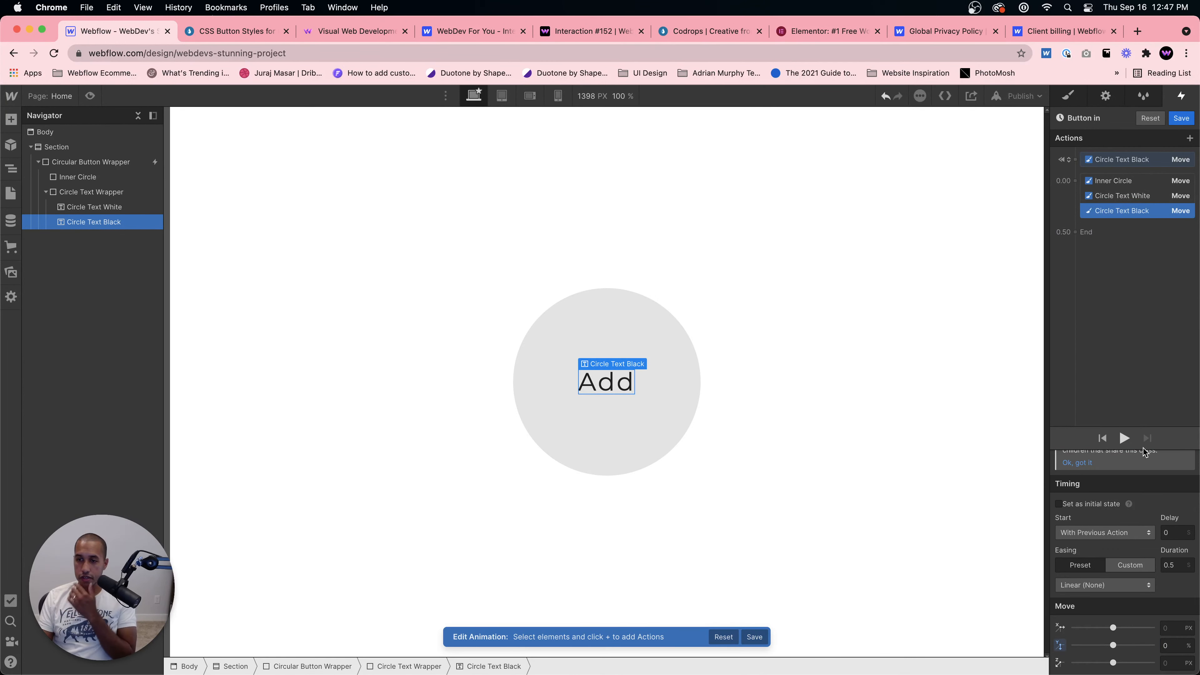
Step: Preview the hover animation and compare it with the Codrops demo Add button
click(1124, 437)
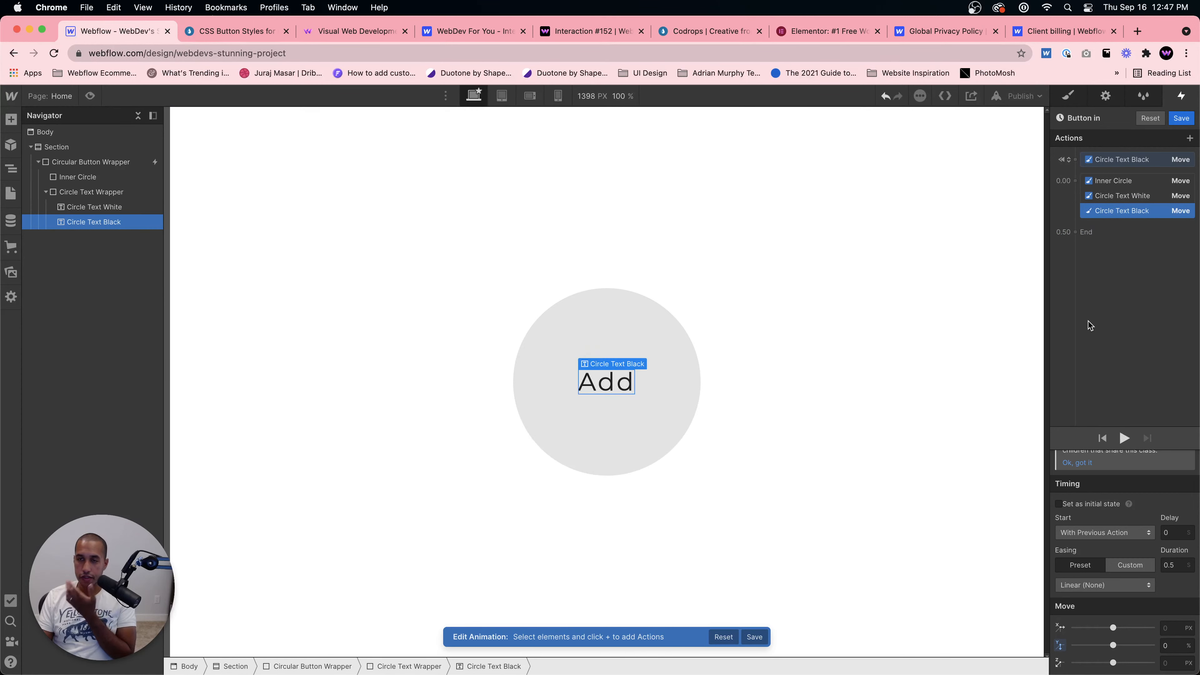
drag(1119, 211, 1119, 215)
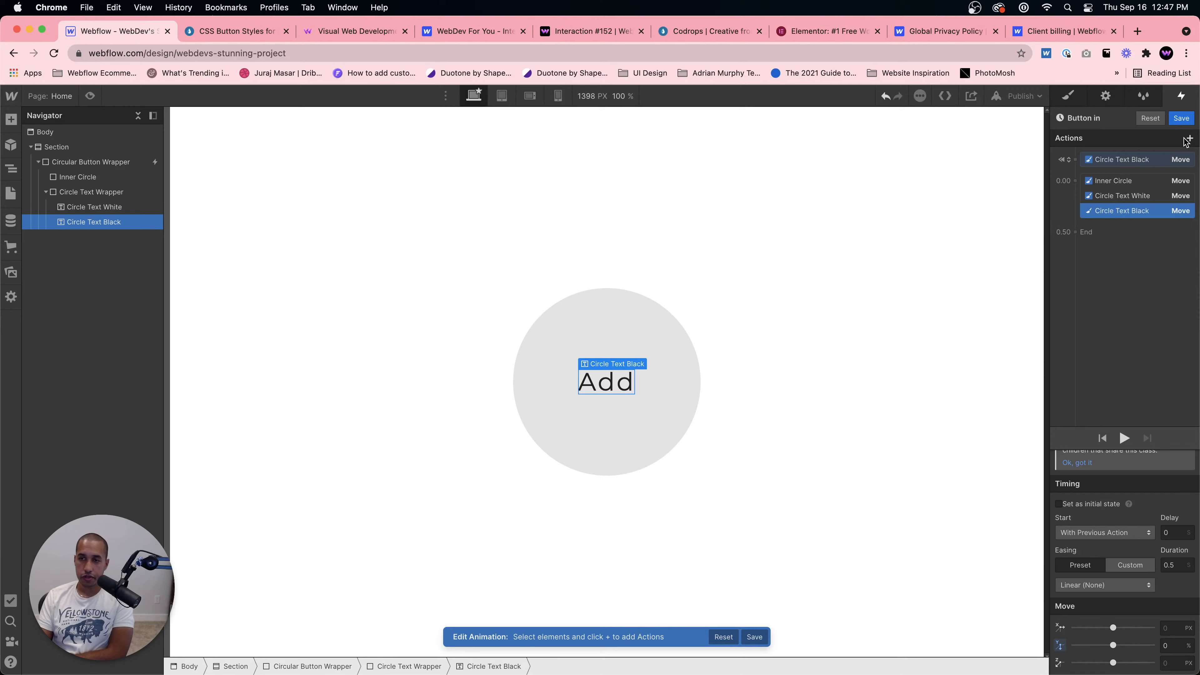
click(1124, 198)
click(1136, 213)
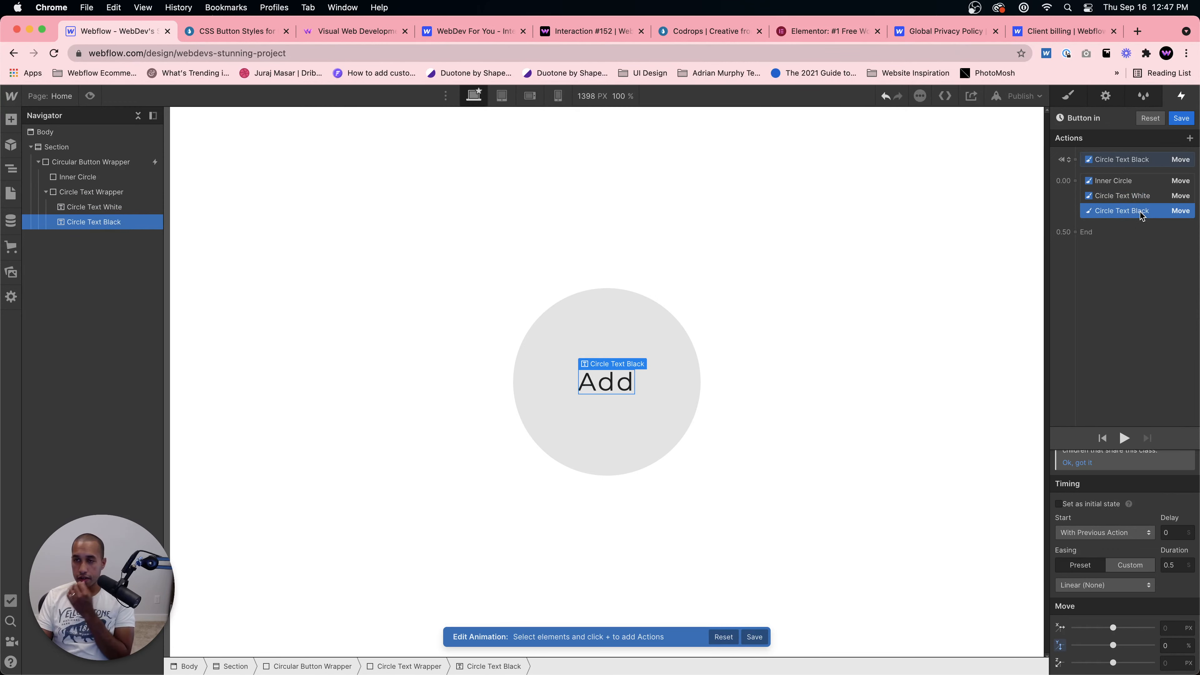
click(236, 32)
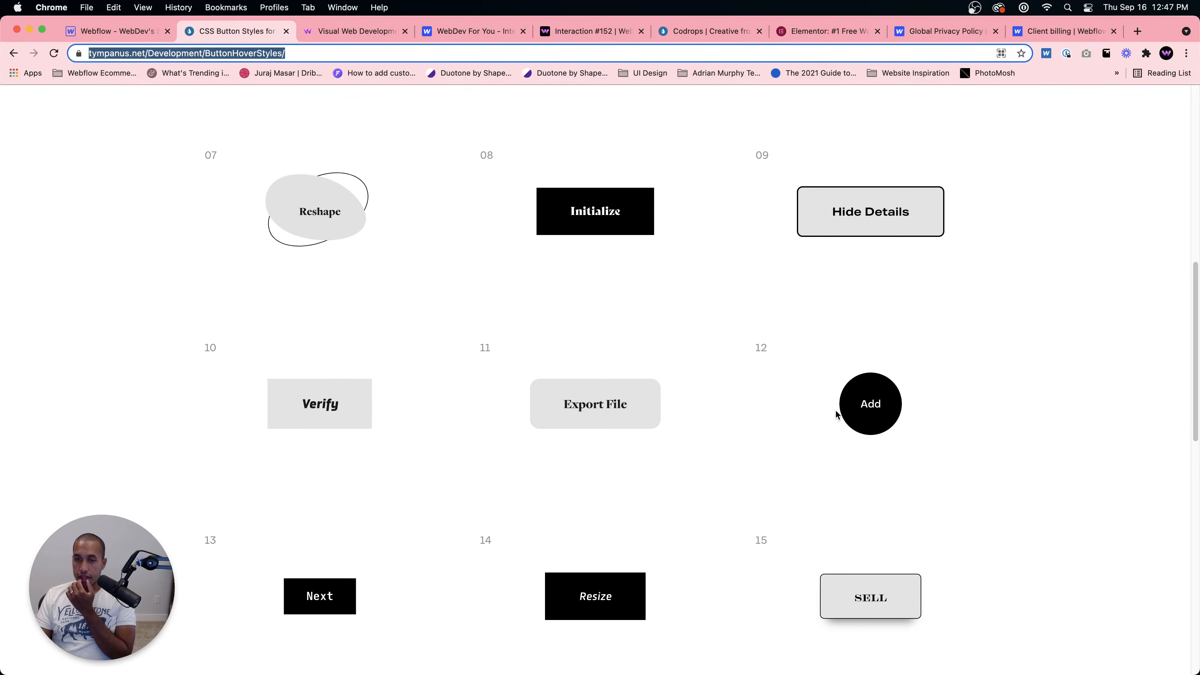
click(113, 31)
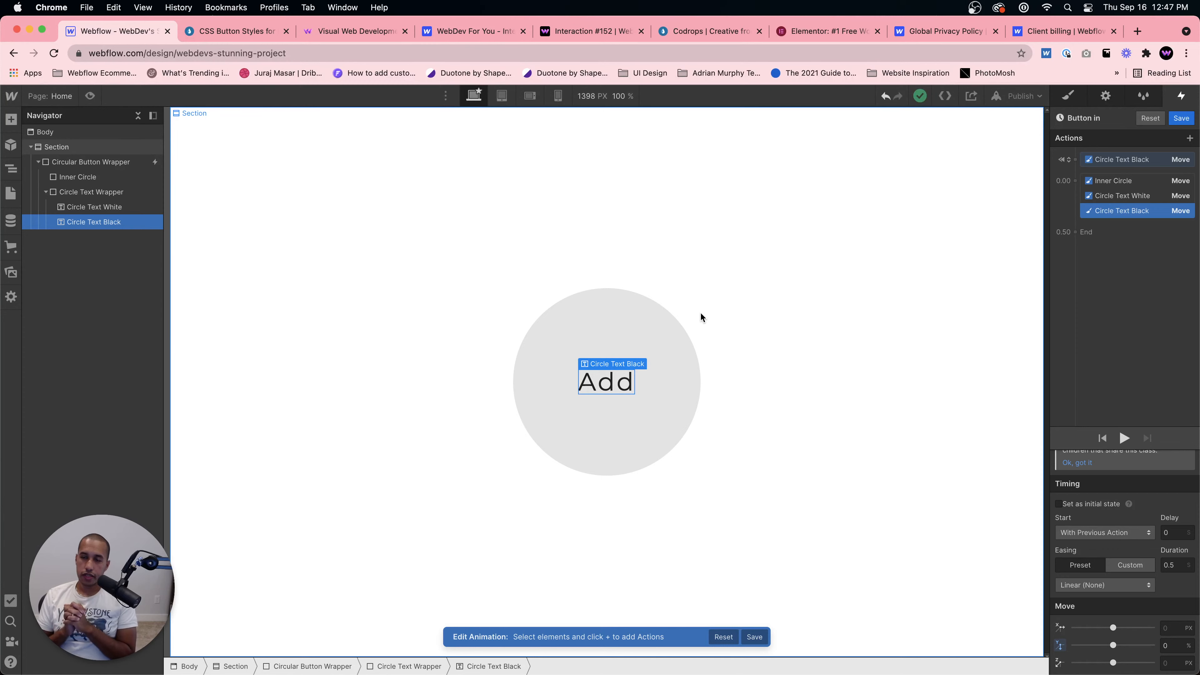
click(193, 31)
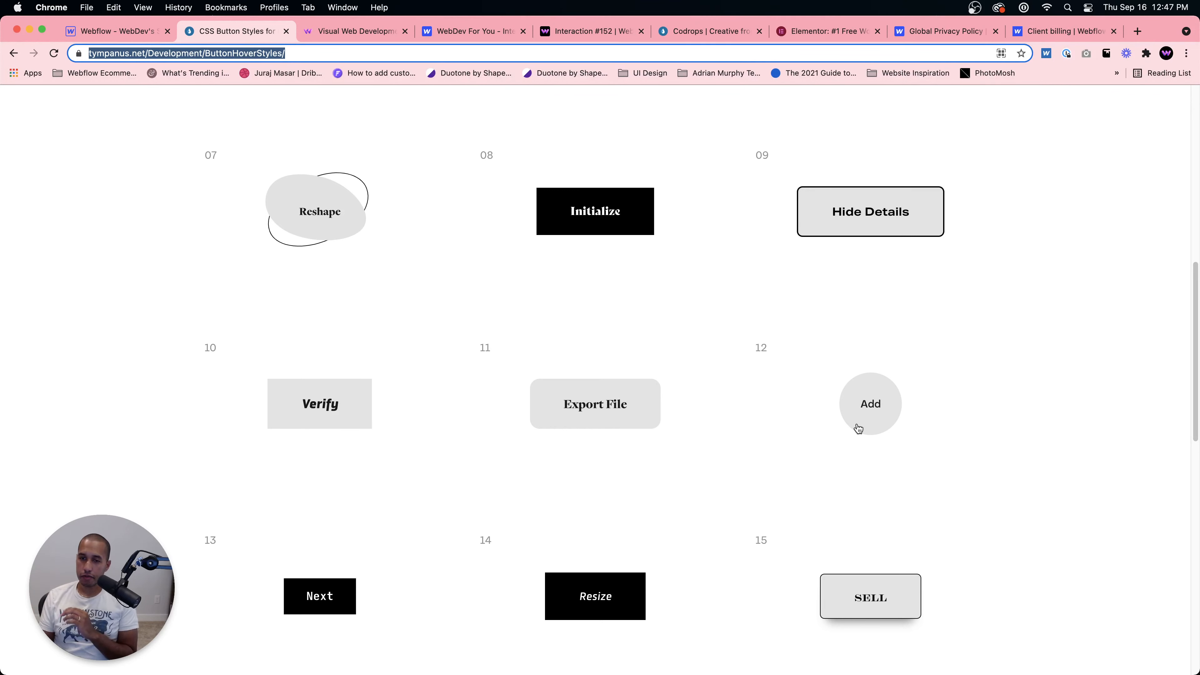
click(113, 31)
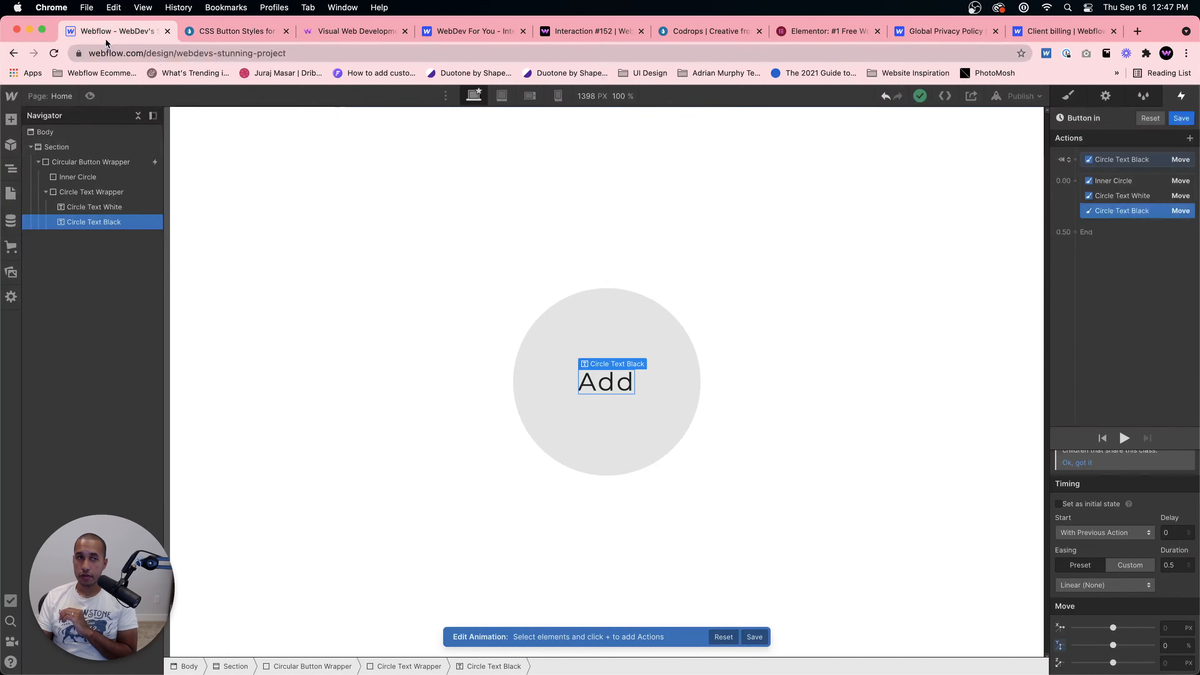
Step: Add a final Move action on Circle Text White moving it 100% along Y with a duration of 0
click(1128, 196)
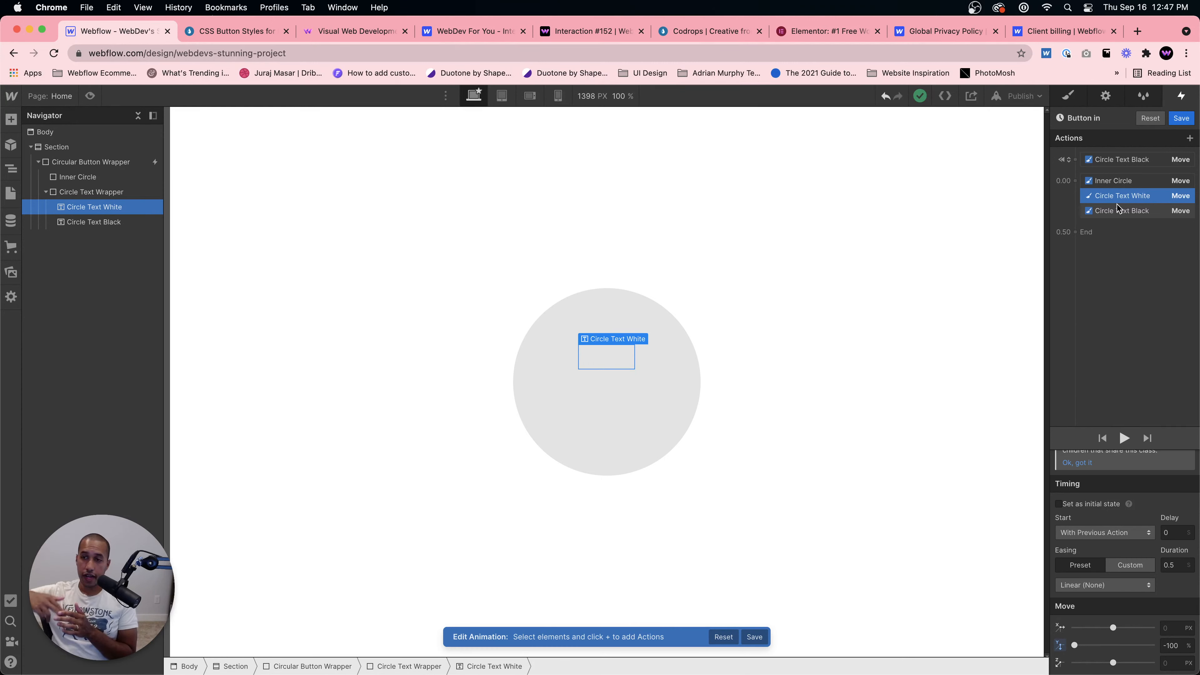
mouse_move(1116, 204)
mouse_down()
mouse_move(1096, 214)
mouse_move(1108, 223)
mouse_up()
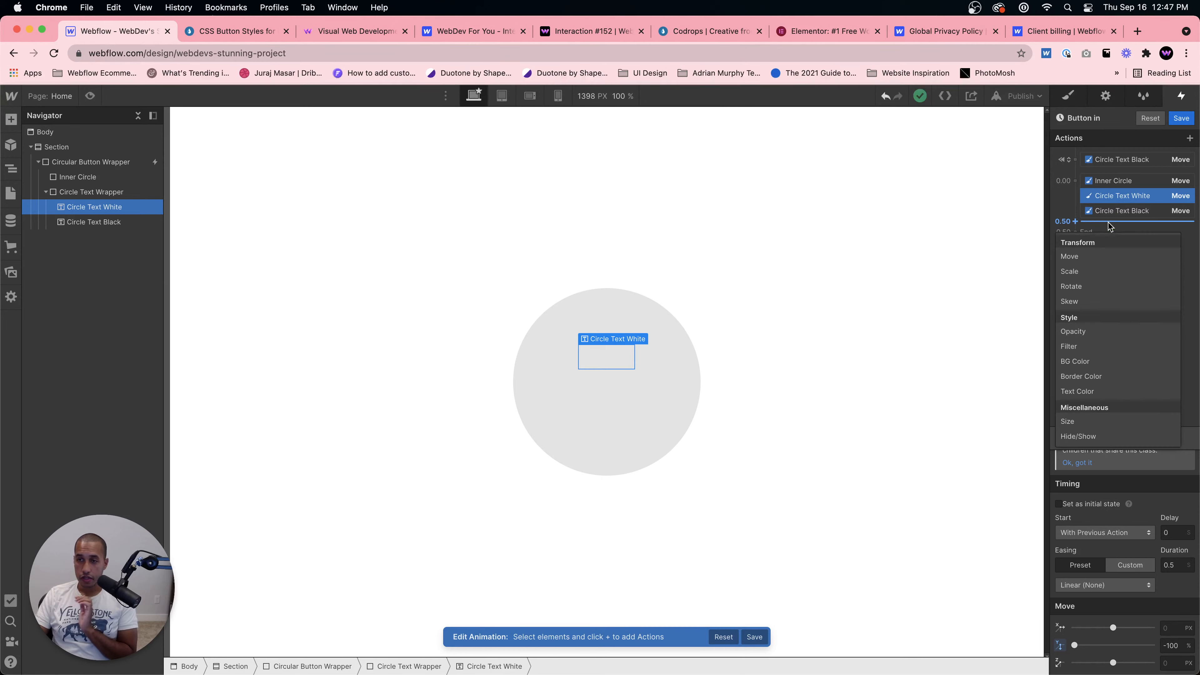
click(1092, 261)
click(1174, 645)
text(100%)
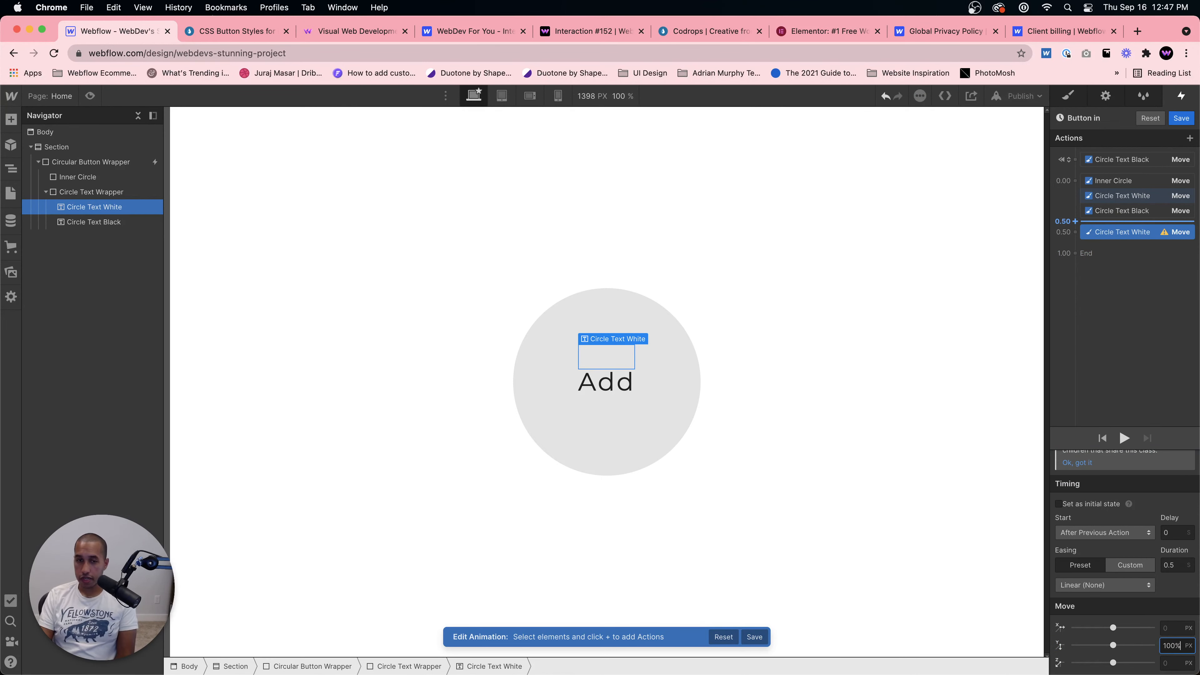
key(Return)
click(1172, 565)
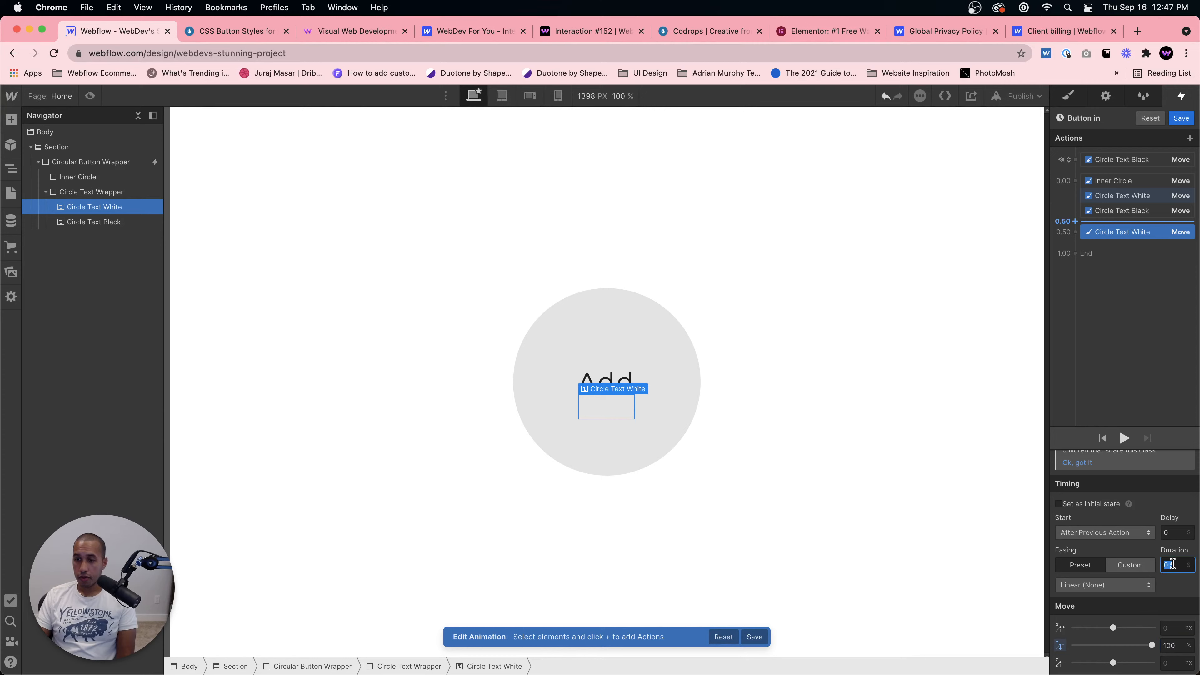
text(0)
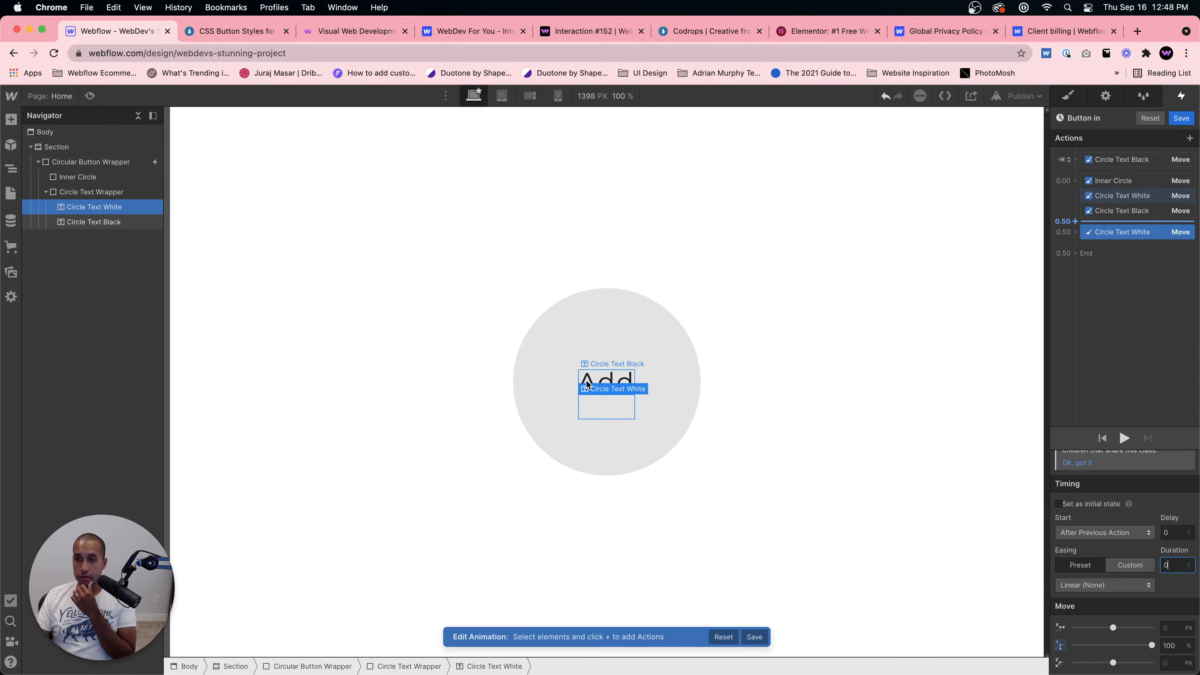
Step: Compare the result with the Codrops demo and preview the page
click(221, 32)
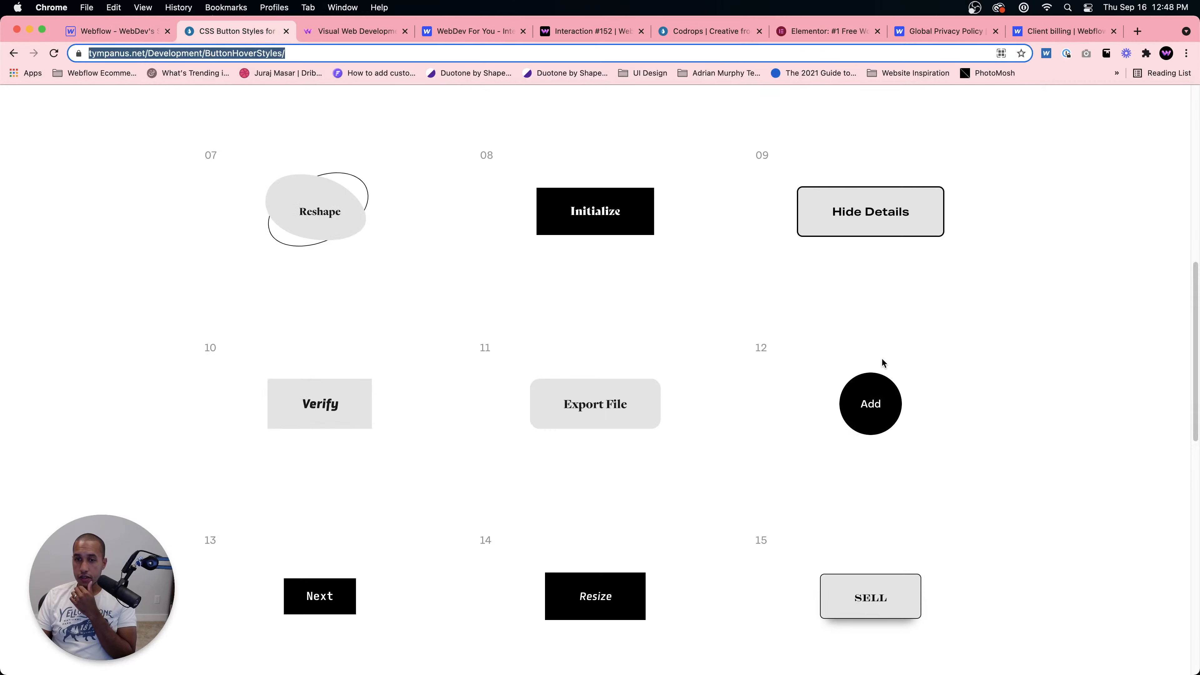
click(153, 34)
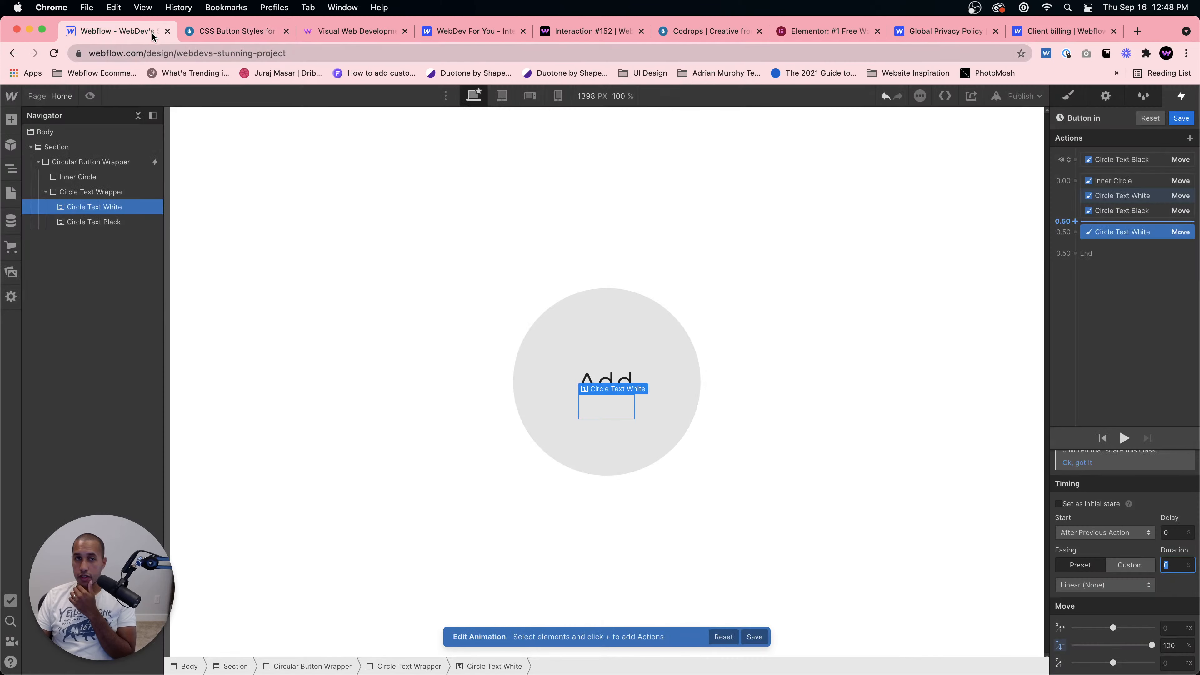
click(204, 38)
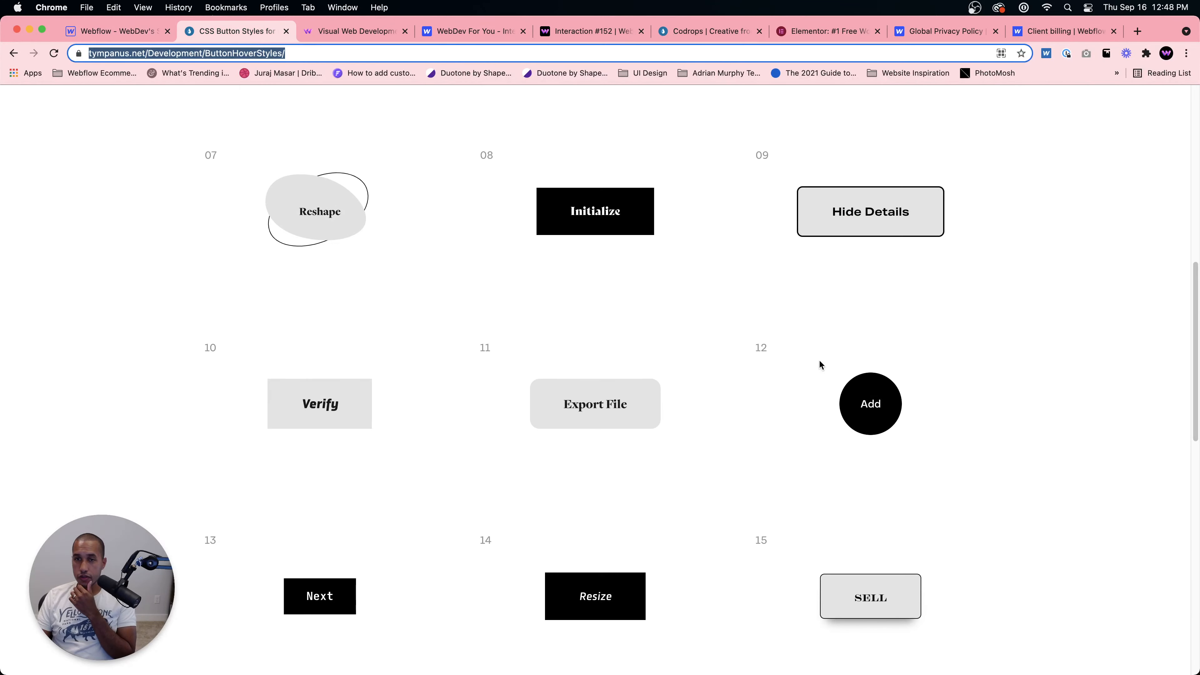
click(146, 34)
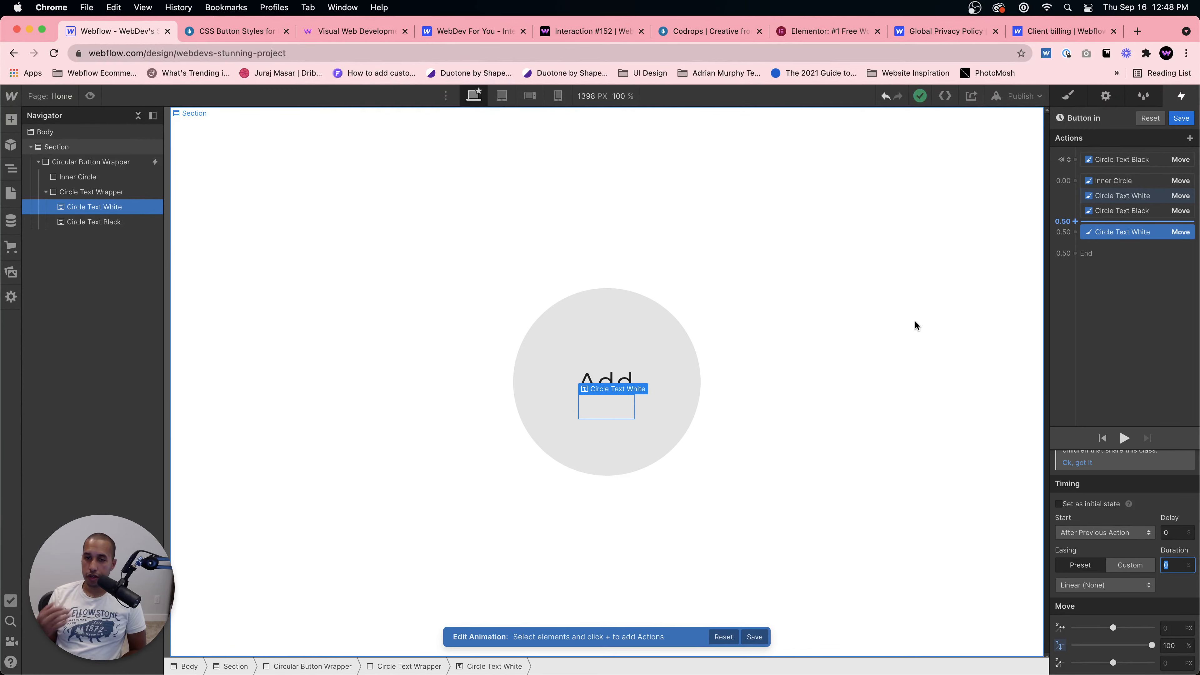
key(super+shift+p)
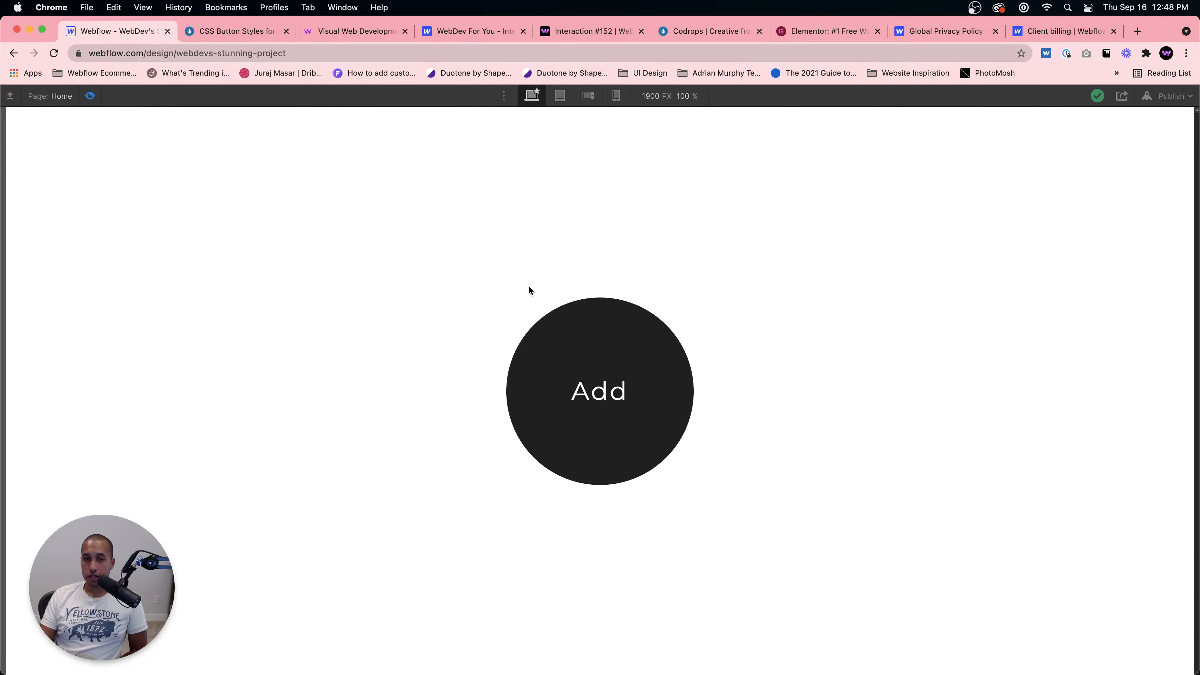
click(90, 96)
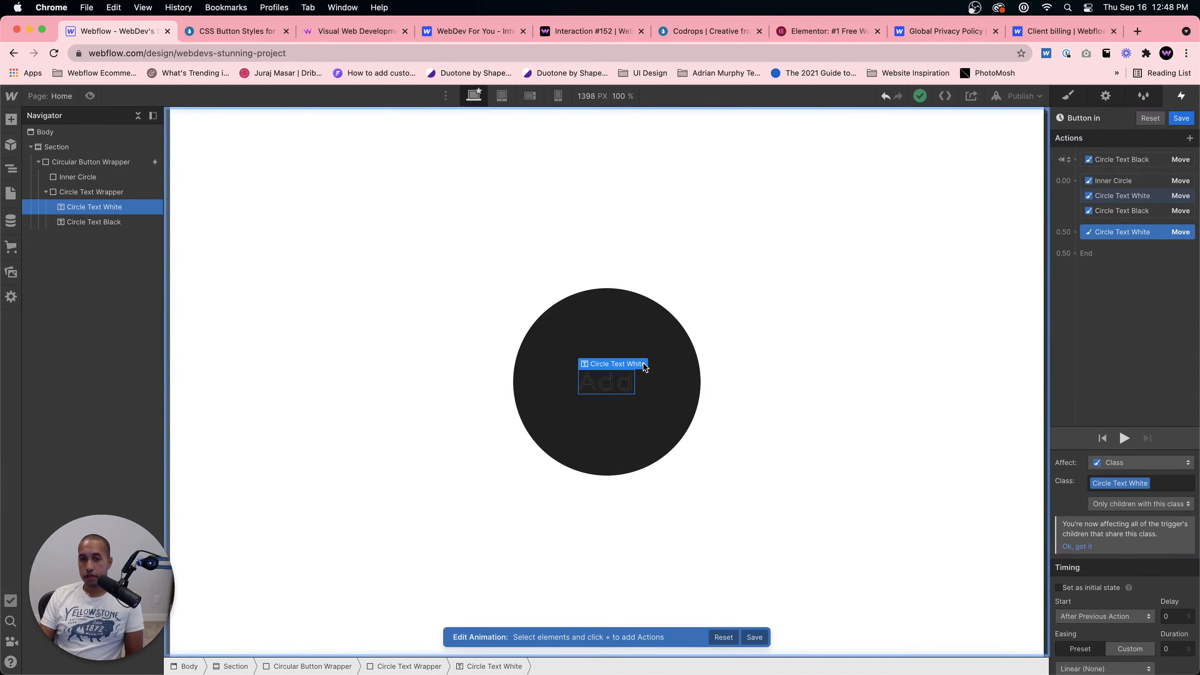
Step: Select the Inner Circle, Circle Text White and Circle Text Black moves together and set their duration to 0.3
click(1153, 180)
shift+click(1143, 211)
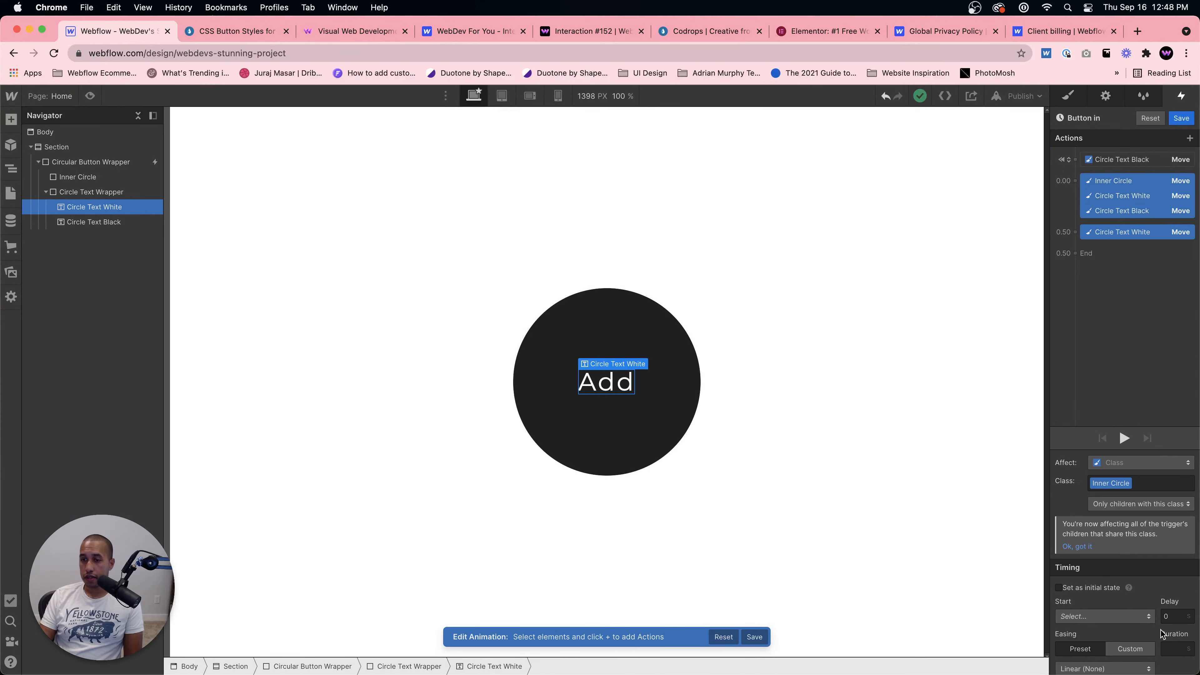
scroll(1126, 593, down, 3)
click(1176, 582)
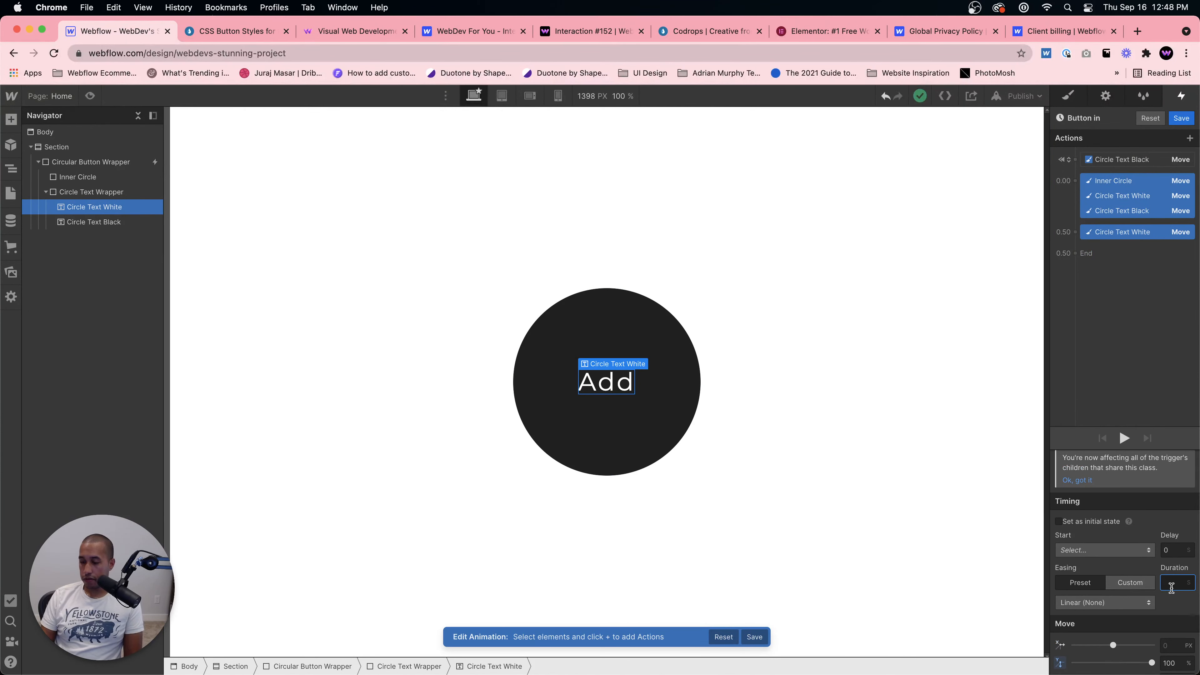
text(0.3)
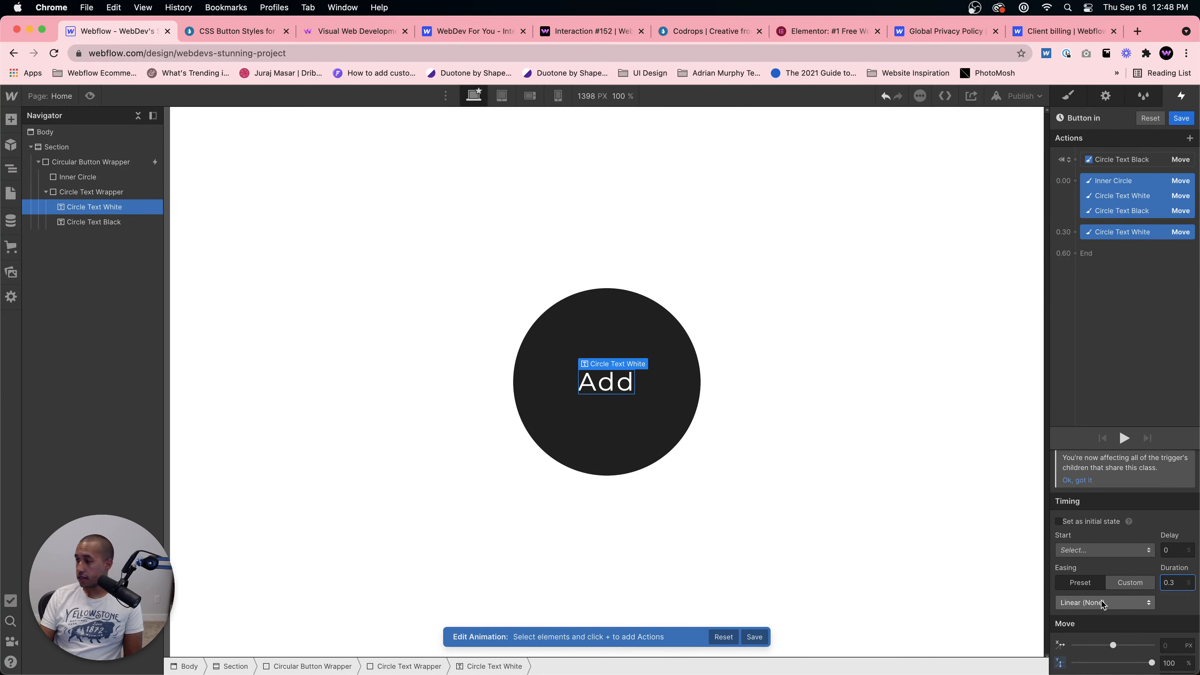
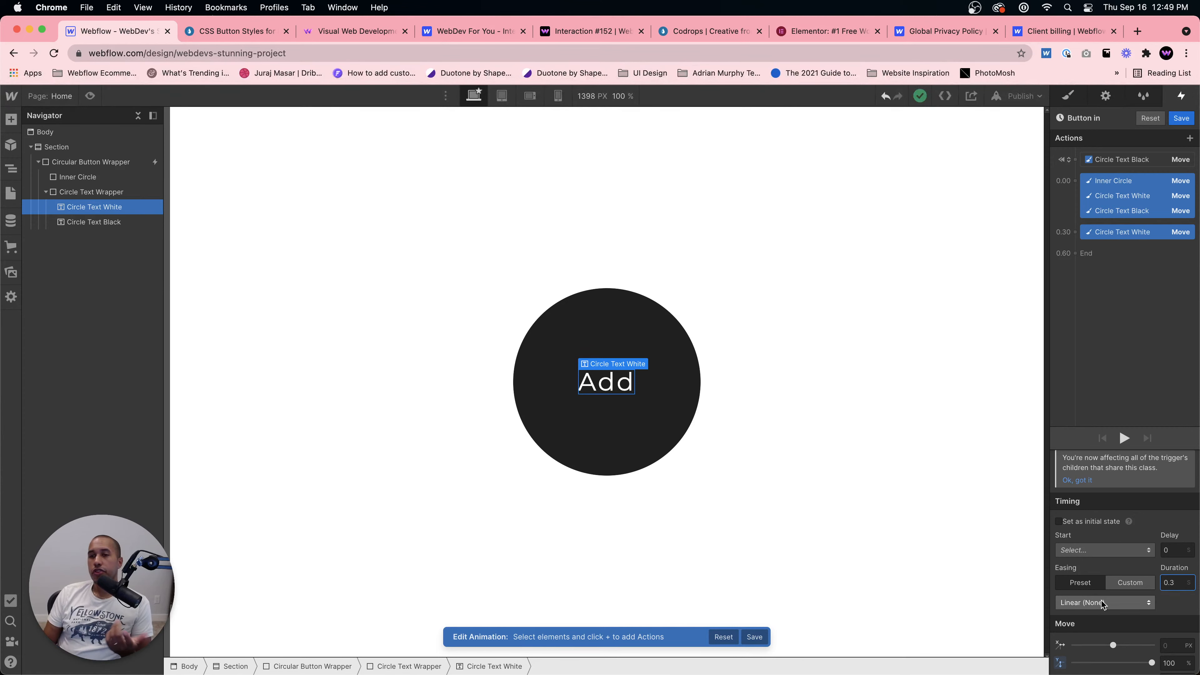
Step: Turn off Set as initial state for Circle Text Black's first Move action
click(1136, 243)
click(1125, 200)
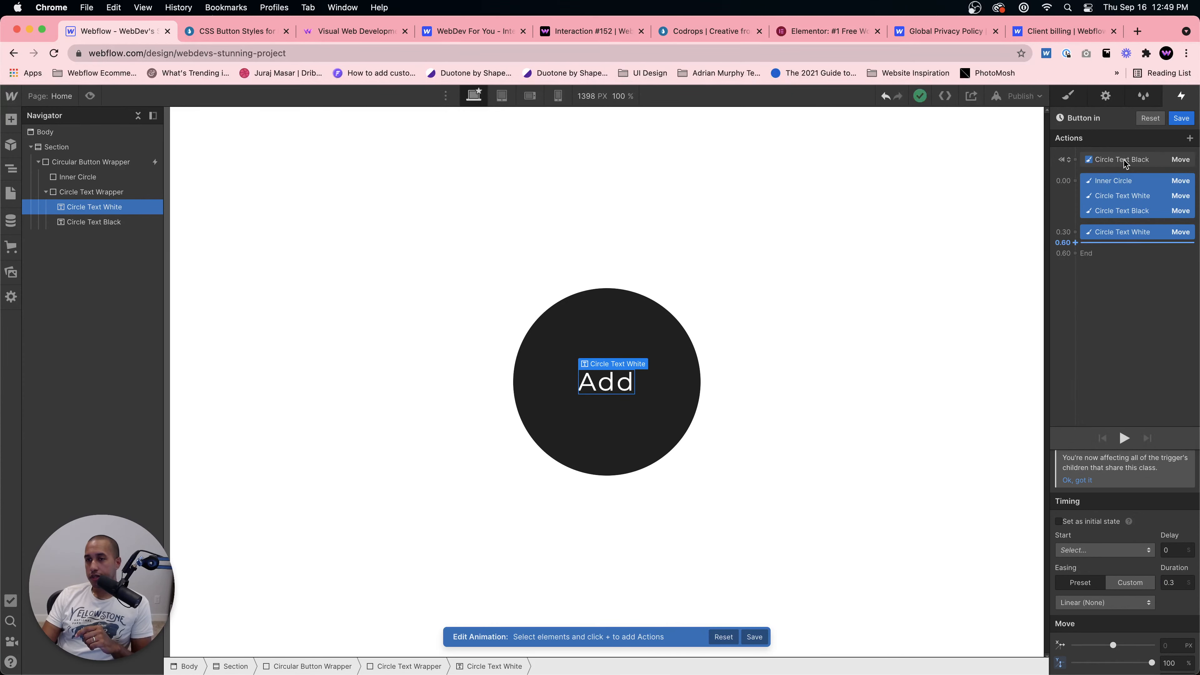
click(1125, 163)
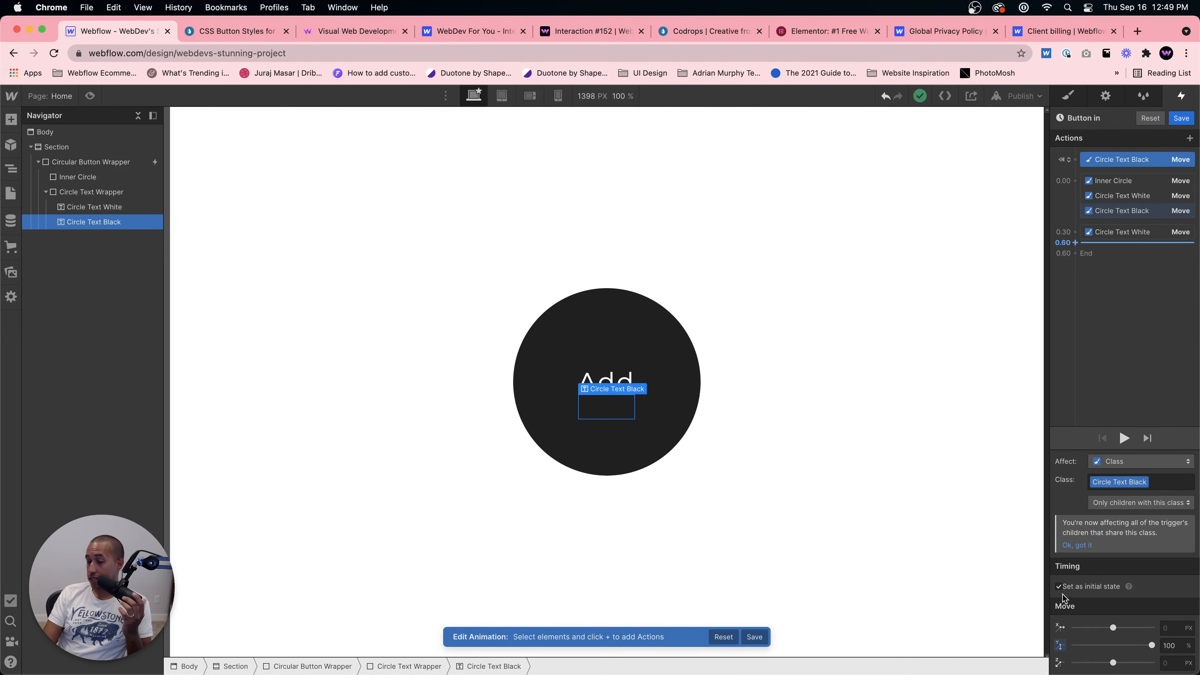
click(1059, 587)
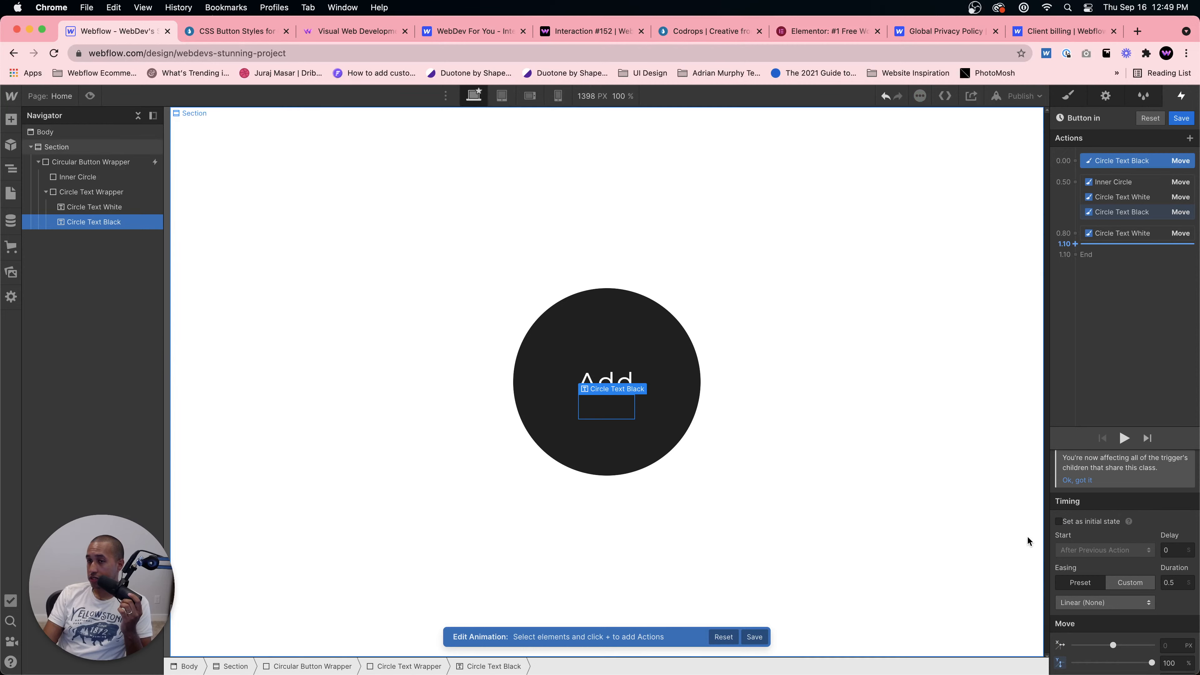
Step: Preview the page and hover over the Add button to check the effect
click(92, 96)
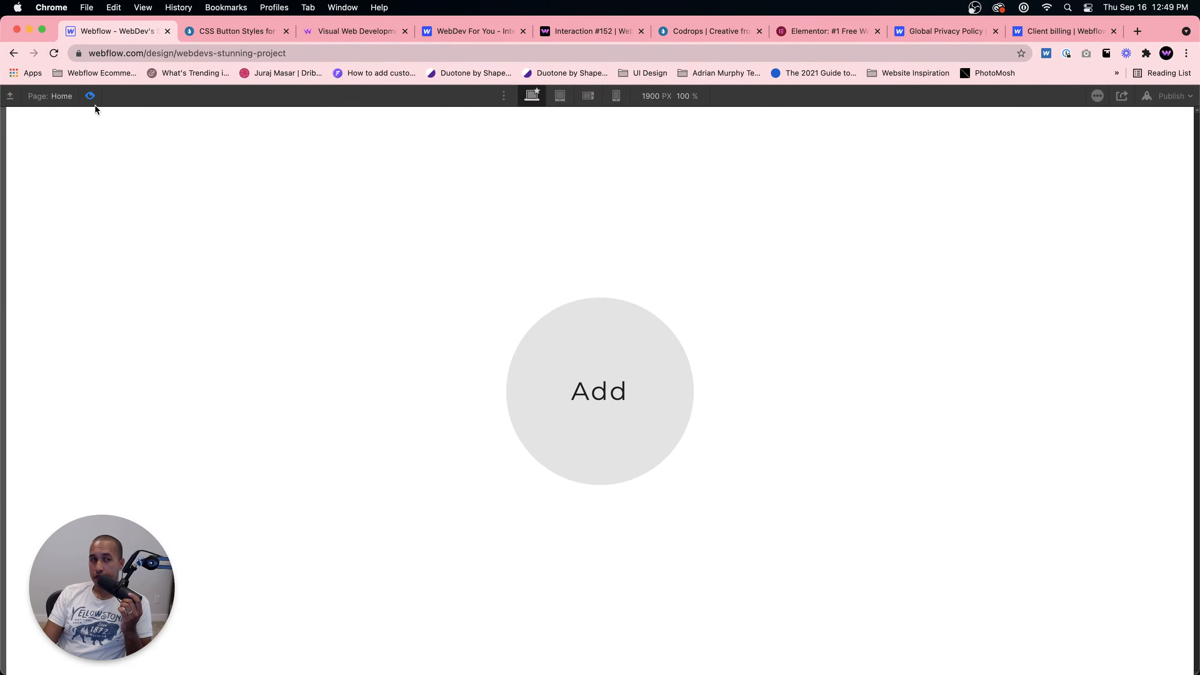
click(91, 96)
click(90, 97)
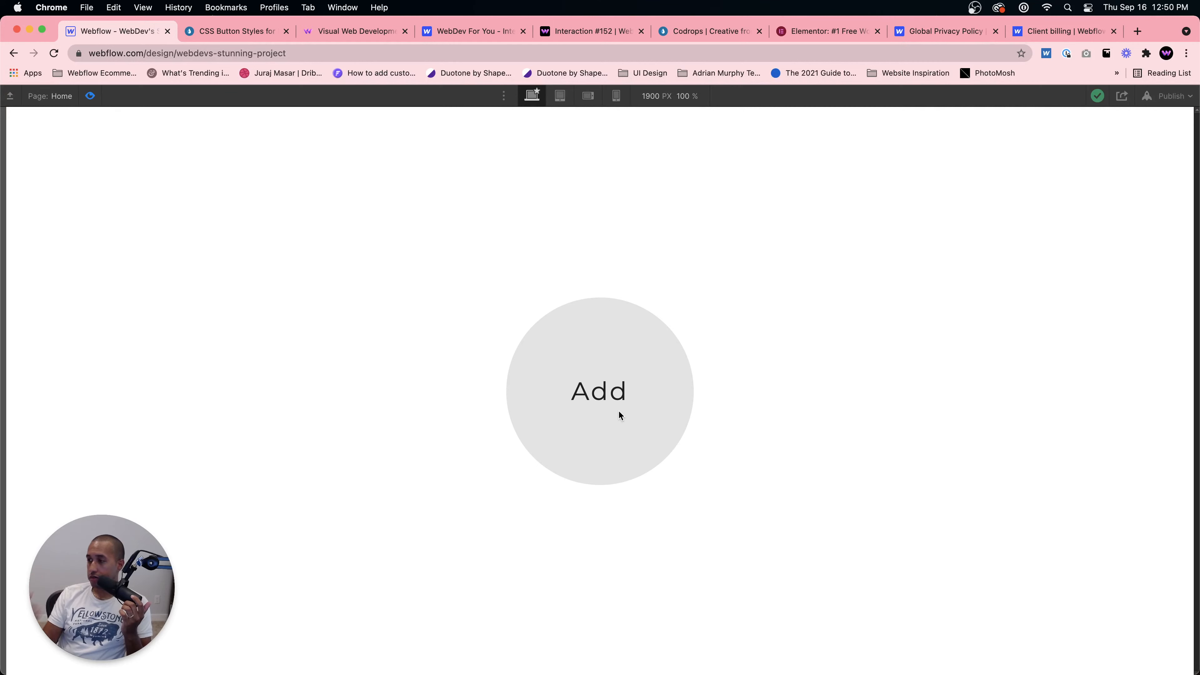
click(90, 96)
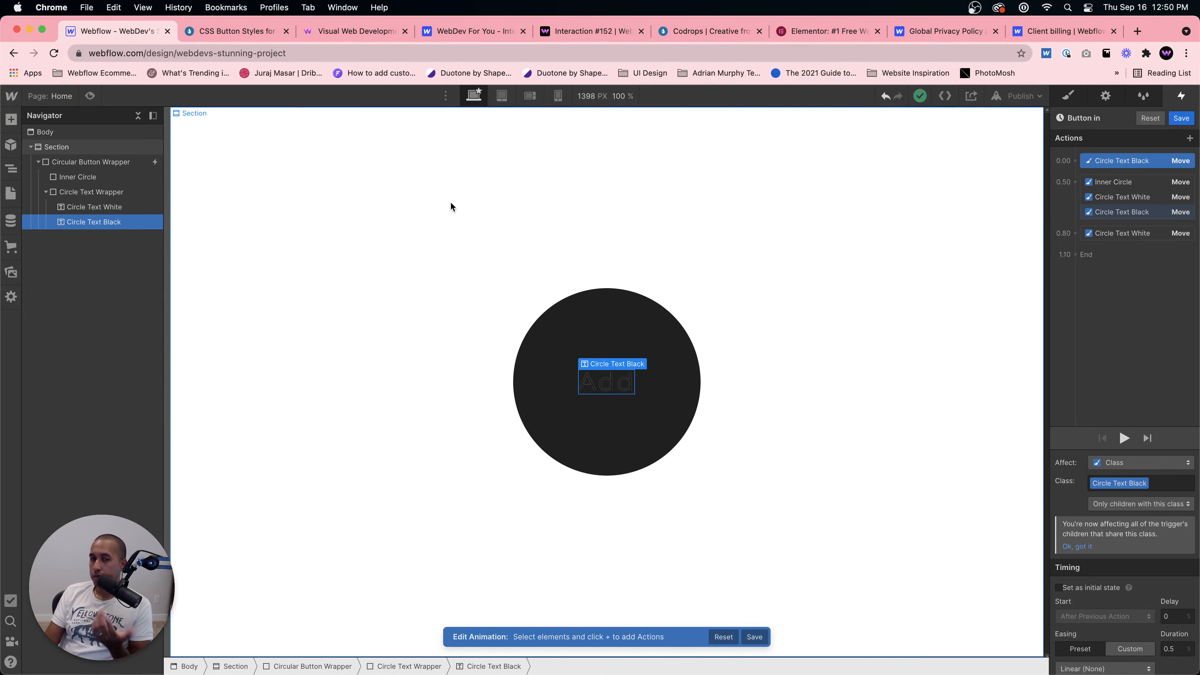
Step: Offset the absolutely positioned Circle Text Black 100% from the top with 0% left and right
click(614, 390)
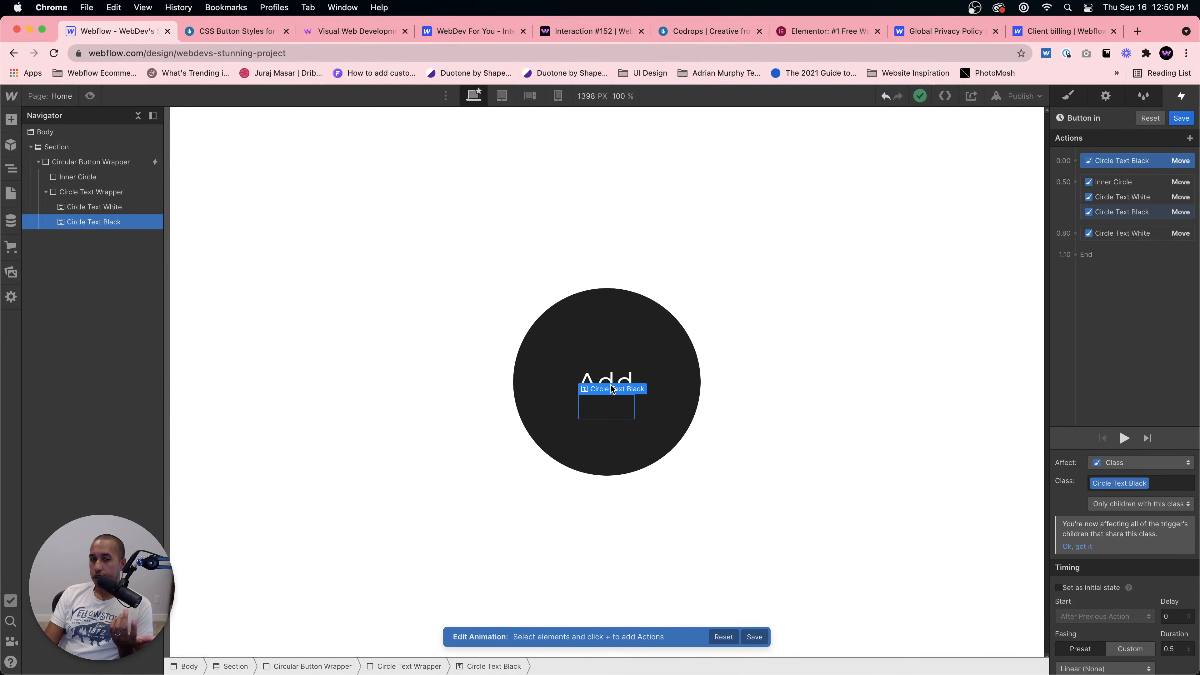
click(601, 388)
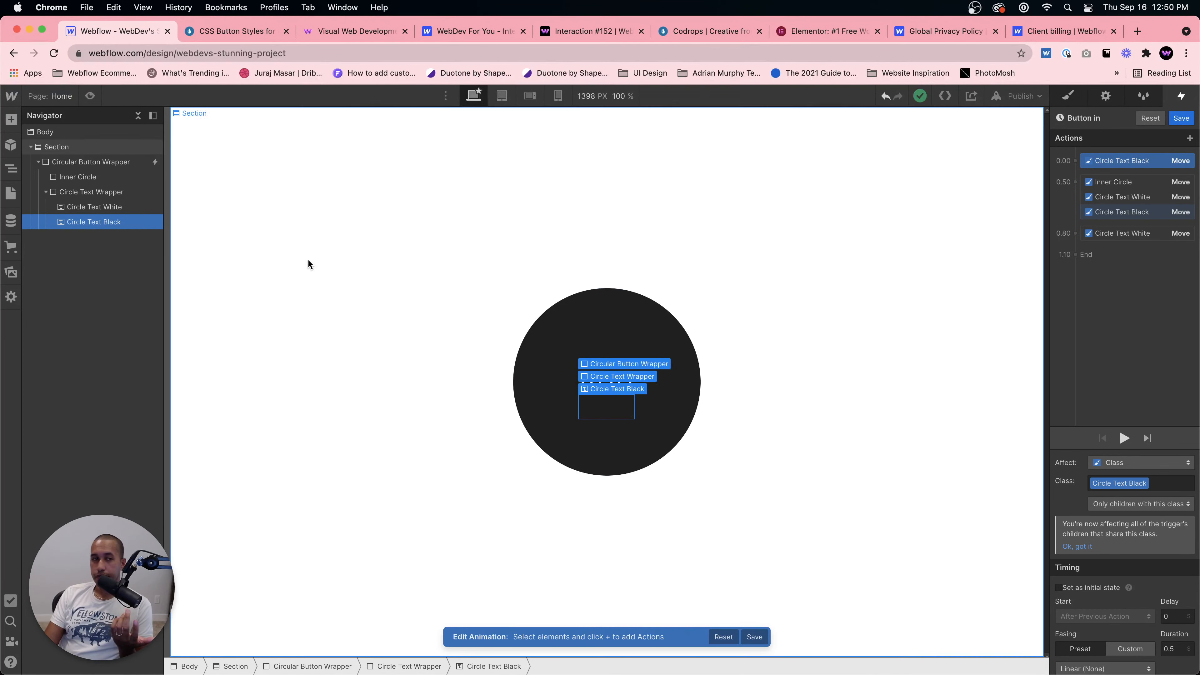
click(1066, 97)
scroll(1165, 519, down, 4)
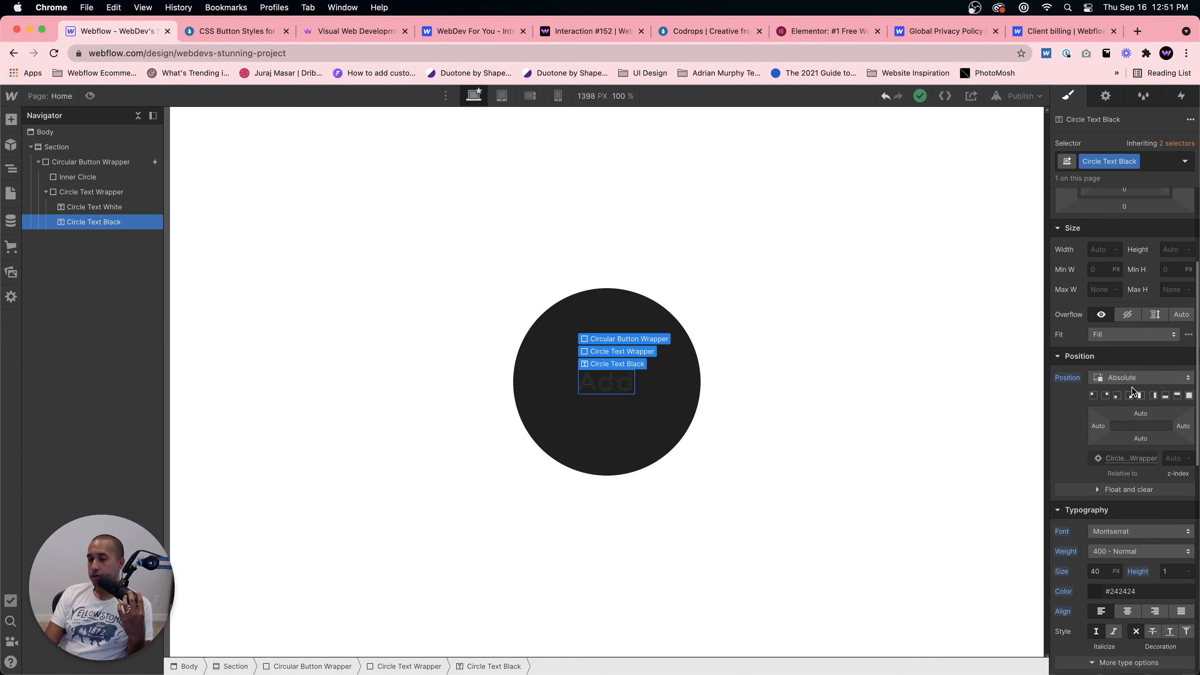
click(1167, 398)
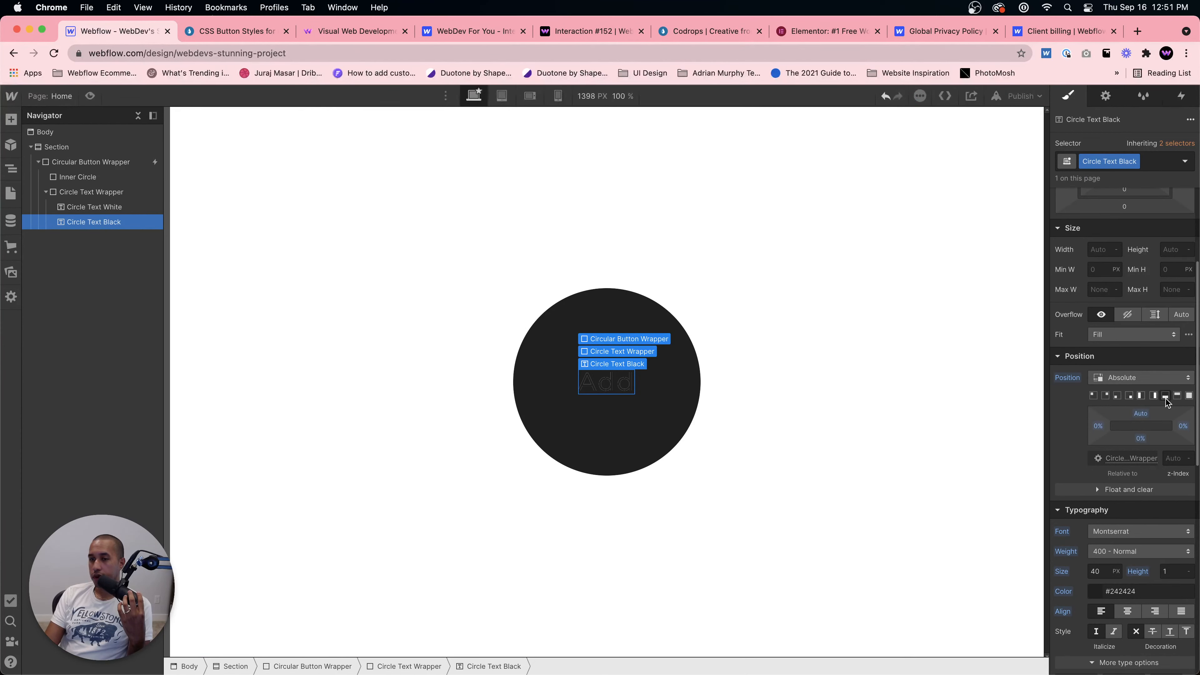
click(1141, 438)
text(100)
key(Return)
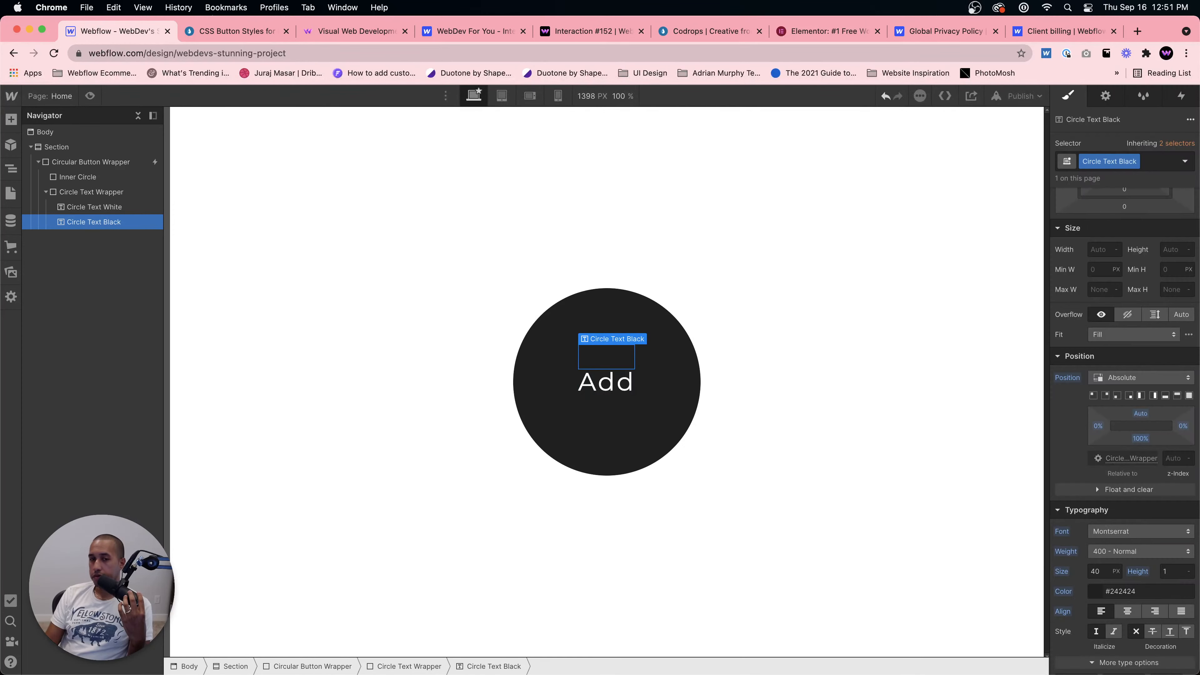
click(1140, 413)
text(100)
key(Return)
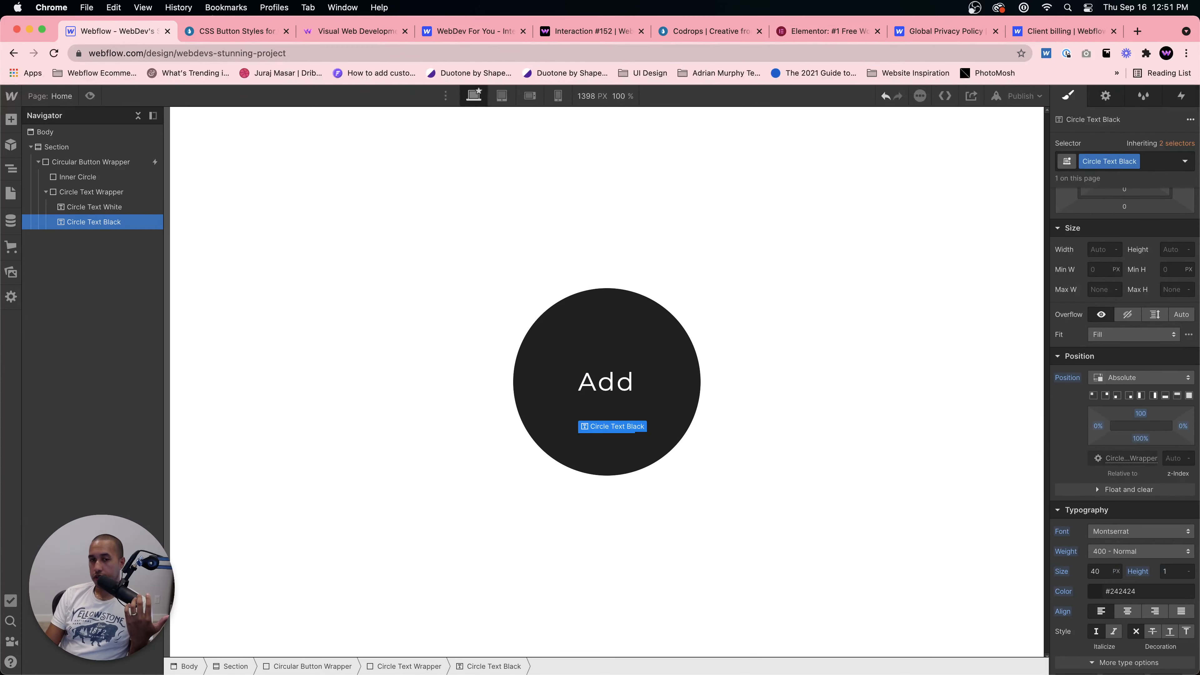
alt+click(1140, 439)
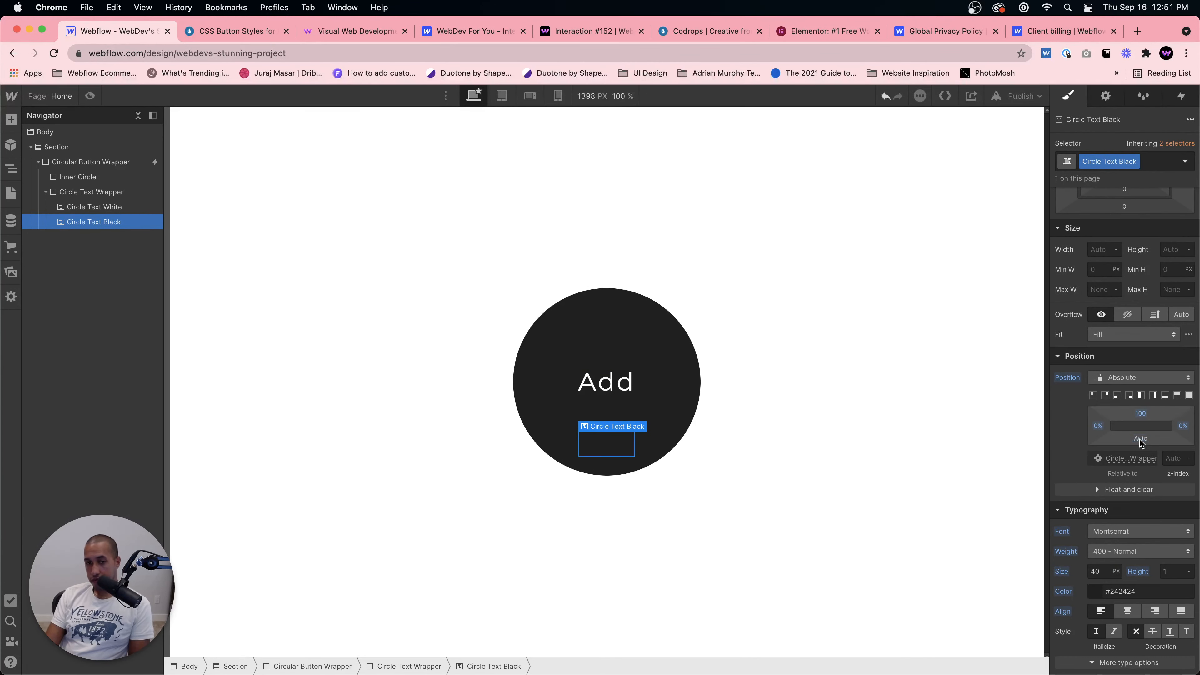
click(1141, 413)
text(100)
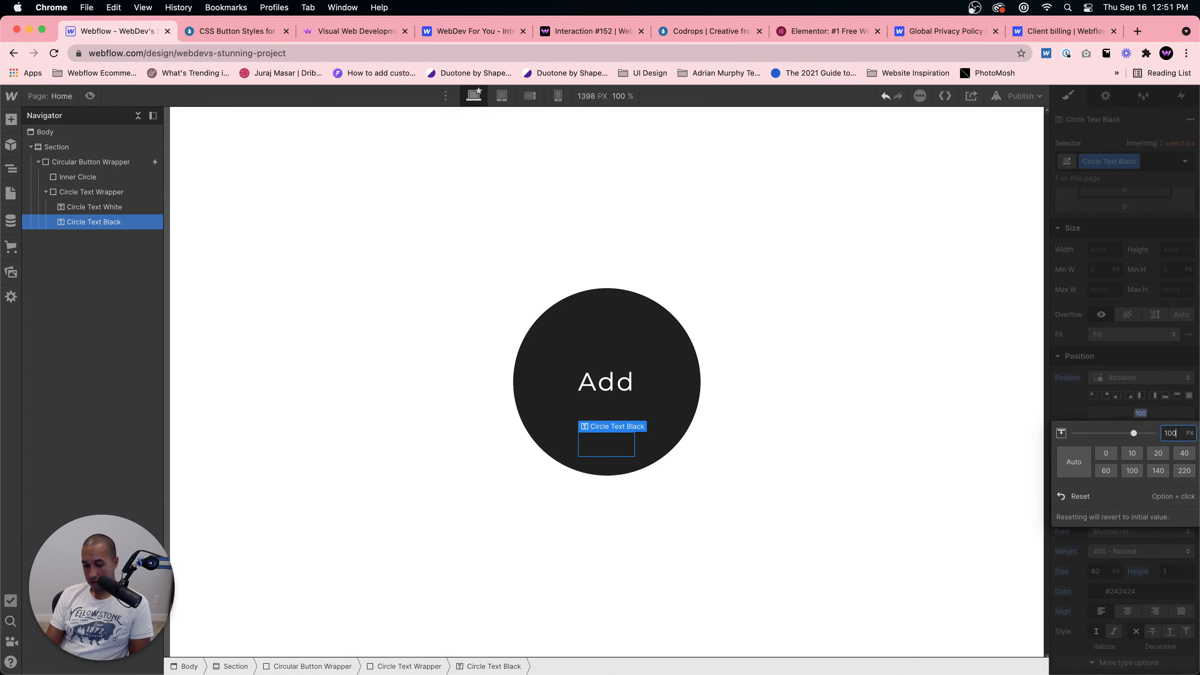
key(Return)
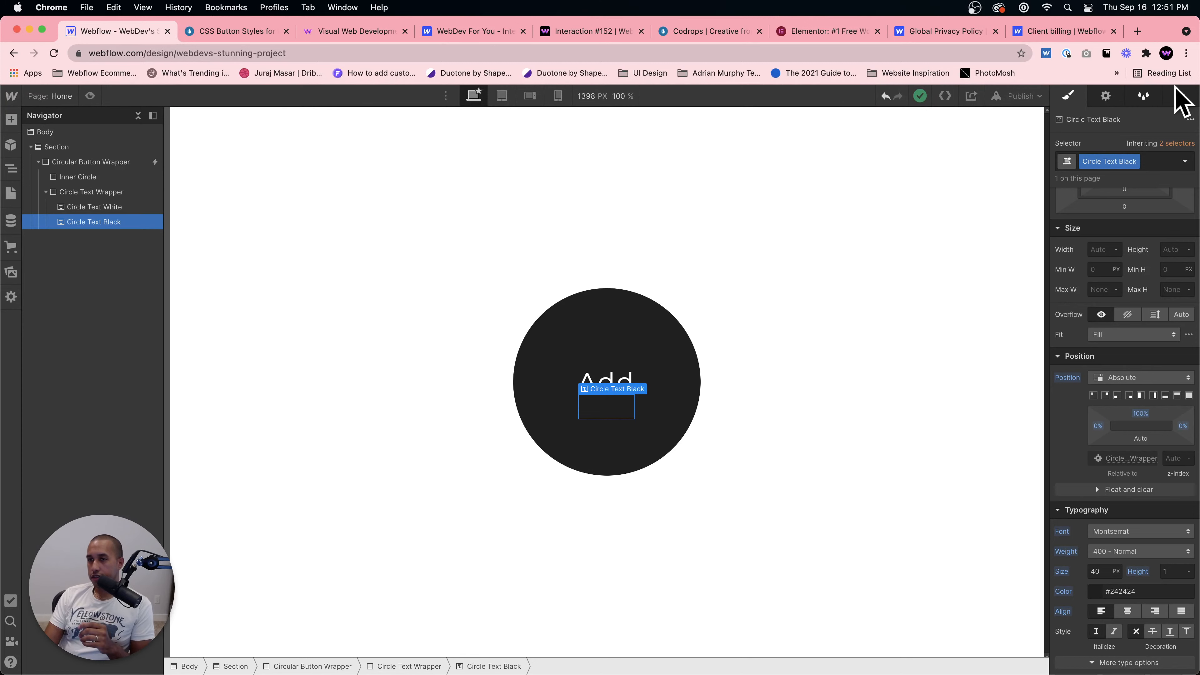
Step: Reset Circle Text Black's top, left and right position offsets to auto
click(1181, 96)
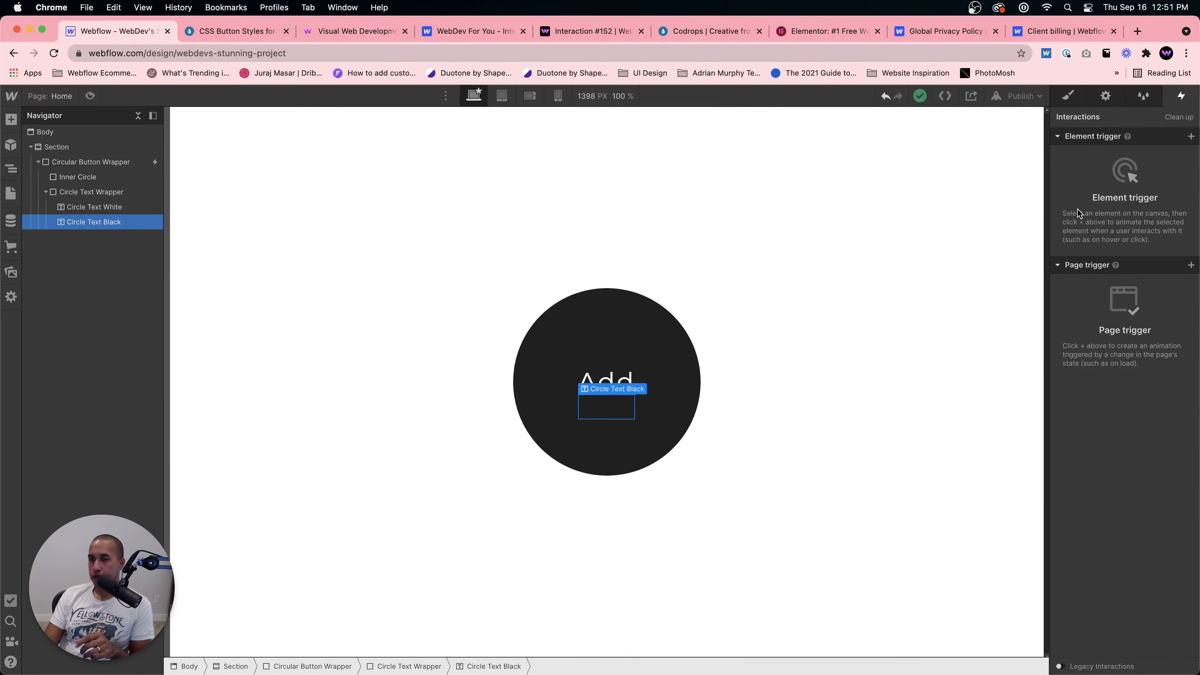
key(s)
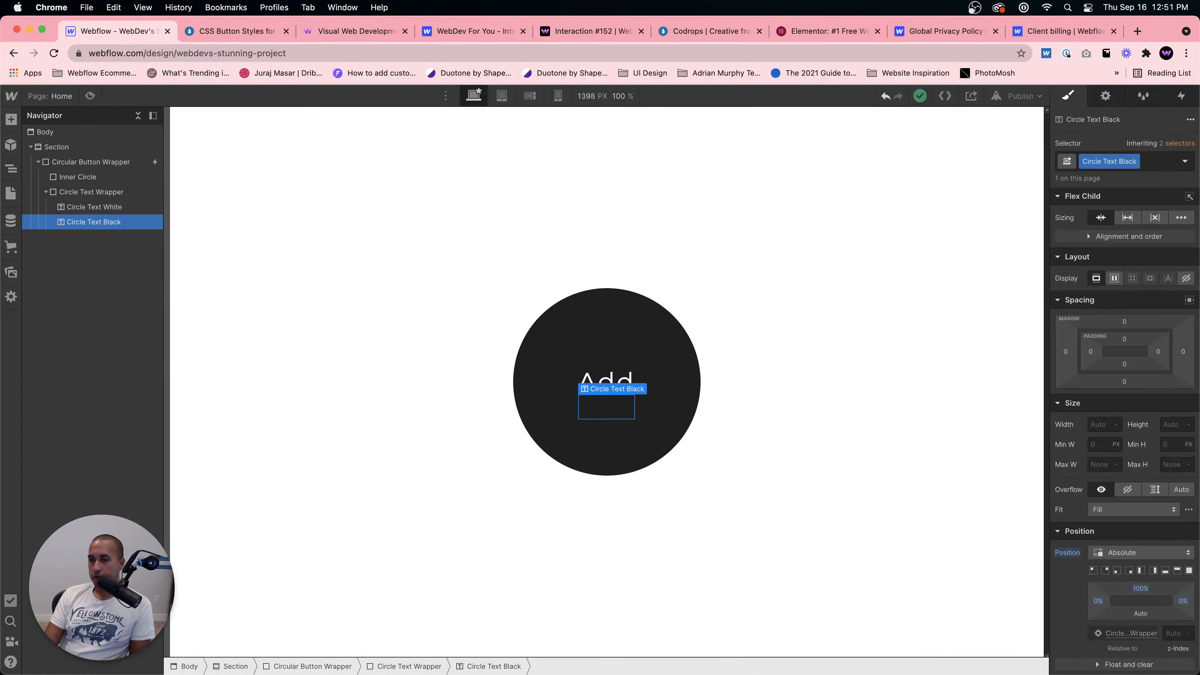
alt+click(1145, 590)
alt+click(1100, 600)
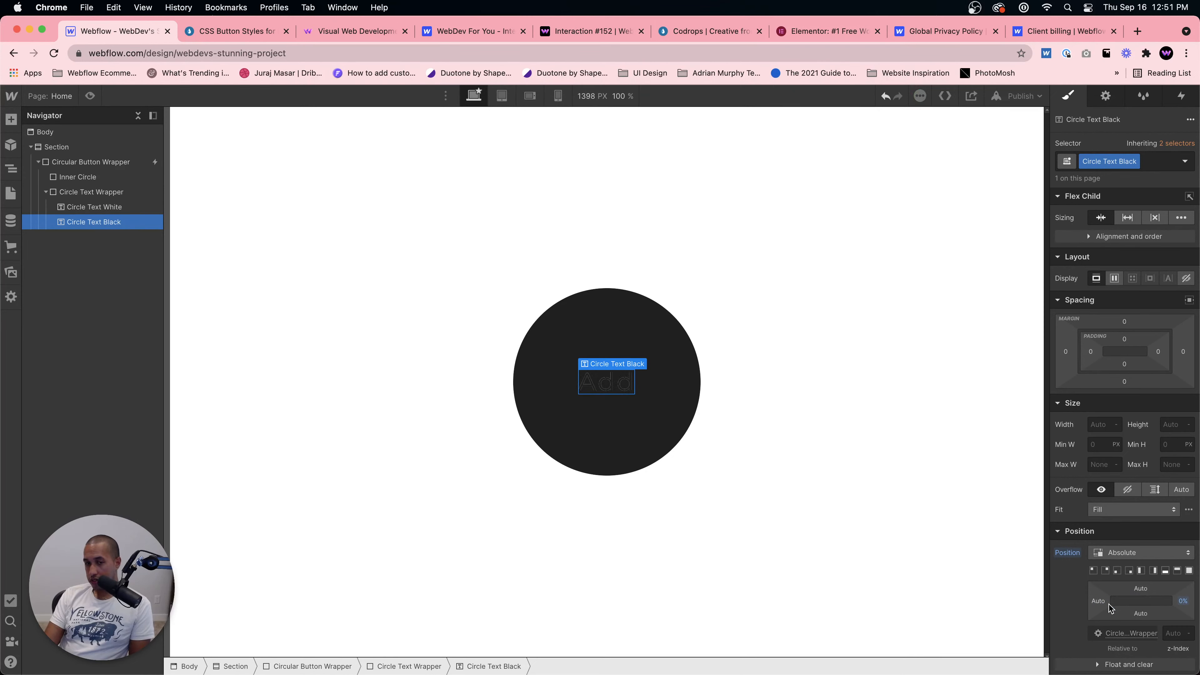
alt+click(1186, 603)
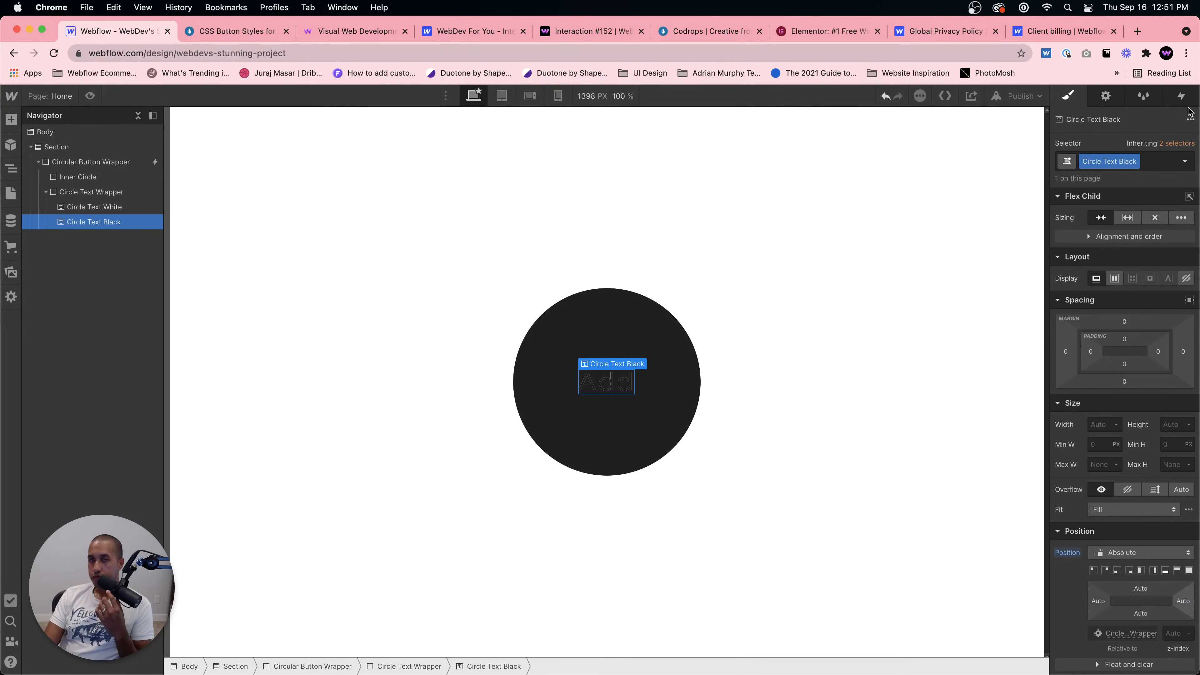
Step: Reopen the Button in hover animation and set Circle Text Black's first Move back as initial state
click(139, 161)
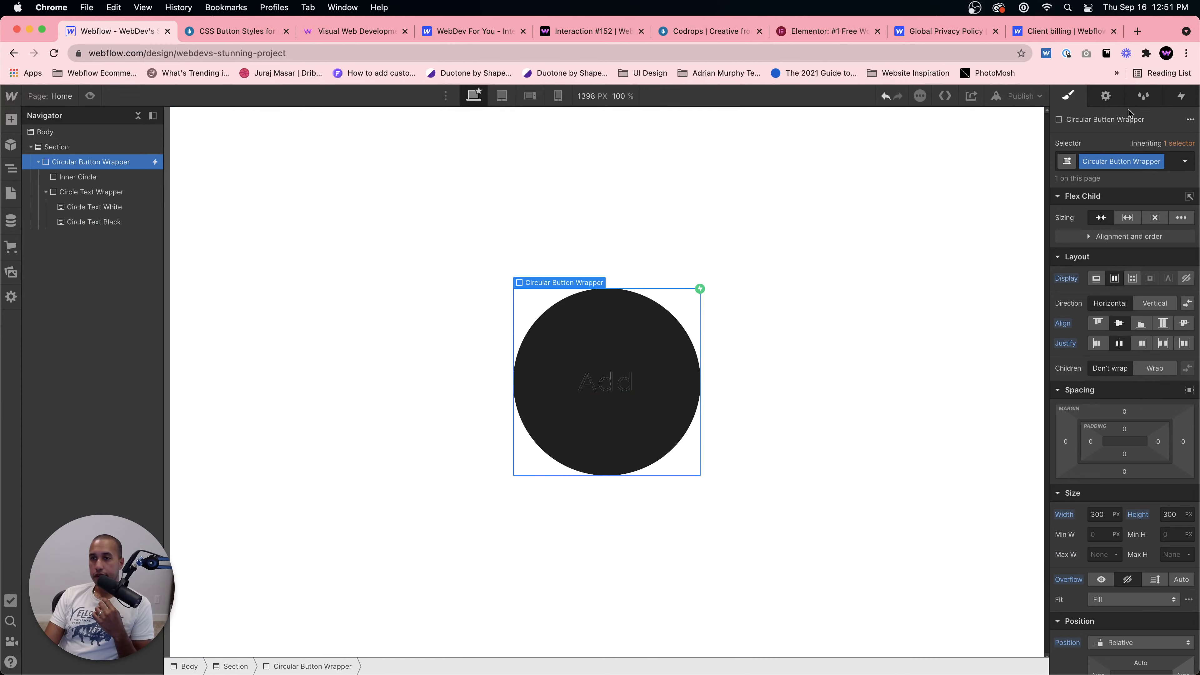
click(1180, 96)
click(1105, 148)
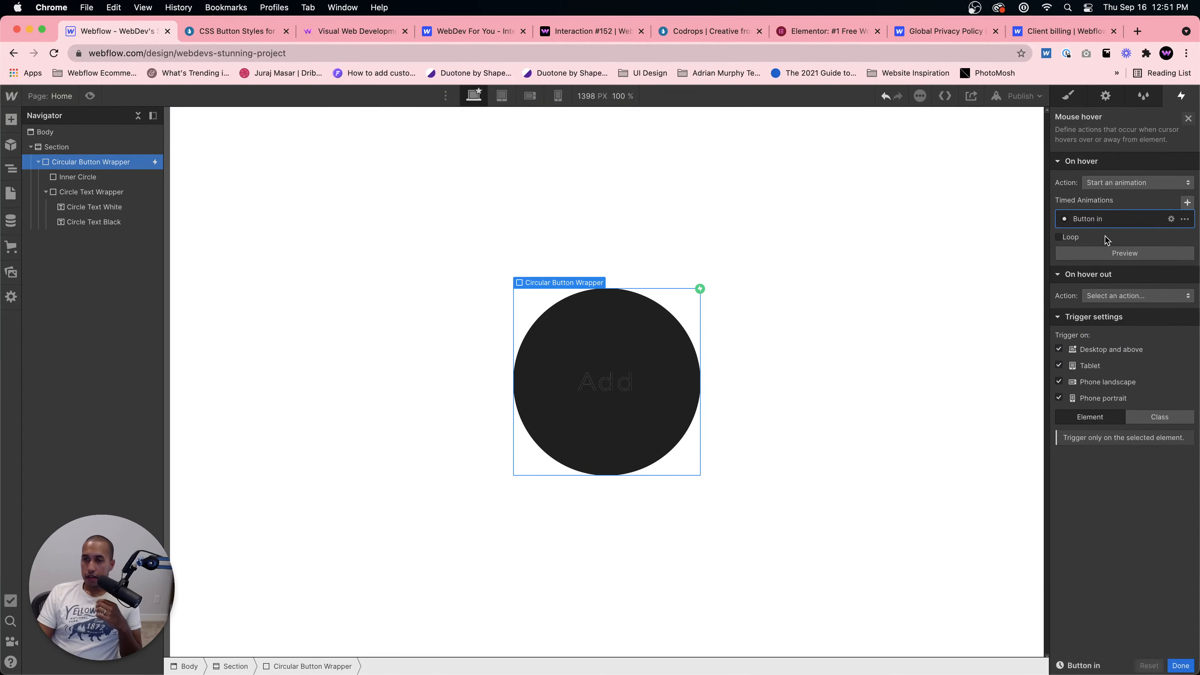
click(1106, 238)
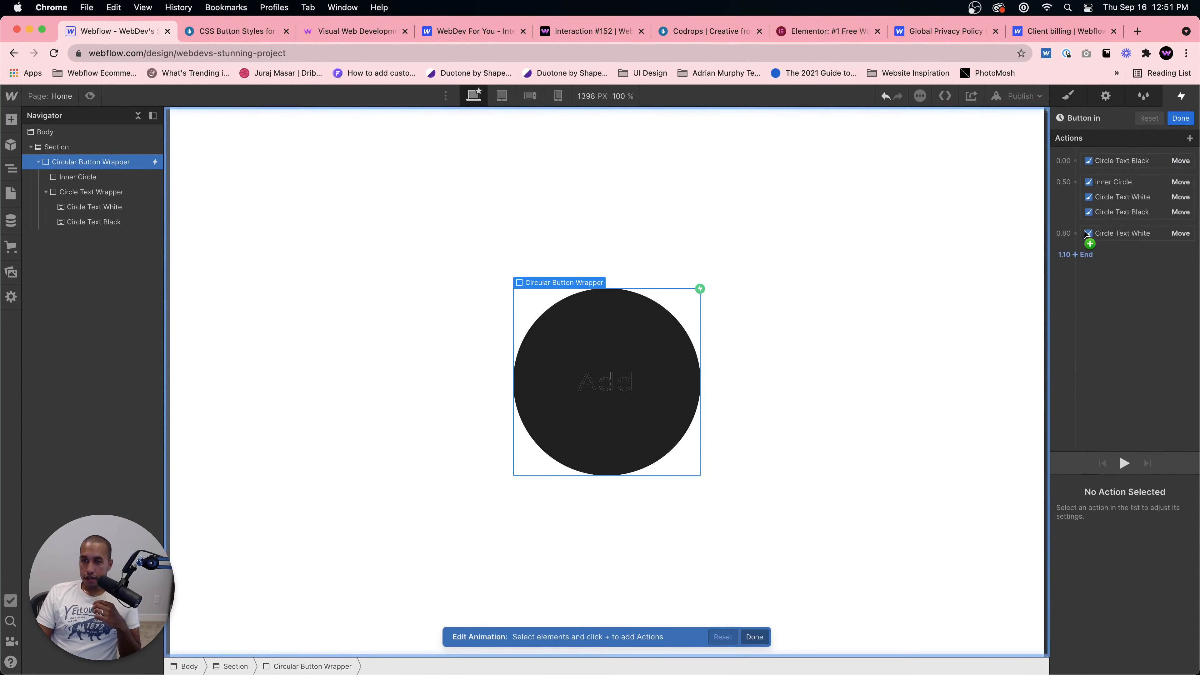
click(1124, 461)
click(1119, 161)
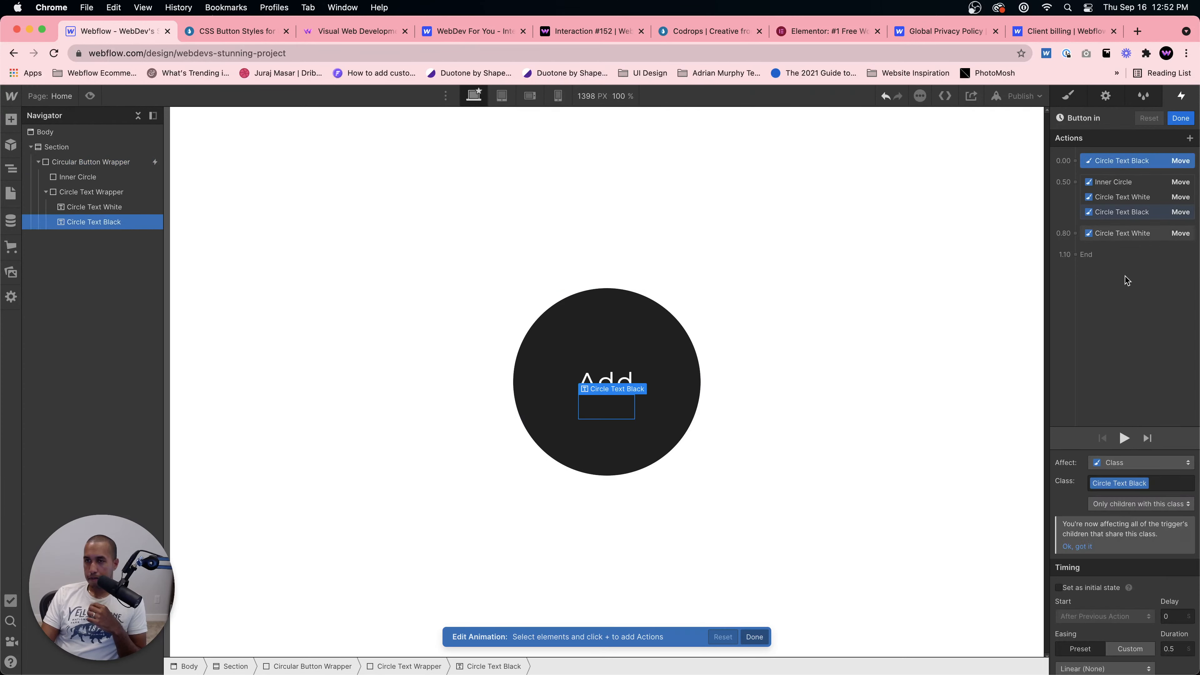
click(1059, 587)
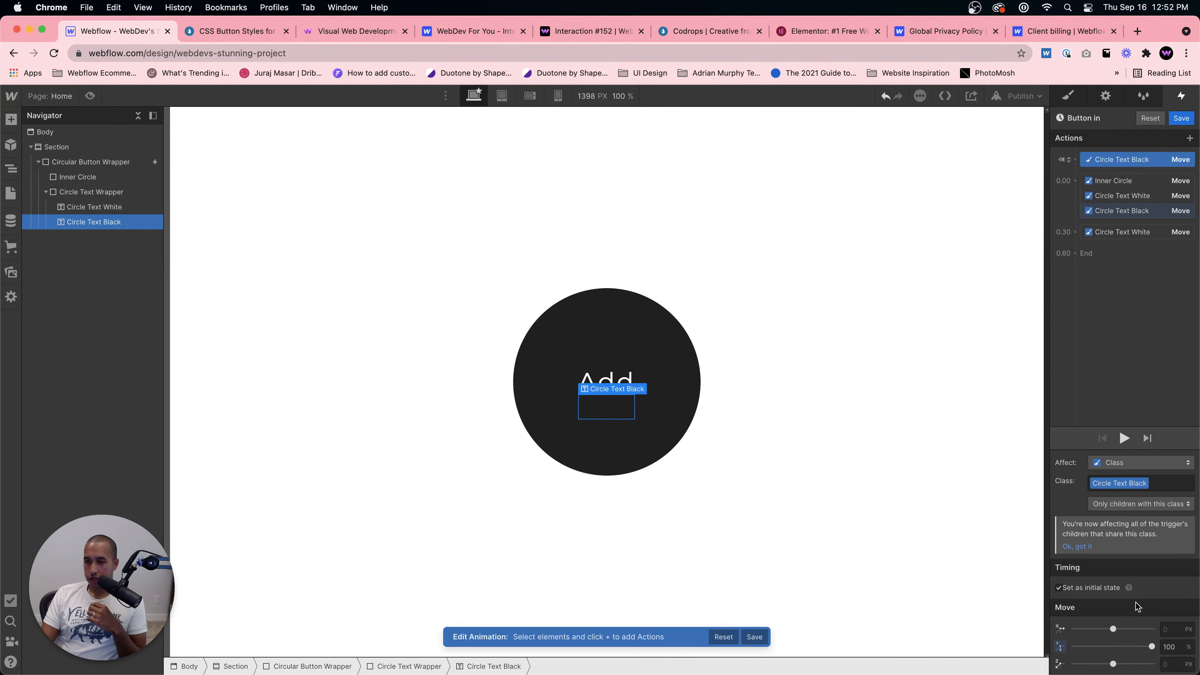
Step: Set the duration of the final Circle Text White Move action to 0
click(1124, 438)
click(1120, 440)
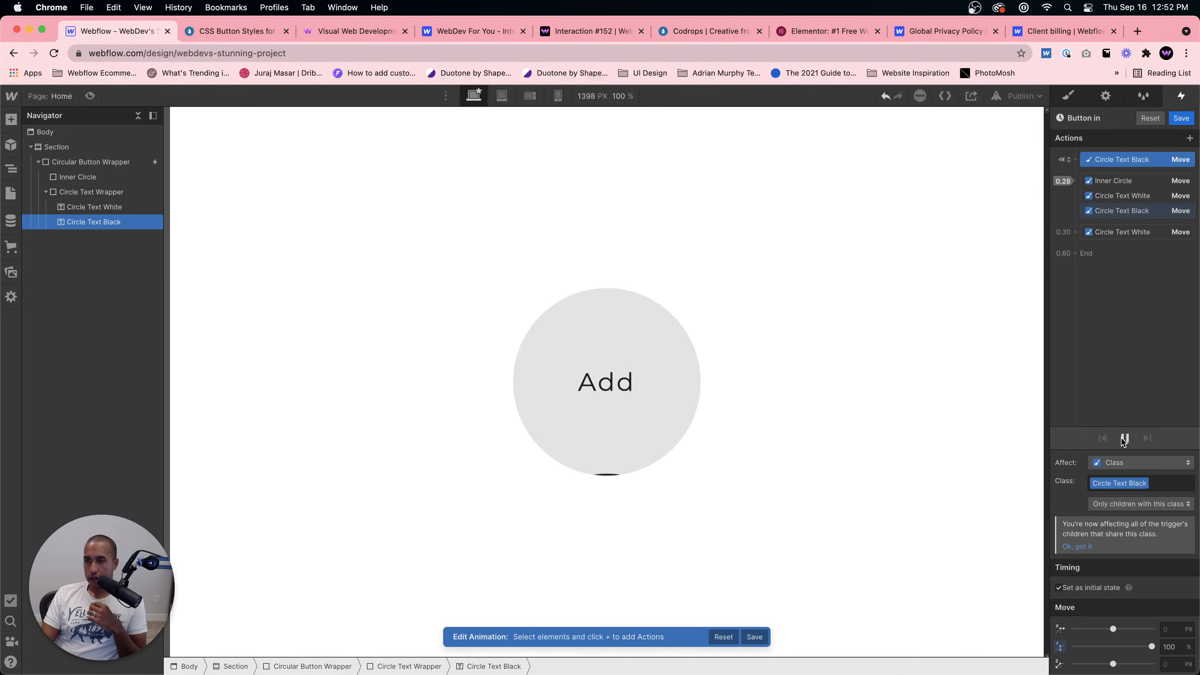
click(1114, 234)
click(1174, 649)
text(0)
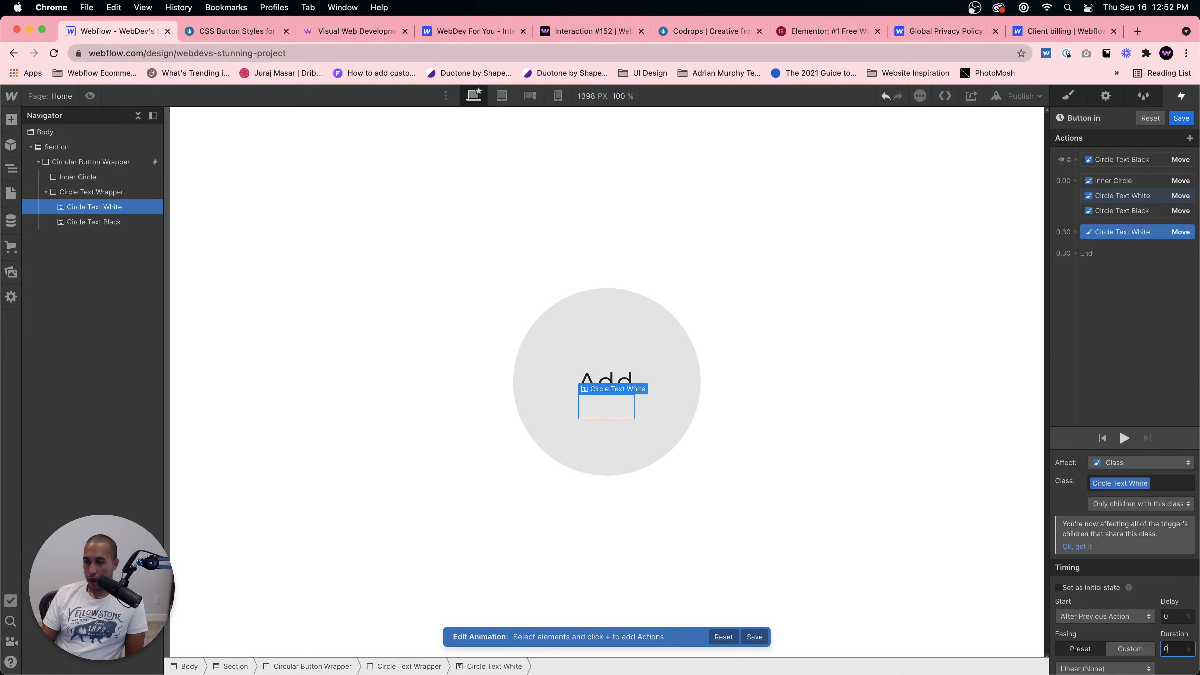
Step: Play the animation and preview the page's hover effect
click(1124, 438)
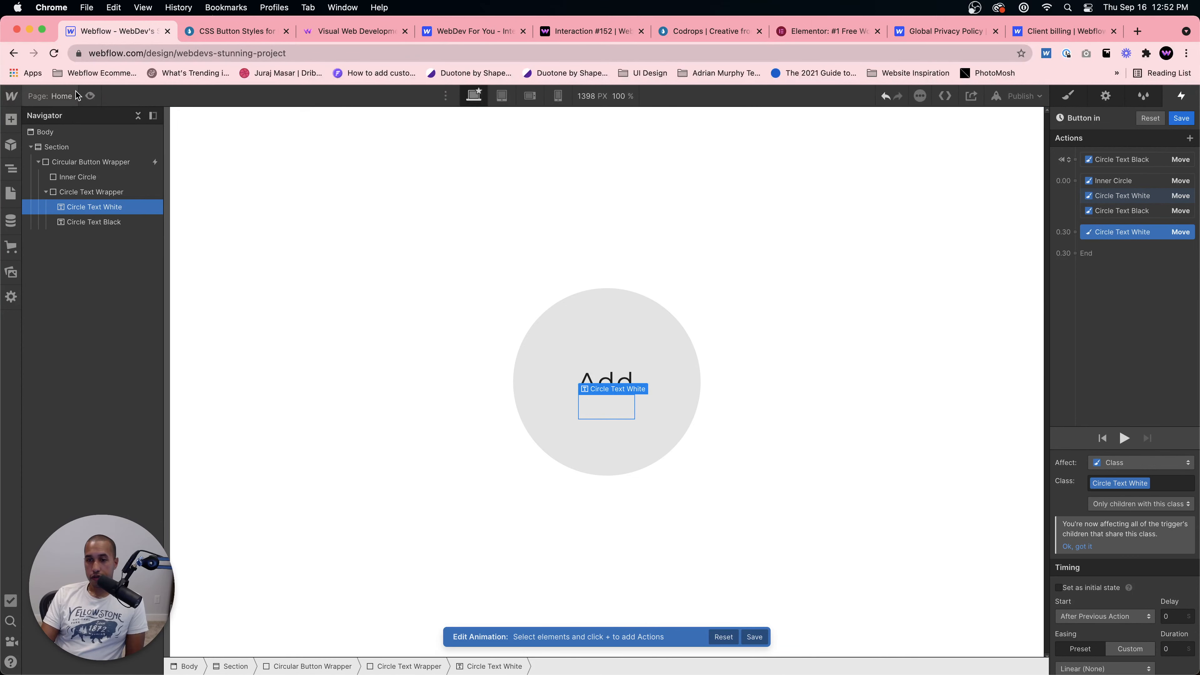
click(91, 96)
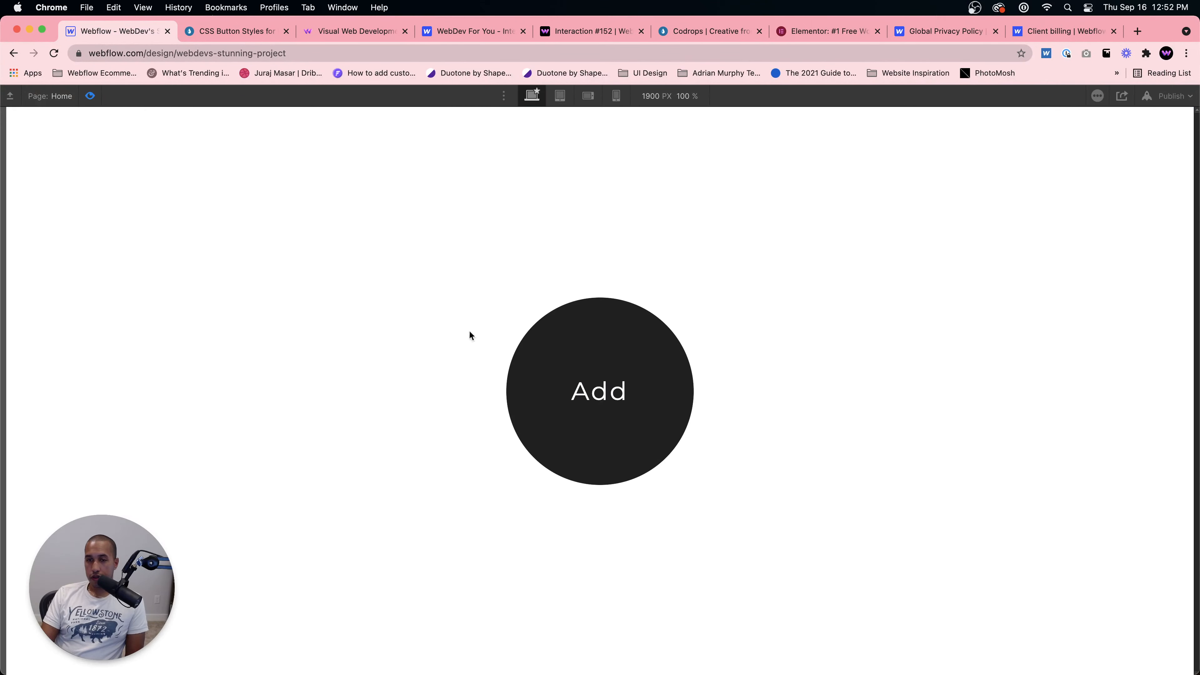
click(91, 97)
Step: Set the easing of the Inner Circle, Circle Text White and Circle Text Black moves to Ease In Out
click(1136, 180)
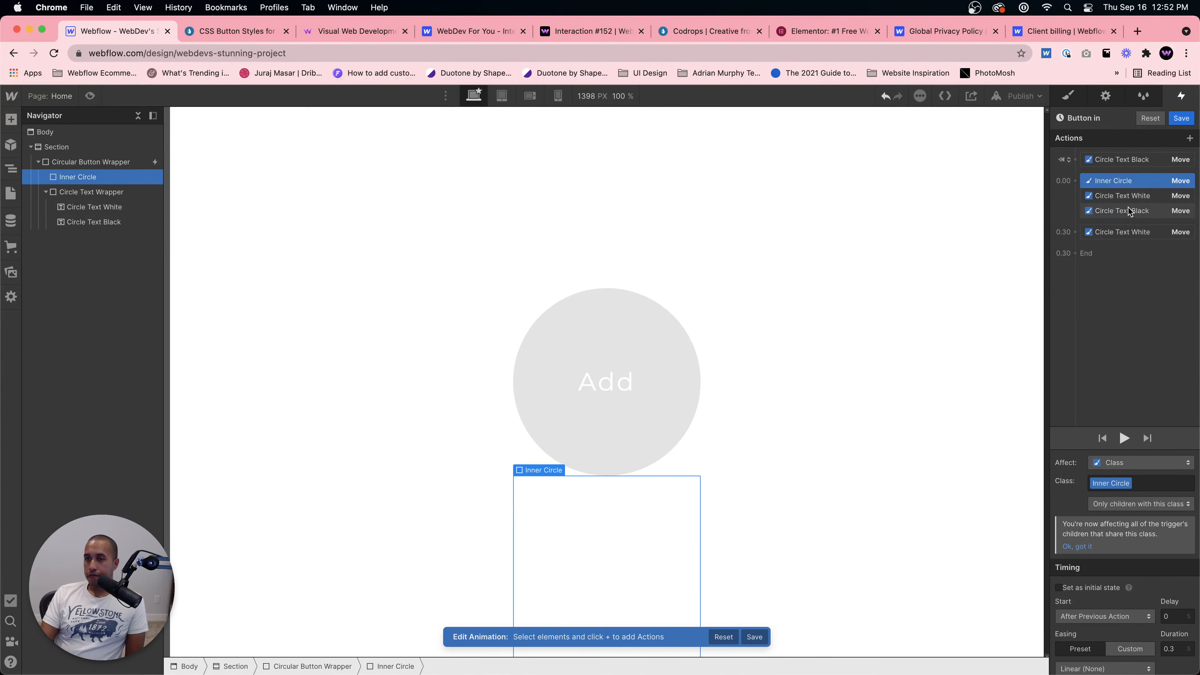
shift+click(1128, 211)
scroll(1137, 638, down, 2)
click(1096, 586)
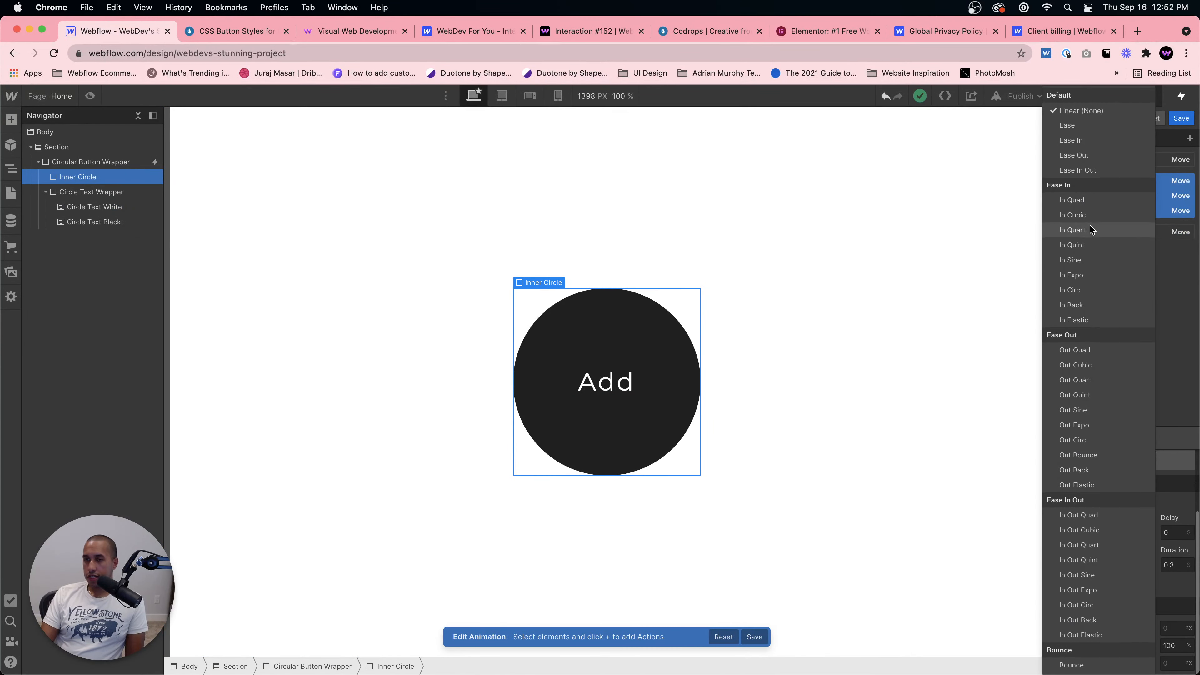
click(1086, 170)
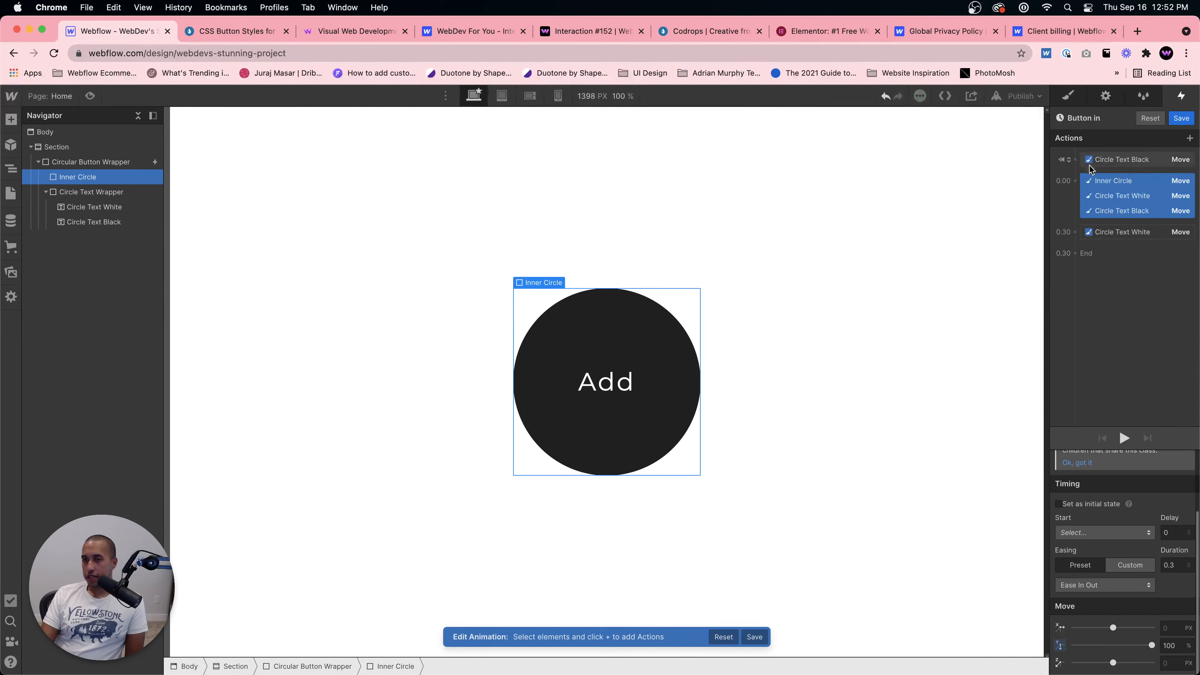
Step: Preview the page's button hover effect
click(89, 95)
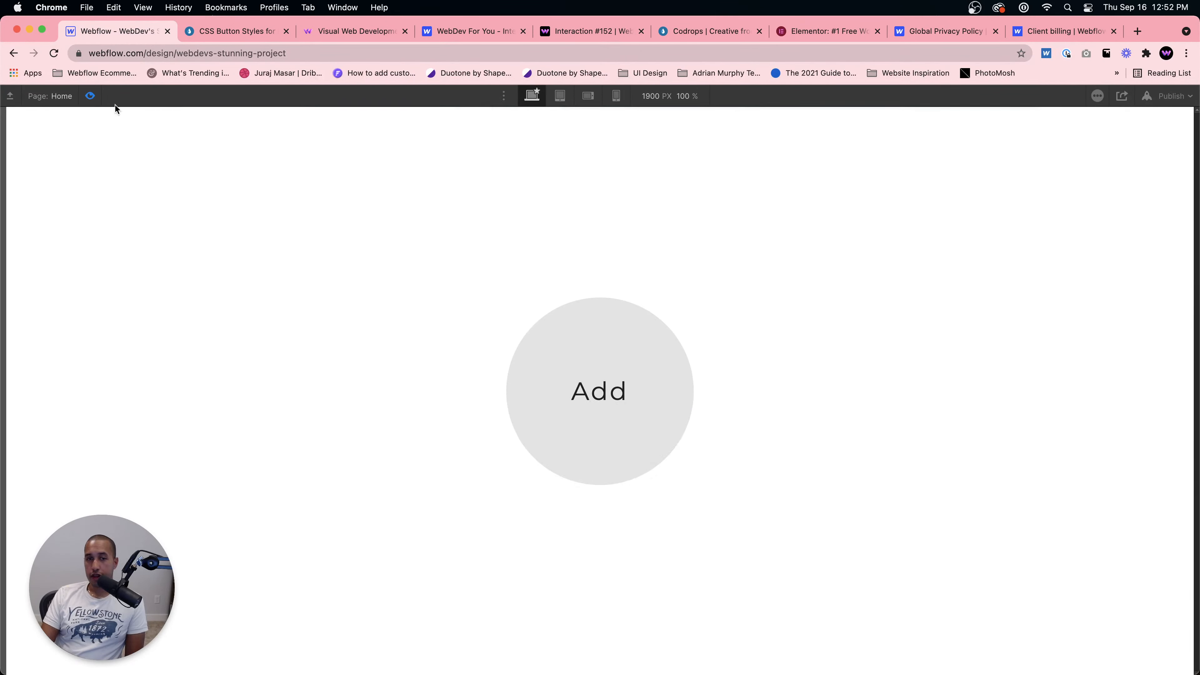
click(89, 96)
Step: Open the Circular Button Wrapper's mouse hover trigger and set its On hover out action to Start an animation
click(1180, 117)
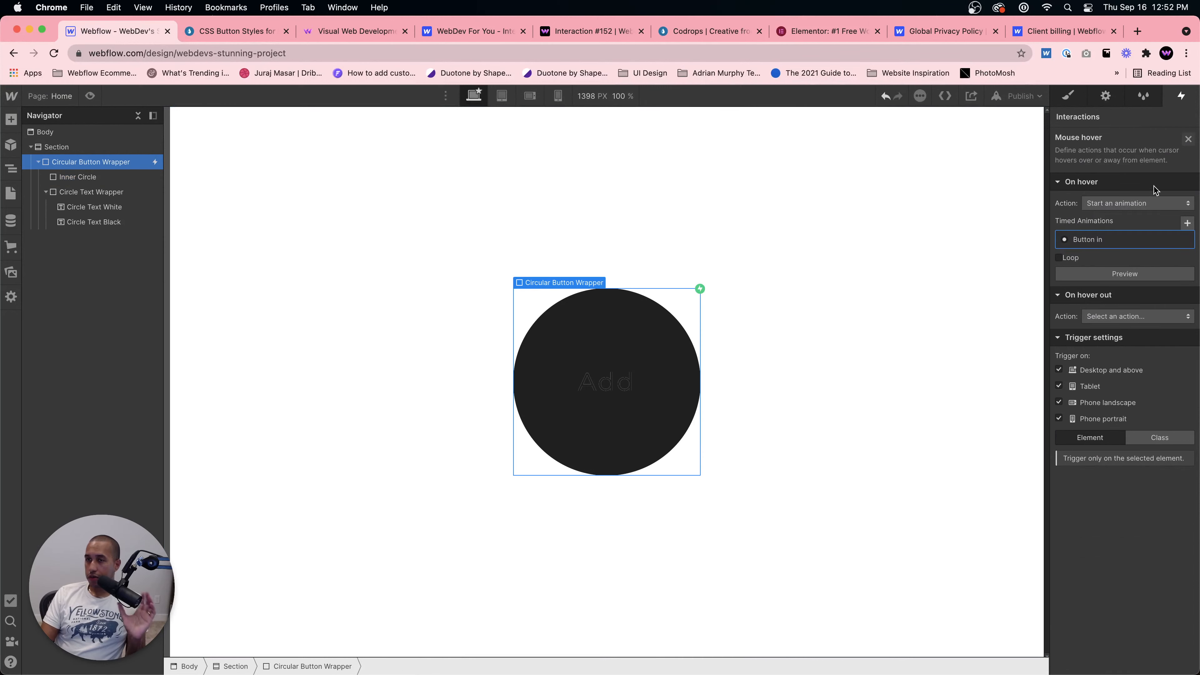
click(1125, 317)
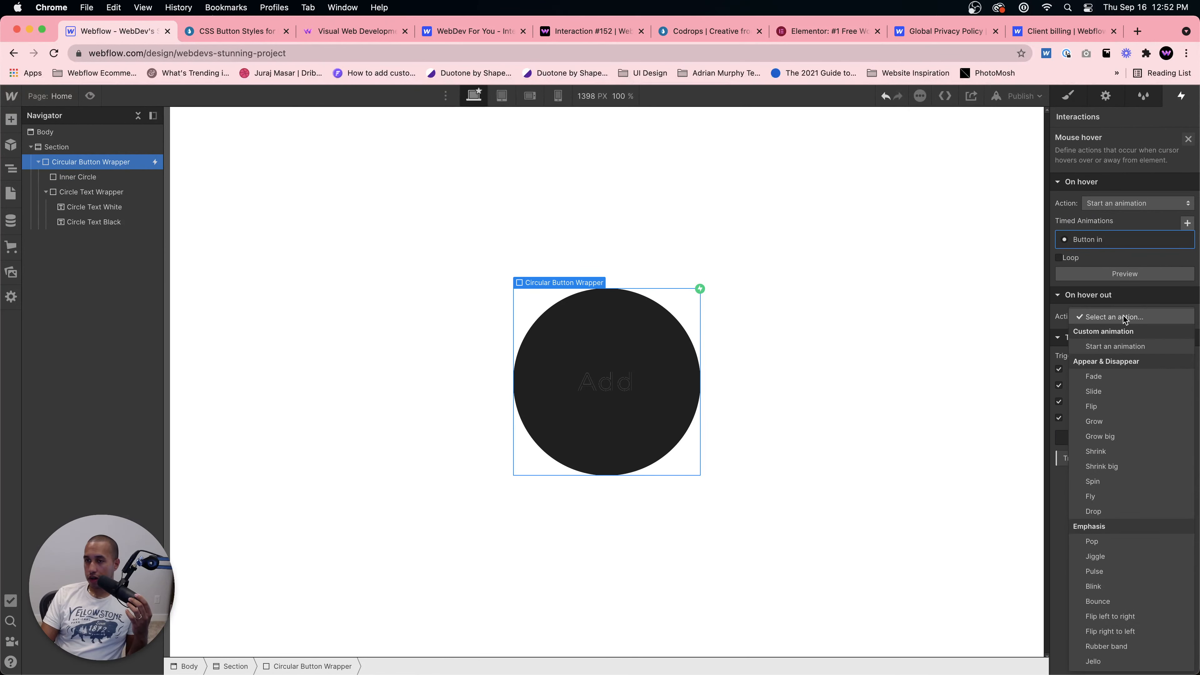
click(1126, 346)
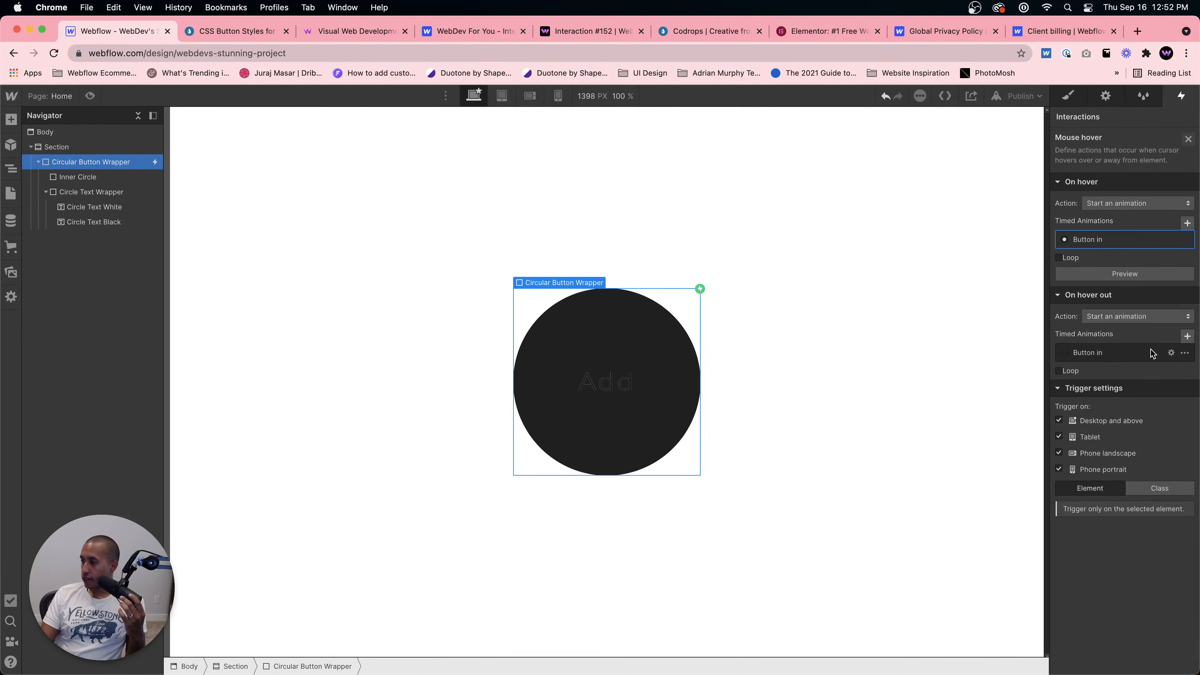
Step: Duplicate the Button in animation under hover out and rename the copy Button out
click(1184, 354)
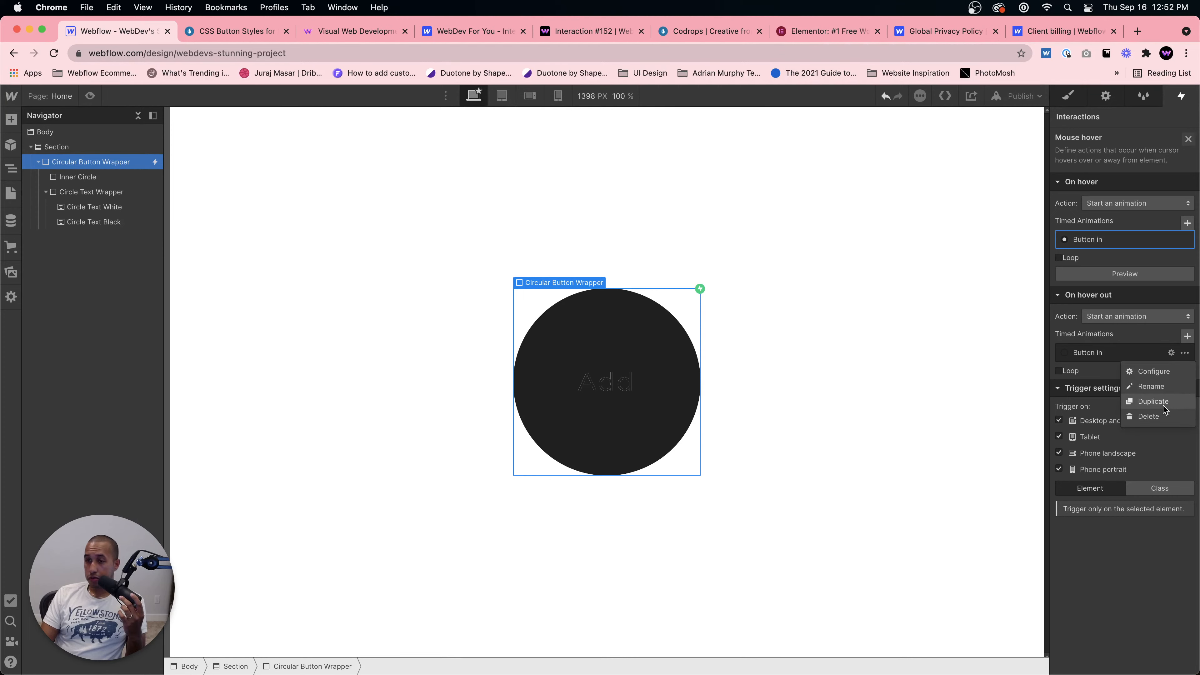
click(1165, 405)
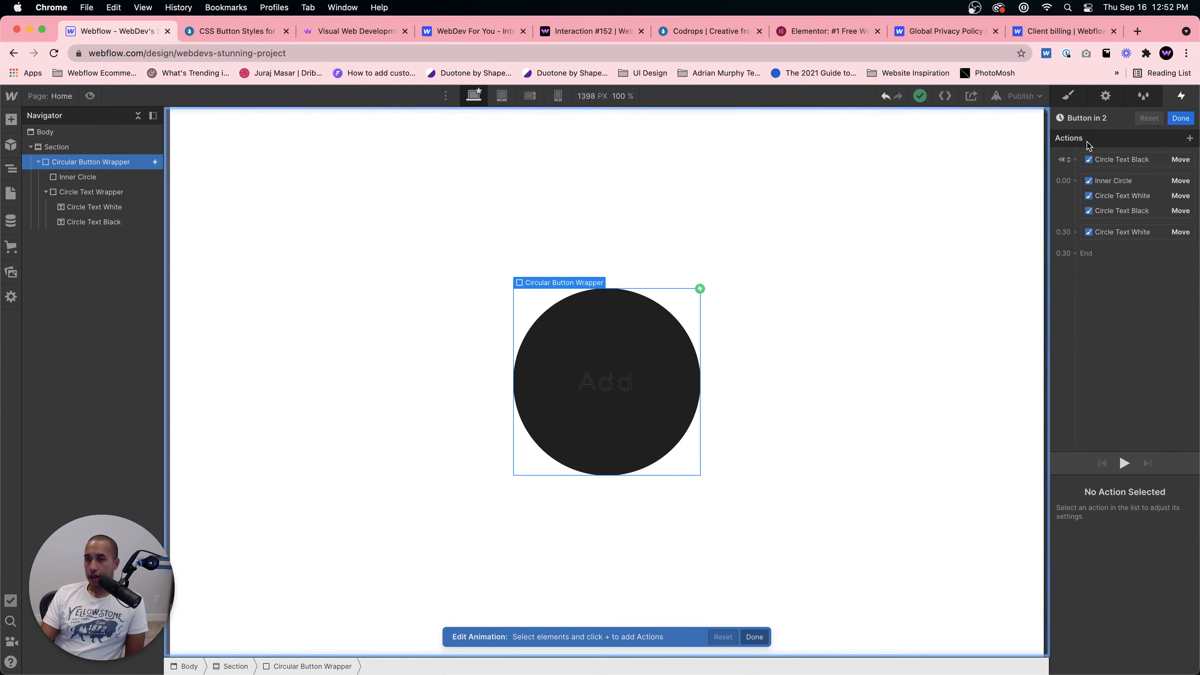
click(1097, 119)
click(1095, 118)
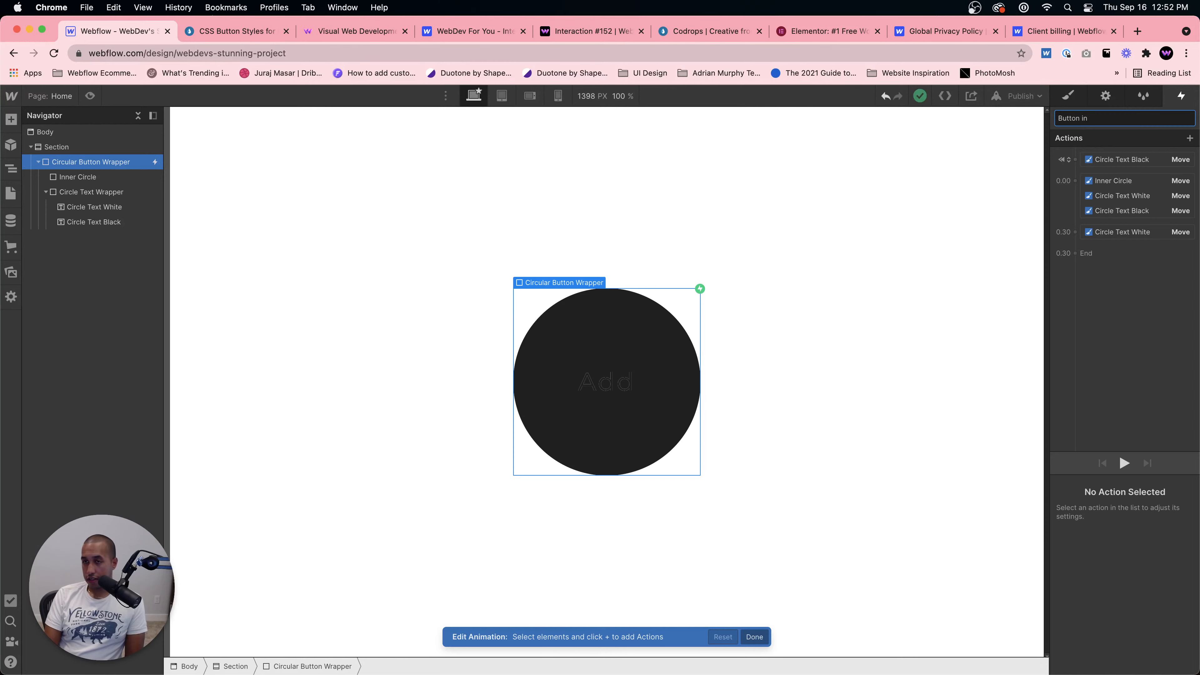
text(out)
key(Return)
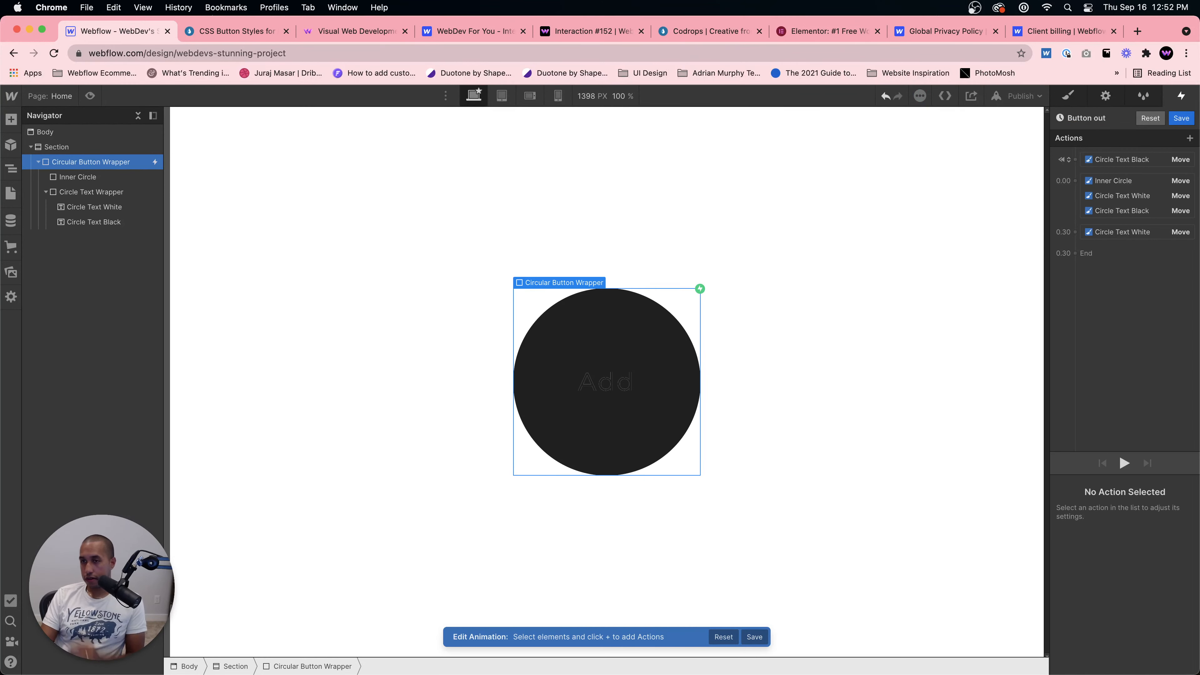
Step: Delete the Circle Text Black initial-state action from the Button out animation
click(1131, 161)
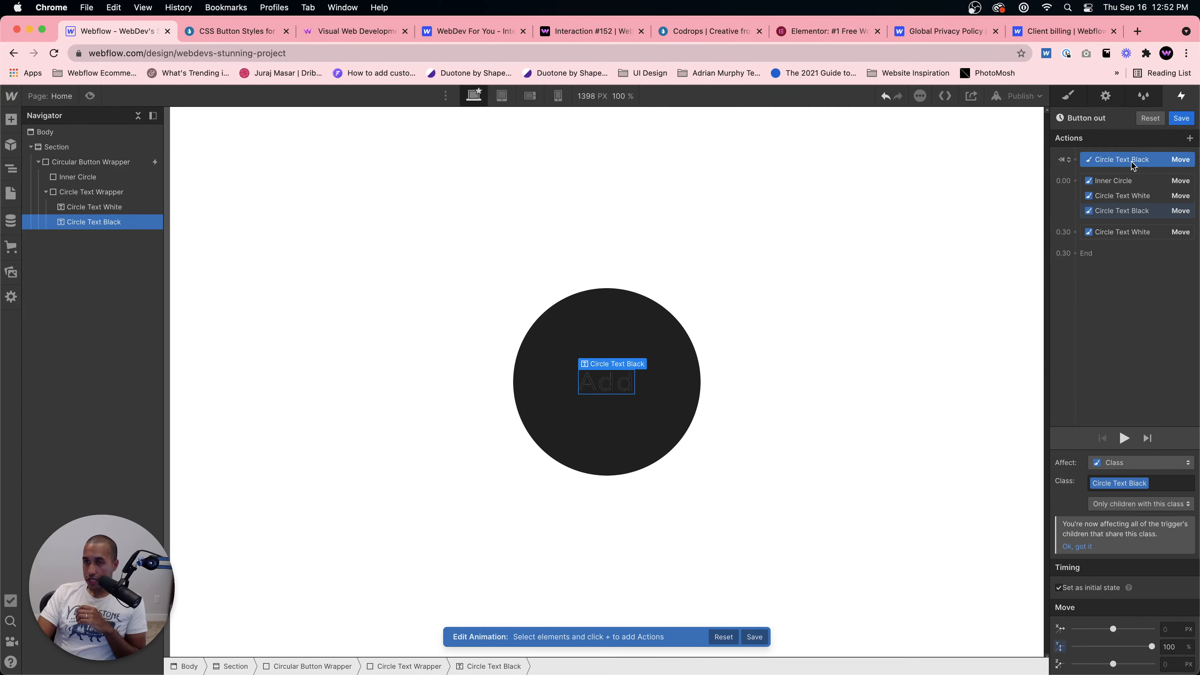
key(Delete)
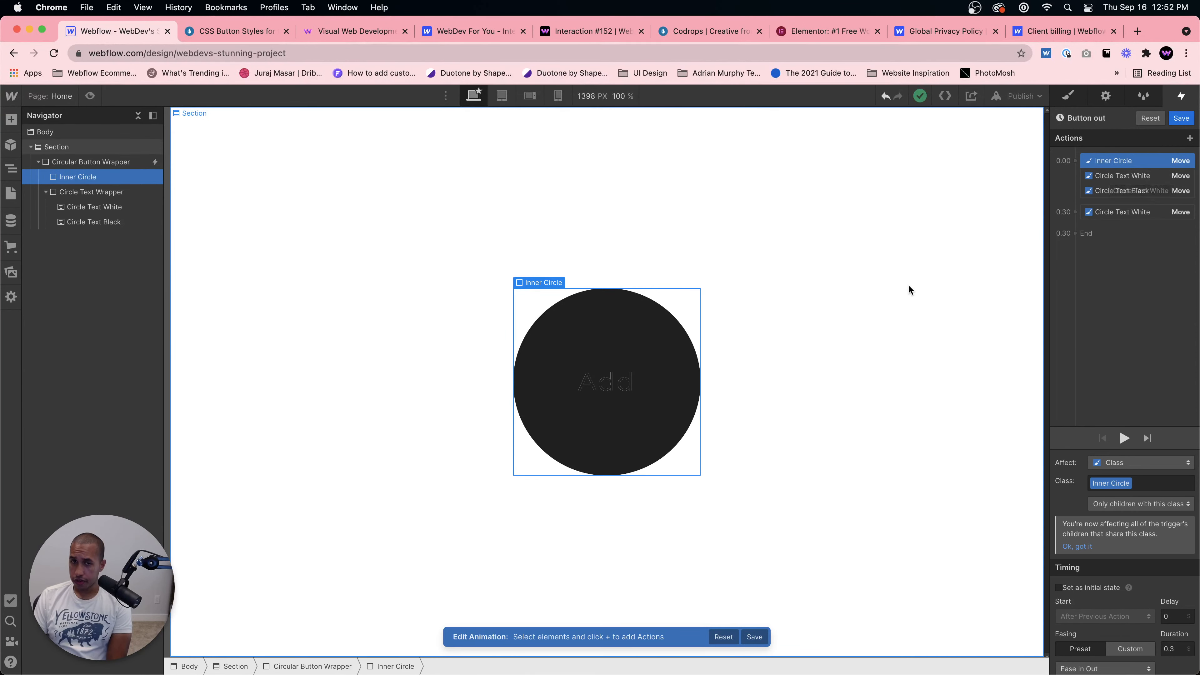
Step: Compare with the Codrops demo and set the Inner Circle move's vertical offset to 0%
click(222, 34)
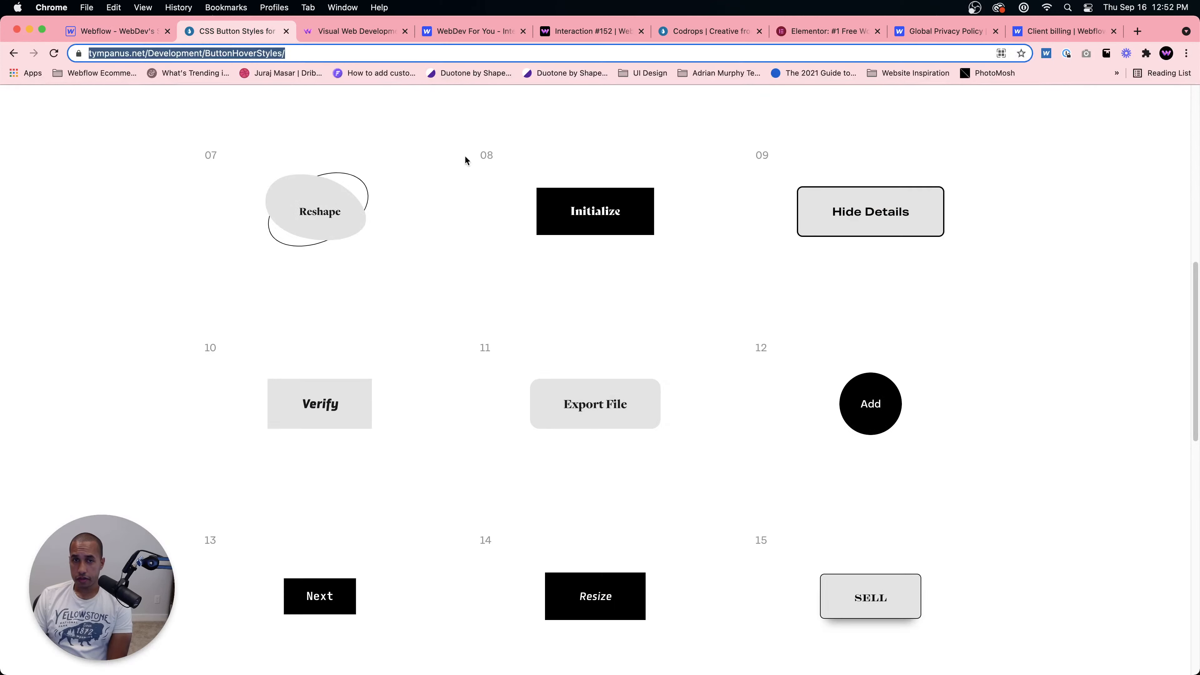
click(132, 32)
scroll(1149, 550, down, 3)
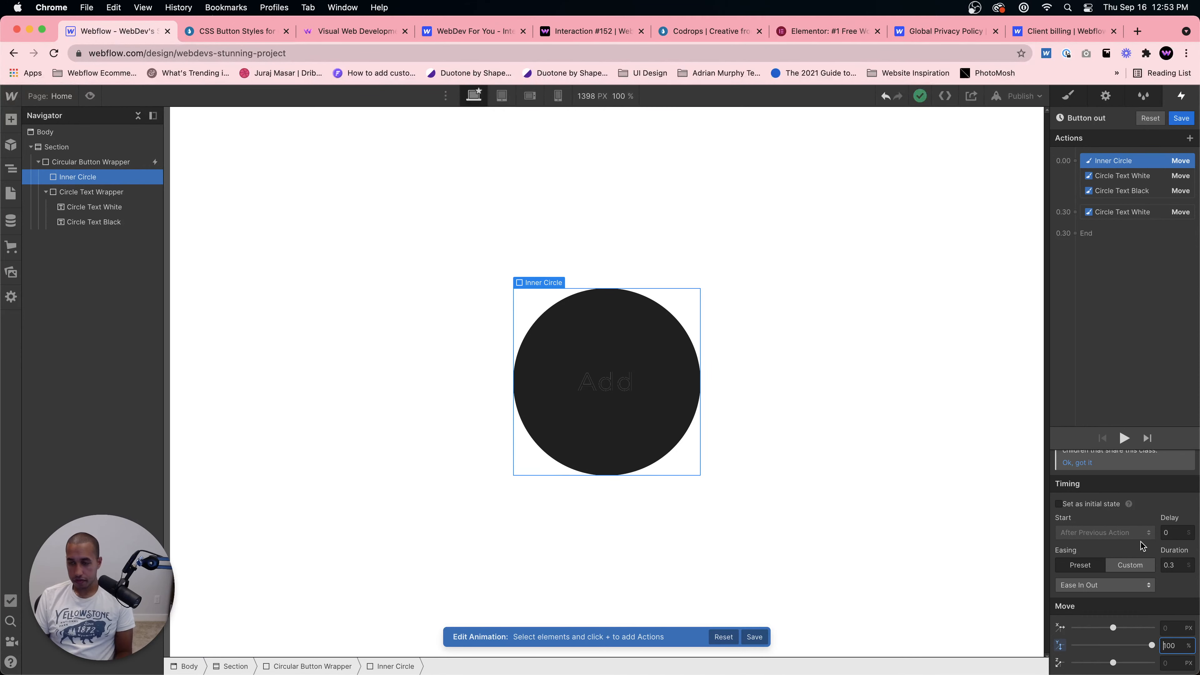
key(super+a)
text(0)
key(Return)
Step: Set the first Circle Text White move's vertical offset to 0%
click(1132, 177)
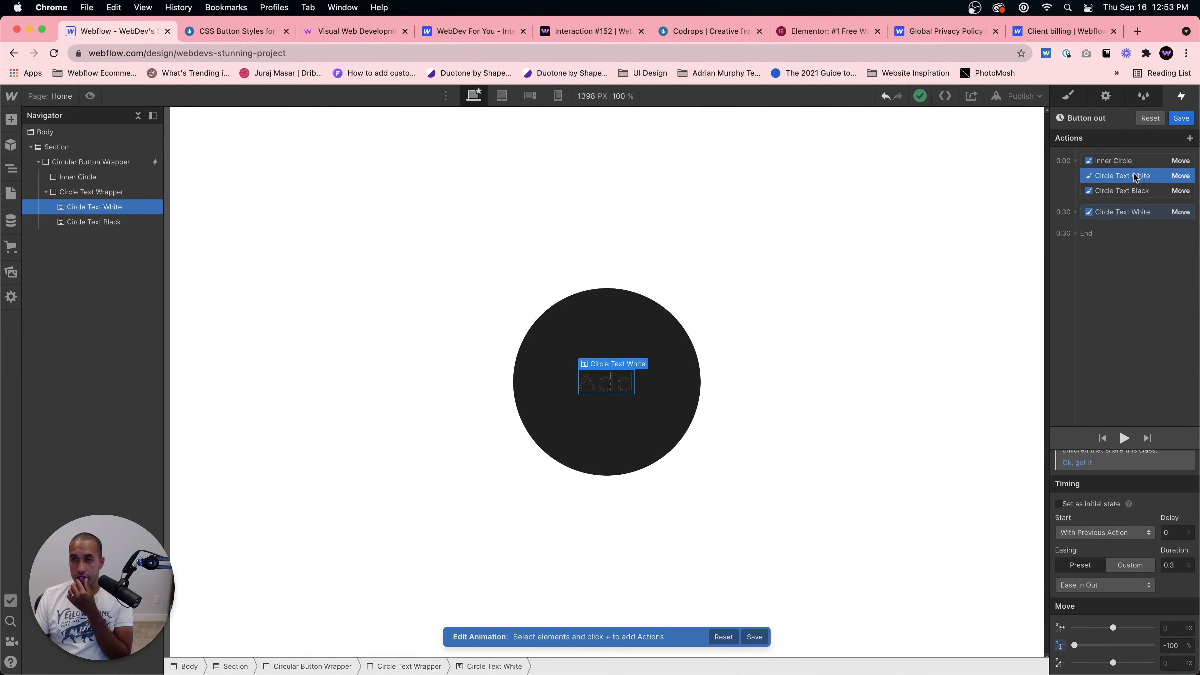
click(236, 31)
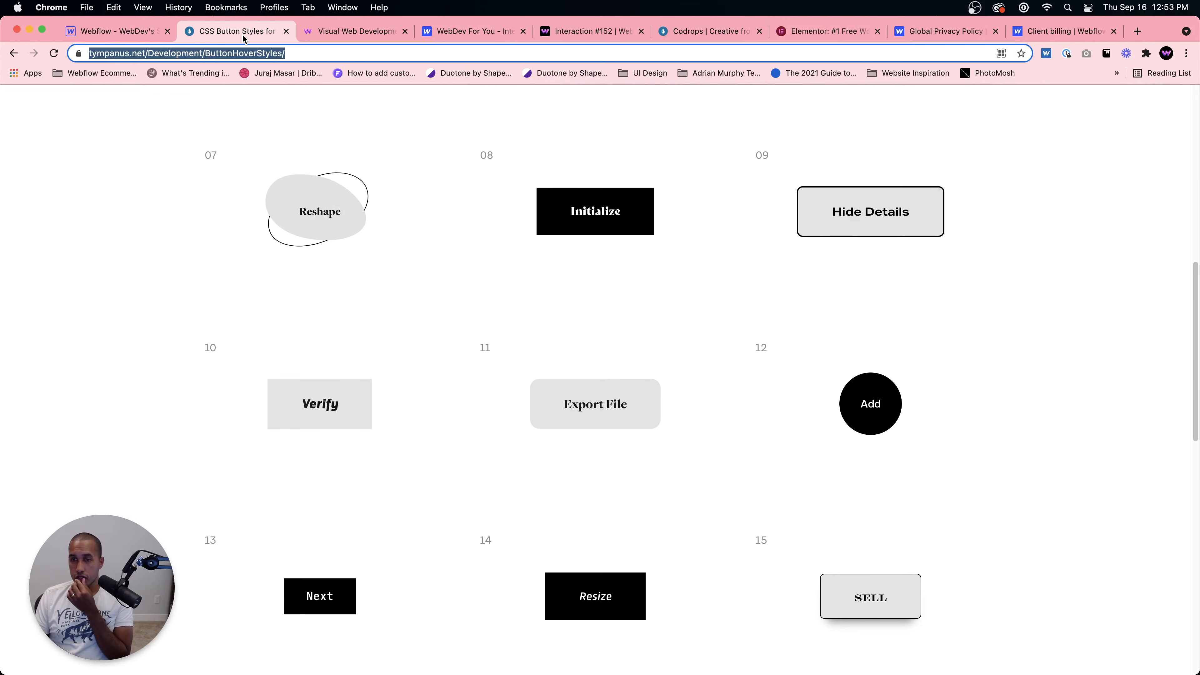
click(118, 31)
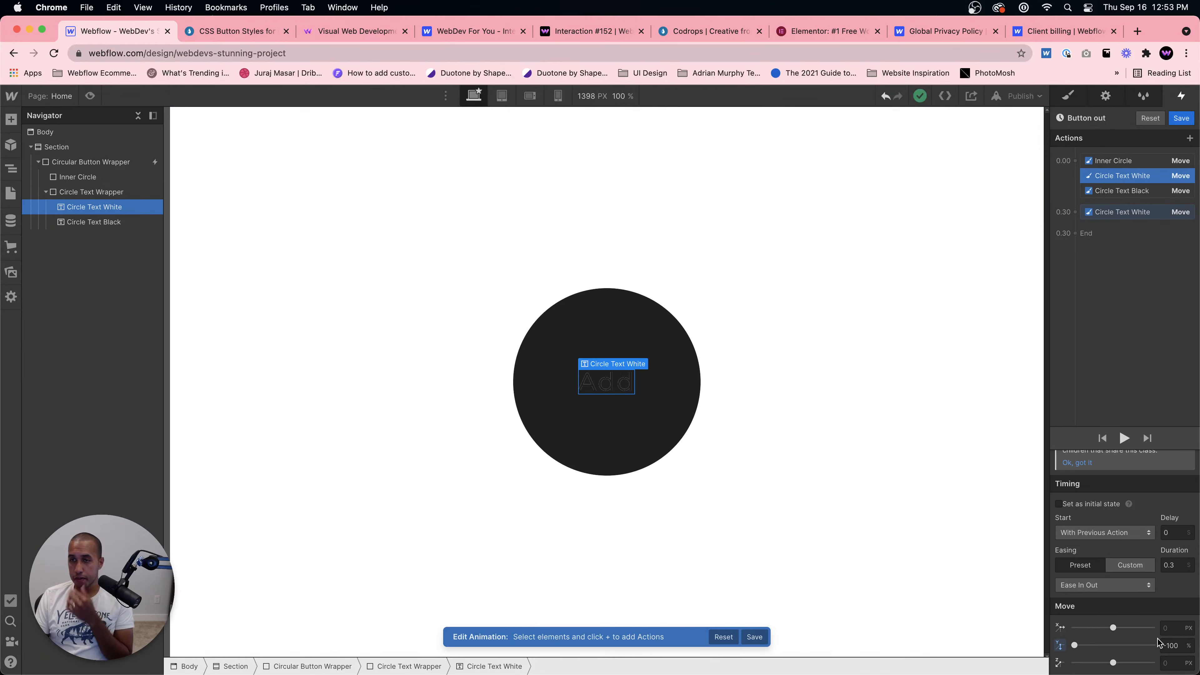
double_click(1167, 645)
text(0)
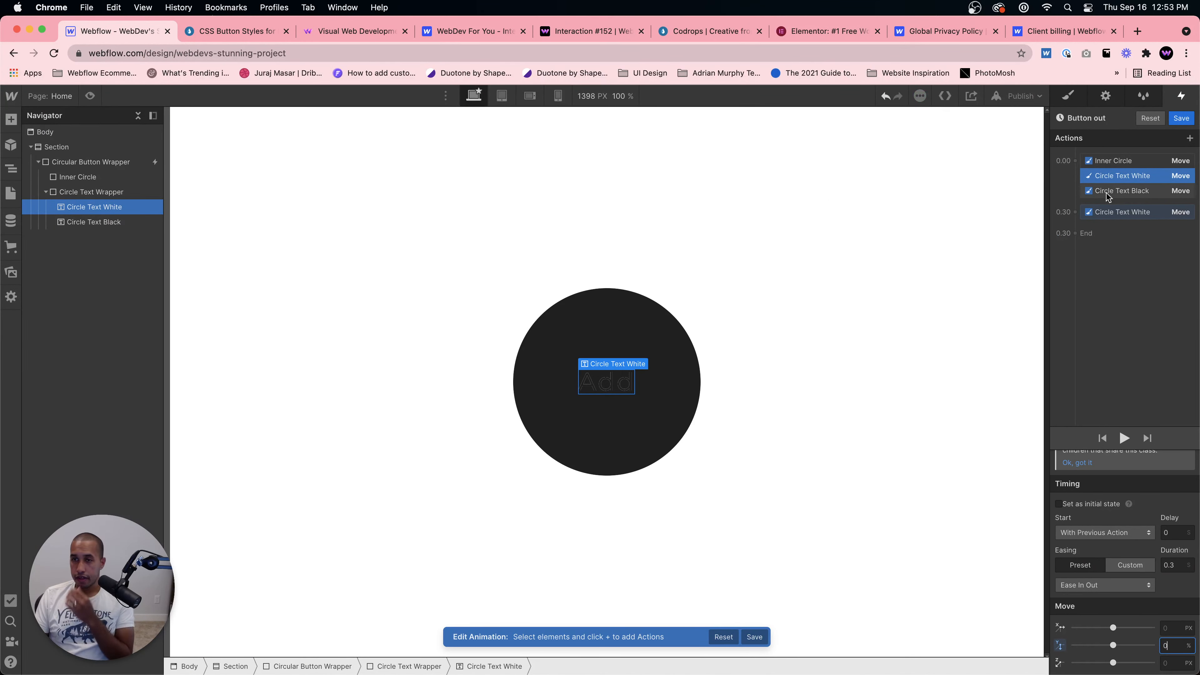
Step: Set the Circle Text Black move's vertical offset to -100%
click(1124, 192)
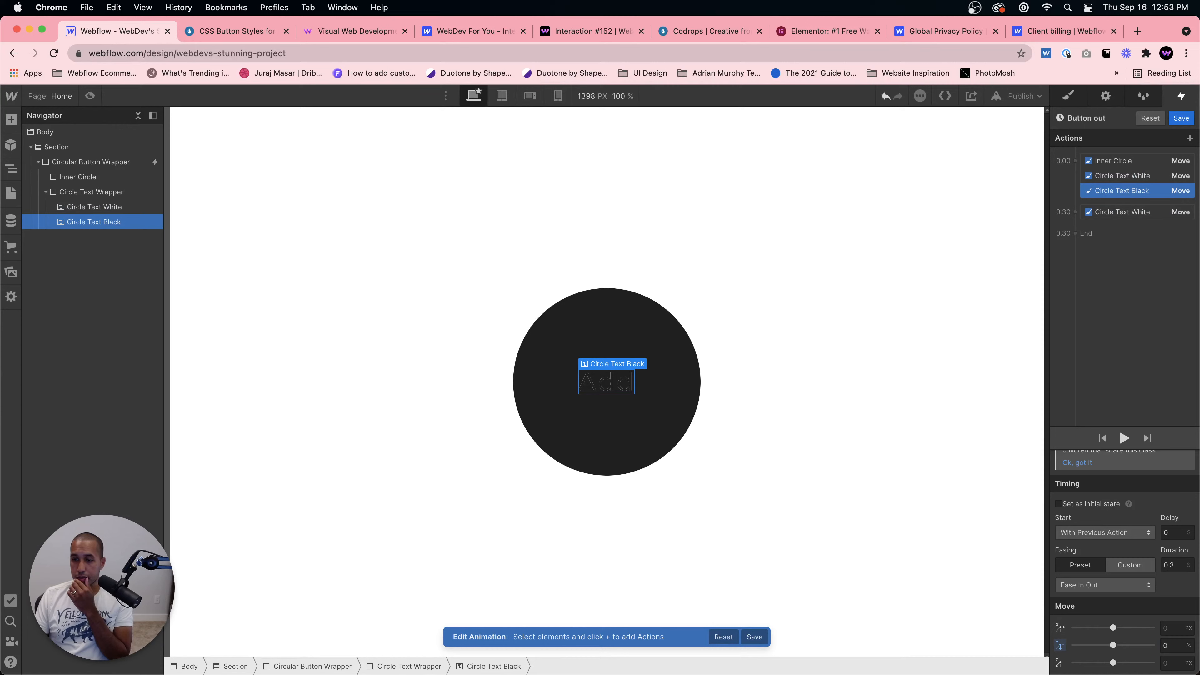
double_click(1169, 645)
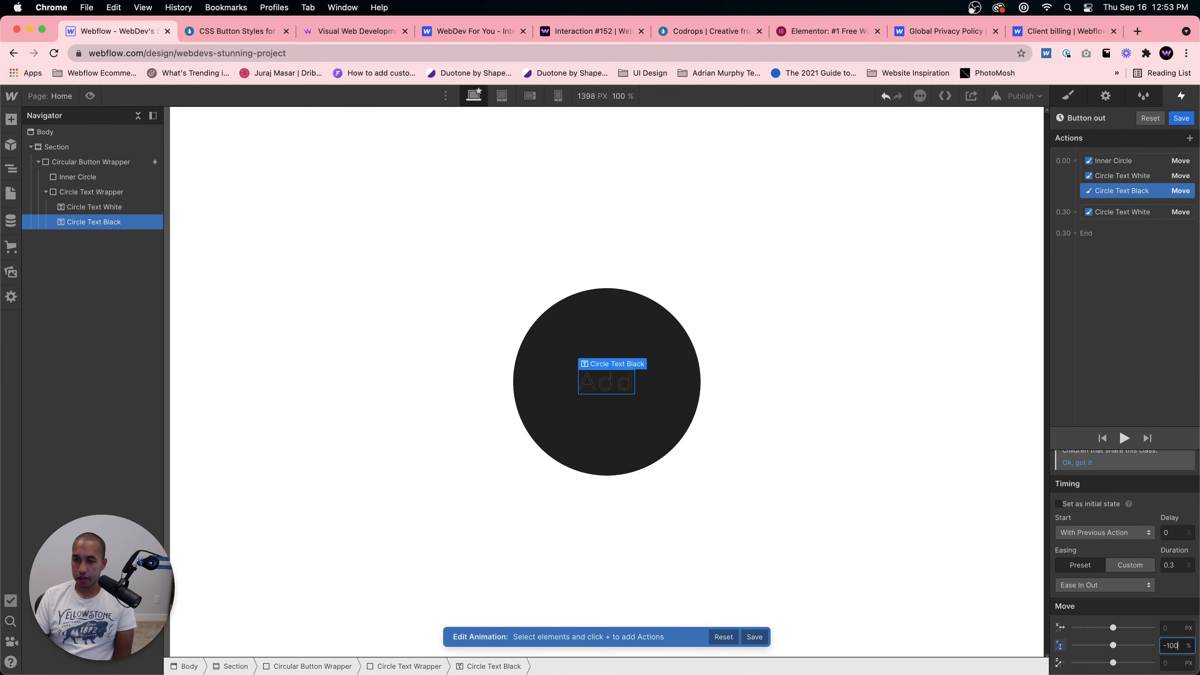
text(-100)
key(Return)
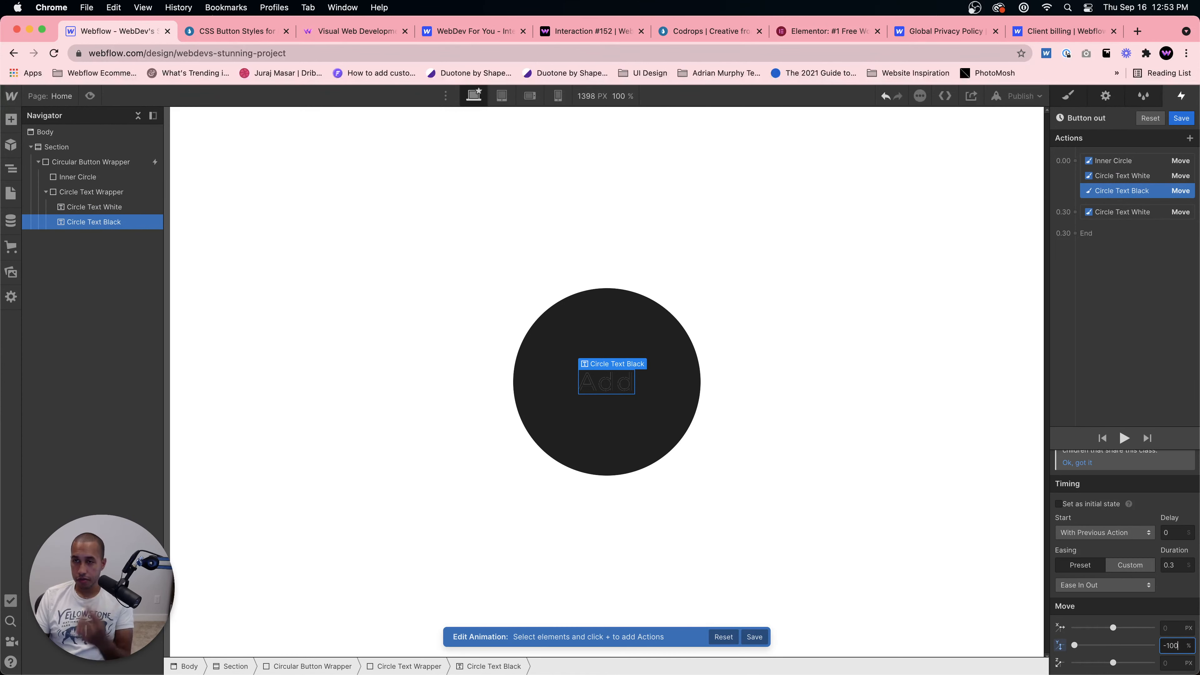
Step: Change the target of the final 0.30 move action from Circle Text White to Circle Text Black
click(1128, 214)
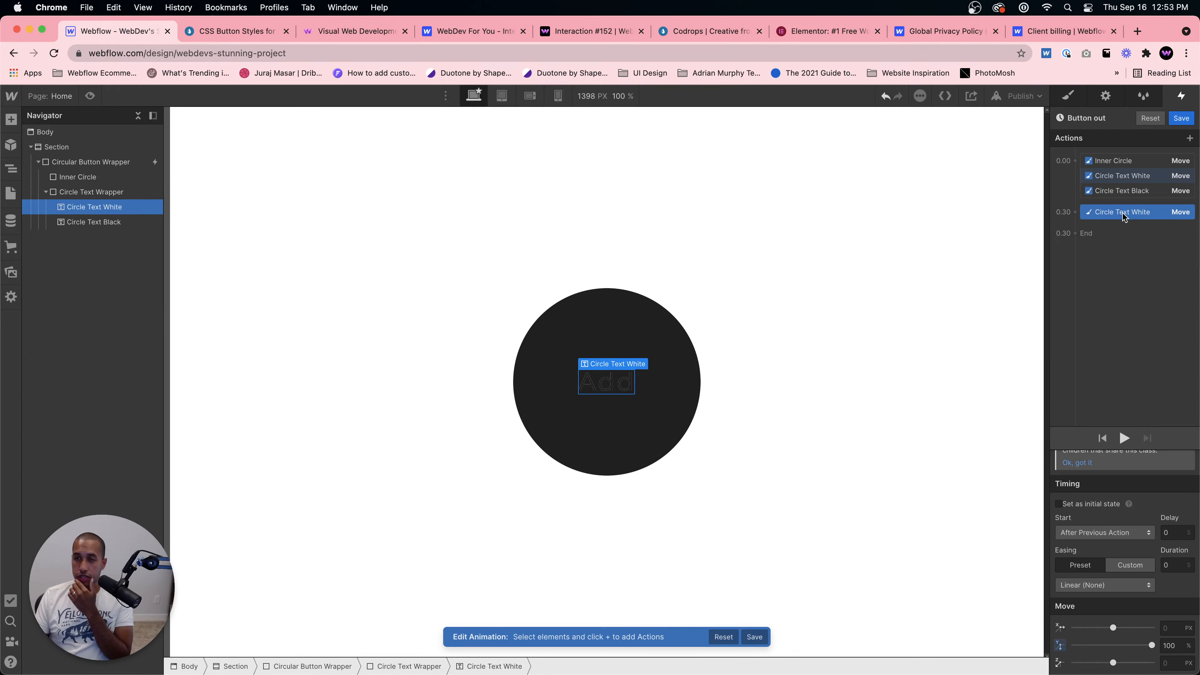
right_click(1121, 215)
click(1140, 244)
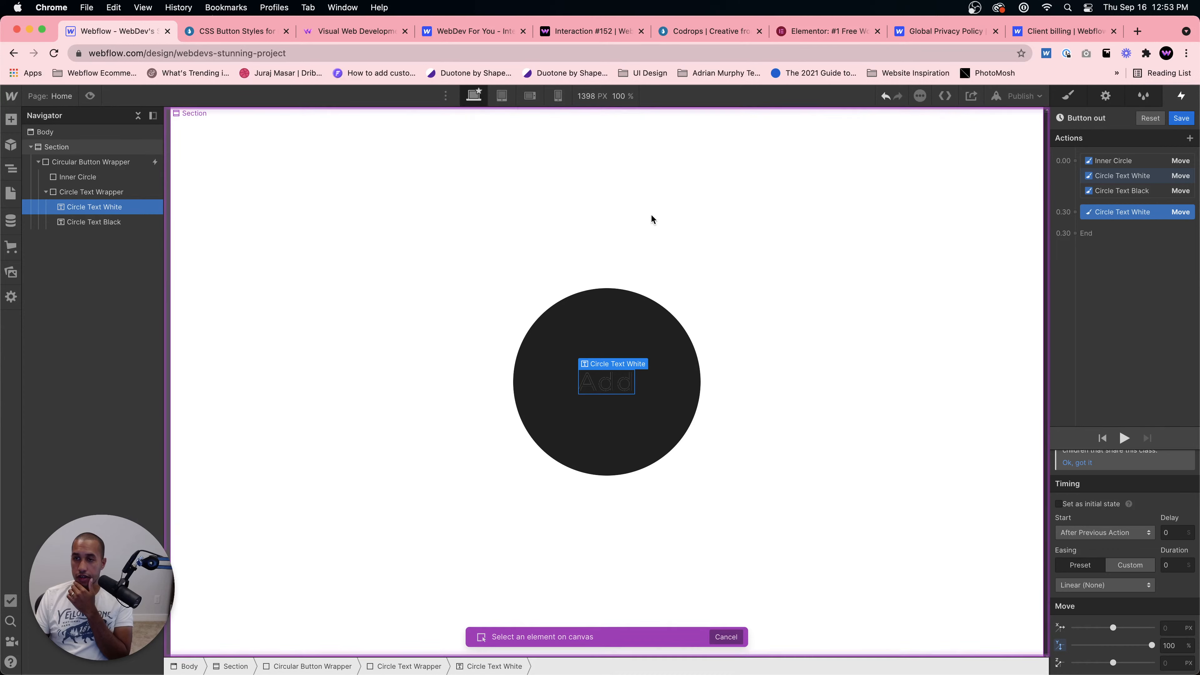
click(97, 222)
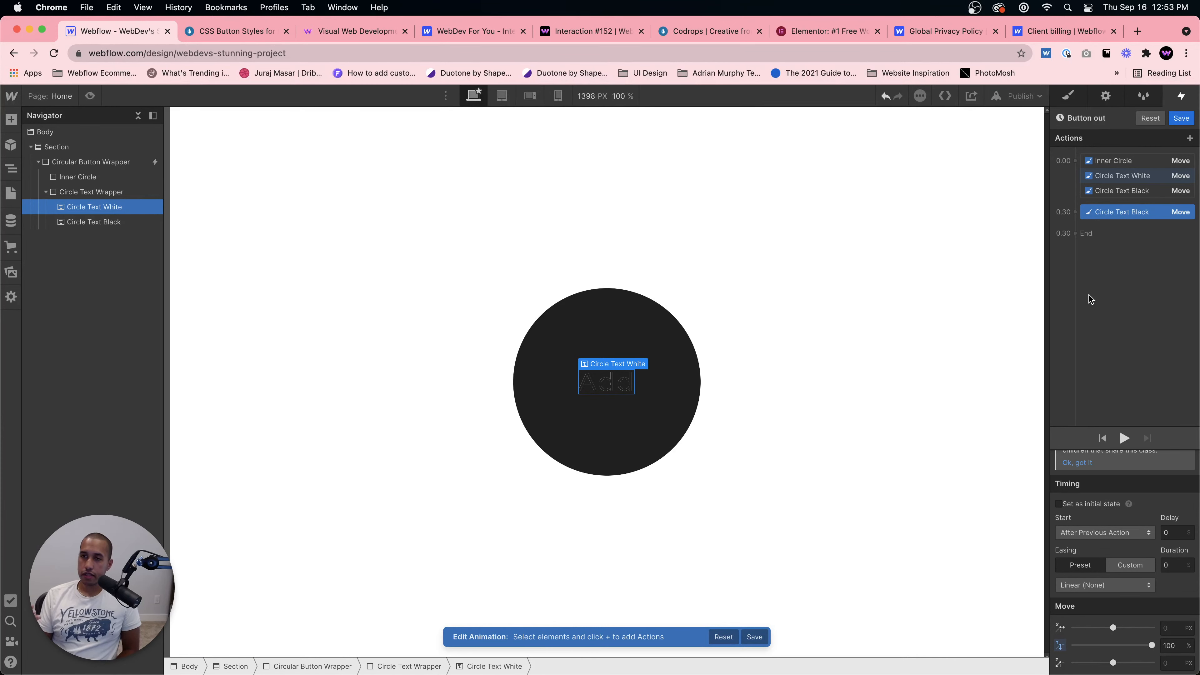
Step: Review each Button out action's timing and move settings and preview the hover effect on the page
click(1141, 177)
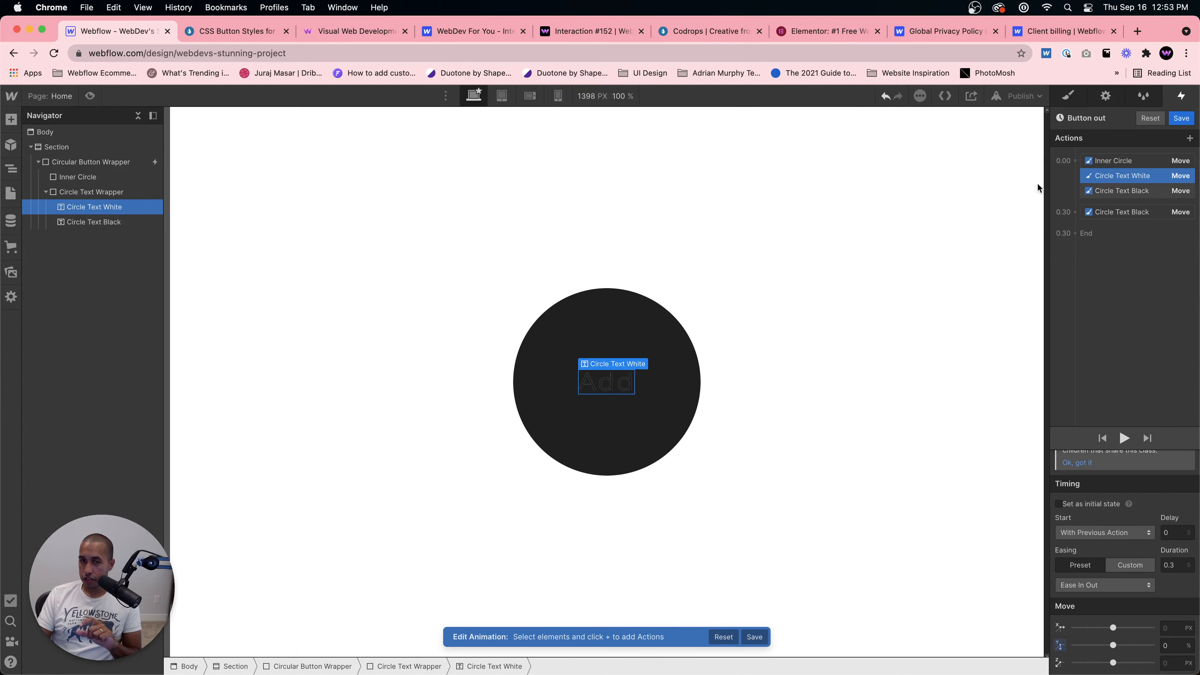
click(90, 96)
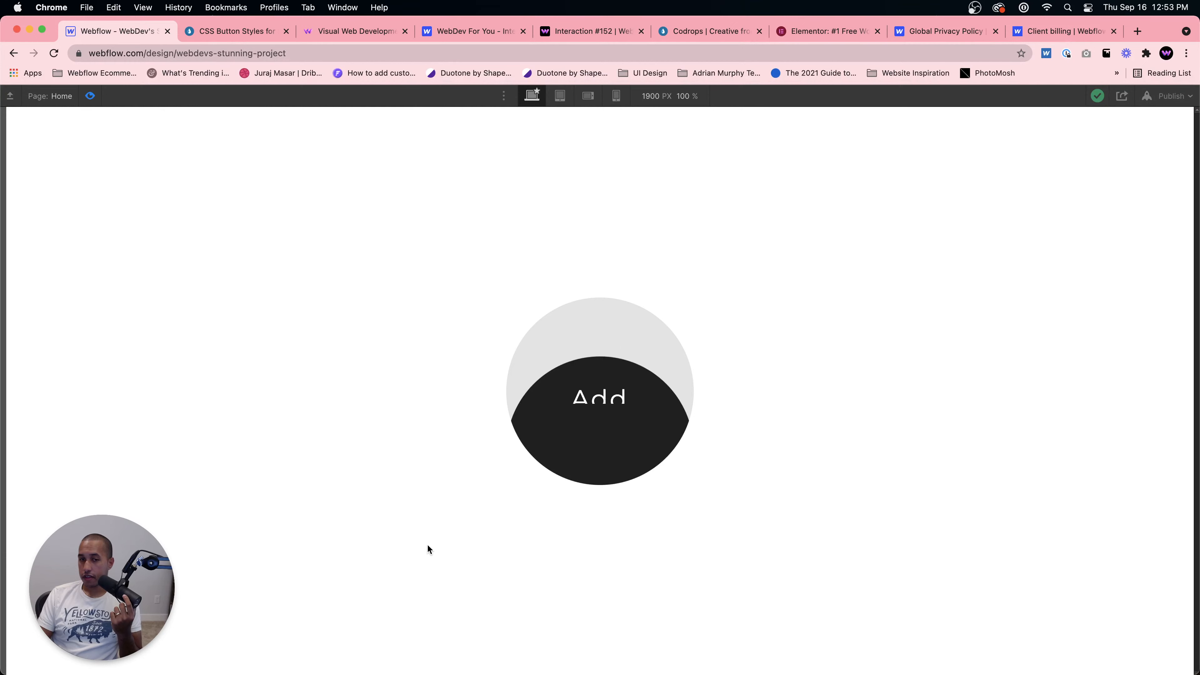
click(97, 98)
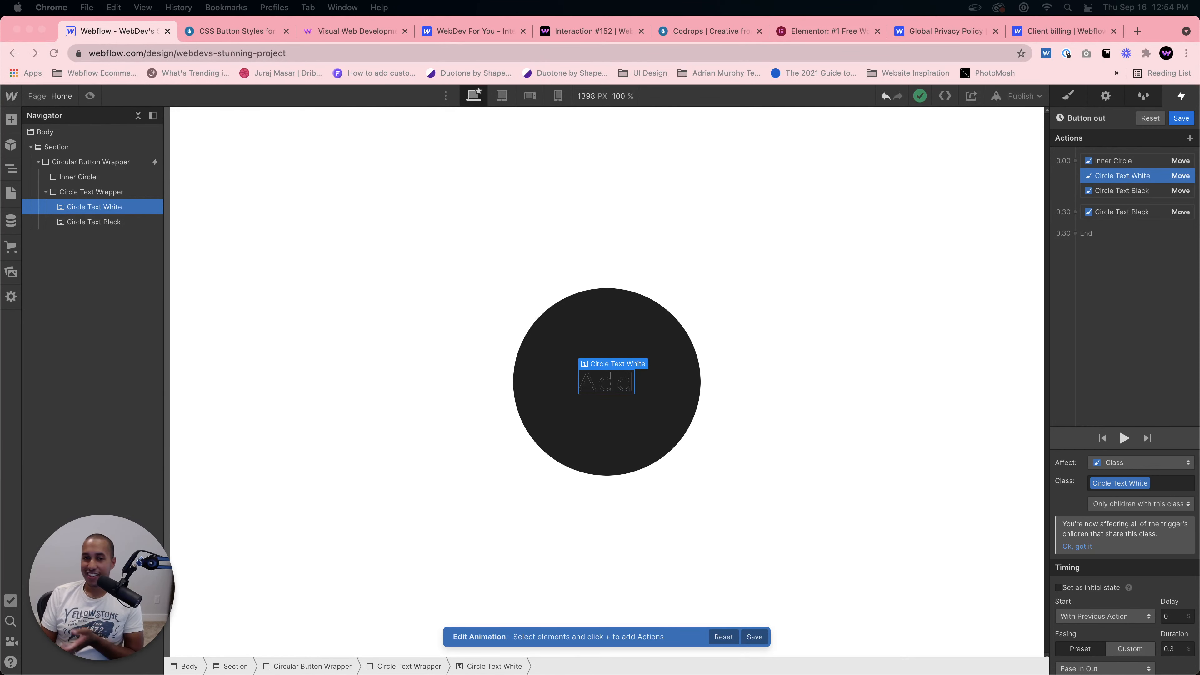
click(1133, 165)
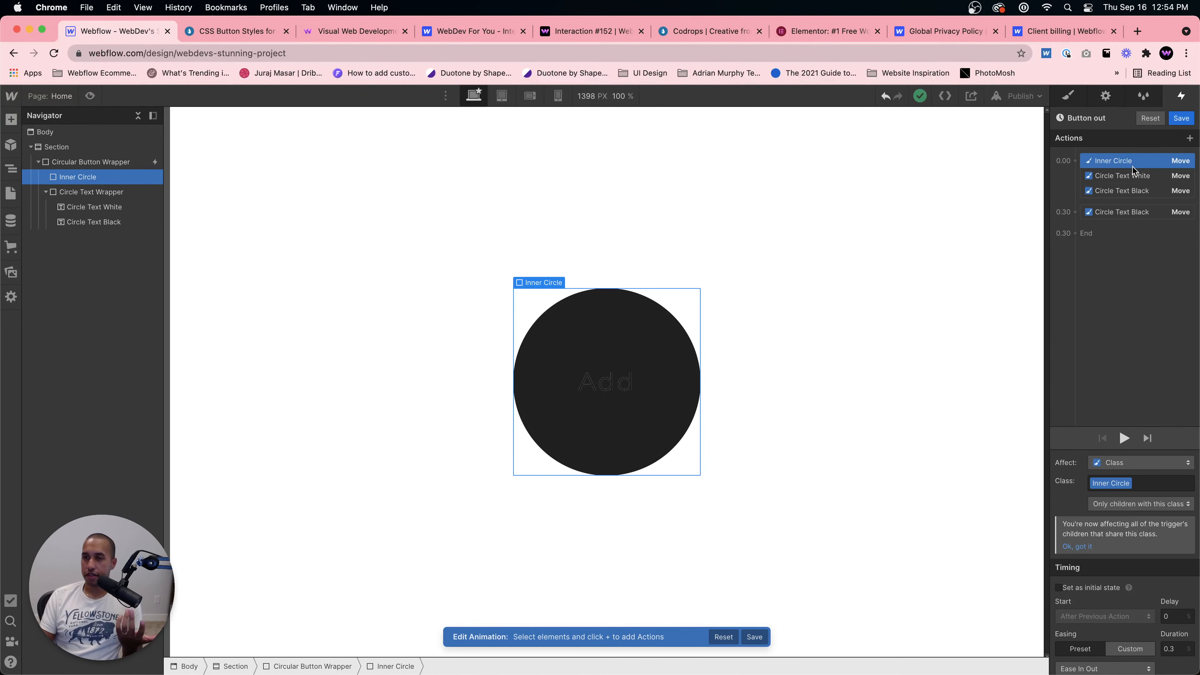
scroll(1154, 553, down, 3)
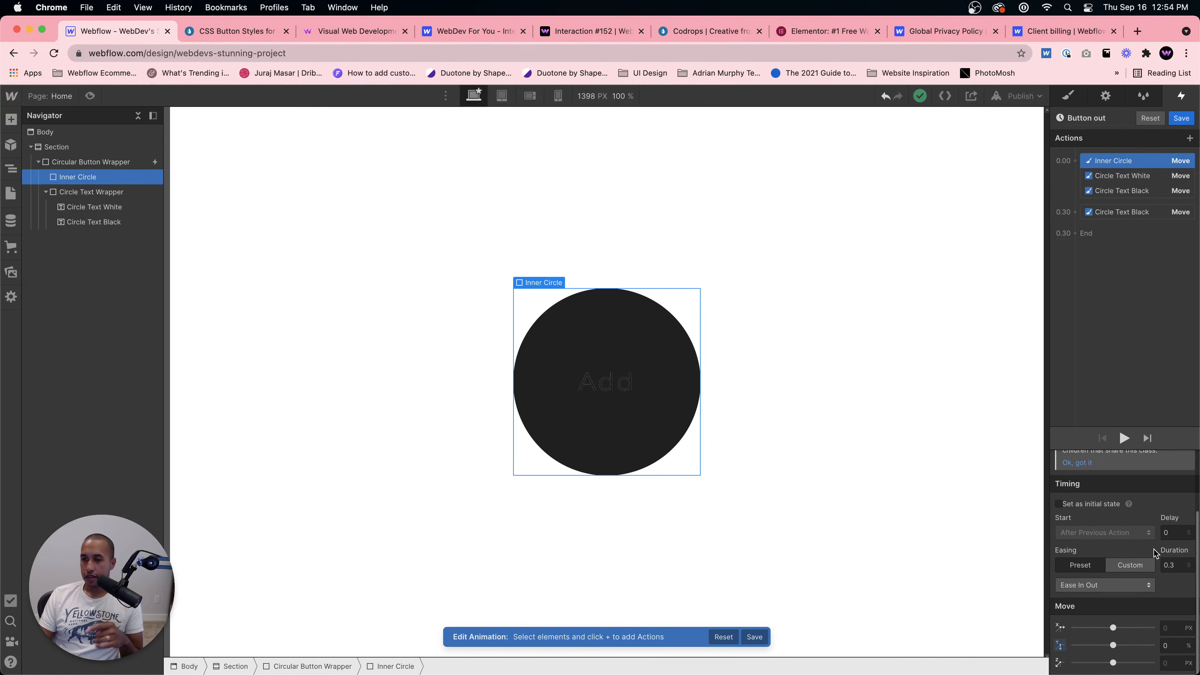
click(1126, 177)
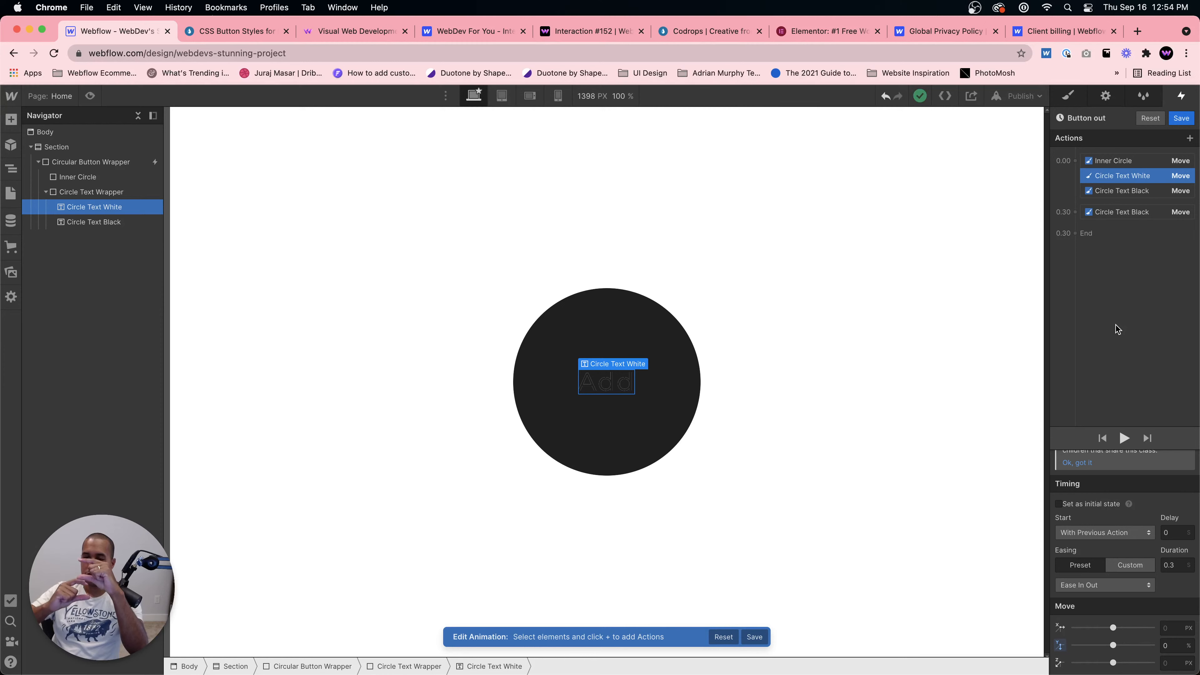
click(1119, 193)
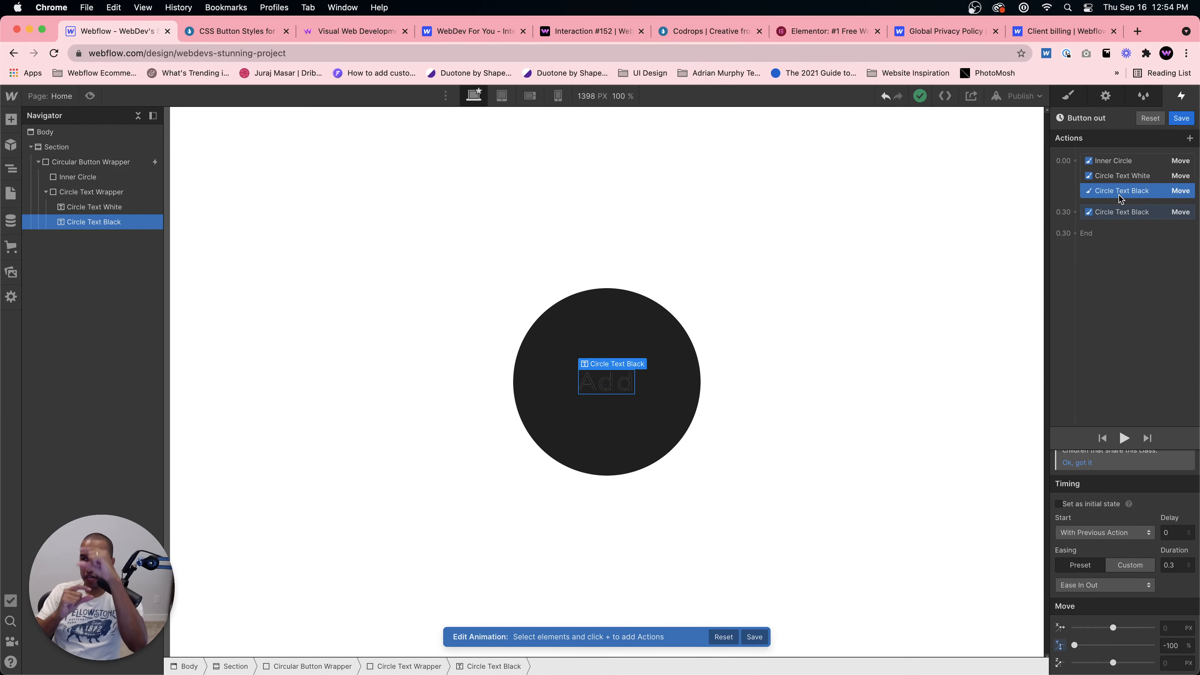
click(1118, 214)
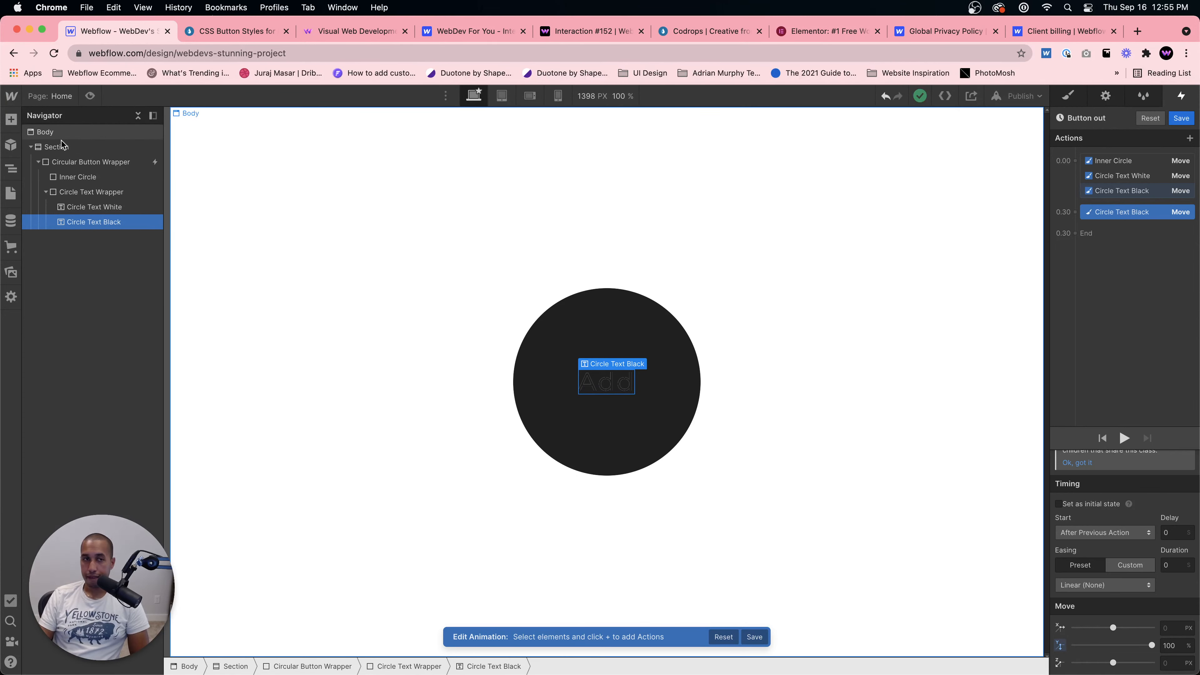
key(super+shift+p)
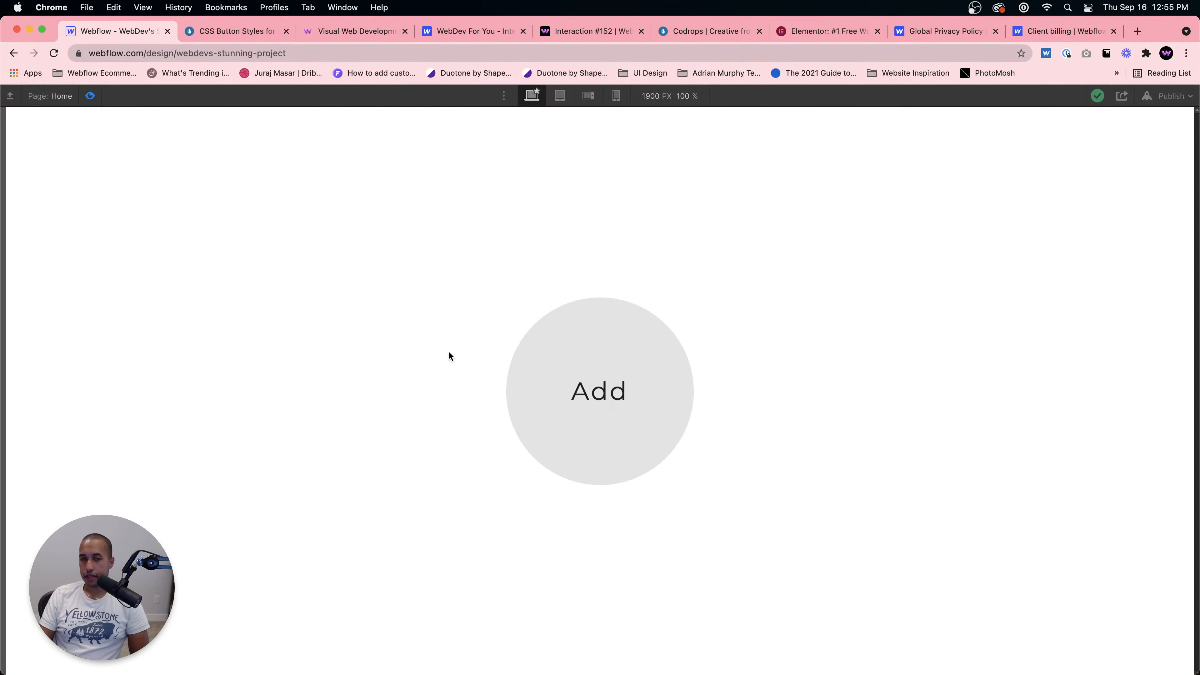
click(87, 98)
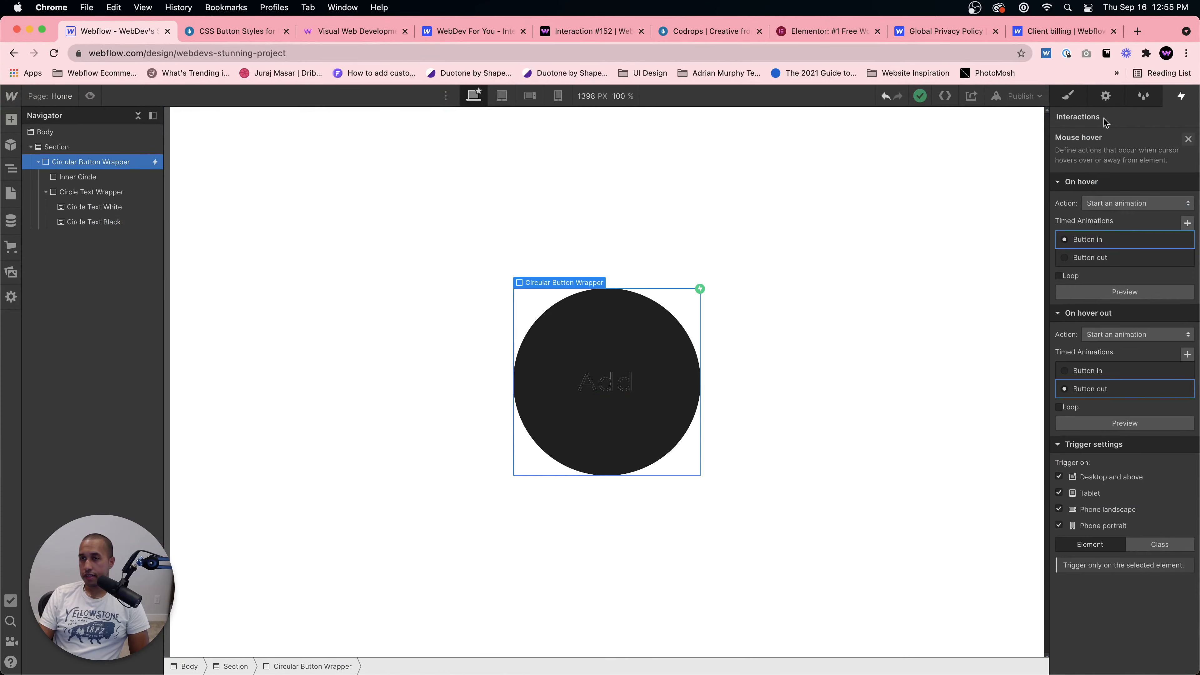
click(1071, 97)
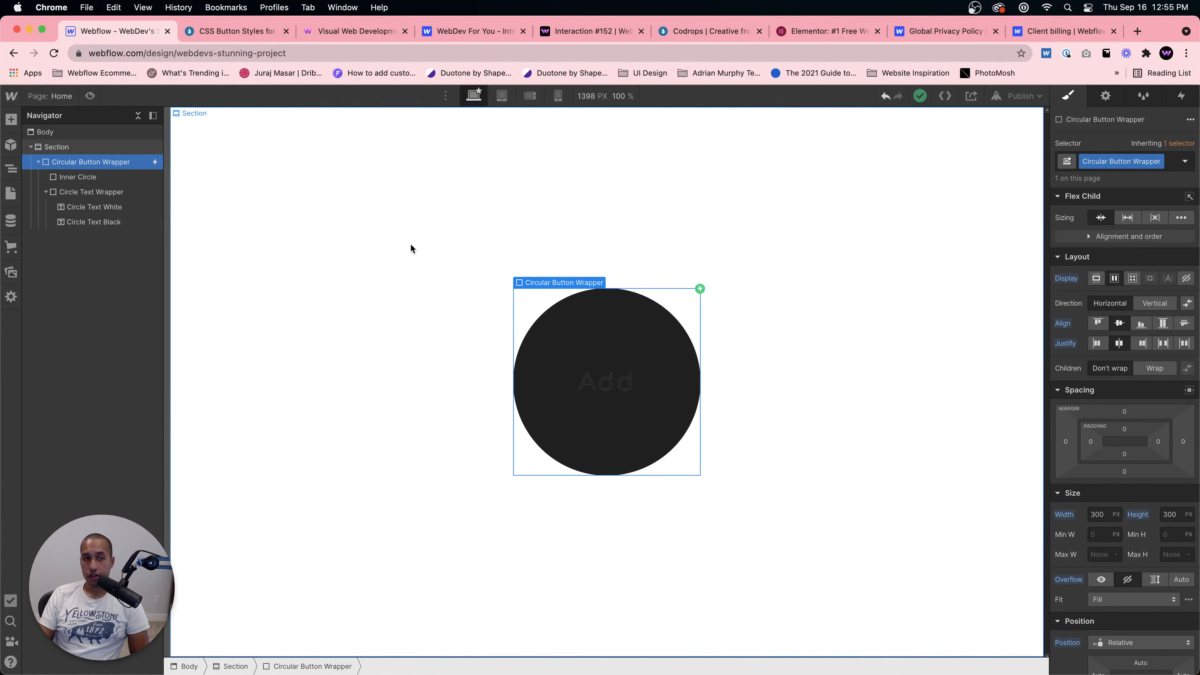
right_click(615, 315)
click(530, 307)
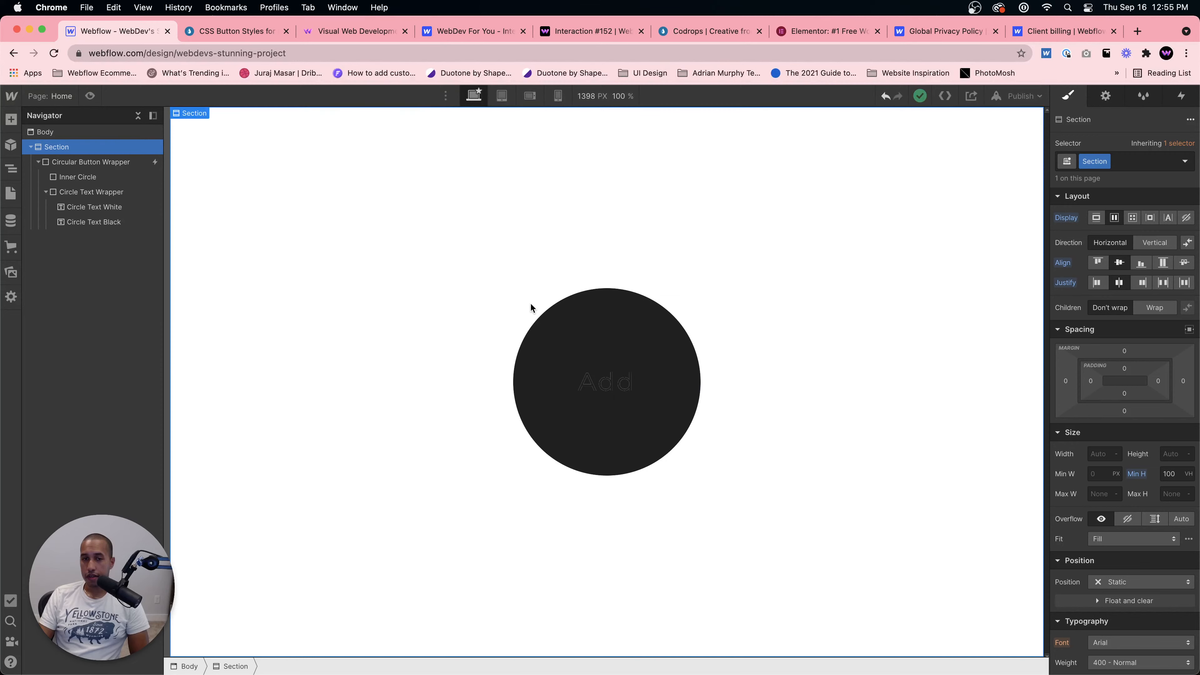
click(604, 308)
right_click(482, 304)
click(631, 316)
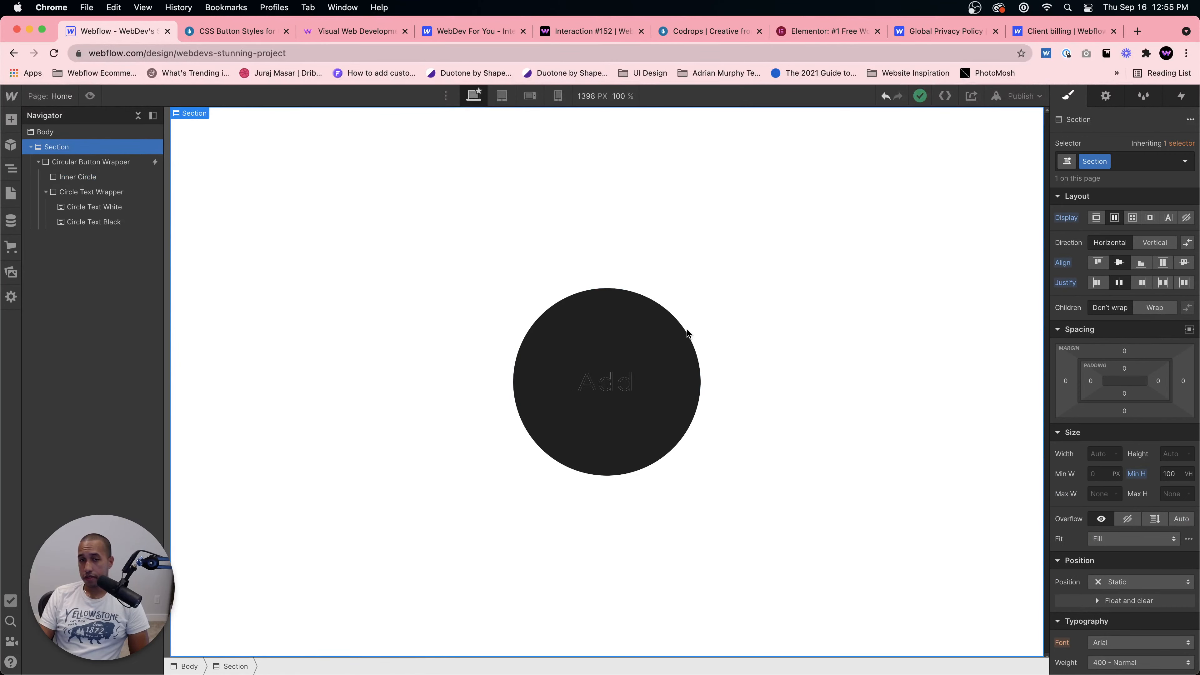
Step: Hide the Inner Circle by setting its display to none
click(671, 333)
click(674, 302)
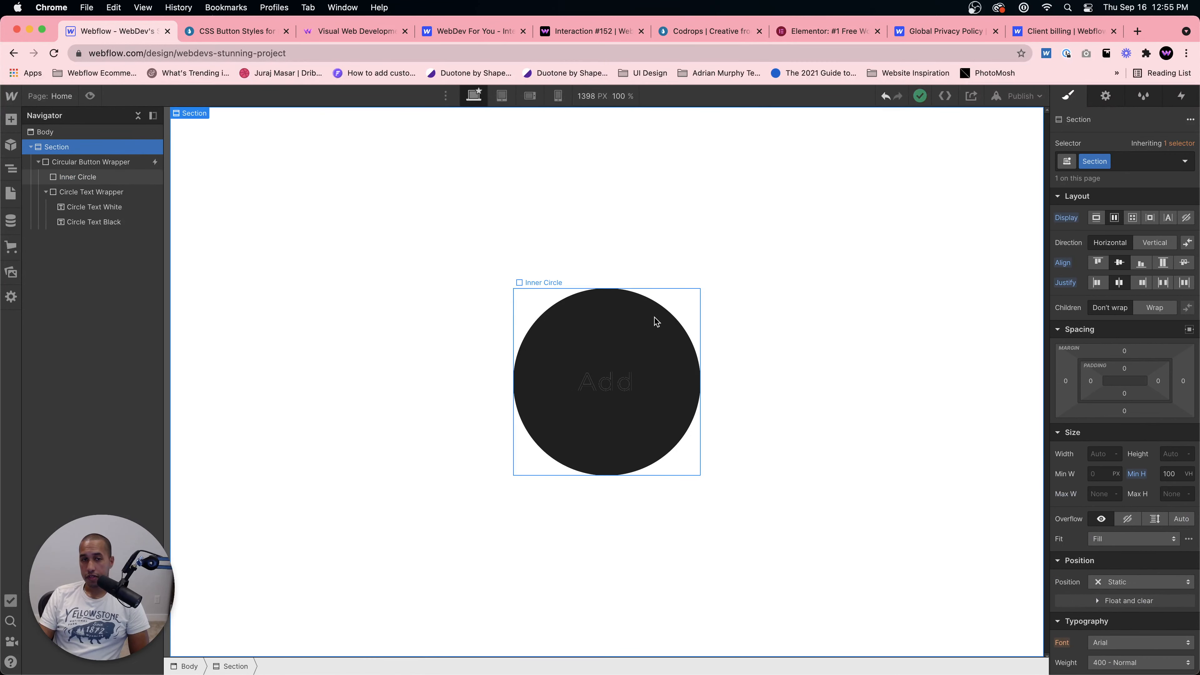
click(78, 177)
click(1186, 278)
Step: Convert the Circular Button Wrapper into a link block
right_click(571, 326)
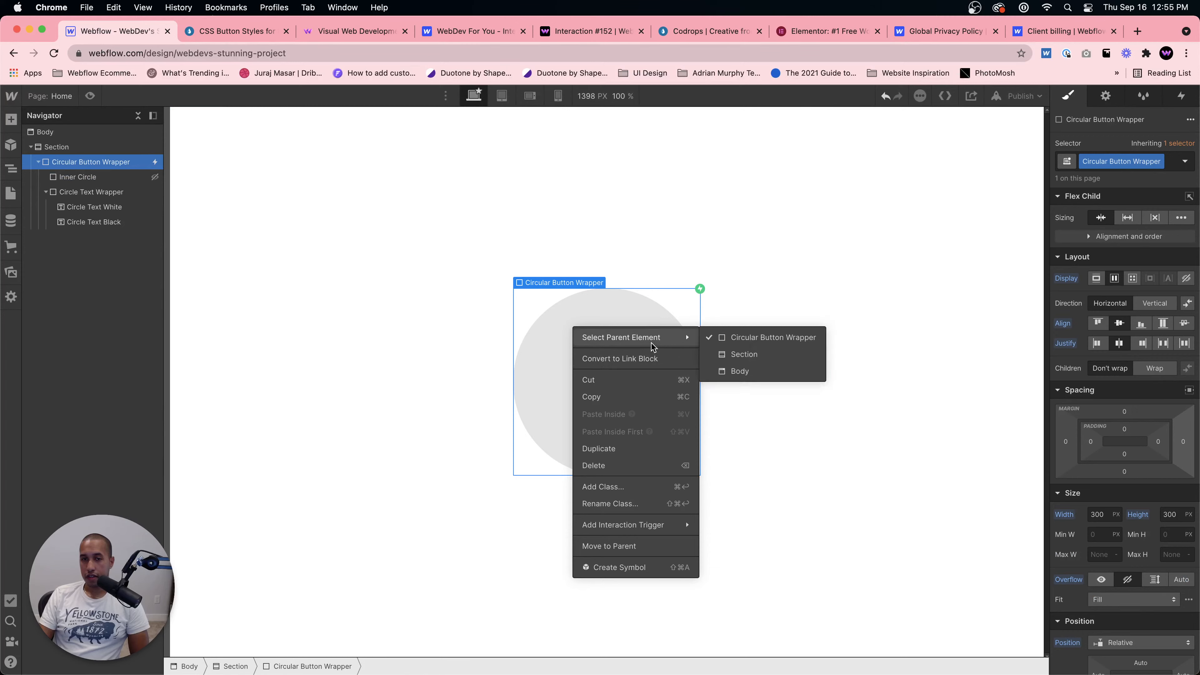
click(646, 356)
click(596, 383)
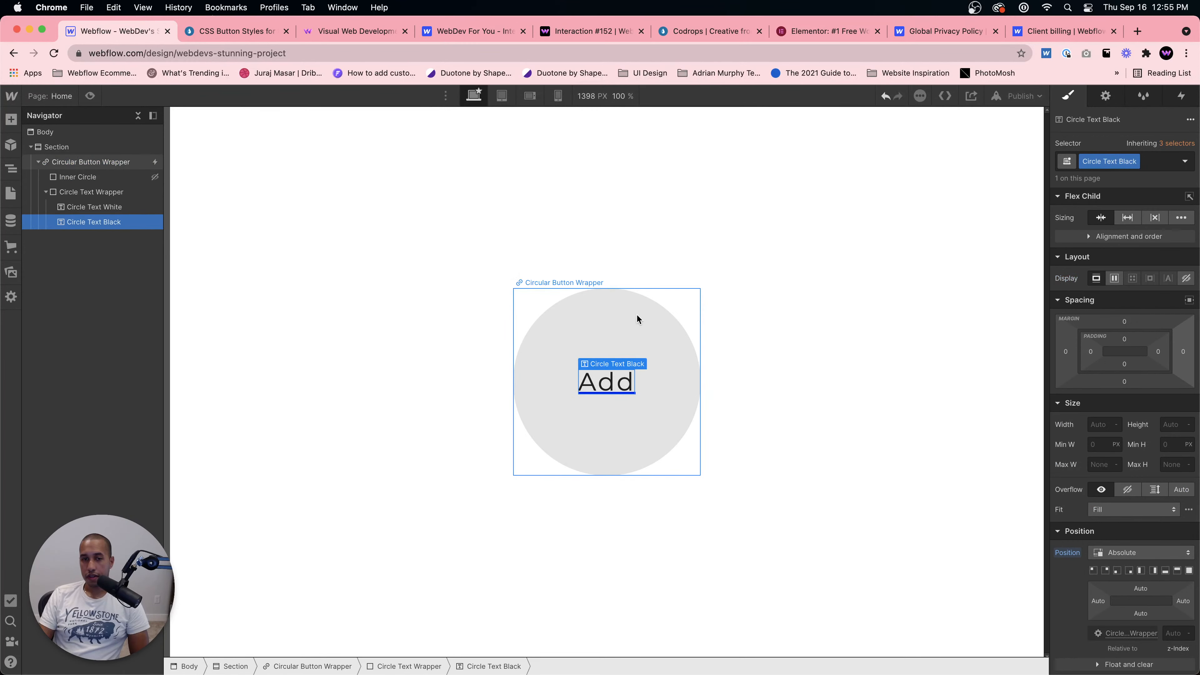
Step: Remove the underline text decoration from the Circular Button Wrapper link block
click(637, 316)
scroll(1161, 499, down, 10)
scroll(1161, 499, up, 3)
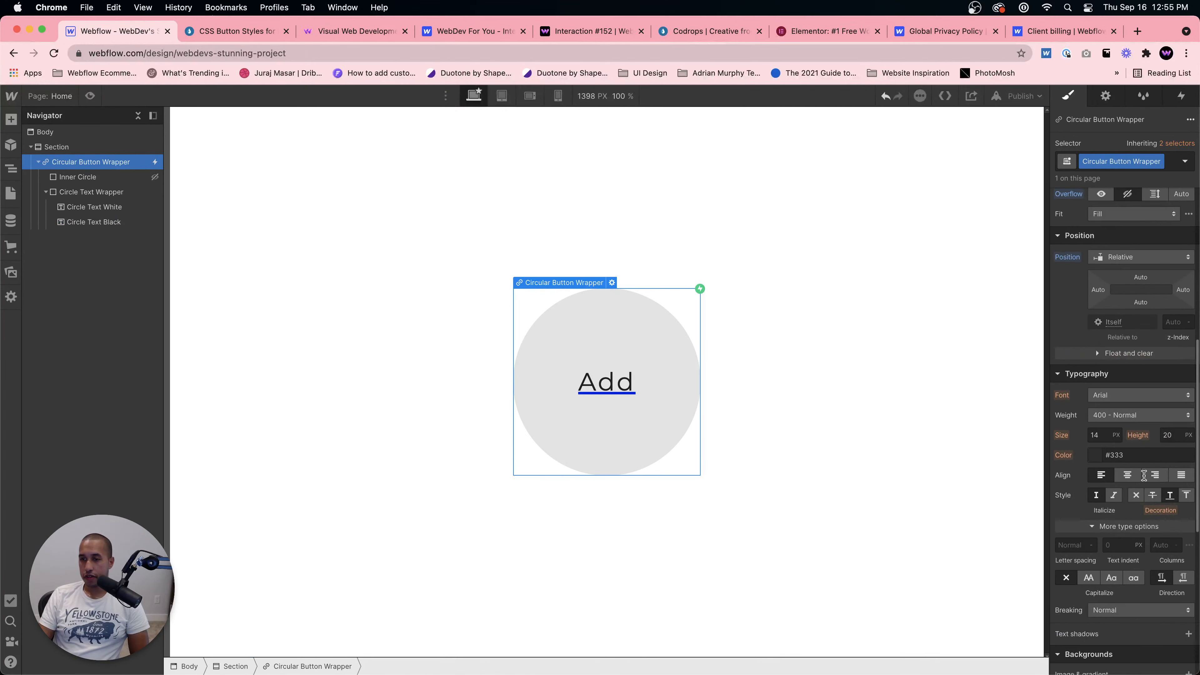
click(1135, 495)
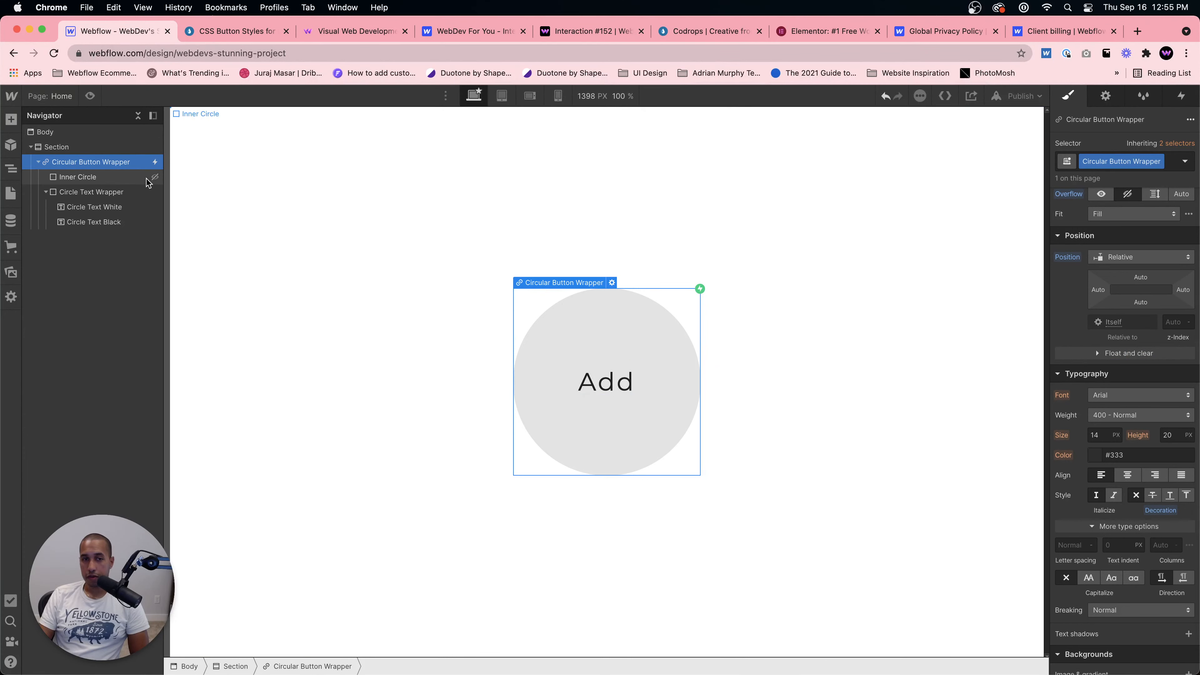
Step: Make the Inner Circle visible again by setting its display to flex
click(118, 177)
scroll(1118, 343, down, 3)
scroll(1117, 343, up, 5)
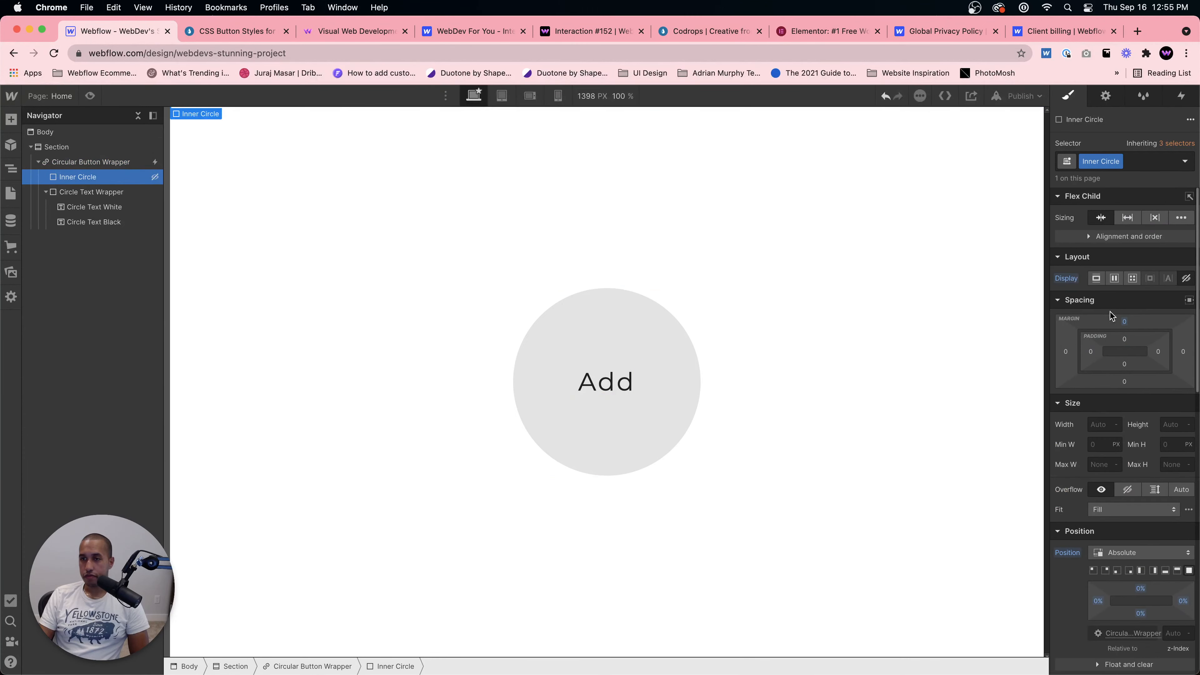
click(1114, 278)
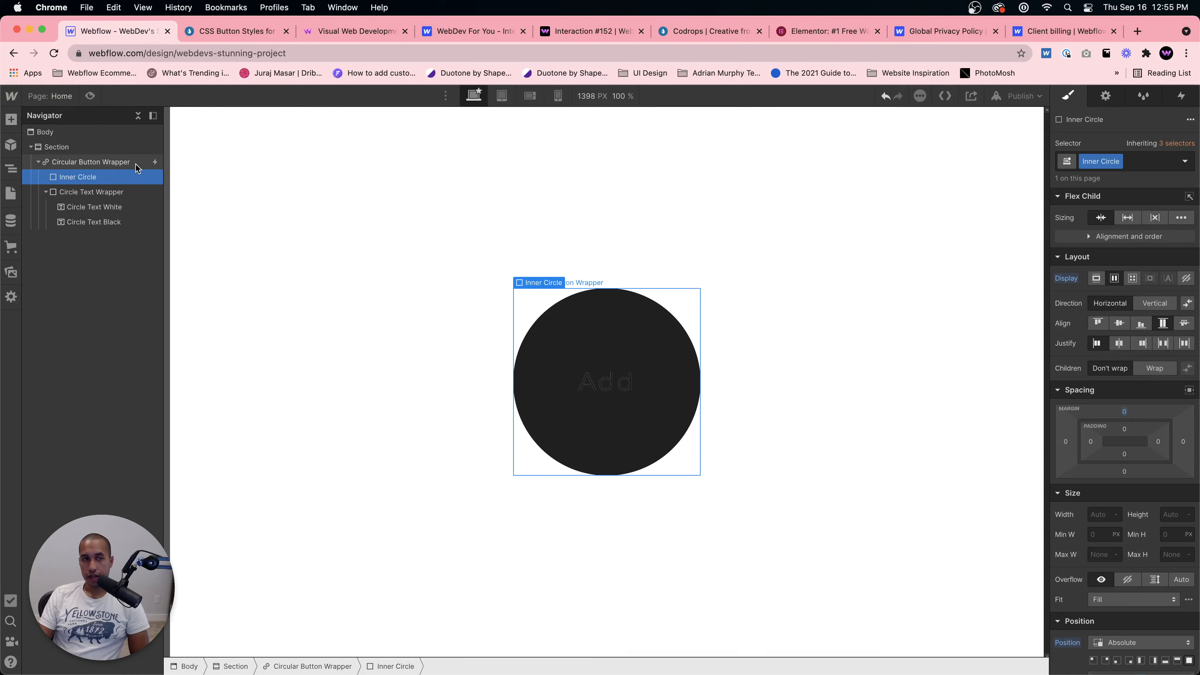
click(563, 292)
click(1106, 96)
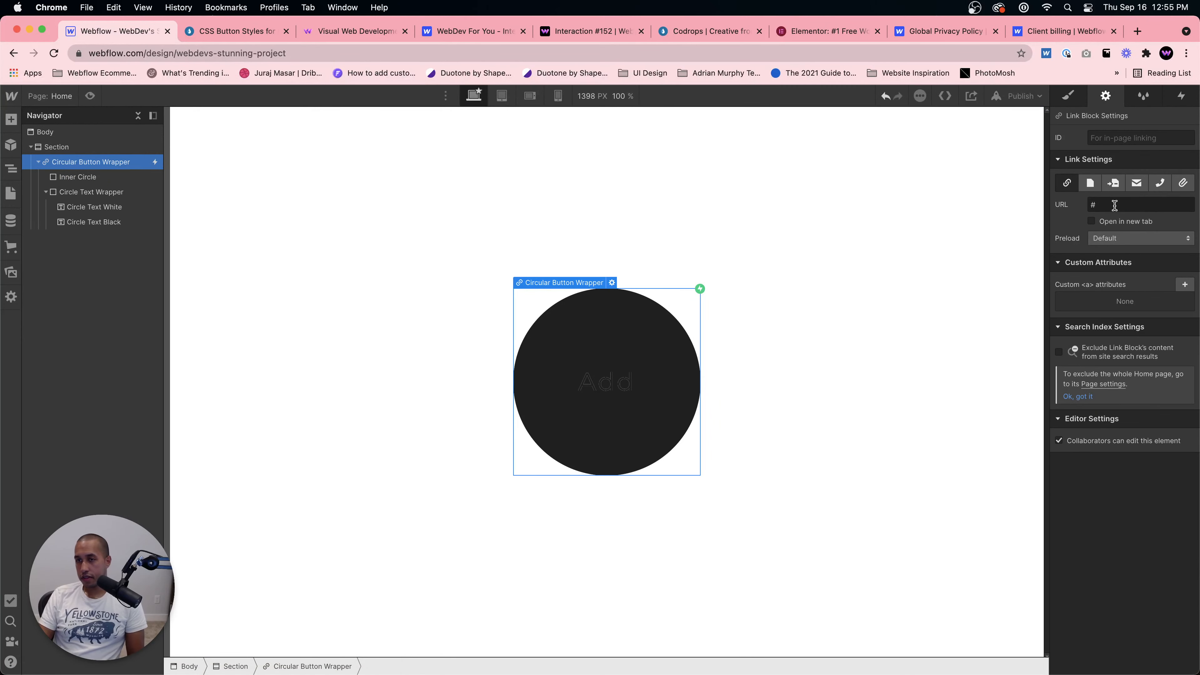
click(1103, 205)
key(BackSpace)
text(https)
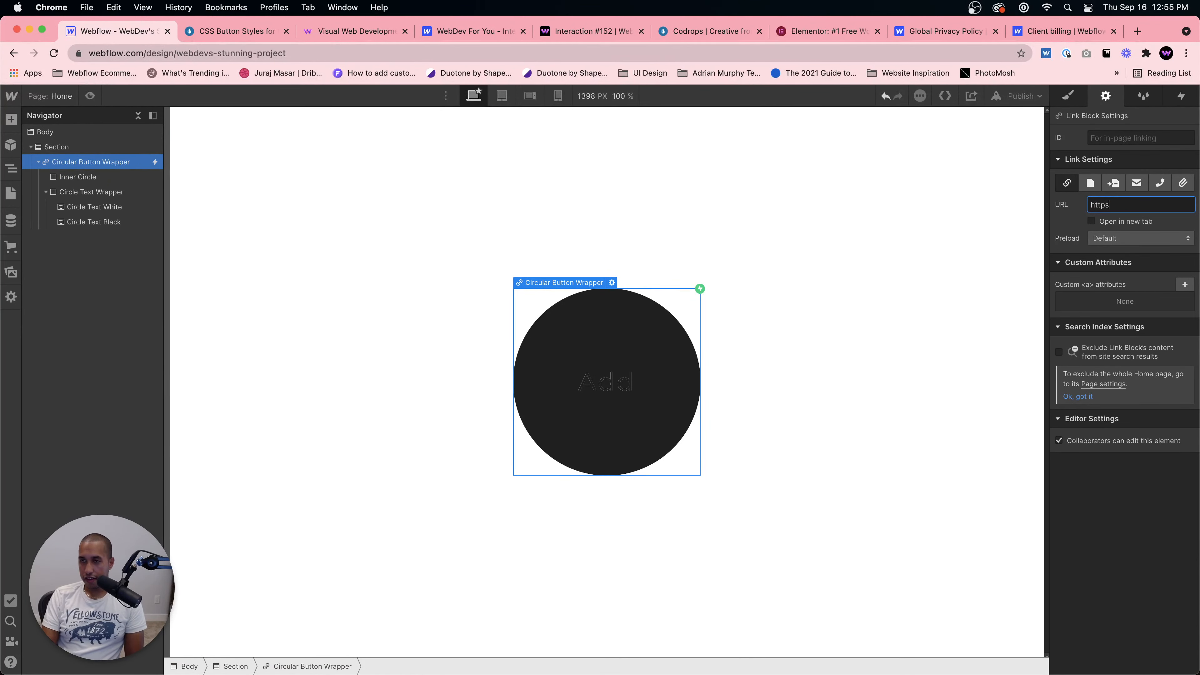
text(://webdevforyou.com)
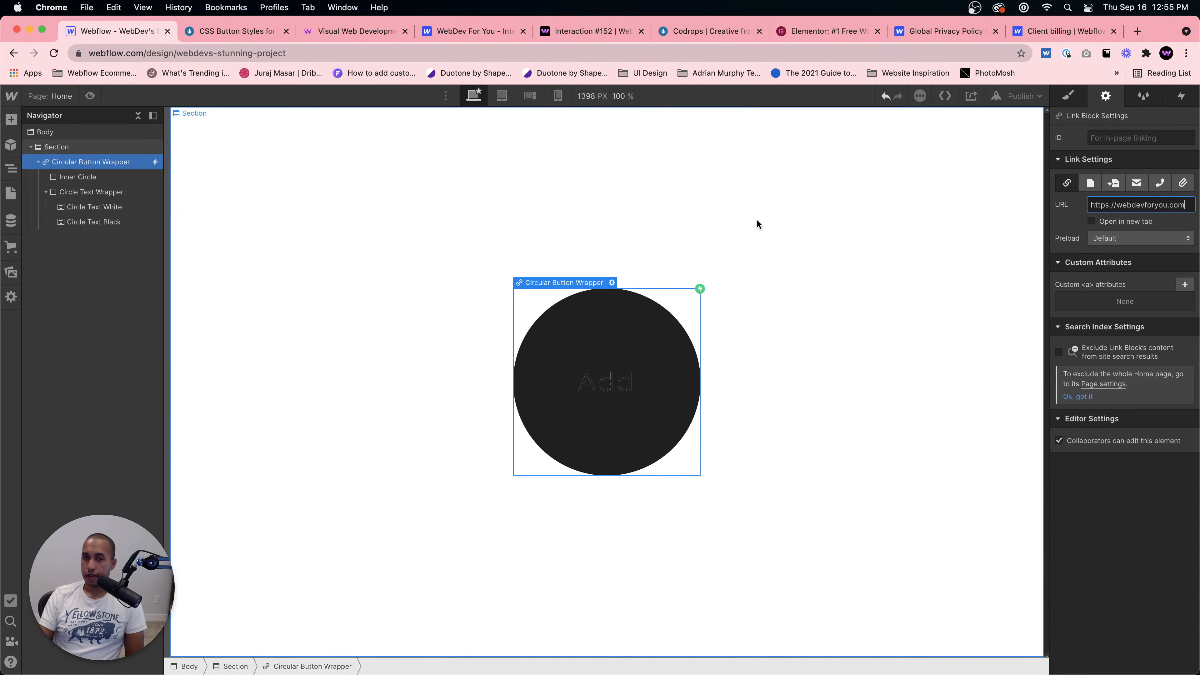
Step: Publish the site to the webflow.io domain and open the live page
click(1020, 97)
click(986, 249)
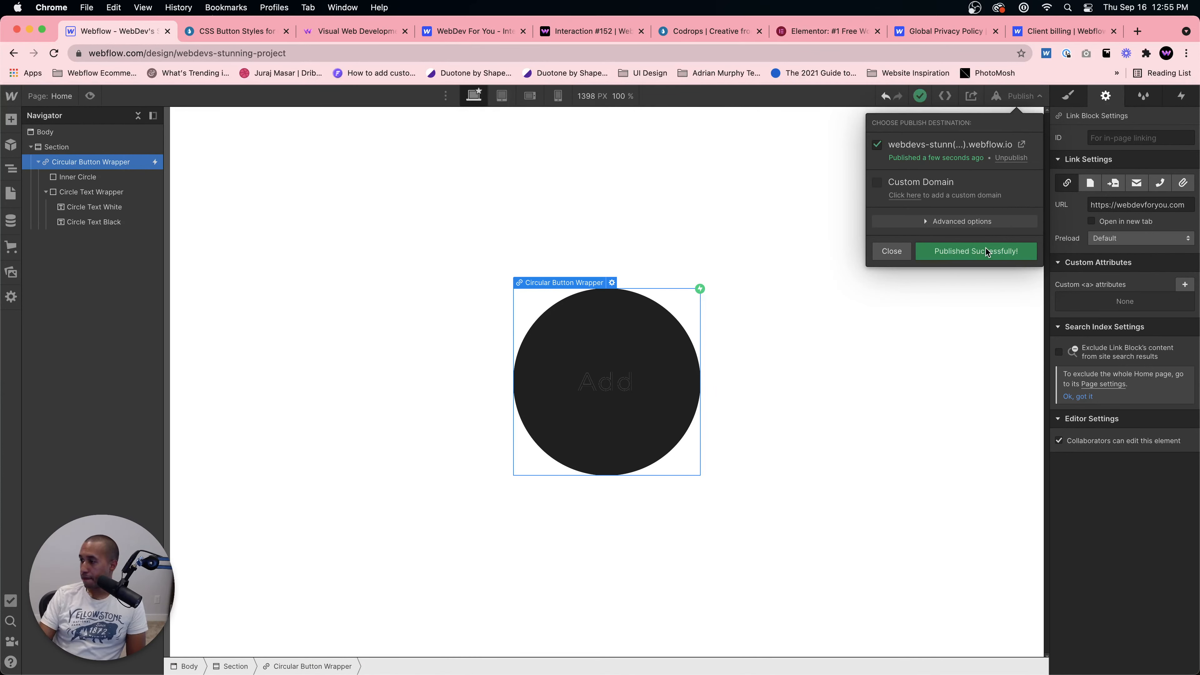
click(1021, 144)
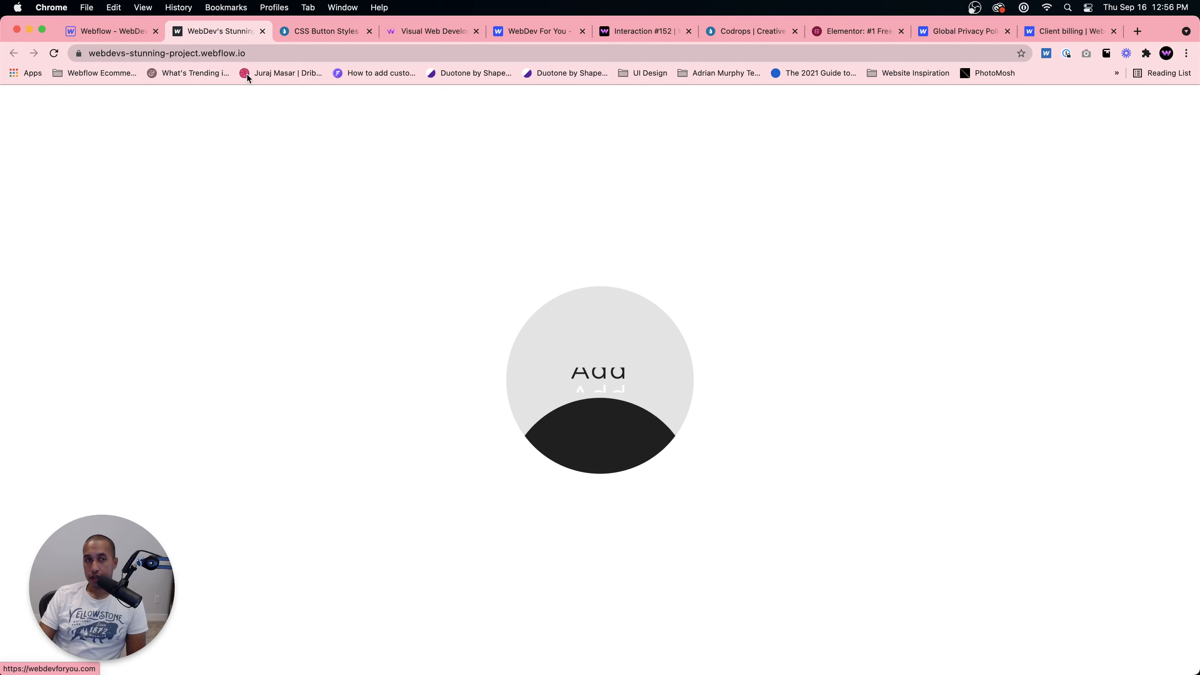
Step: Compare the live button with the Codrops demo's Add button and return to the Designer
click(315, 29)
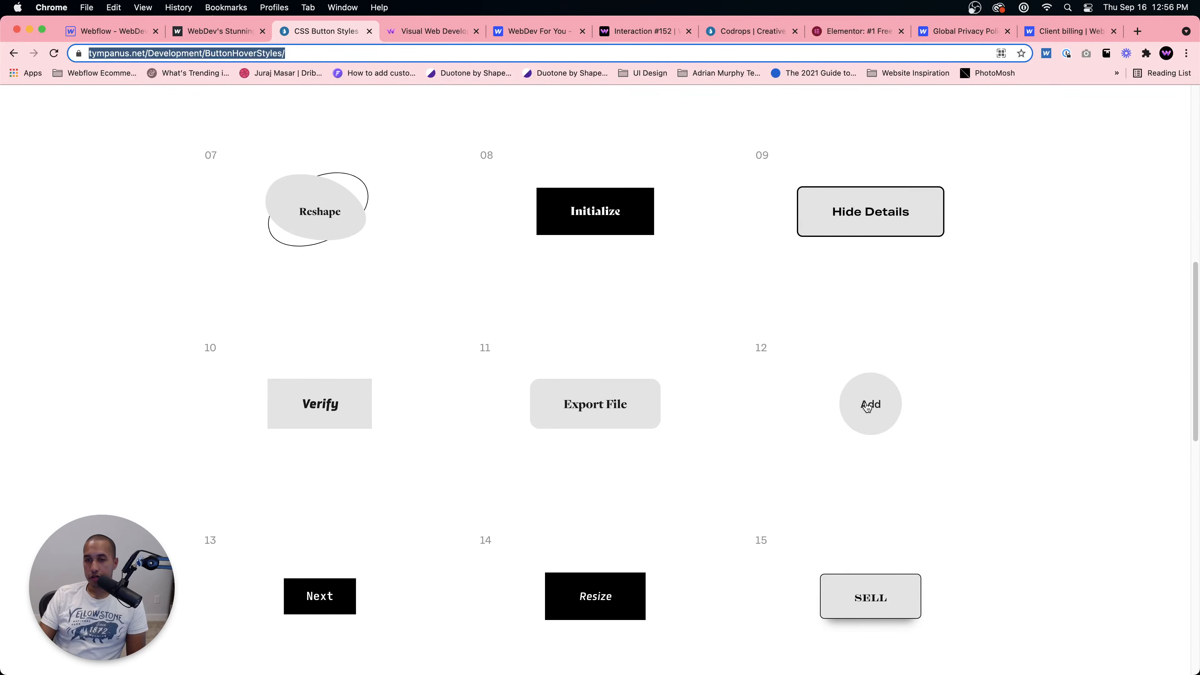
click(235, 33)
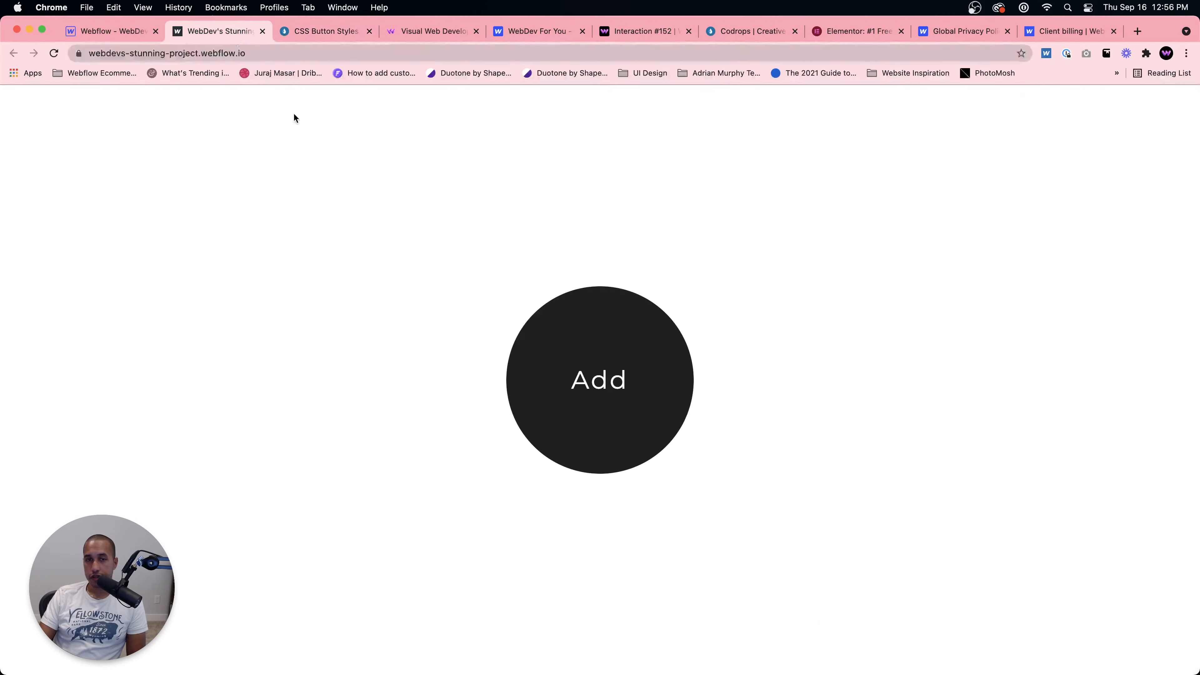
click(81, 36)
Step: In the Button in animation, give the three starting move actions a 0.2 duration and In Out Expo easing, then preview
click(881, 254)
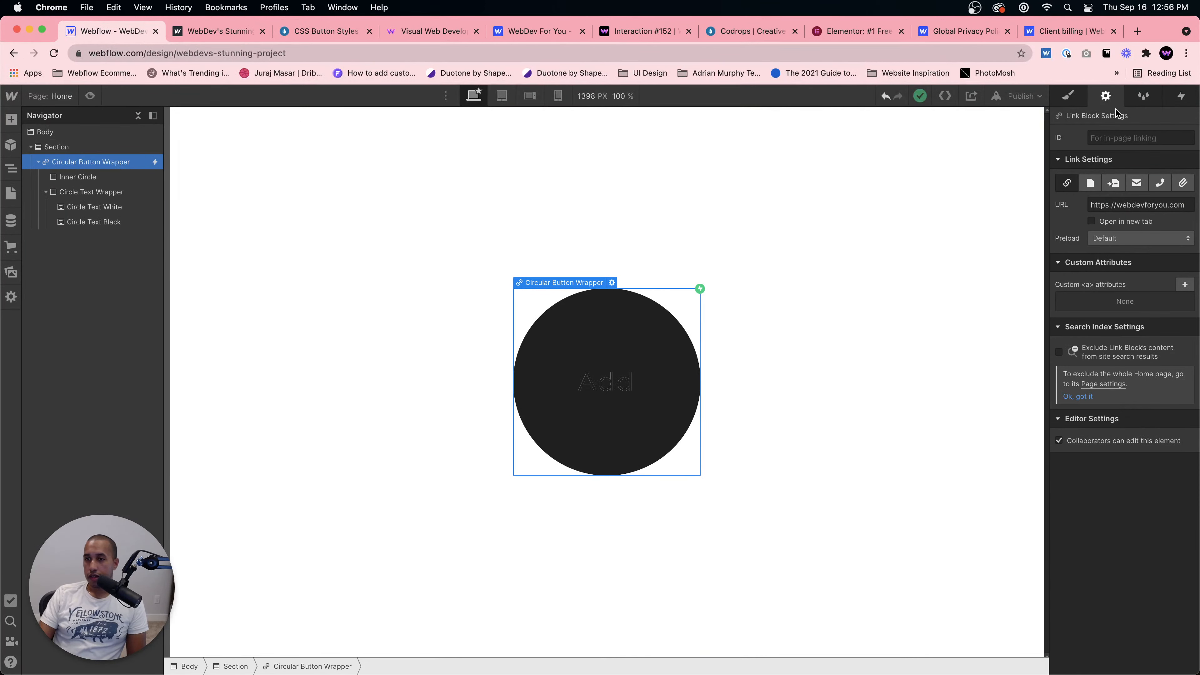
click(1181, 95)
click(1129, 171)
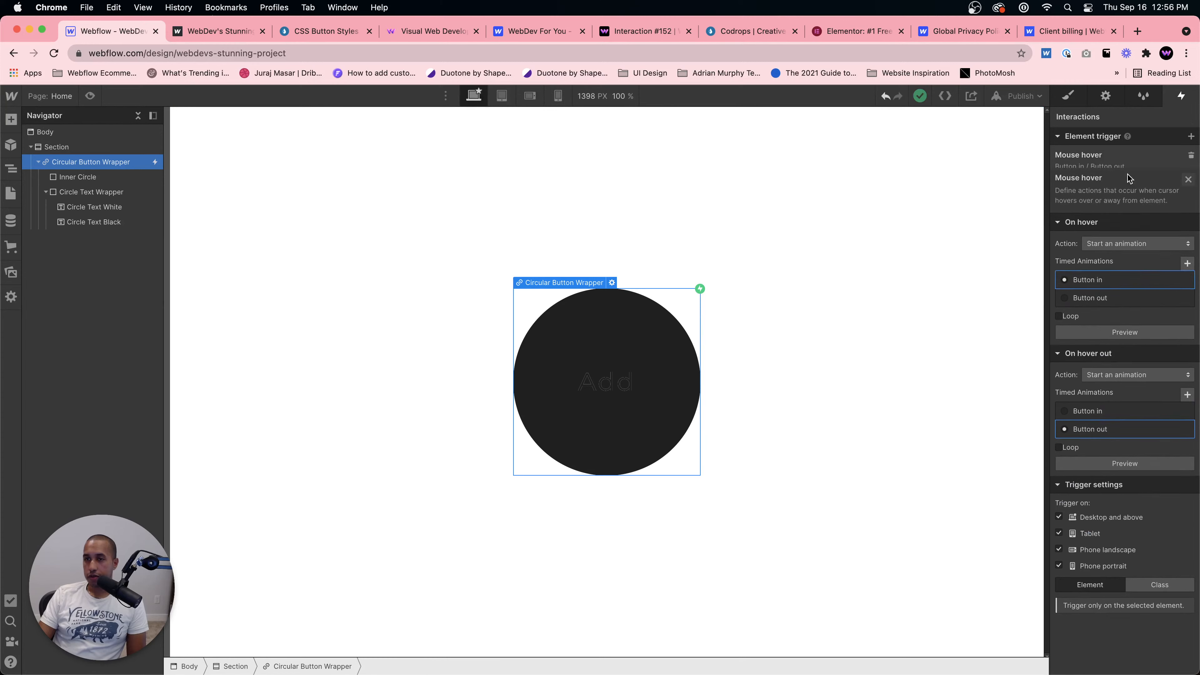
click(1123, 239)
click(1130, 184)
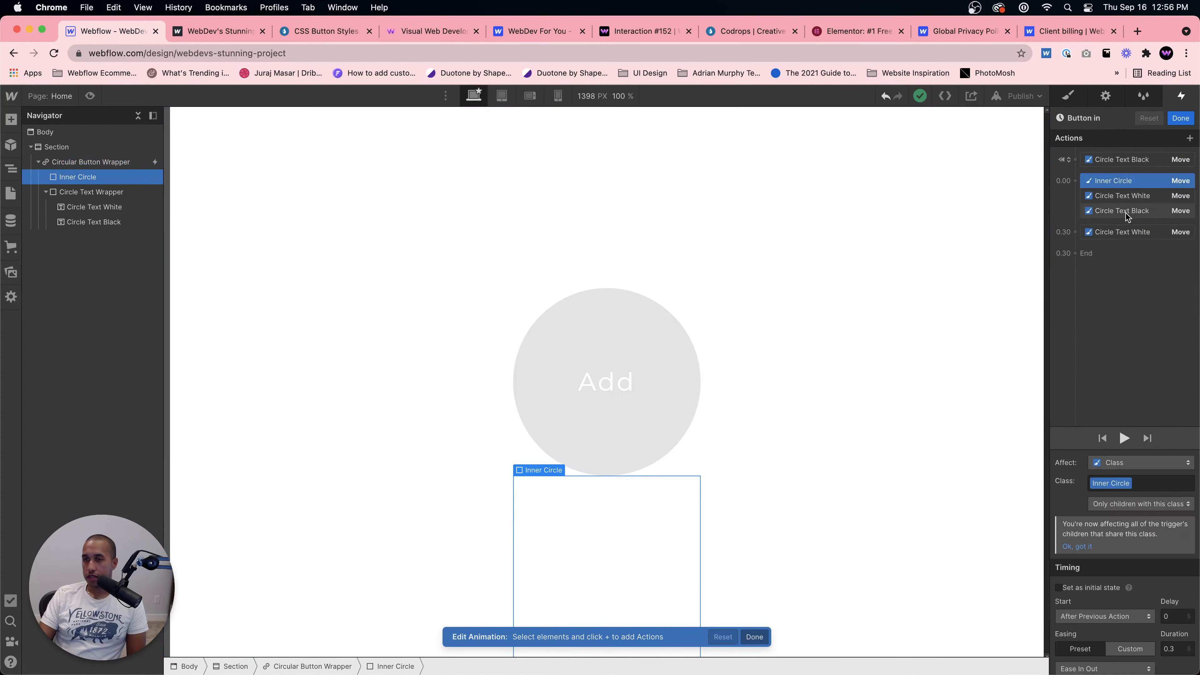
scroll(1182, 580, down, 3)
double_click(1170, 565)
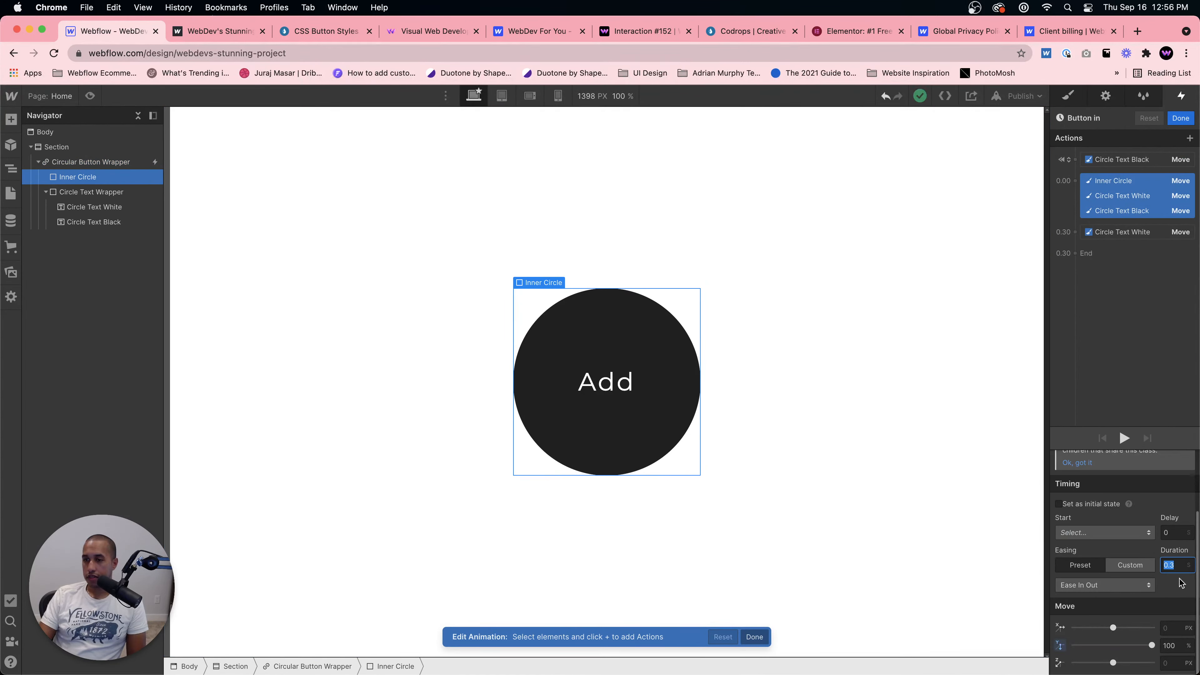
text(0.2)
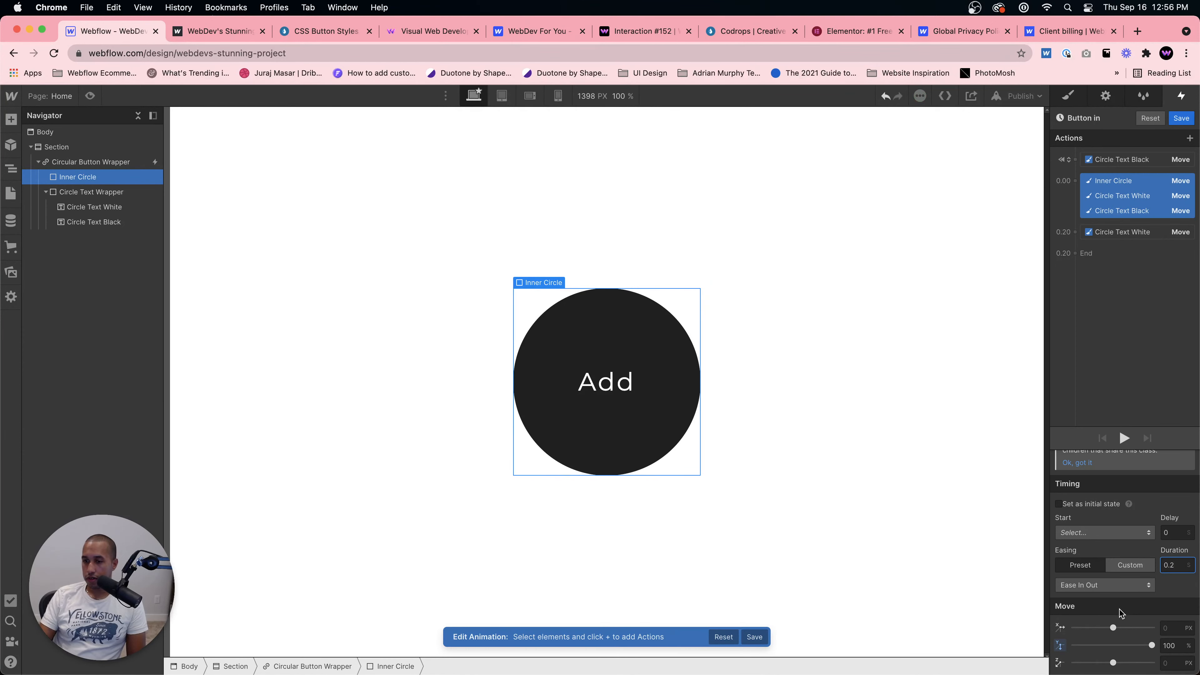
click(1103, 586)
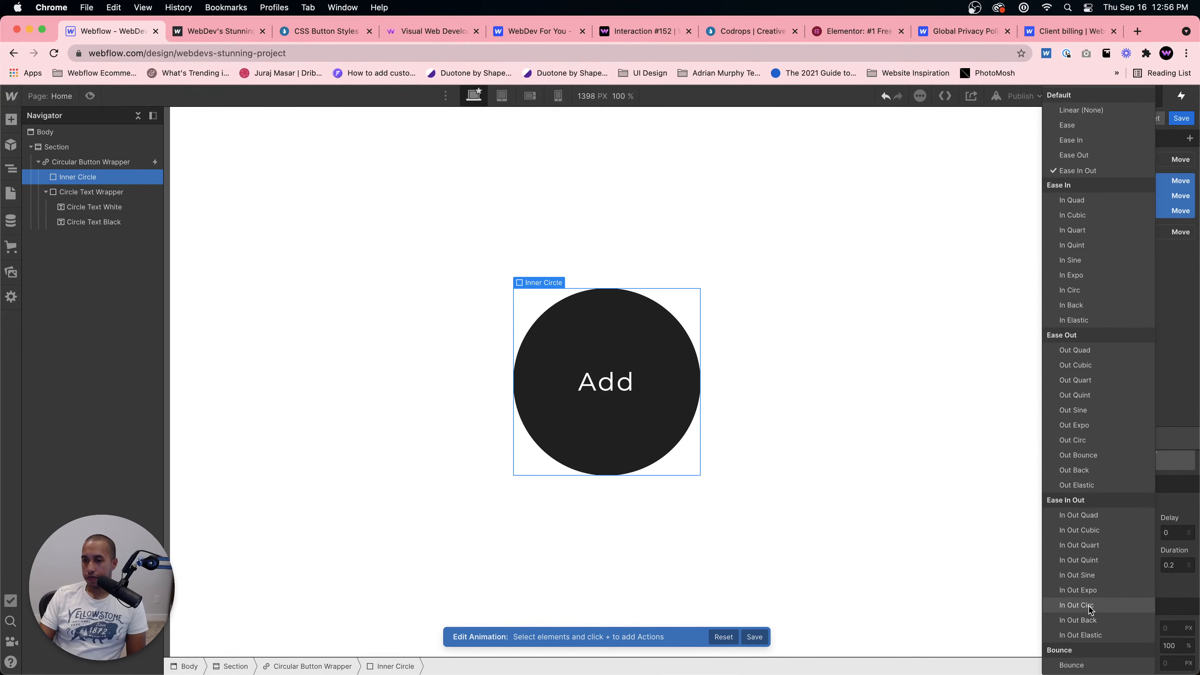
click(1082, 590)
click(90, 96)
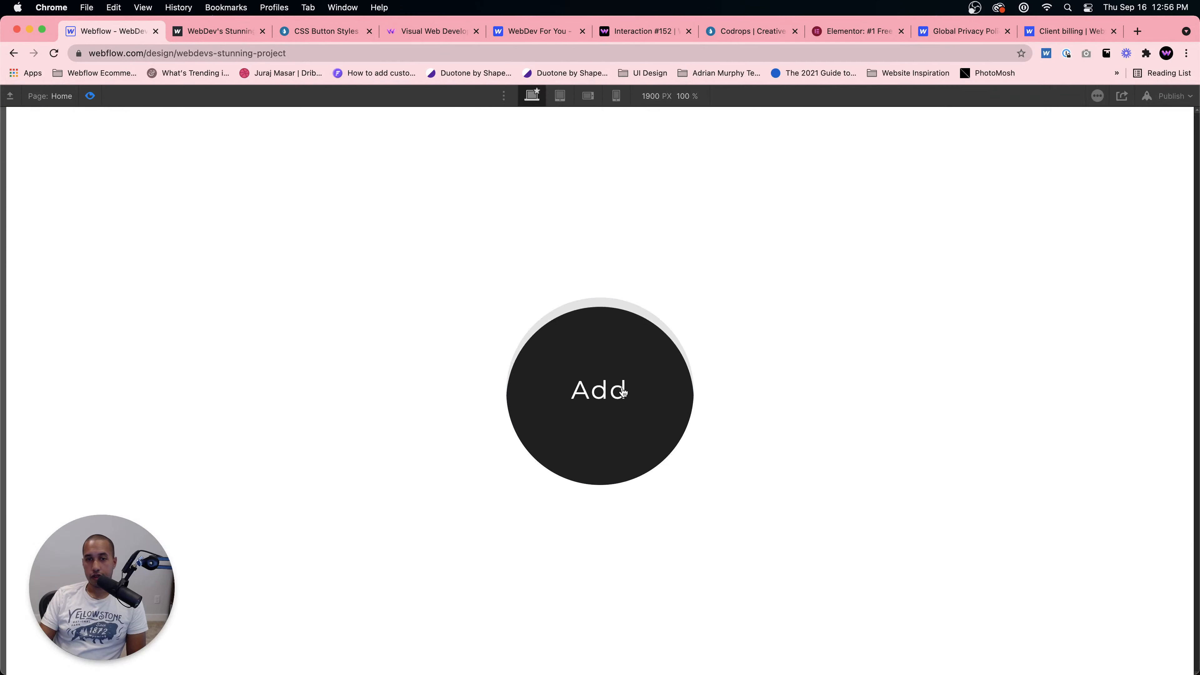
click(89, 96)
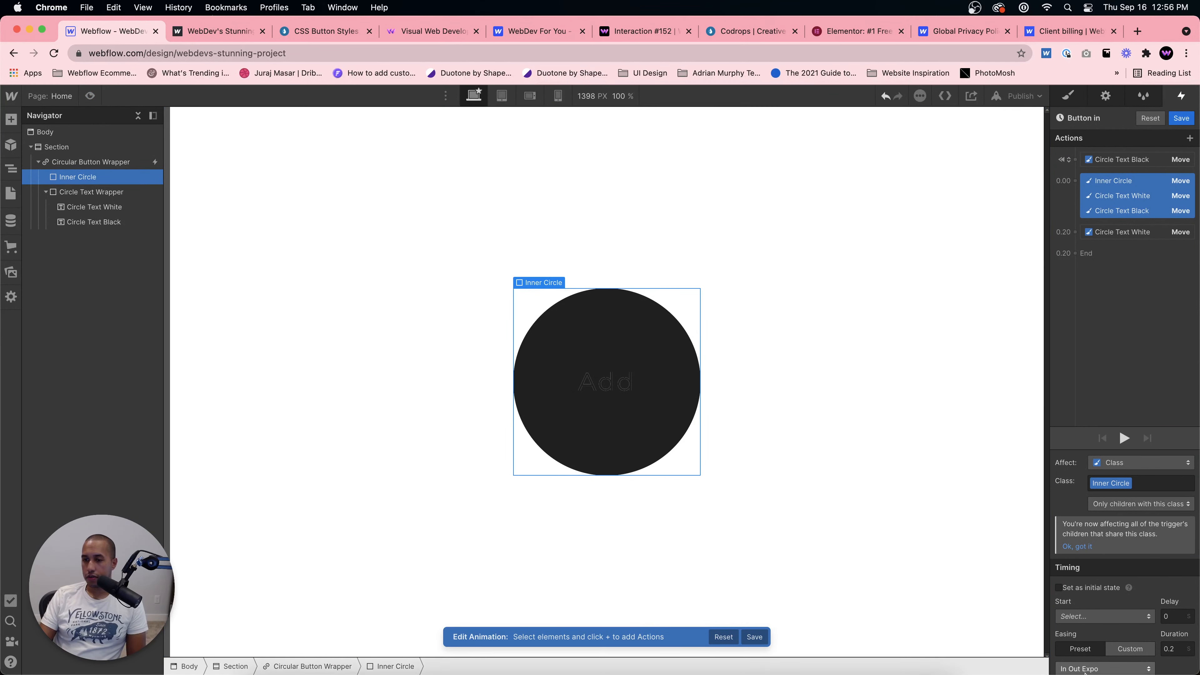
Step: Change those Button in actions' easing to In Out Quint and preview the hover effect
click(1104, 669)
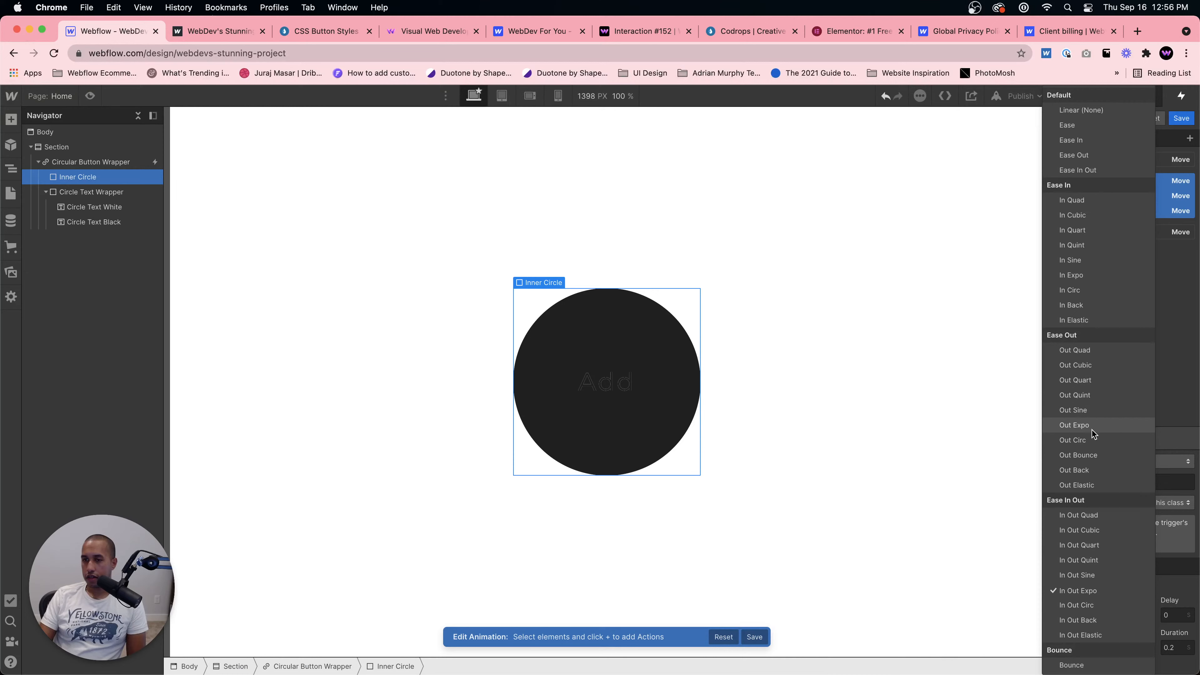
click(1079, 560)
click(90, 97)
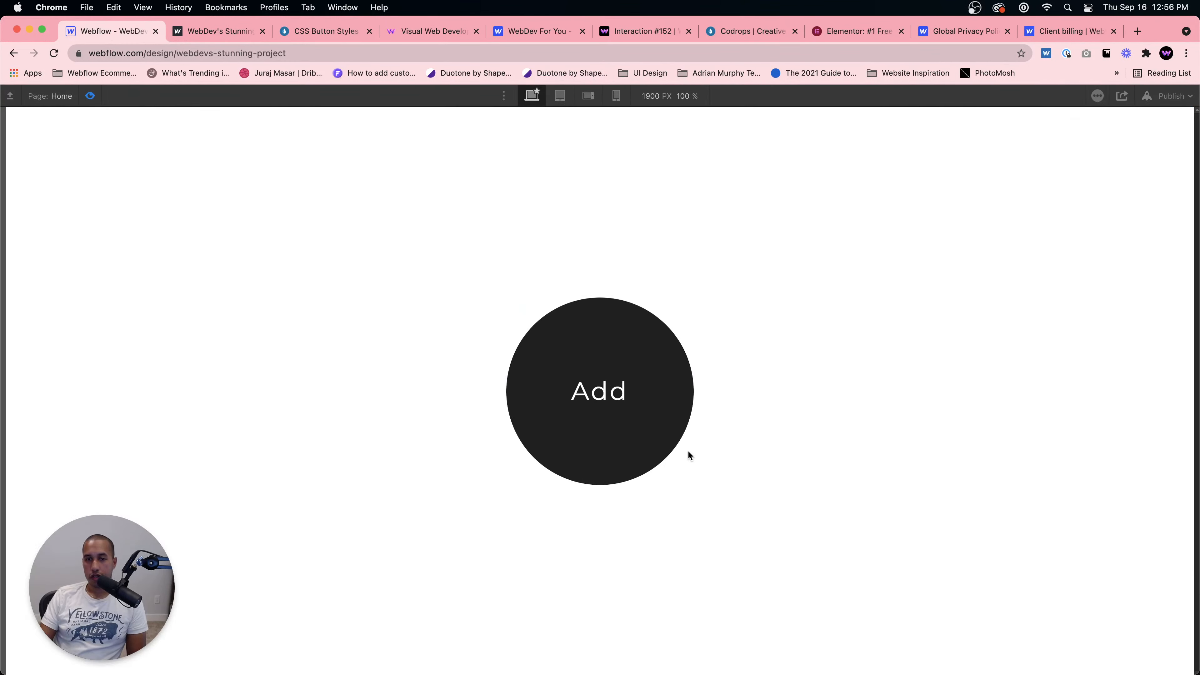
click(90, 97)
click(90, 96)
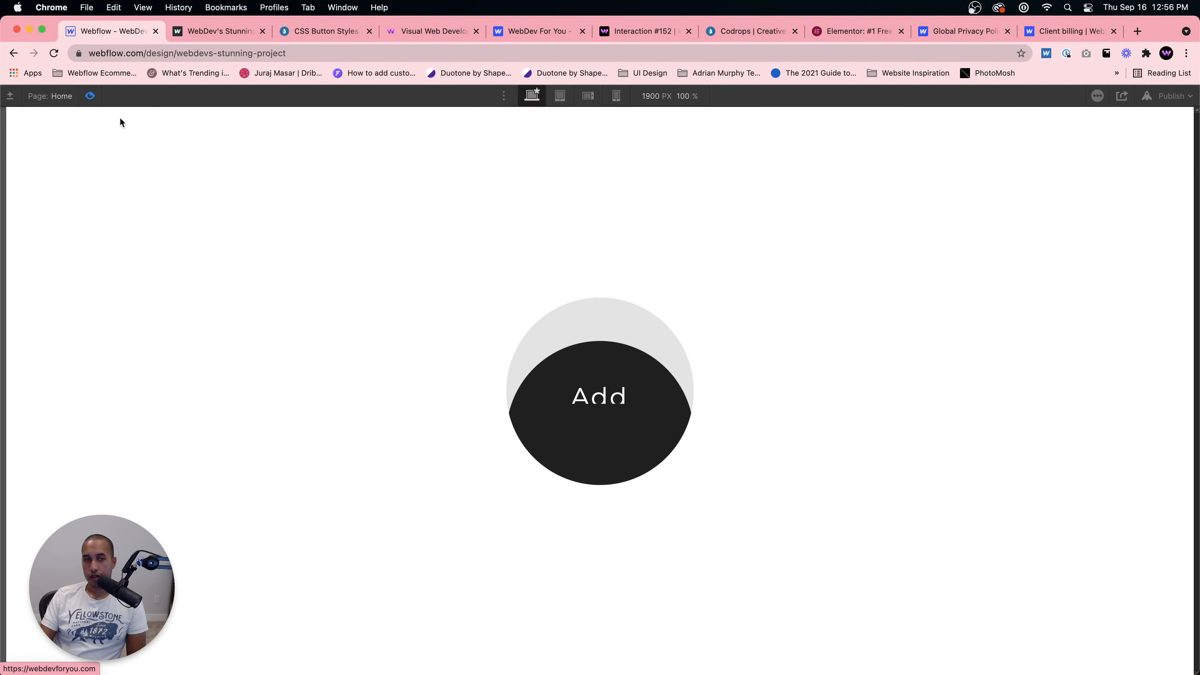
click(90, 96)
Step: Set the Button in starting actions' duration to 0.4, preview, and save the animation
click(1176, 648)
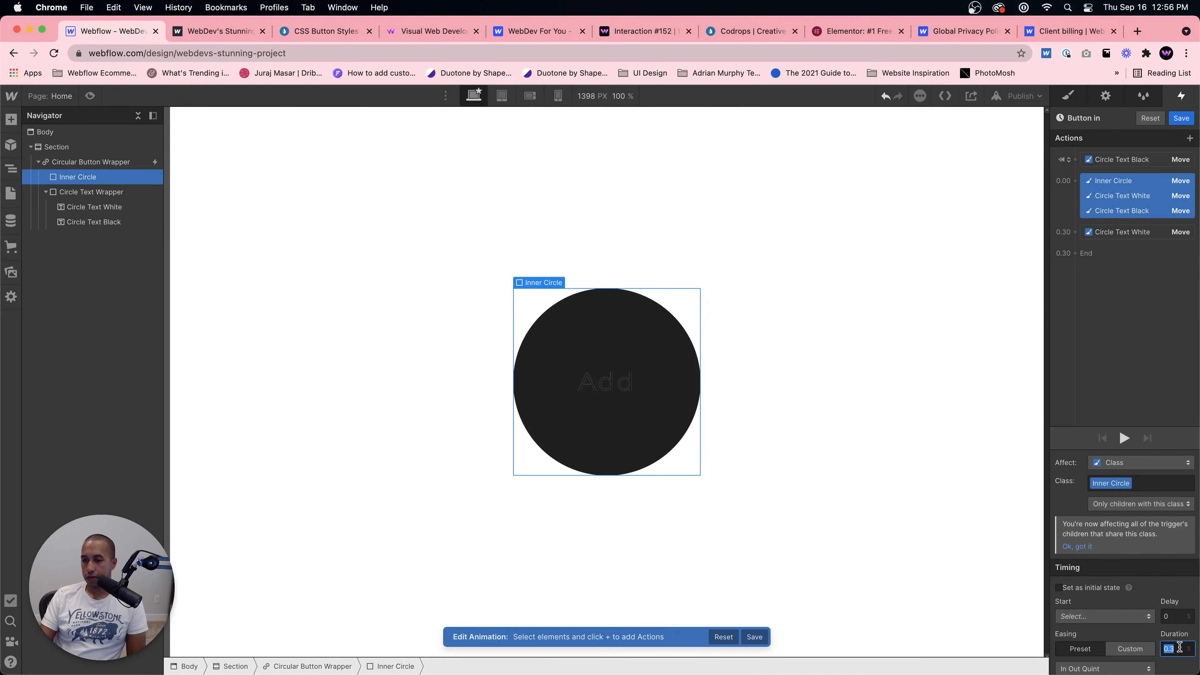
text(0.4)
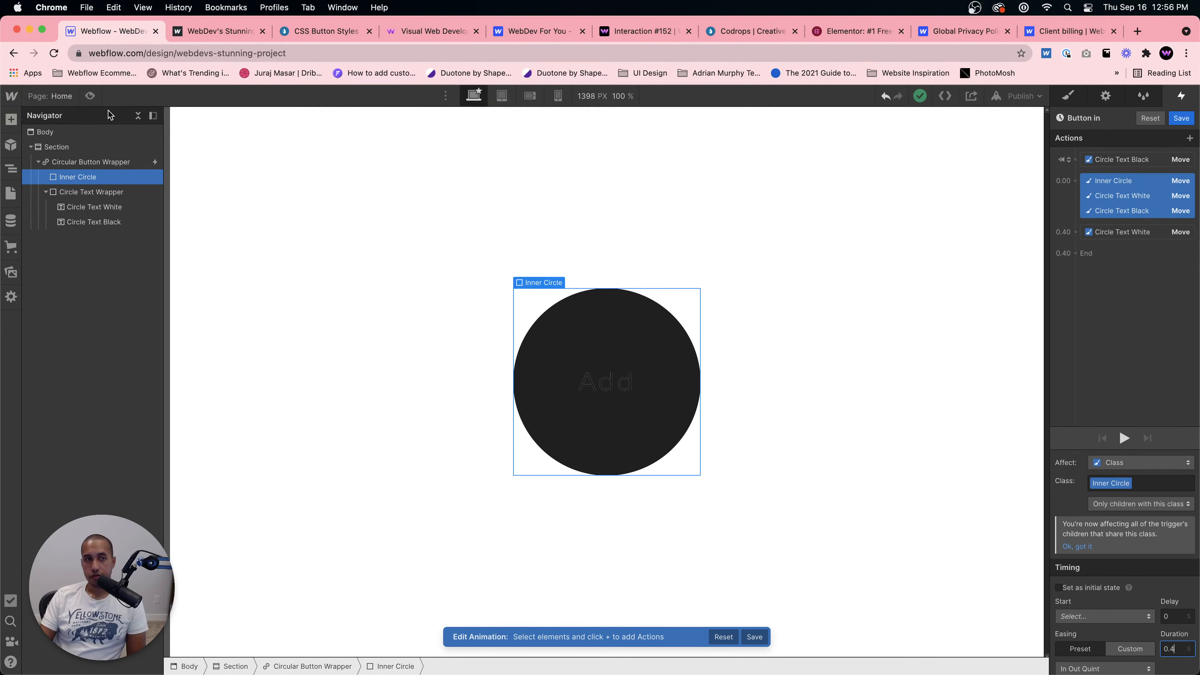
click(90, 97)
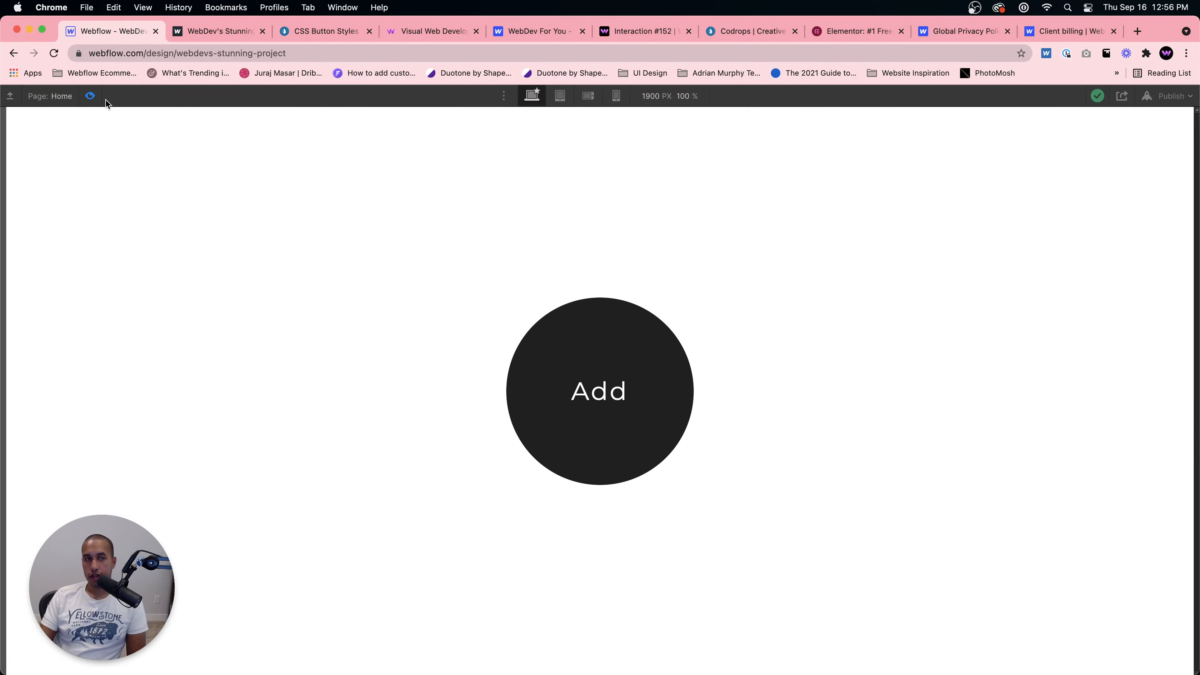
click(90, 97)
click(1181, 118)
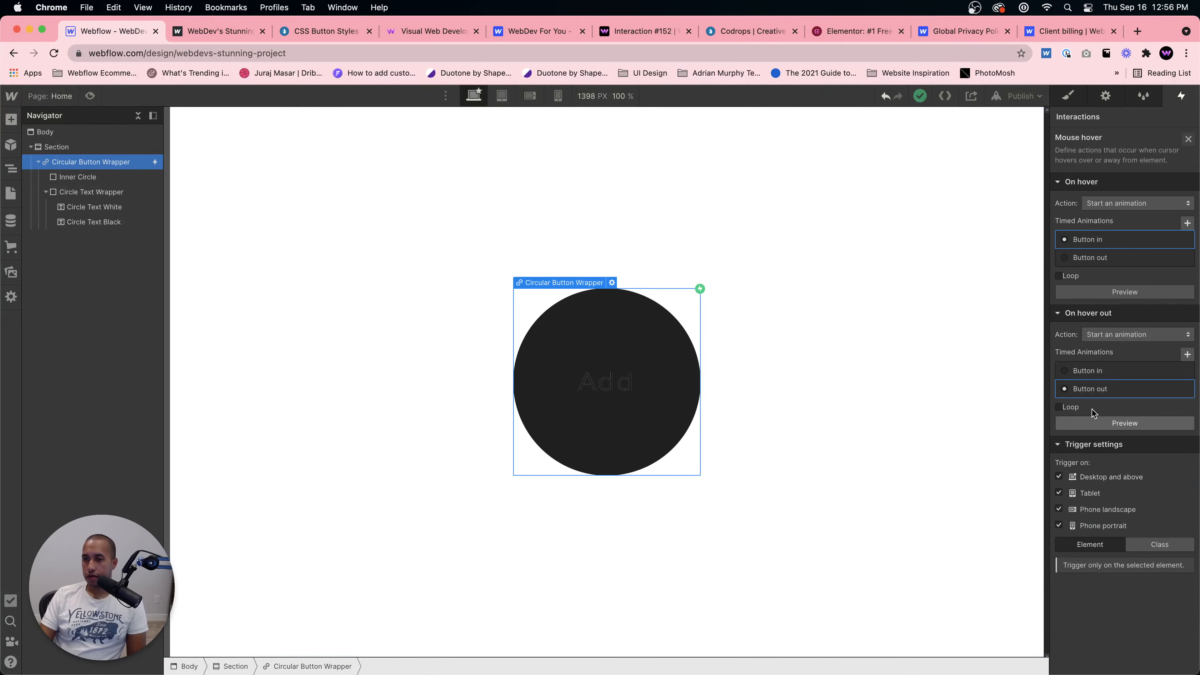
Step: Open the Button out animation and set its three starting move actions to 0.4 duration with In Out Quint easing
click(1179, 391)
click(1120, 161)
shift+click(1127, 191)
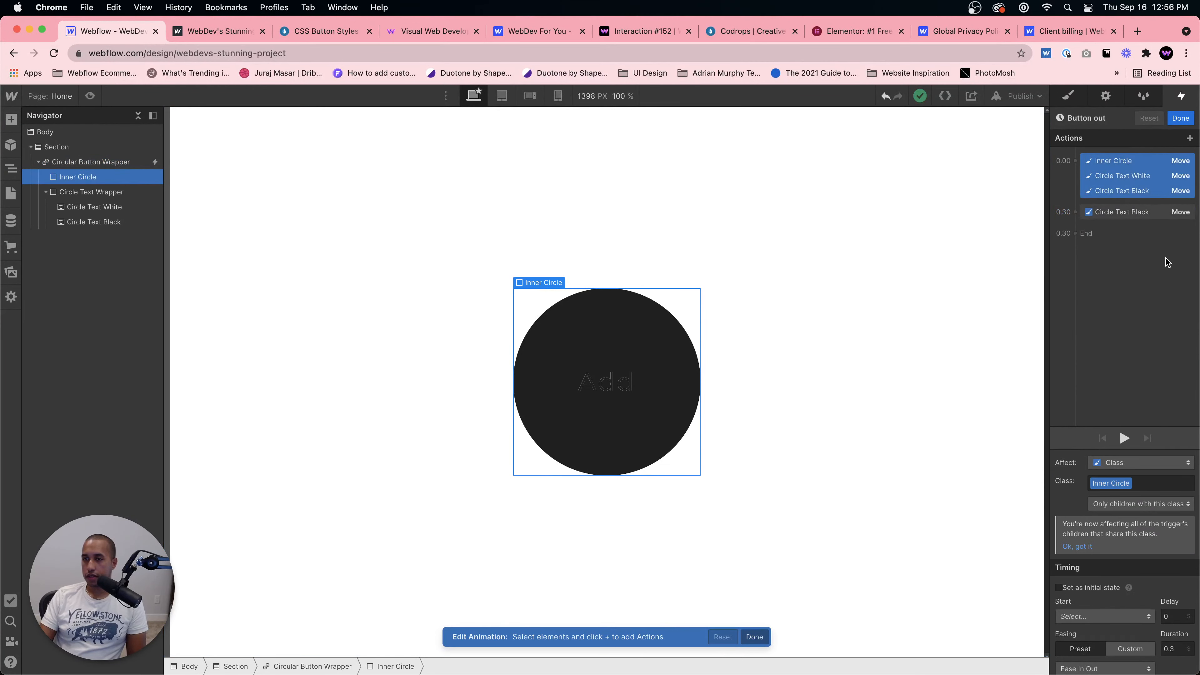
click(1176, 567)
text(0.4)
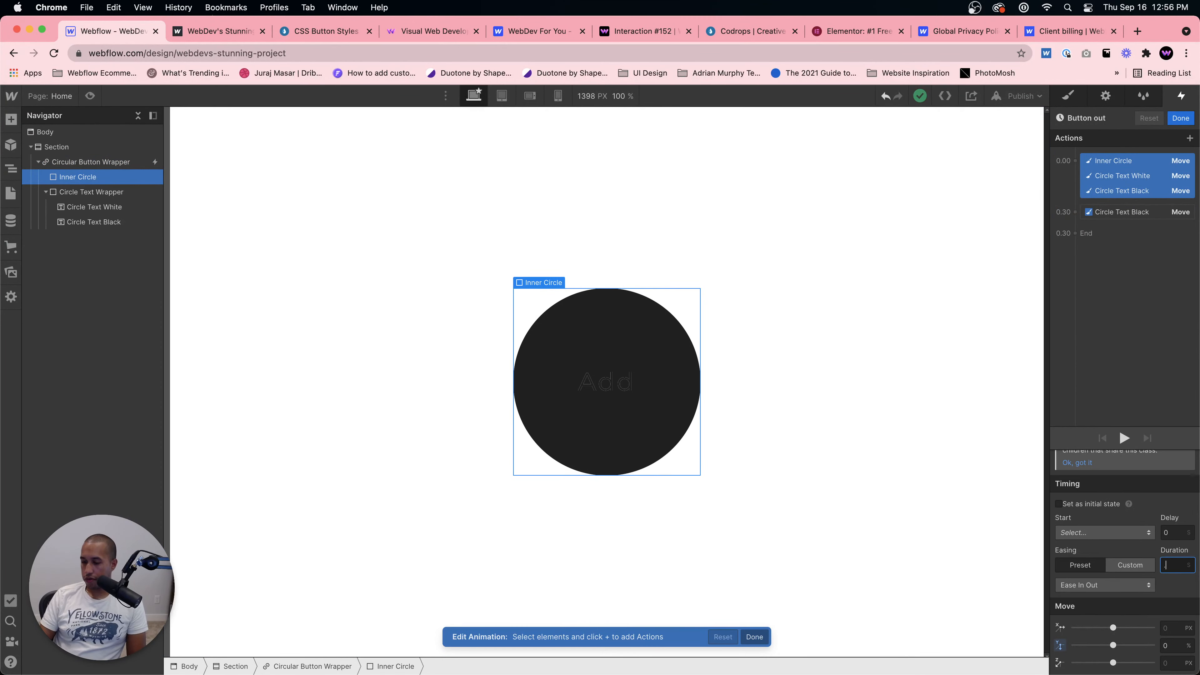
click(1110, 584)
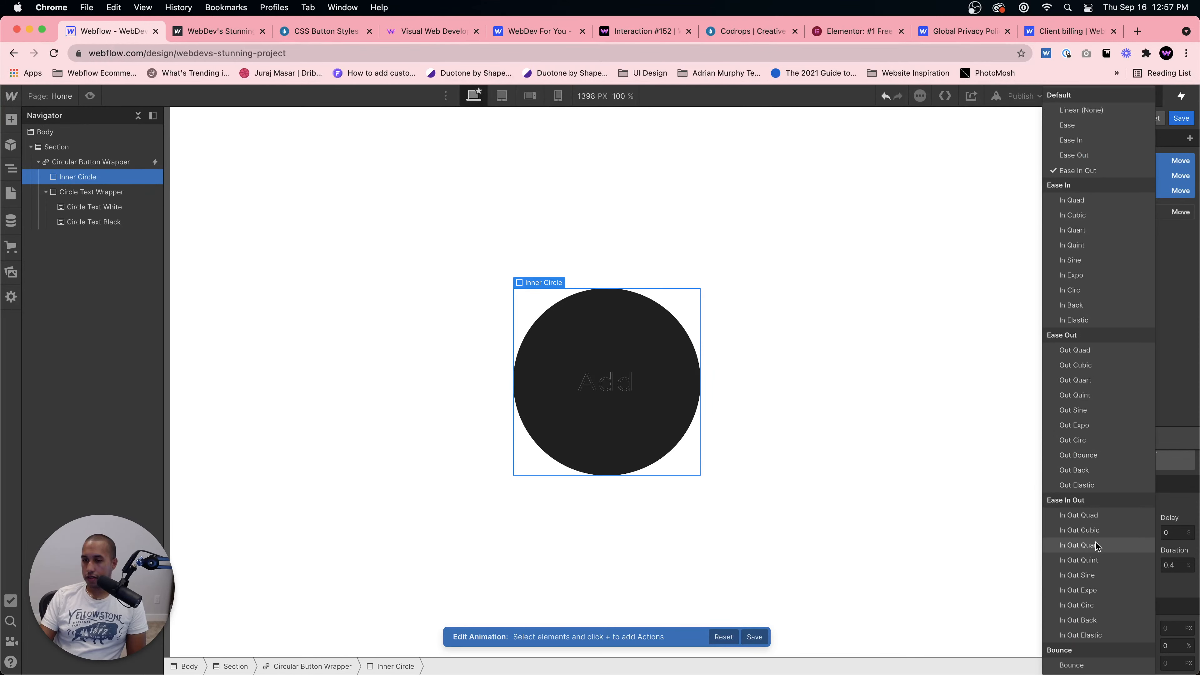
click(1091, 561)
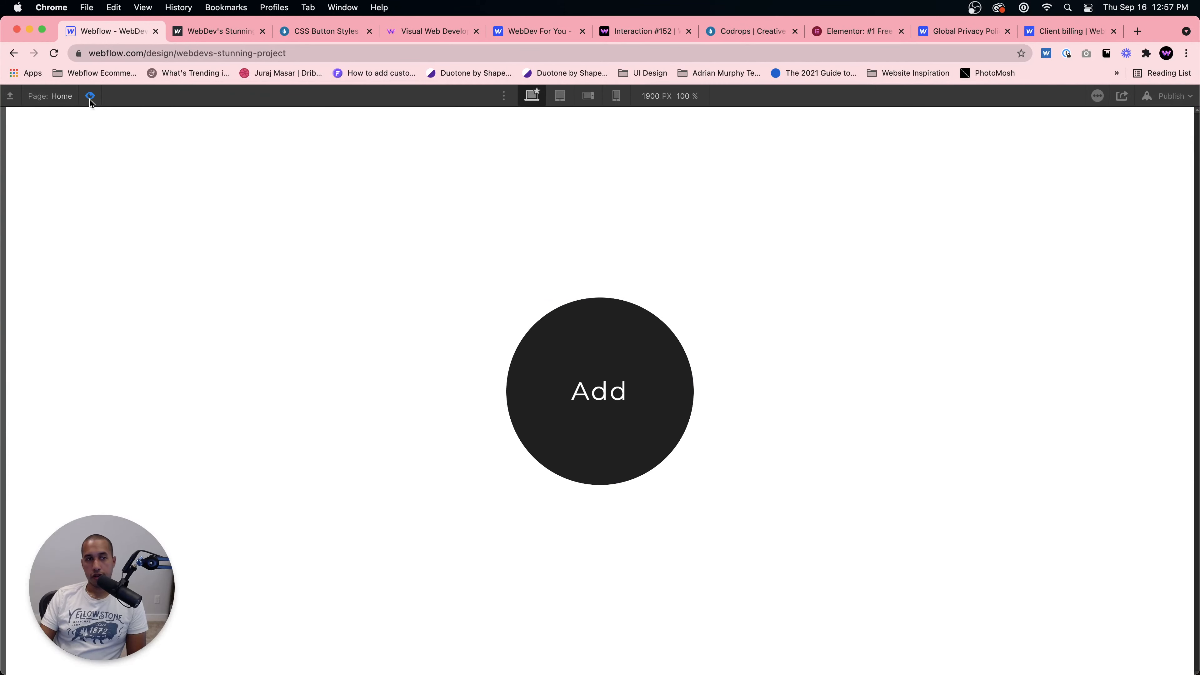
Step: Exit preview and open the Button in animation to review its actions, then close it
click(90, 96)
click(95, 99)
click(1190, 124)
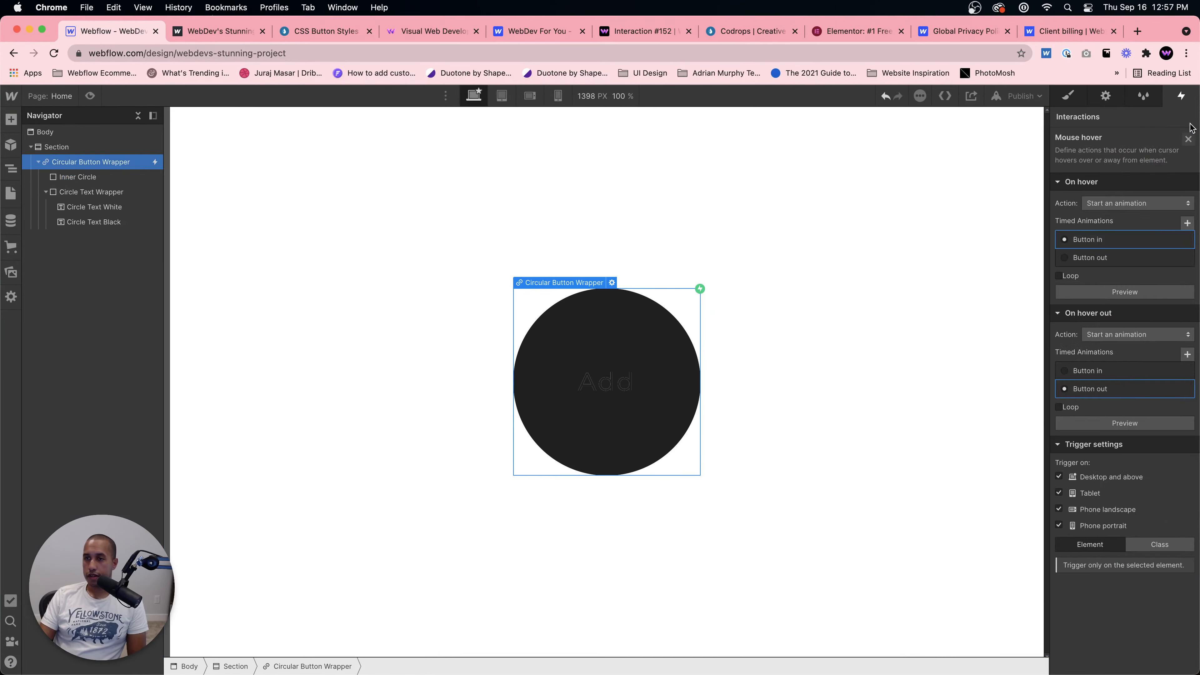
click(1120, 241)
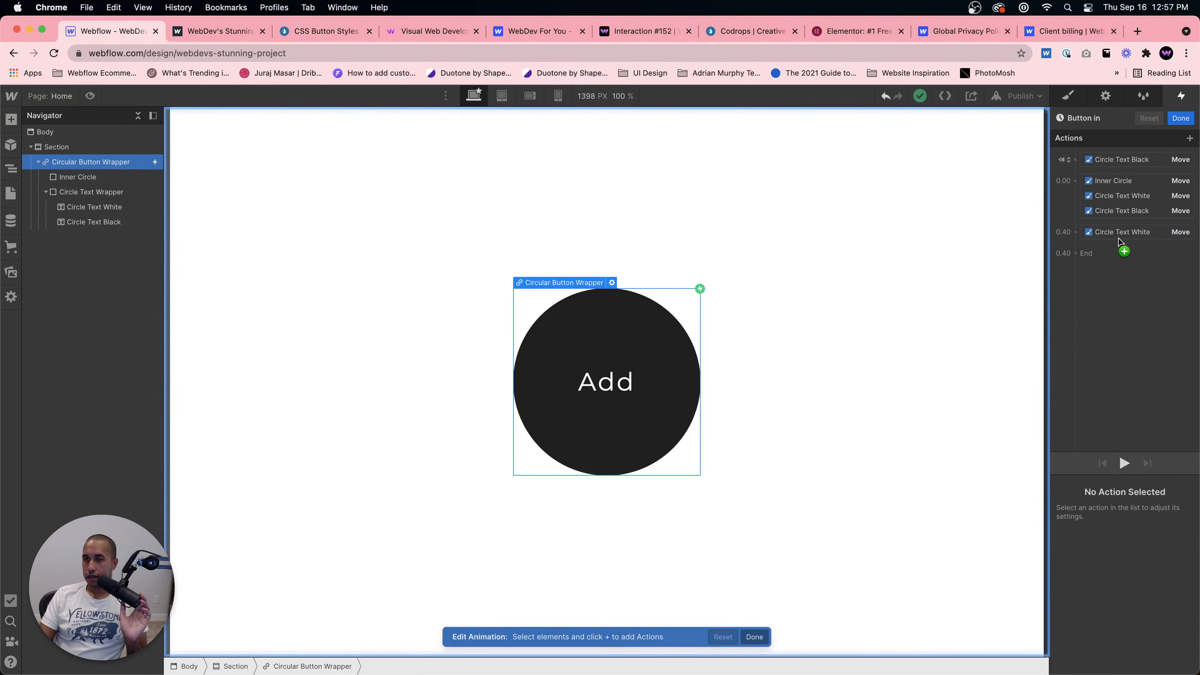
click(1185, 123)
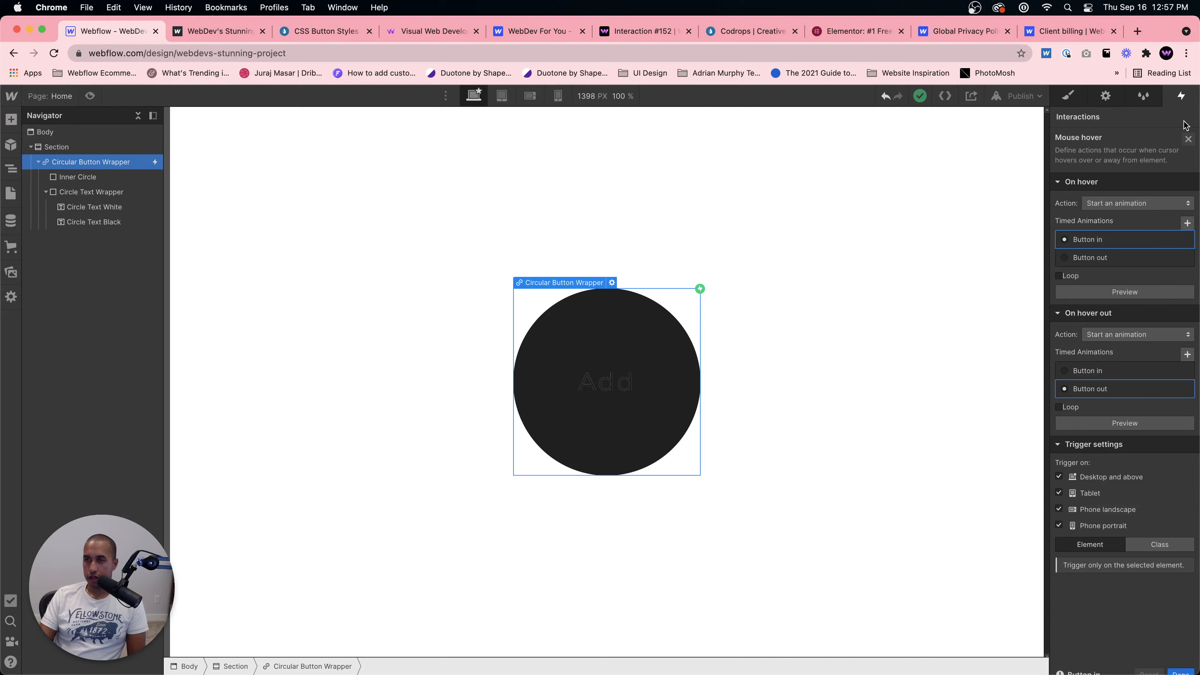
Step: Resize the Circular Button Wrapper to 100 px width and 100 px height
click(616, 364)
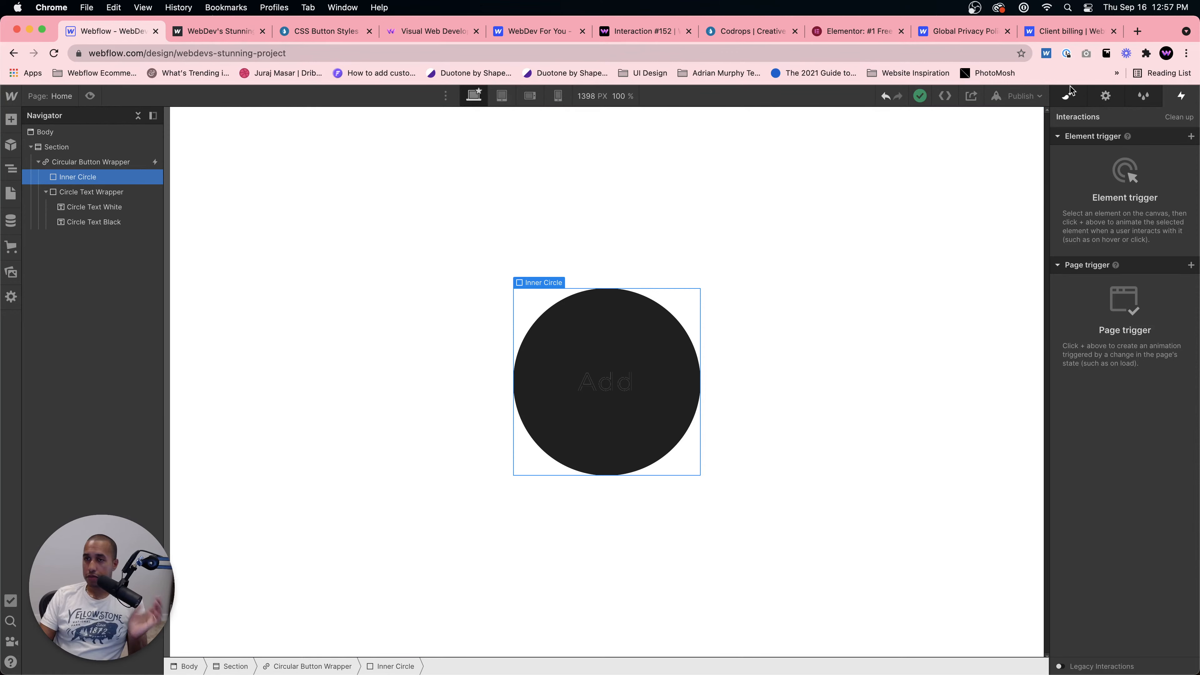
click(1070, 96)
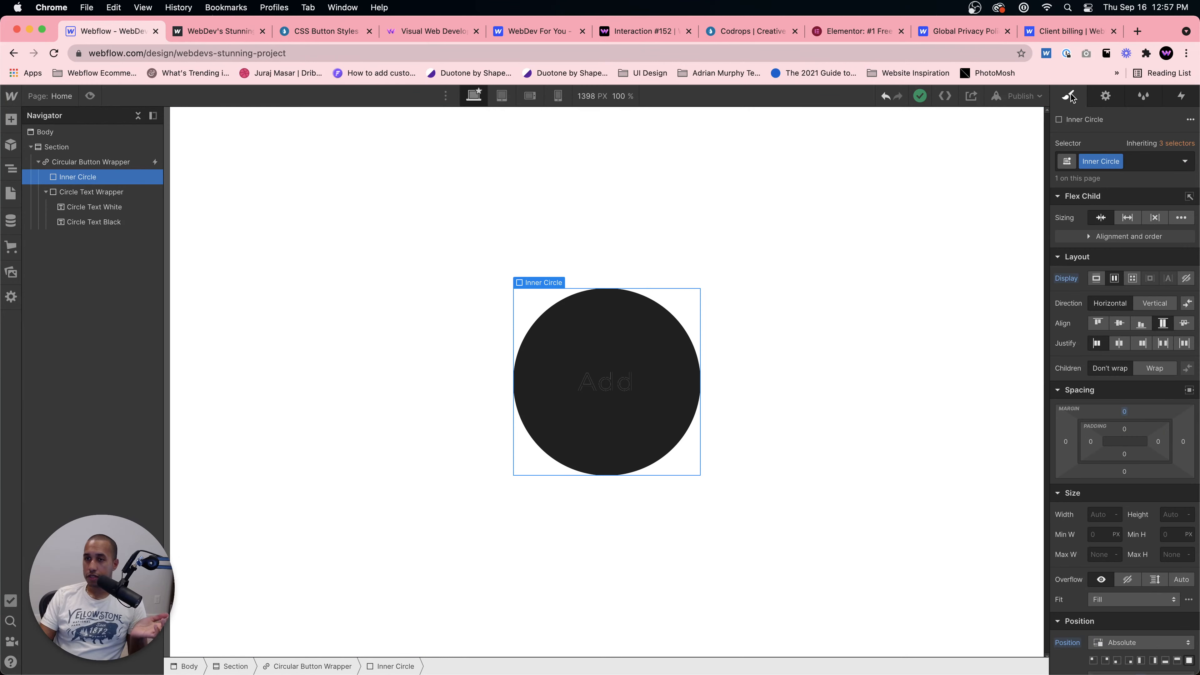
click(85, 168)
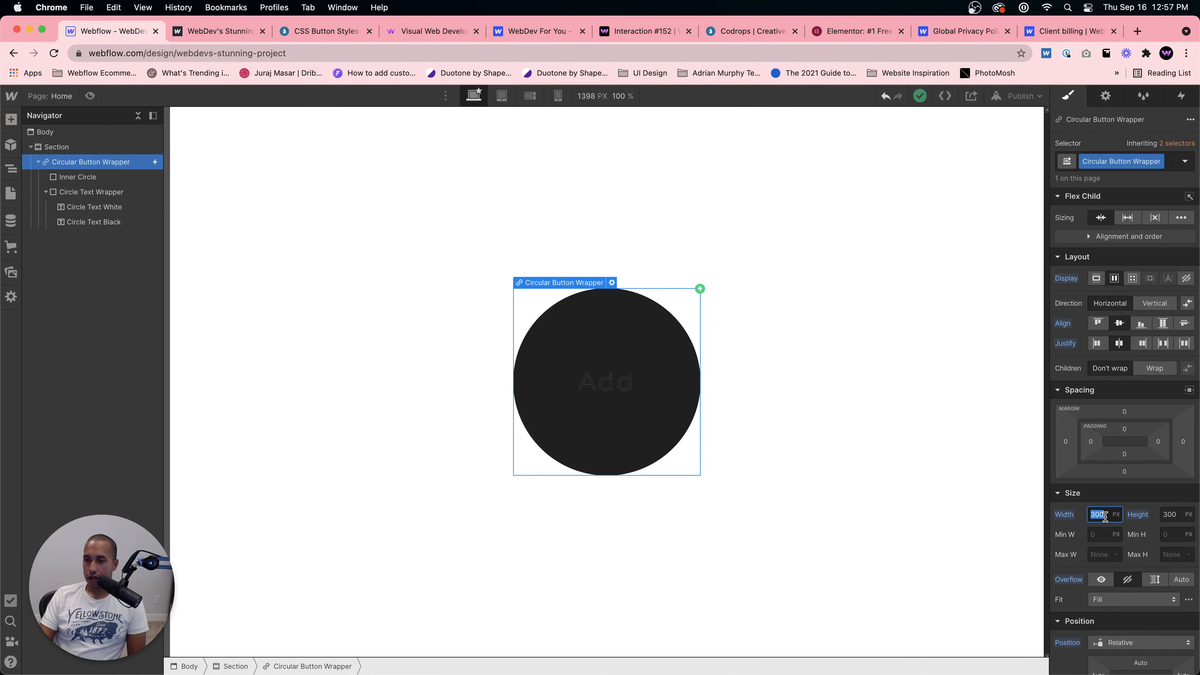
text(00)
key(Tab)
text(100)
key(Return)
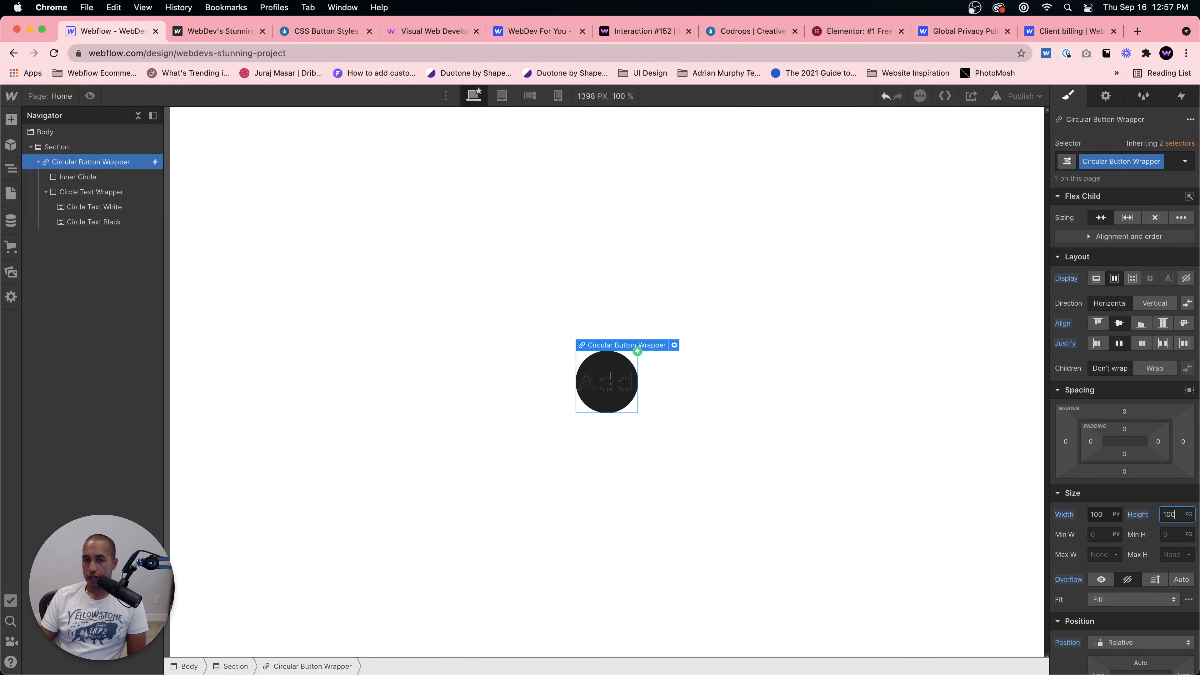
Step: Set the Circle Text White font size to 18 px
click(608, 390)
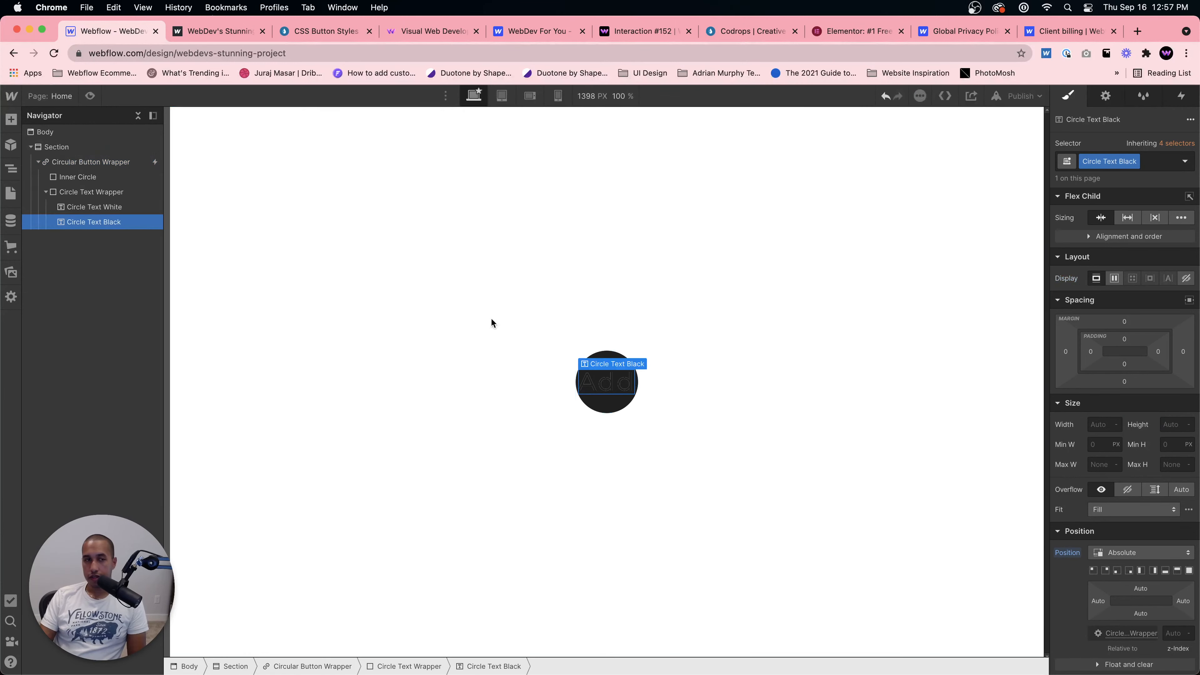
click(105, 206)
click(105, 220)
click(106, 208)
scroll(1133, 552, down, 5)
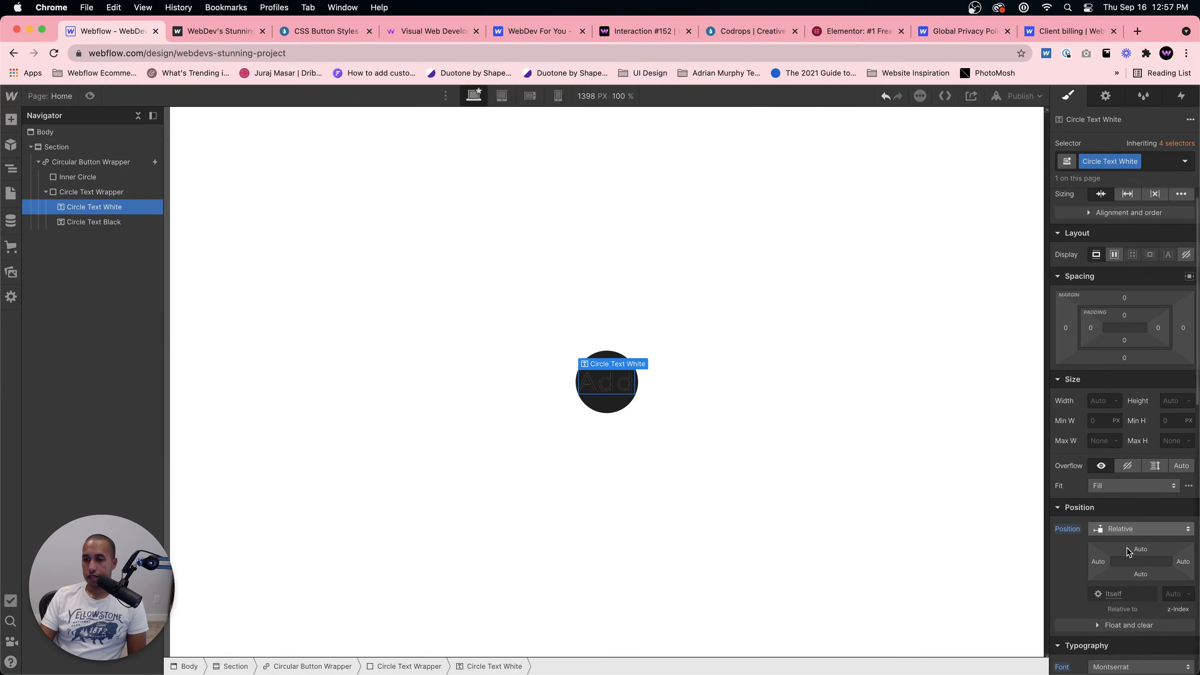
click(1100, 538)
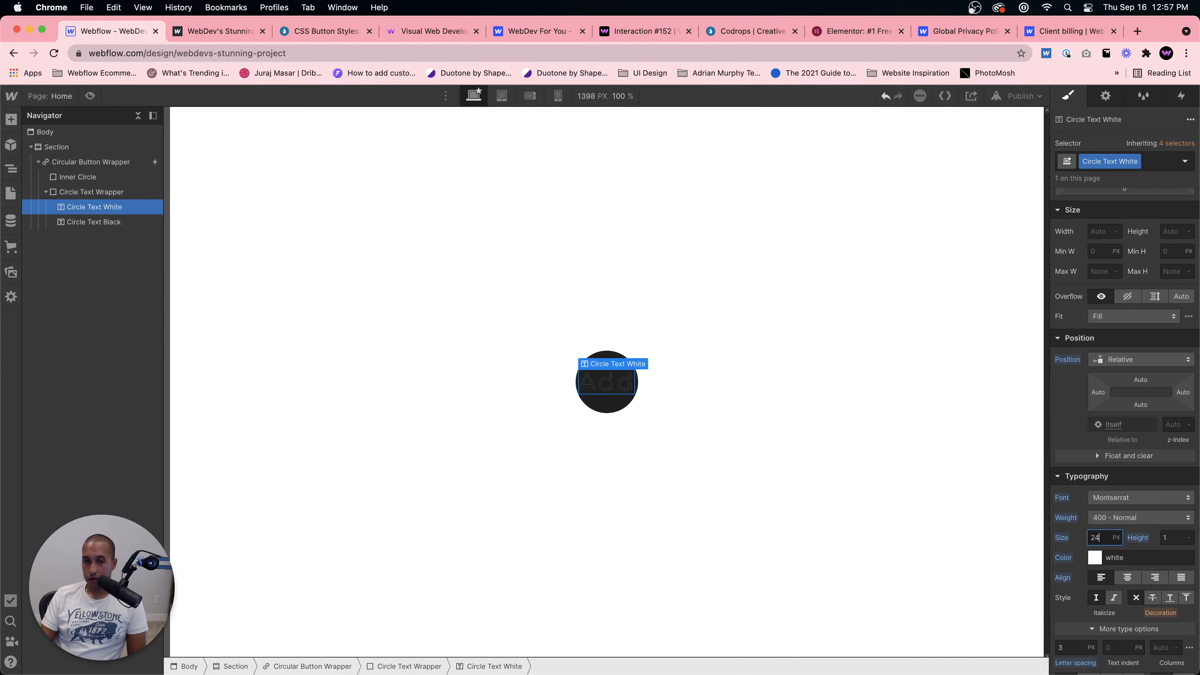
text(24)
key(BackSpace)
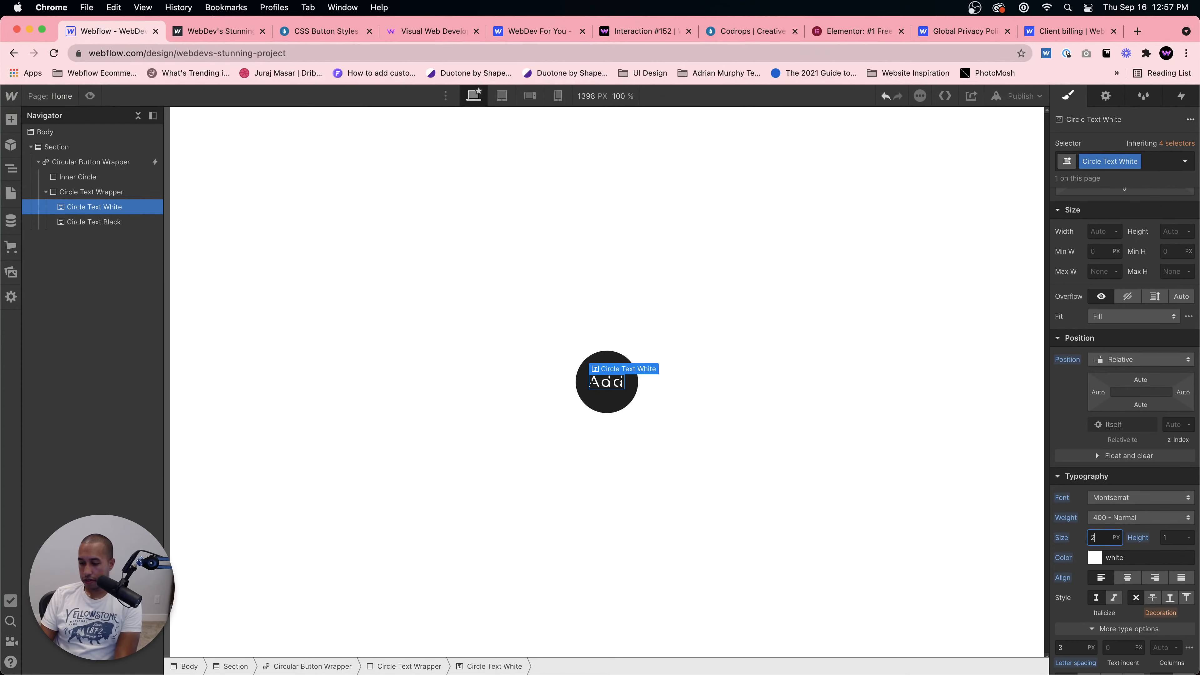
text(1)
text(18)
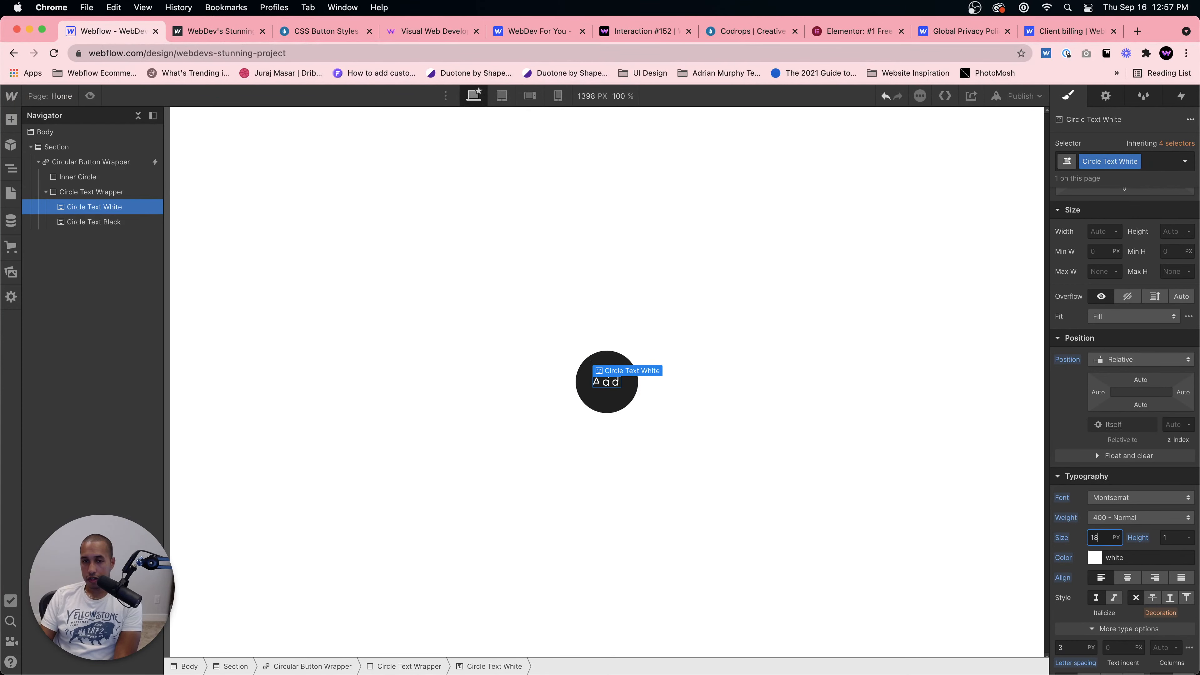
Step: Set the Circle Text Black font size to 18 px and preview the smaller button
click(93, 222)
click(1098, 554)
text(18)
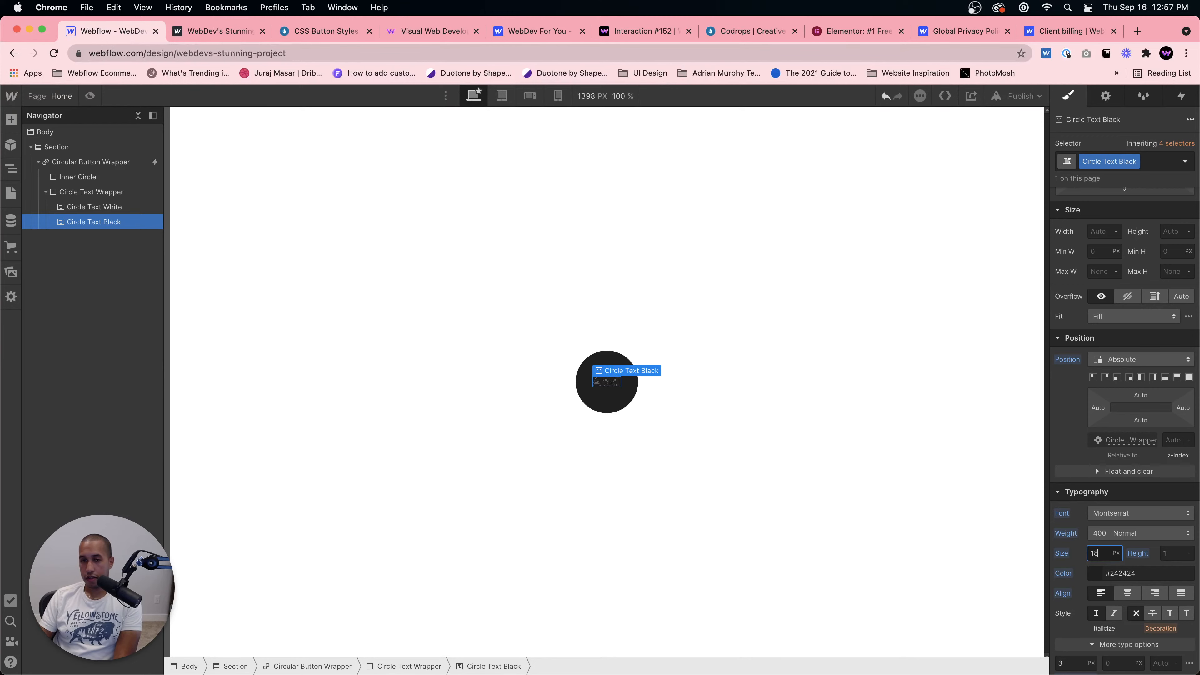
click(914, 531)
click(90, 95)
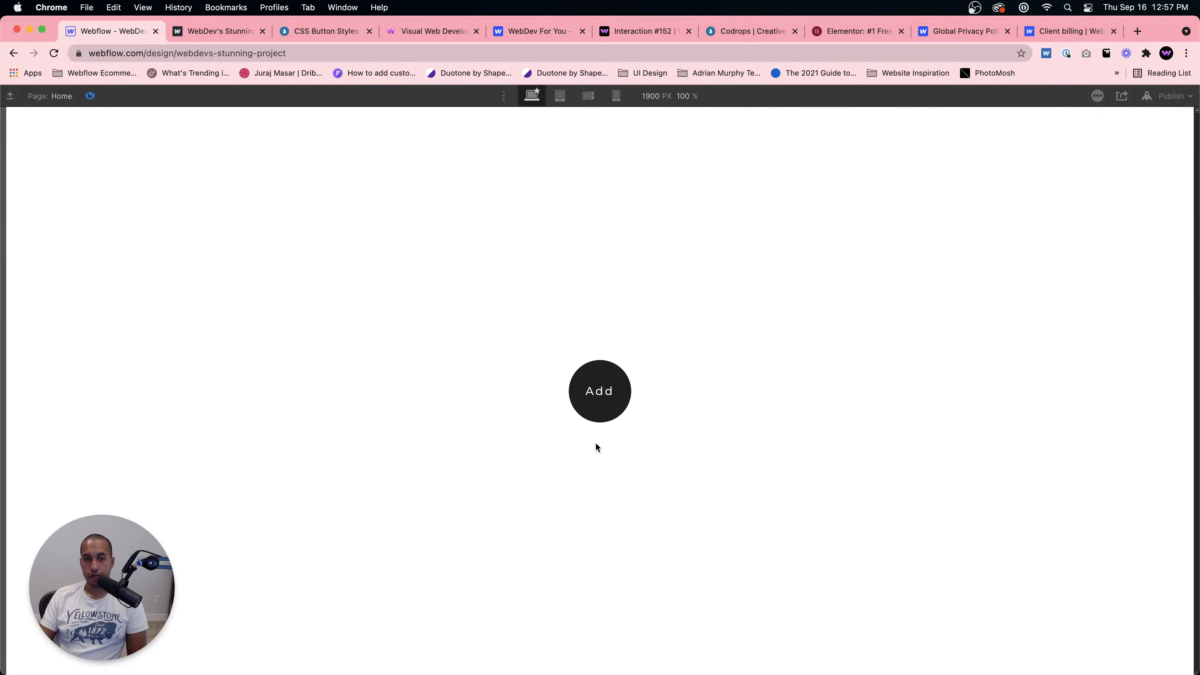
click(89, 97)
Step: Publish the site to the webflow.io subdomain and open the live page
click(1018, 96)
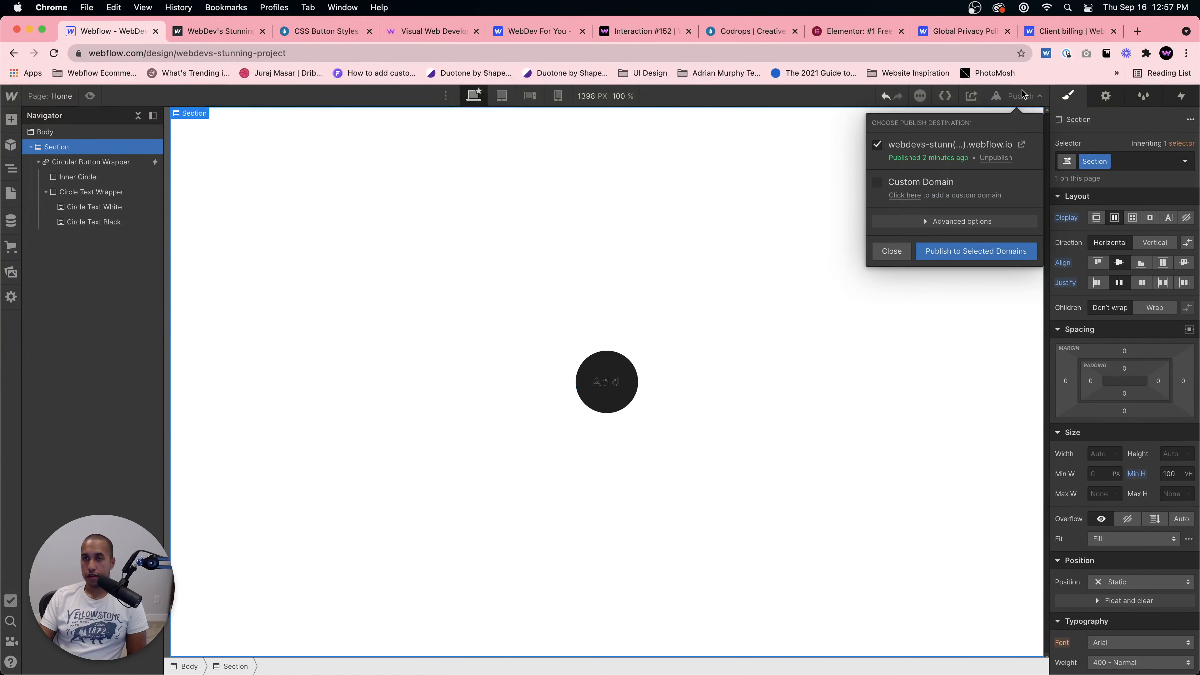
click(956, 262)
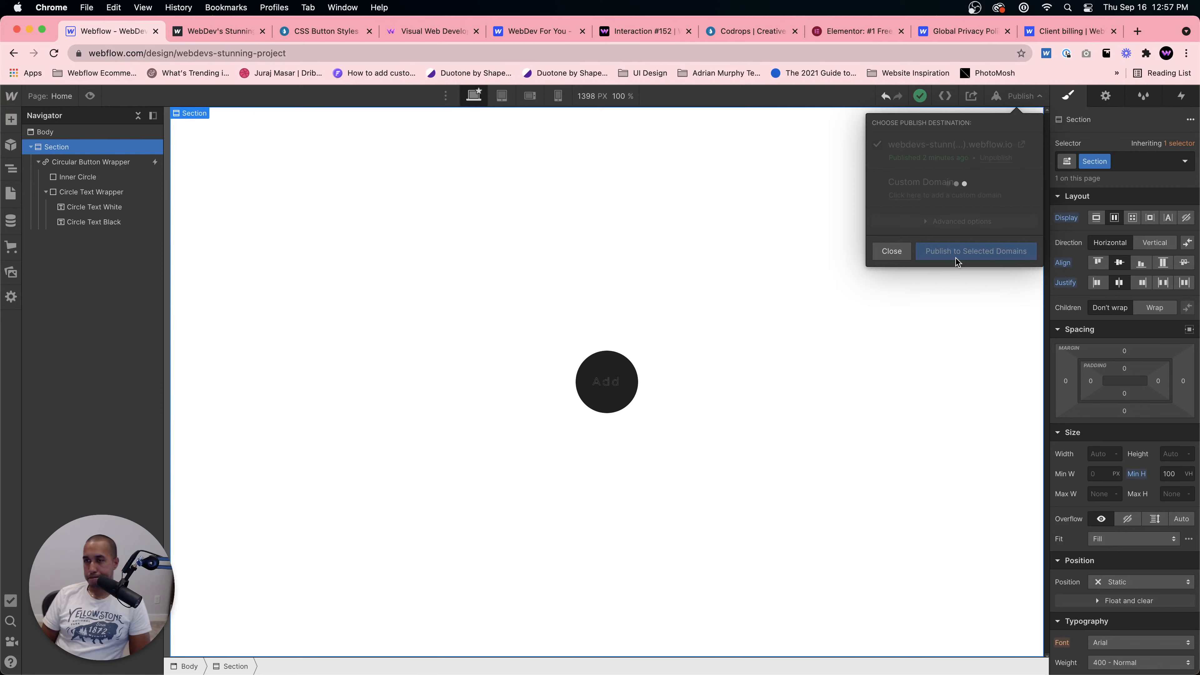
click(1021, 144)
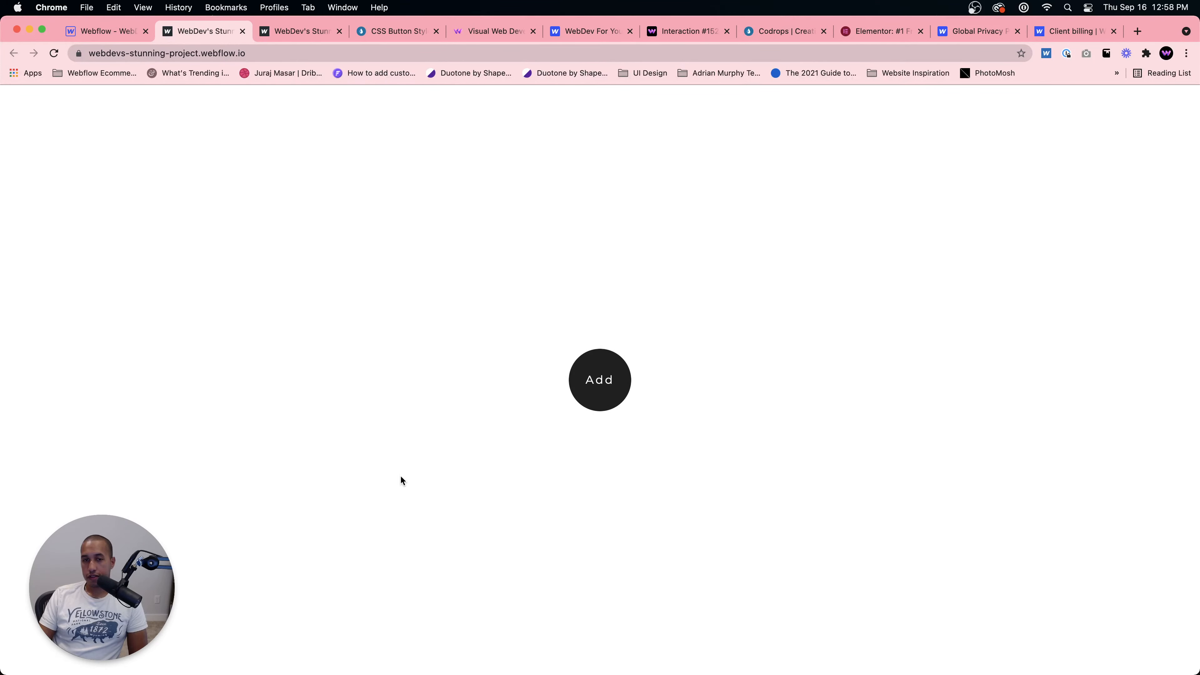
Step: Return to the designer and set the Circle Text White font weight to 600 - Semi Bold
click(115, 40)
click(603, 393)
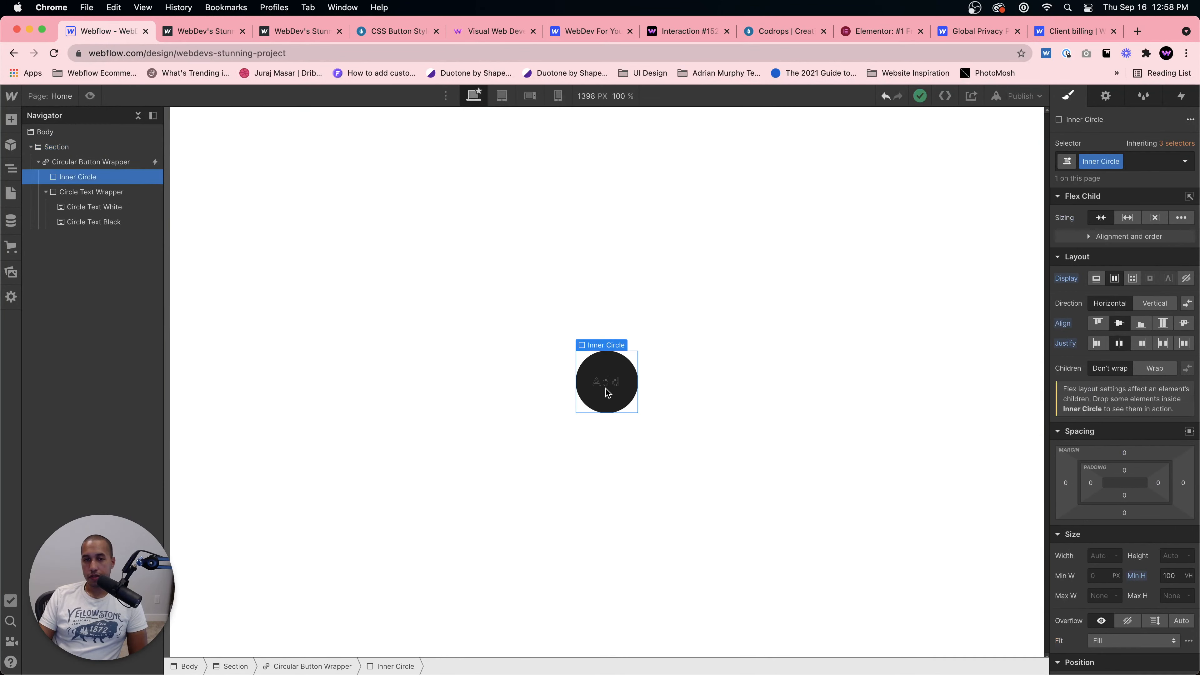
click(606, 382)
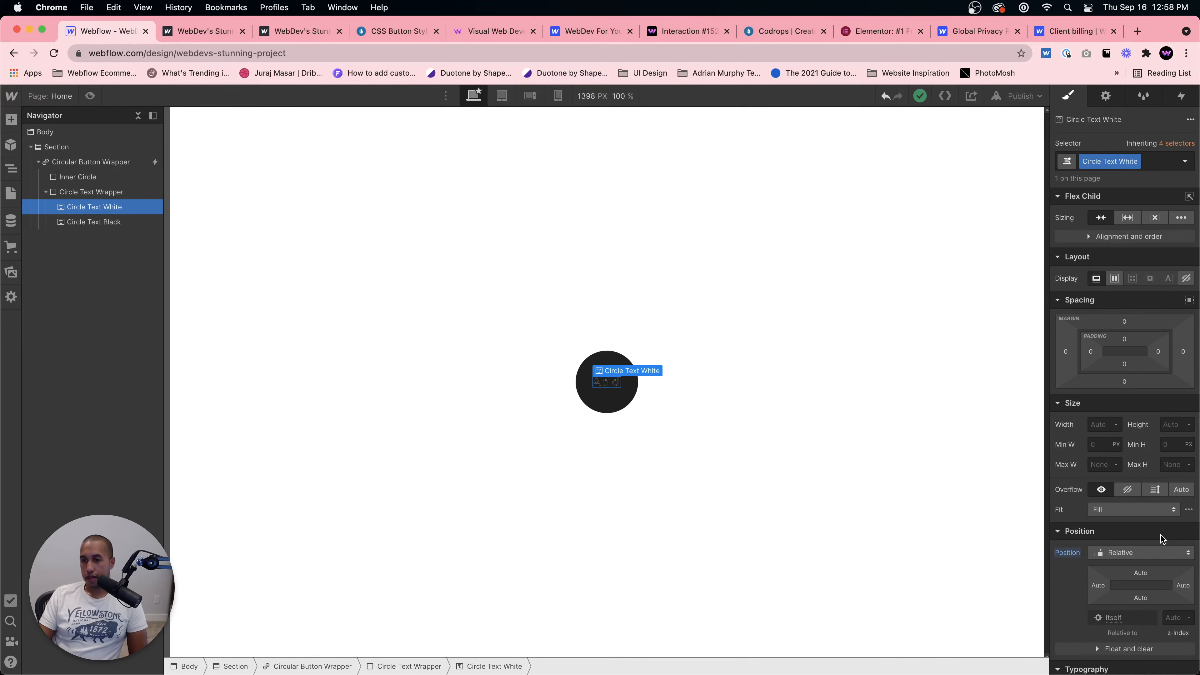
scroll(1127, 325, down, 8)
click(1111, 309)
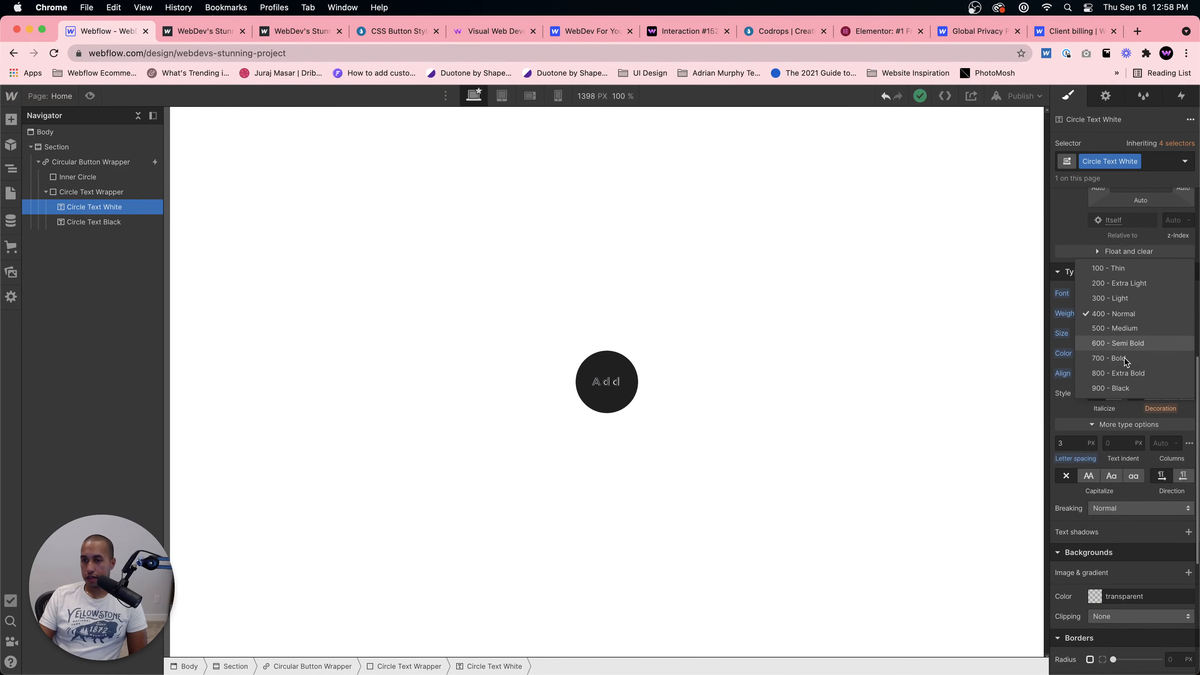
click(1120, 343)
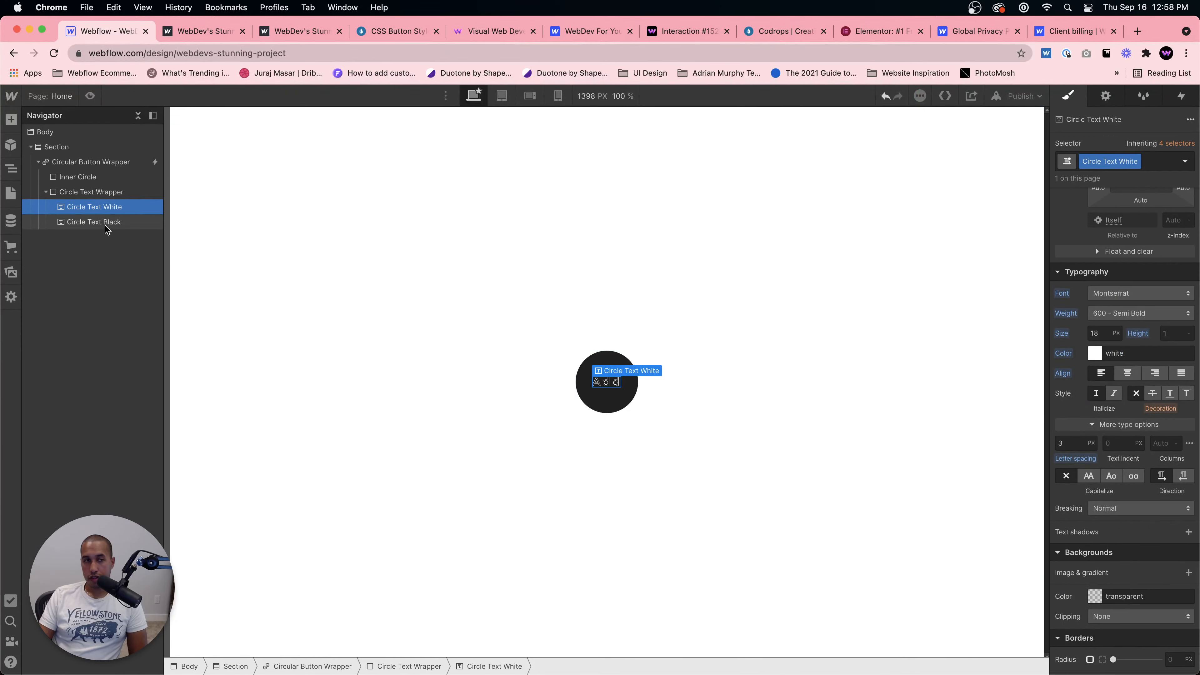
Step: Set the Circle Text Black font weight to 600 - Semi Bold and preview the hover effect
click(94, 221)
click(1095, 309)
click(1062, 309)
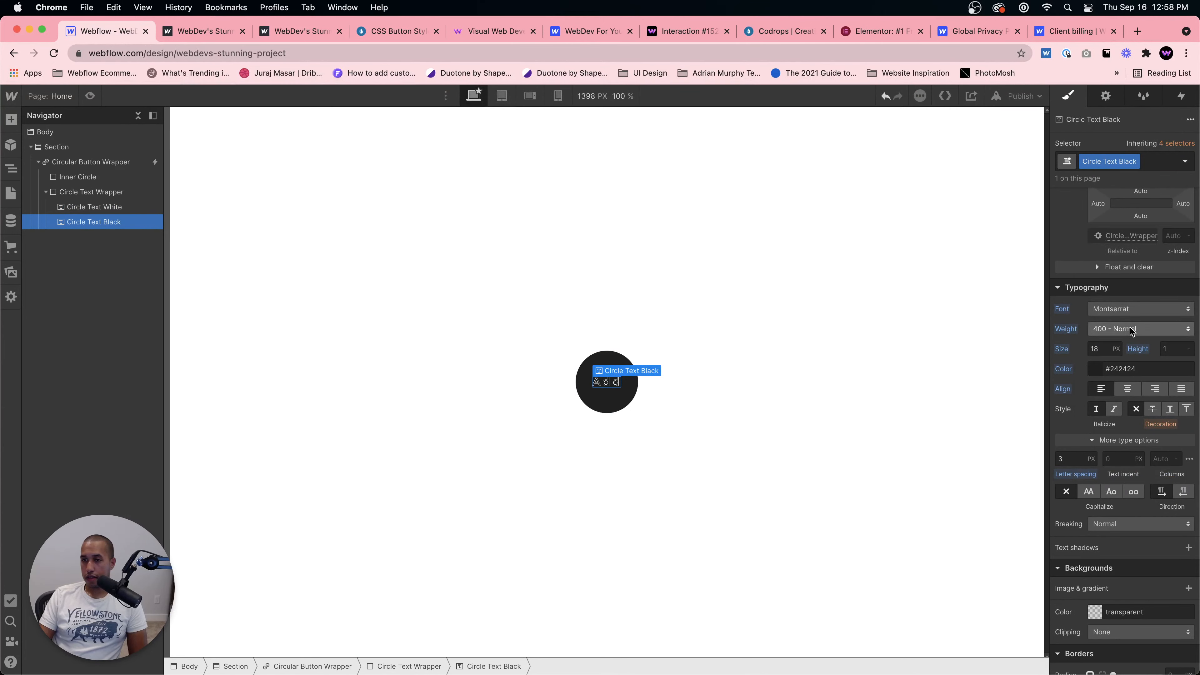
click(1130, 329)
click(1122, 359)
click(874, 409)
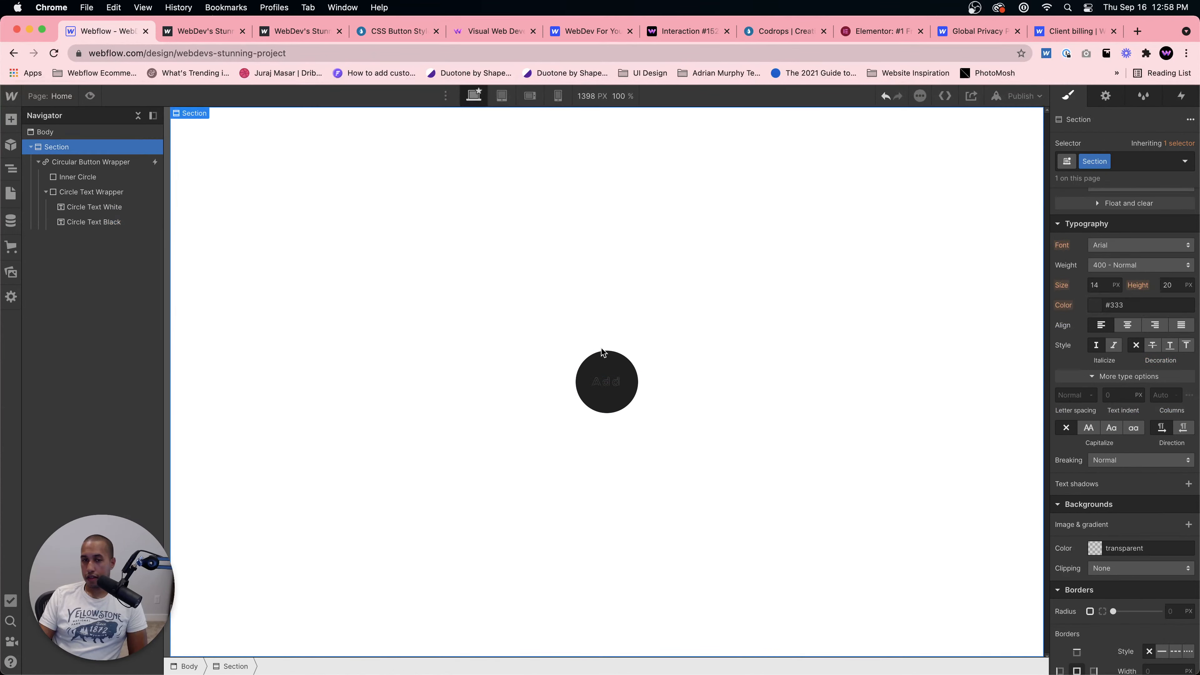
click(90, 96)
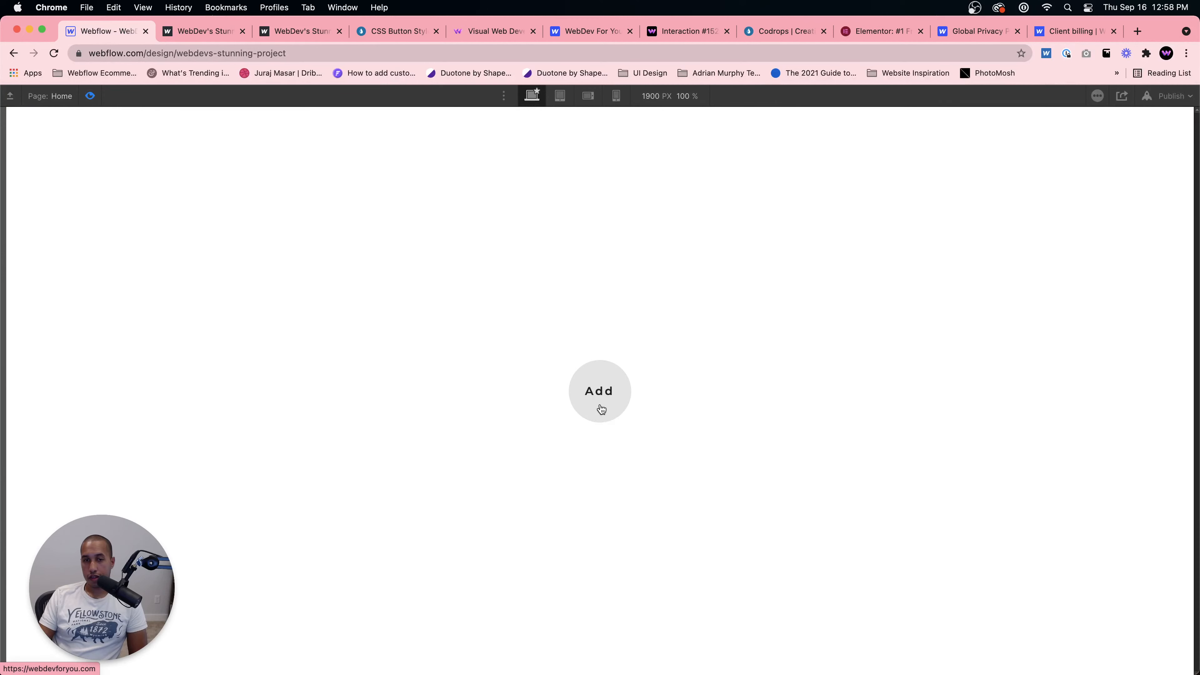
click(90, 96)
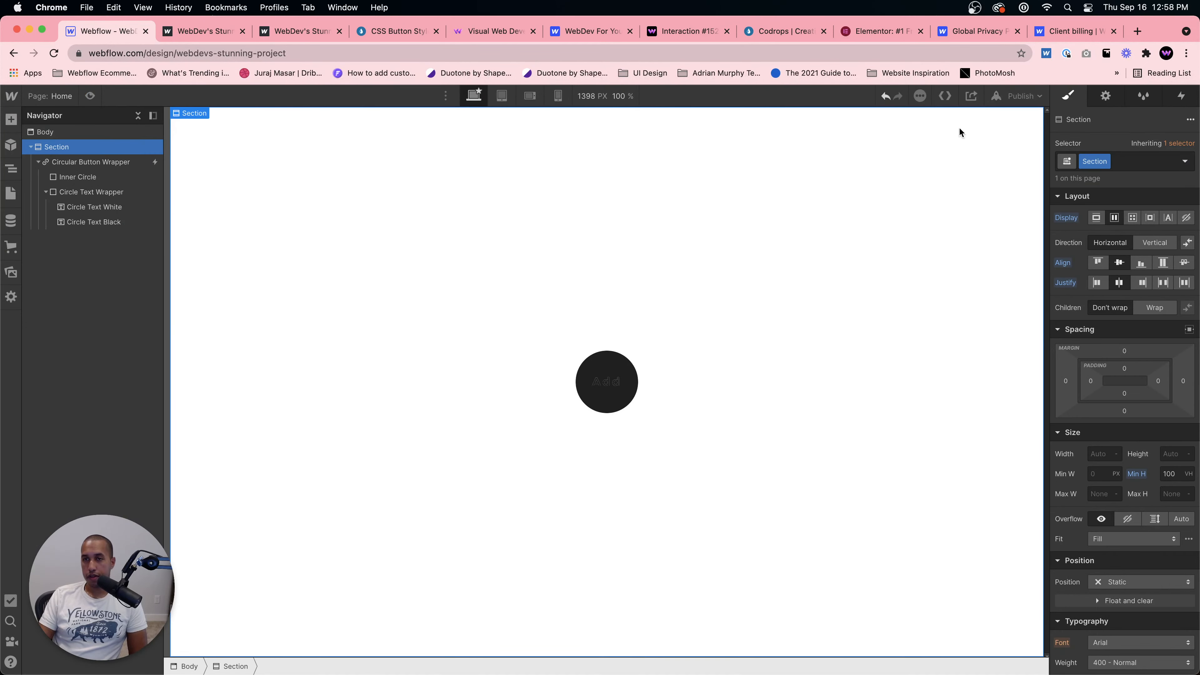
Step: Republish the site and open the live page to test the button
click(1023, 97)
click(966, 253)
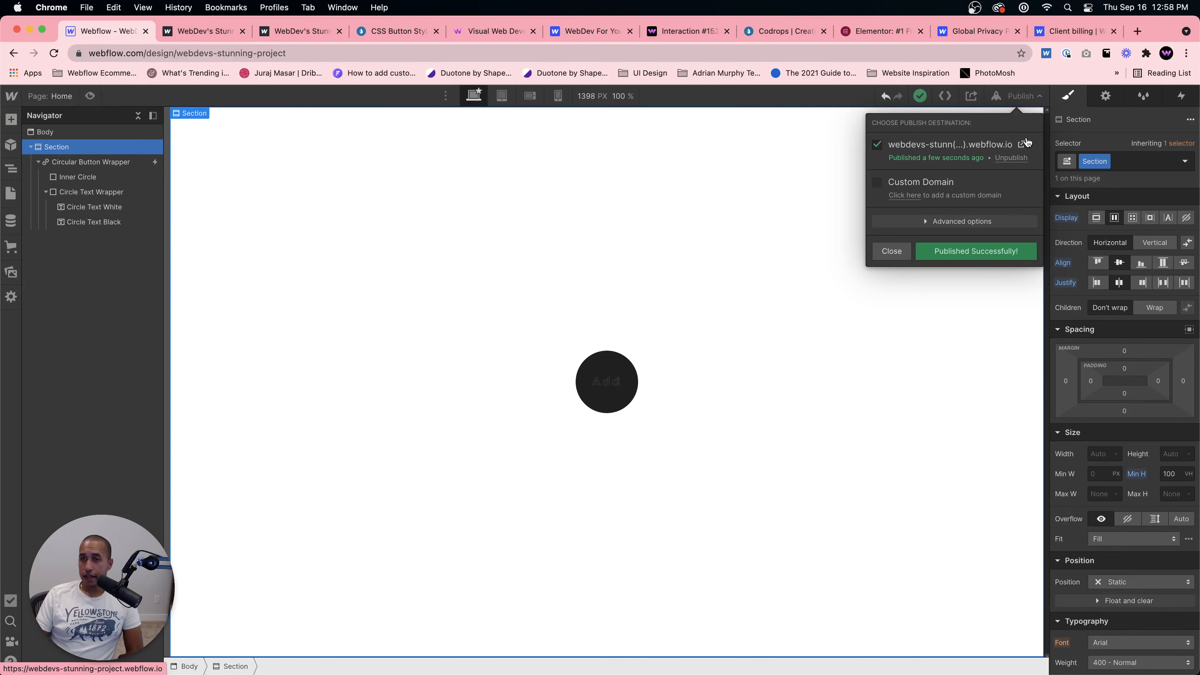
click(964, 145)
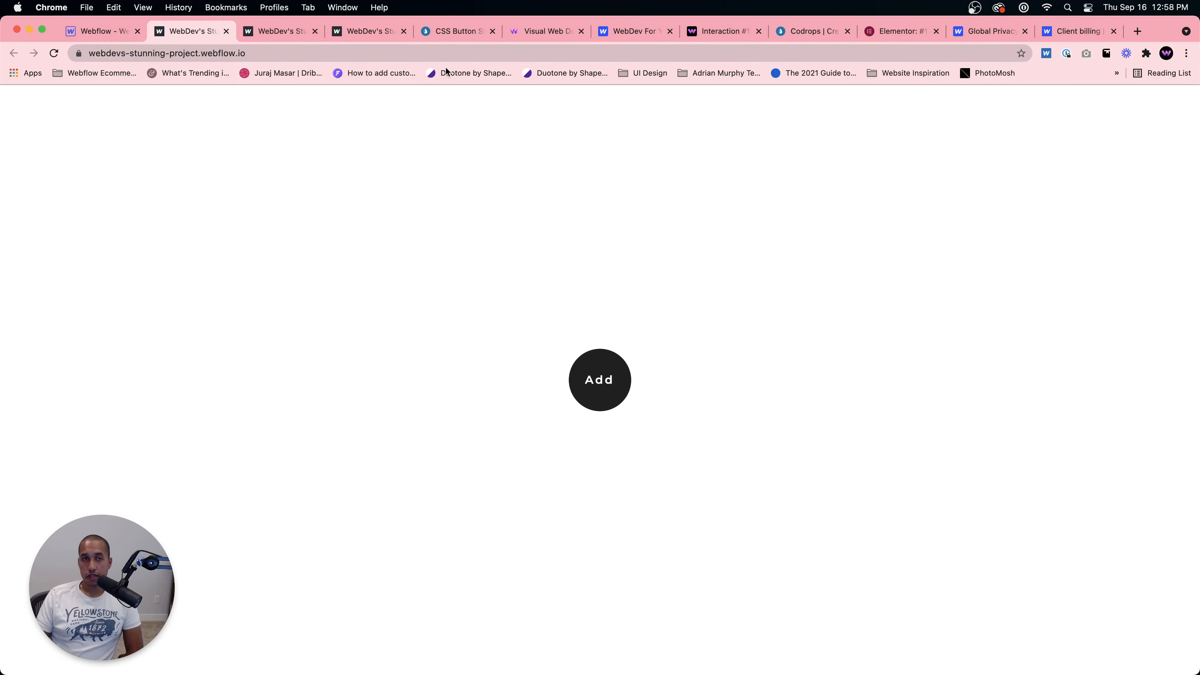
Step: Compare the live button with the Codrops demo's Add button, then return to the designer
click(458, 31)
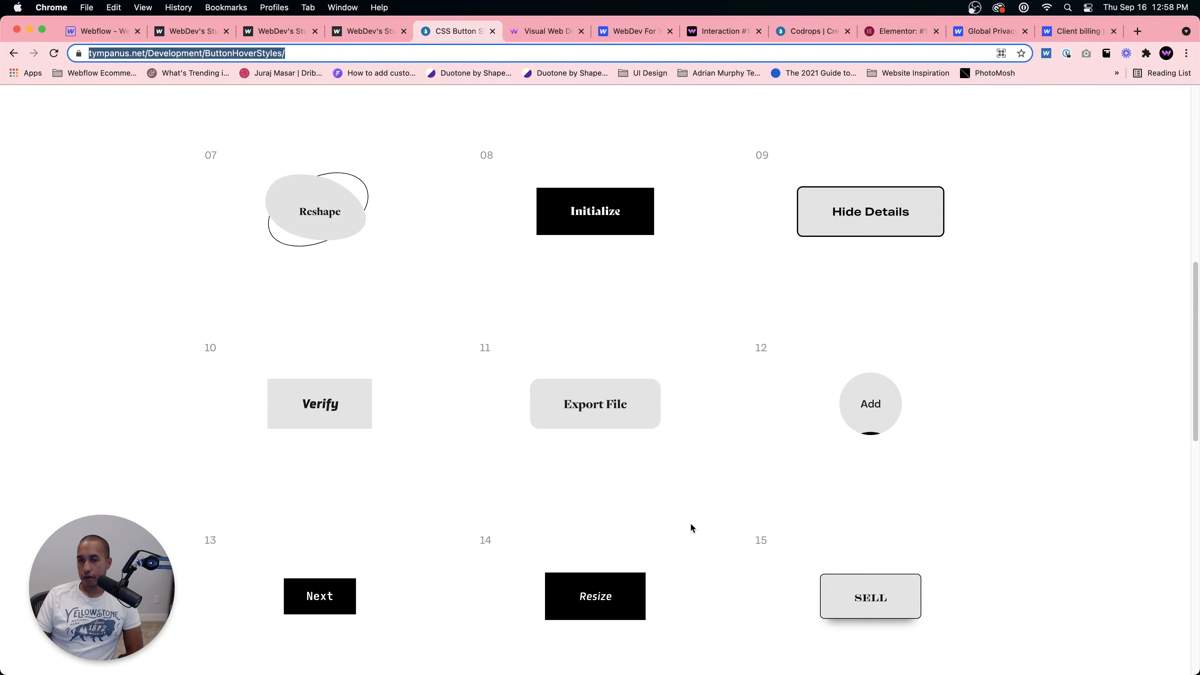
click(175, 31)
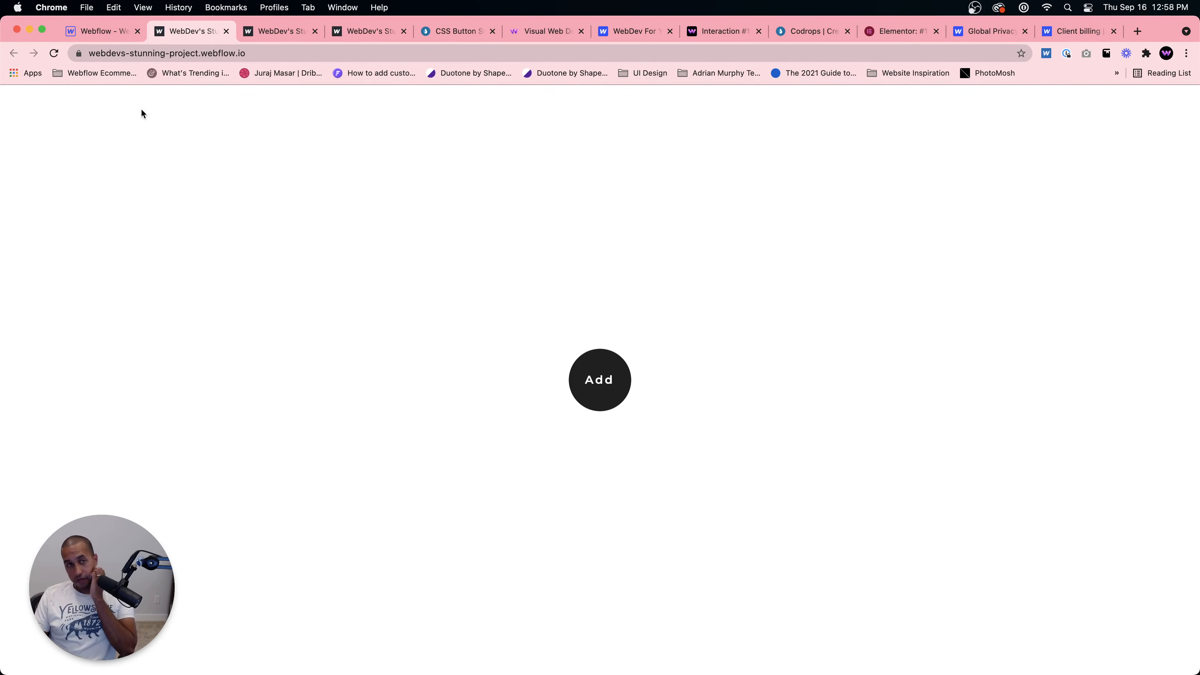
key(ctrl+shift+Tab)
Step: Replace the Circle Text Black element's text with Click
click(615, 385)
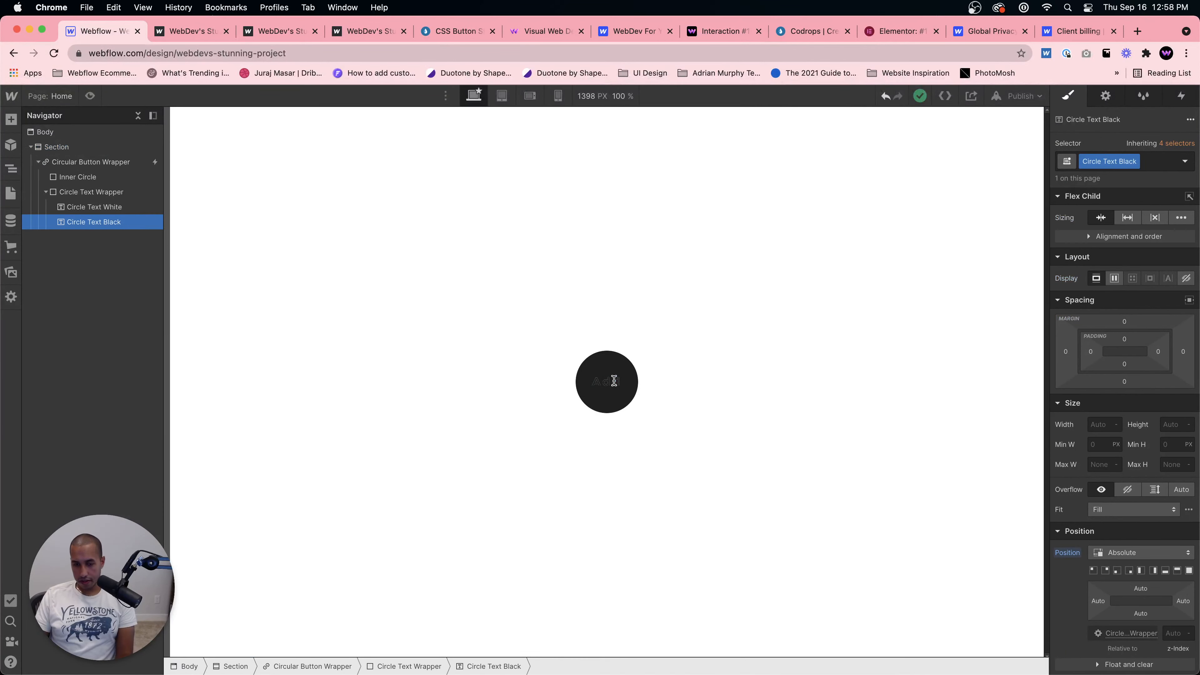
key(super+a)
text(Click)
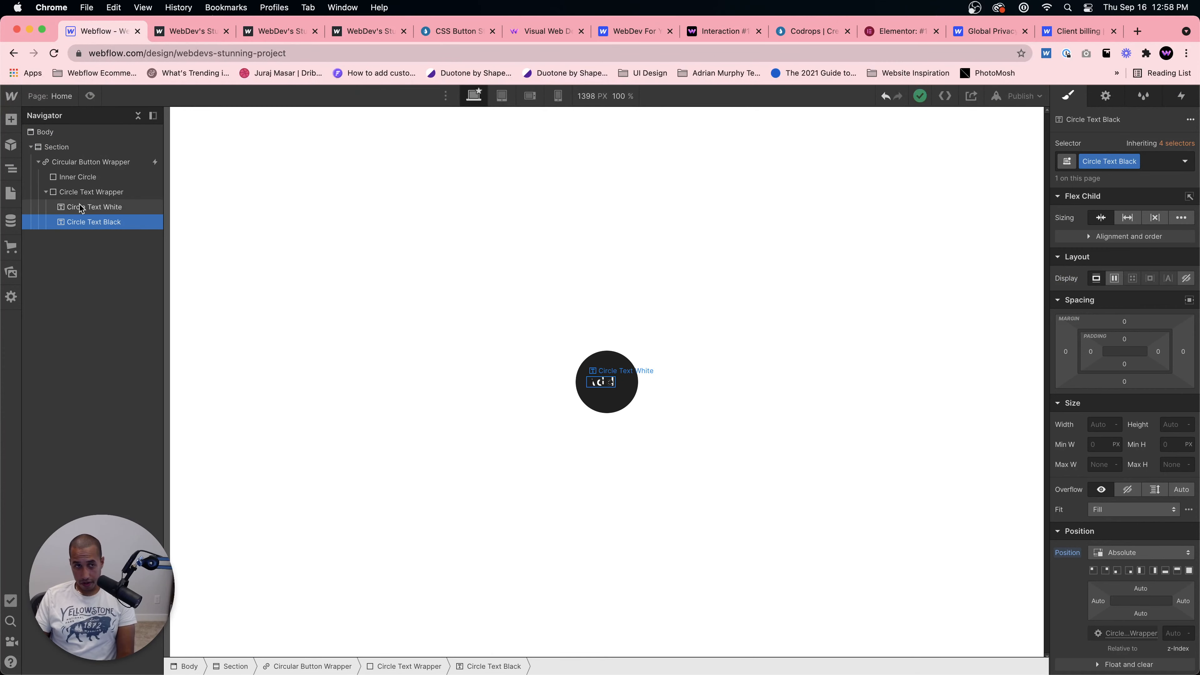
double_click(607, 381)
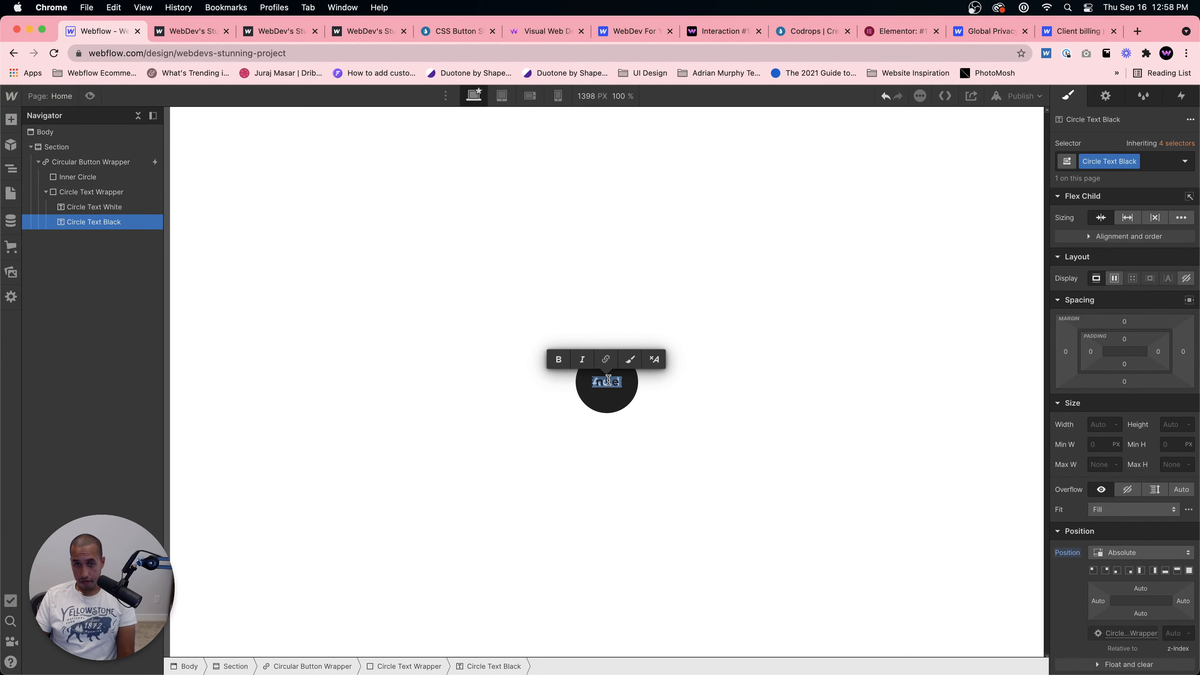
Step: Inspect the text elements and inner circle inside the button
click(112, 211)
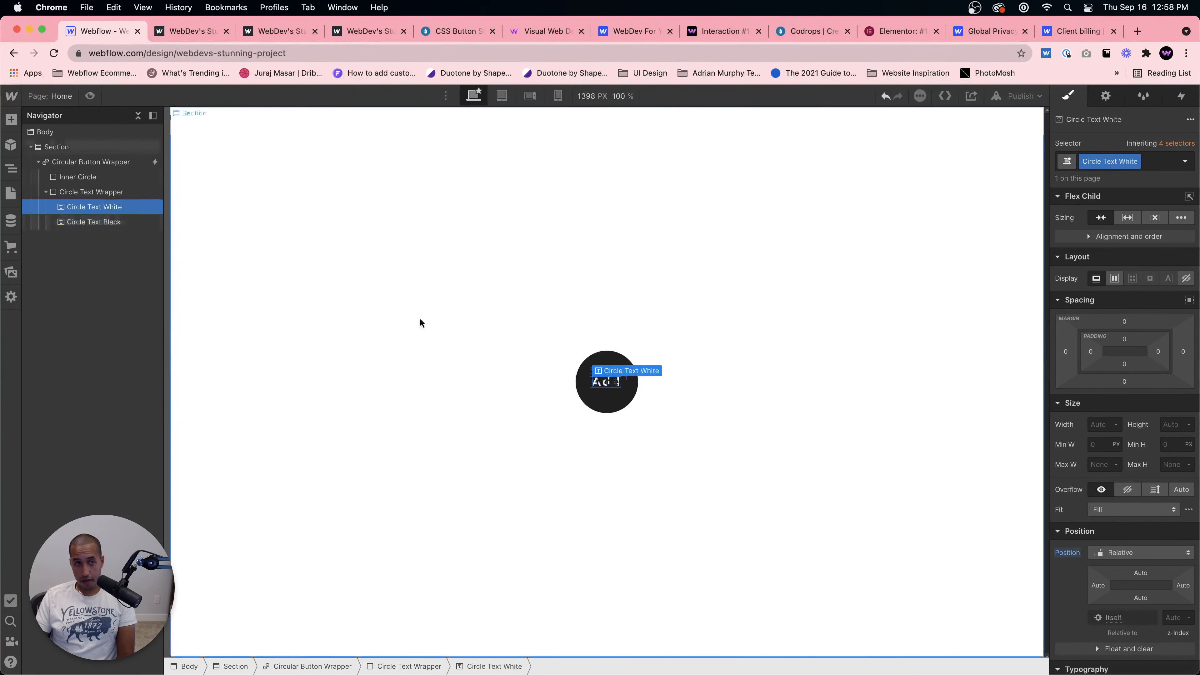
click(595, 385)
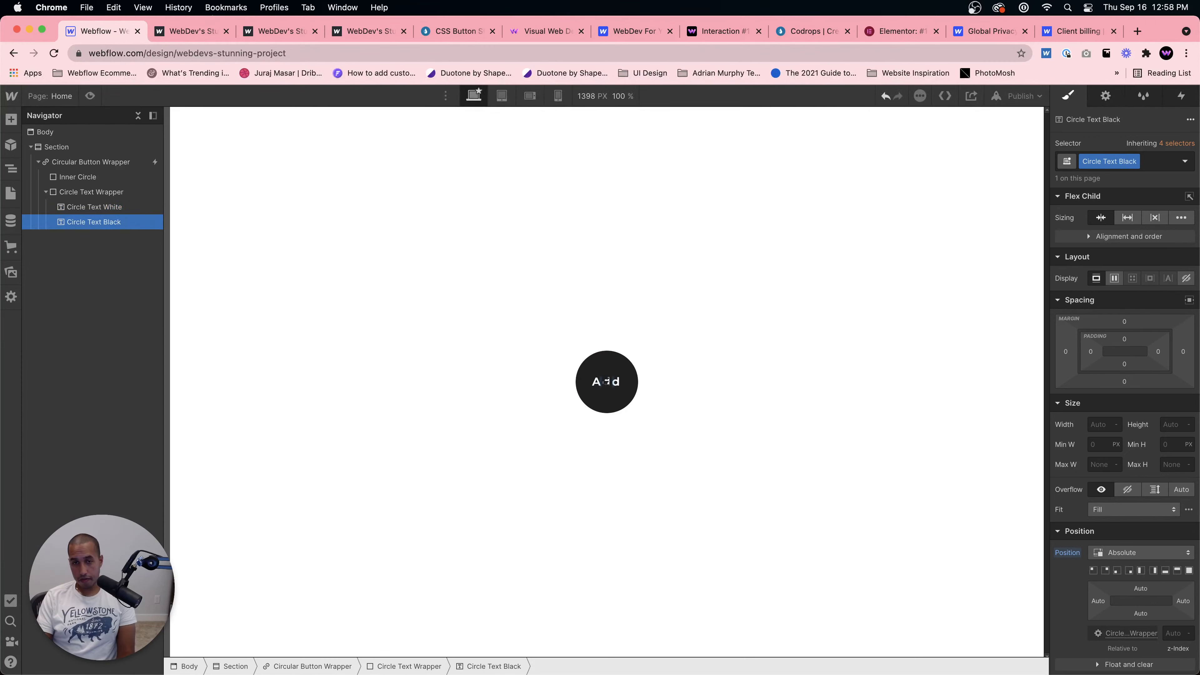
click(618, 398)
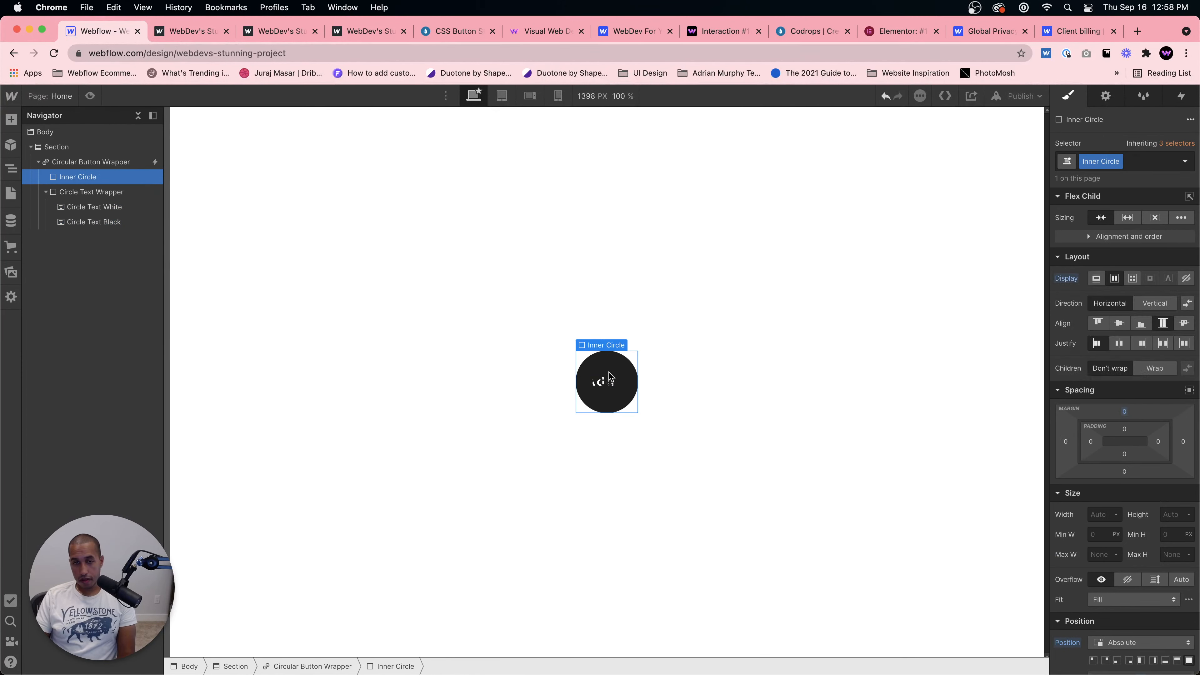
Step: Hide the Circle Text Black element by setting its display to none
click(608, 383)
click(1186, 279)
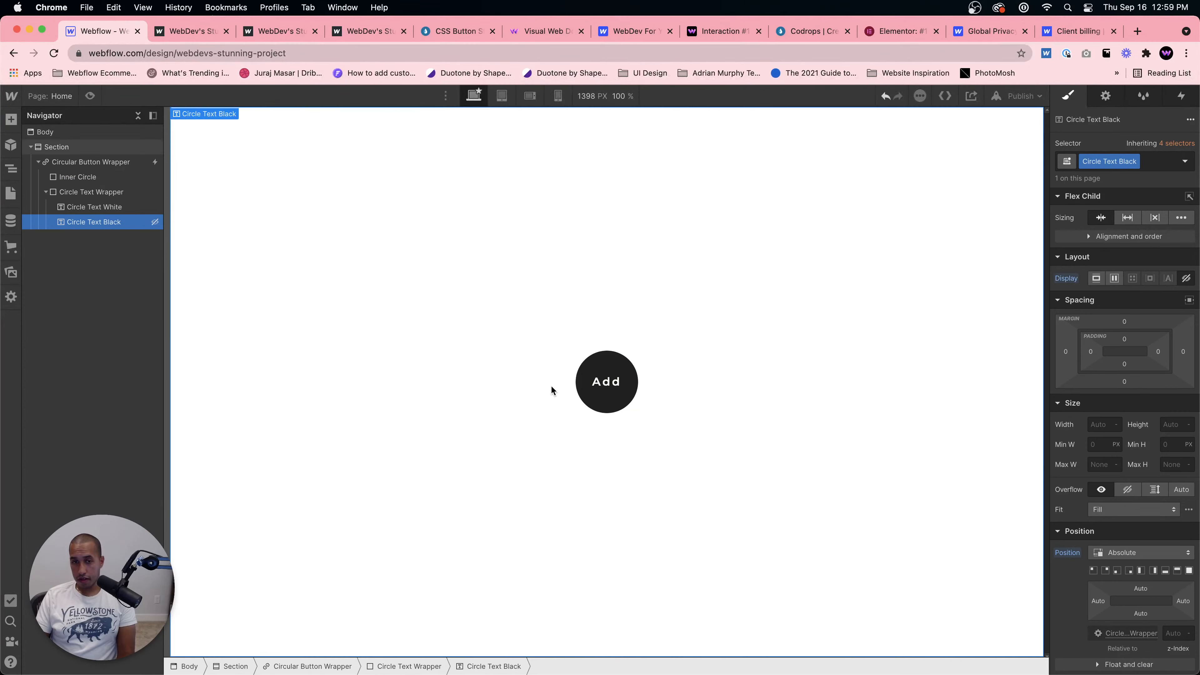
Step: Replace the Circle Text White element's text with Enter
click(602, 382)
double_click(602, 382)
text(Enter)
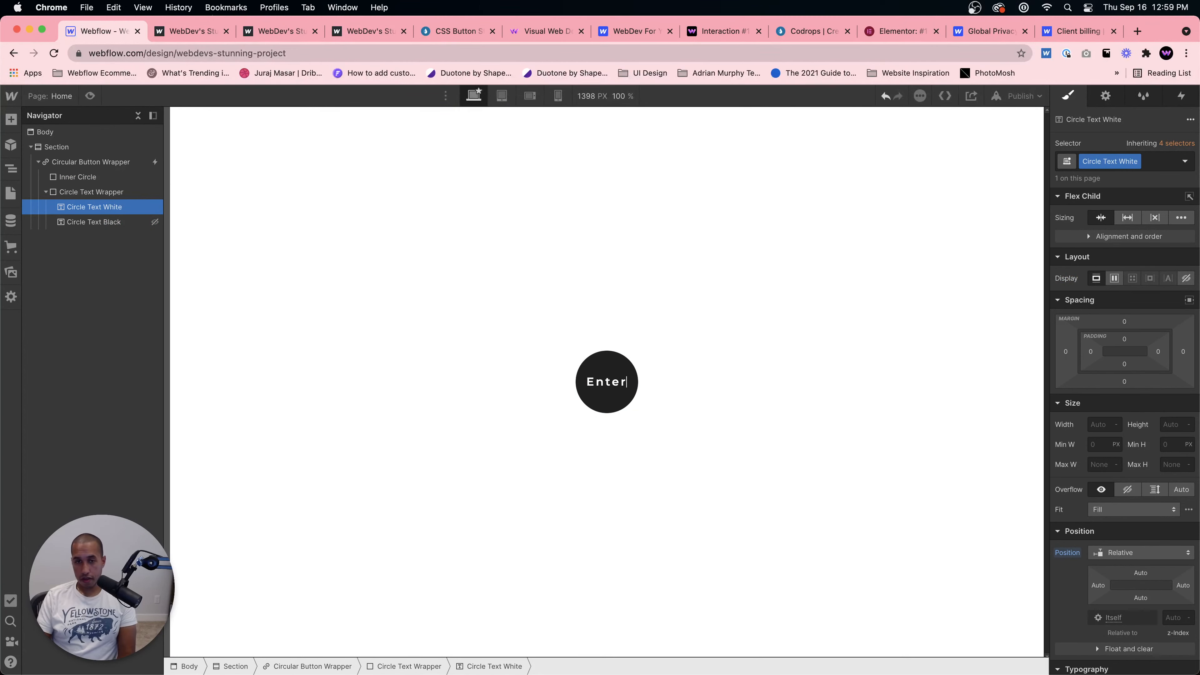
key(Escape)
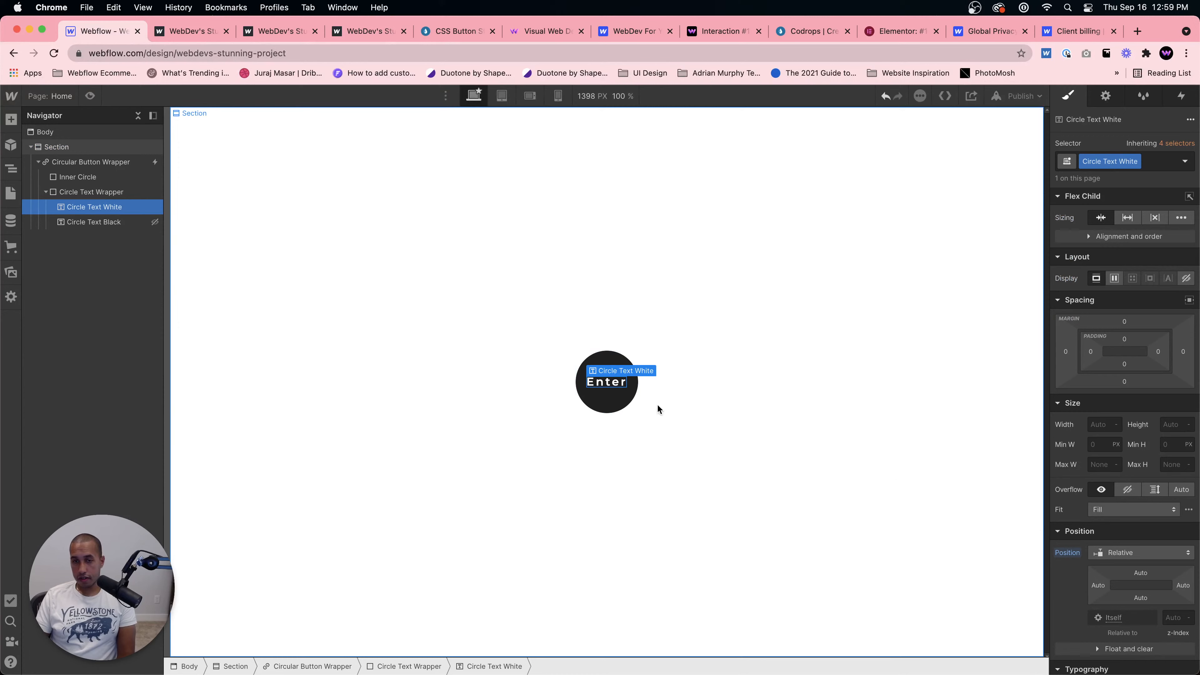
Step: Set the Circular Button Wrapper's width and height to 125 px
click(102, 161)
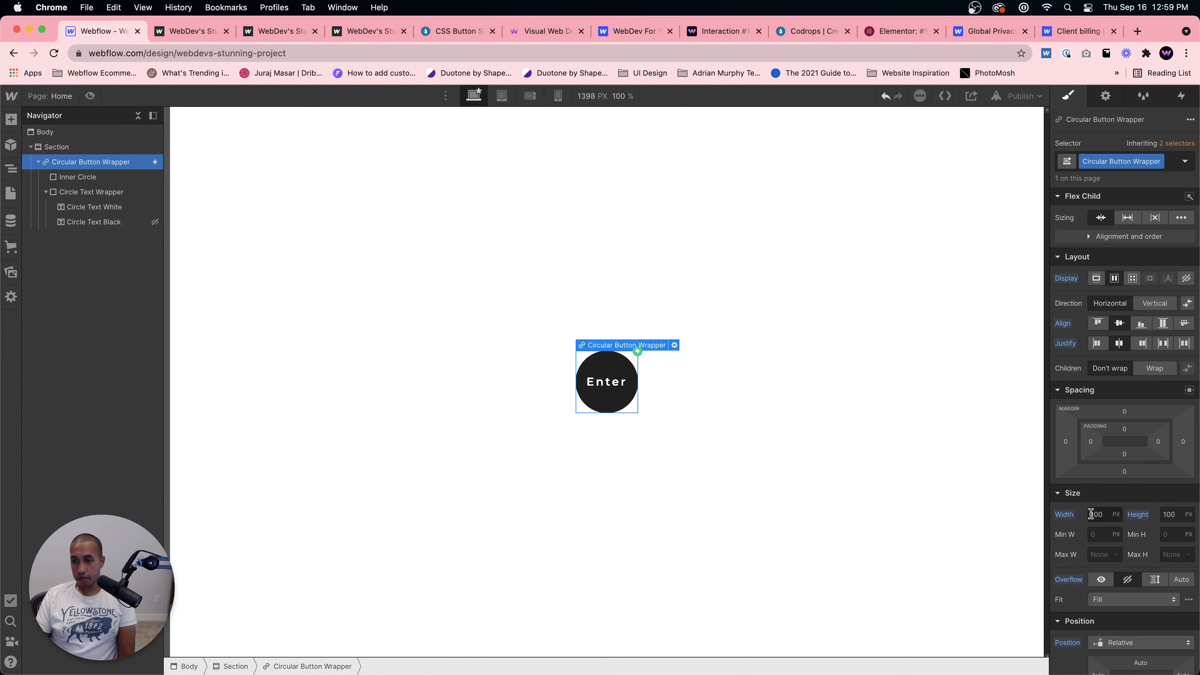
text(150)
key(Tab)
text(1)
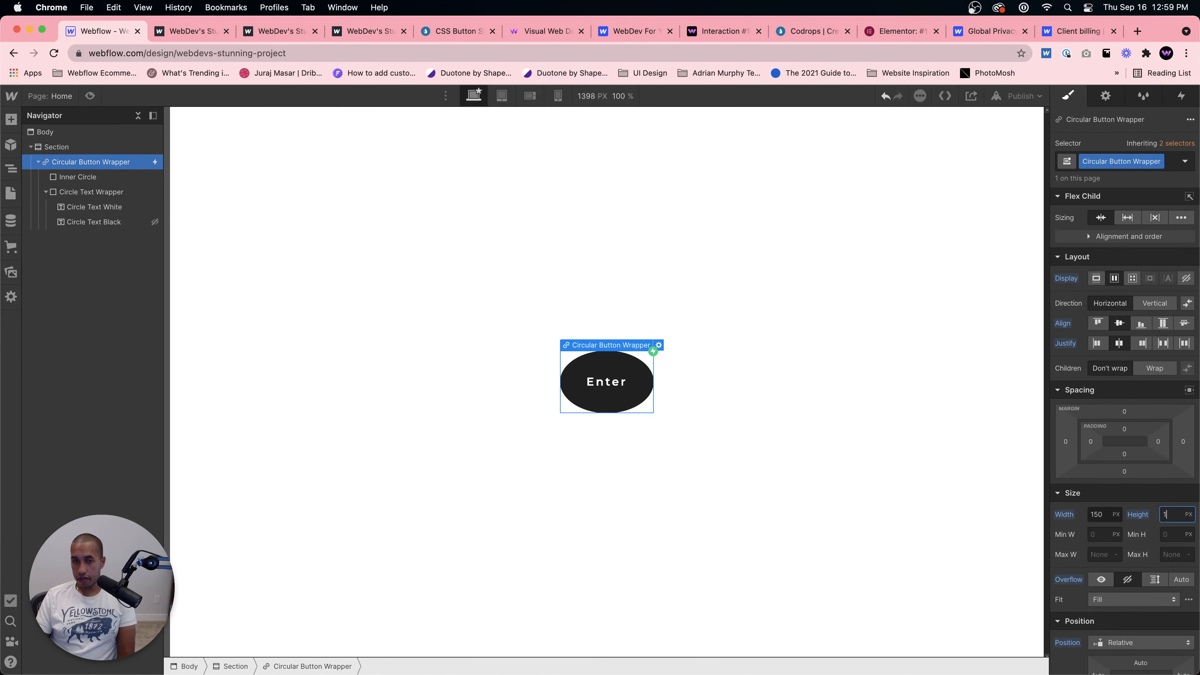
text(50)
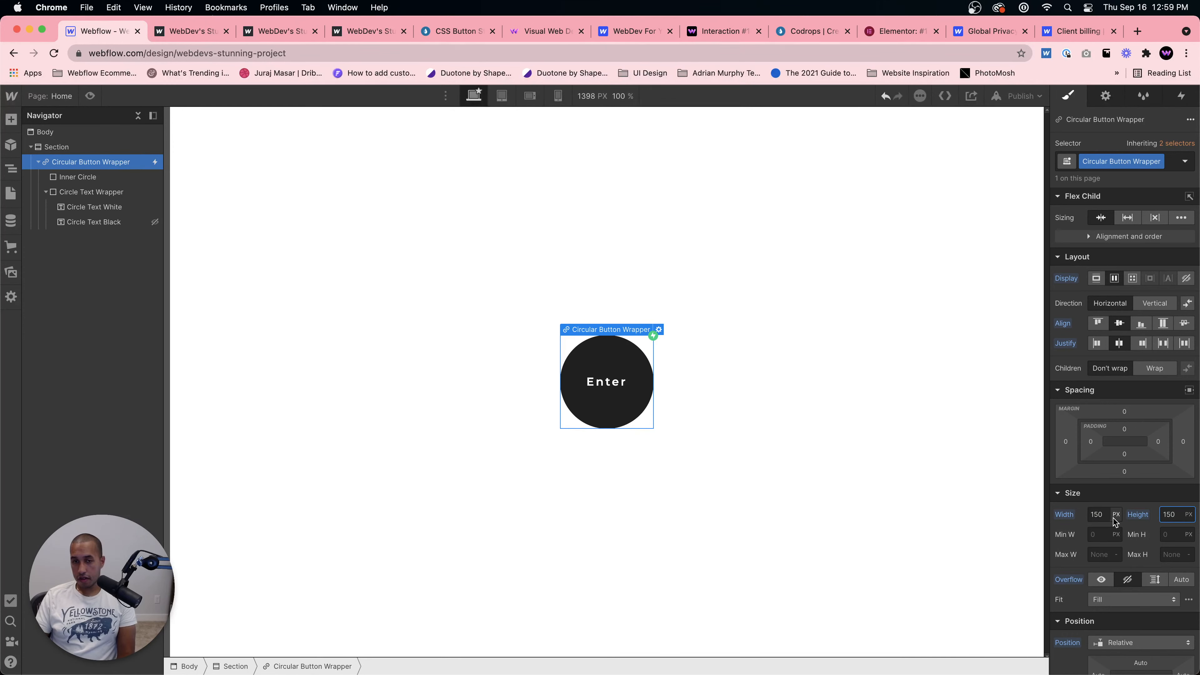
text(125)
key(Tab)
text(12)
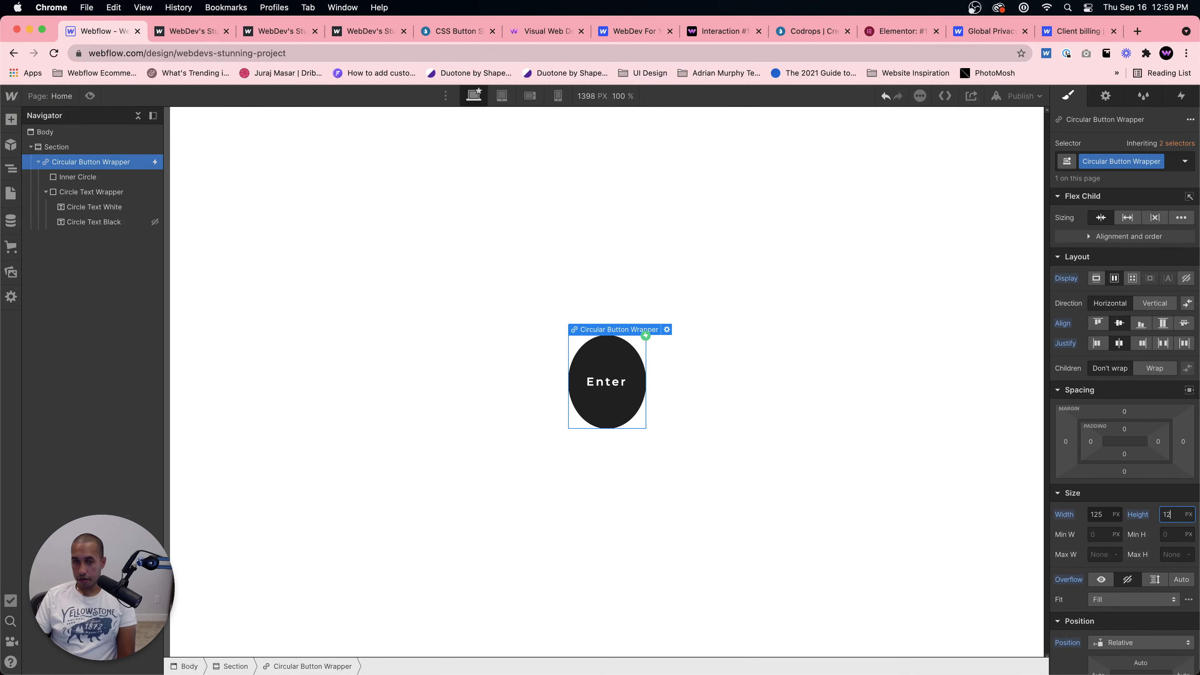
text(5)
key(Return)
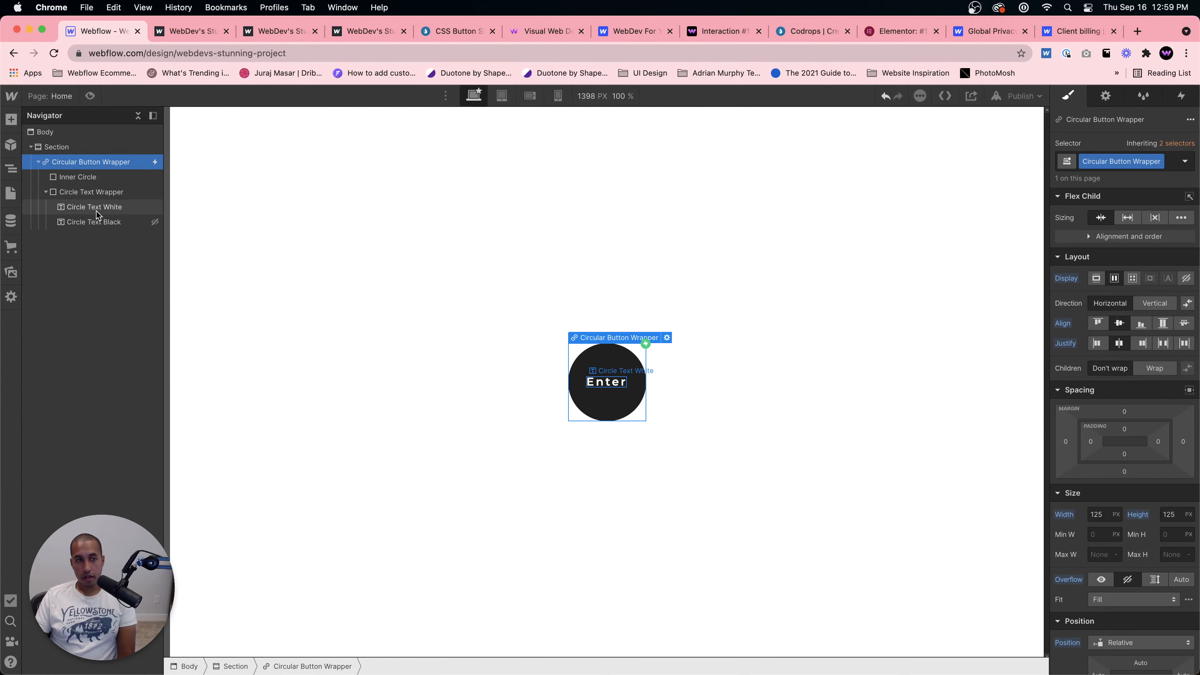
Step: Make the Circle Text Black element visible again by restoring its display setting
click(96, 221)
click(1095, 279)
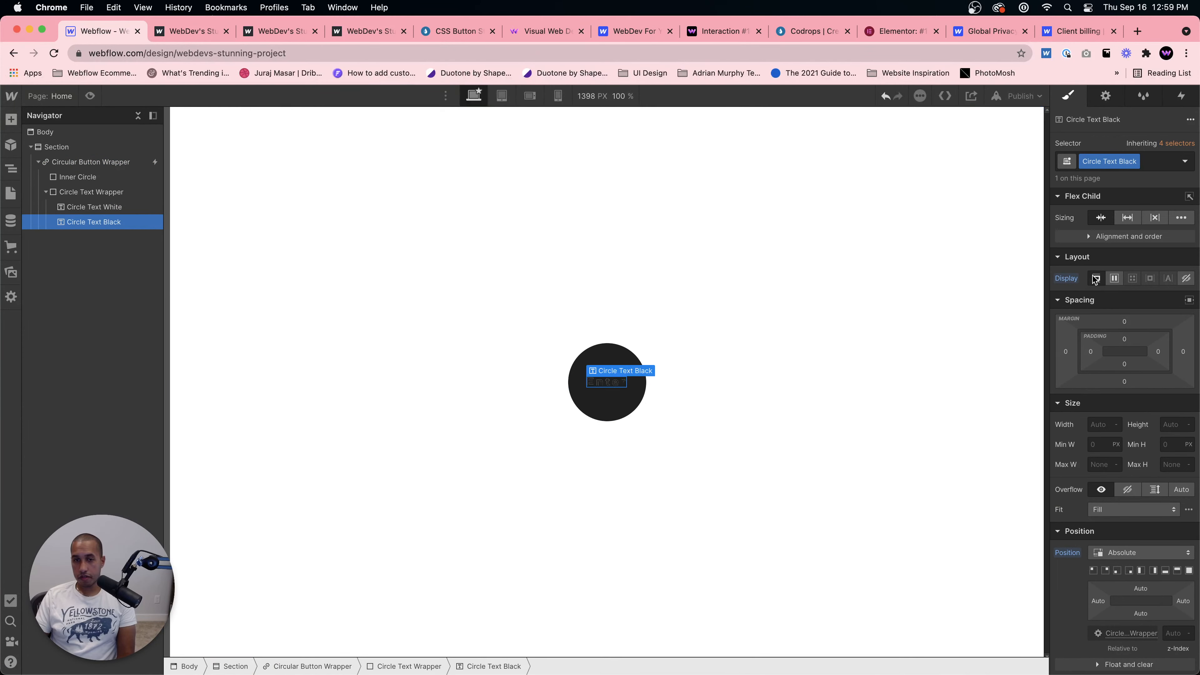
click(790, 325)
Step: Publish the site to the webflow.io domain and open the live page
click(1020, 96)
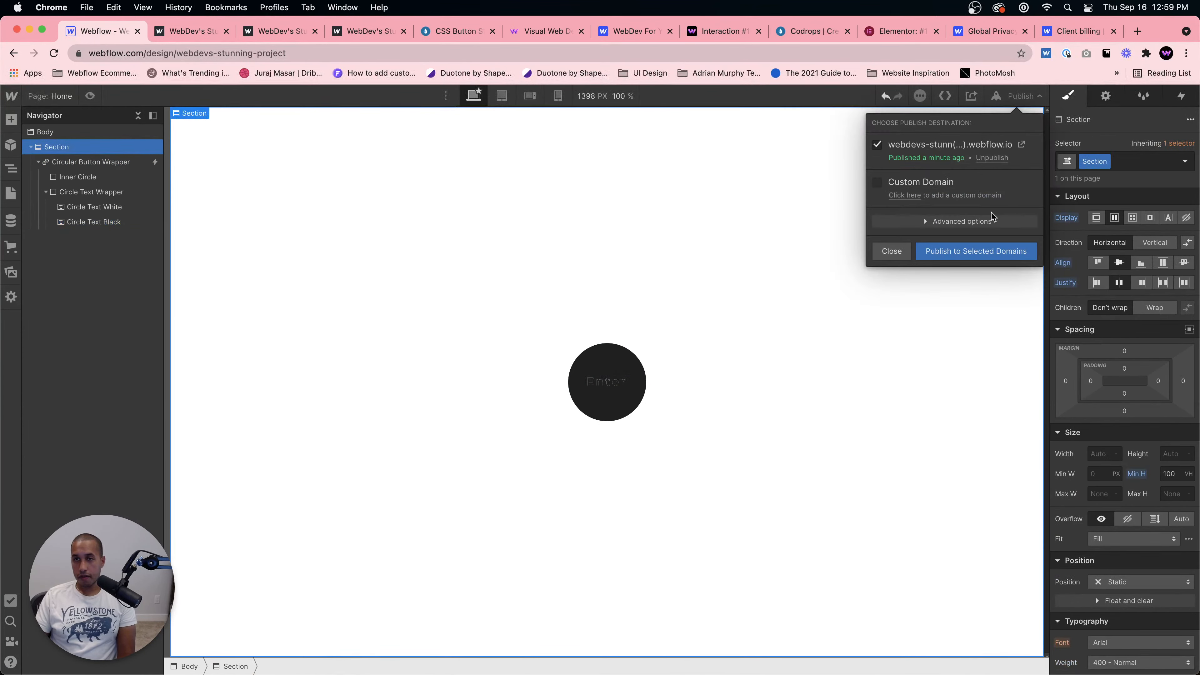
click(966, 256)
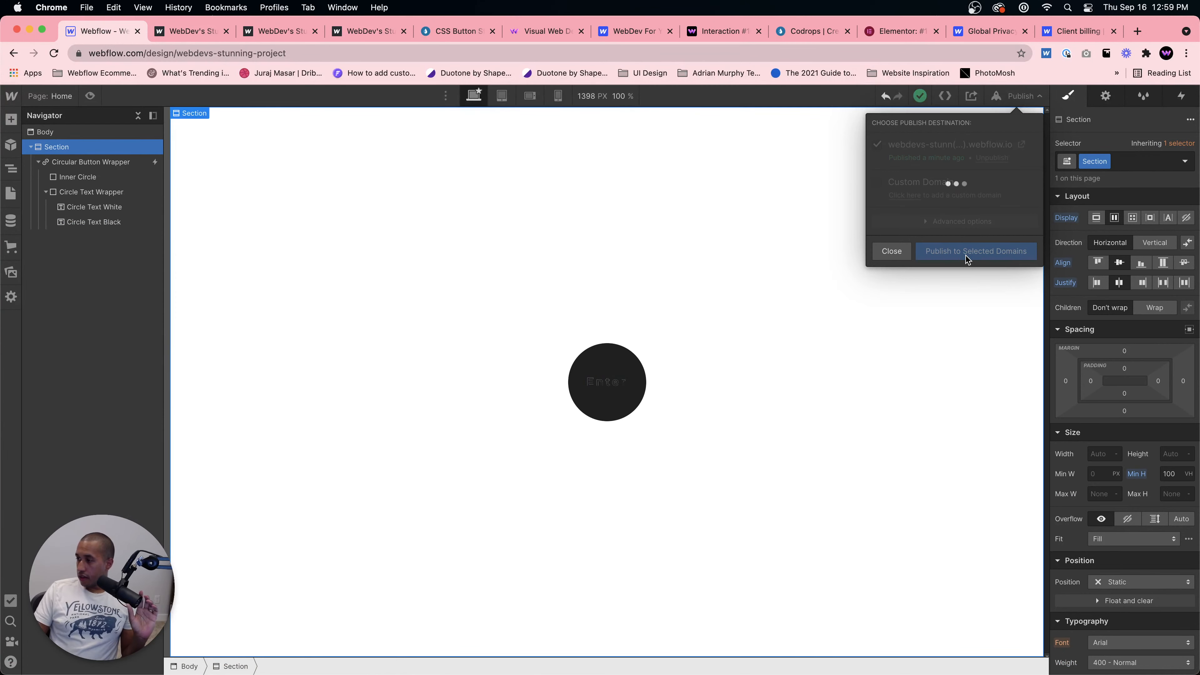
click(1023, 145)
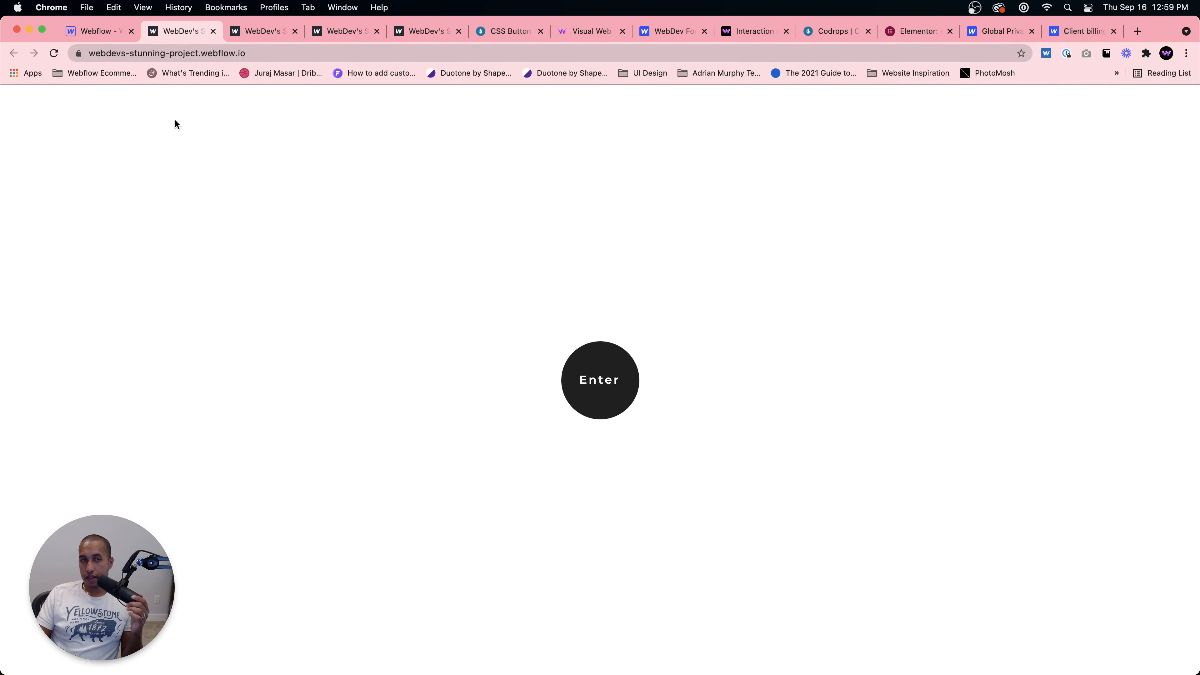
Step: Adjust the Circle Text Black element's right margin to about -4 px after checking its typography
click(122, 31)
click(604, 385)
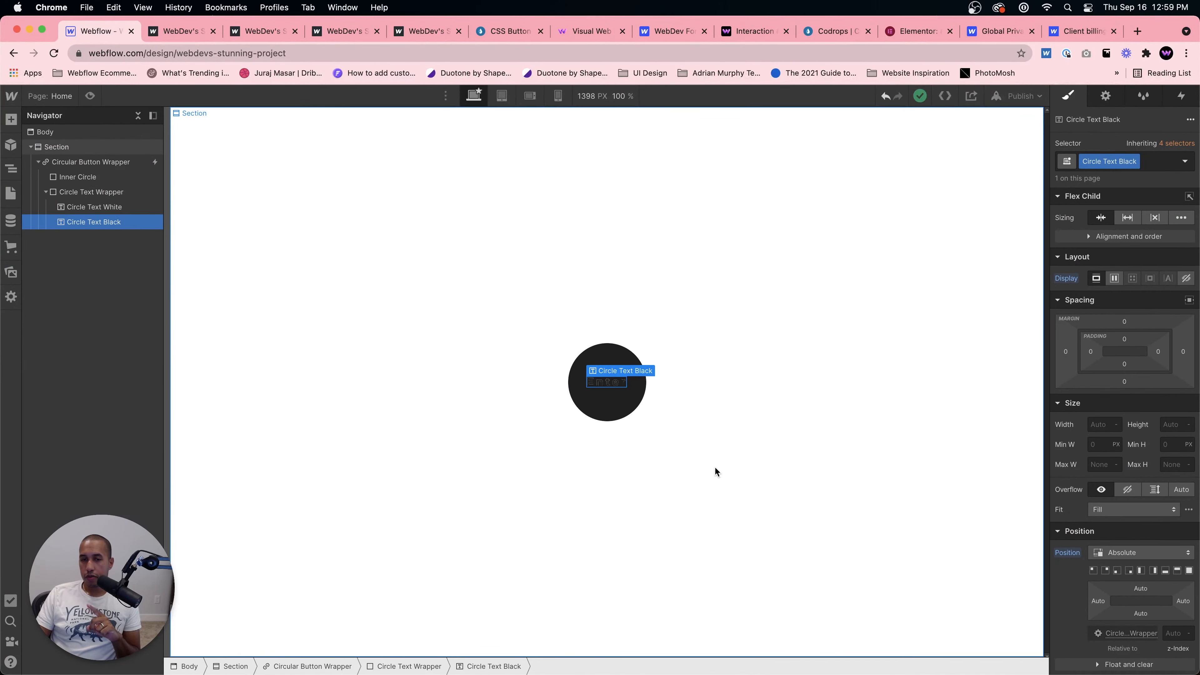
scroll(1149, 555, down, 5)
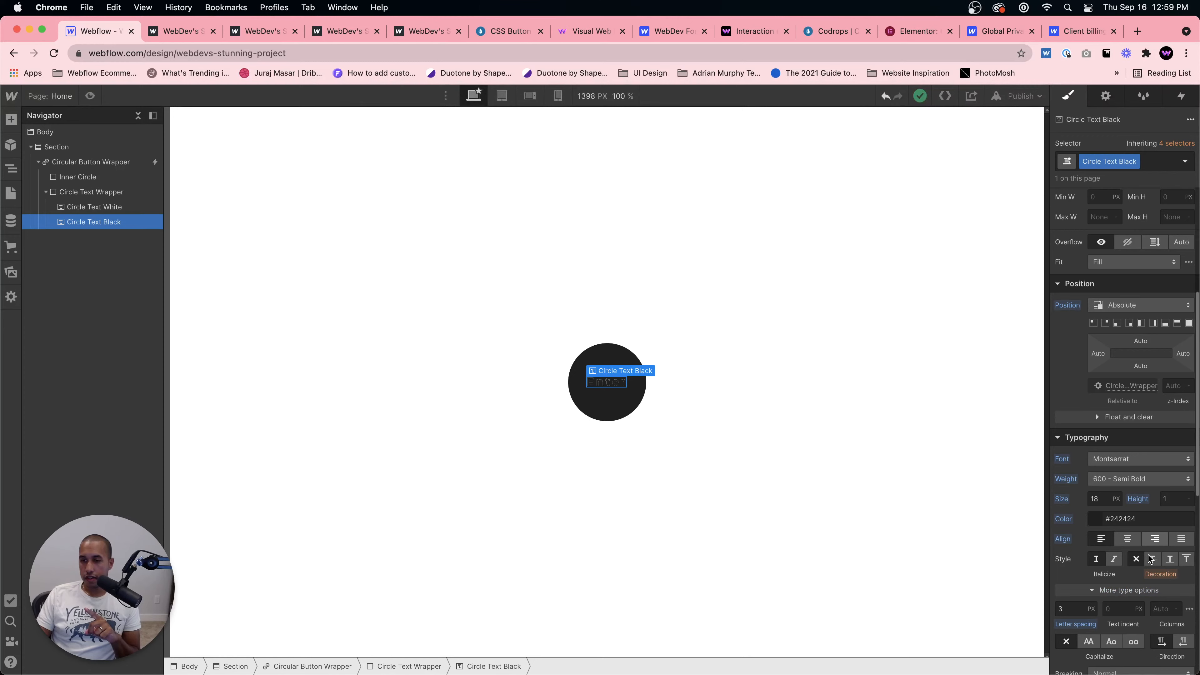
scroll(1134, 562, down, 3)
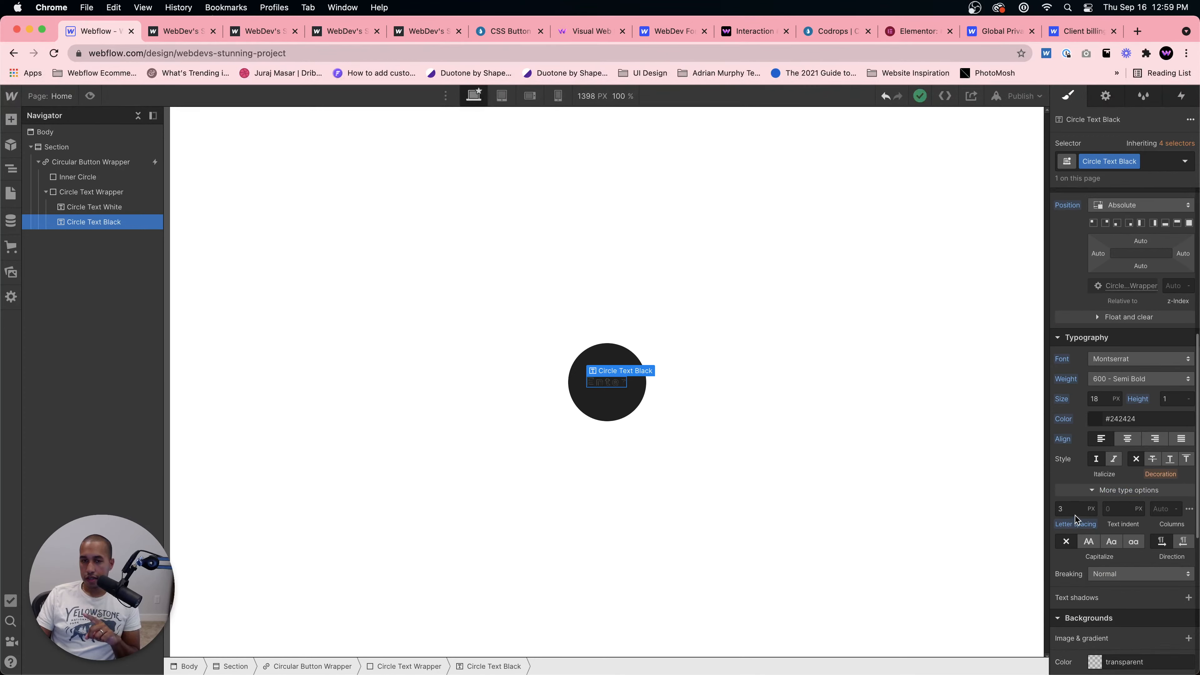
click(176, 31)
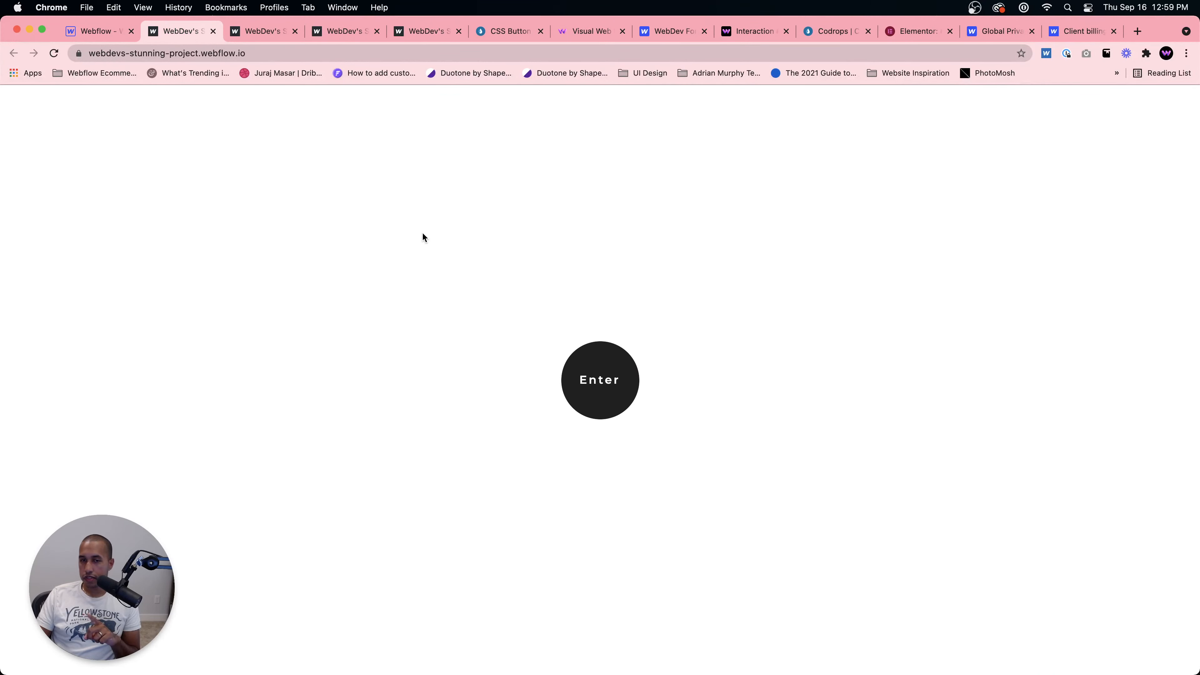
click(77, 32)
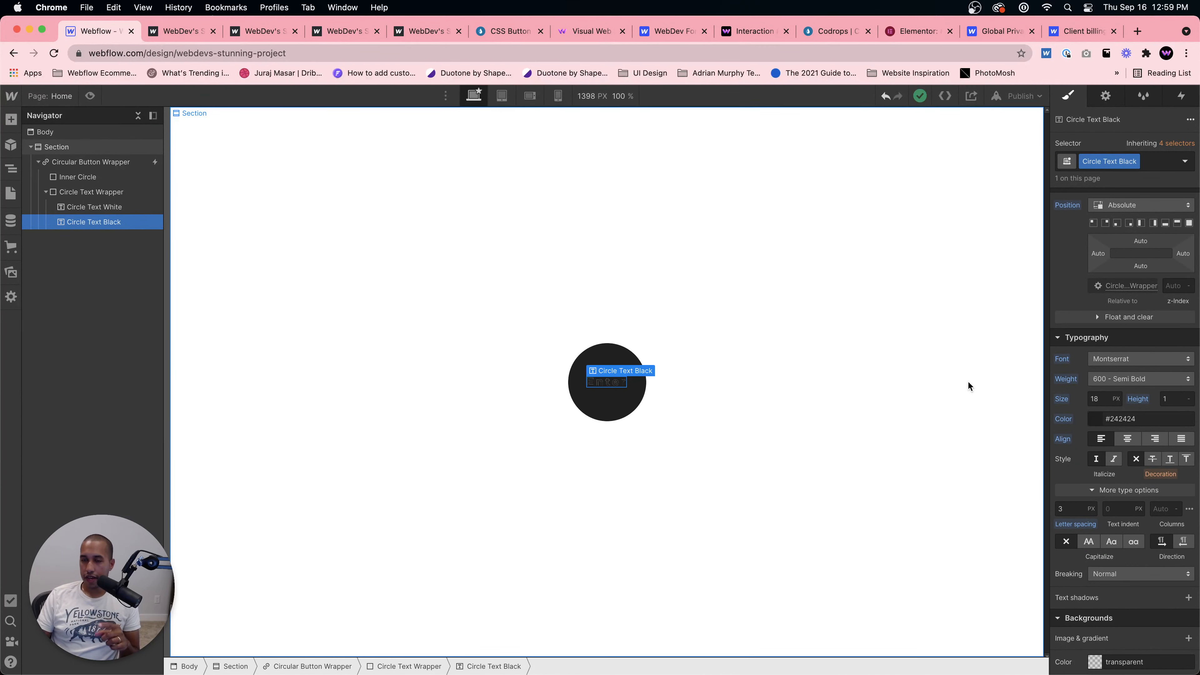
scroll(1113, 295, up, 1)
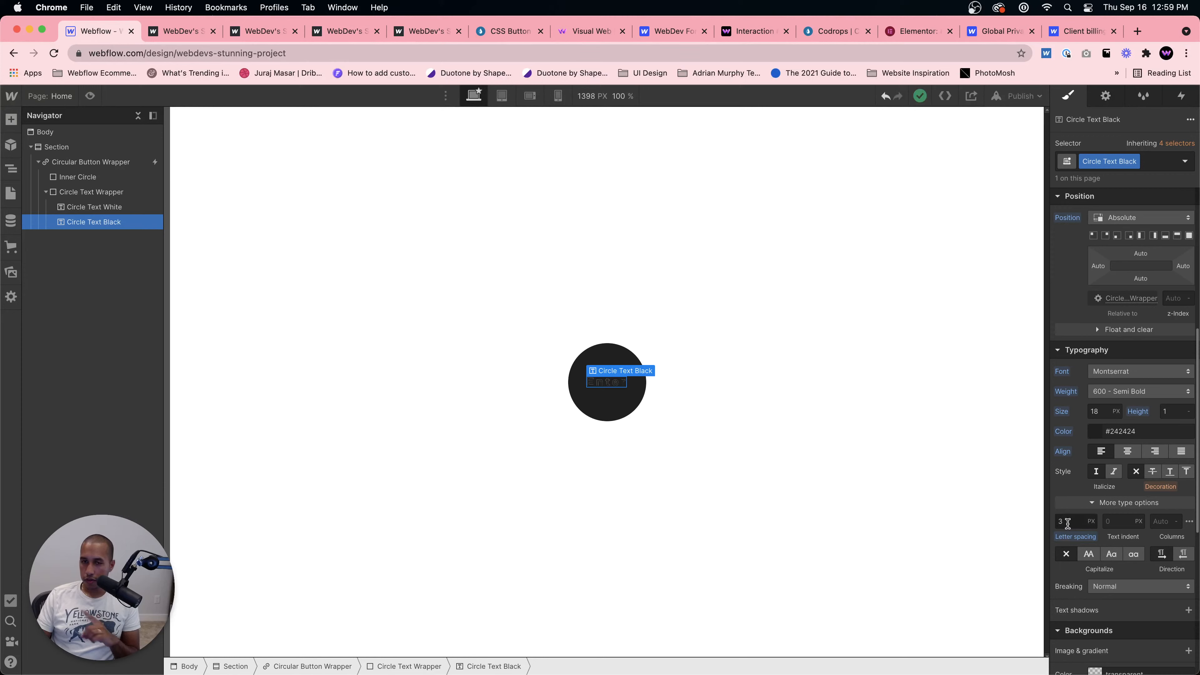
scroll(1075, 516, up, 5)
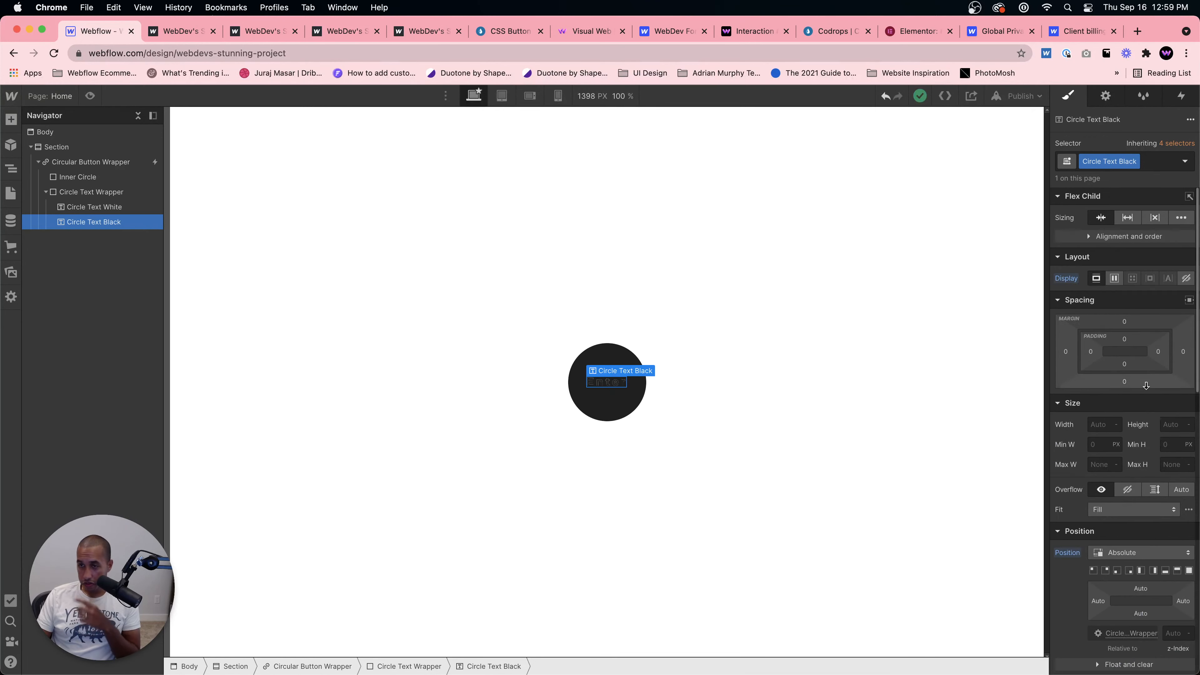
drag(1184, 355, 1184, 352)
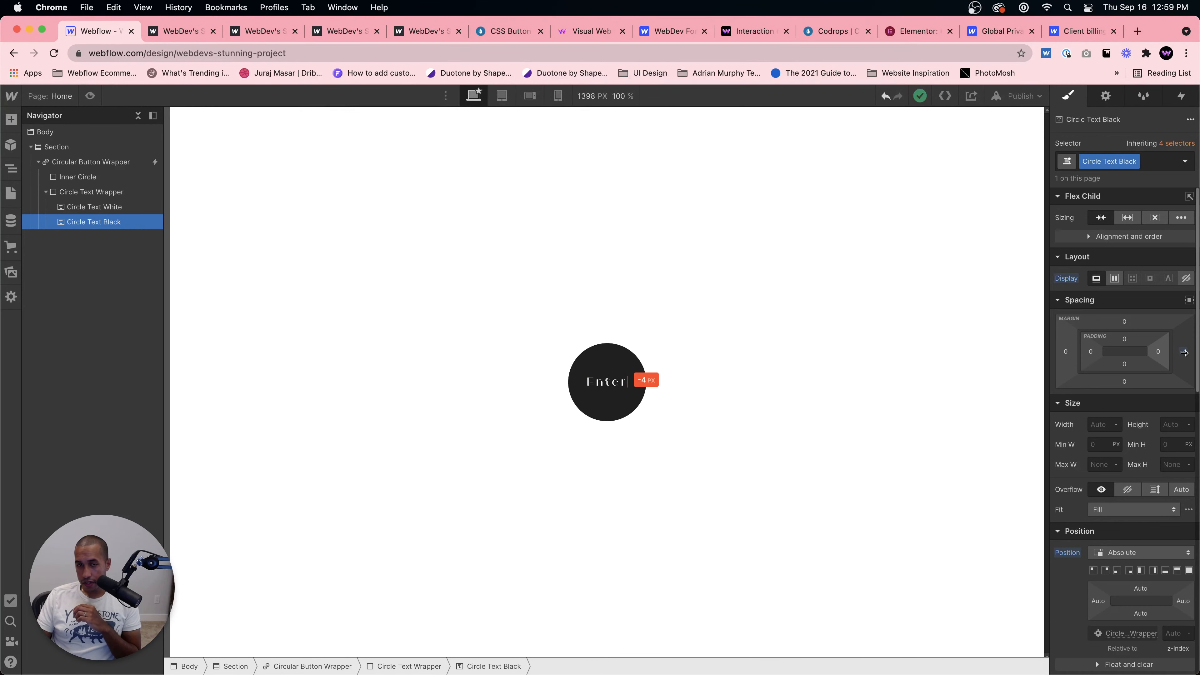
Step: Select Circle Text White and preview the page in the designer
click(89, 208)
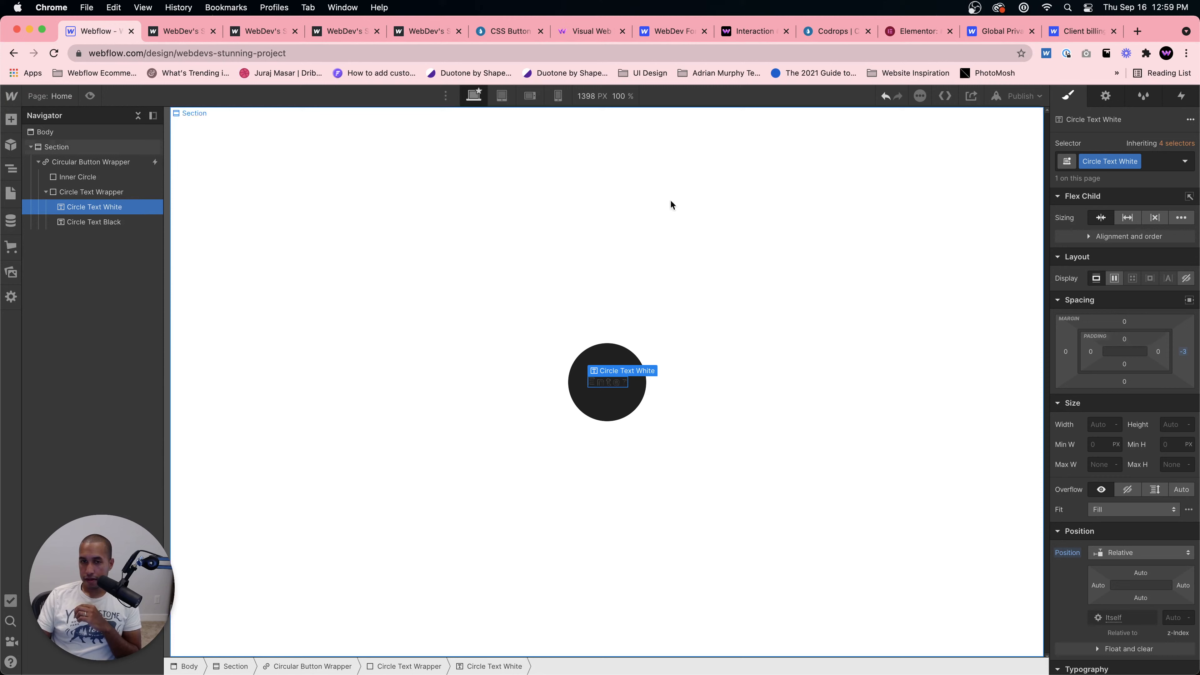
click(90, 96)
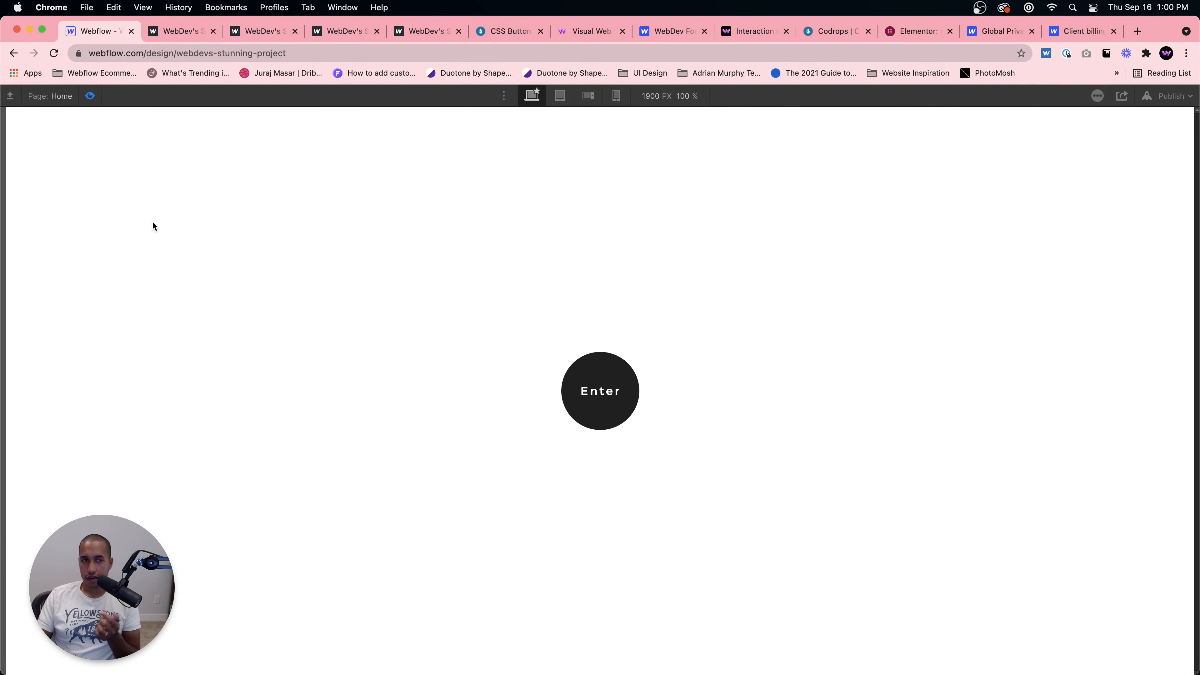
click(89, 97)
Step: Republish the site to the webflow.io domain and close the publish menu
click(1023, 96)
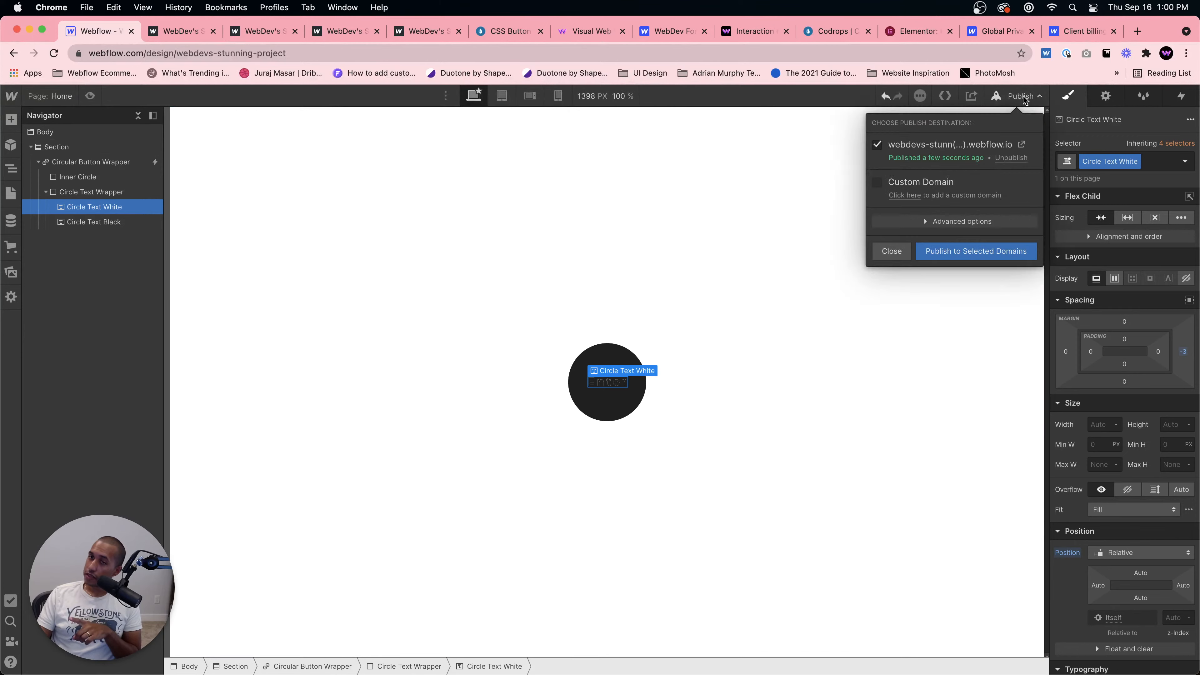
click(973, 252)
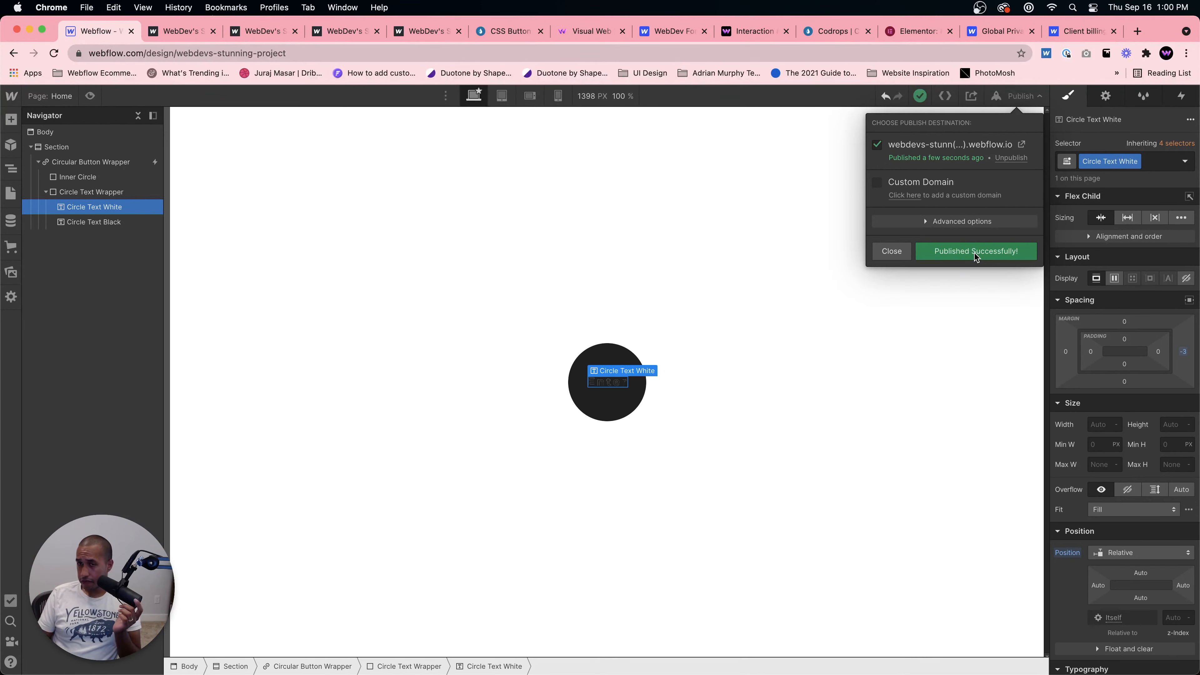
click(883, 246)
Step: Open the live published site from the publish menu to test the button
scroll(1120, 501, down, 8)
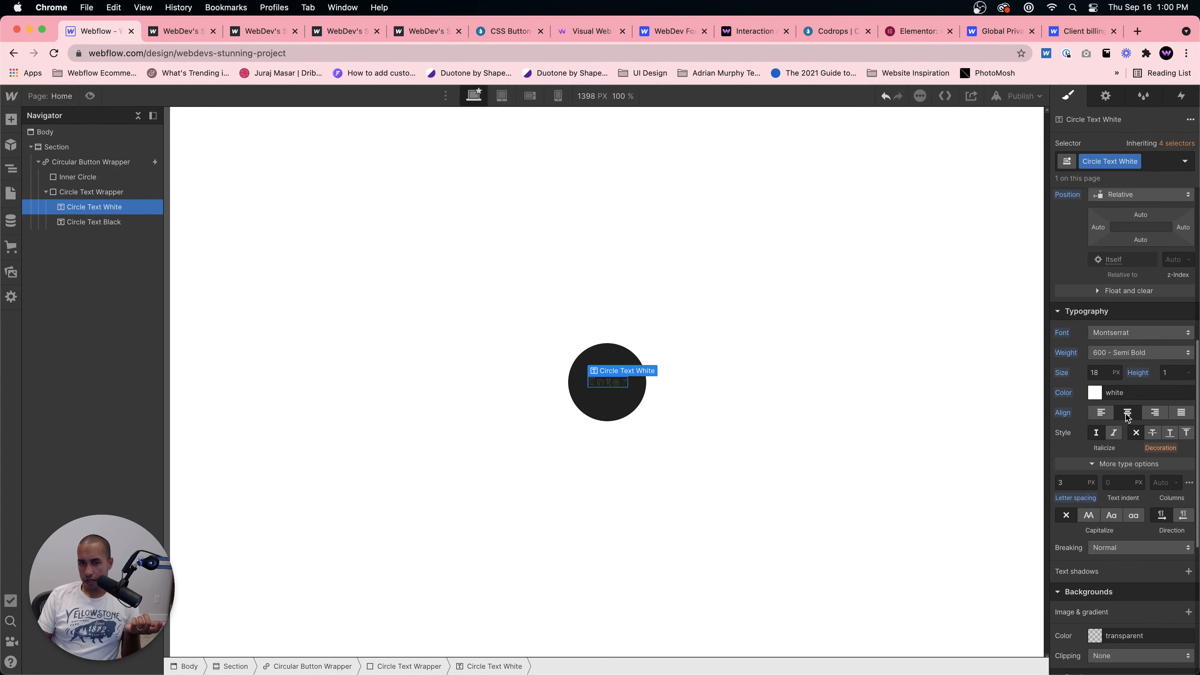
scroll(1127, 416, up, 6)
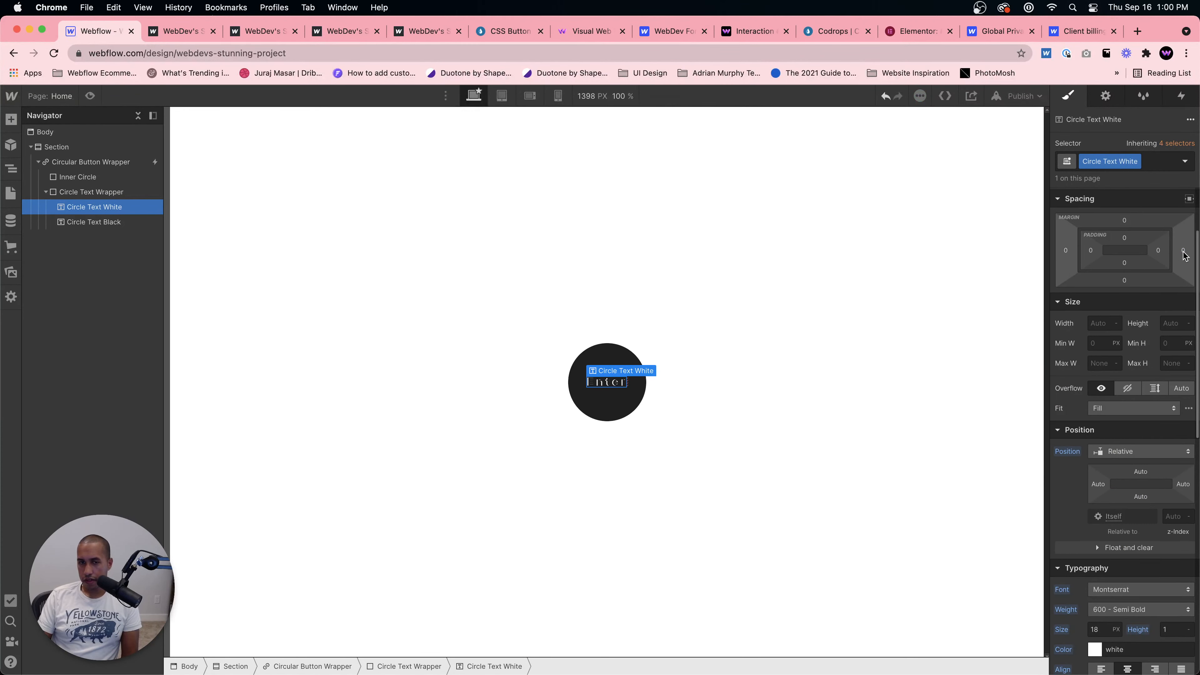
scroll(1121, 491, down, 5)
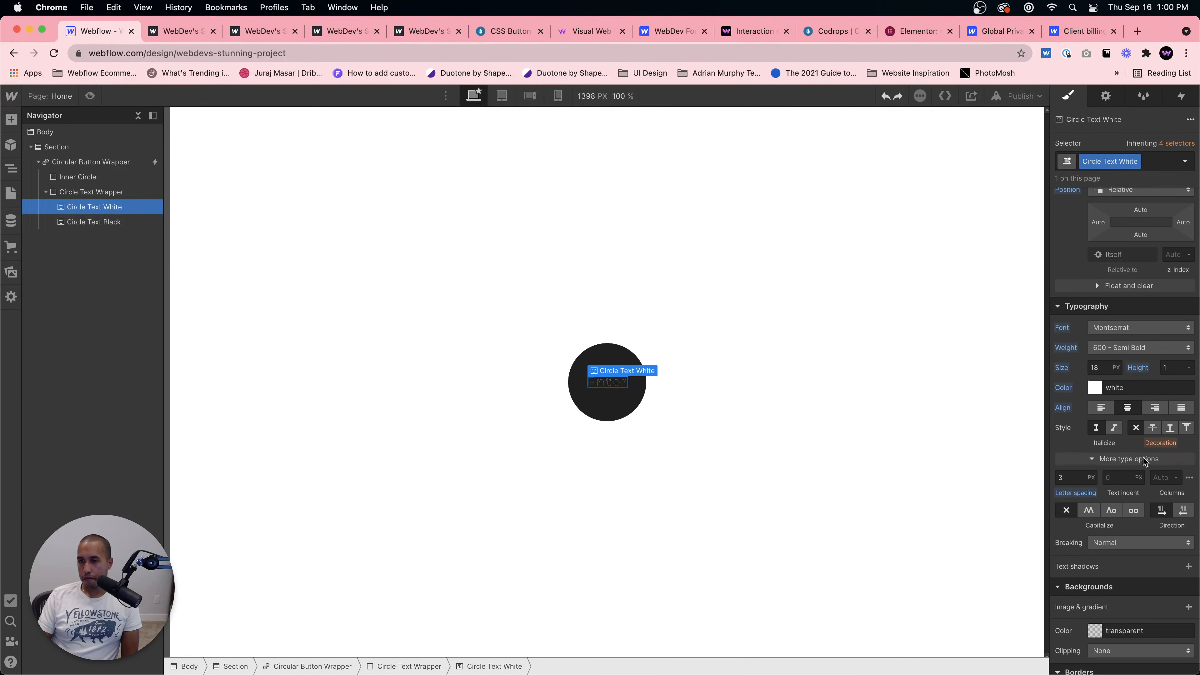
click(170, 31)
click(90, 31)
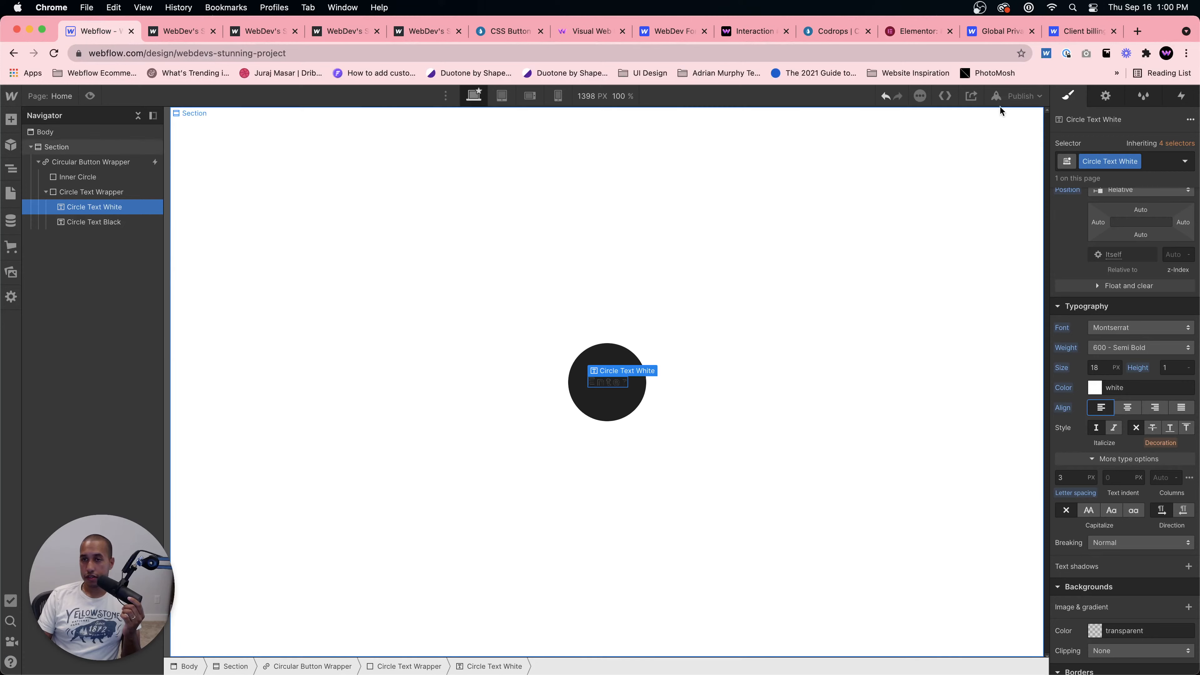
click(1021, 92)
click(1015, 141)
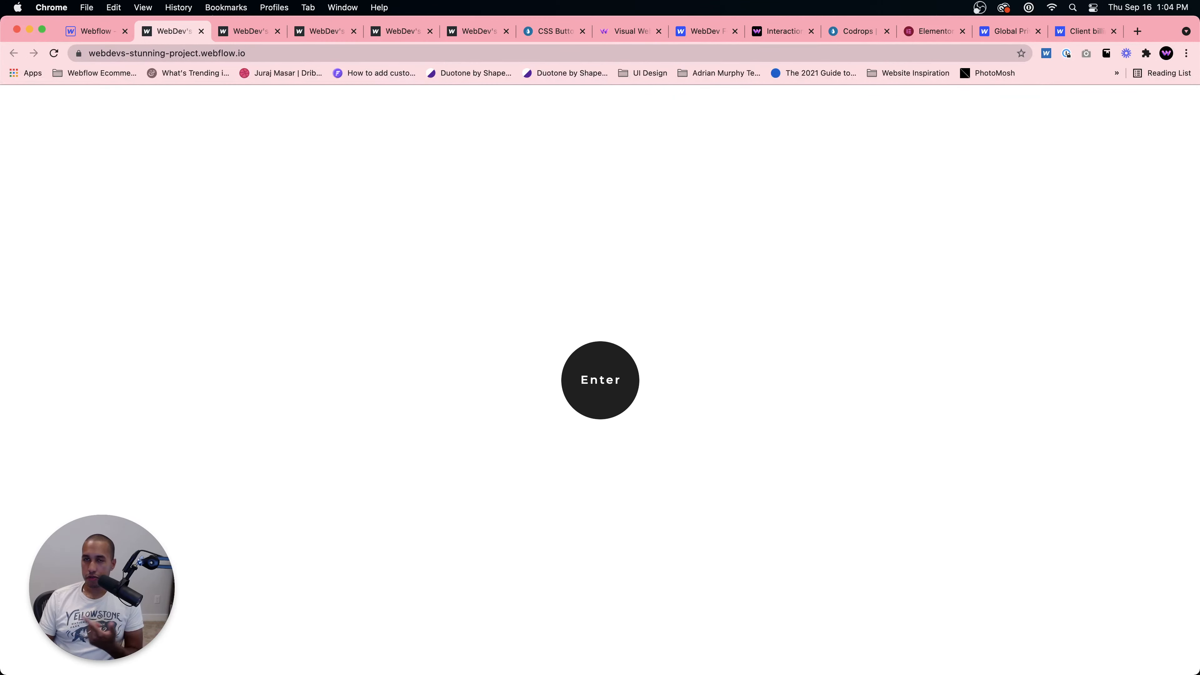
Step: Open the webdevforyou.com contact page in a new tab
click(1137, 31)
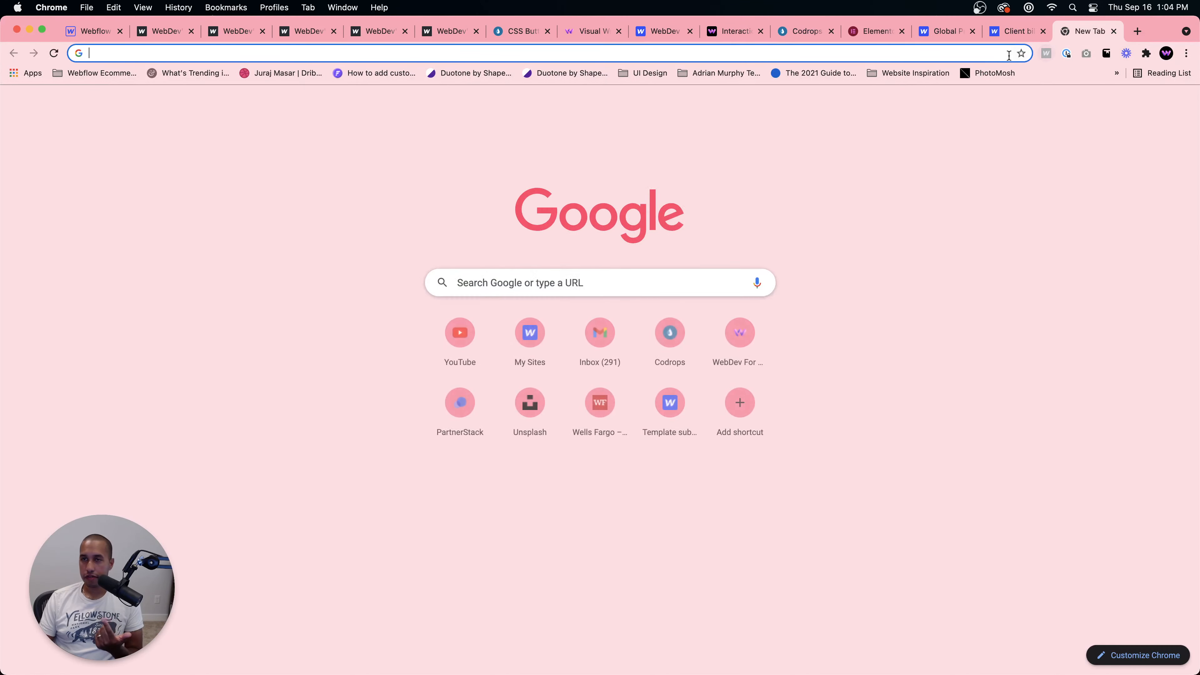
text(webdevforyou.com)
key(Return)
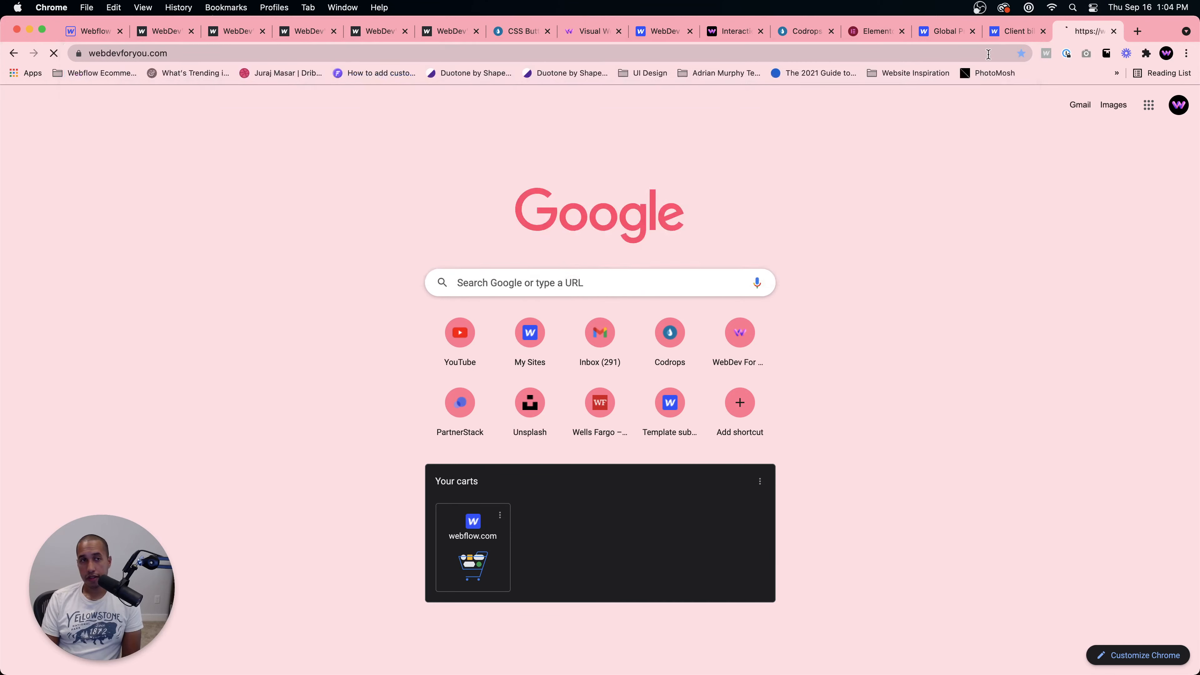
click(723, 119)
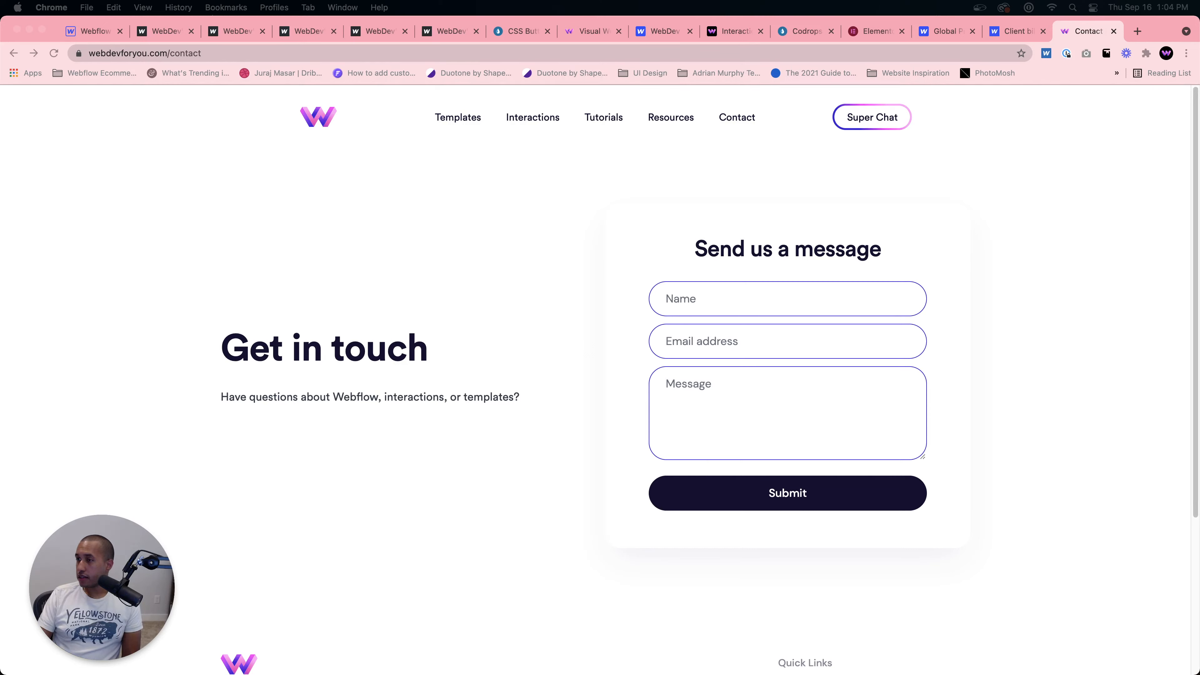
Step: Open the '21 unique places to find web design inspiration' article from the Website Inspiration bookmarks in a new tab
click(94, 31)
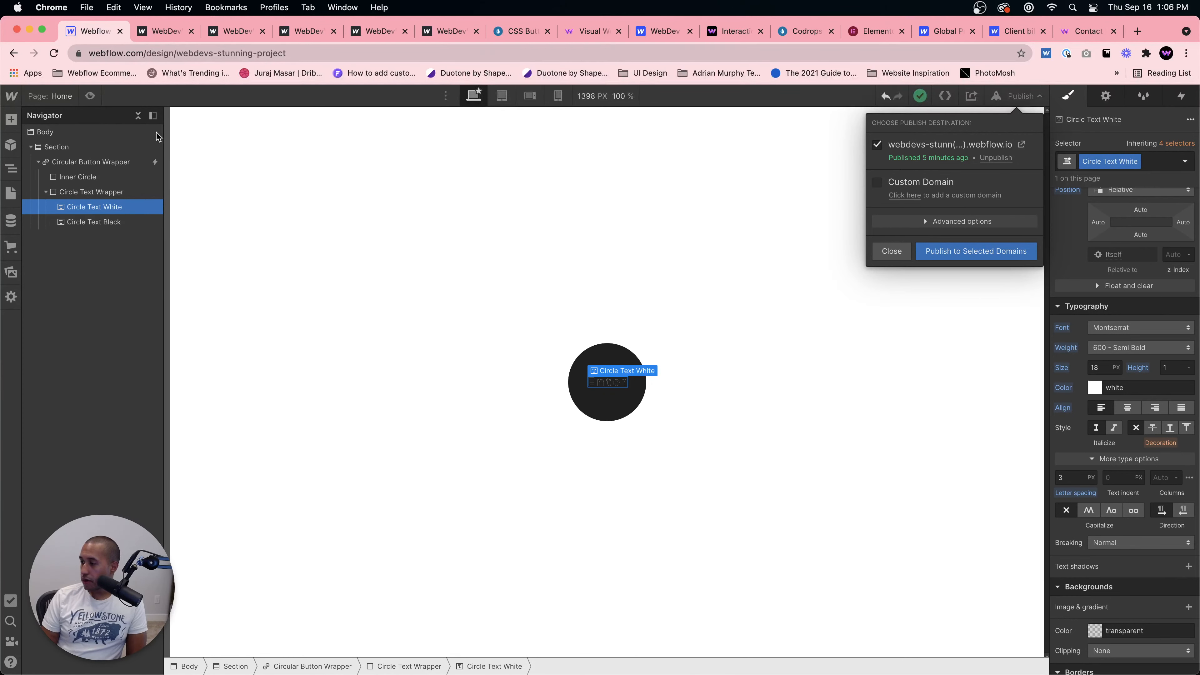
key(super+t)
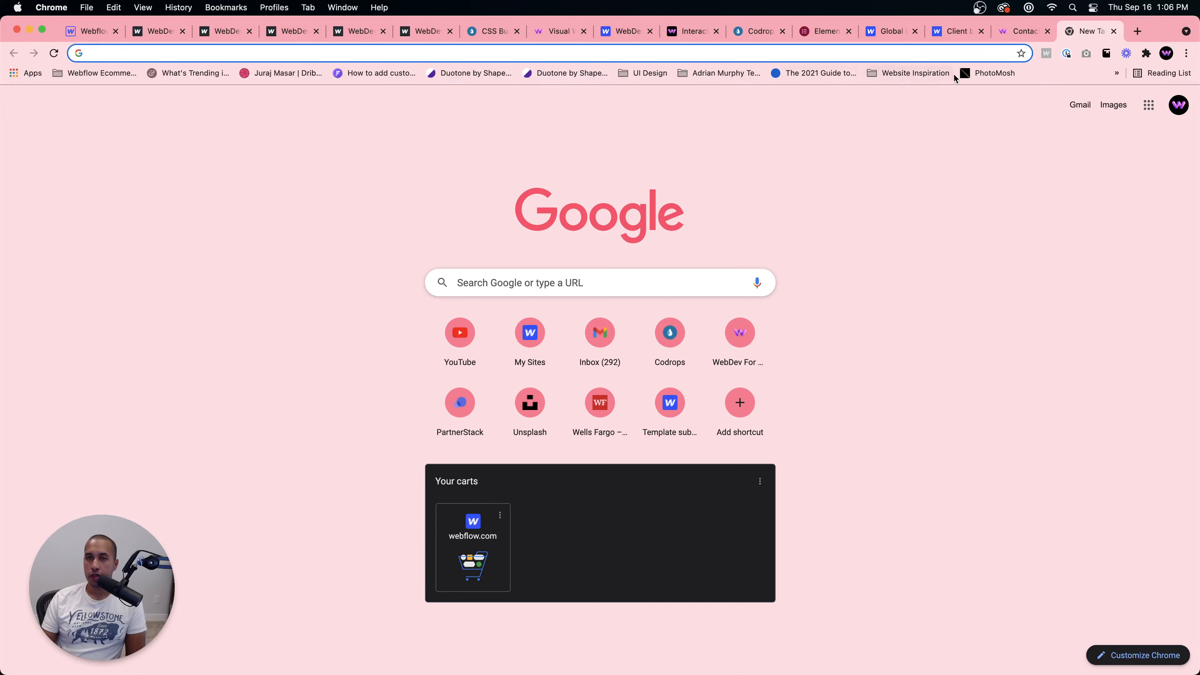
click(896, 74)
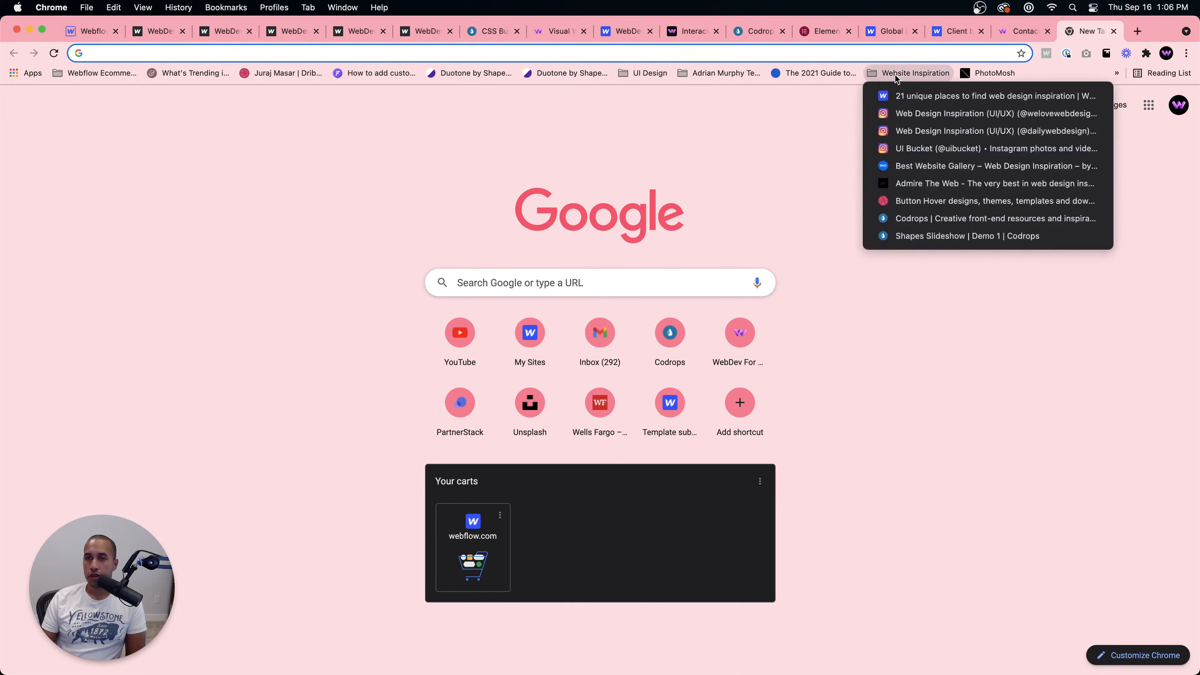
click(898, 97)
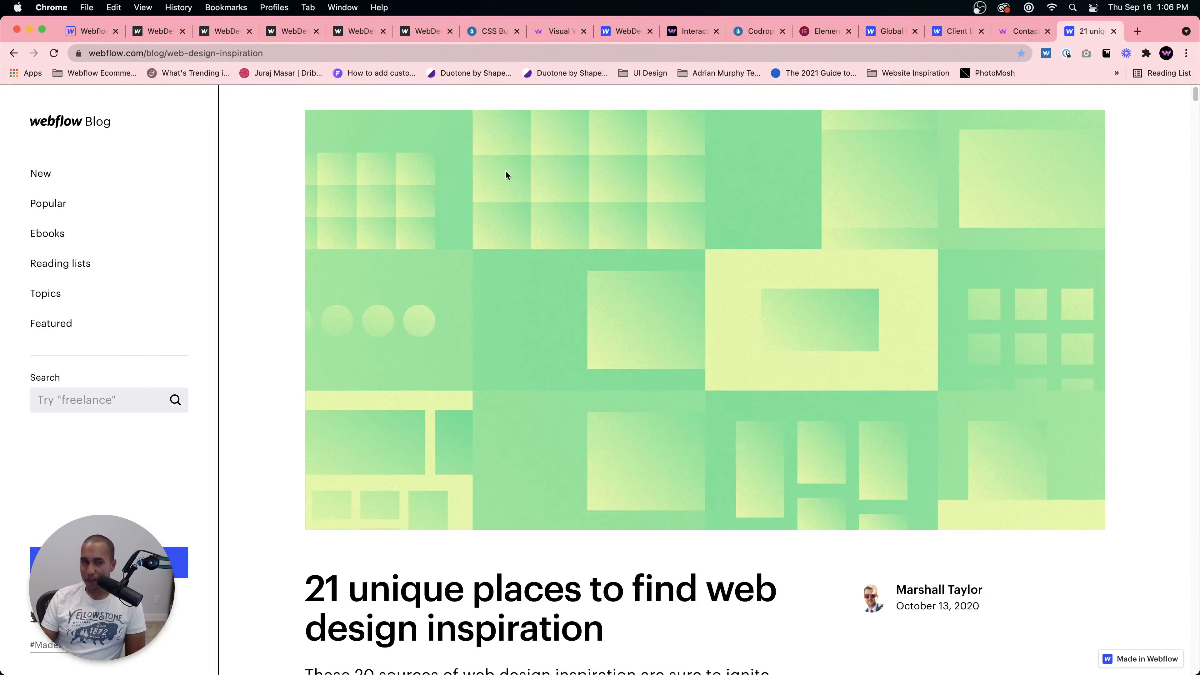
Step: Scroll through the web design inspiration article to review its listed sources
click(478, 56)
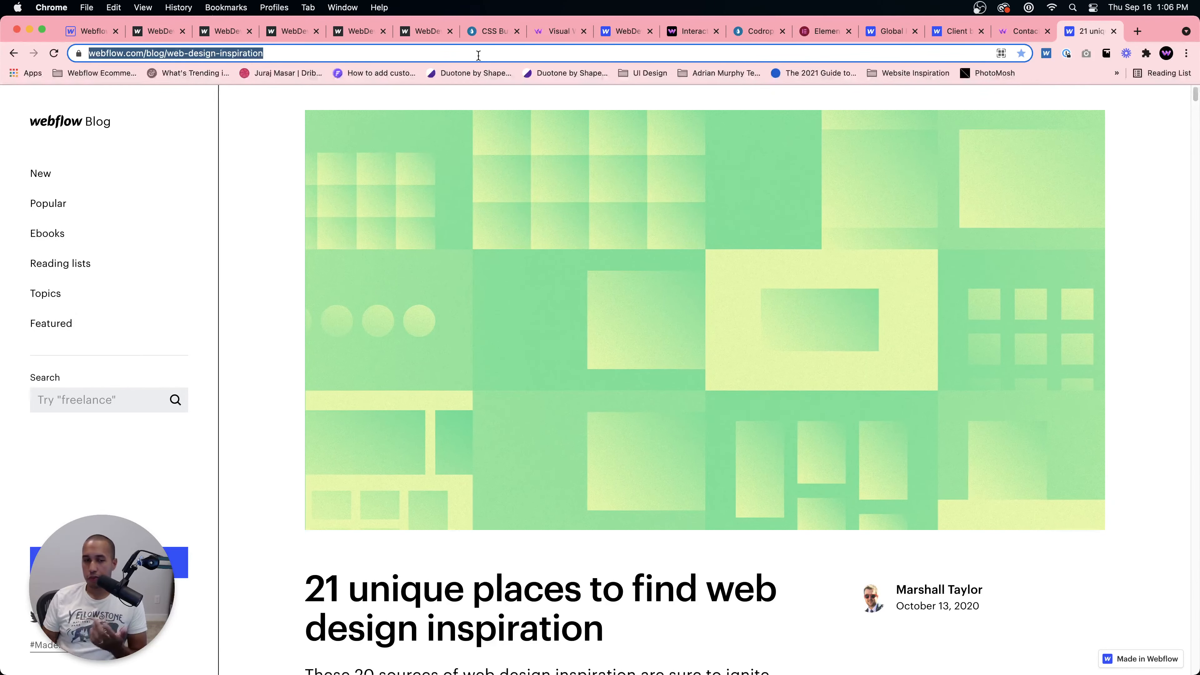
scroll(607, 423, down, 10)
scroll(612, 426, down, 3)
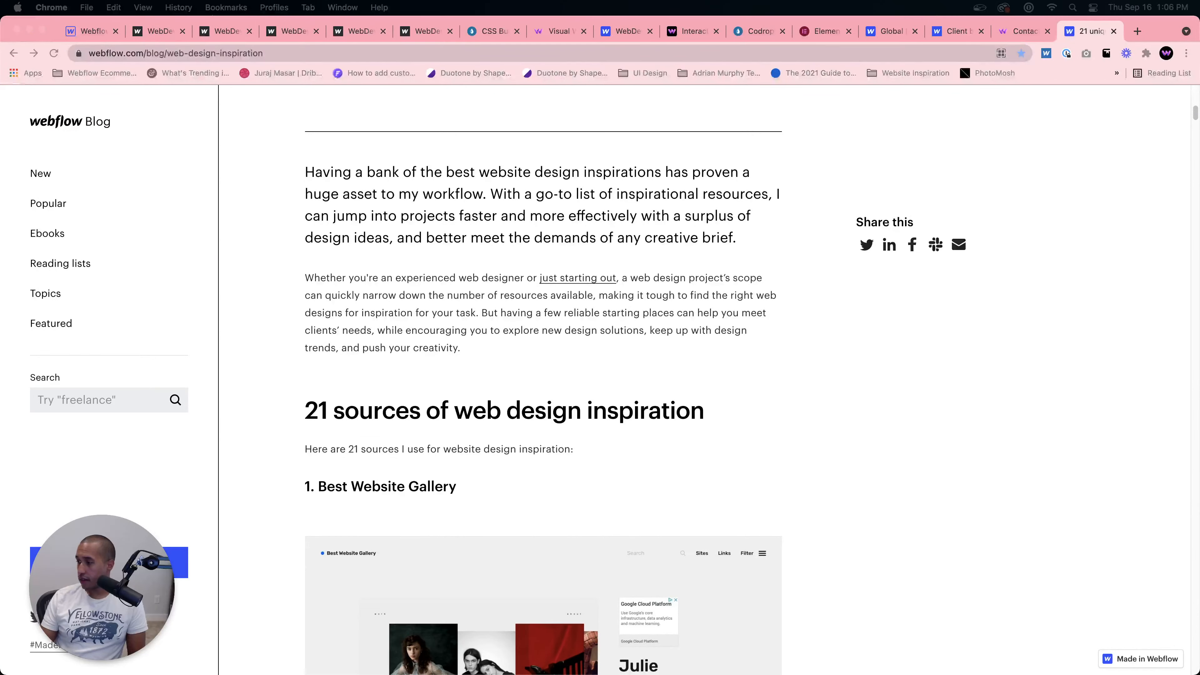
scroll(1012, 542, down, 20)
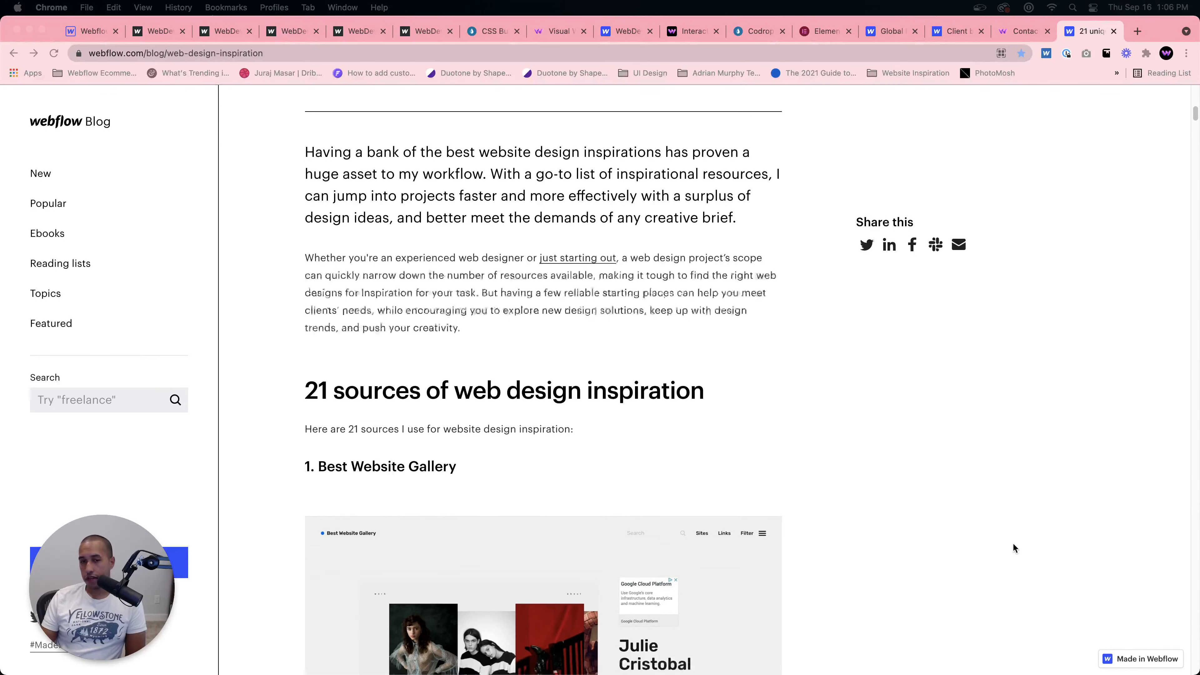
scroll(1015, 531, down, 15)
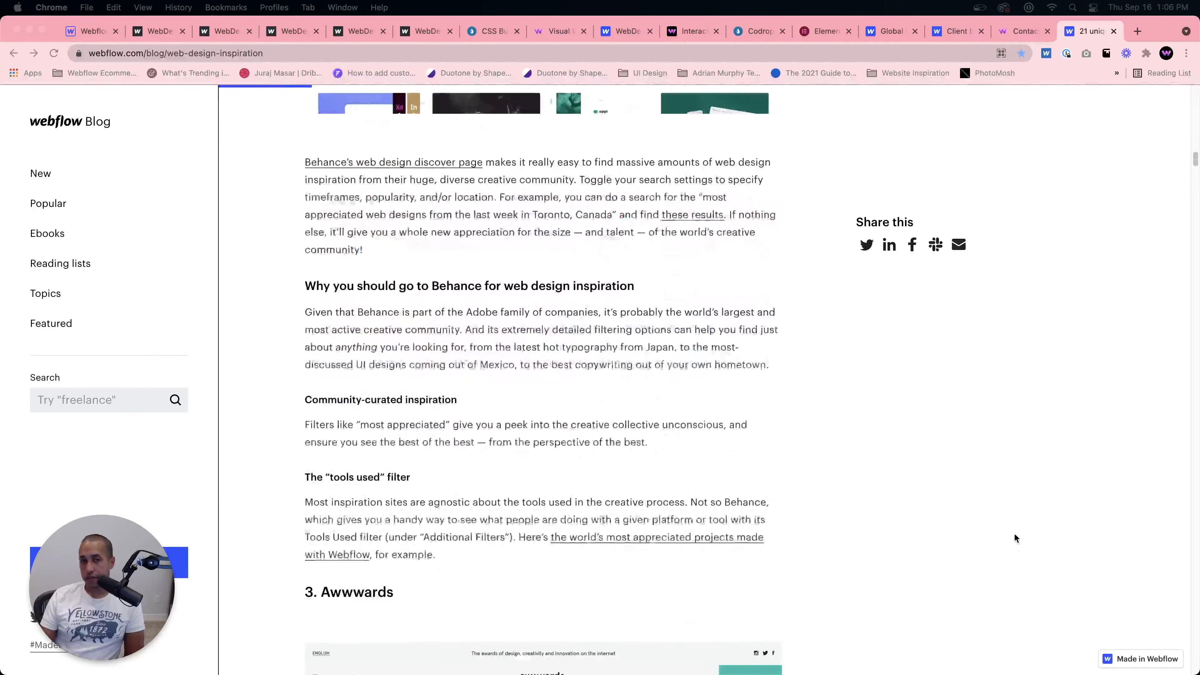
scroll(1015, 531, up, 20)
scroll(1016, 532, down, 20)
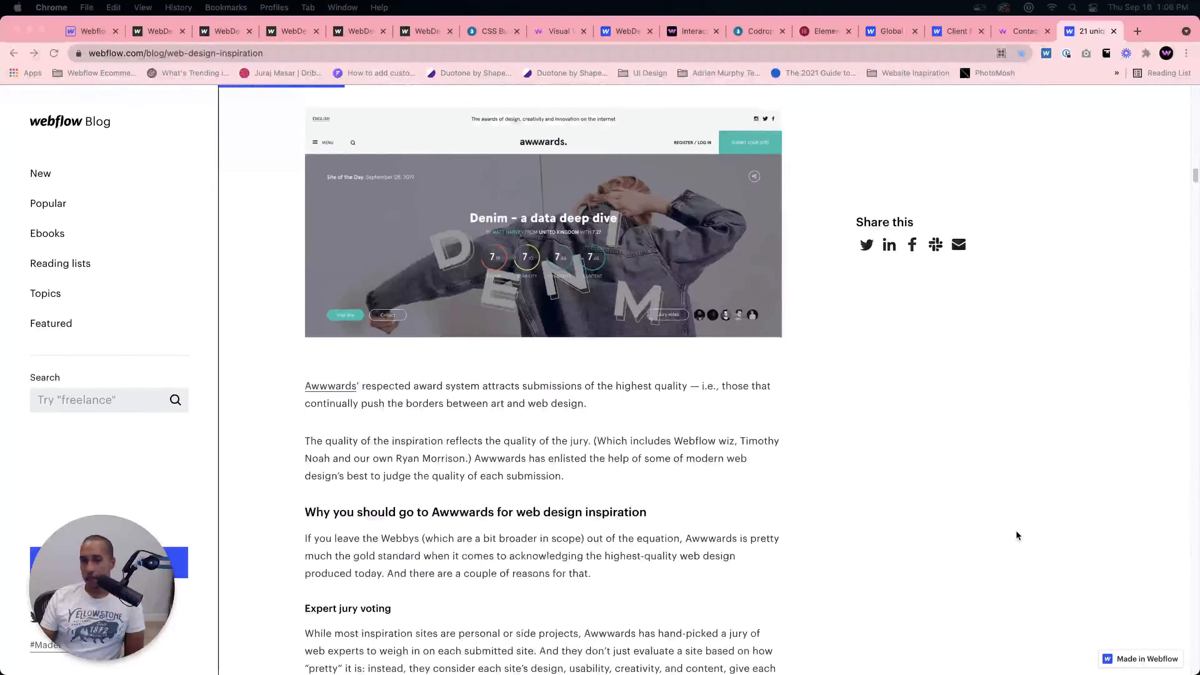
scroll(1017, 529, up, 20)
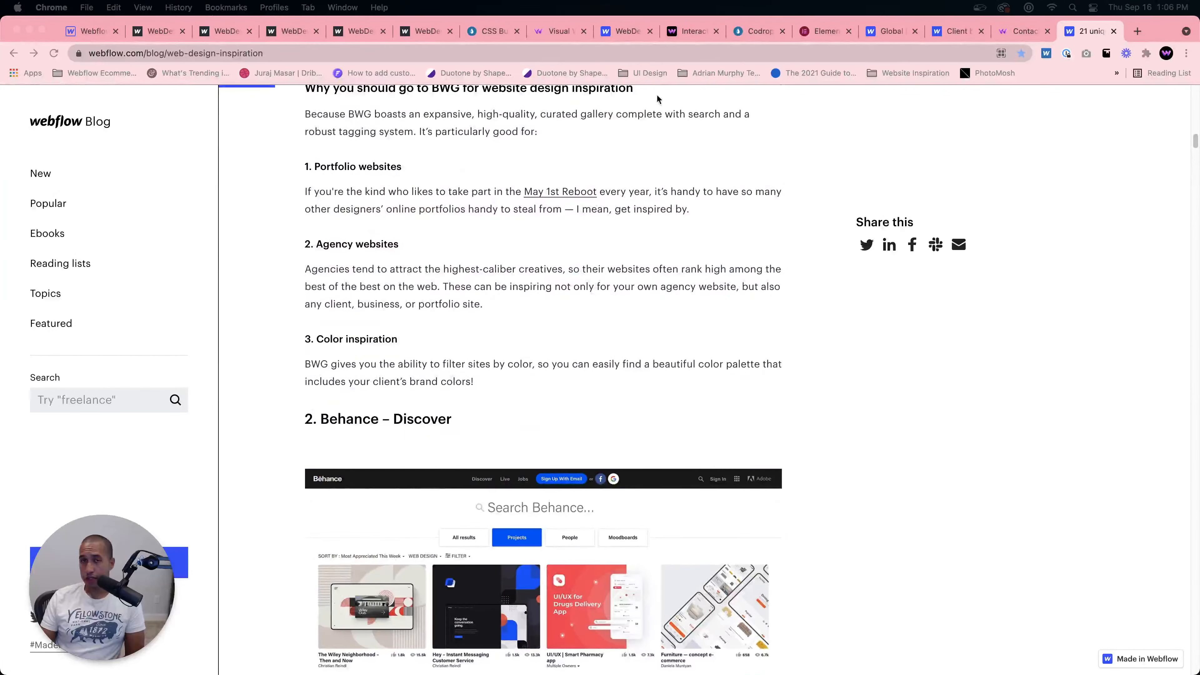
Step: Switch to the CSS buttons demo tab and navigate to the Codrops homepage via the address bar
click(653, 52)
click(494, 34)
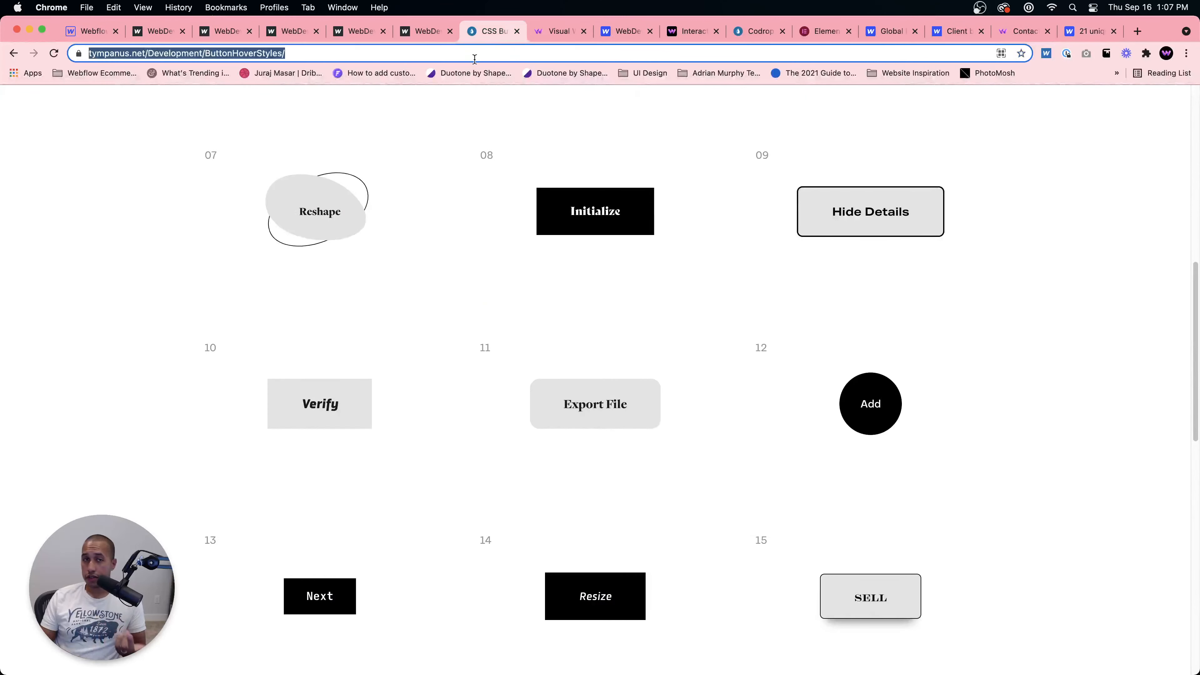
click(473, 54)
text(c)
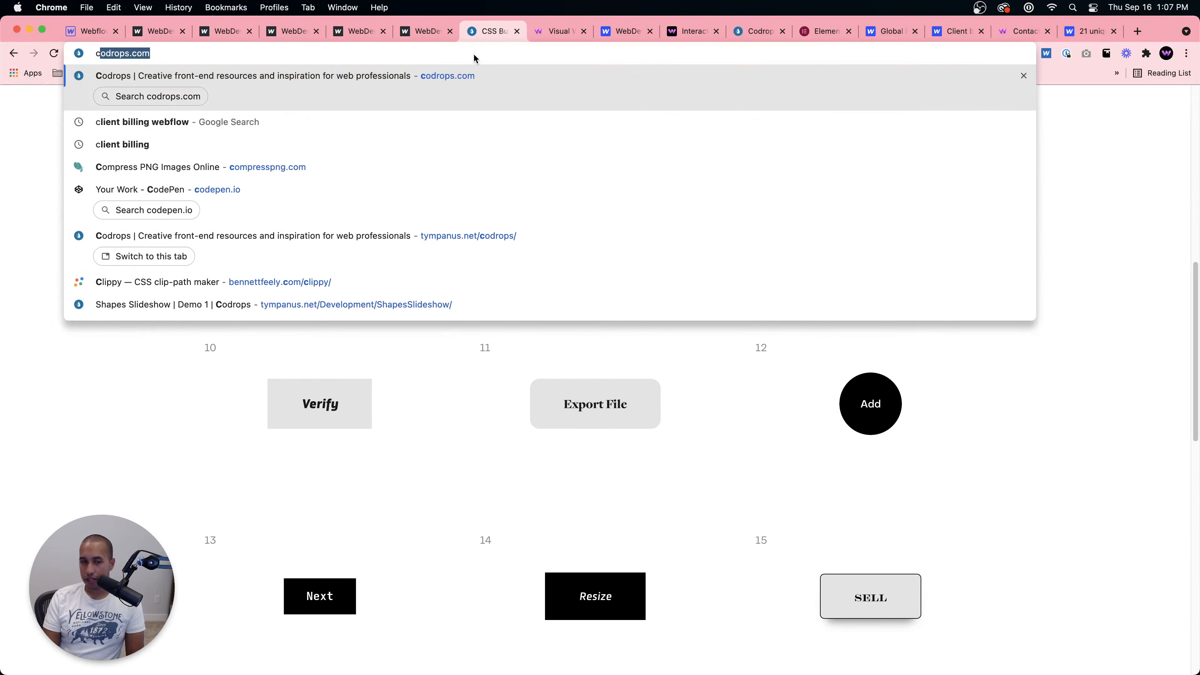
key(BackSpace)
text(od)
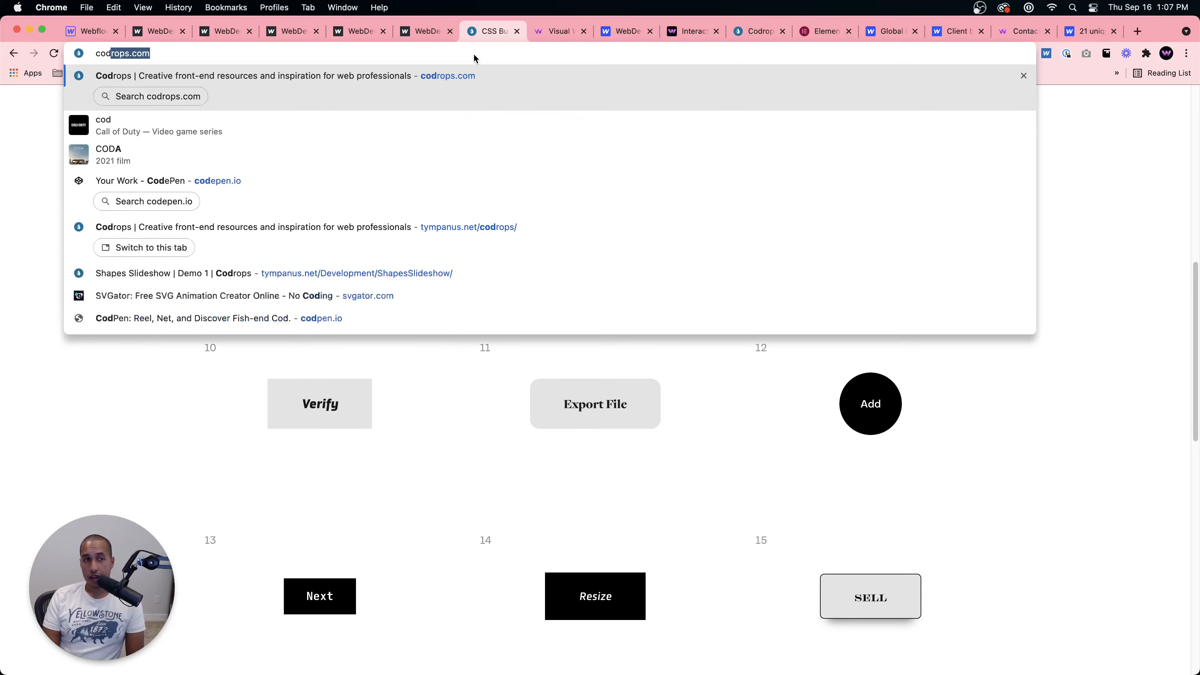
key(Return)
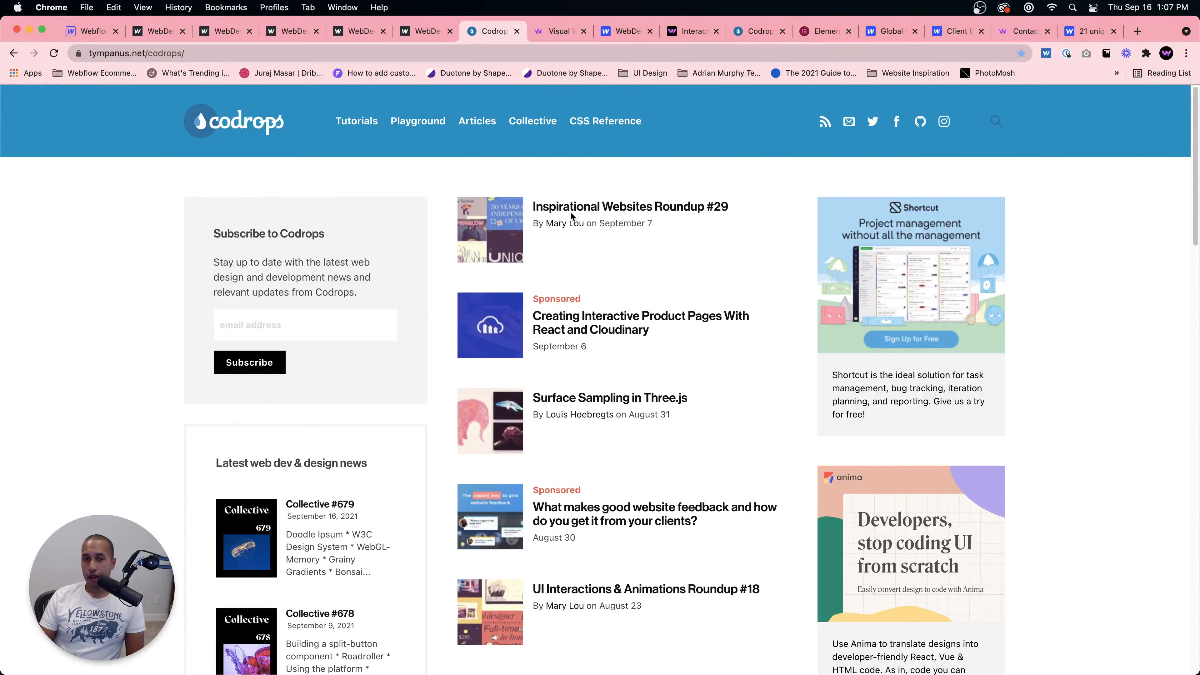
Step: Open the Inspirational Websites Roundup #29 article and visit the Tomsk Polytechnic University site from it
click(572, 212)
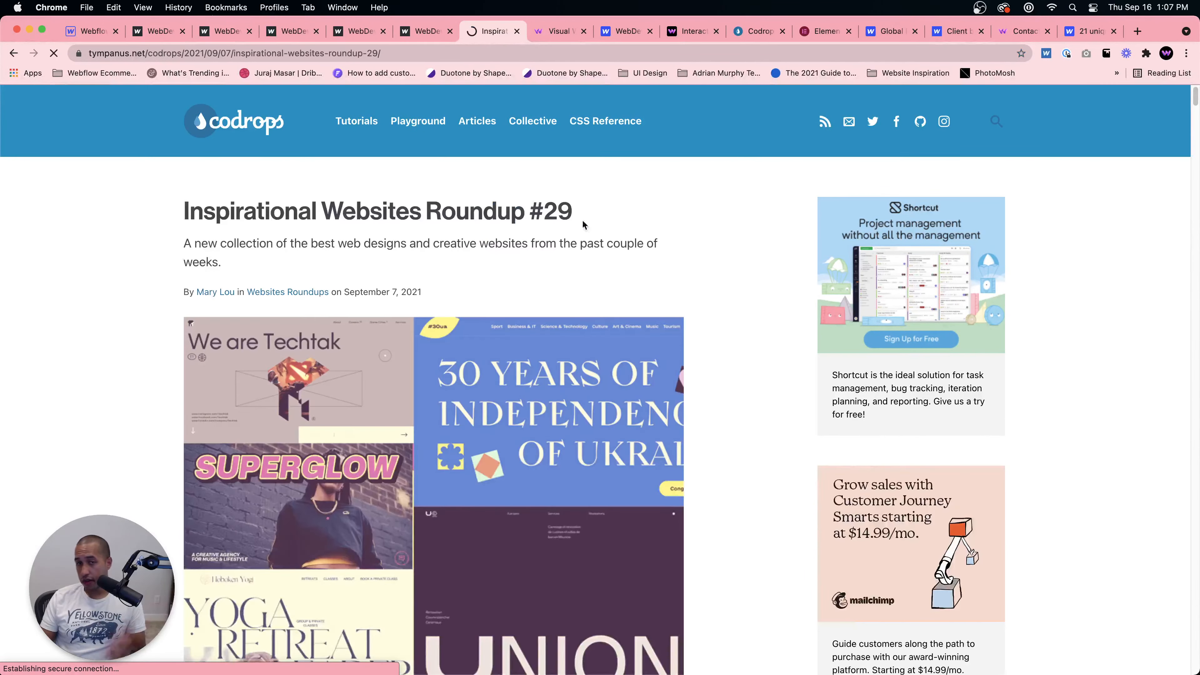
scroll(416, 362, down, 5)
scroll(416, 362, down, 10)
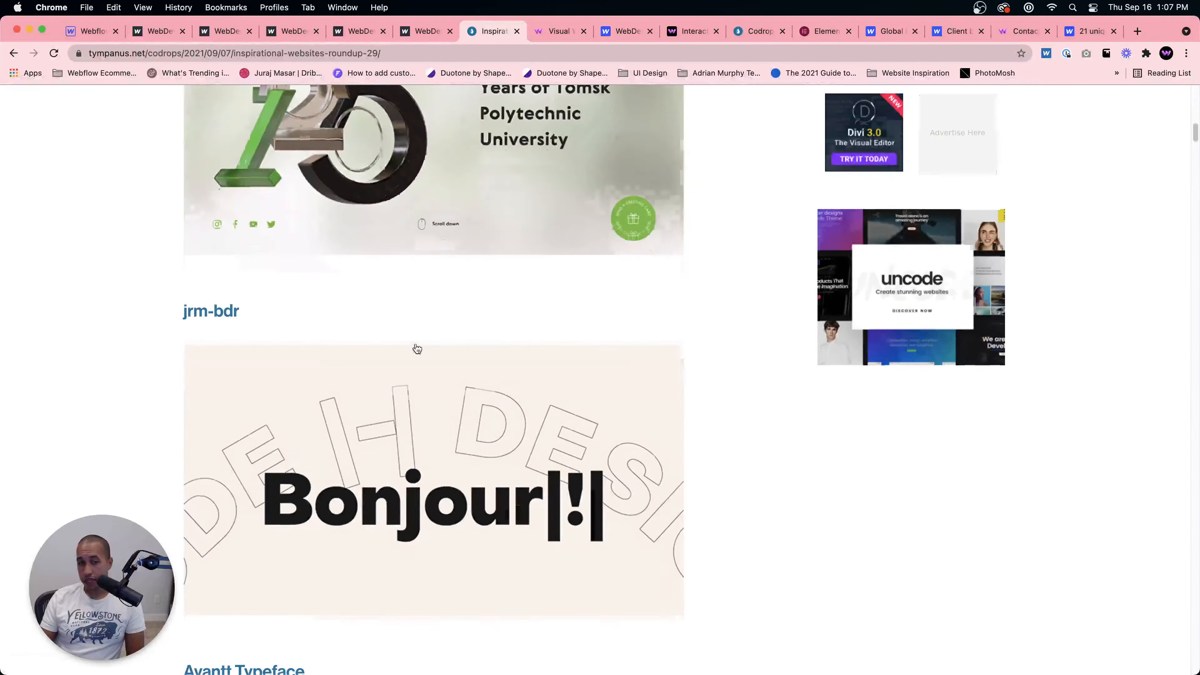
scroll(305, 244, up, 3)
click(415, 246)
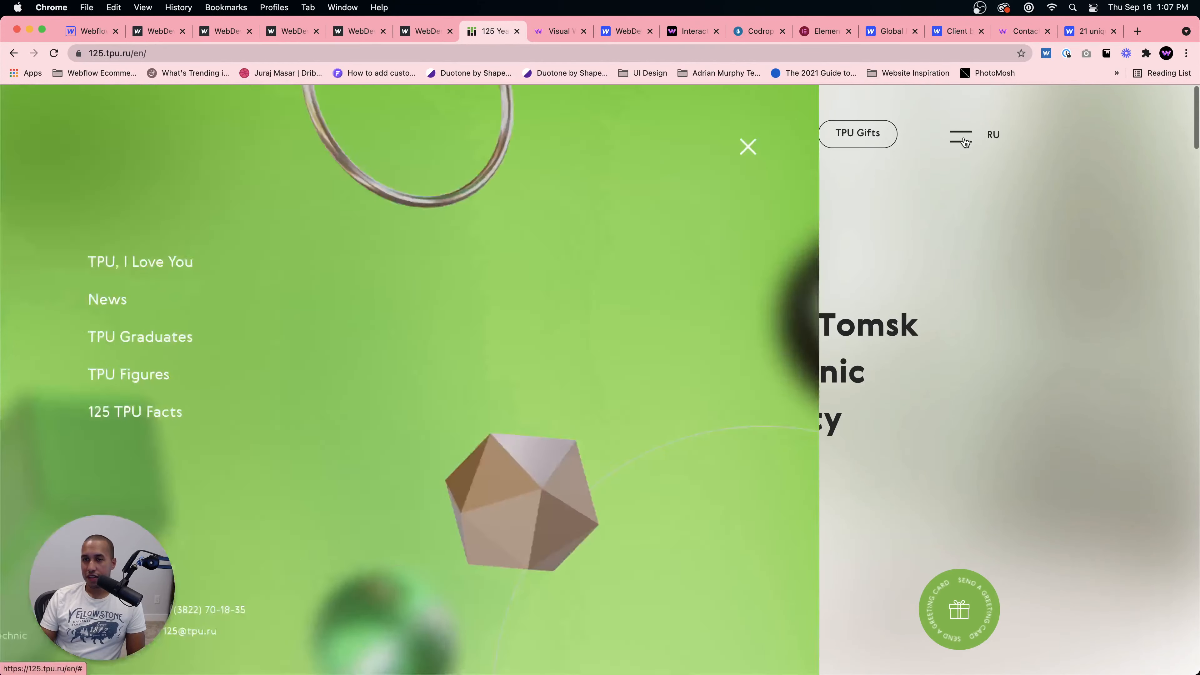
Step: Open and close the TPU site's full-screen navigation menu to examine its effect
click(961, 136)
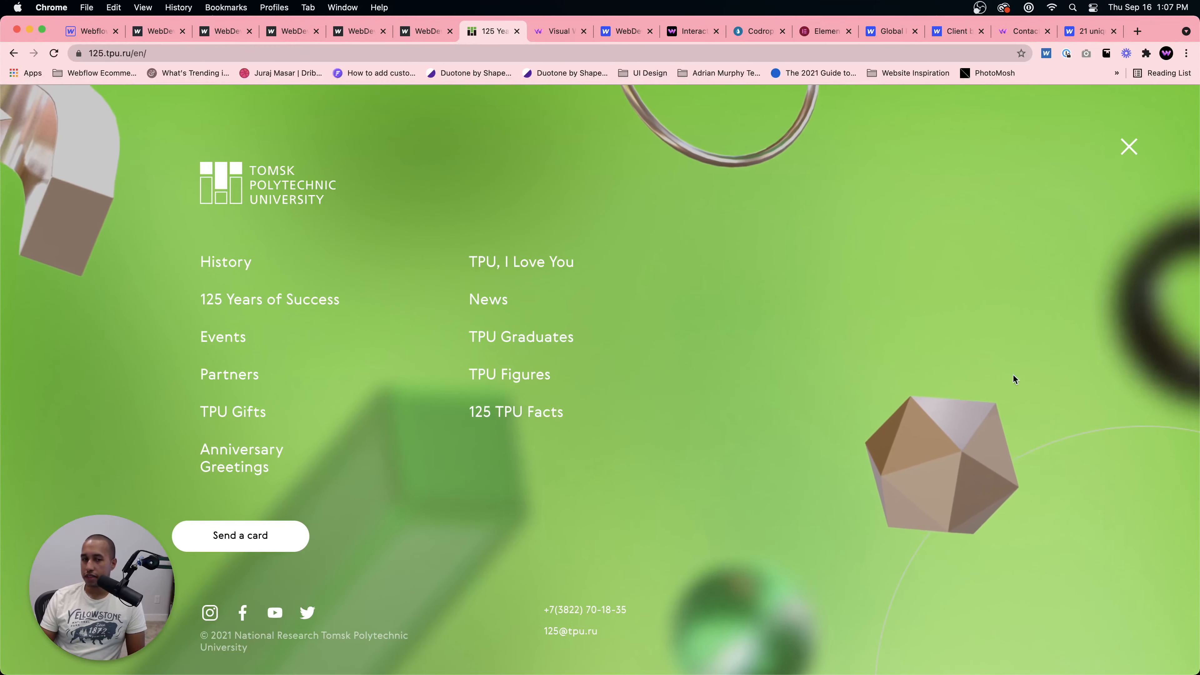
click(1127, 149)
scroll(769, 321, down, 2)
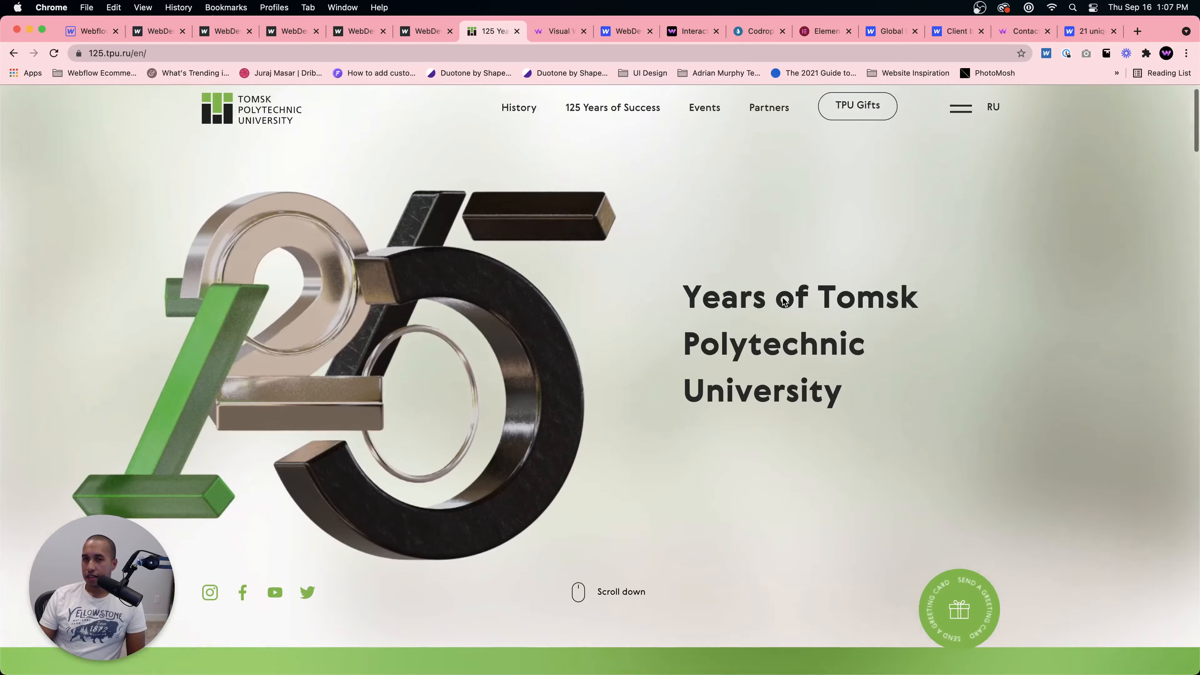
scroll(780, 305, up, 2)
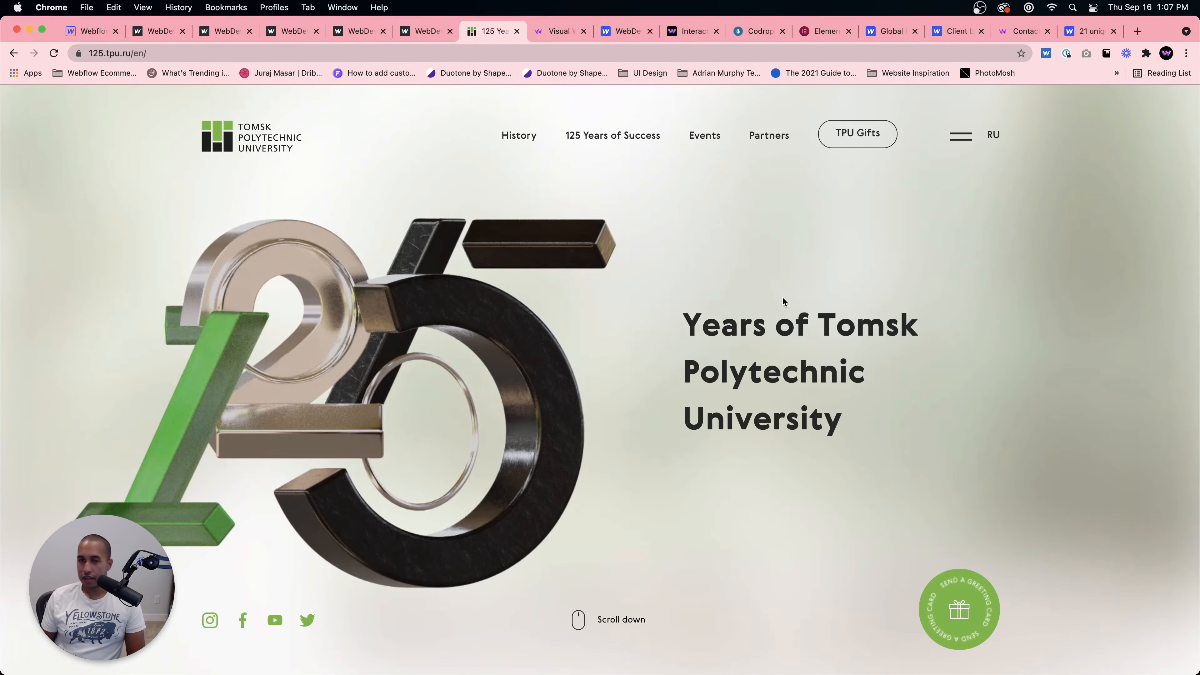
scroll(782, 302, down, 5)
scroll(782, 300, up, 5)
click(969, 121)
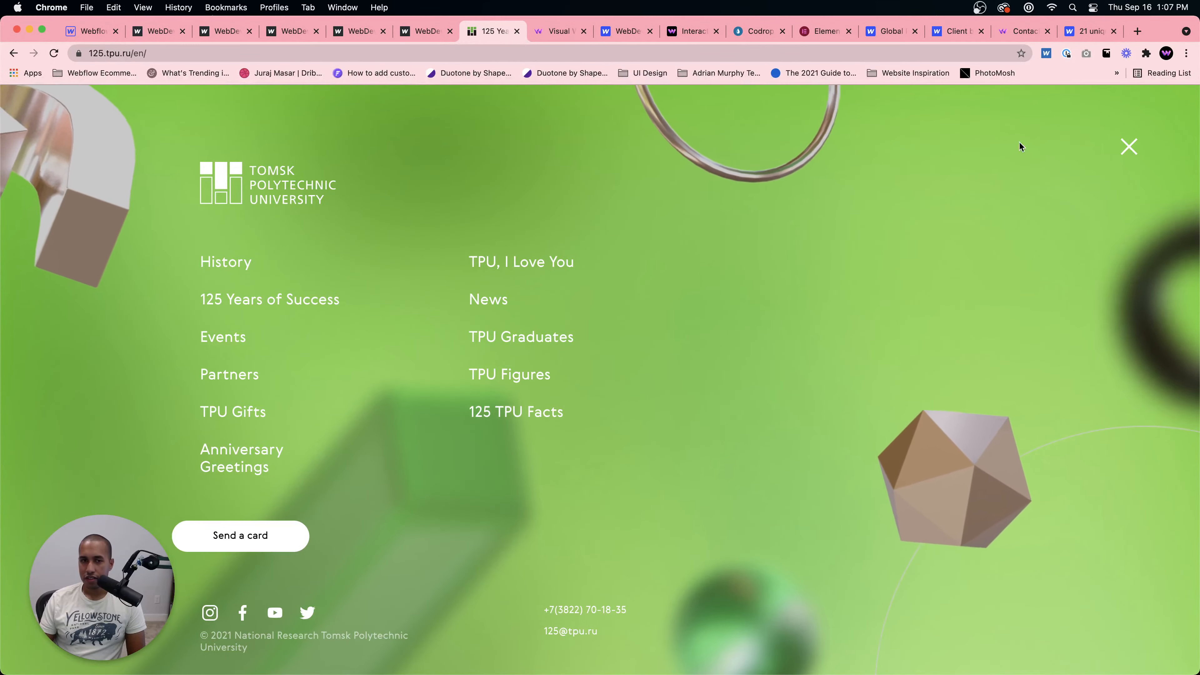
click(1129, 148)
Step: Scroll through the TPU anniversary site's sections and go back to the Codrops roundup
scroll(693, 265, down, 5)
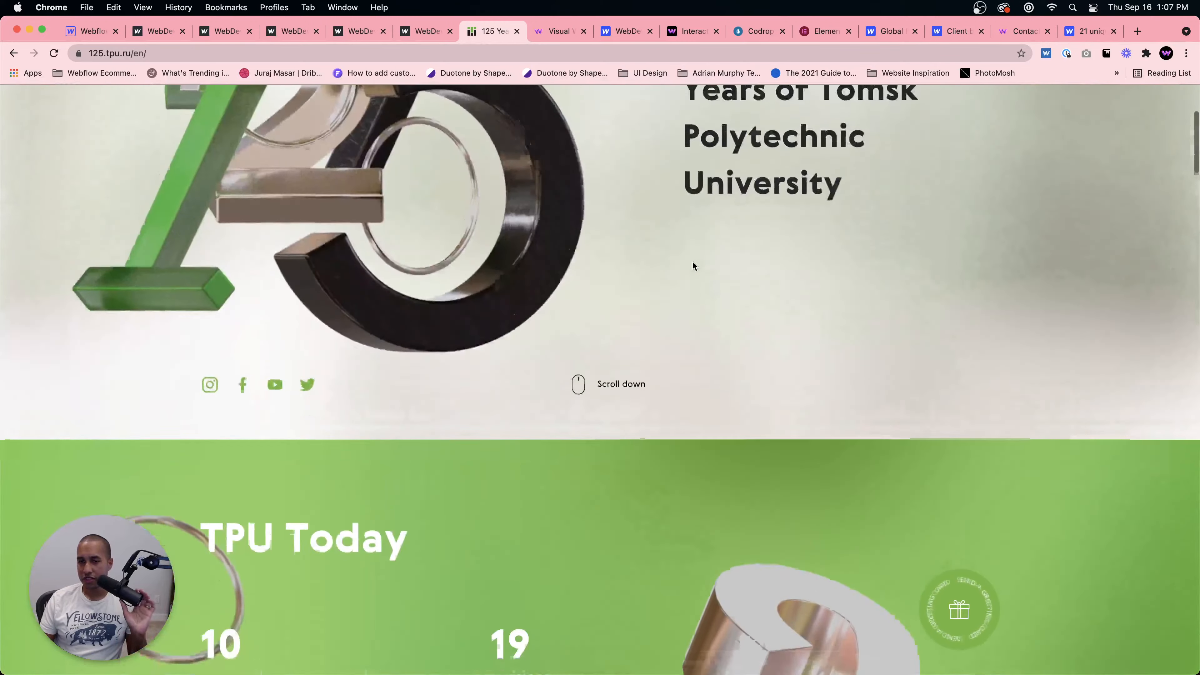
scroll(693, 265, down, 5)
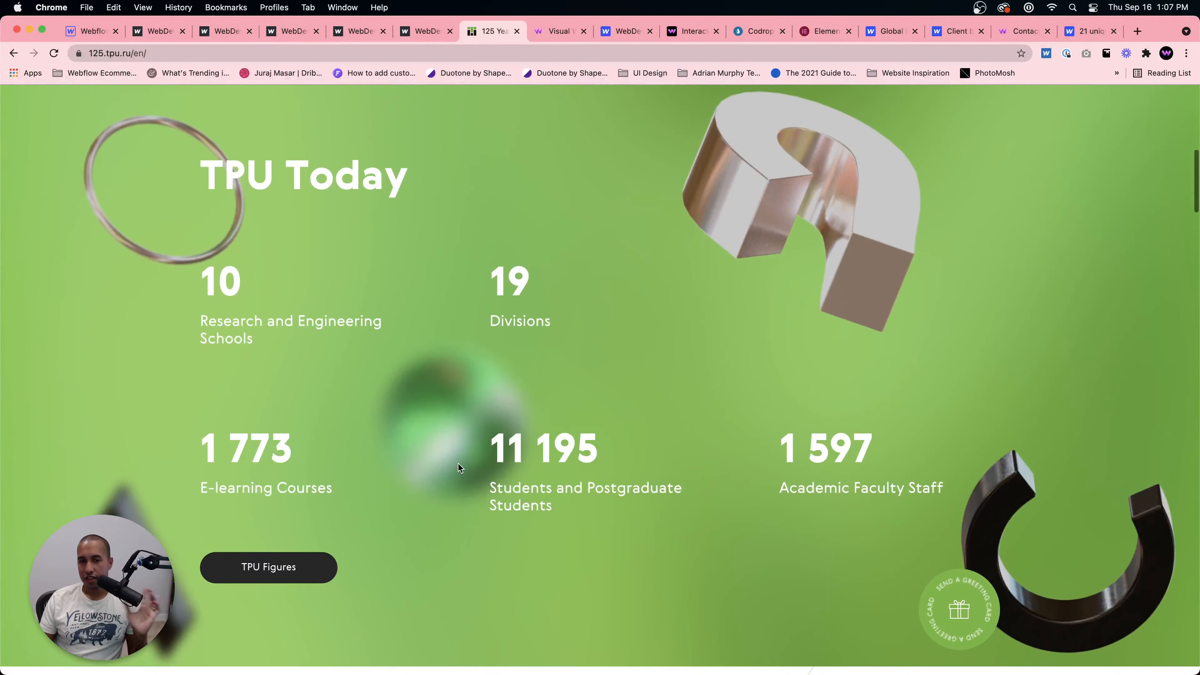
drag(487, 457, 632, 463)
click(632, 464)
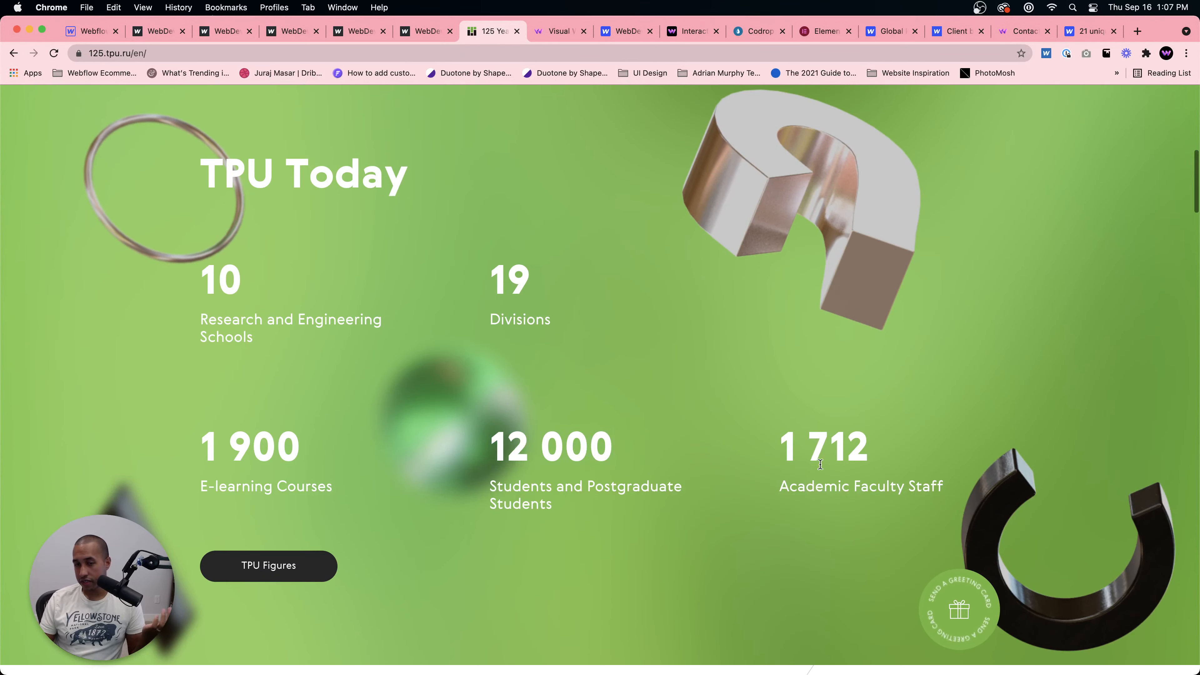
drag(765, 460, 1007, 459)
click(871, 457)
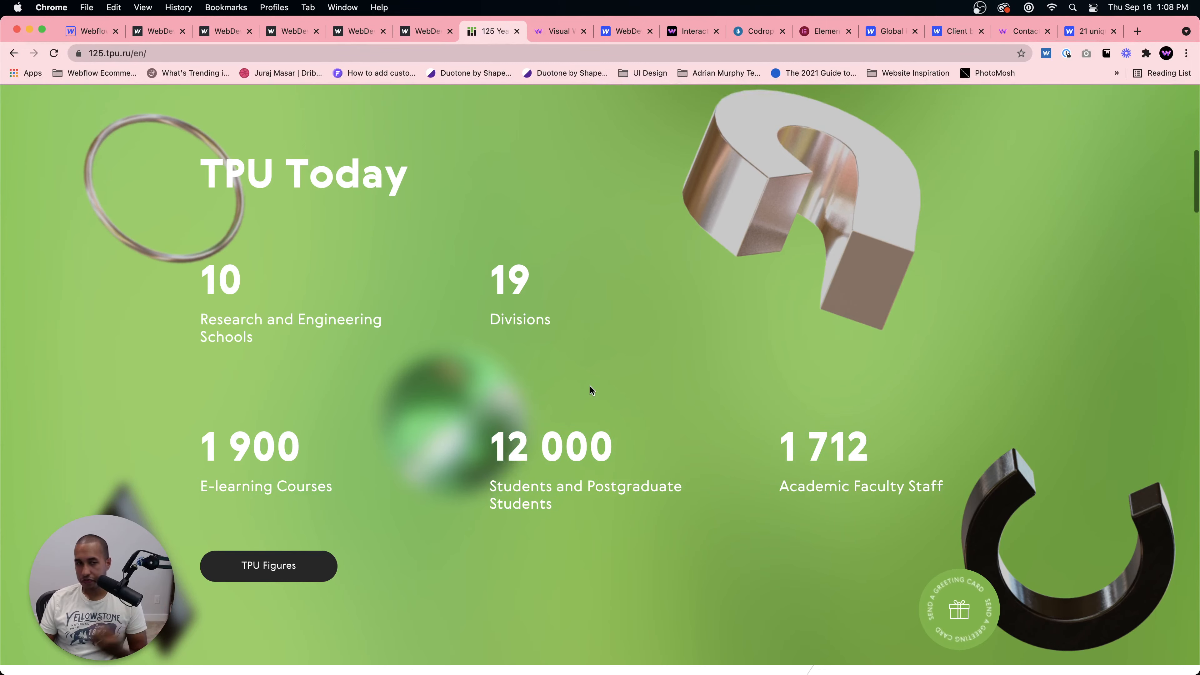
scroll(553, 355, down, 3)
scroll(555, 355, up, 5)
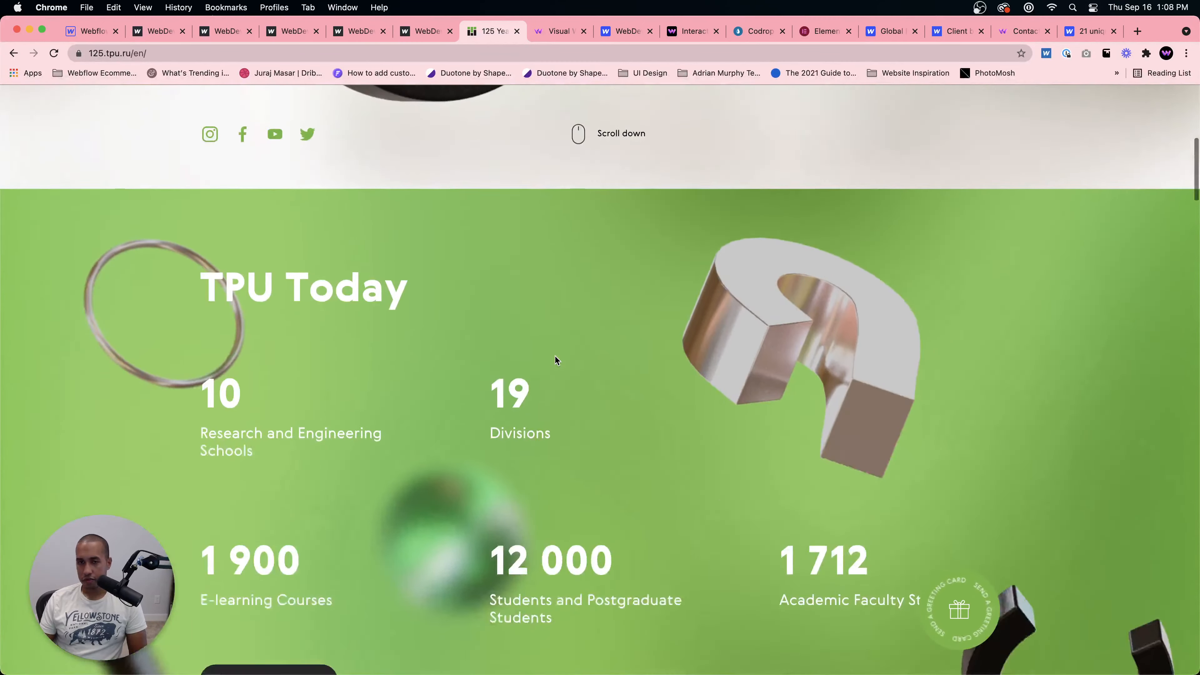
scroll(555, 356, down, 10)
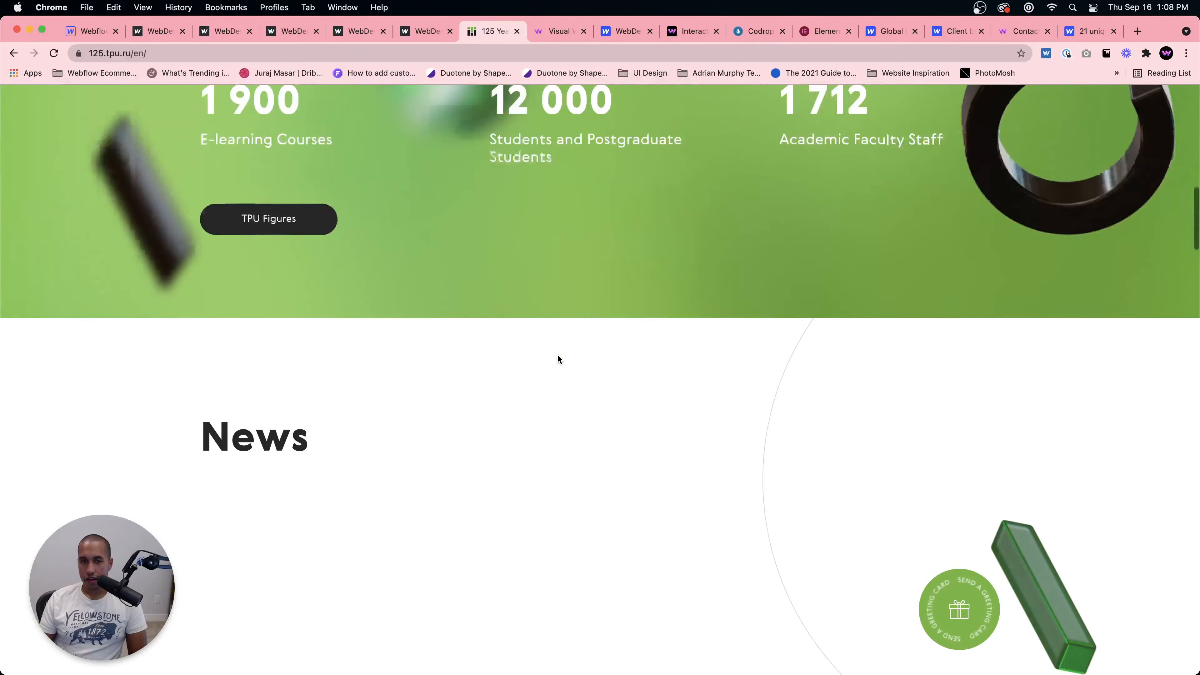
scroll(558, 355, down, 15)
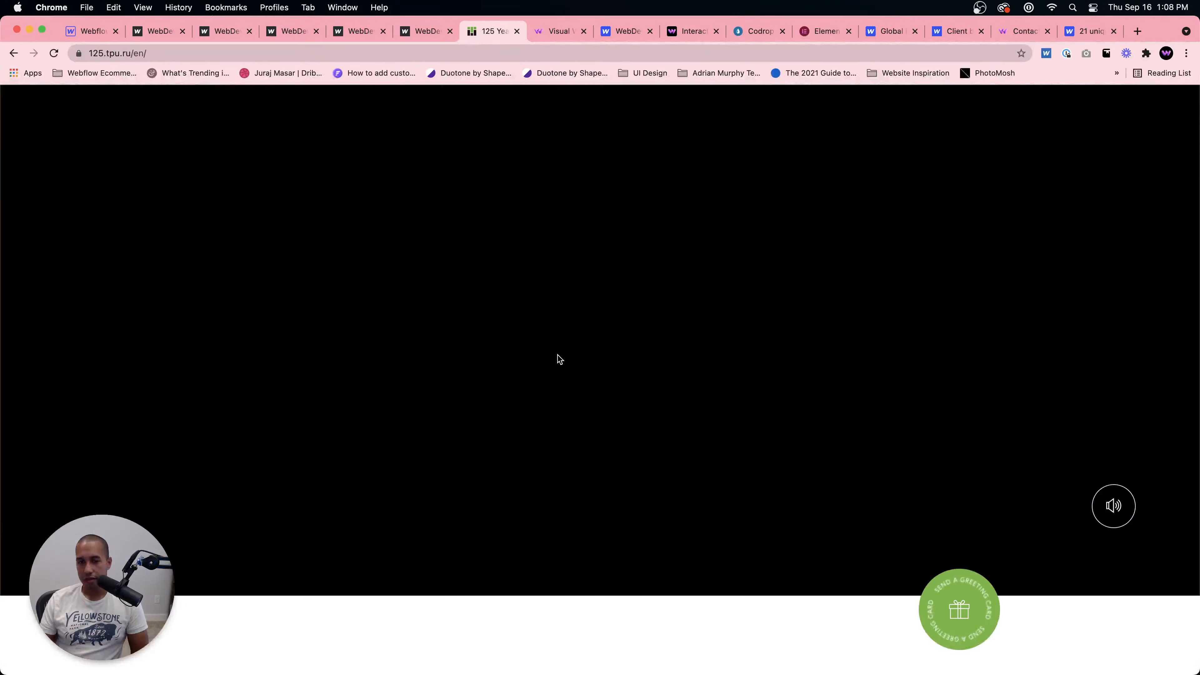
scroll(557, 354, down, 12)
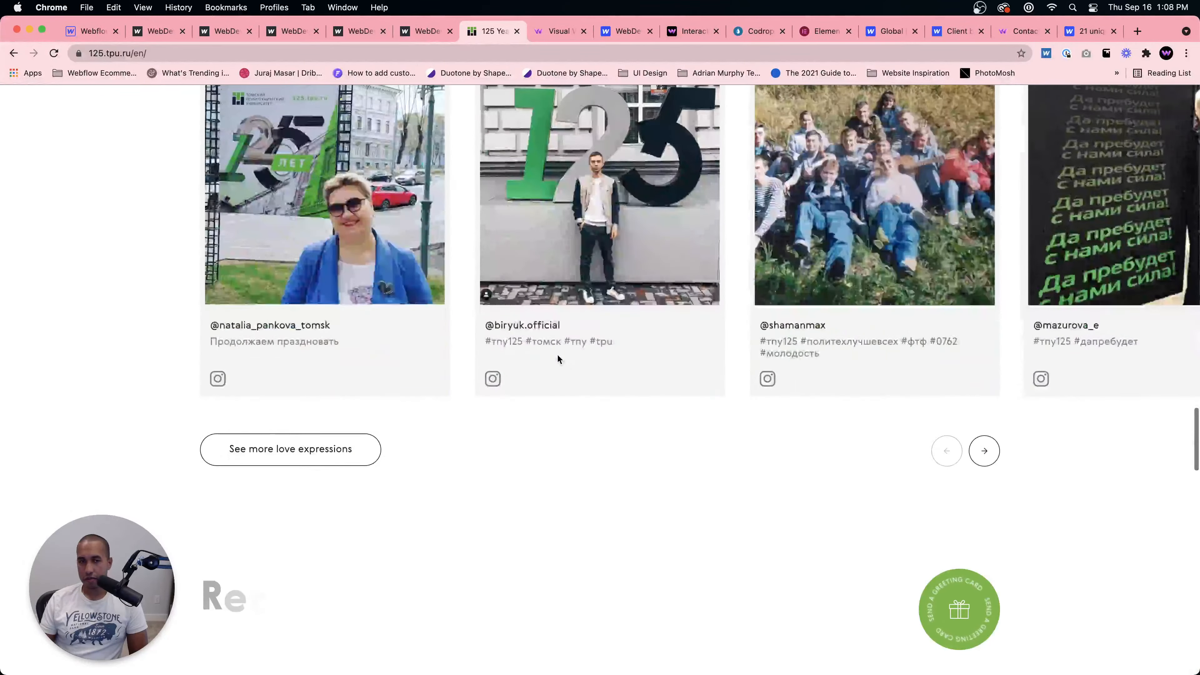
scroll(557, 359, down, 15)
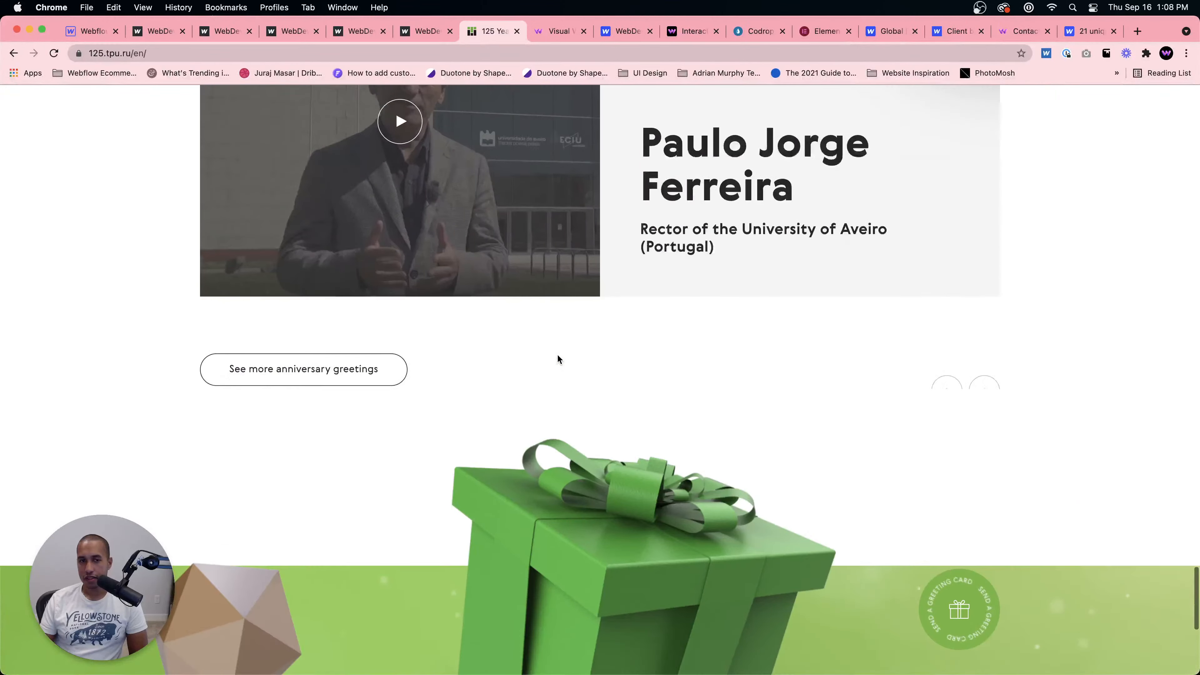
scroll(558, 355, down, 9)
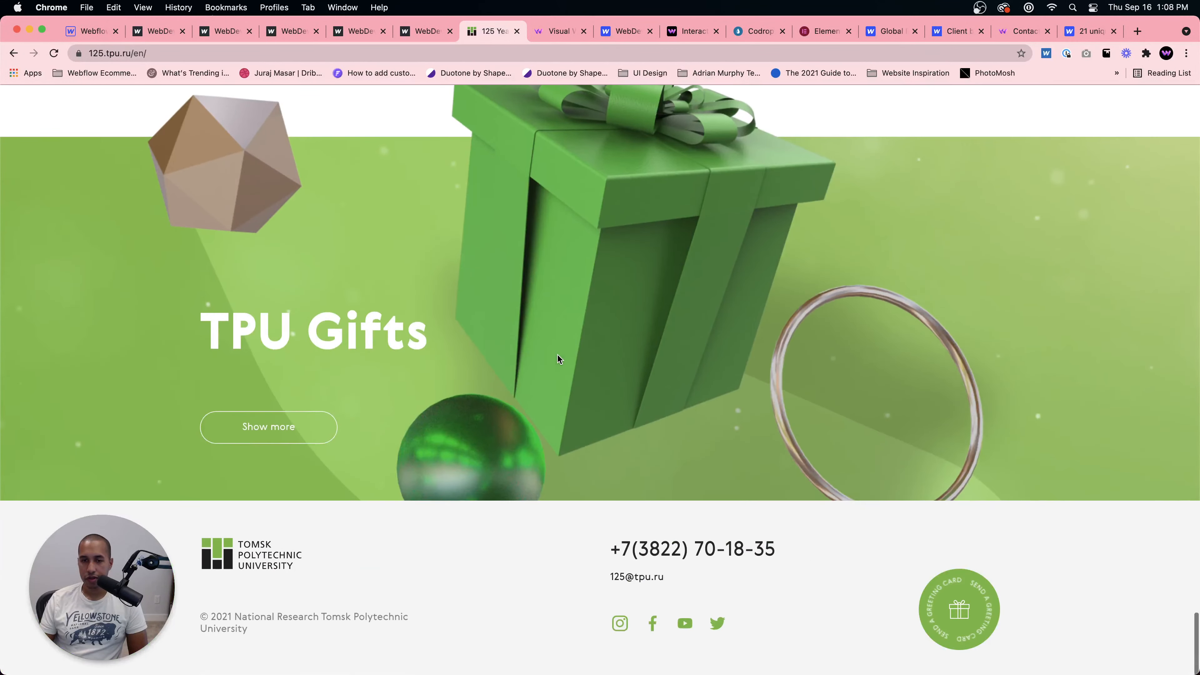
scroll(558, 355, up, 15)
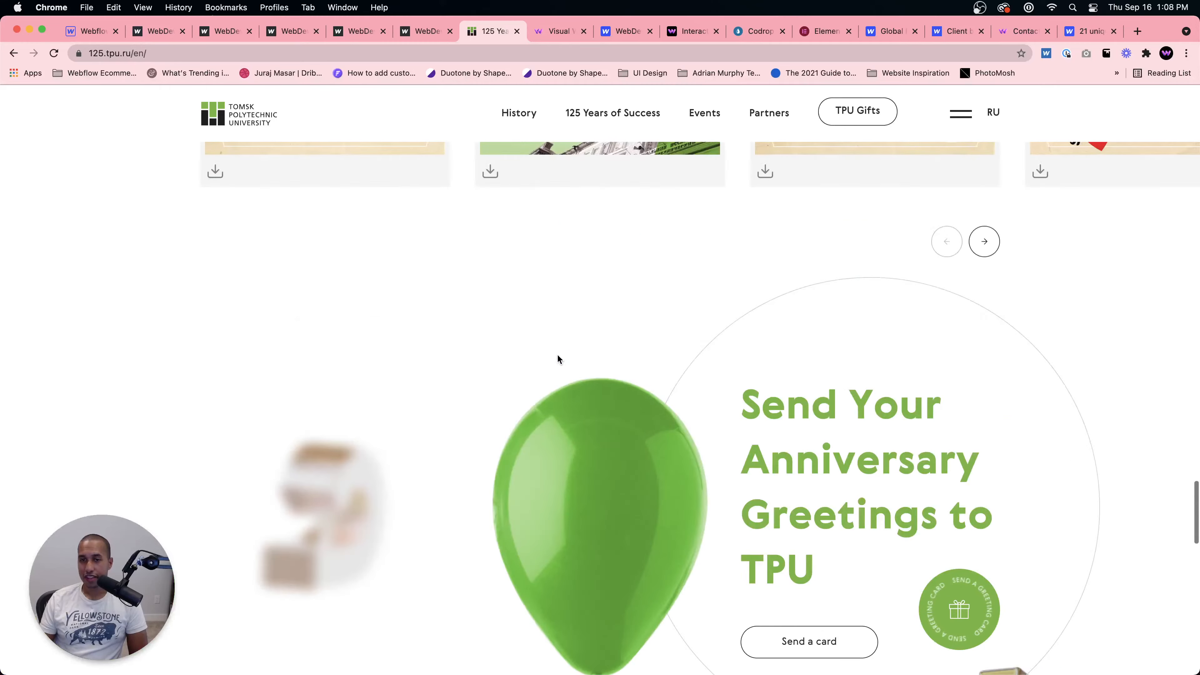
scroll(557, 359, up, 15)
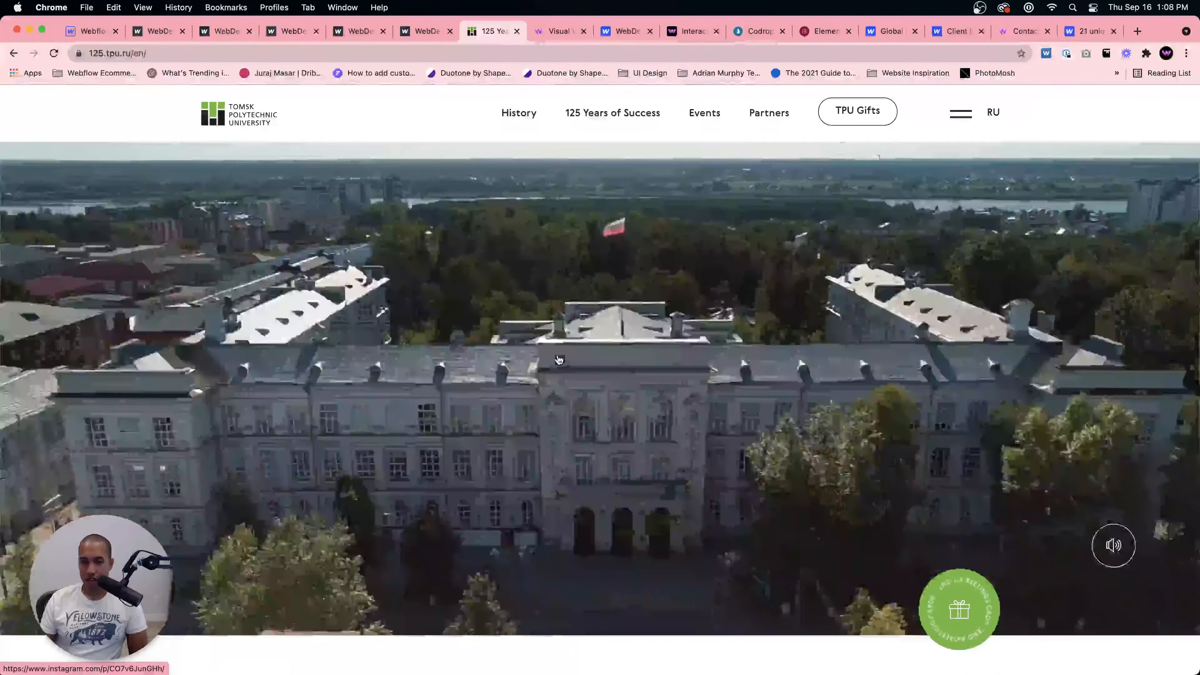
scroll(557, 357, up, 15)
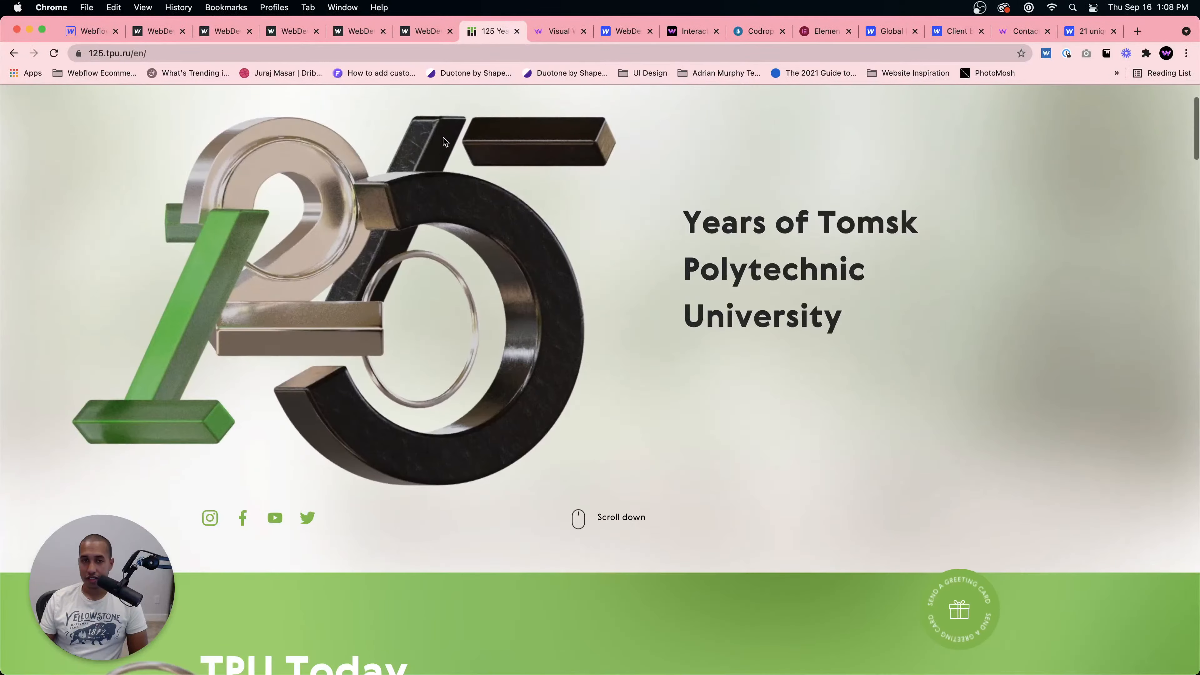
scroll(444, 140, up, 3)
click(14, 53)
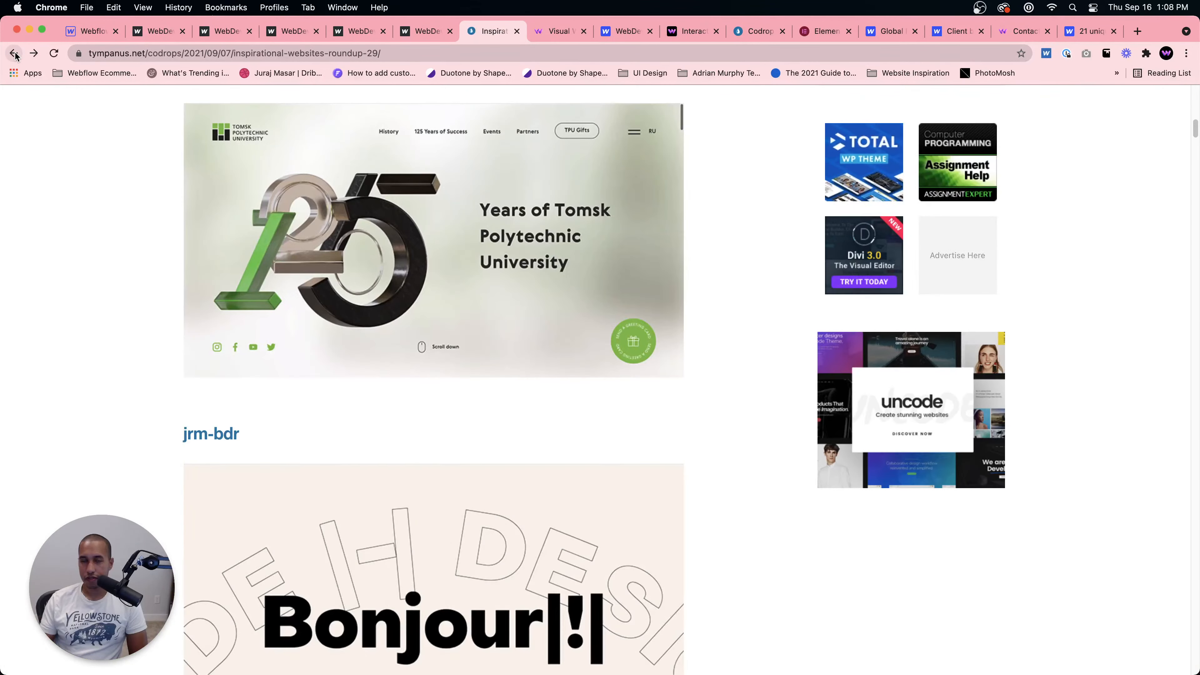
Step: Scroll the Codrops roundup further and open the jrm-bdr portfolio site from it
scroll(176, 260, down, 8)
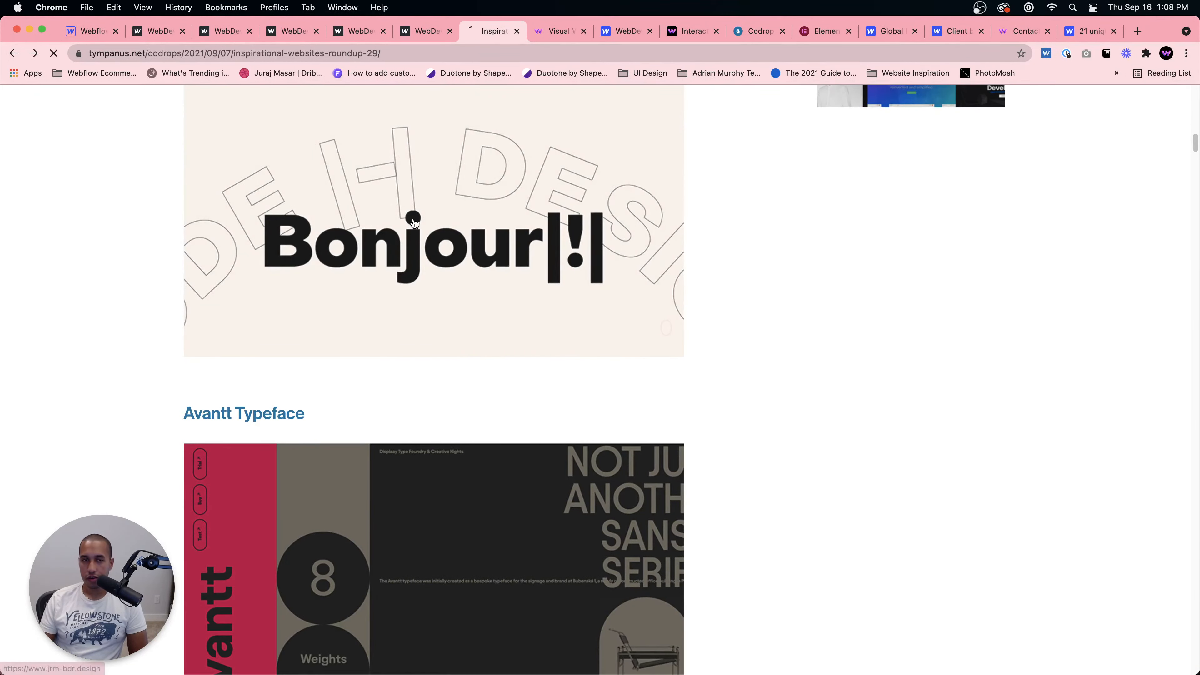
click(414, 223)
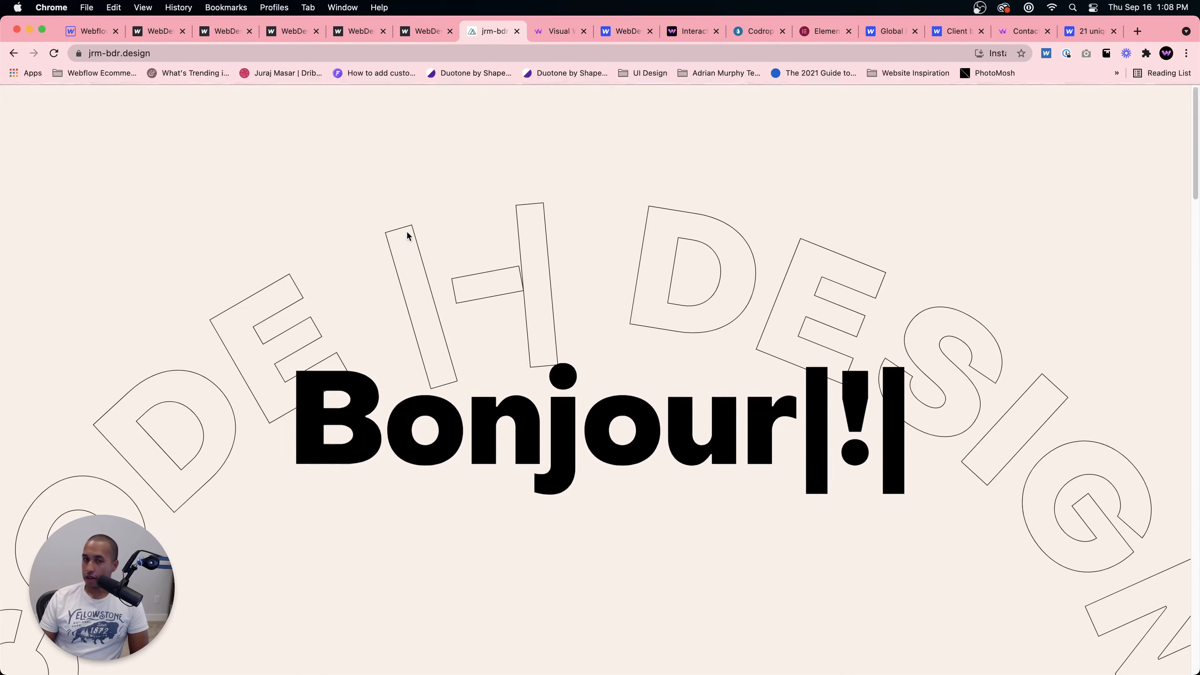
Step: Scroll up and down through the jrm-bdr homepage to examine its rotating outlined-text scroll effect
scroll(483, 328, down, 5)
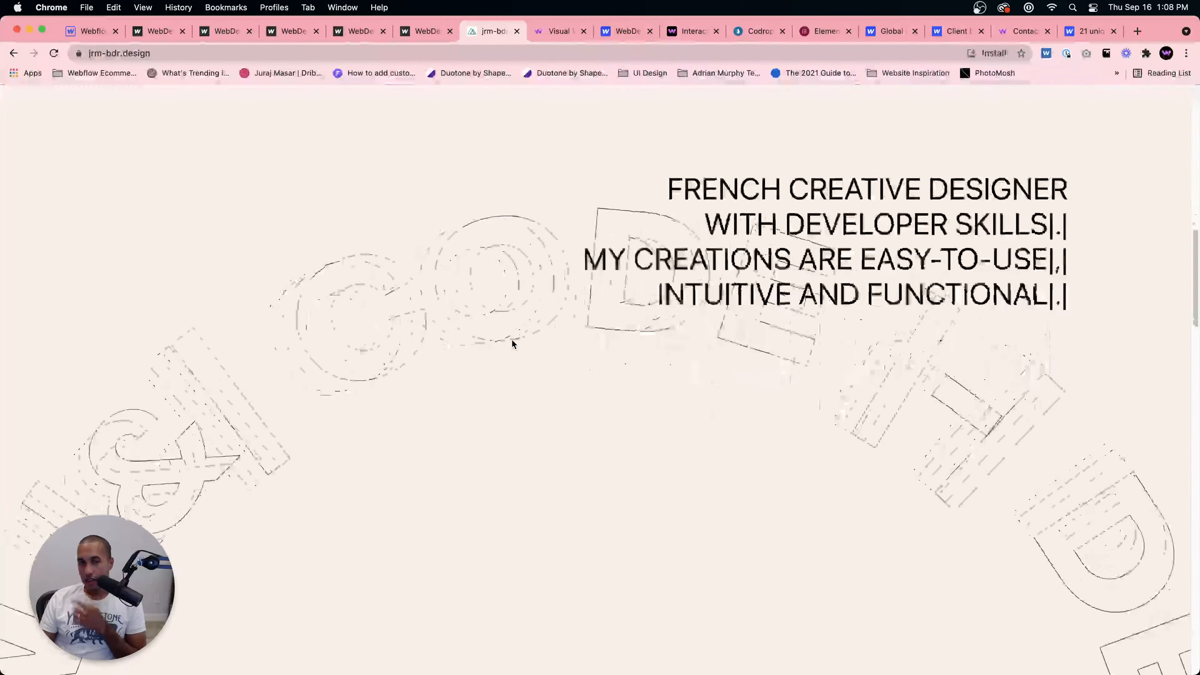
scroll(510, 338, down, 10)
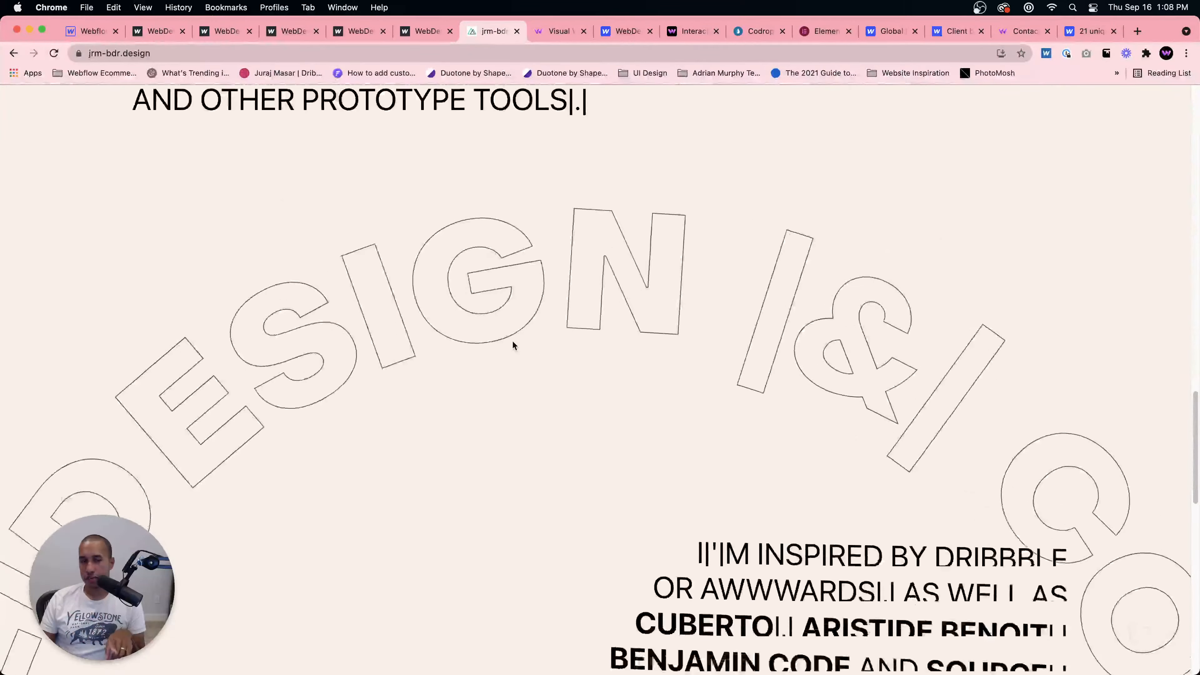
scroll(512, 345, down, 10)
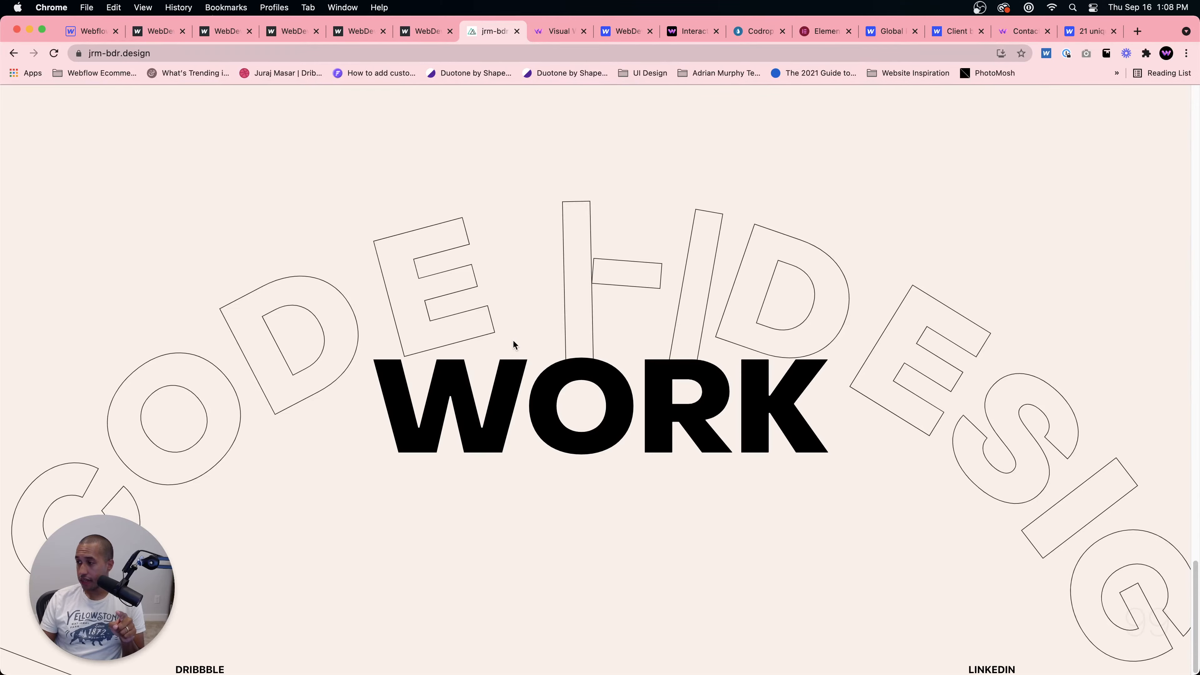
scroll(514, 344, up, 8)
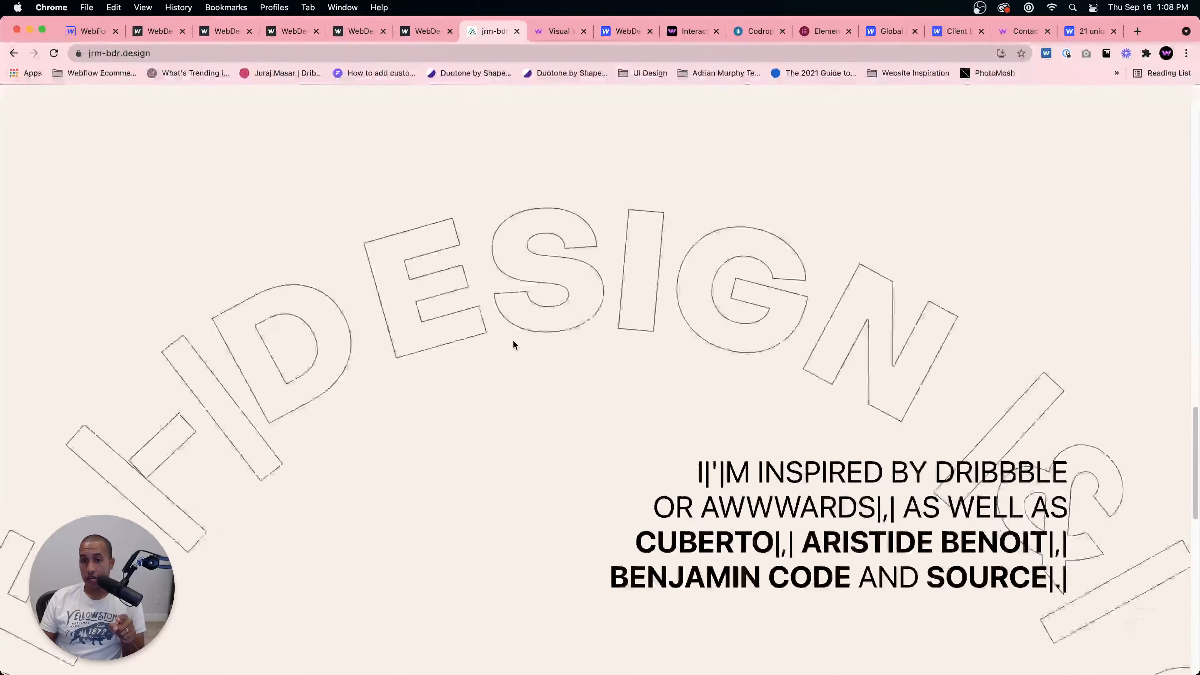
scroll(514, 344, up, 10)
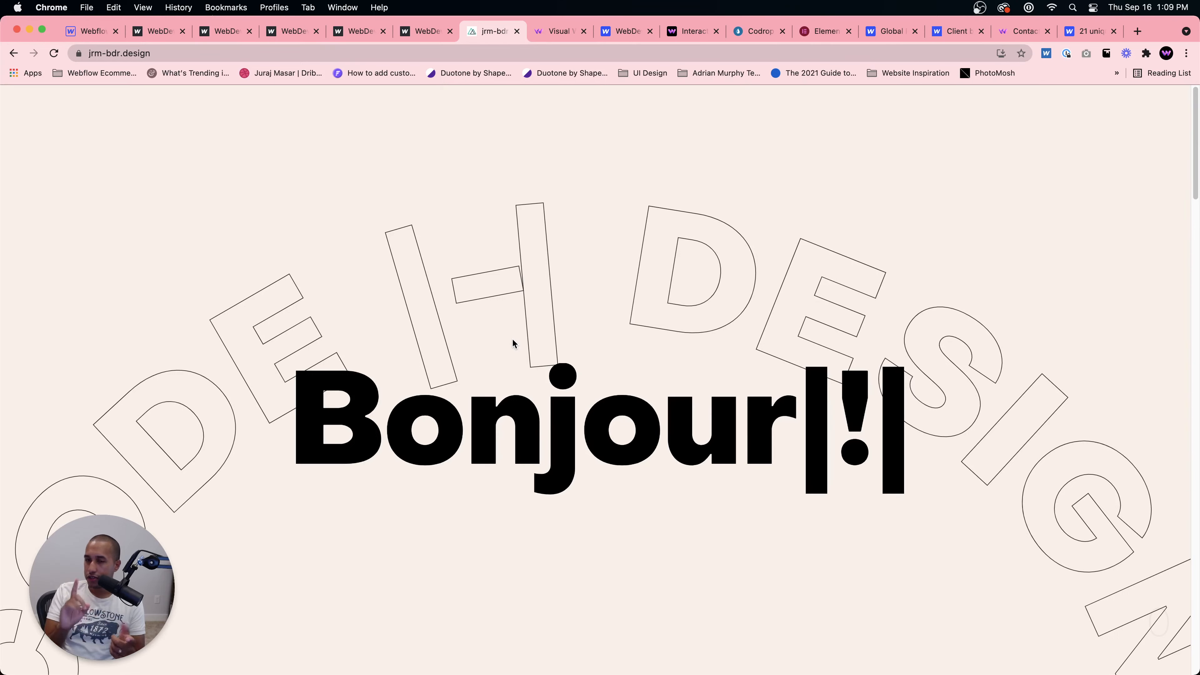
scroll(541, 363, down, 10)
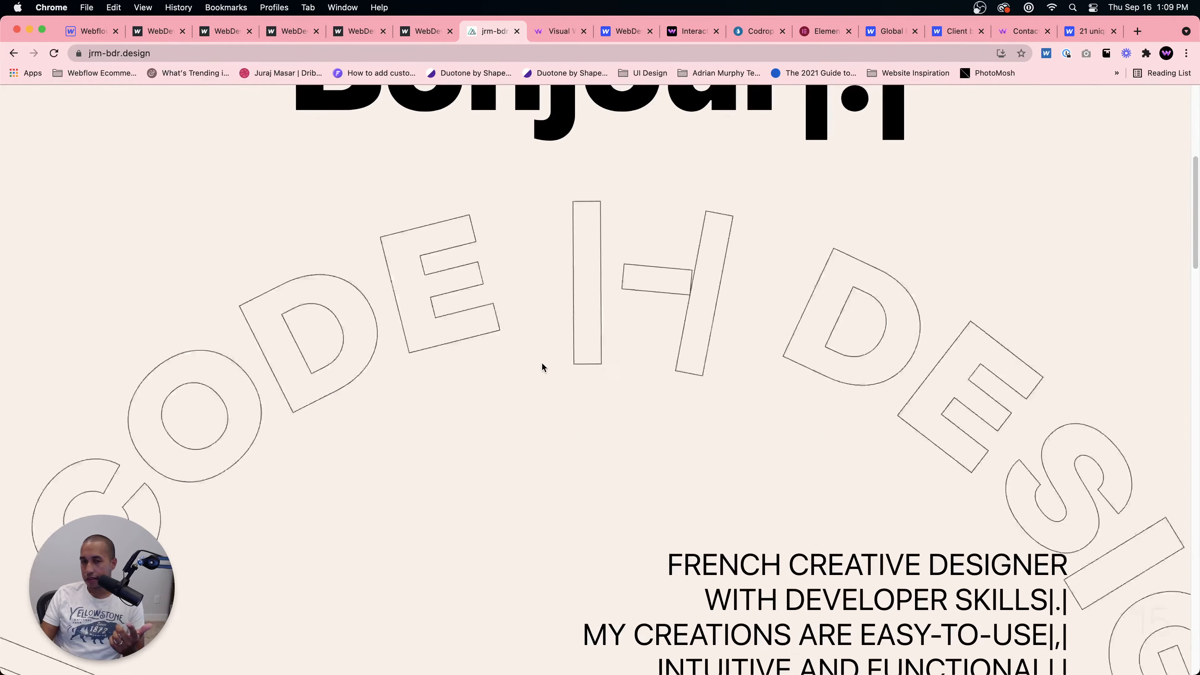
scroll(534, 360, down, 5)
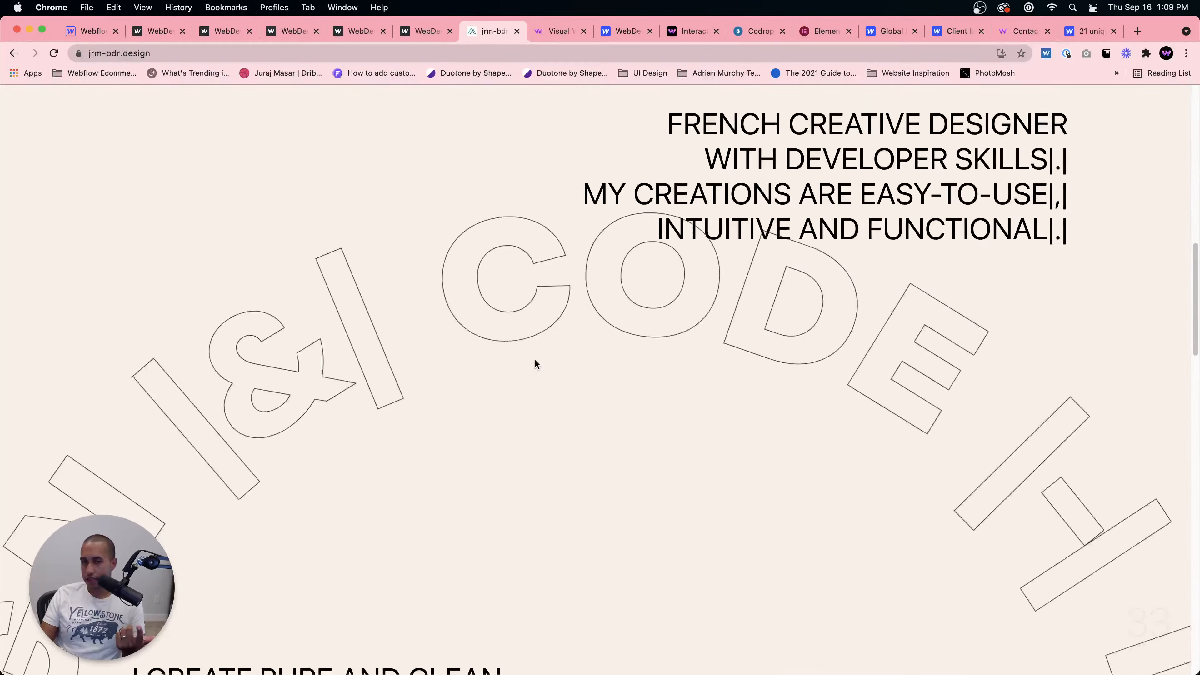
scroll(536, 360, up, 3)
scroll(534, 360, up, 5)
scroll(534, 360, down, 8)
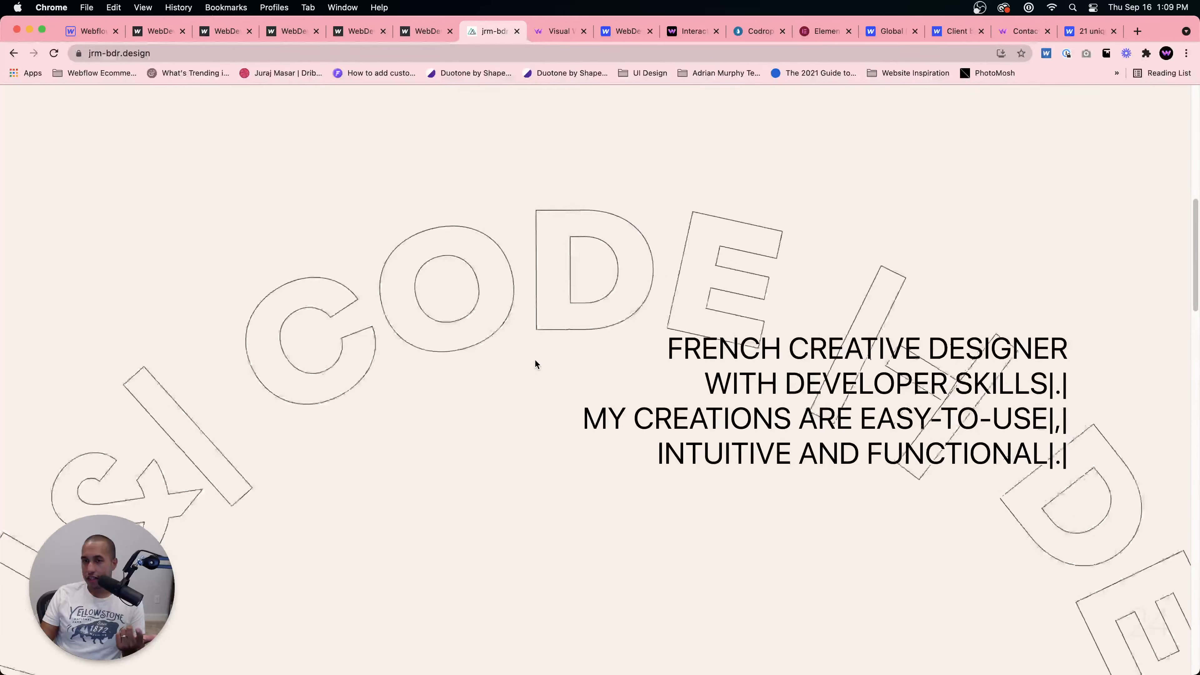
scroll(534, 360, down, 8)
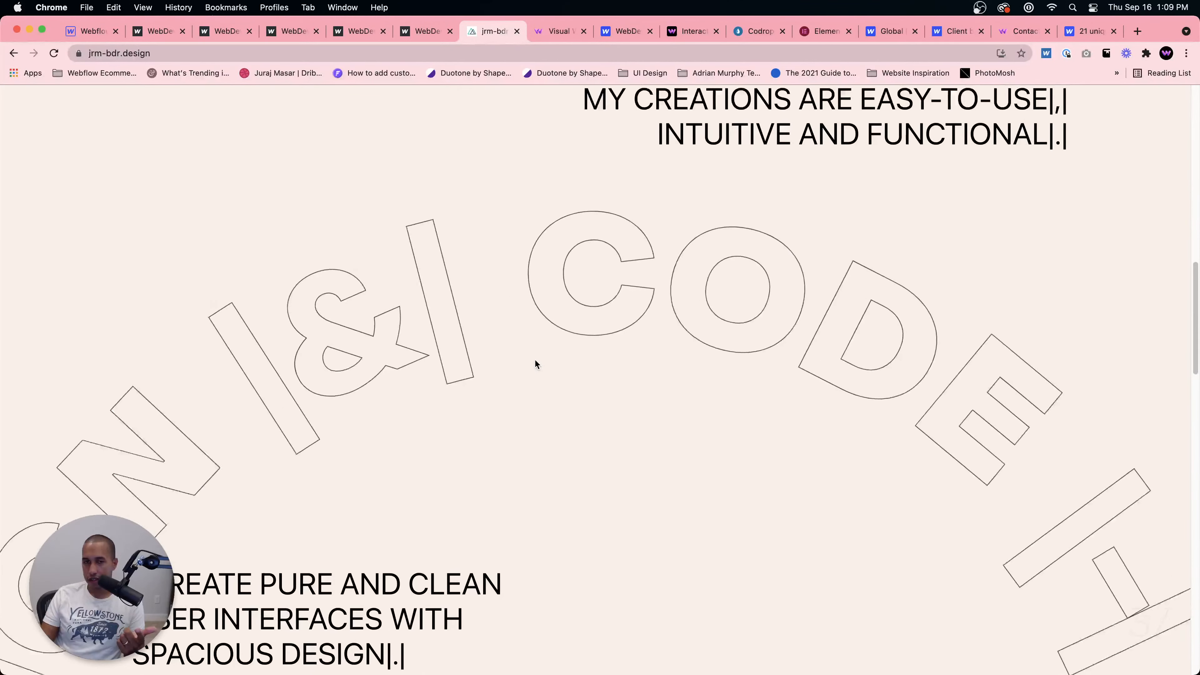
scroll(534, 360, down, 8)
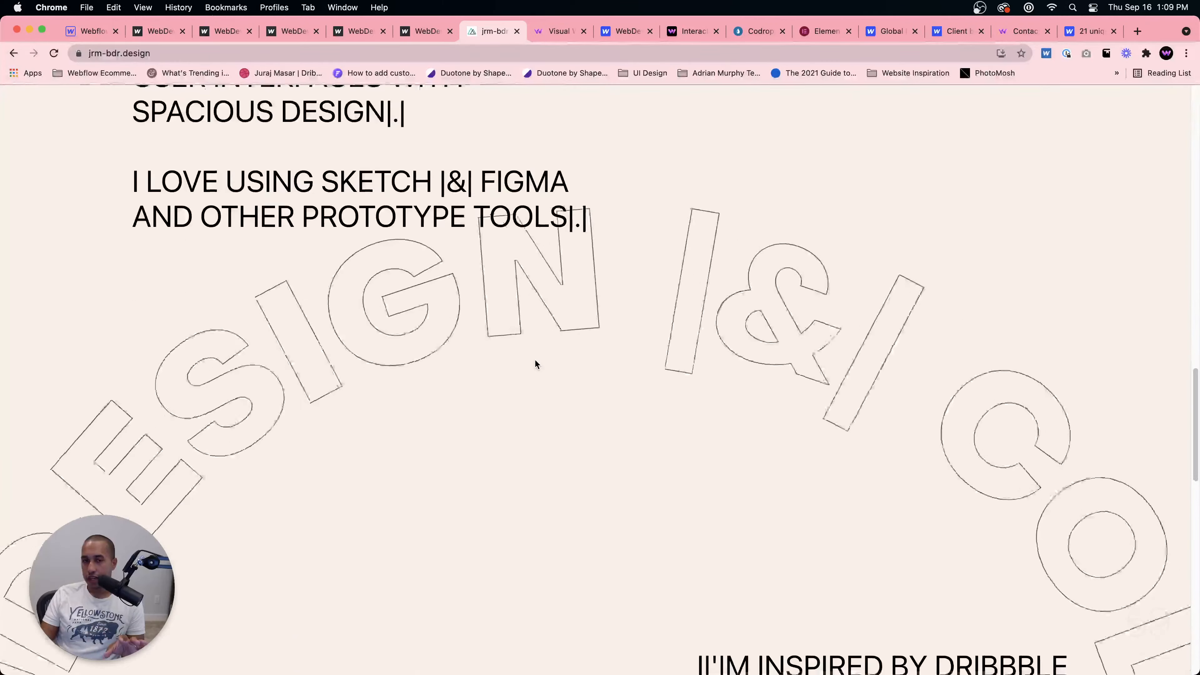
scroll(535, 358, down, 3)
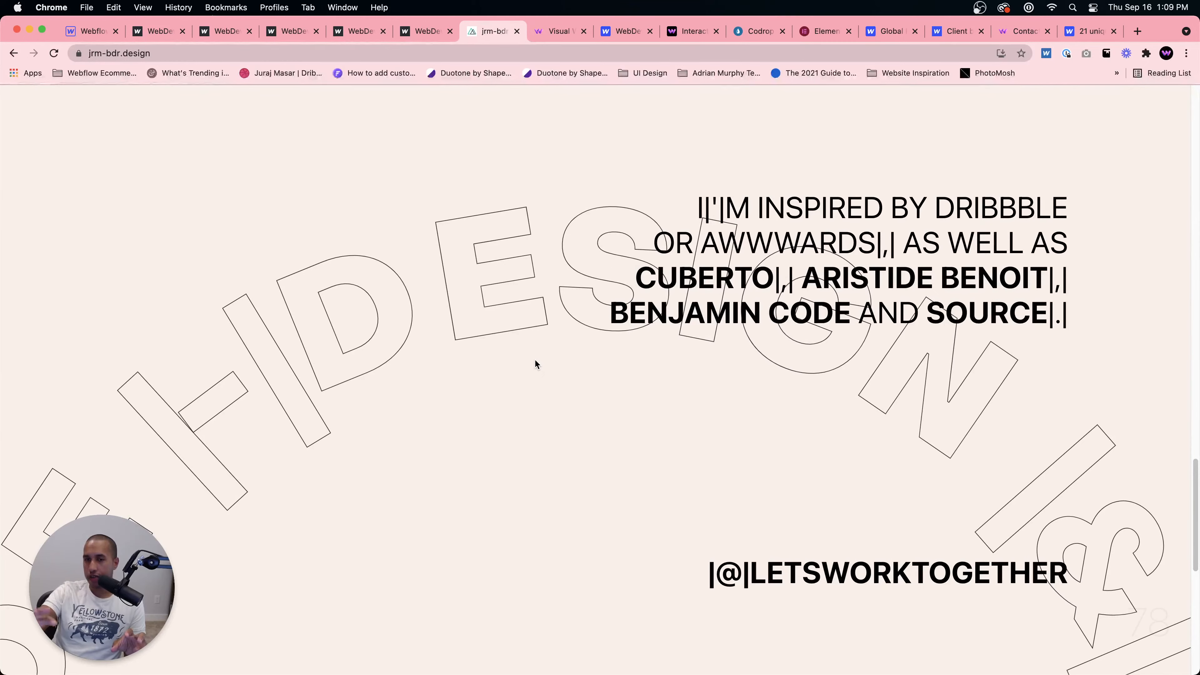
scroll(534, 364, down, 10)
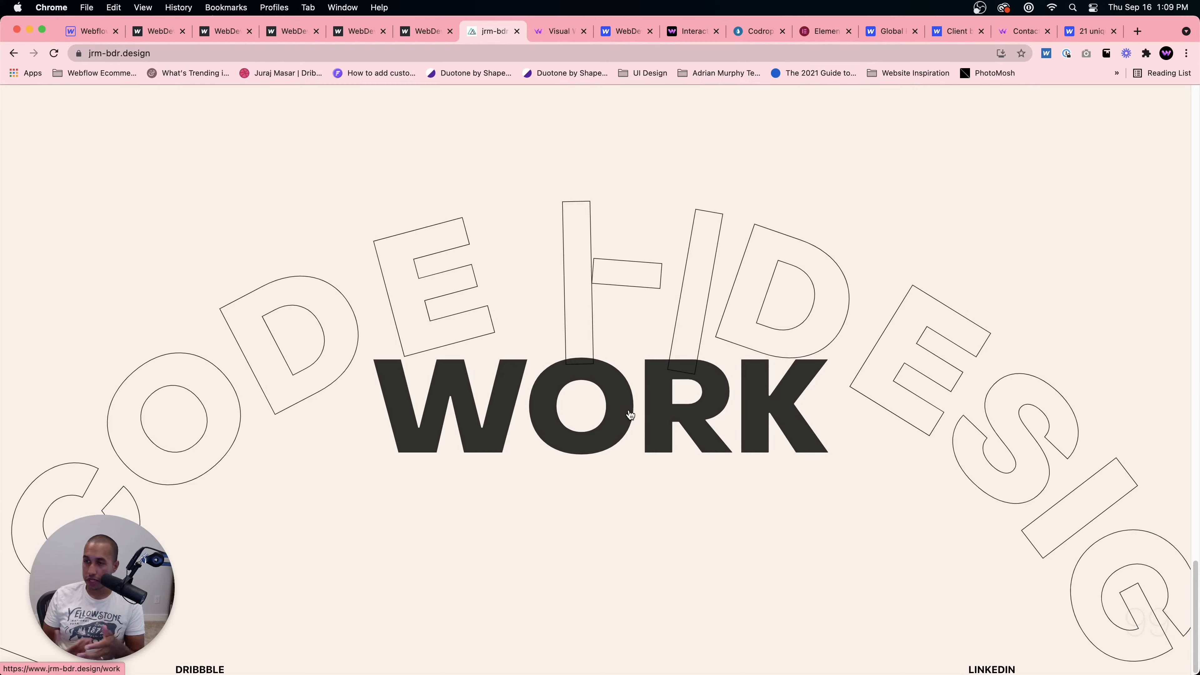
scroll(658, 422, up, 16)
scroll(657, 422, down, 11)
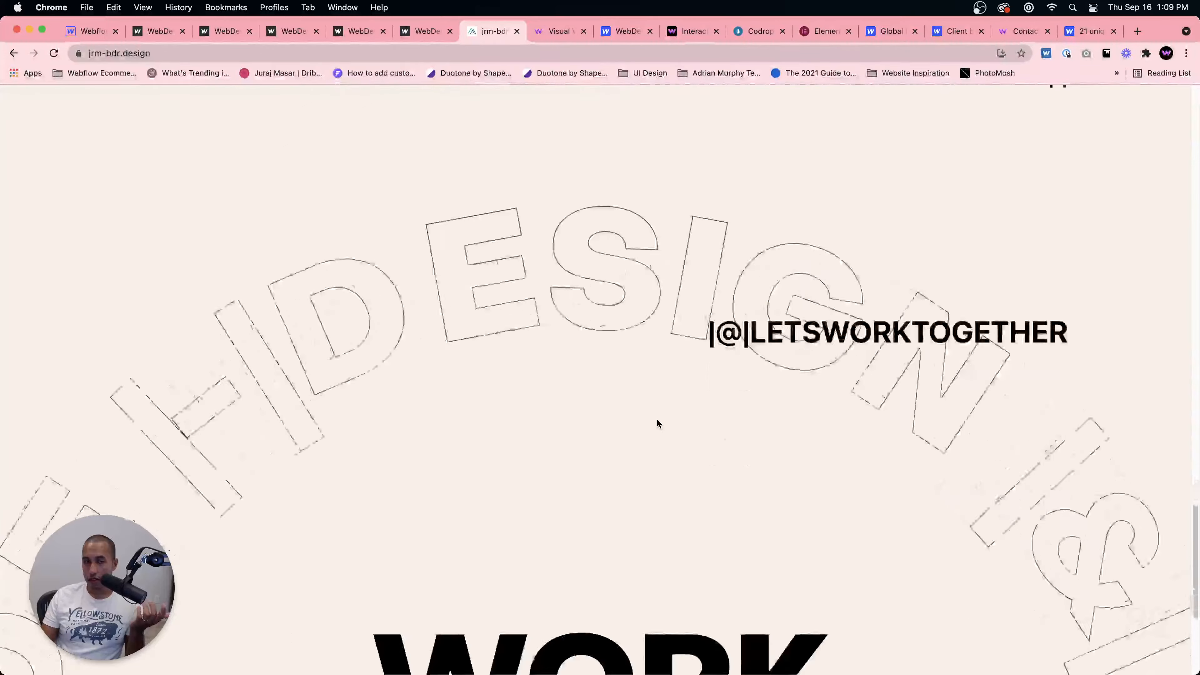
scroll(657, 422, up, 20)
scroll(657, 422, up, 15)
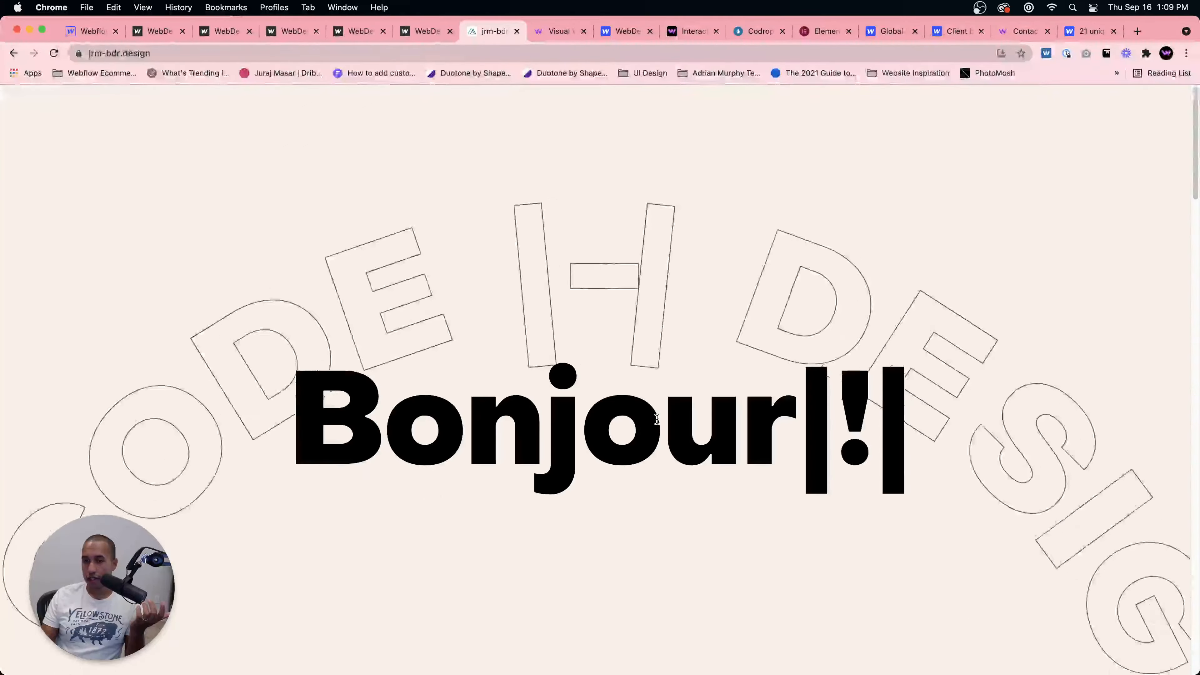
scroll(657, 422, down, 20)
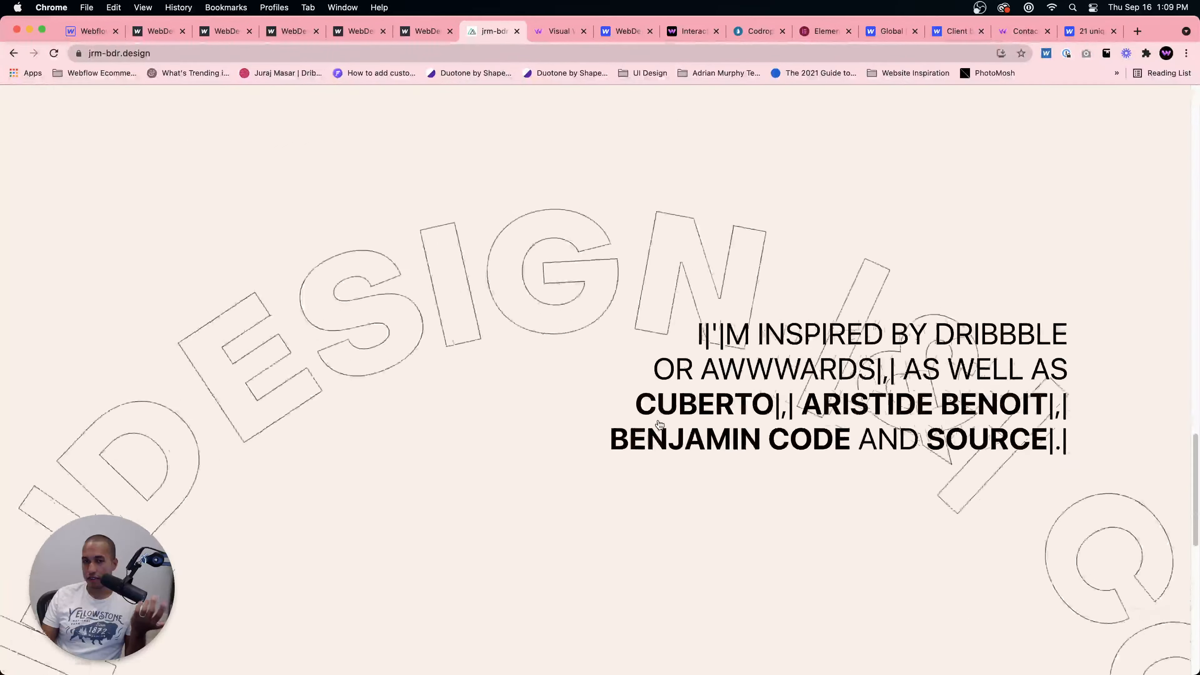
scroll(657, 422, up, 10)
scroll(657, 422, down, 10)
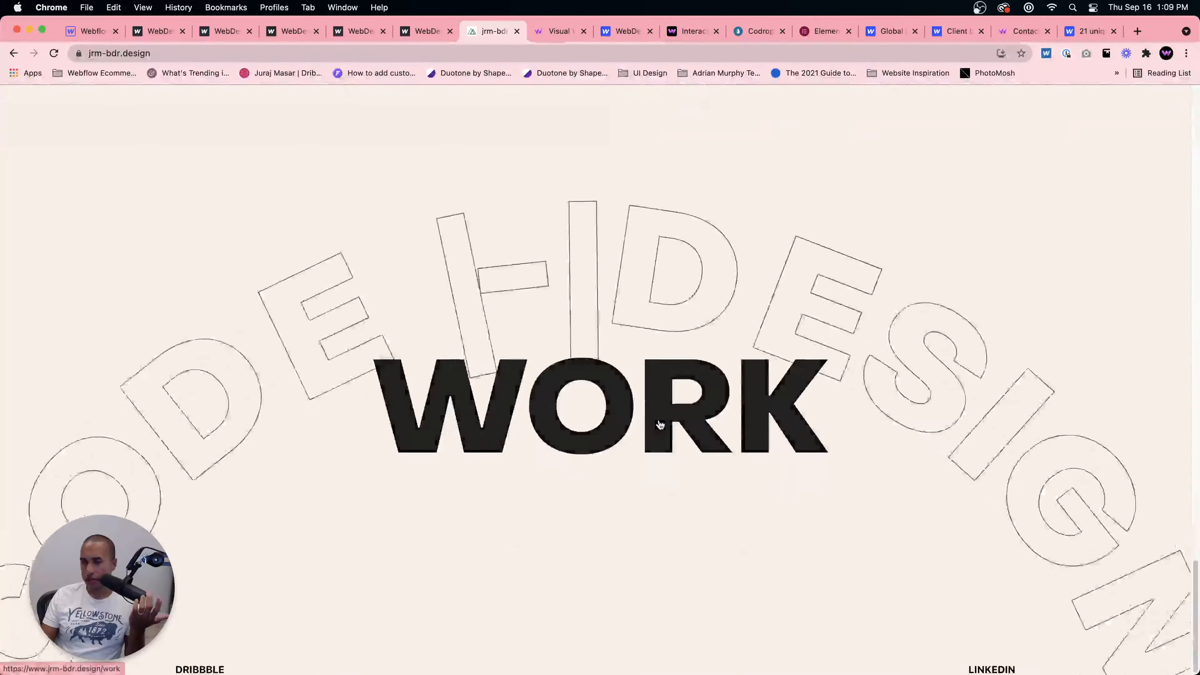
Step: Open the jrm-bdr Work page and scroll through its project showcase and colour palettes
click(655, 402)
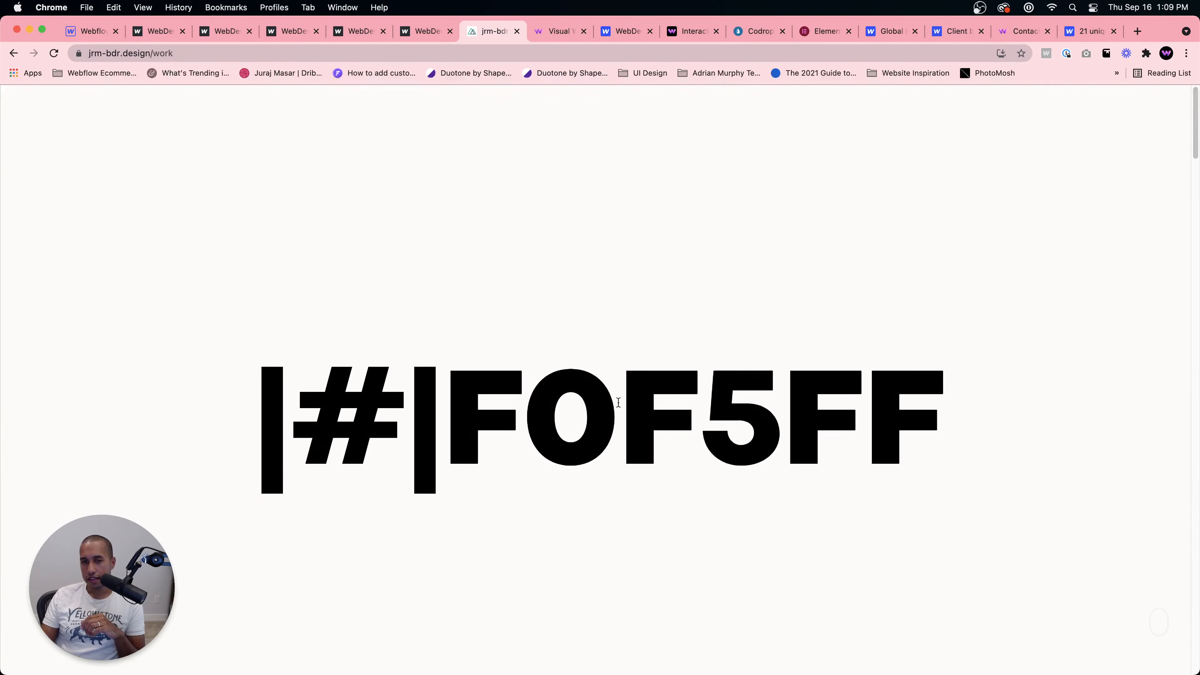
drag(258, 412, 340, 407)
scroll(878, 439, down, 15)
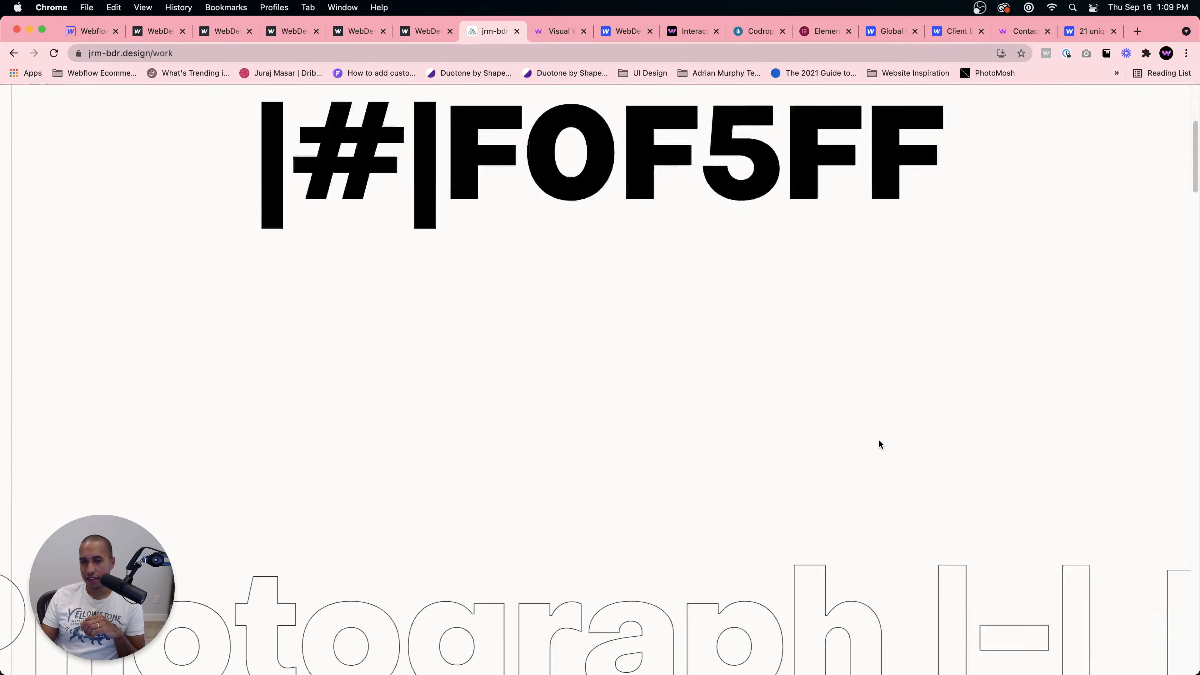
scroll(878, 439, down, 20)
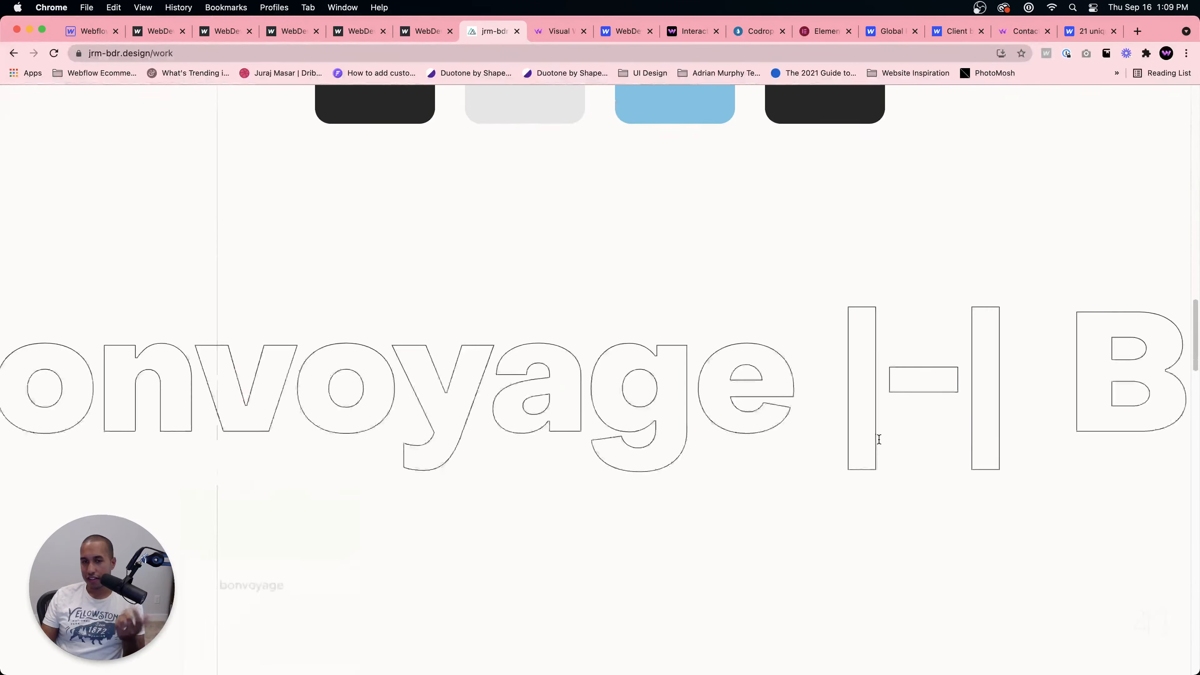
scroll(879, 439, down, 20)
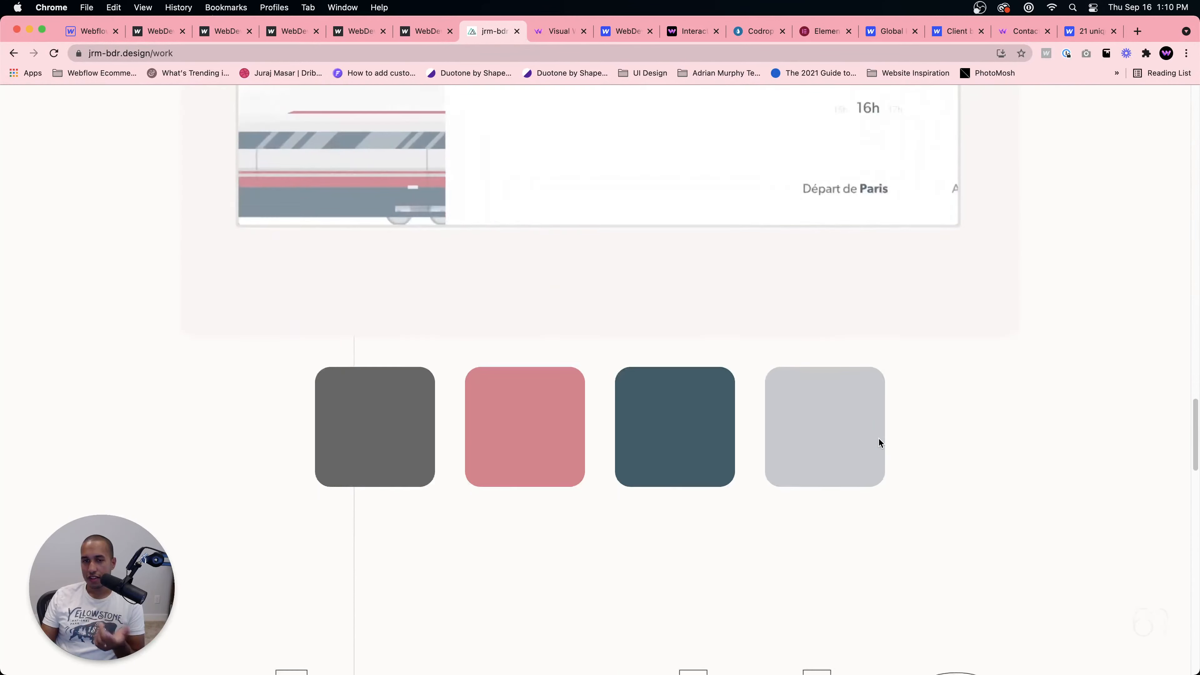
scroll(880, 442, down, 20)
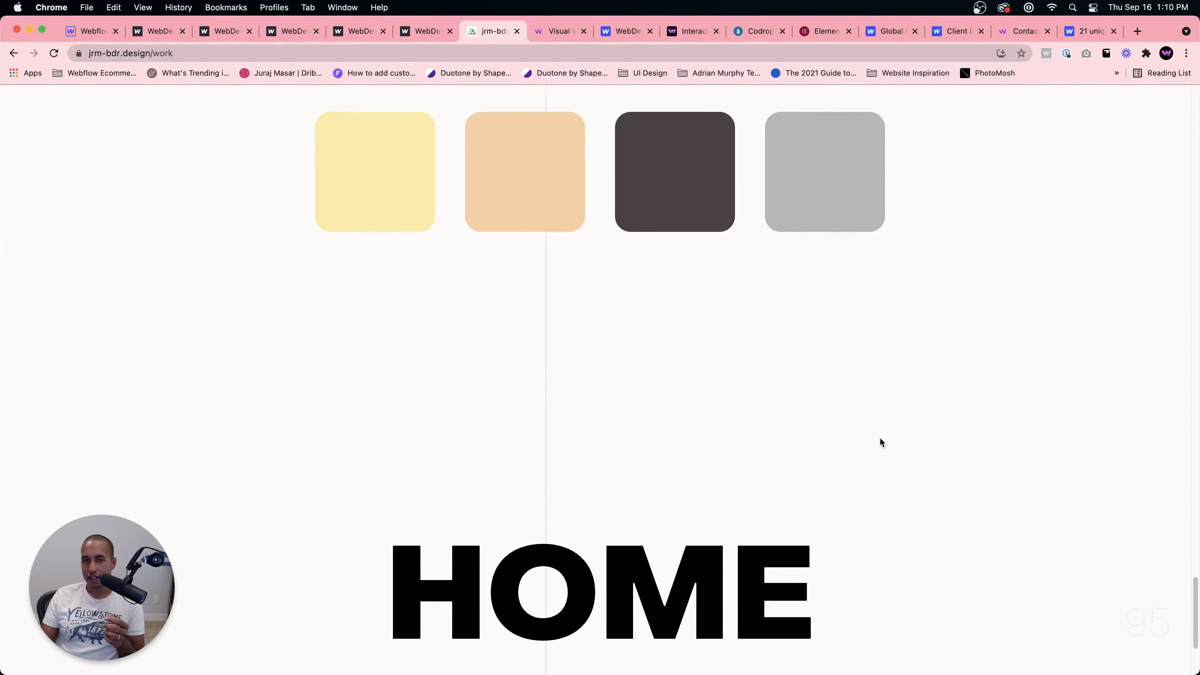
scroll(879, 435, down, 5)
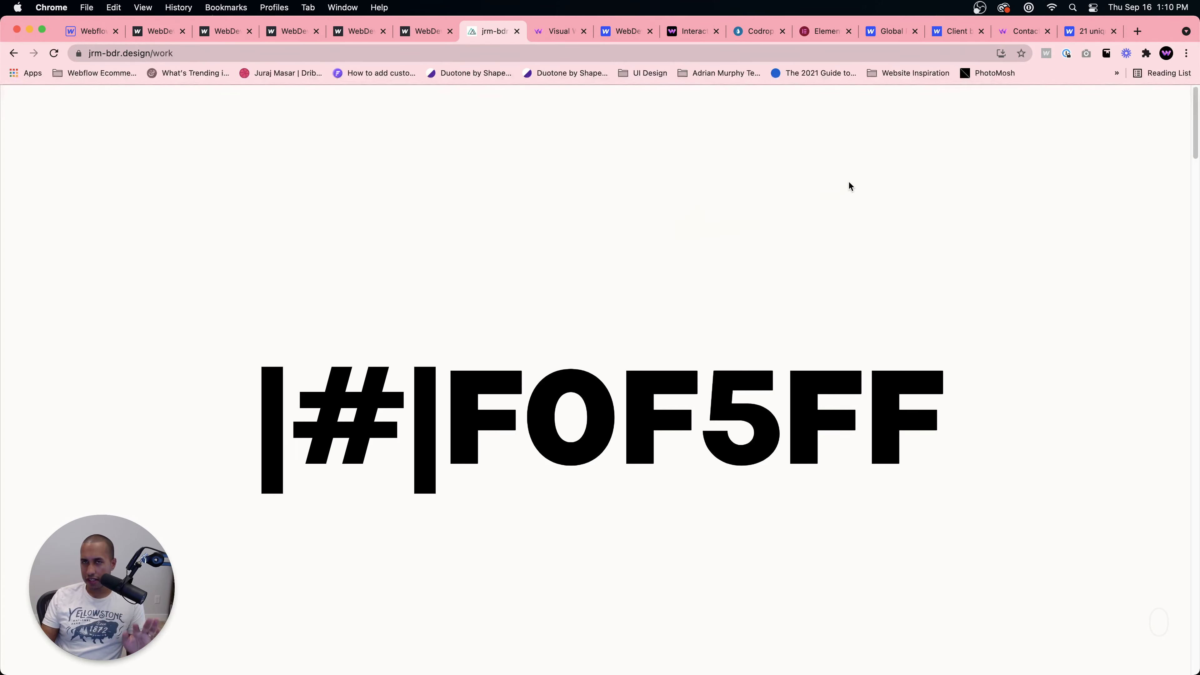
Step: Switch to the WebDev For You tab and open the Learn UI Design course from its Resources page
click(1006, 32)
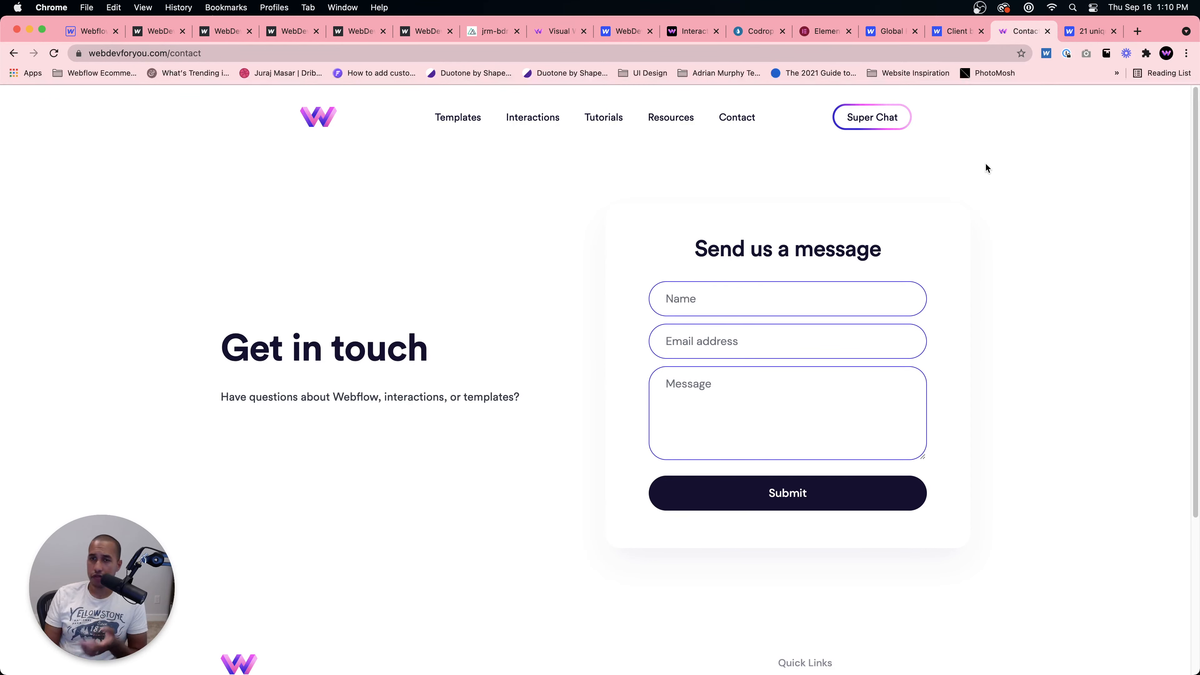
click(667, 124)
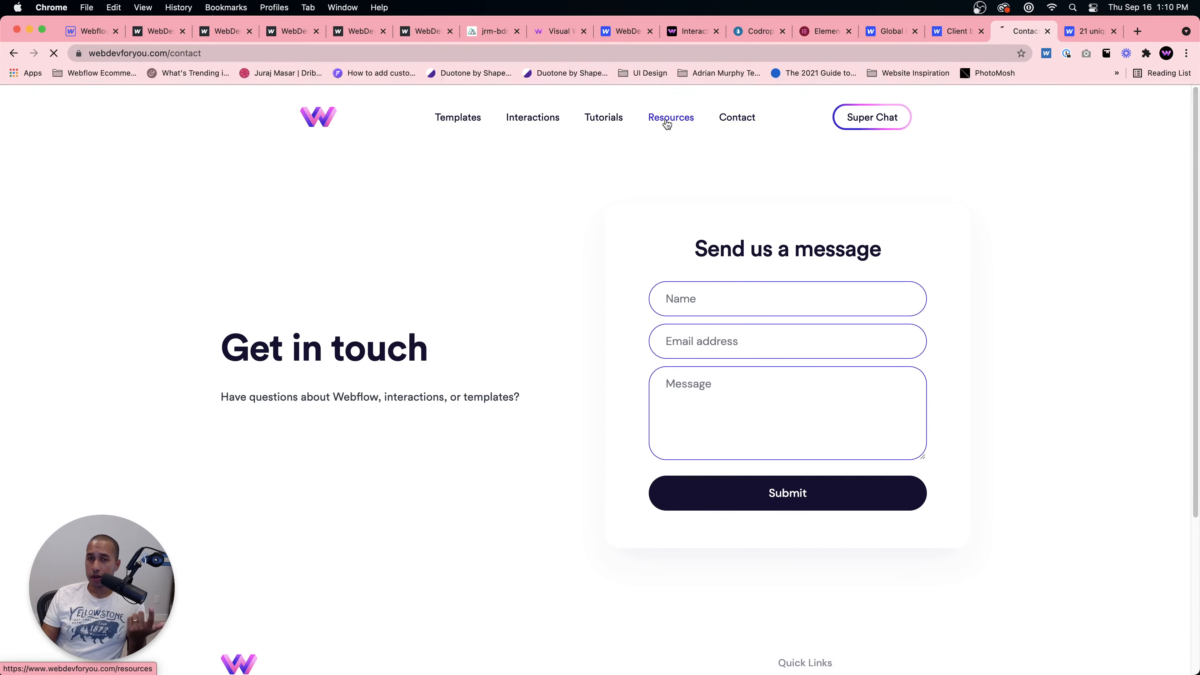
scroll(816, 342, down, 1)
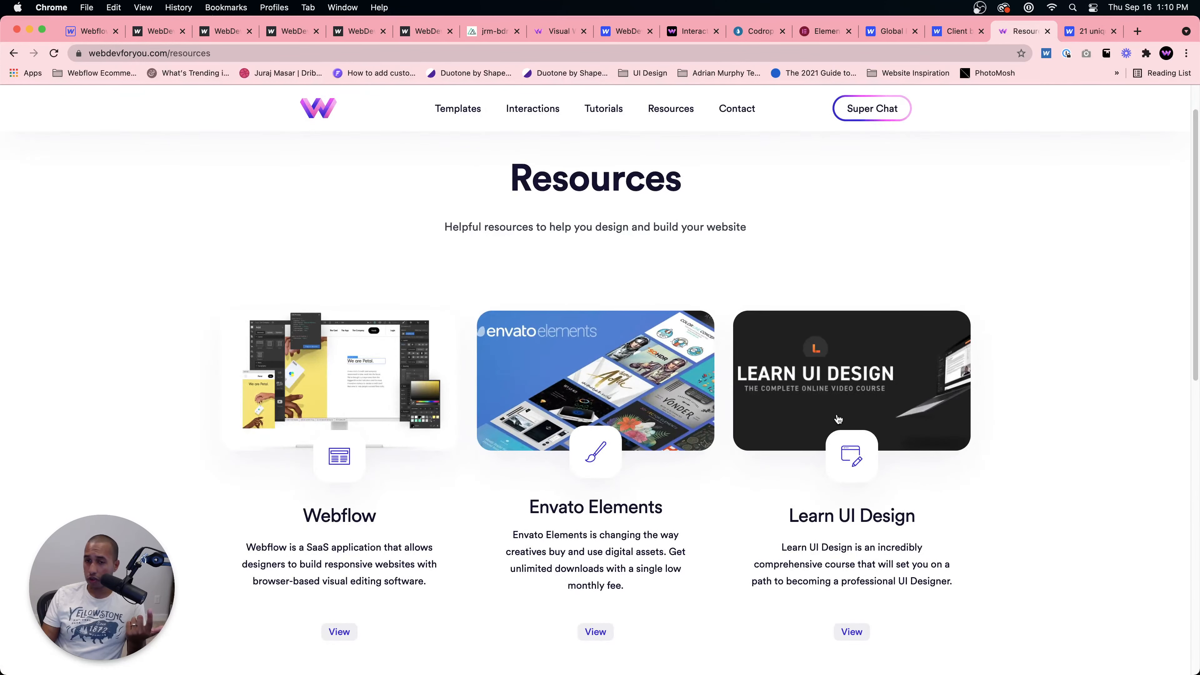
key(super+l)
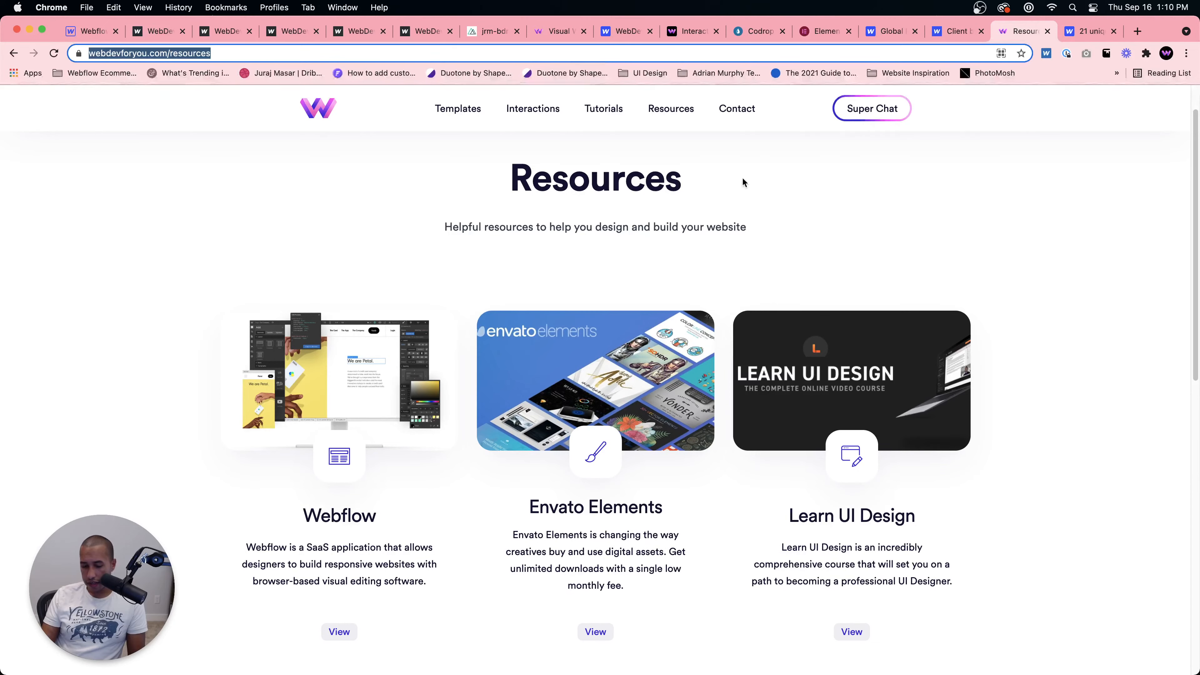
click(859, 384)
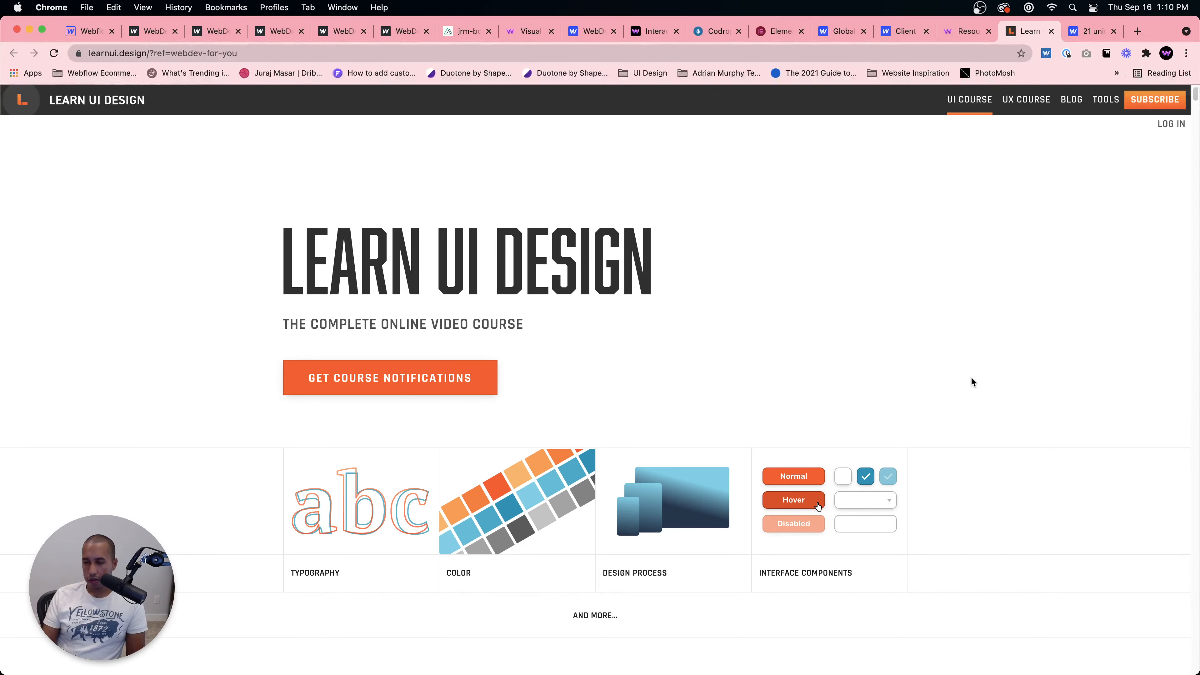
key(super+Tab)
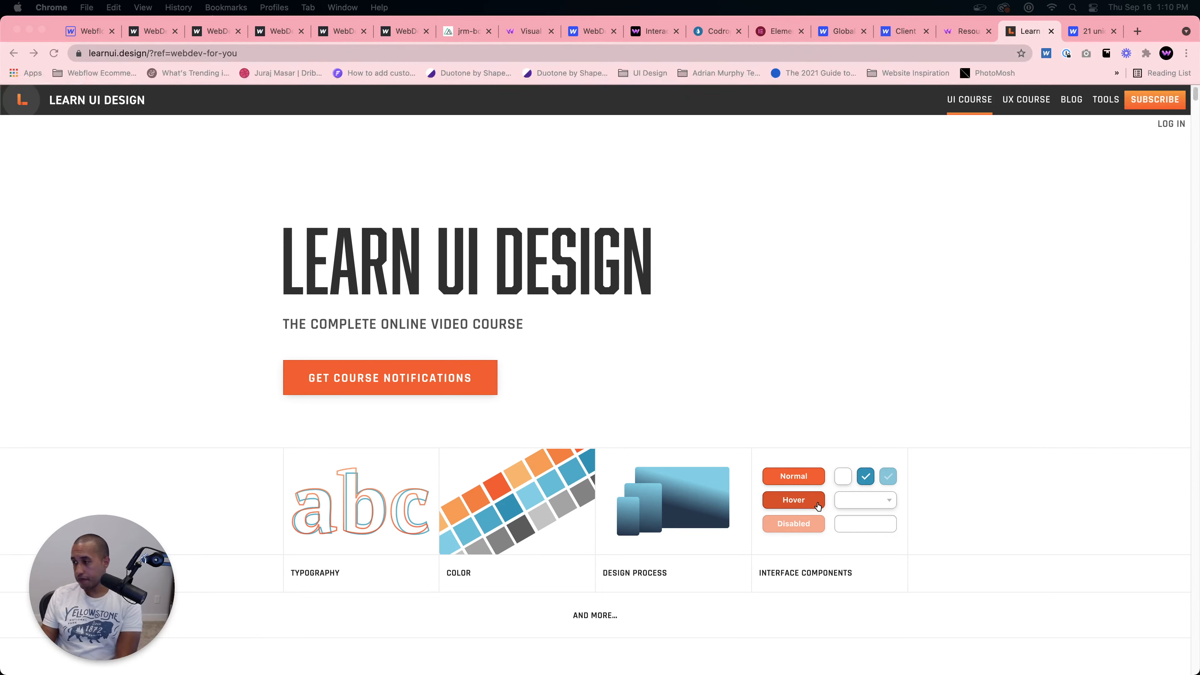
click(377, 53)
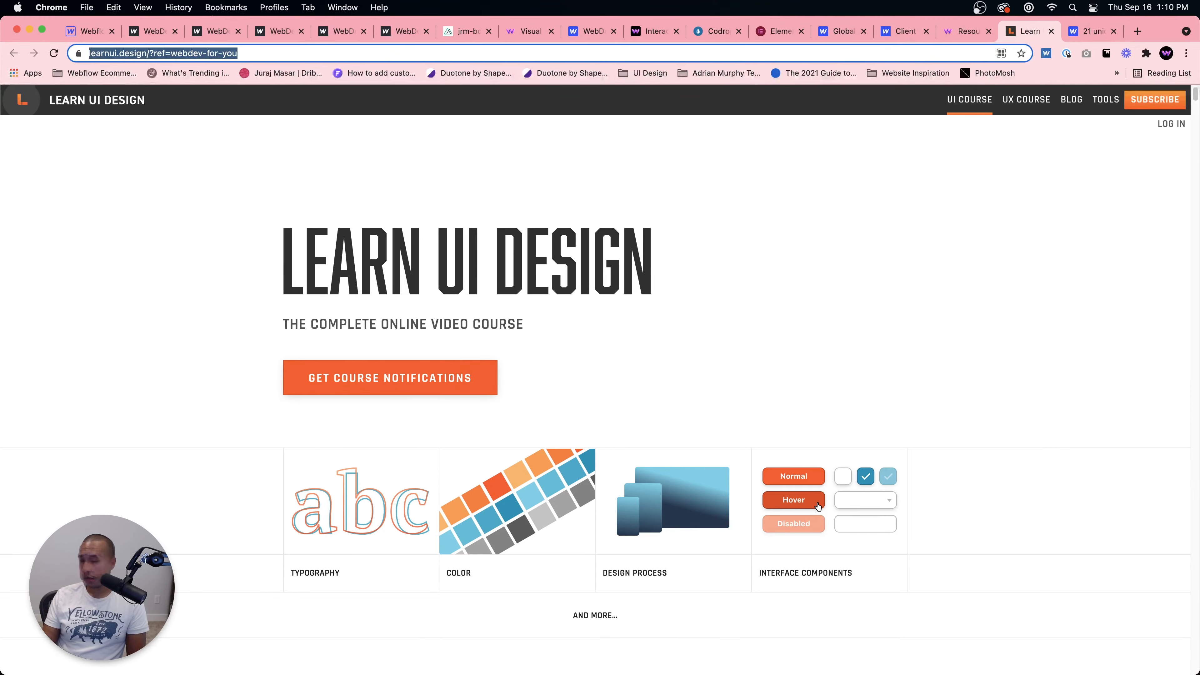
key(super+Tab)
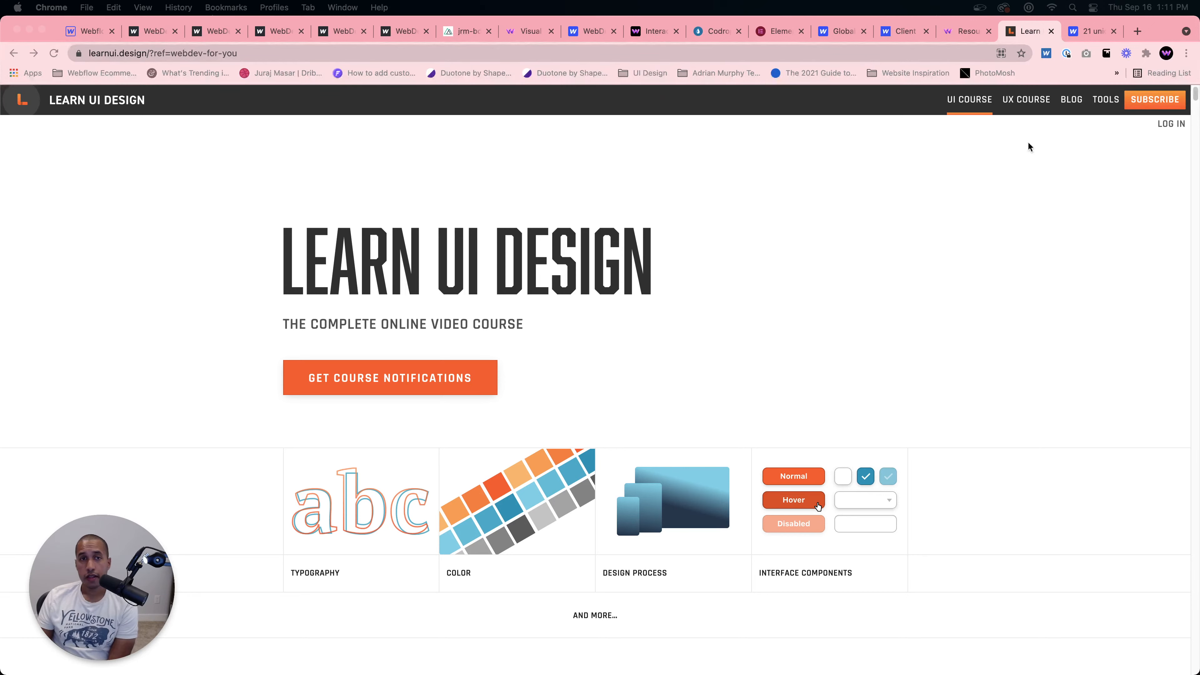
Step: Check the Webflow Designer canvas with the Enter button and switch to the Webflow blog's web design inspiration article
click(90, 31)
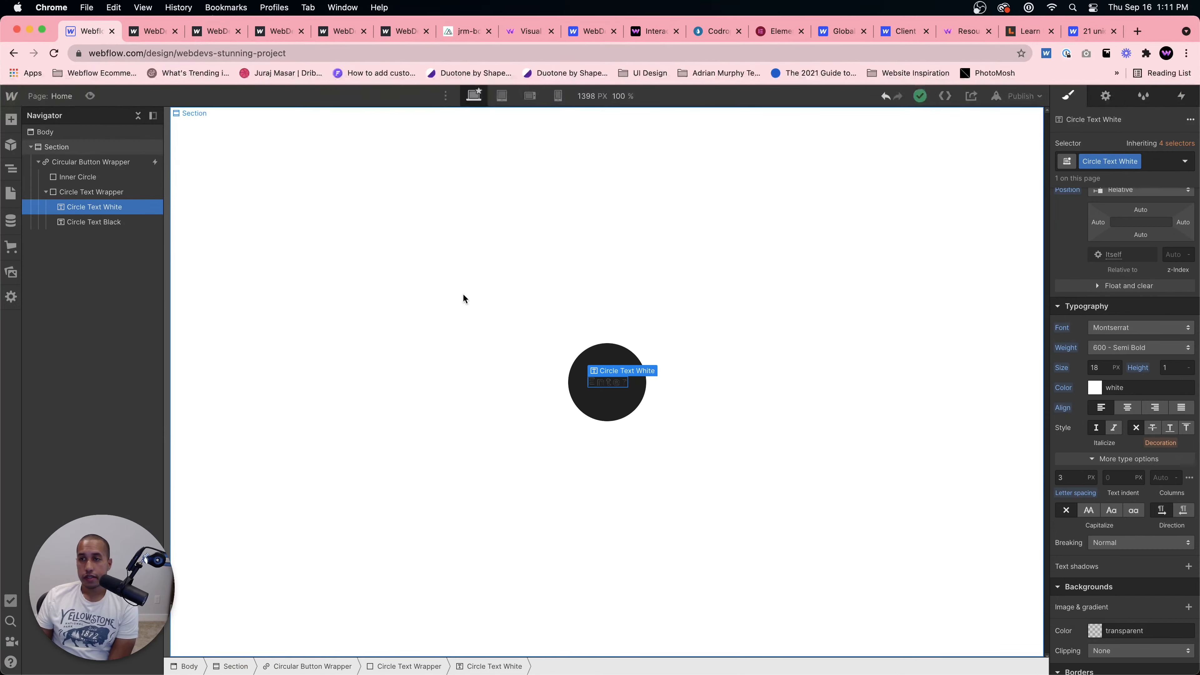
click(463, 298)
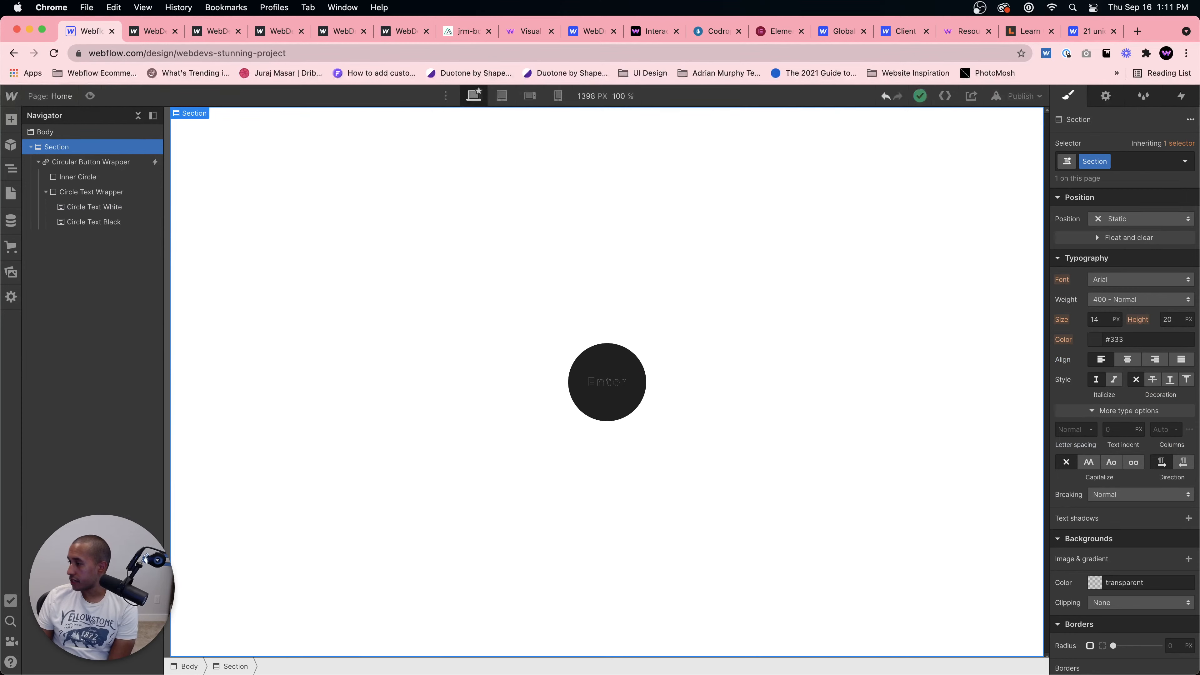
click(1082, 33)
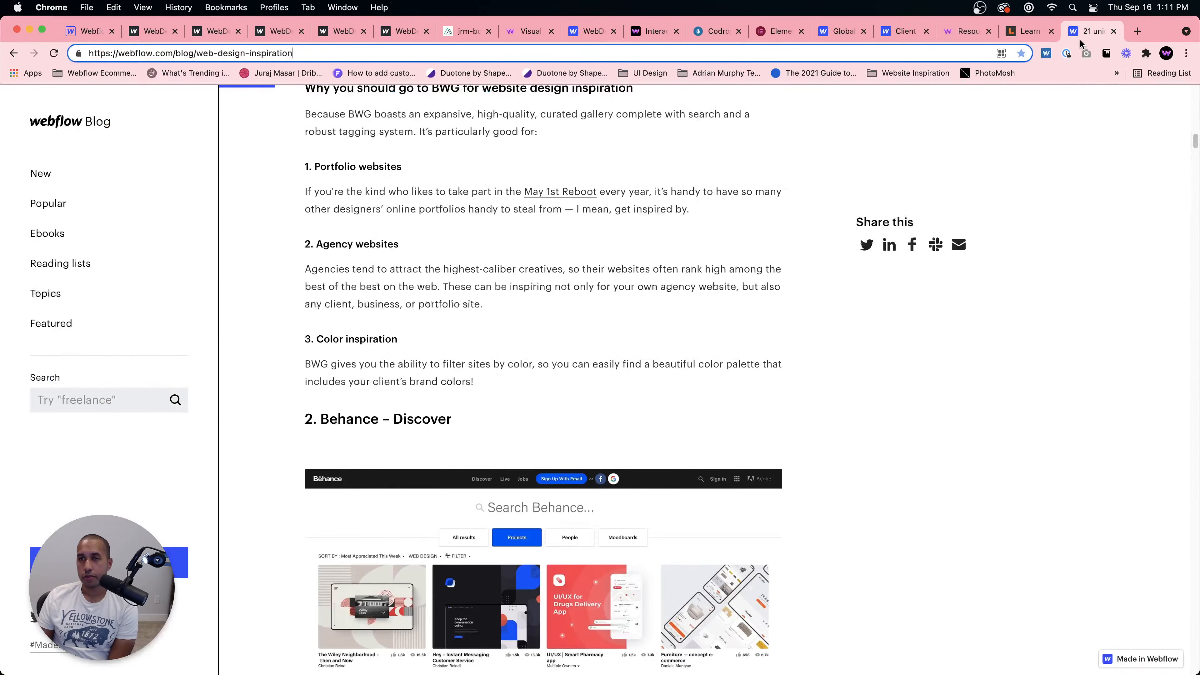
Step: Open the welovewebdesign Instagram profile from the Website Inspiration bookmarks and scroll through its posts
click(929, 74)
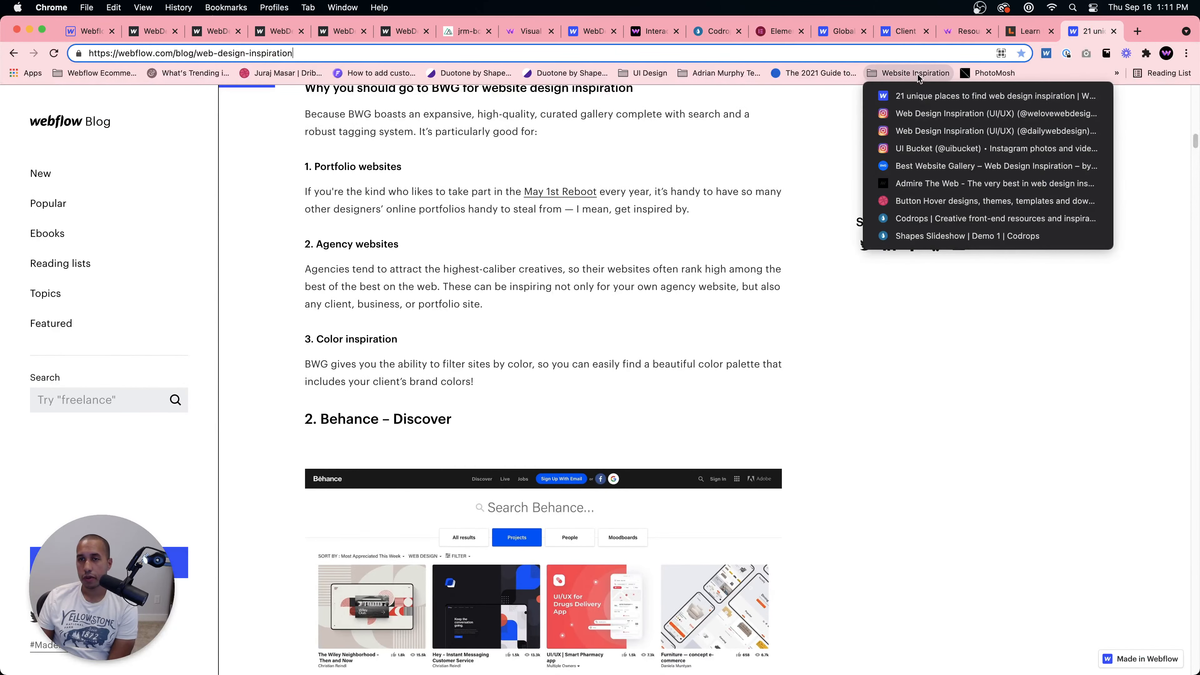
click(931, 116)
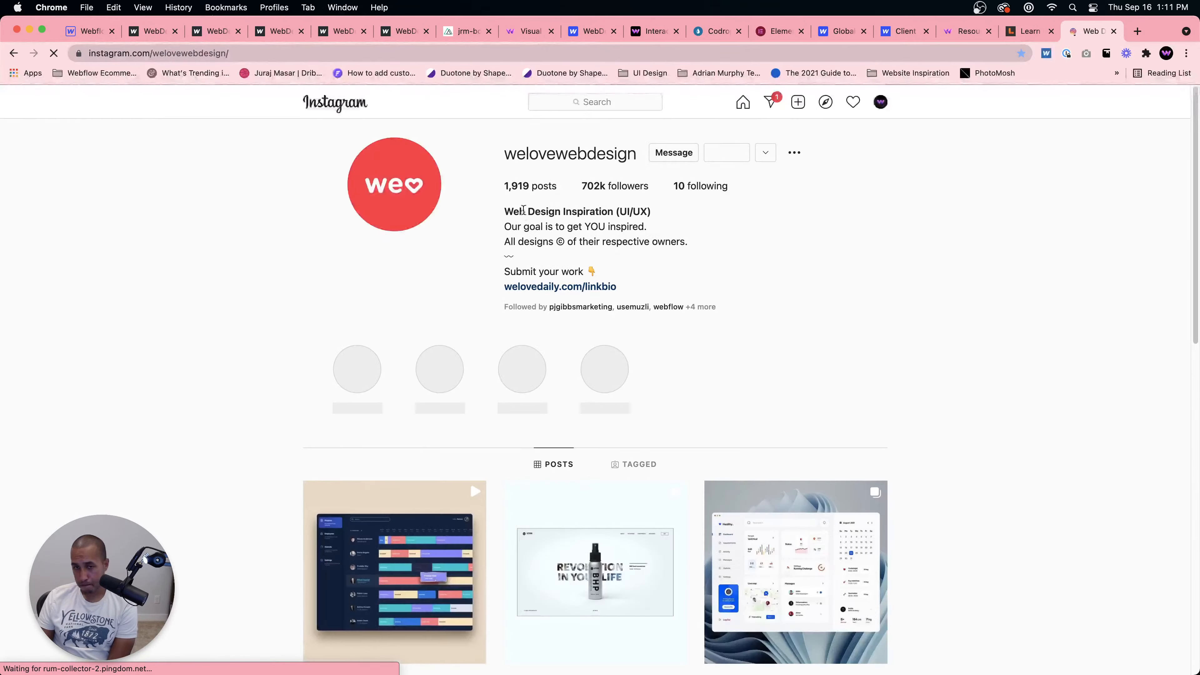
scroll(565, 243, down, 6)
scroll(570, 246, up, 6)
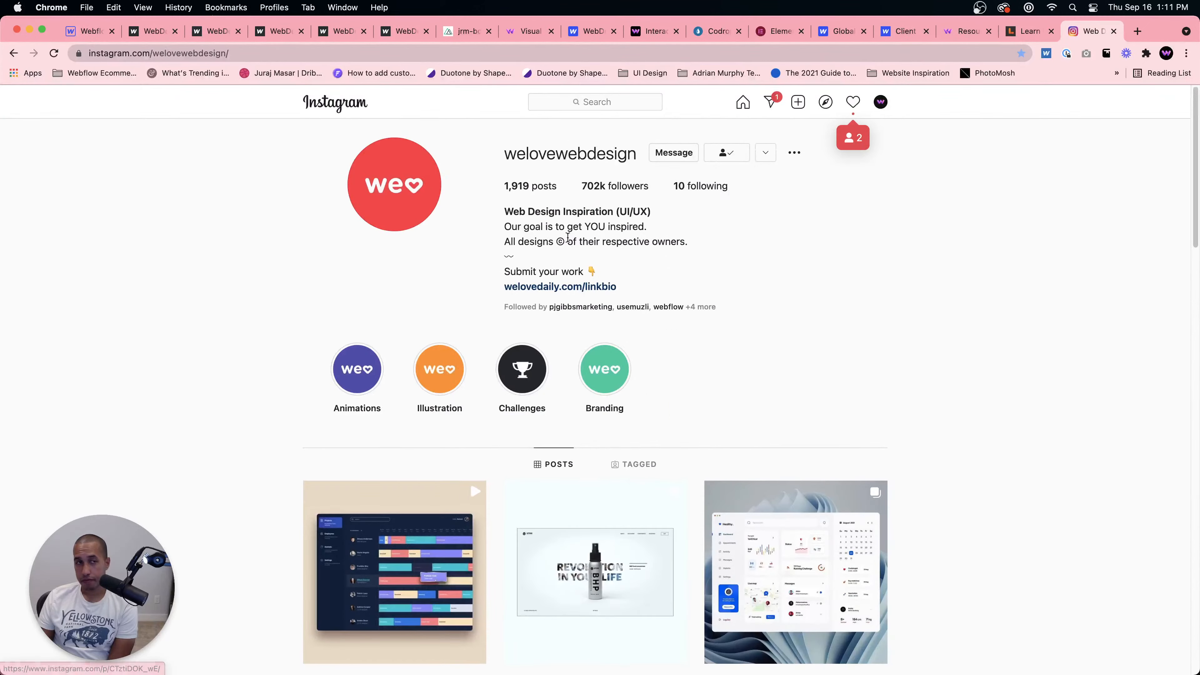
scroll(568, 241, down, 2)
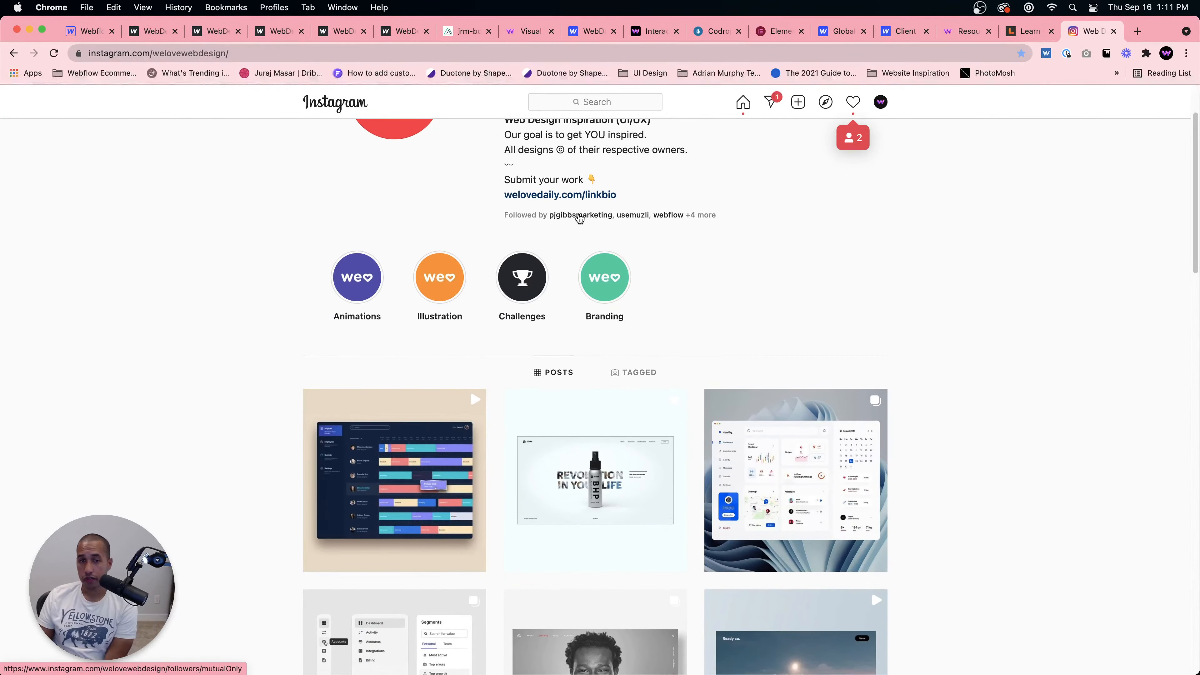
scroll(574, 217, down, 10)
scroll(599, 228, down, 5)
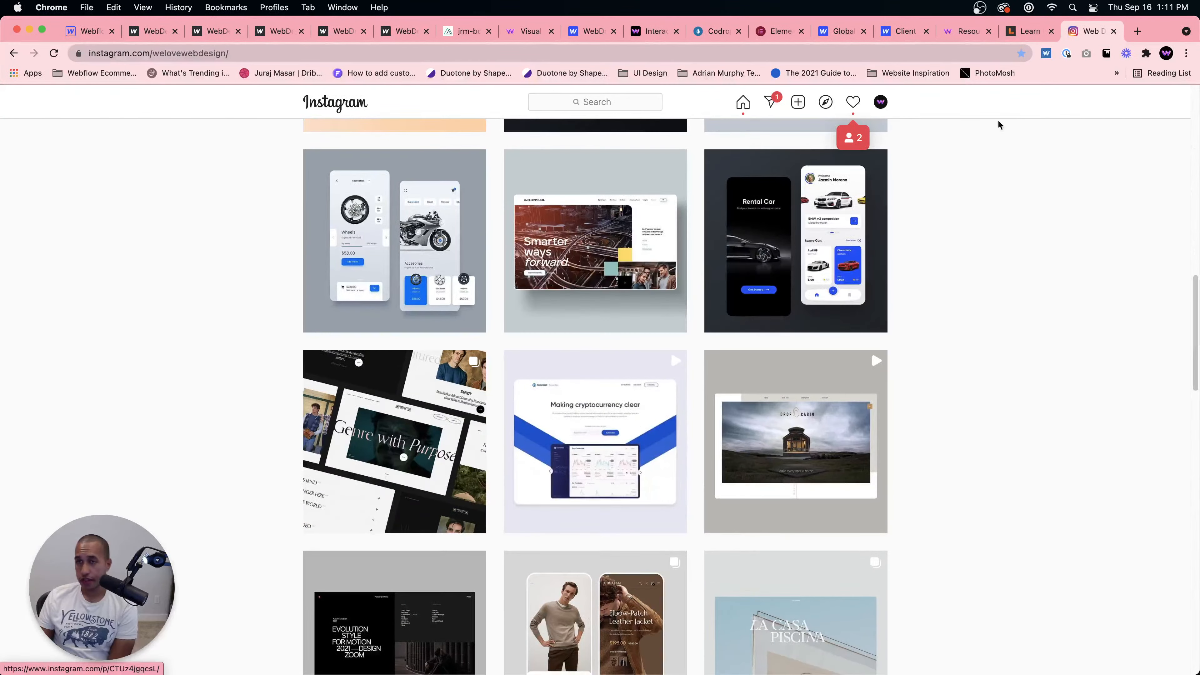
Step: Open the UI Bucket Instagram profile from the Website Inspiration bookmarks and scroll through its posts
click(922, 78)
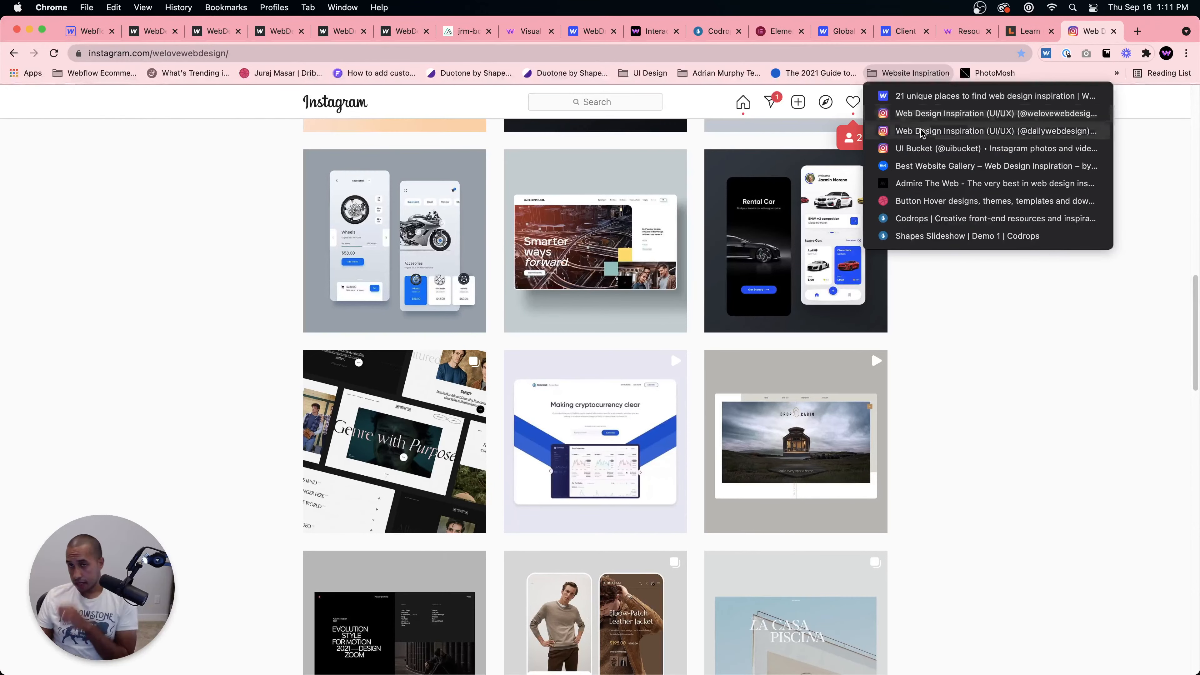
click(921, 149)
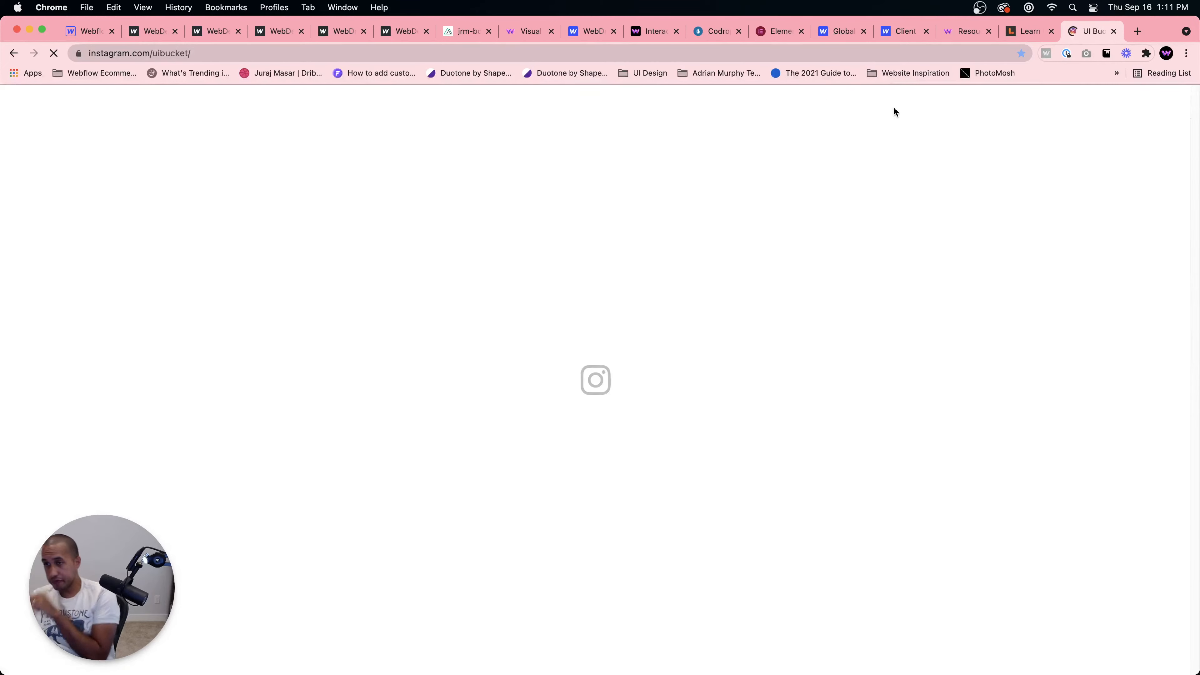
scroll(775, 281, down, 6)
scroll(811, 294, down, 15)
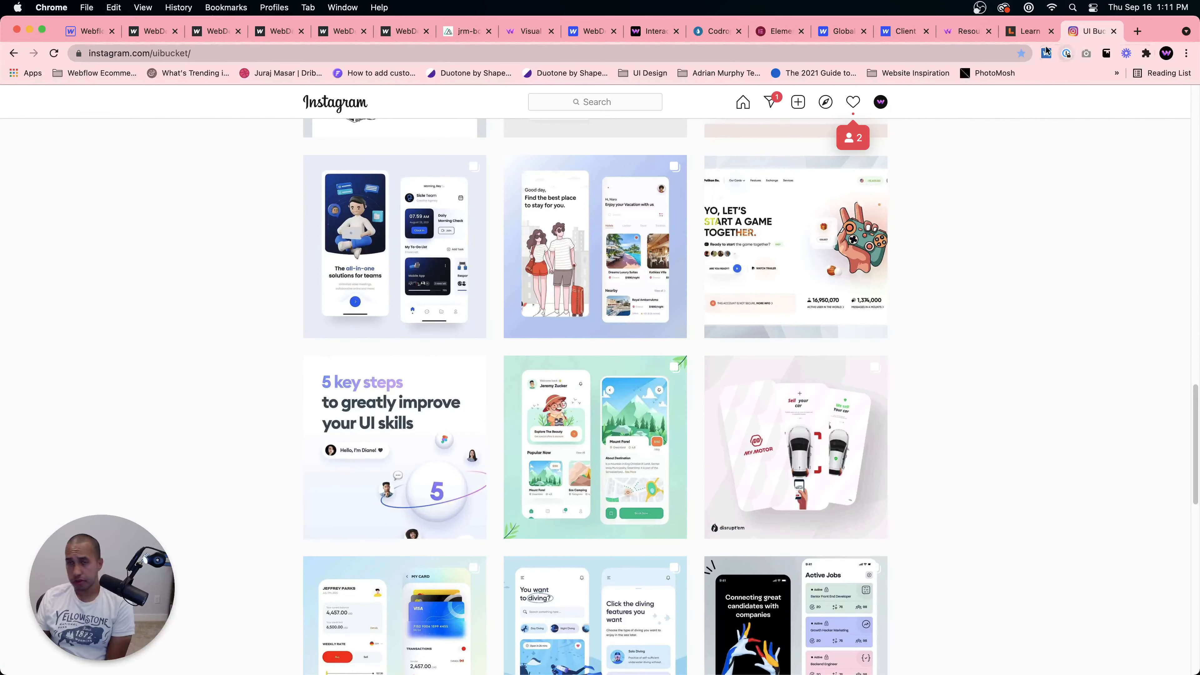
Step: Go to awwwards.com and scroll down to its Nominees section
click(915, 73)
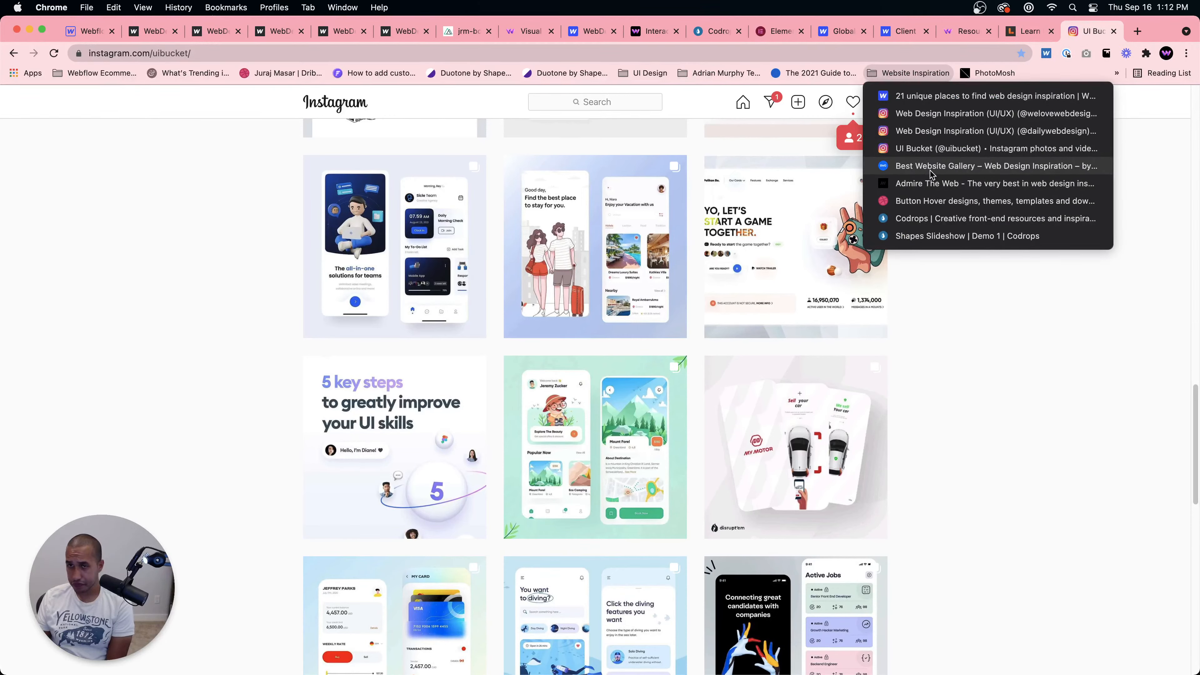
click(681, 54)
click(723, 52)
text(a)
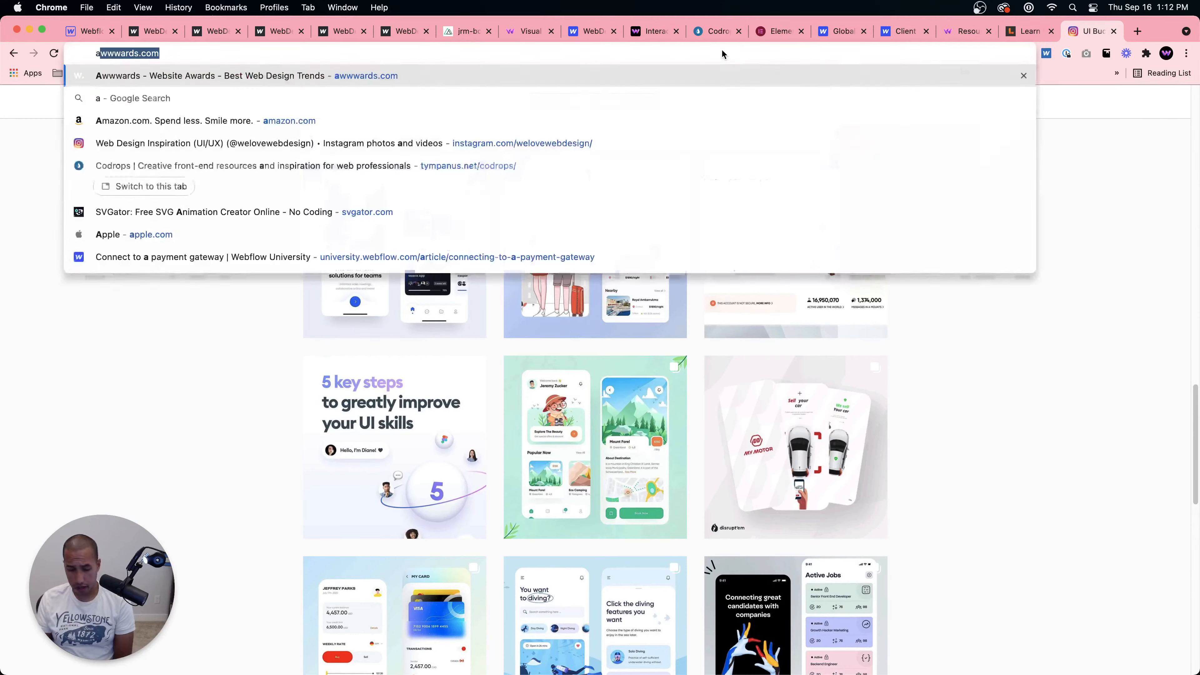
text(www)
key(Return)
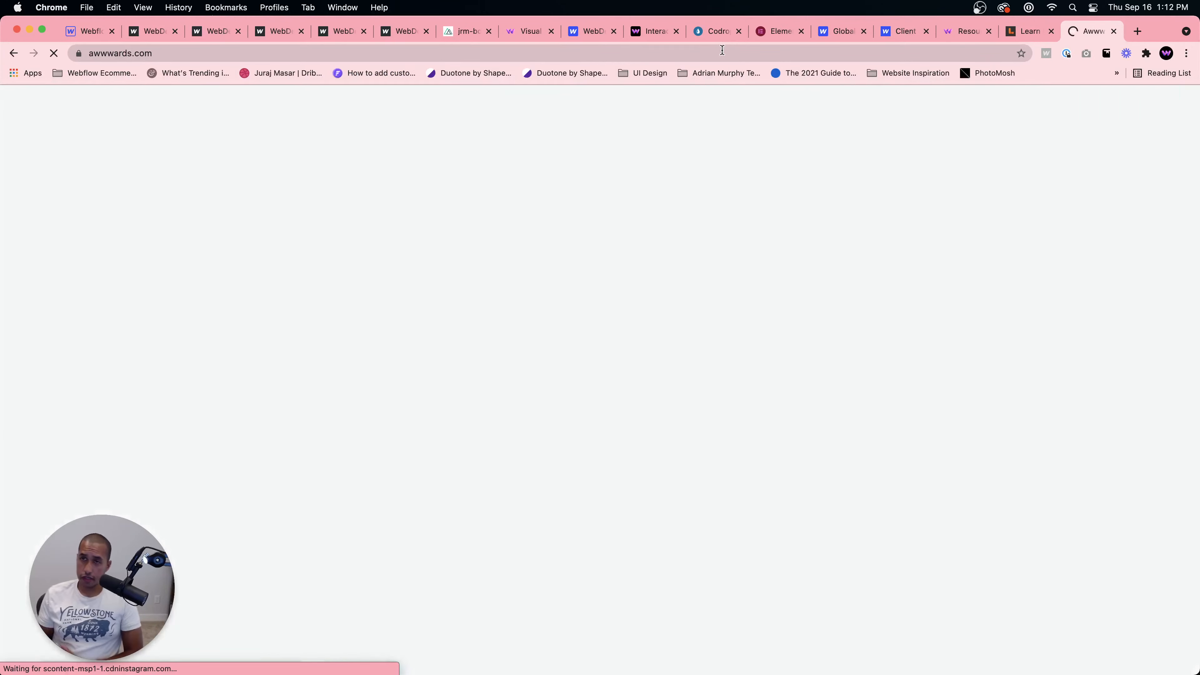
scroll(450, 276, down, 5)
scroll(450, 276, down, 9)
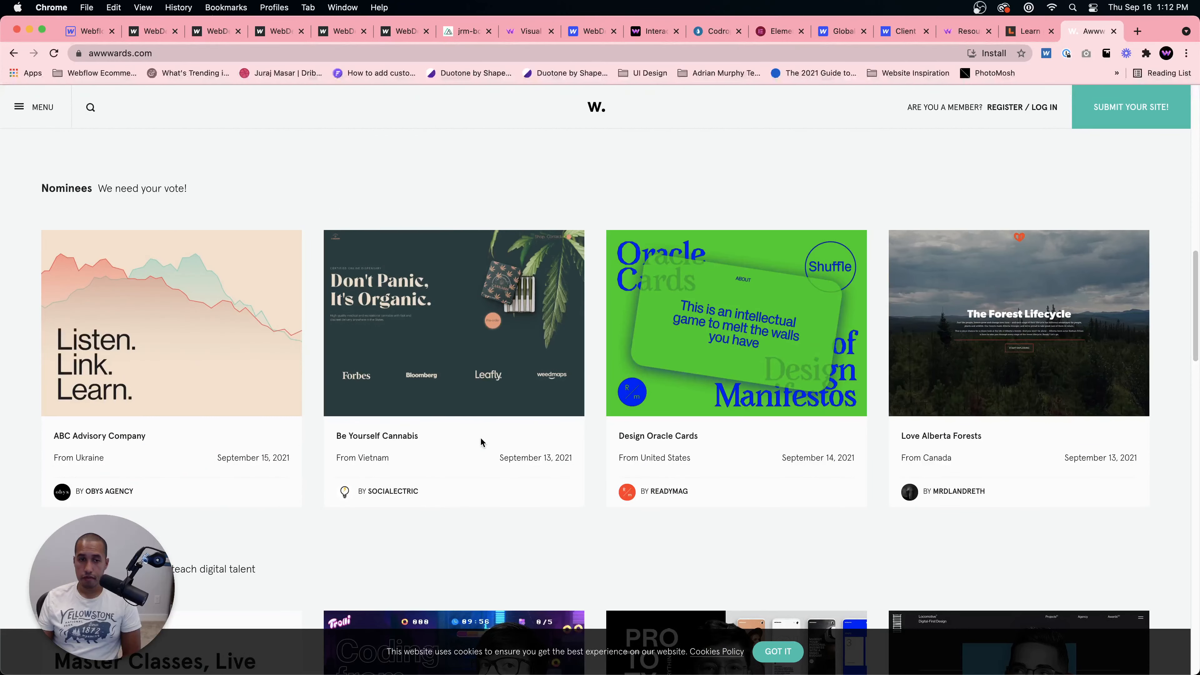
Step: Preview the Be Yourself Cannabis nominee, return, and visit the ABC Advisory Company nominee's live website
click(463, 320)
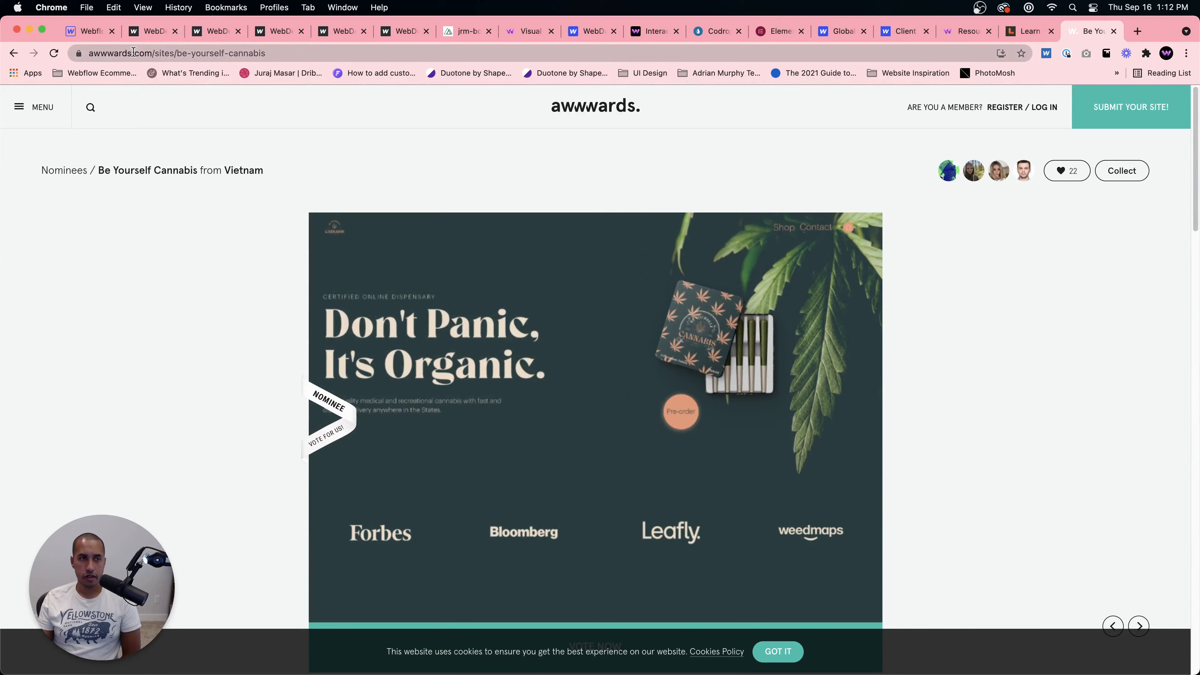
click(13, 53)
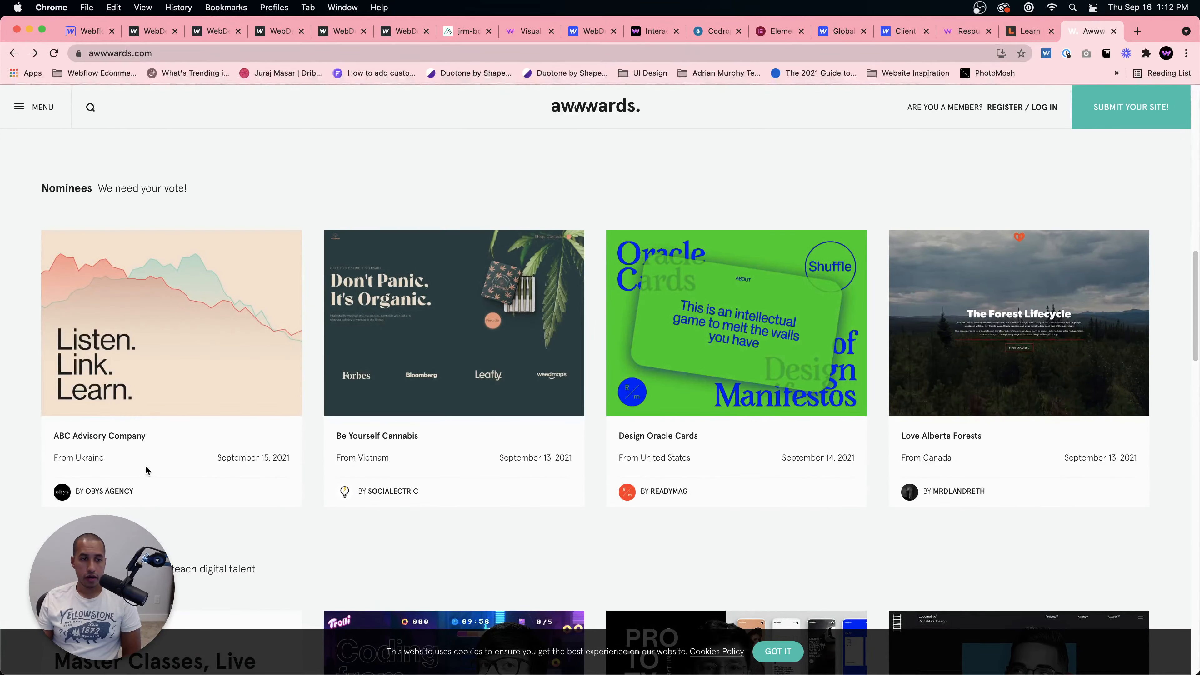
click(145, 353)
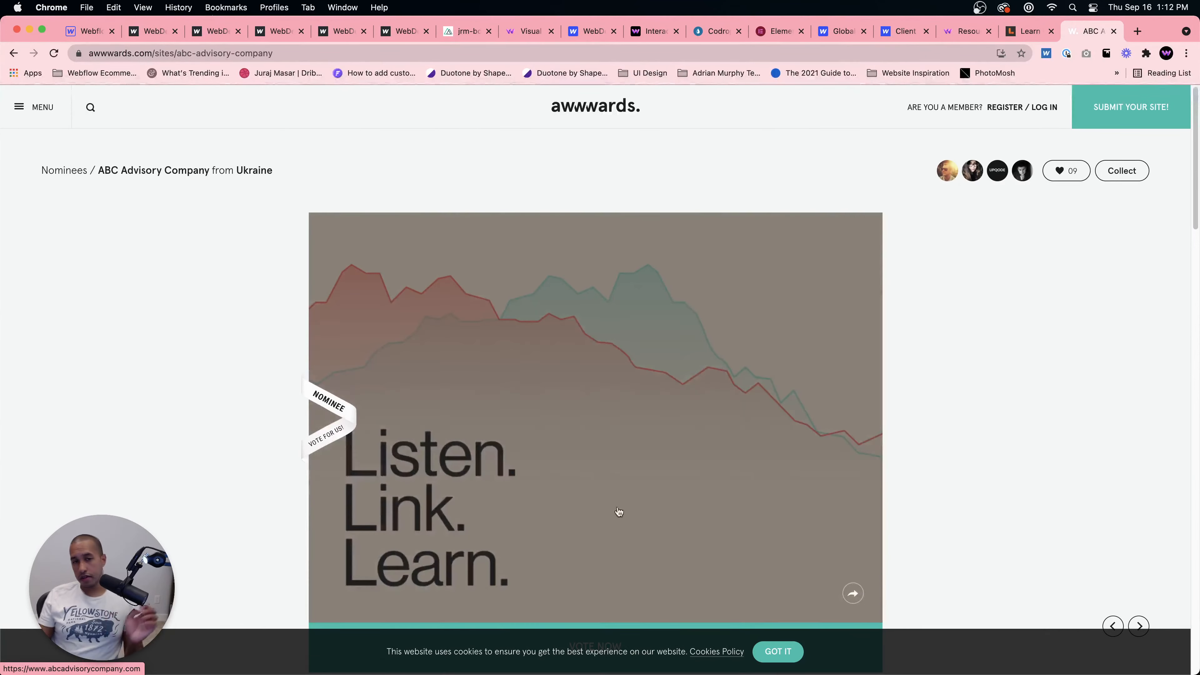
click(610, 481)
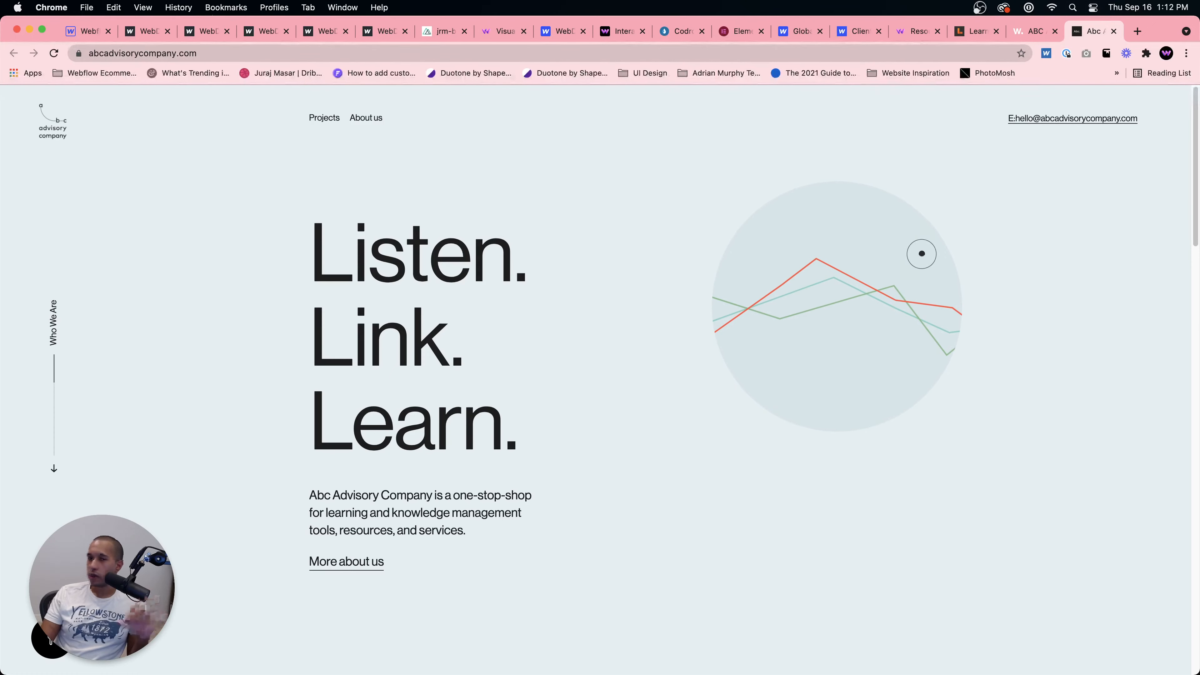
Step: Scroll through the ABC Advisory Company homepage to examine its custom cursor and hover effects
scroll(795, 279, down, 5)
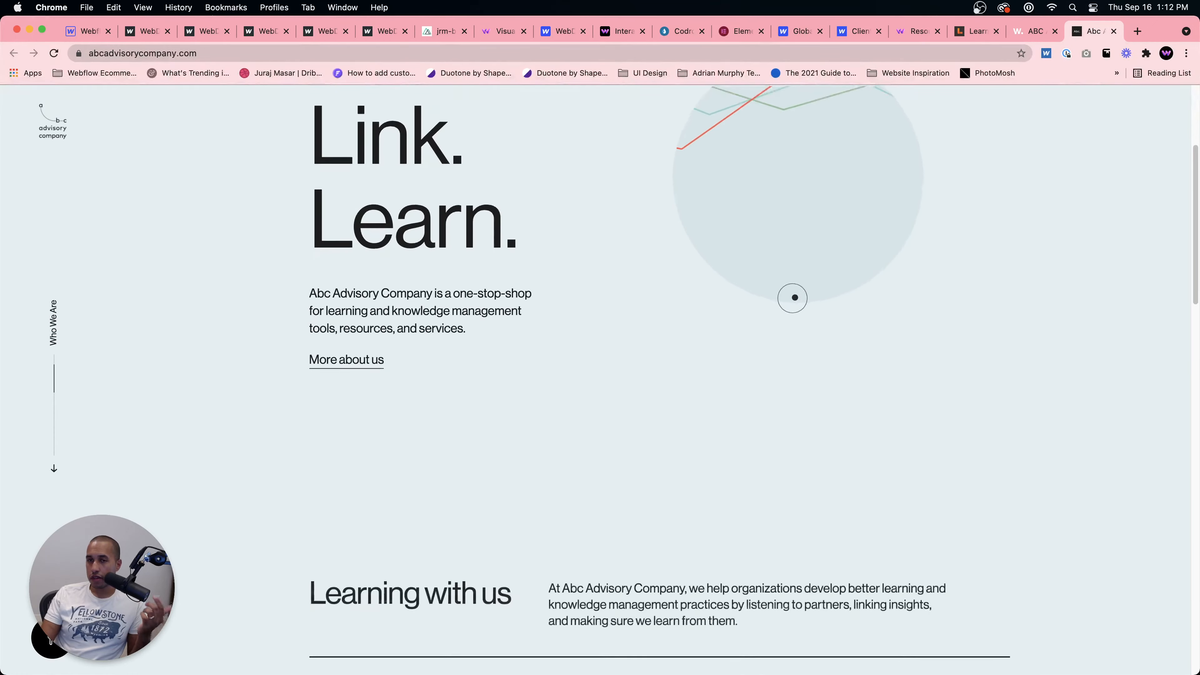
scroll(792, 298, down, 5)
scroll(794, 298, up, 10)
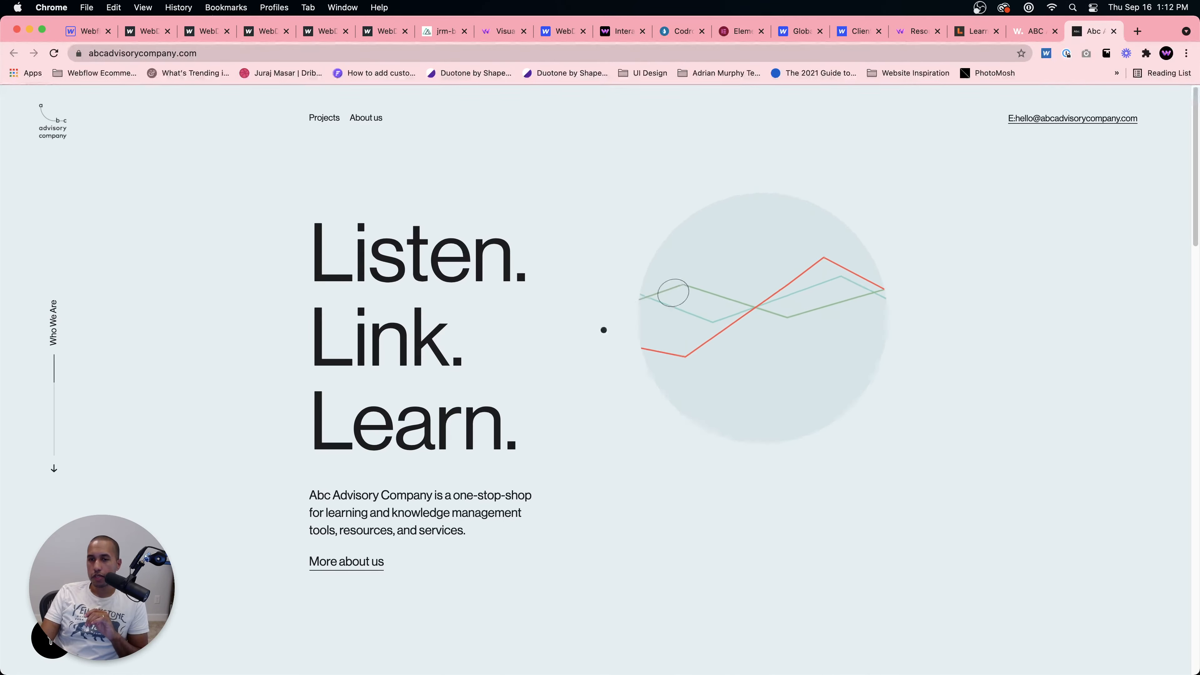
scroll(419, 467, down, 20)
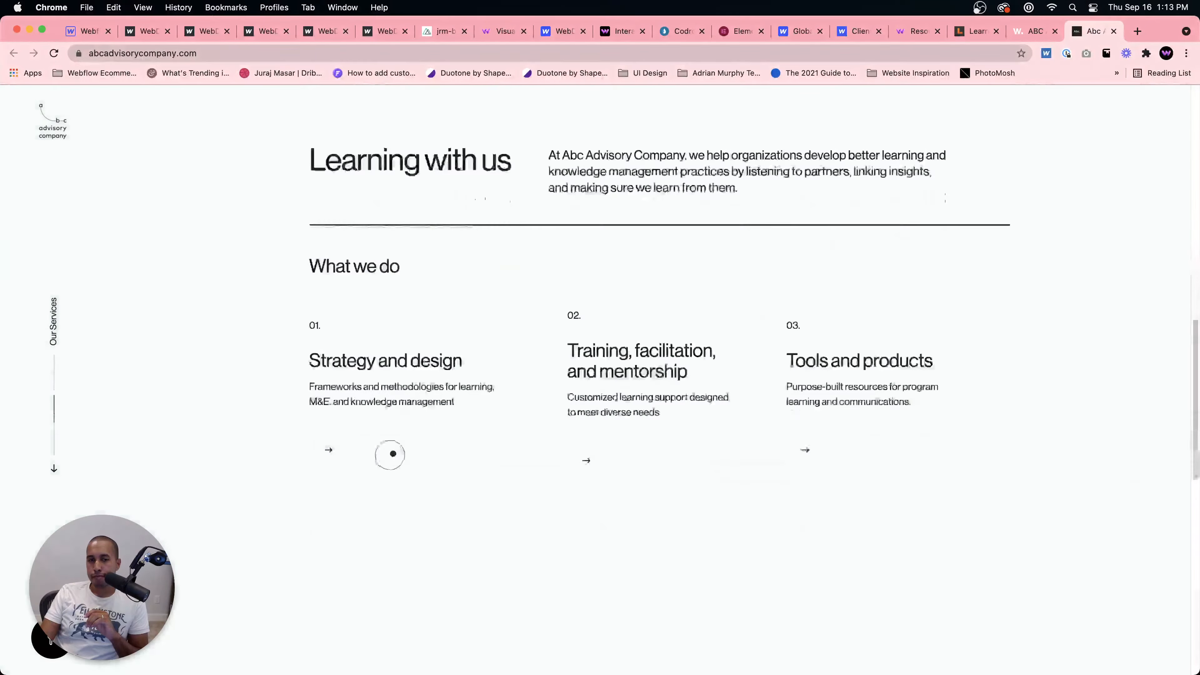
scroll(403, 449, down, 3)
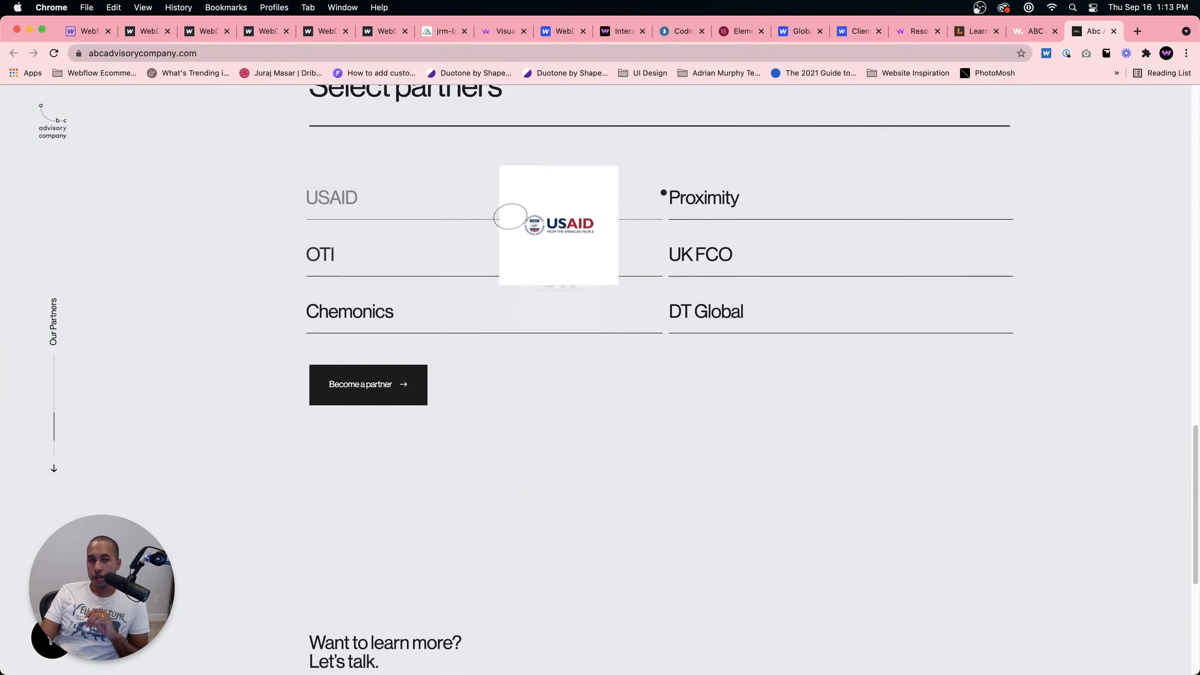
scroll(759, 336, down, 2)
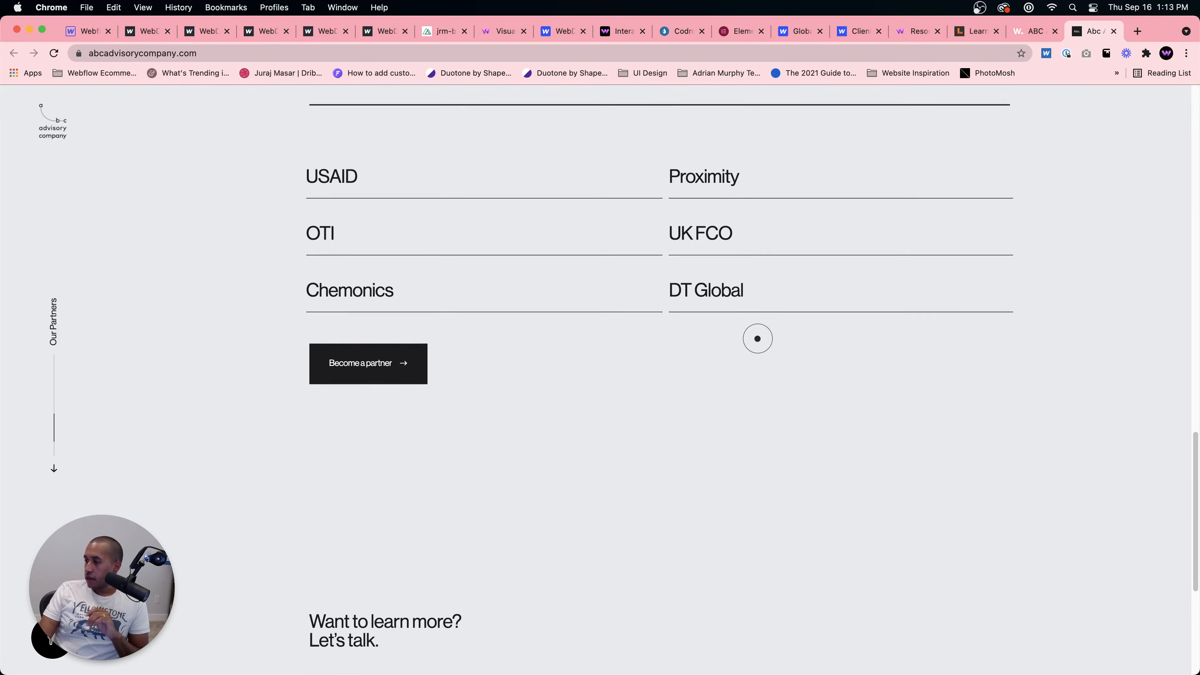
scroll(759, 339, down, 4)
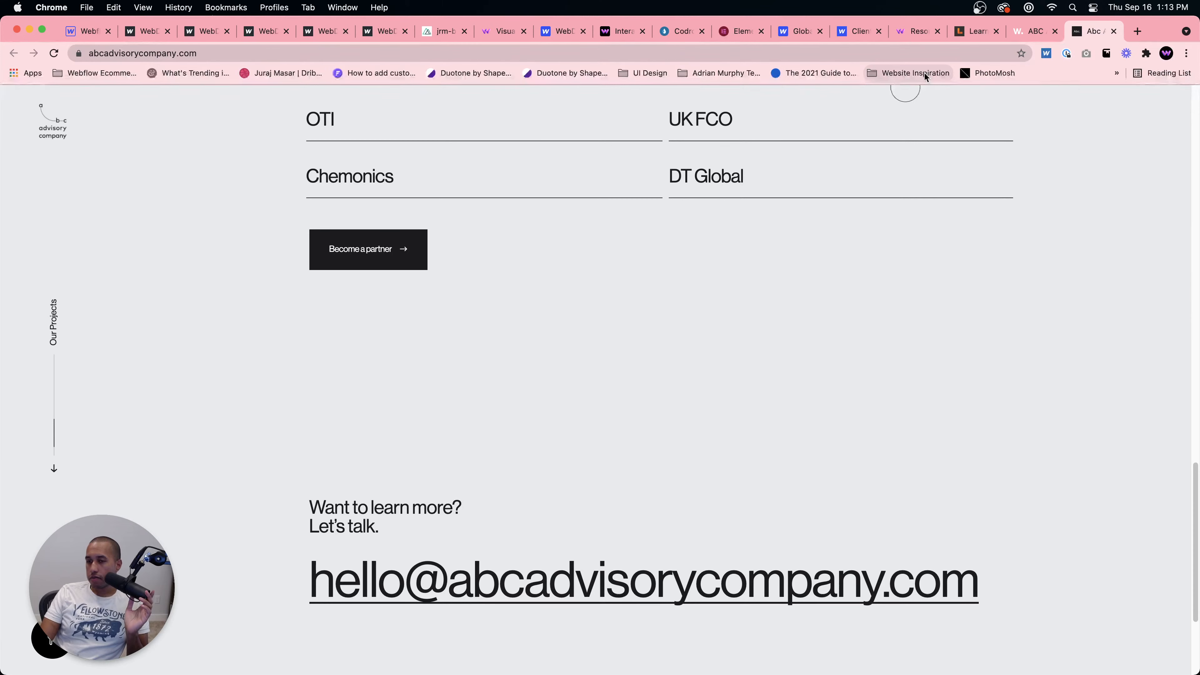
Step: In a new tab, search Google for case study website layouts
key(super+t)
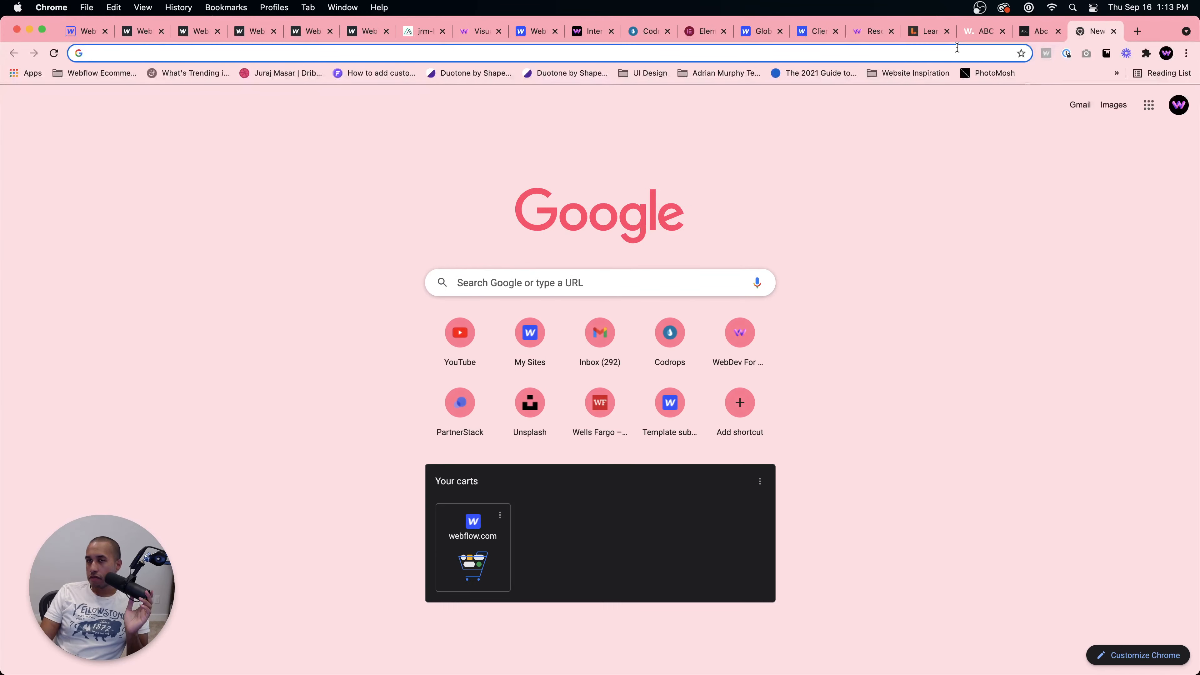
click(955, 47)
text(ca)
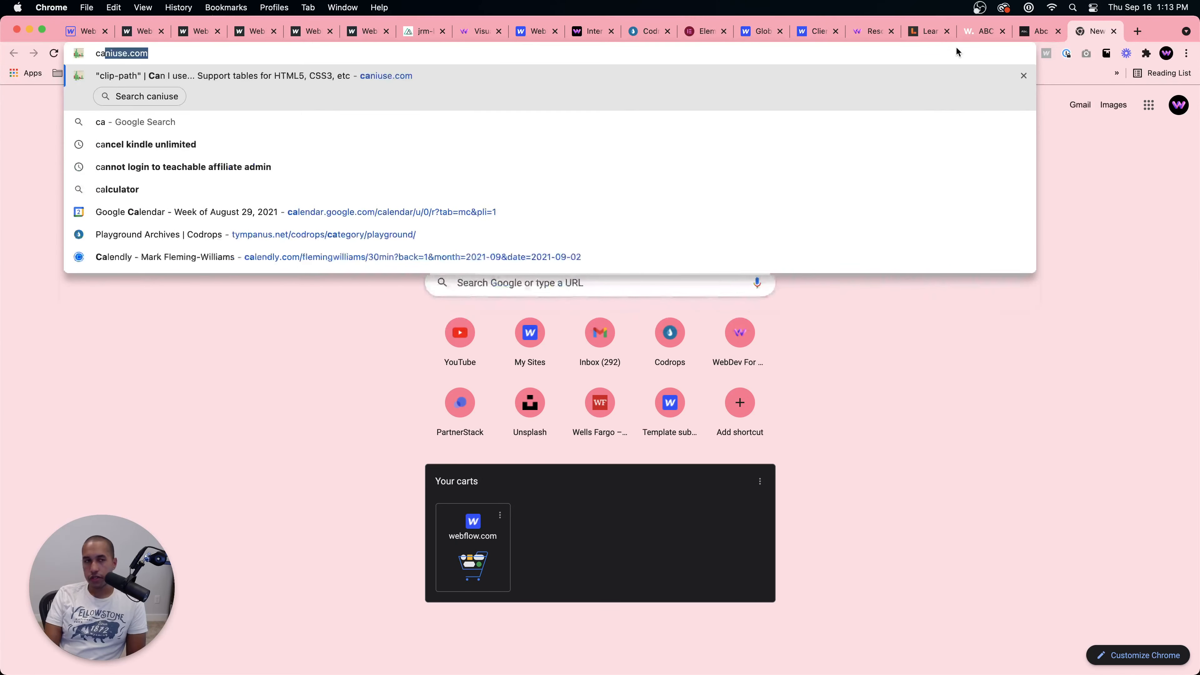
text(se study layout)
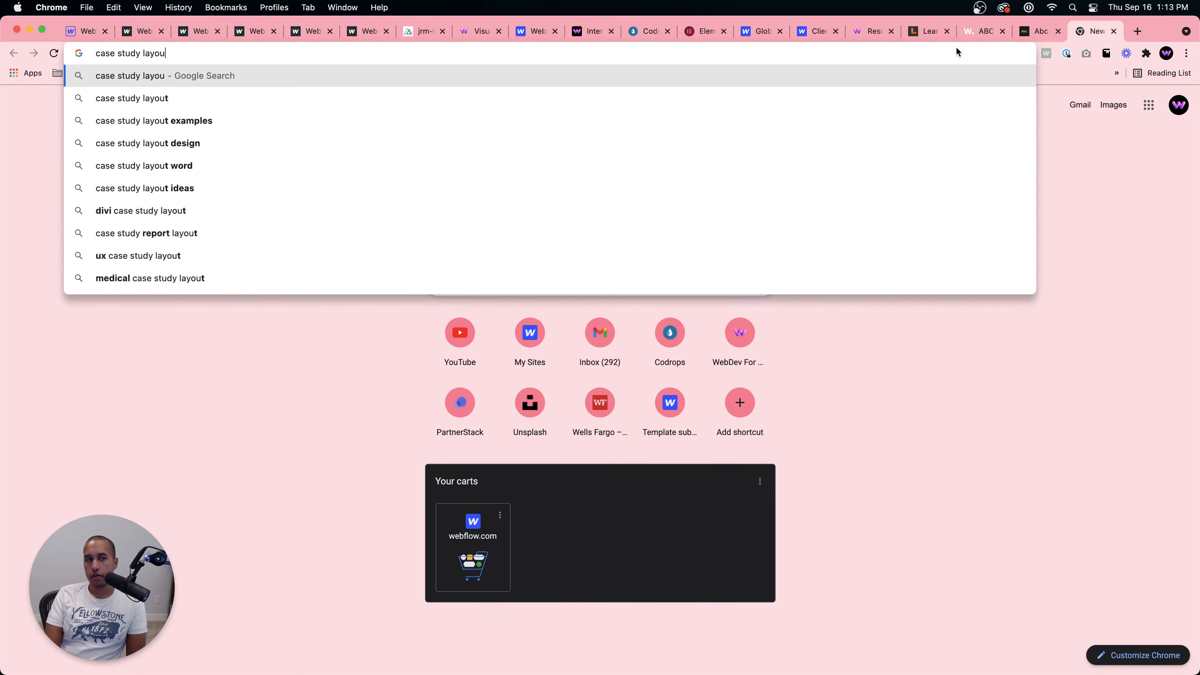
key(BackSpace)
key(BackSpace)
key(BackSpace)
key(BackSpace)
key(BackSpace)
key(BackSpace)
text(website layouts)
key(Return)
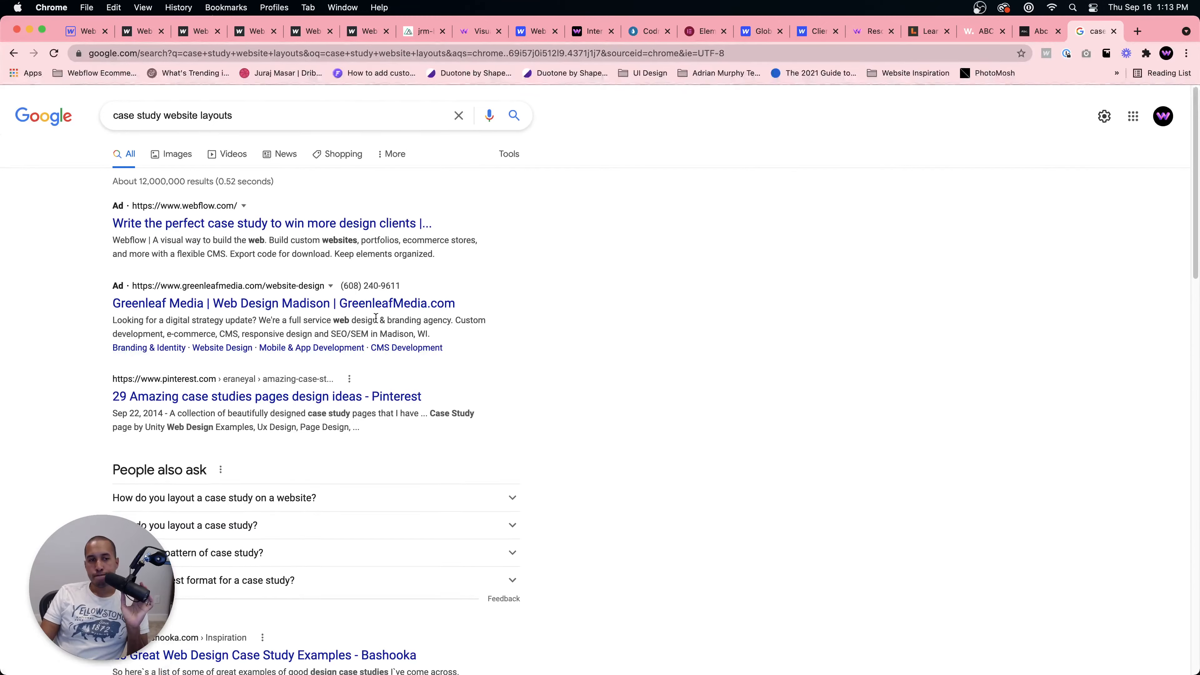
Step: Open the Pinterest amazing case studies pages collection, scroll through its pins, and return to the search results
scroll(350, 359, down, 1)
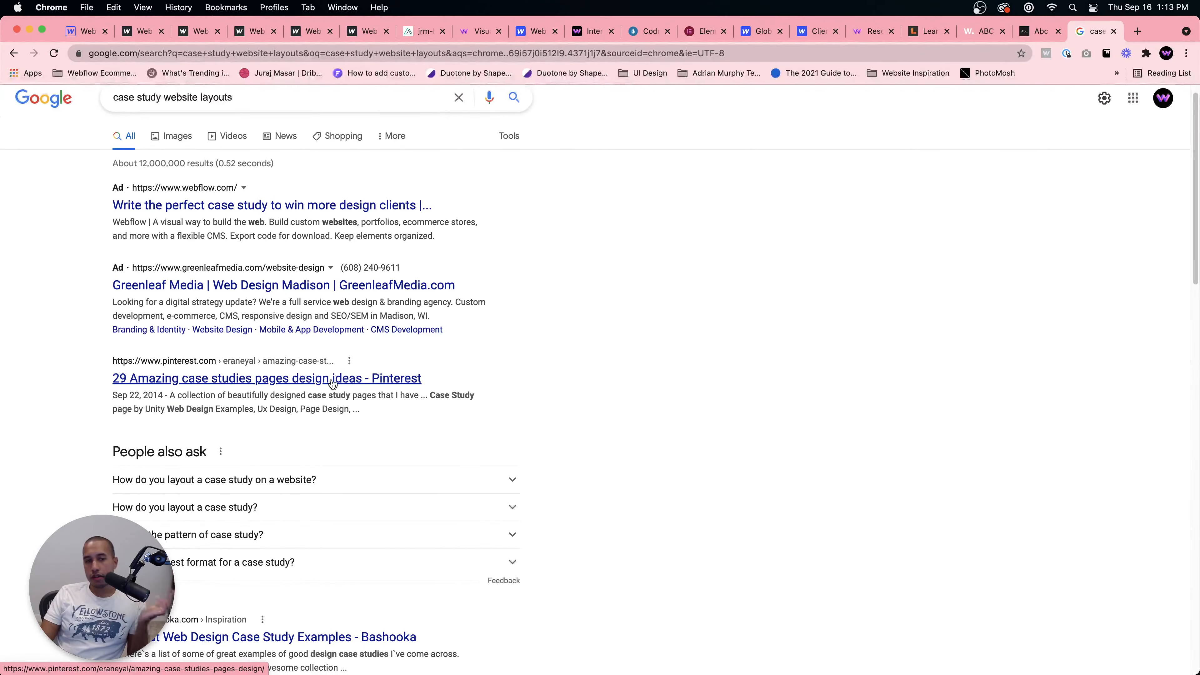
scroll(332, 384, down, 3)
click(291, 277)
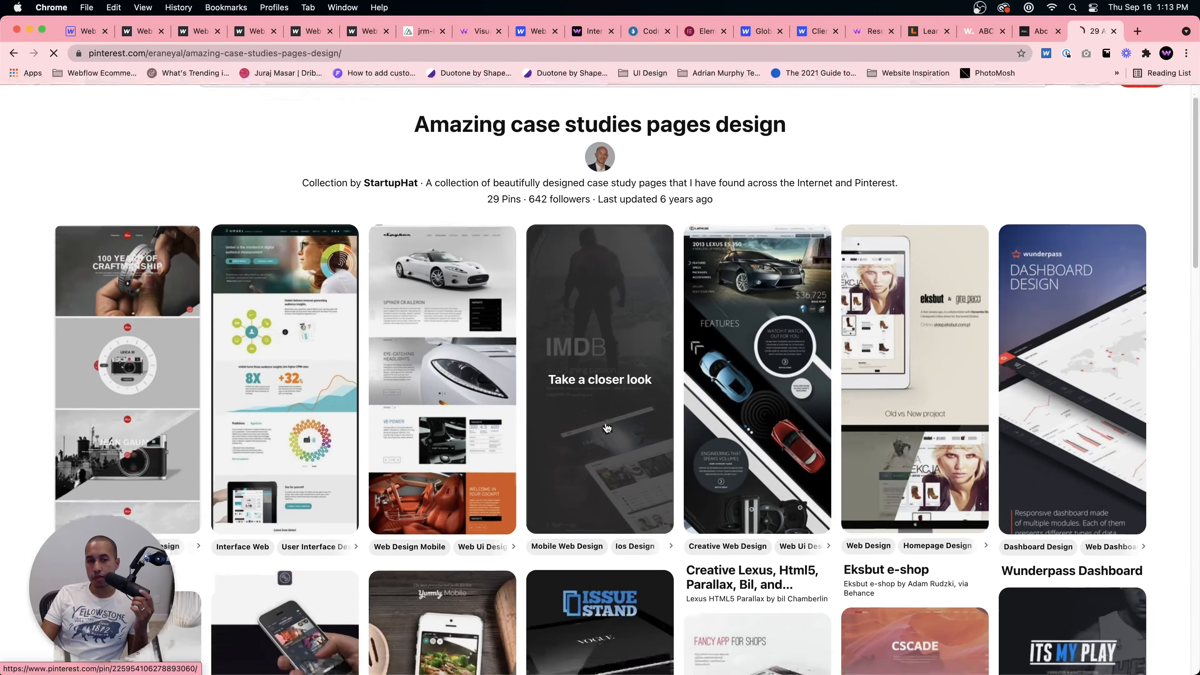
scroll(607, 427, down, 15)
scroll(607, 428, down, 9)
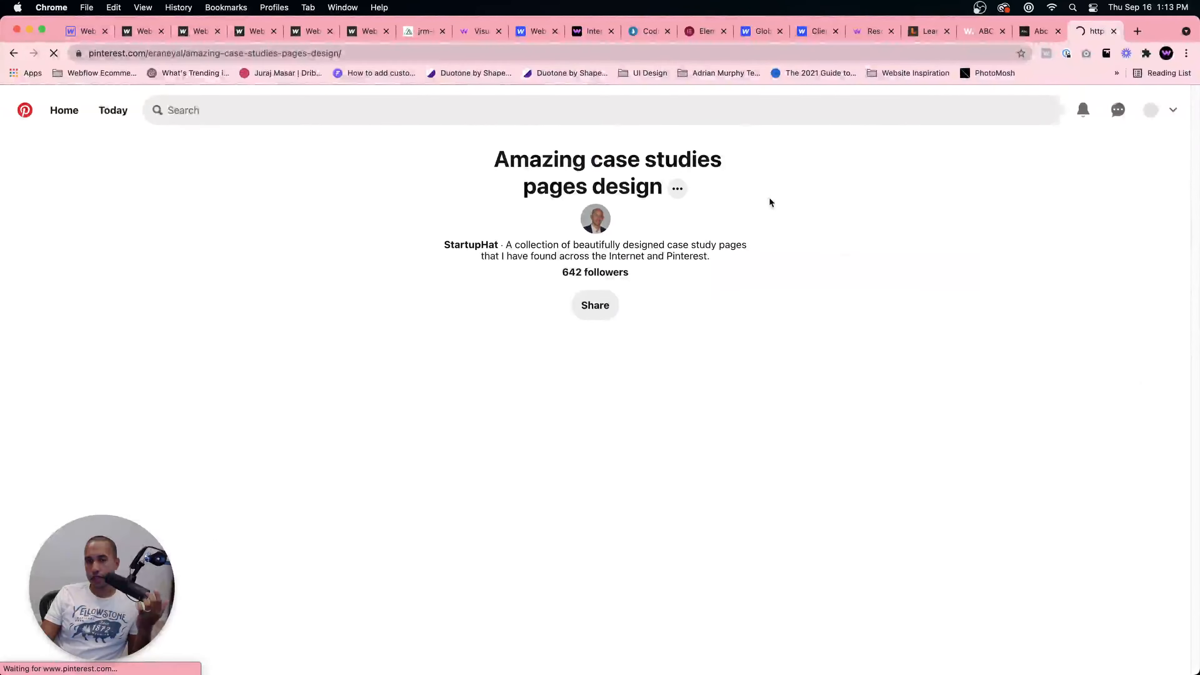
scroll(219, 225, down, 12)
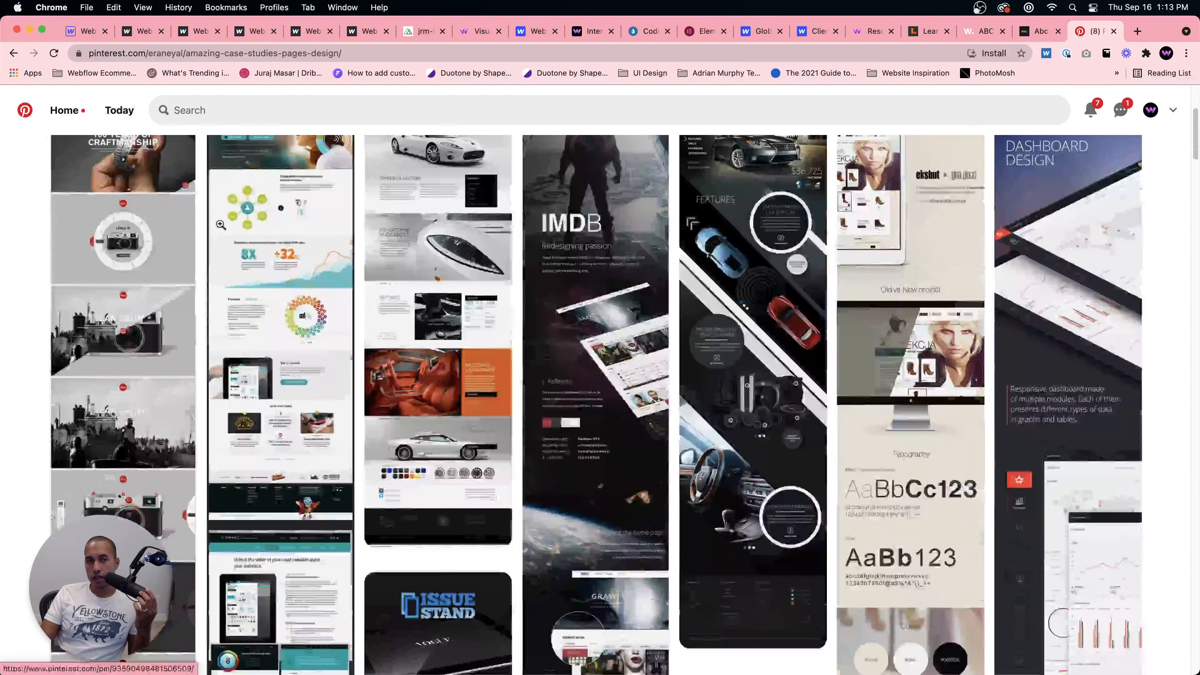
scroll(220, 222, down, 6)
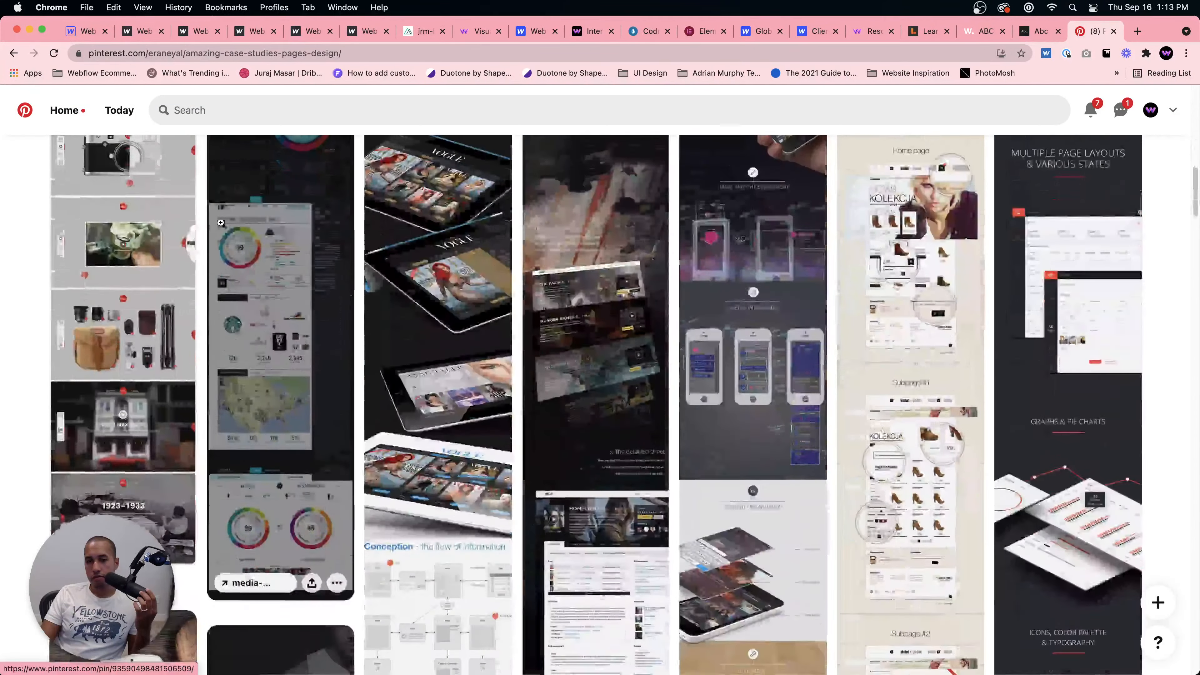
click(13, 52)
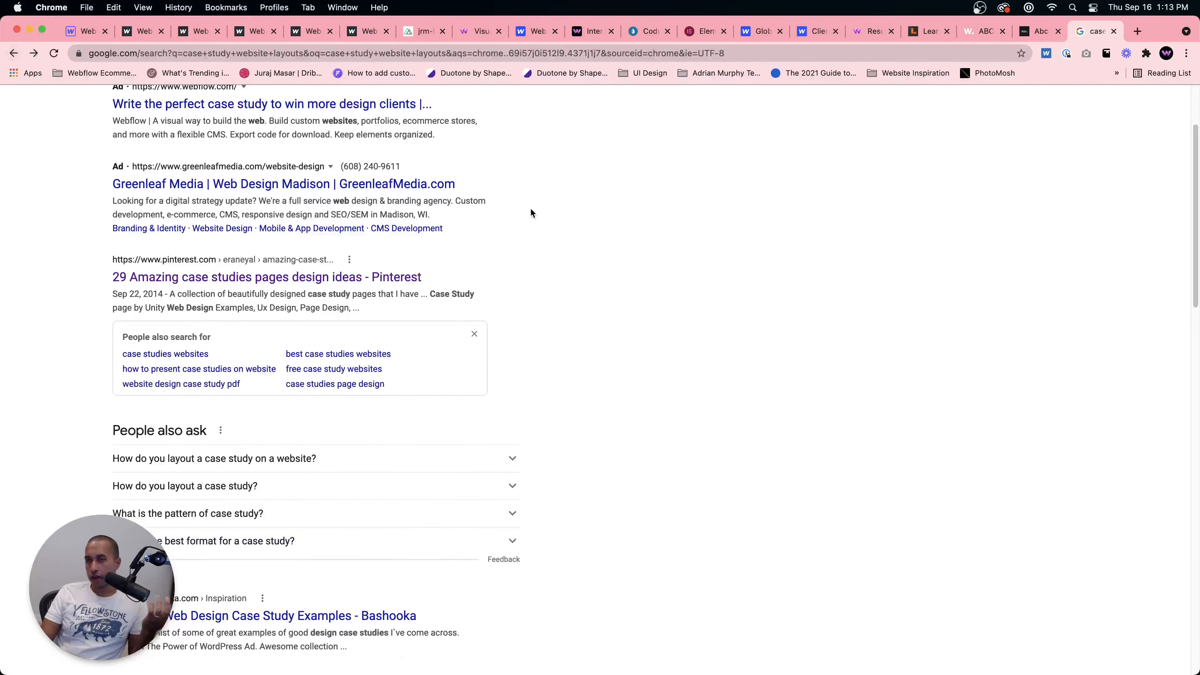
scroll(665, 229, down, 4)
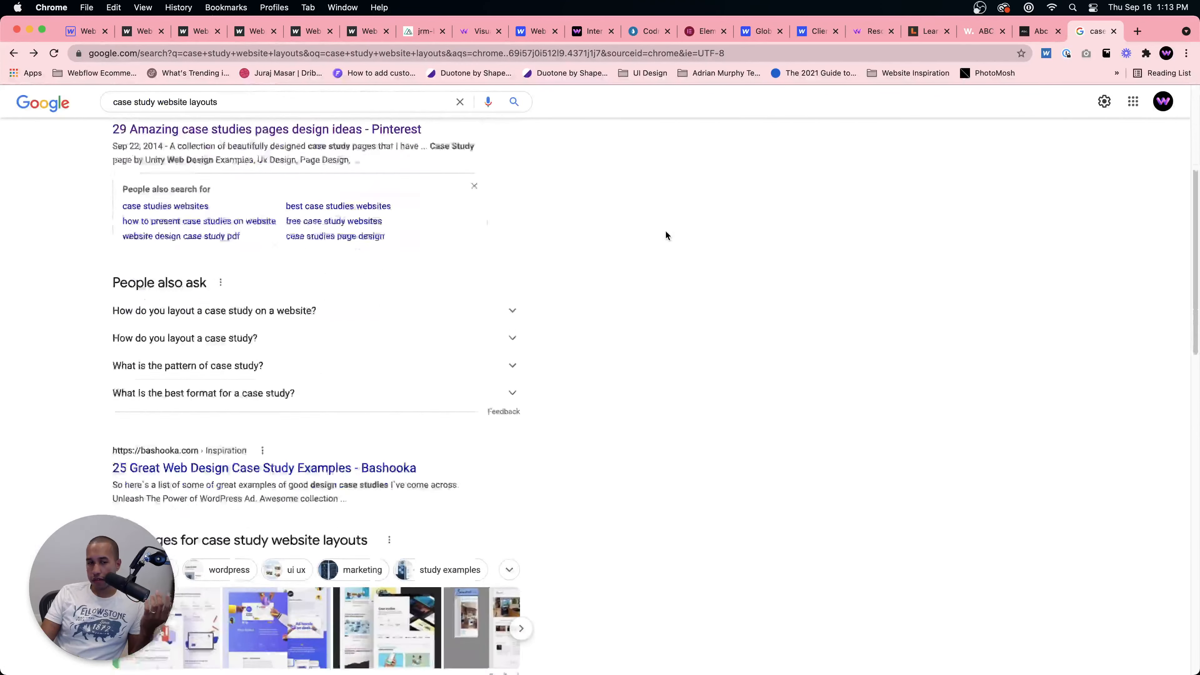
Step: In a new tab, search Google for webflow template marketplace and open Webflow's marketplace templates page
click(1137, 31)
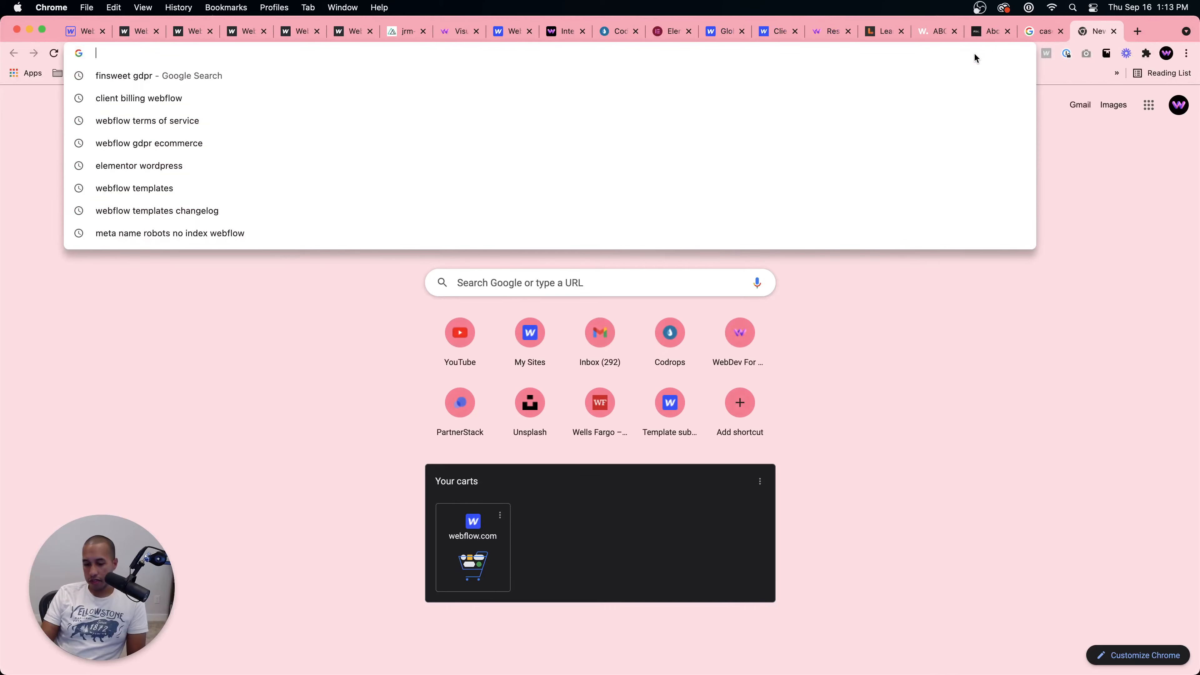
text(webflow template market)
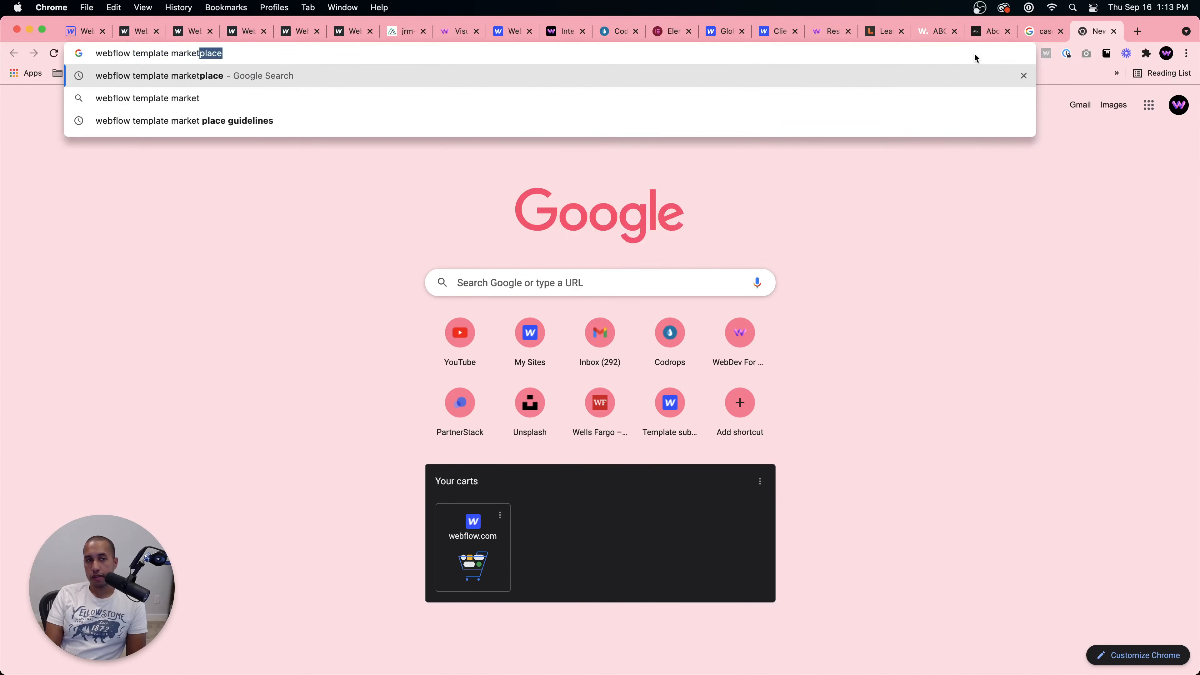
key(Return)
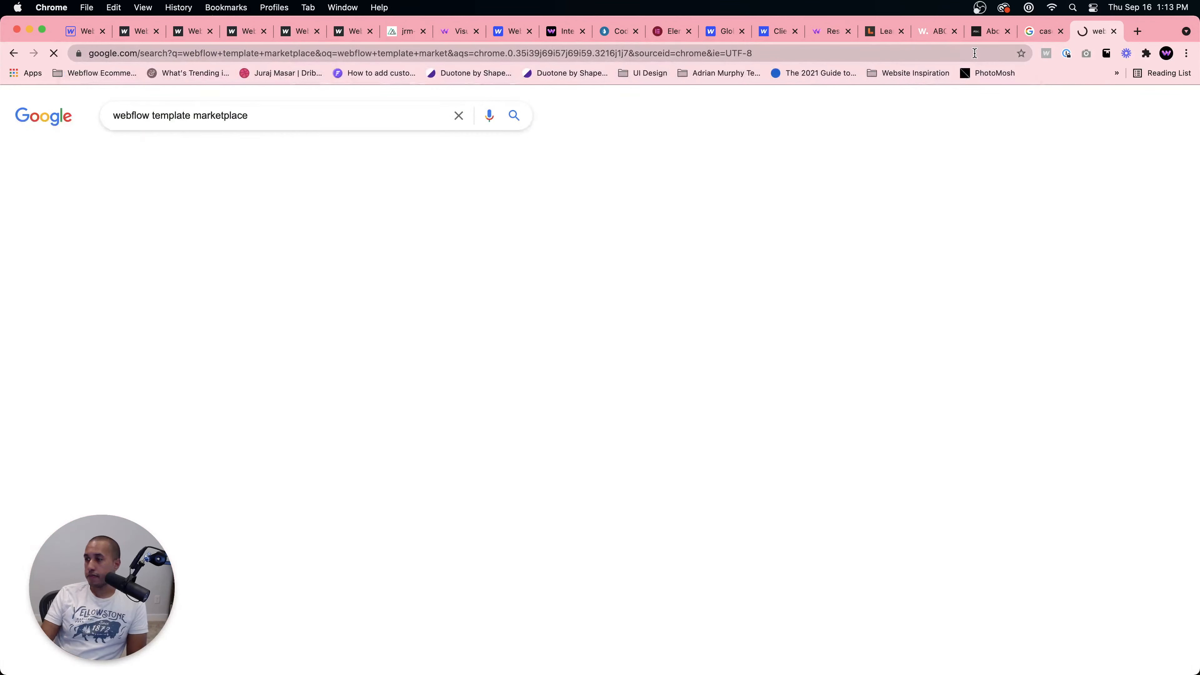
click(279, 227)
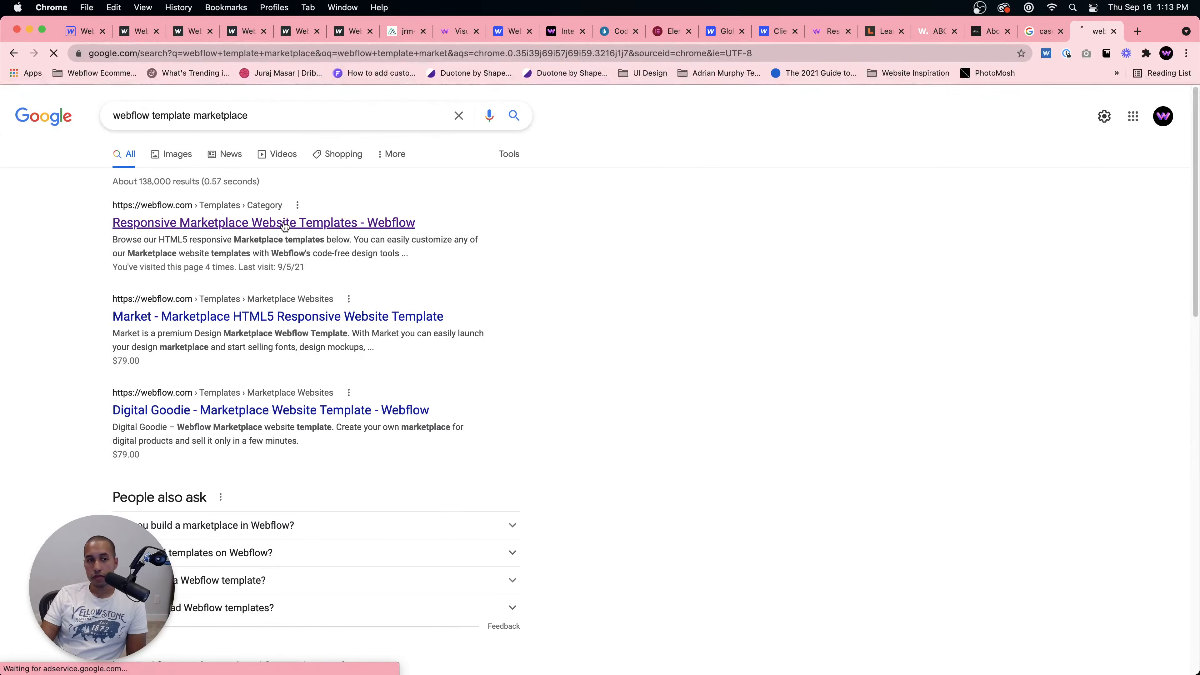
scroll(619, 383, down, 5)
scroll(619, 384, up, 5)
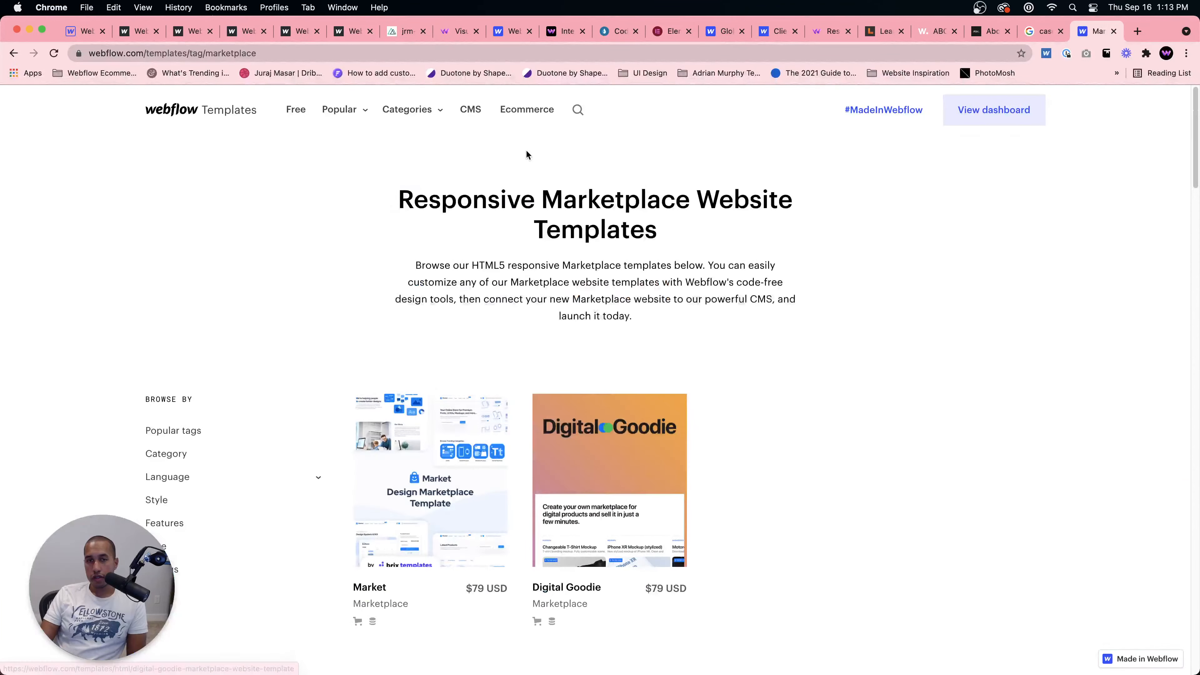
Step: Search the Webflow template library for case studies, scroll through the matching templates, and go back
click(578, 109)
text(case st)
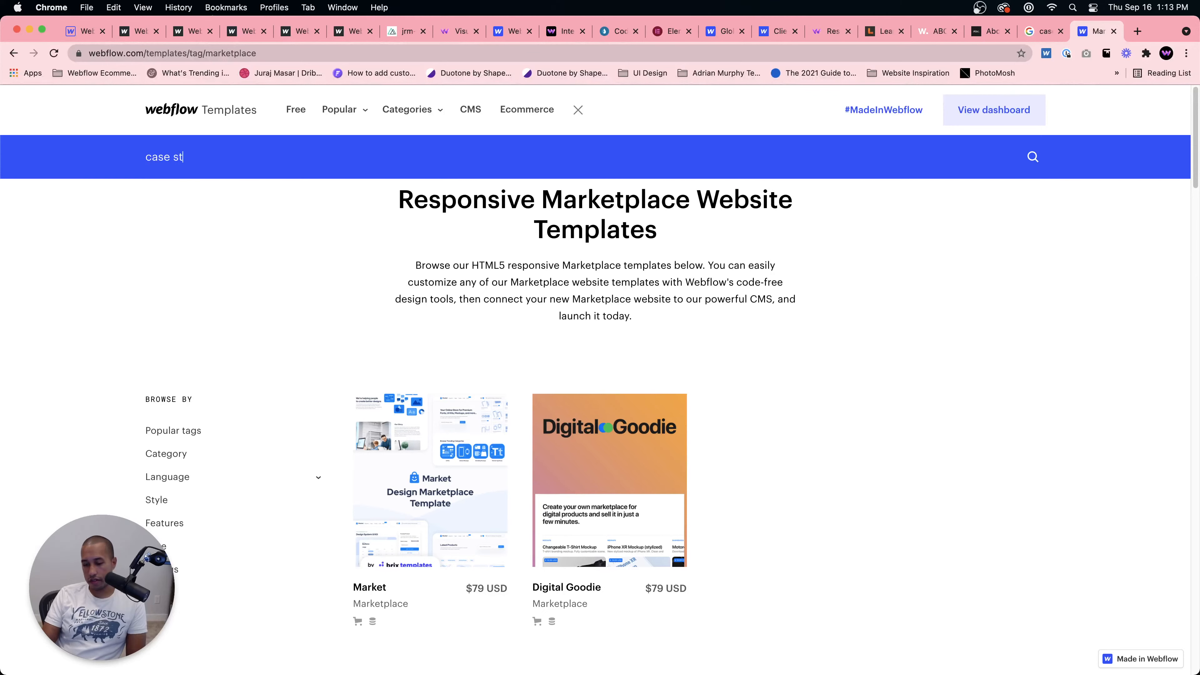
text(udies)
key(Return)
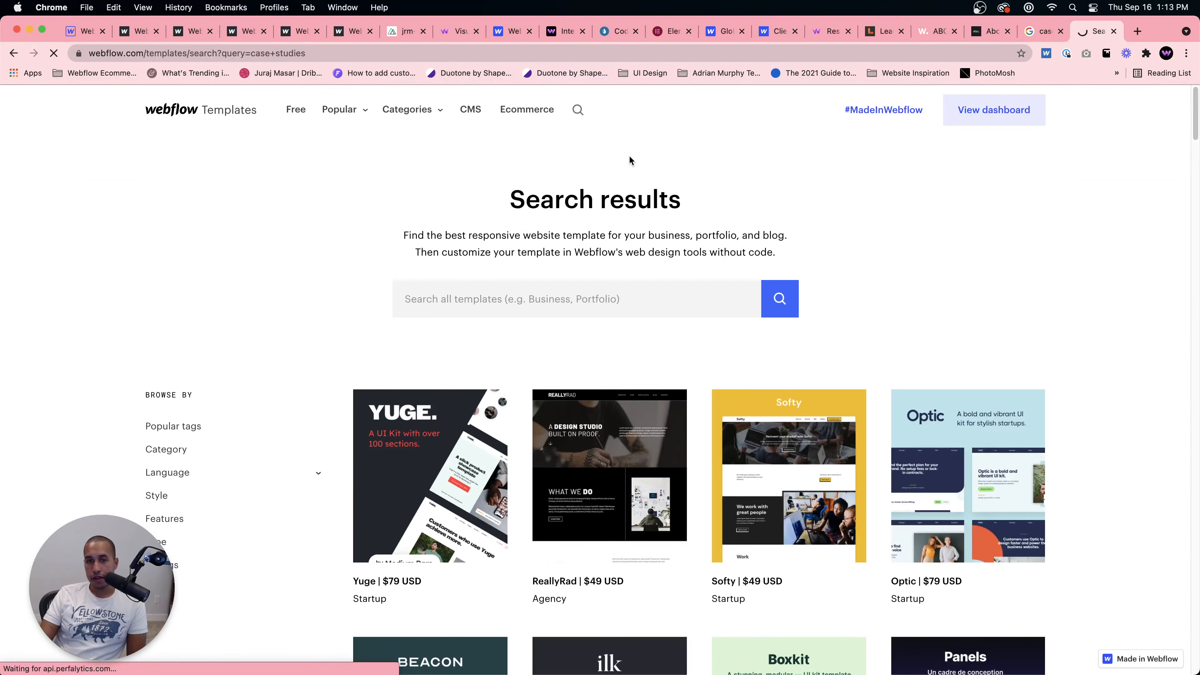
scroll(702, 324, down, 3)
scroll(703, 322, up, 3)
scroll(704, 321, down, 3)
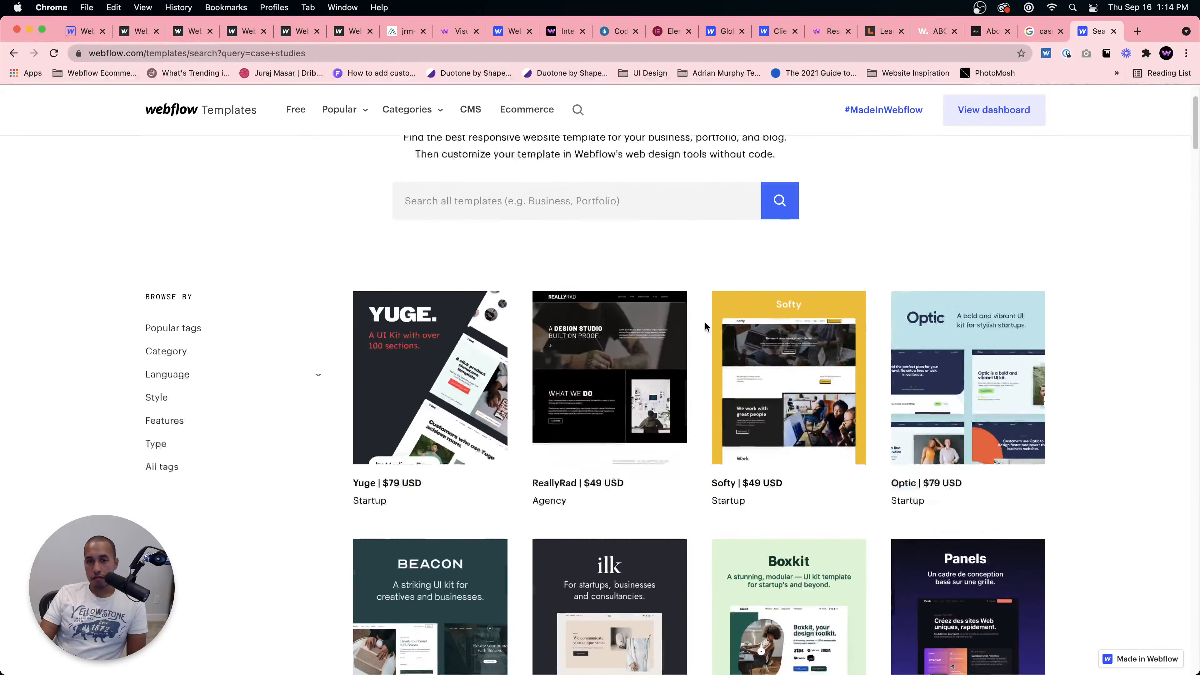
scroll(706, 321, down, 3)
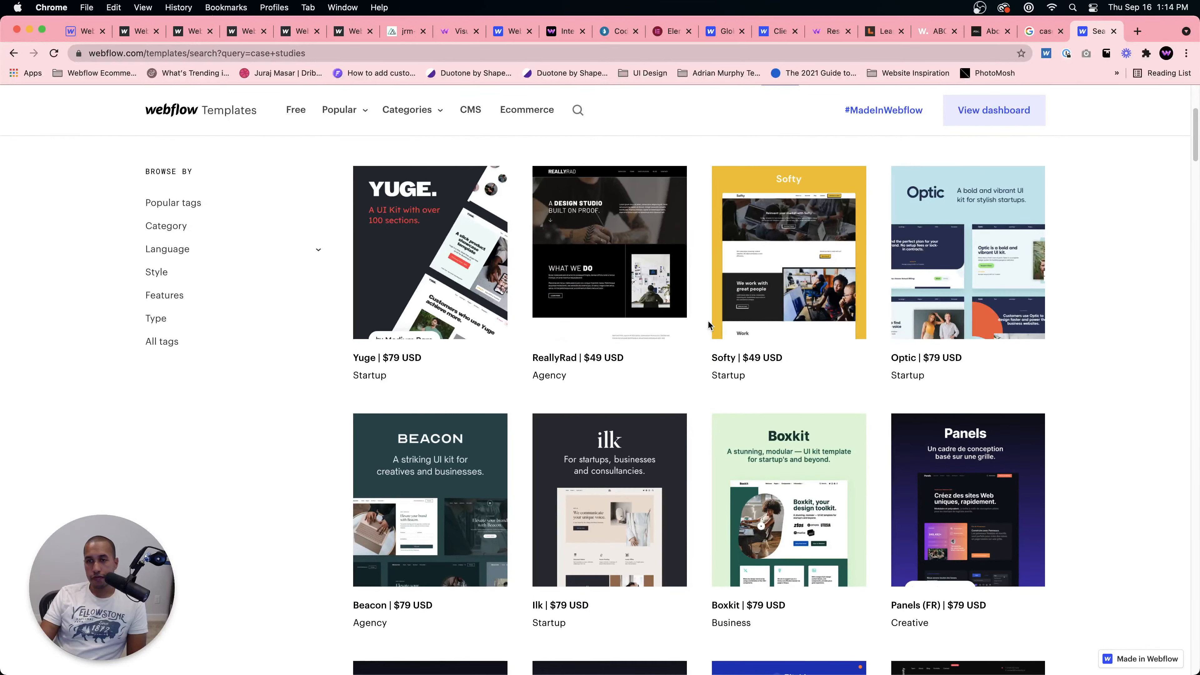
scroll(708, 320, down, 3)
scroll(708, 323, up, 1)
scroll(711, 322, down, 10)
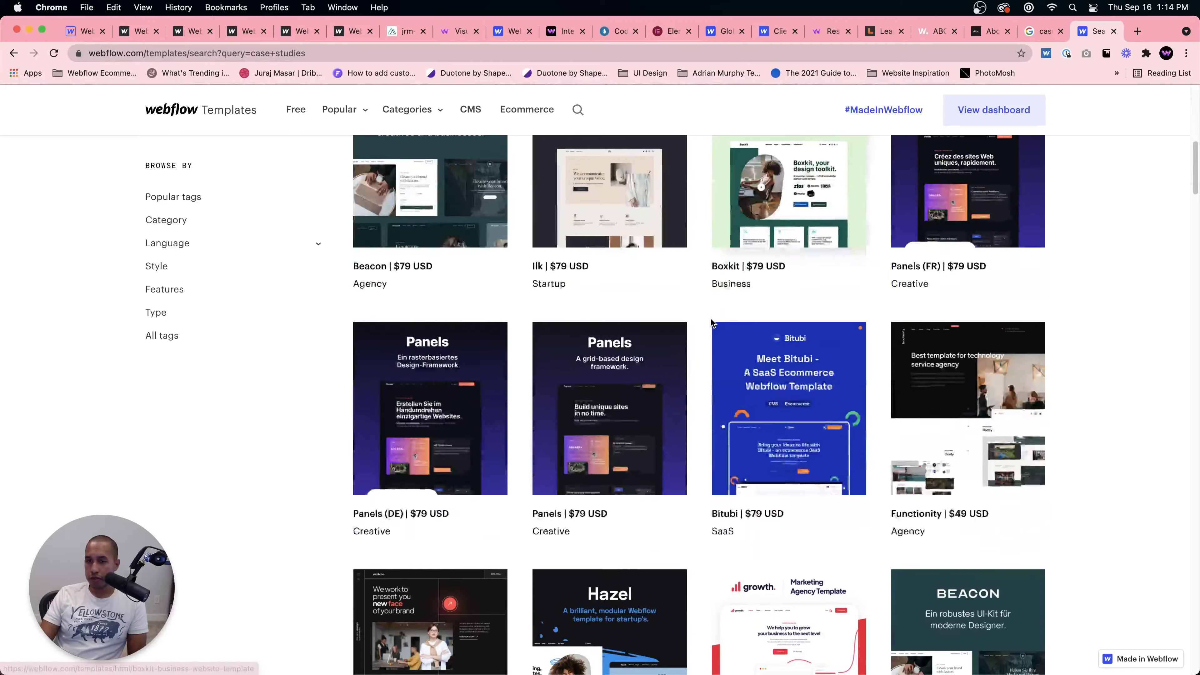
scroll(710, 320, down, 20)
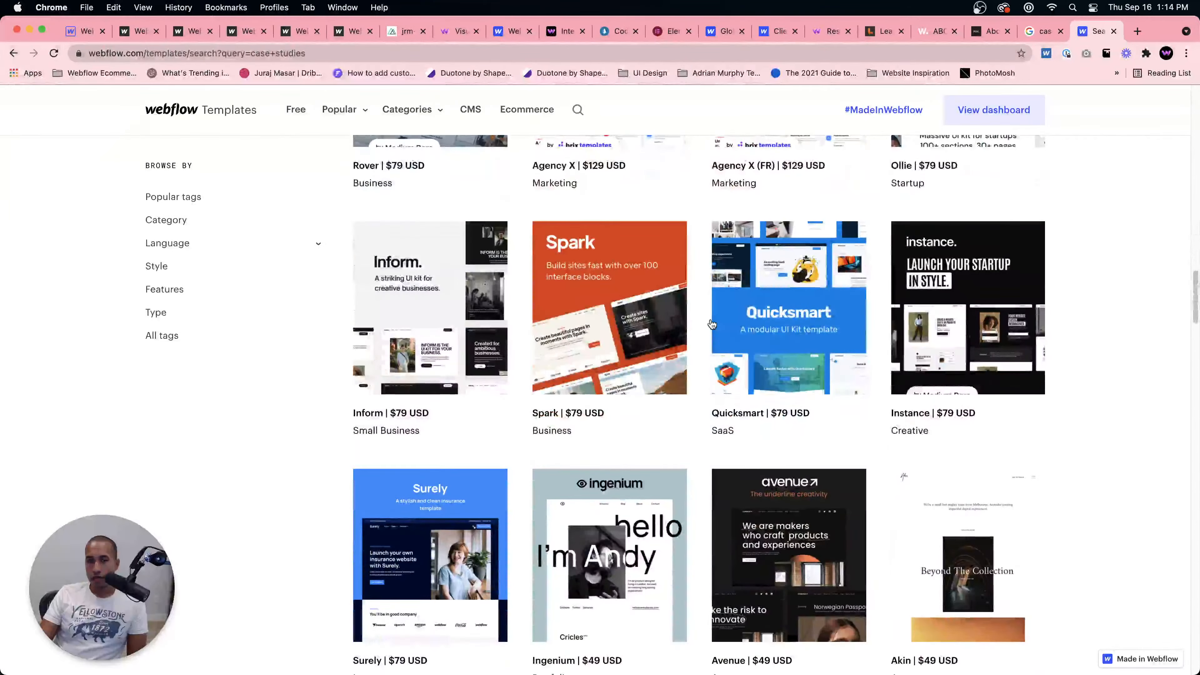
scroll(711, 322, down, 10)
click(13, 53)
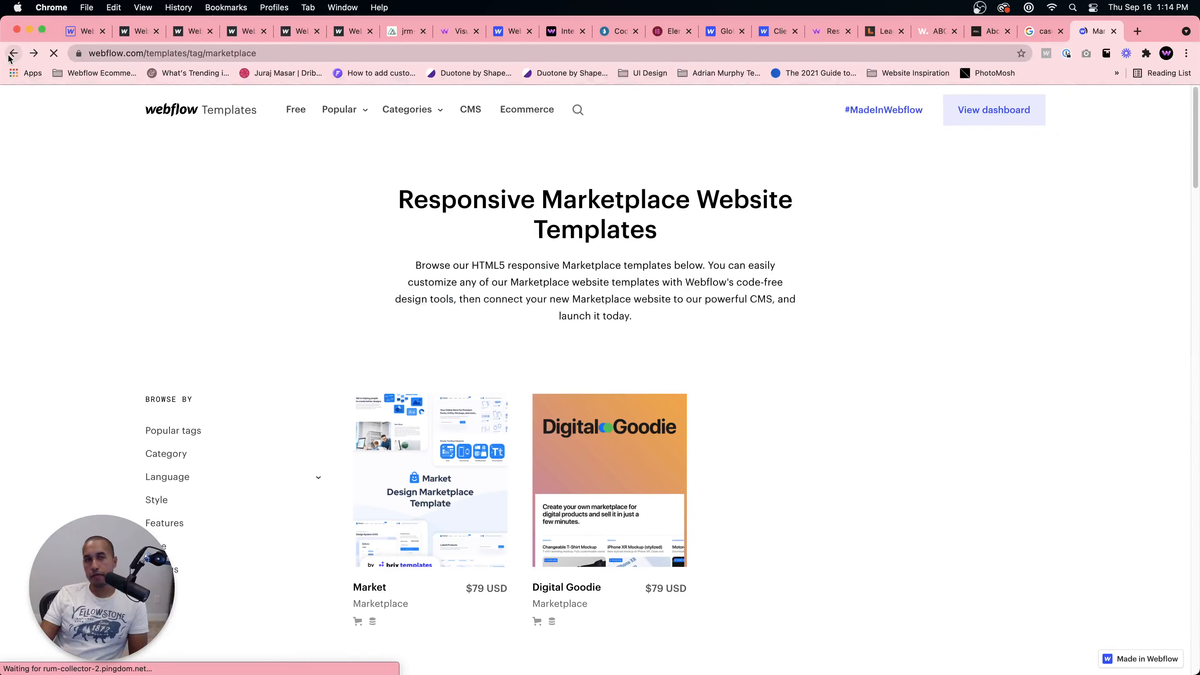
Step: Open awwwards.com and search its inspiration for case studies
click(807, 48)
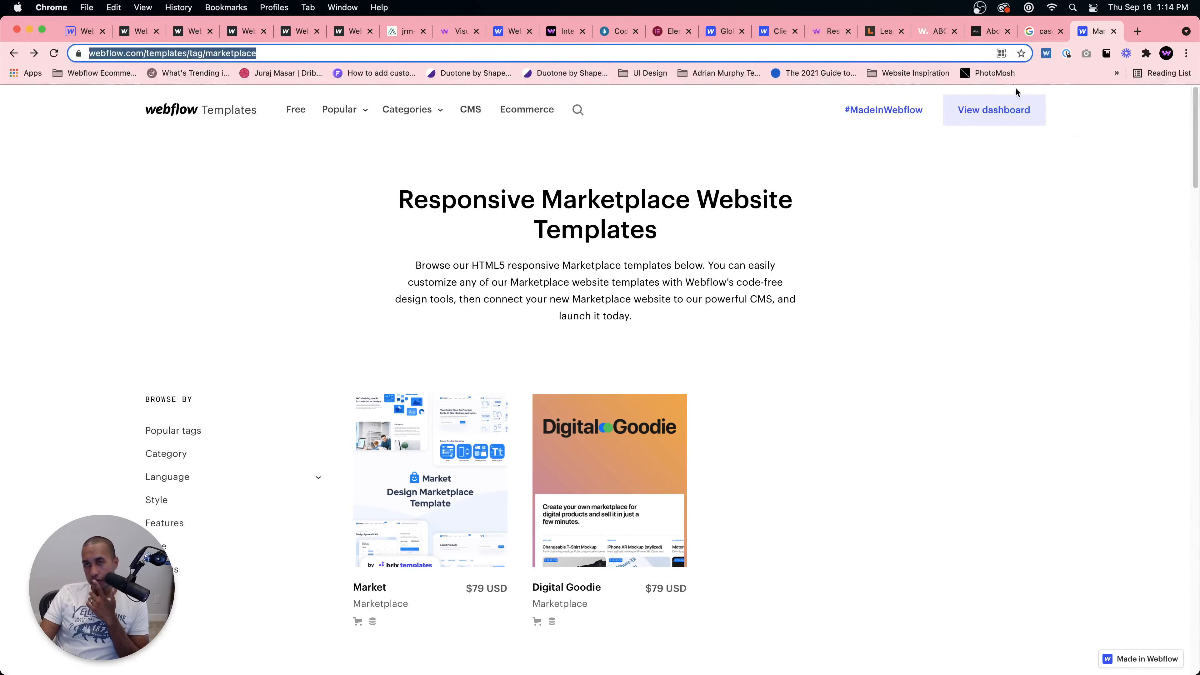
text(awww)
key(Return)
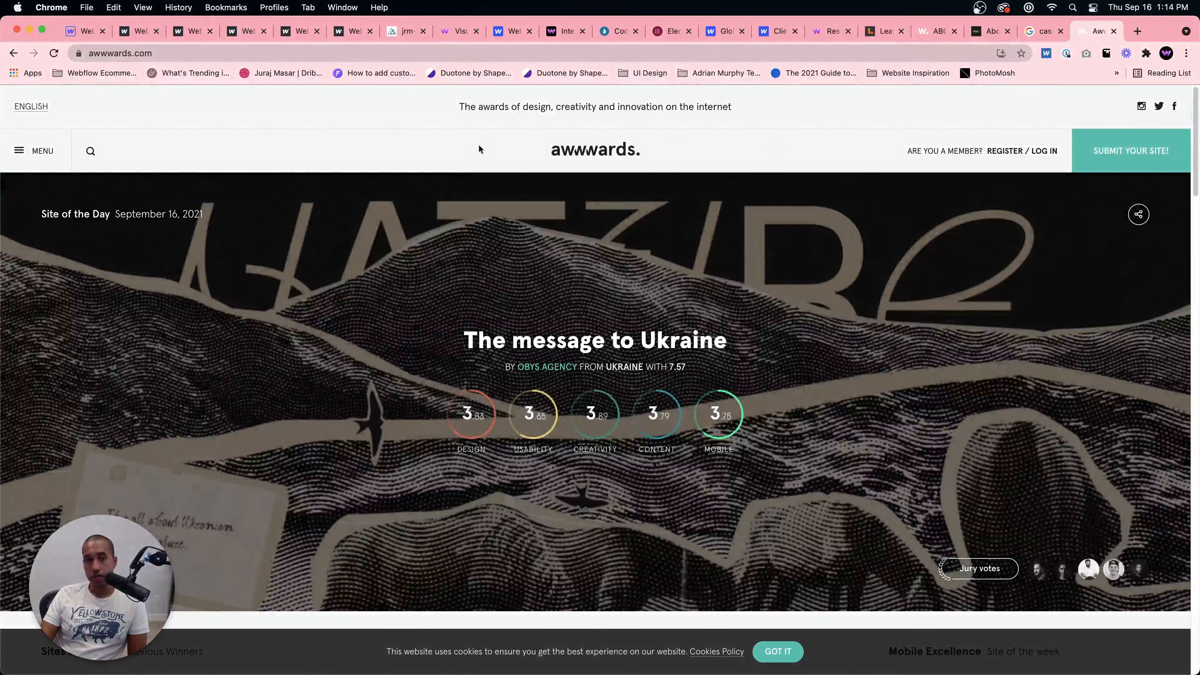
click(88, 151)
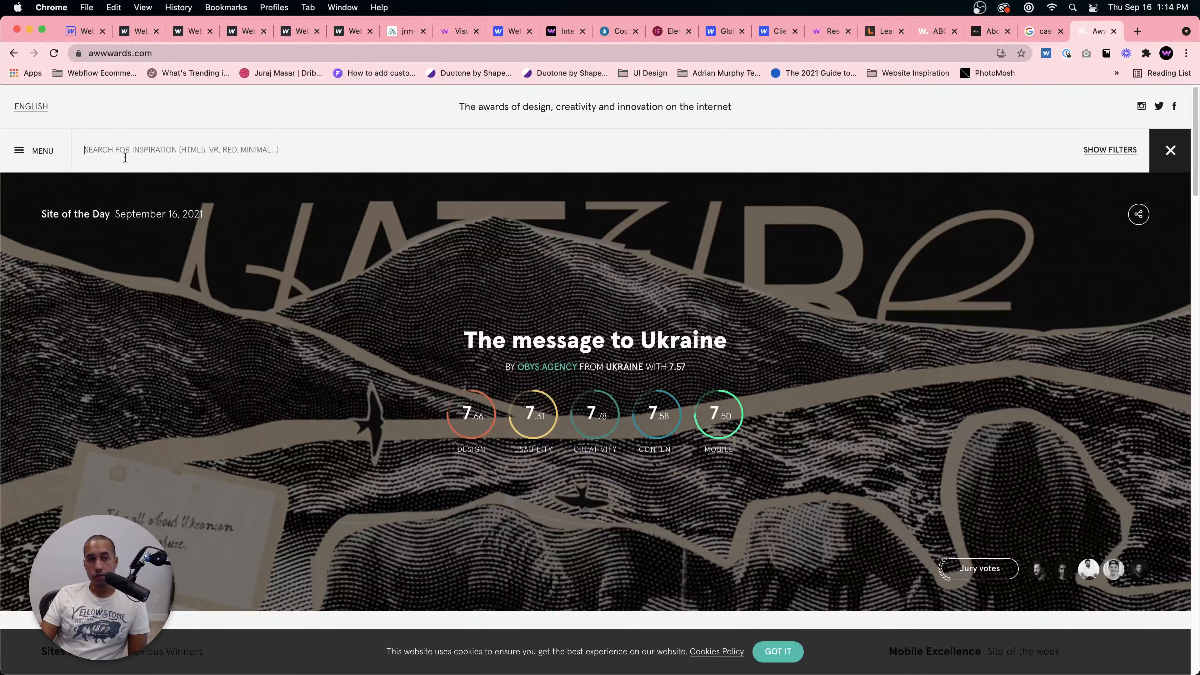
text(case studies)
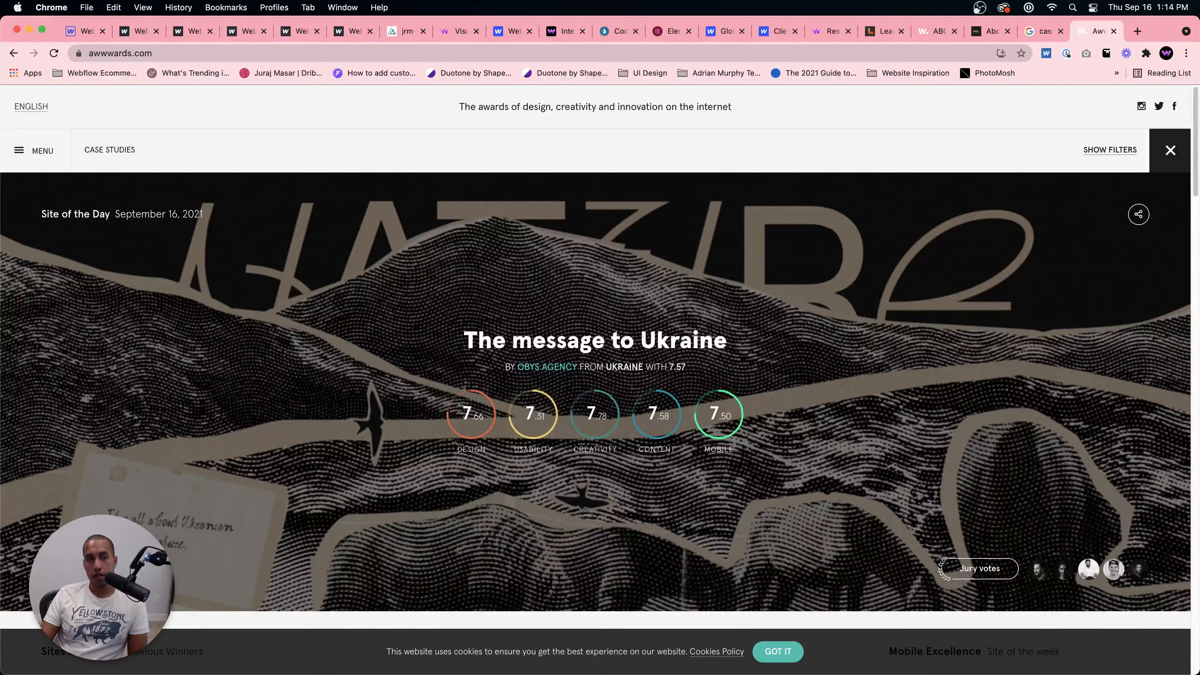
key(Return)
Step: Scroll through the Awwwards case studies results for websites, elements, articles, jobs and users
scroll(571, 298, down, 3)
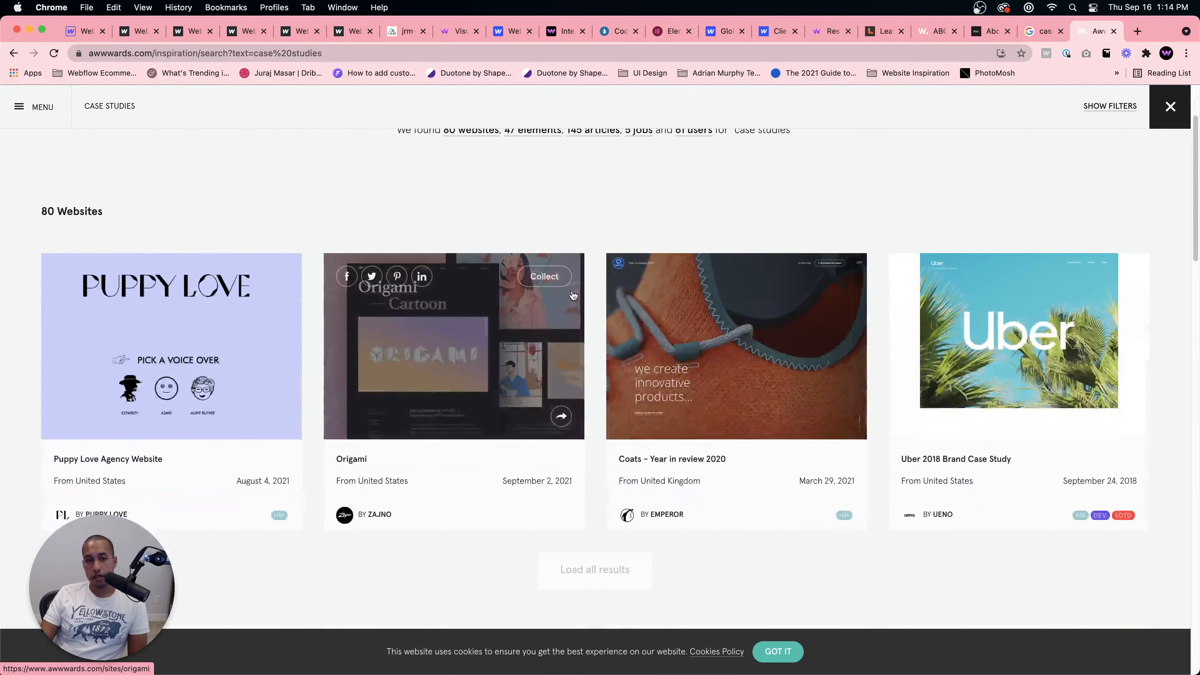
scroll(588, 545, down, 3)
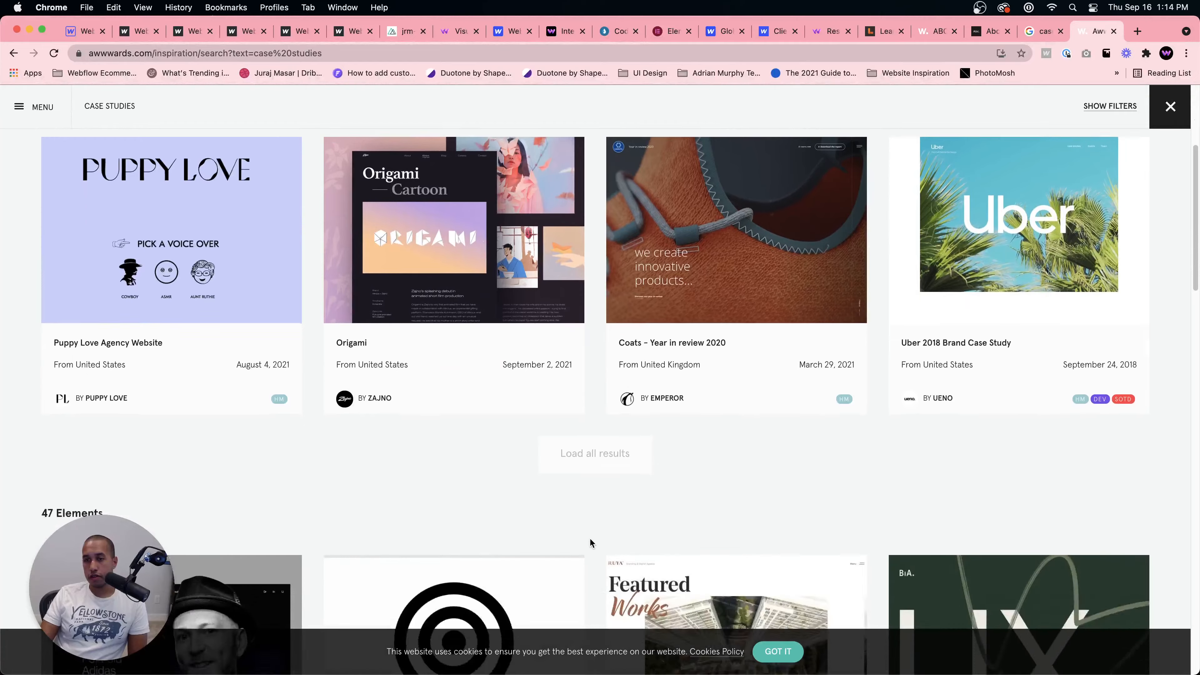
scroll(591, 535, down, 10)
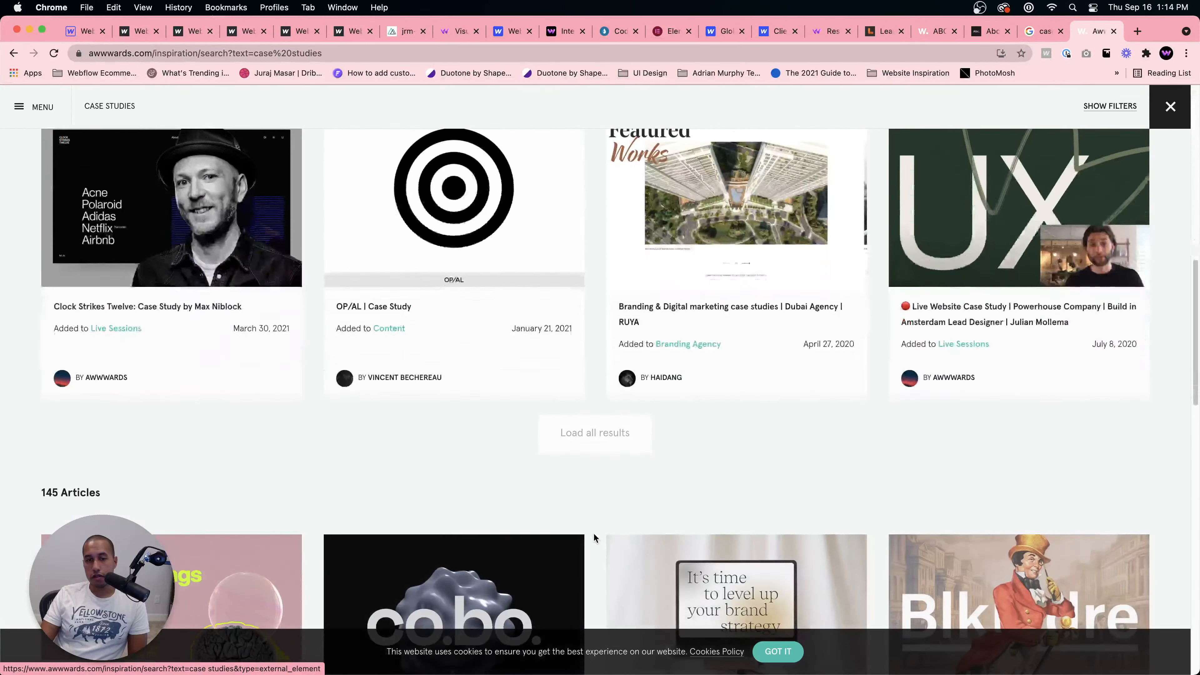
scroll(594, 533, down, 5)
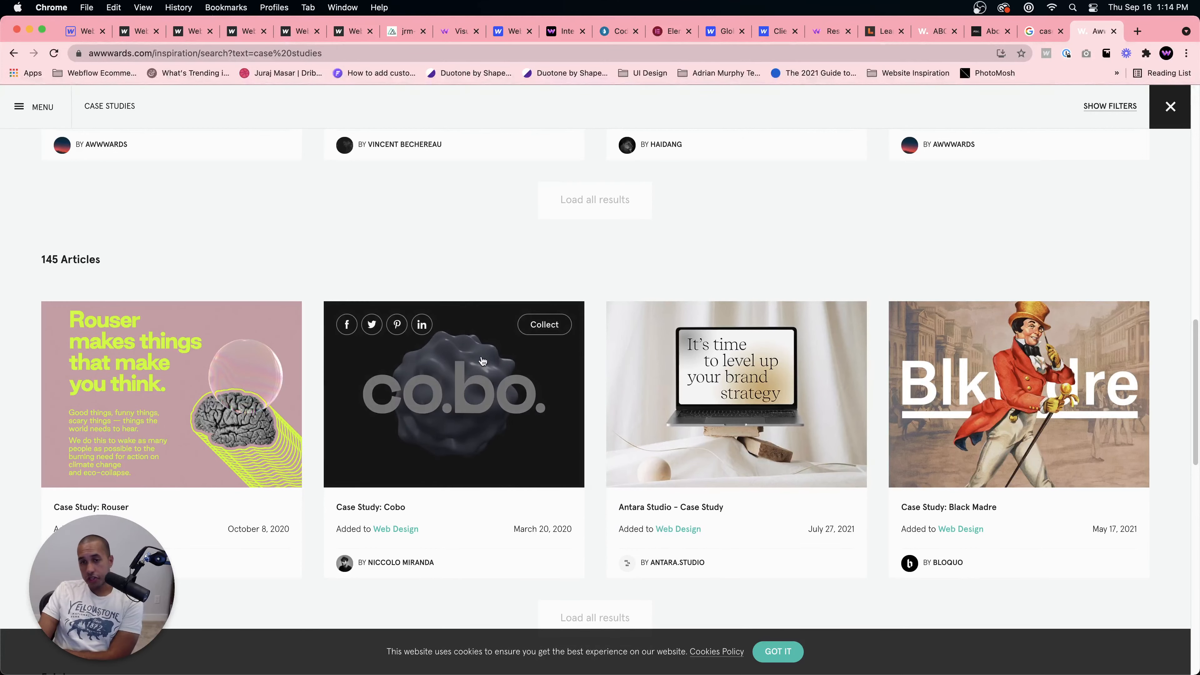
scroll(504, 339, down, 12)
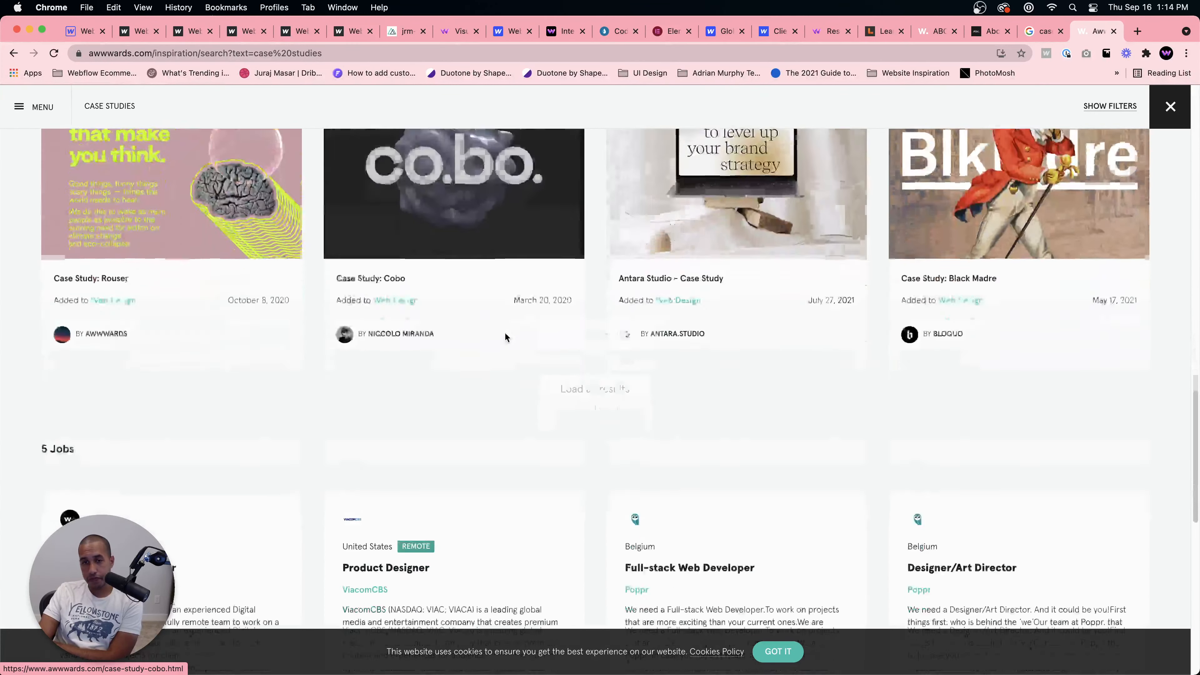
scroll(505, 336, down, 13)
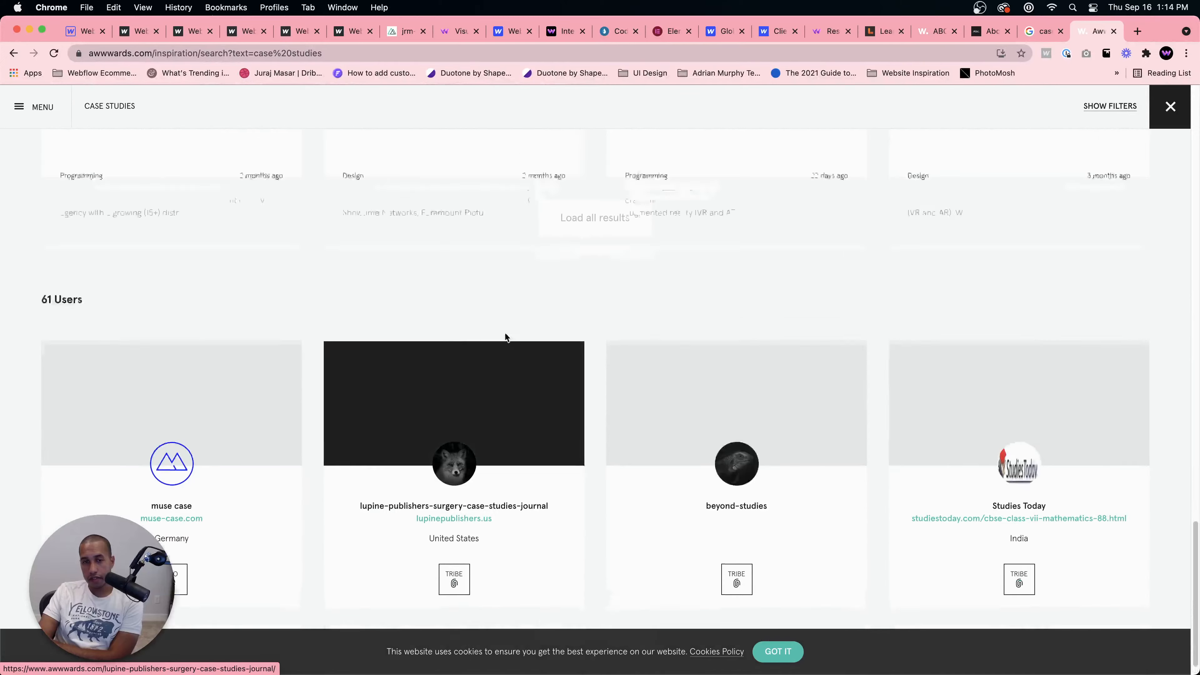
scroll(506, 335, down, 15)
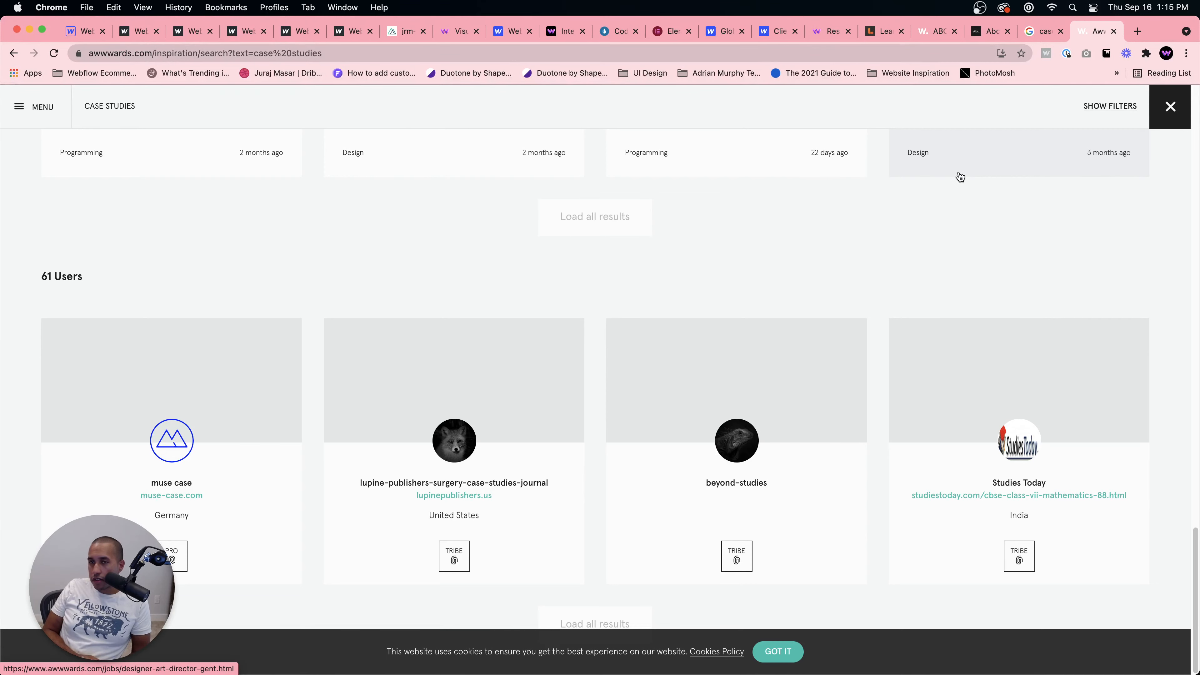
Step: Switch to the Learn UI Design tab and scroll through the course homepage
click(884, 32)
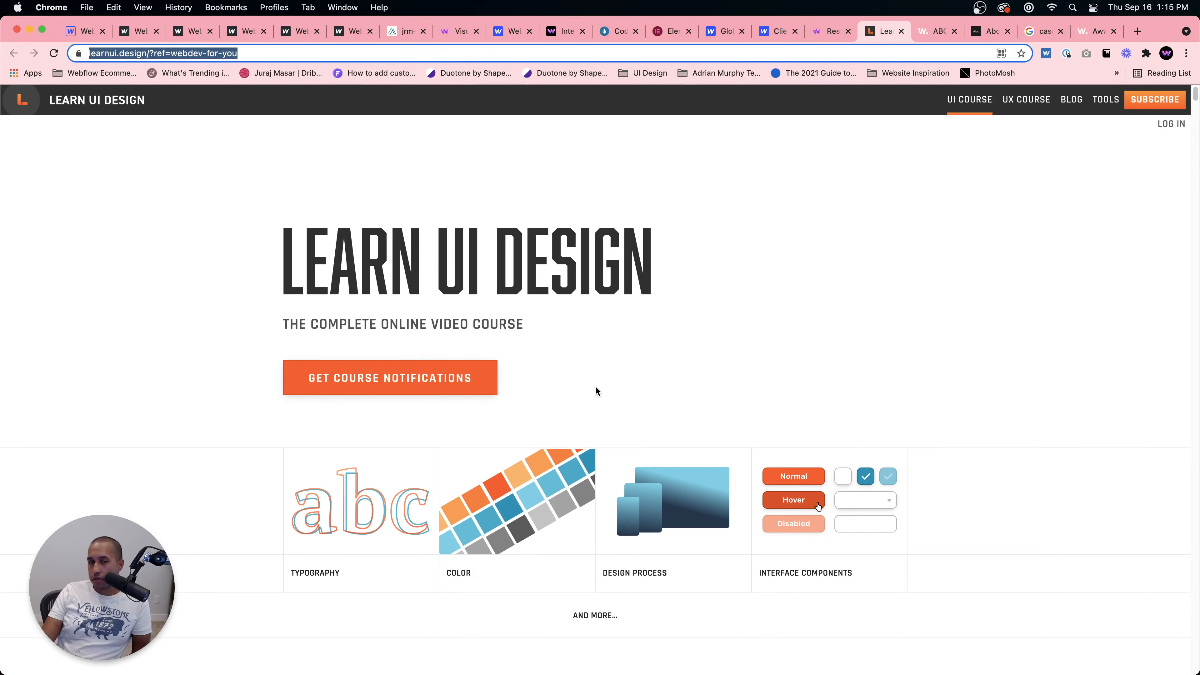
scroll(596, 391, down, 5)
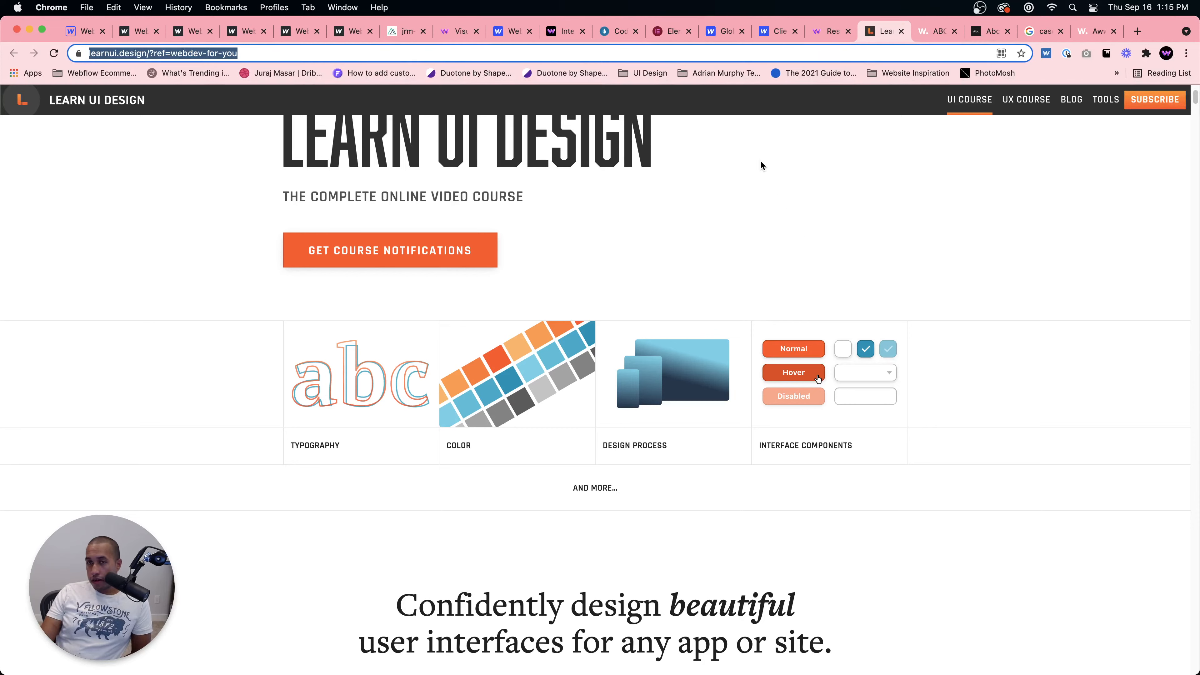
scroll(761, 179, up, 3)
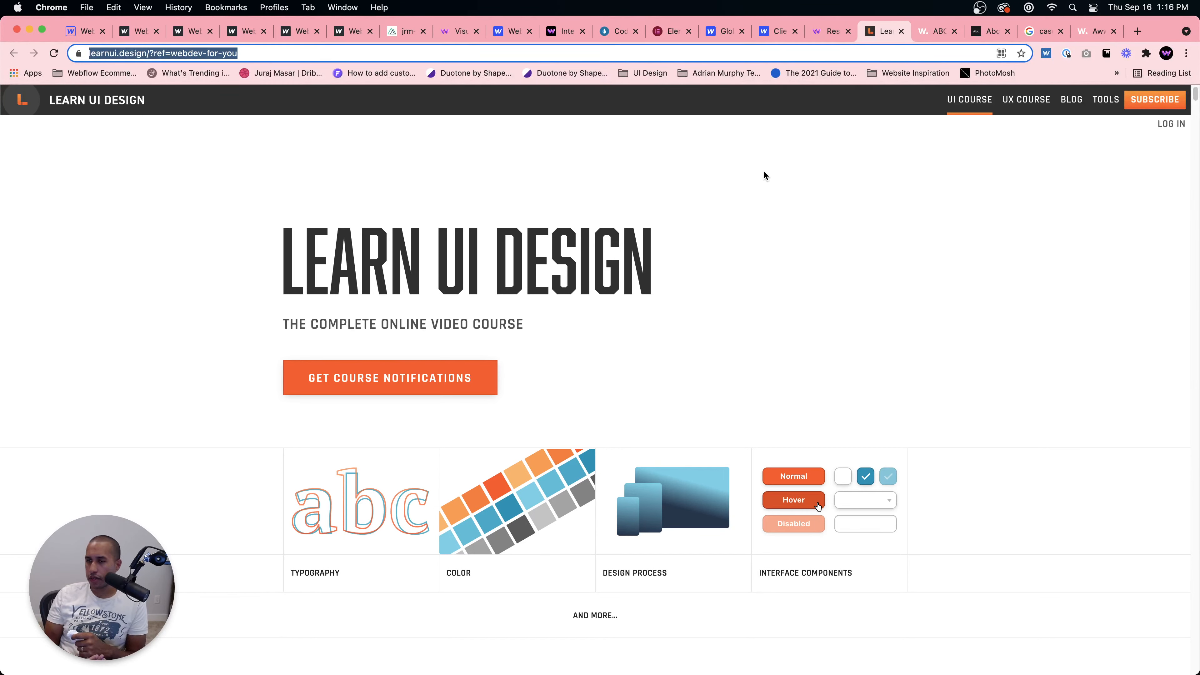
Step: Return to the published Enter button page, then the Webflow Designer, and select the Inner Circle element
click(137, 31)
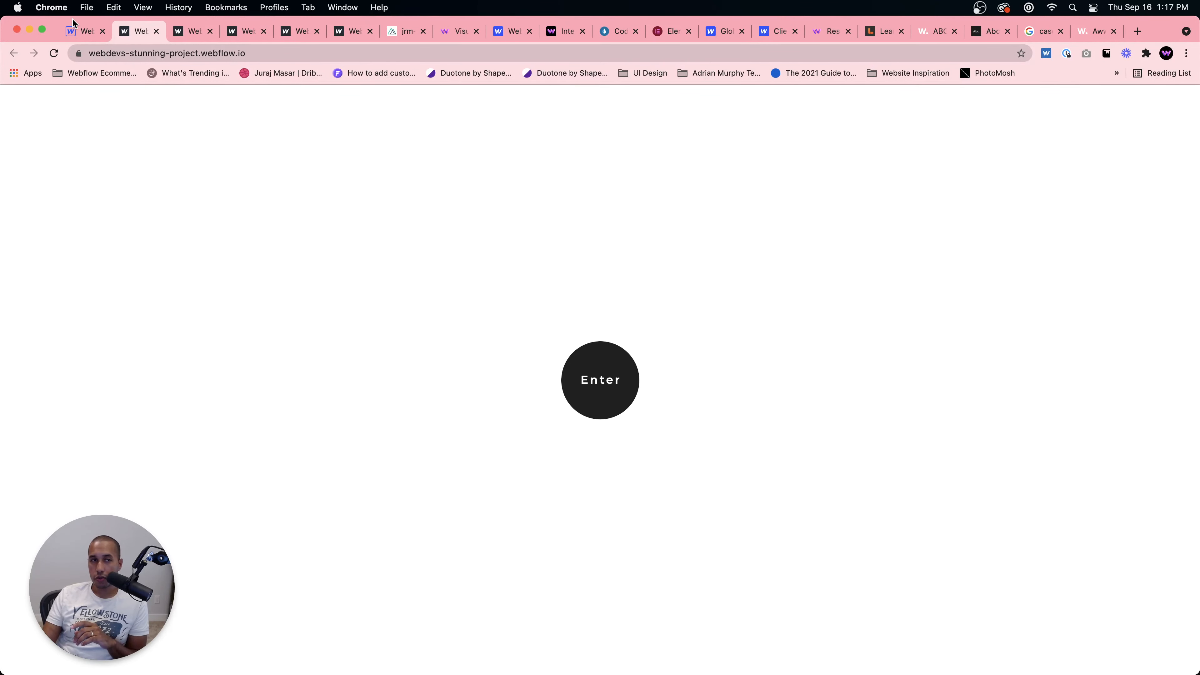
click(75, 30)
click(611, 364)
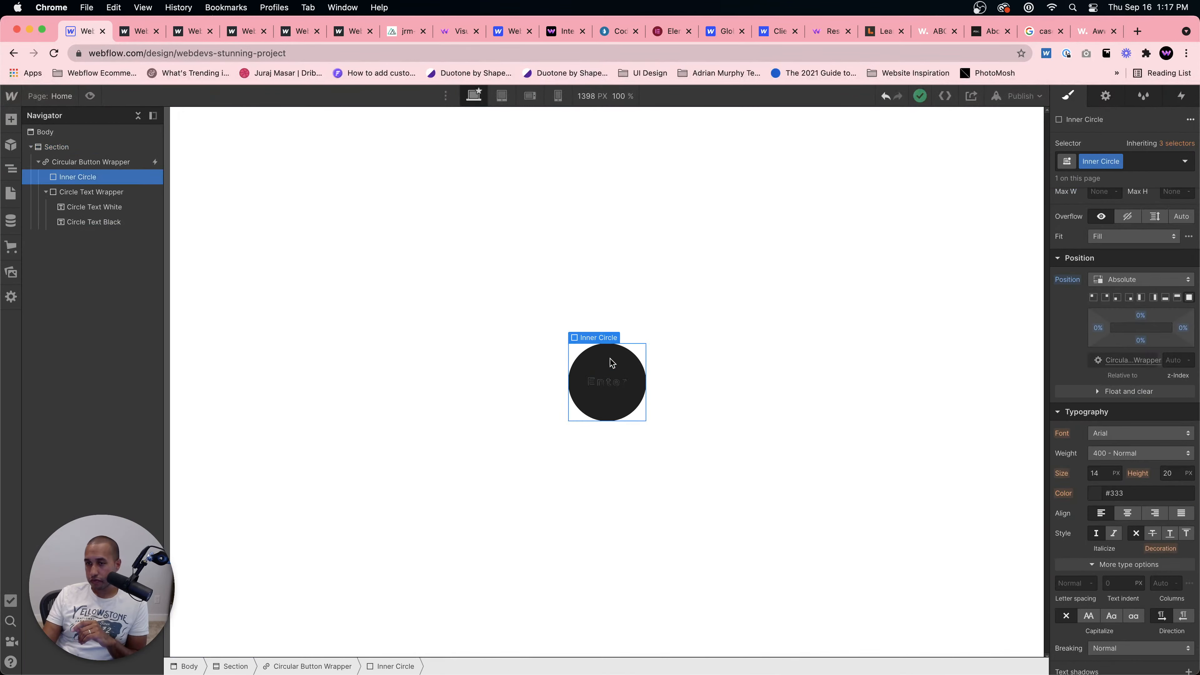
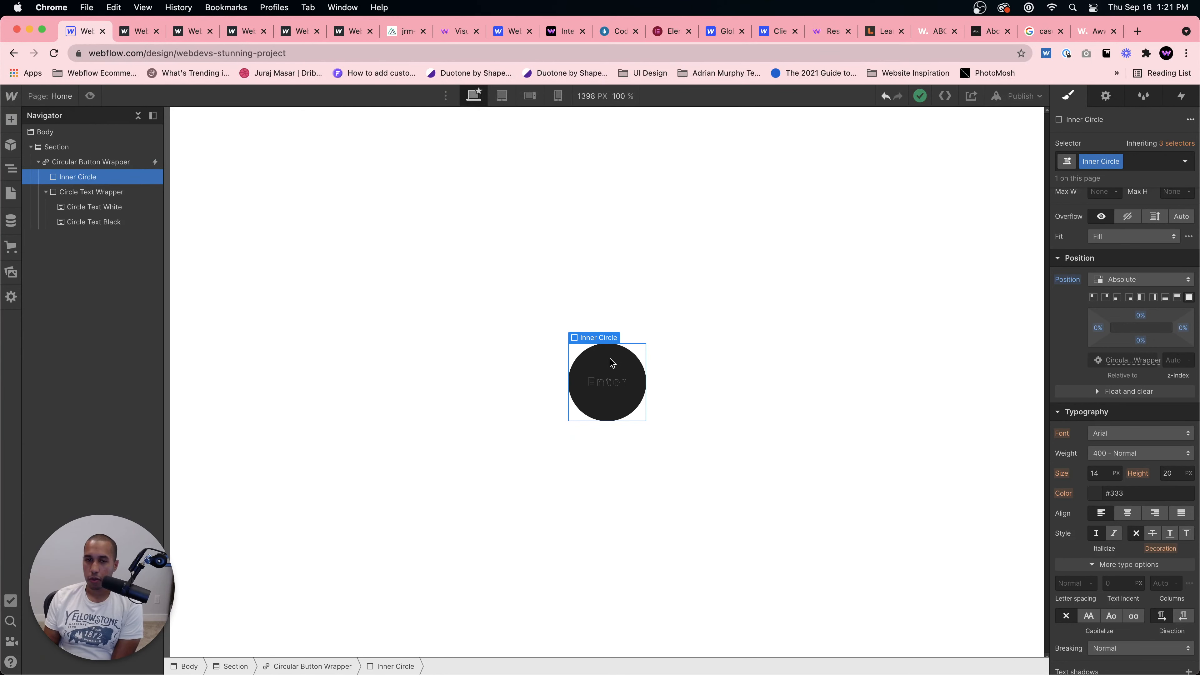
Step: Switch to the Codrops tab and open its Playground section
click(151, 31)
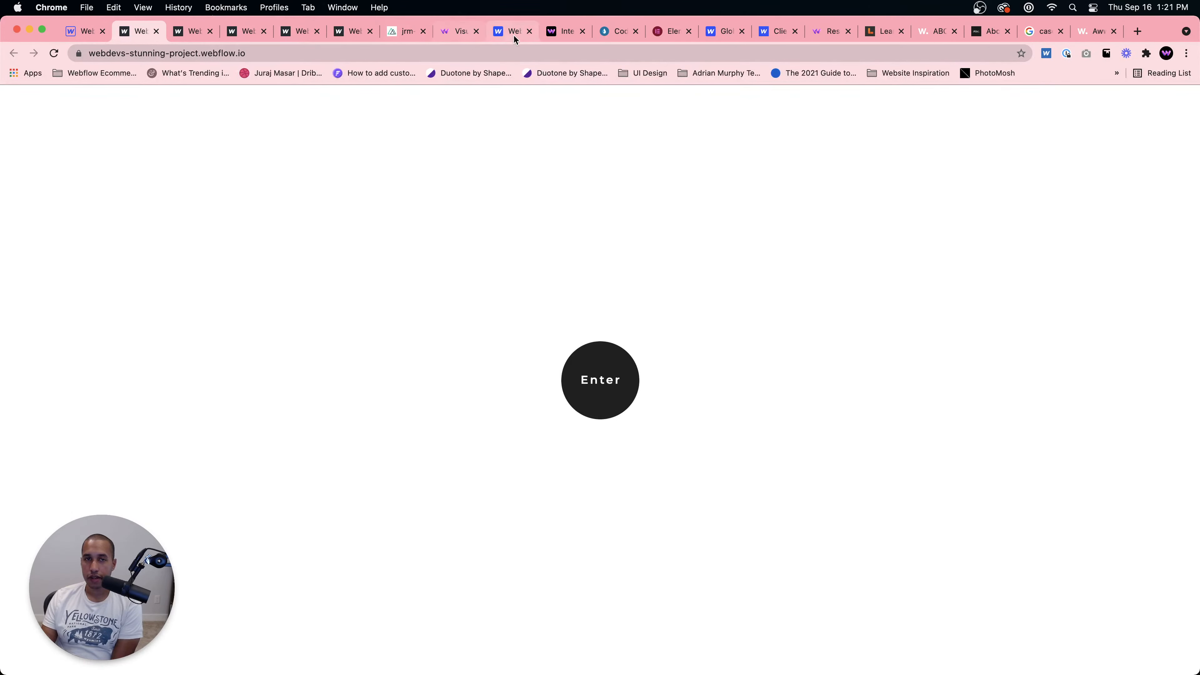
click(596, 38)
scroll(524, 288, down, 10)
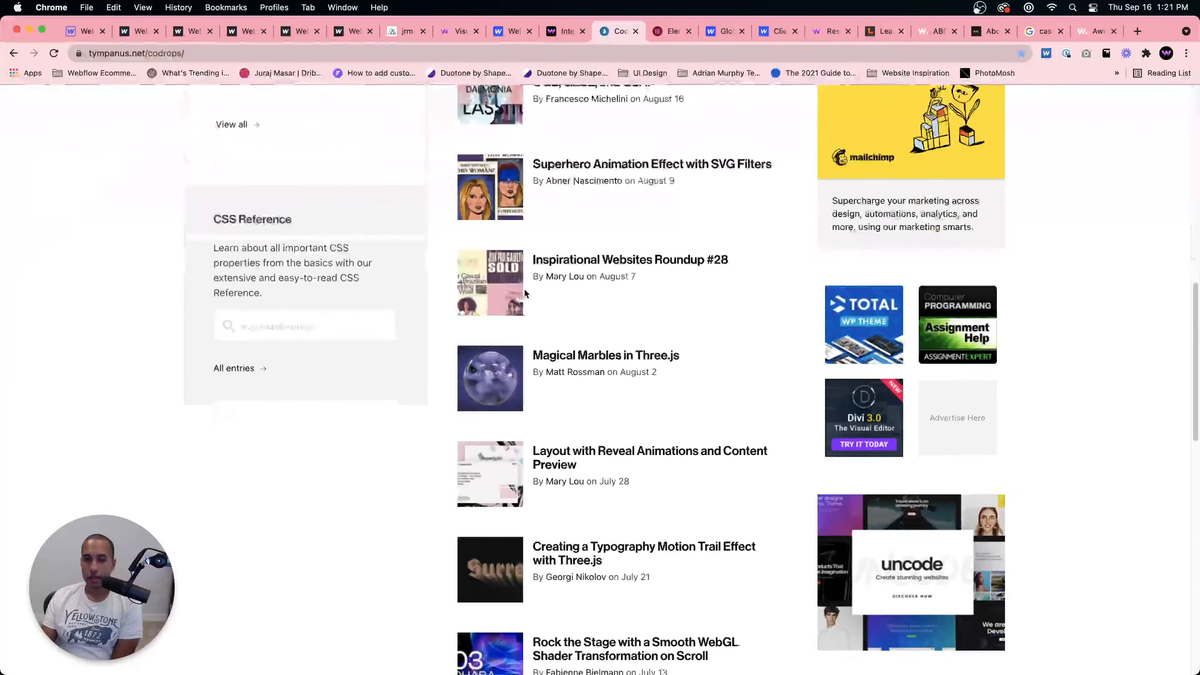
scroll(518, 277, up, 15)
click(417, 121)
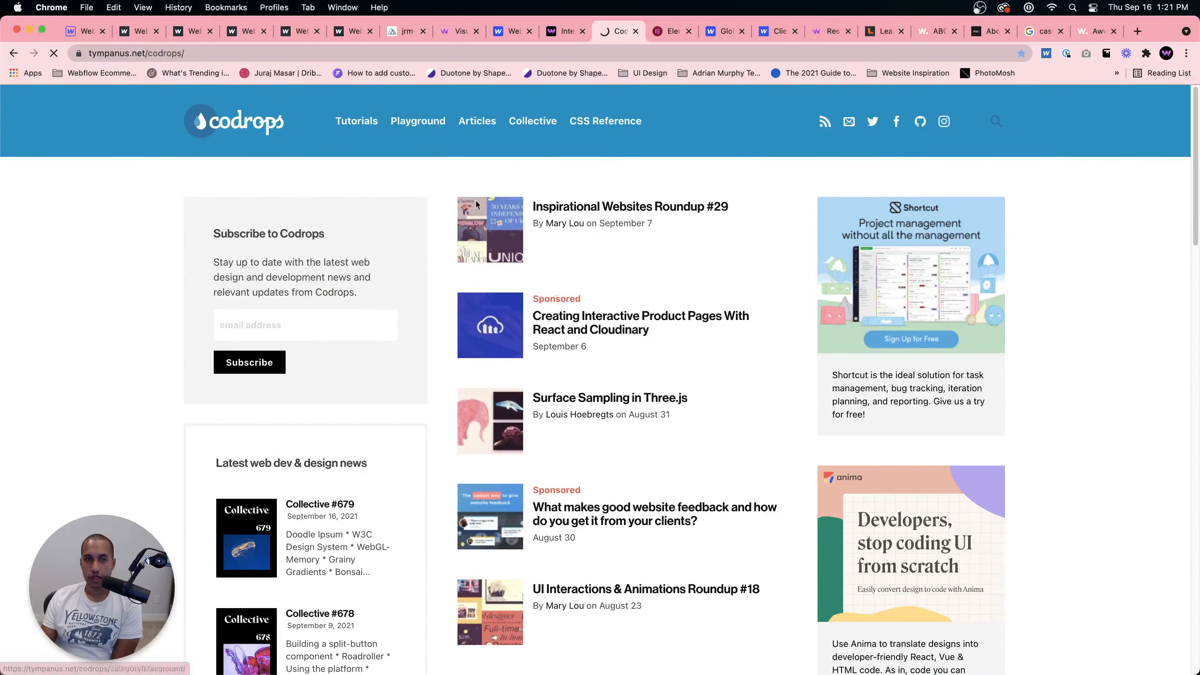
Step: Scroll through the Playground listing and open the Ideas for CSS Button Hover Animations demo
scroll(651, 384, down, 20)
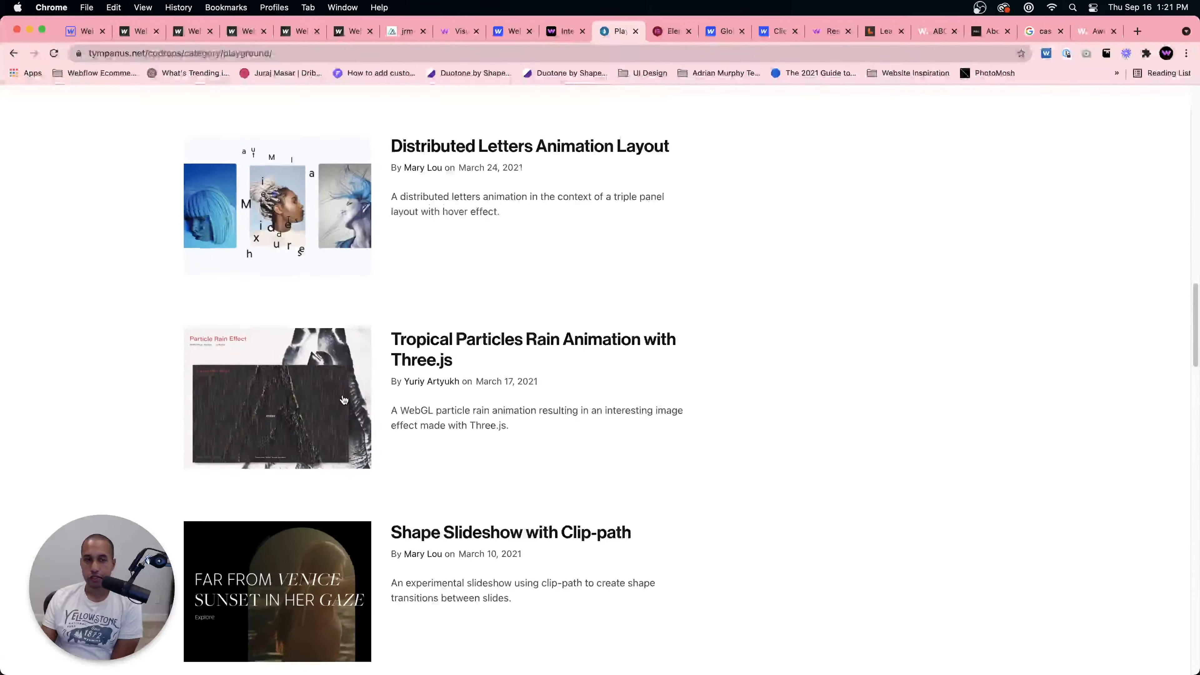
scroll(312, 412, down, 1)
click(284, 535)
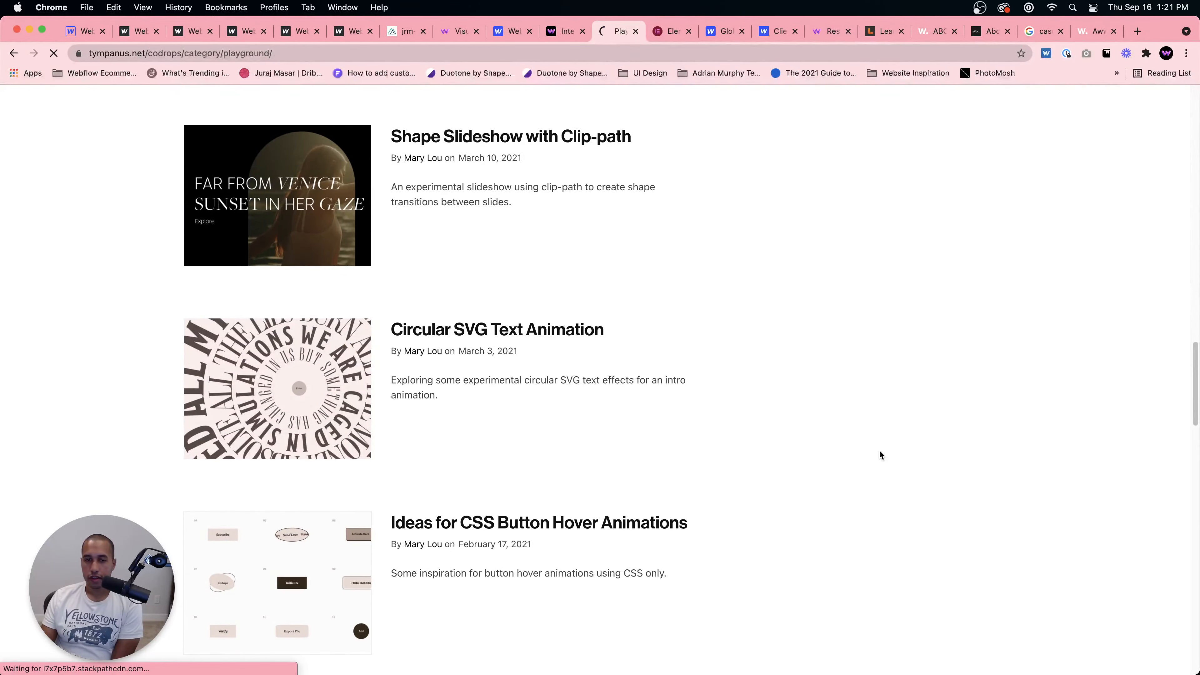
scroll(888, 444, down, 10)
click(394, 379)
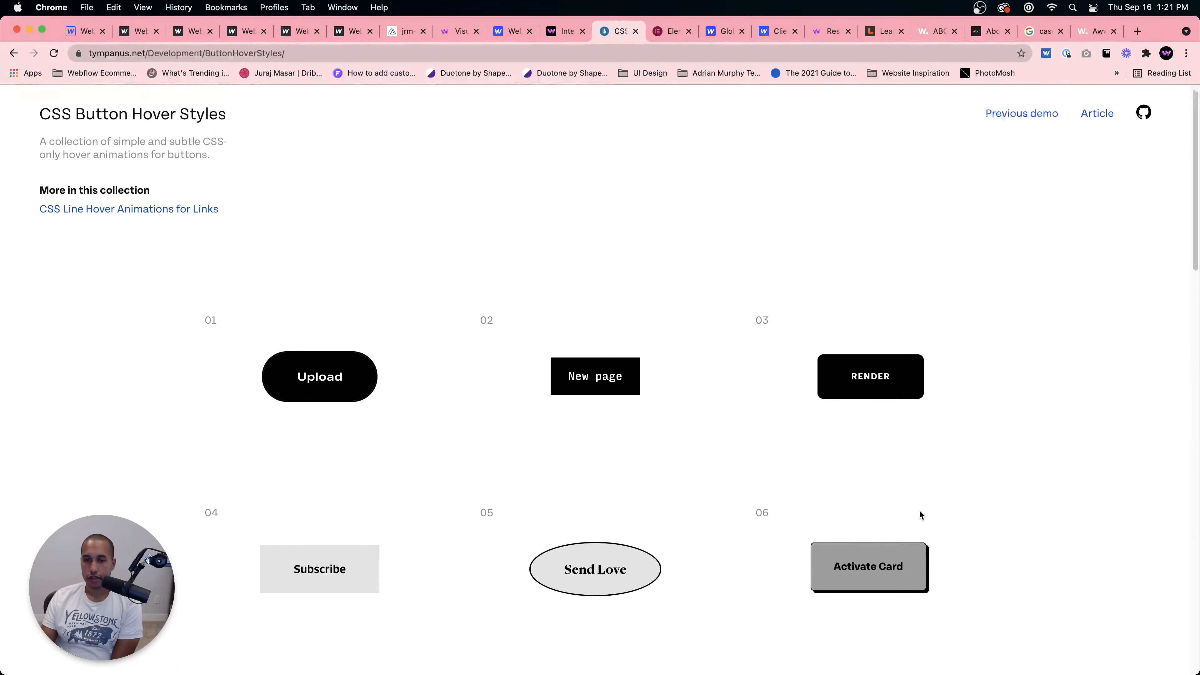
Step: Browse the CSS Button Hover Styles demo buttons, then return to the published Enter button page
scroll(920, 512, down, 15)
scroll(875, 340, up, 5)
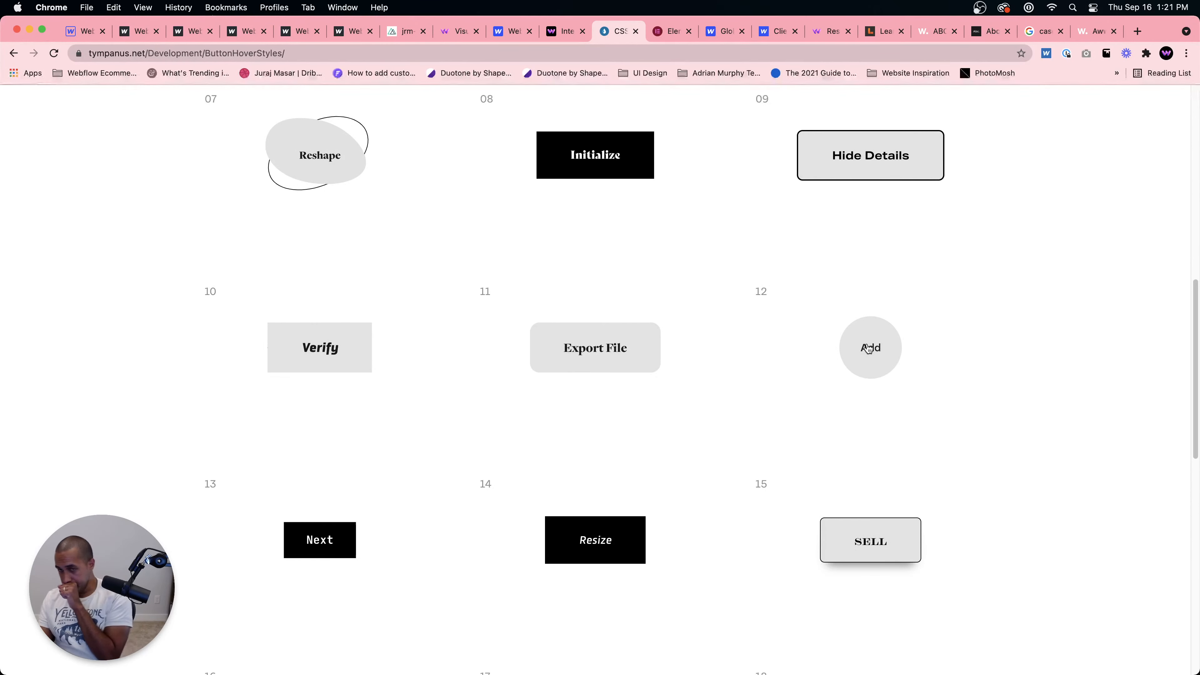
key(super+2)
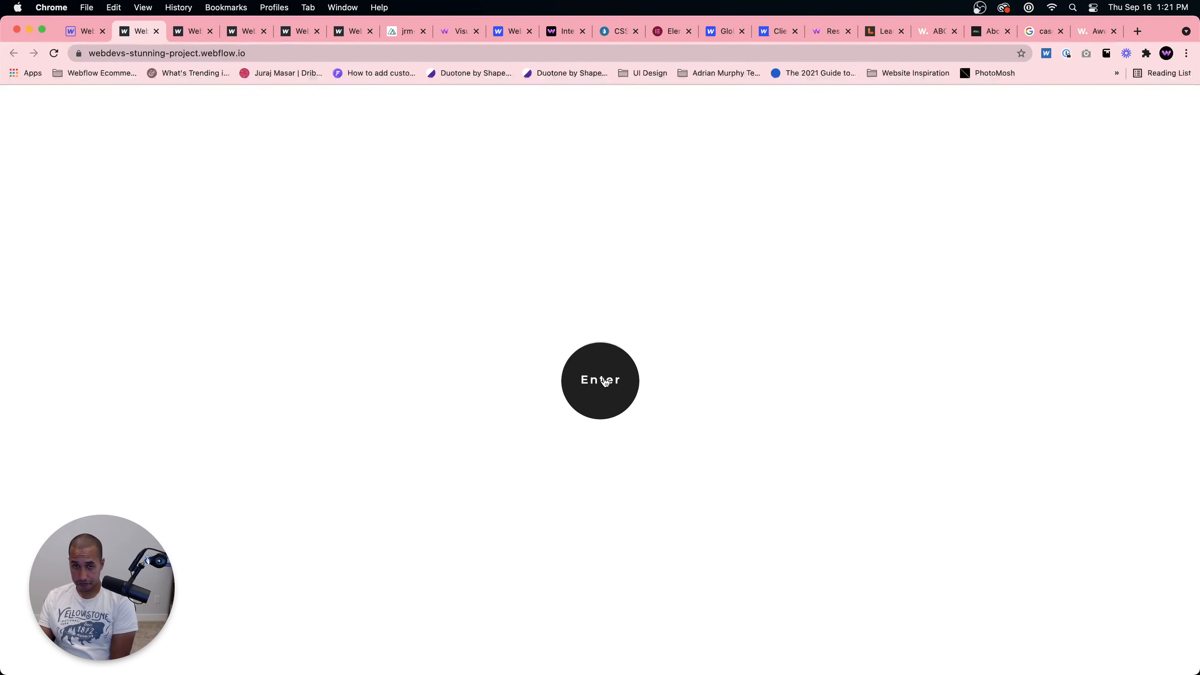